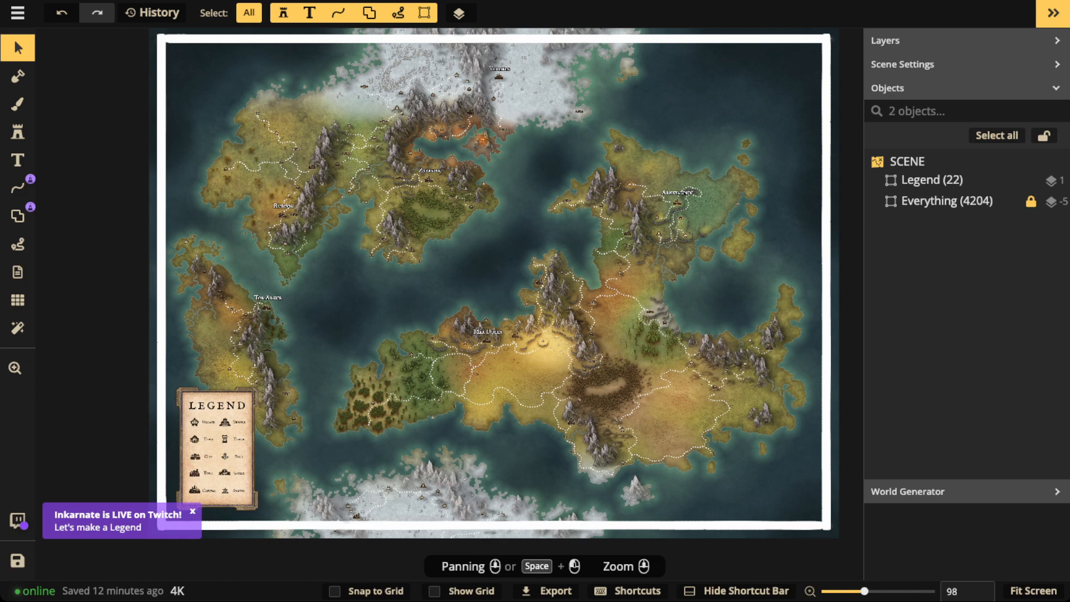
Open the What's new page and review the July map prompts and the July 2024 stream calendar.
{"action": "left_click", "coordinate": [17, 13]}
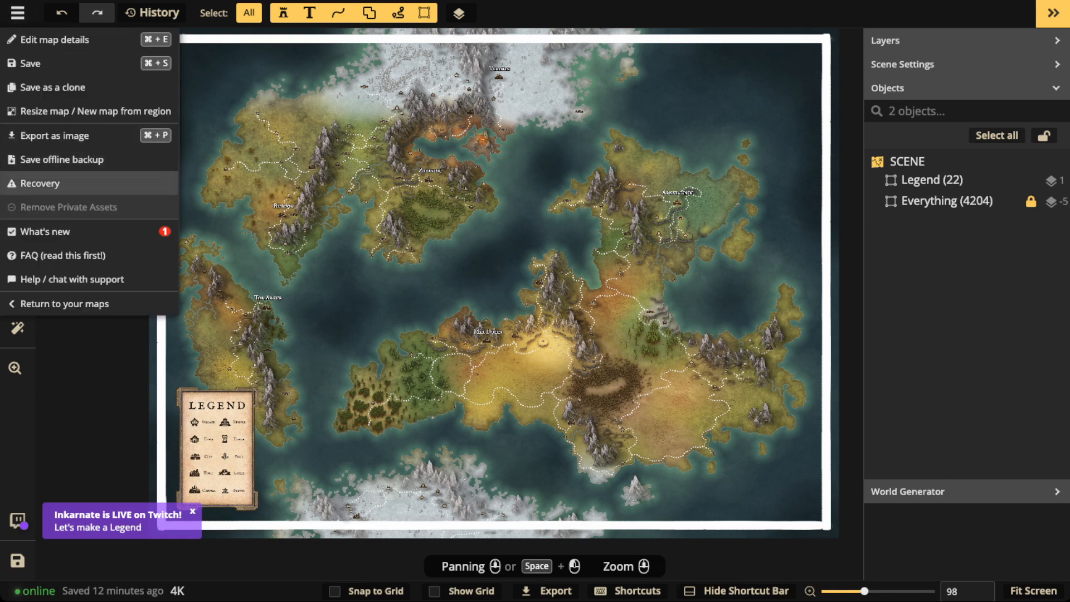
{"action": "left_click", "coordinate": [45, 231]}
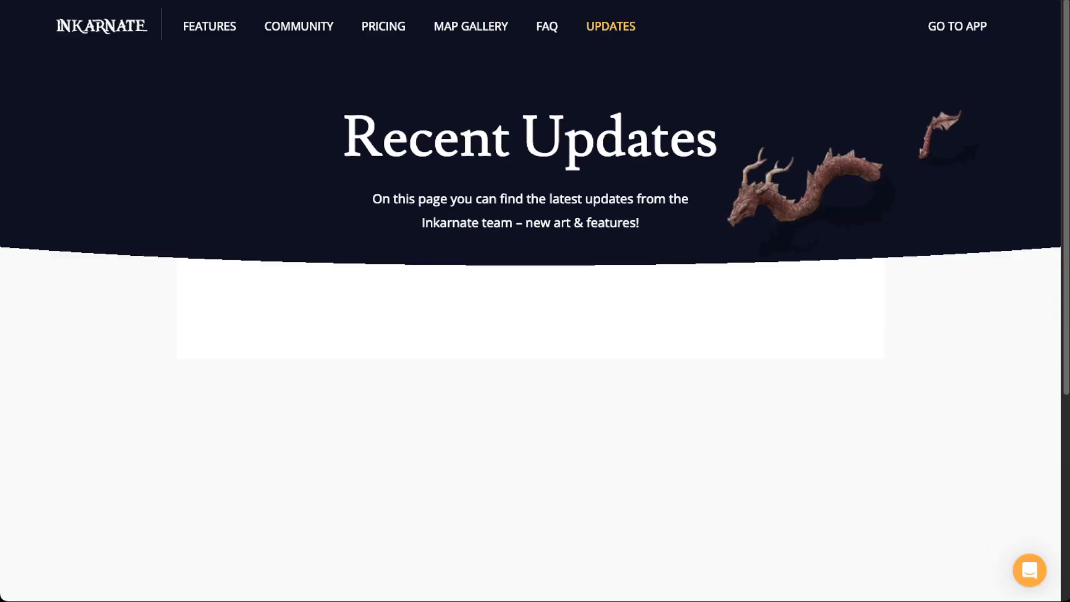
{"action": "scroll", "coordinate": [535, 301], "scroll_direction": "down", "scroll_amount": 10}
{"action": "scroll", "coordinate": [531, 302], "scroll_direction": "down", "scroll_amount": 1}
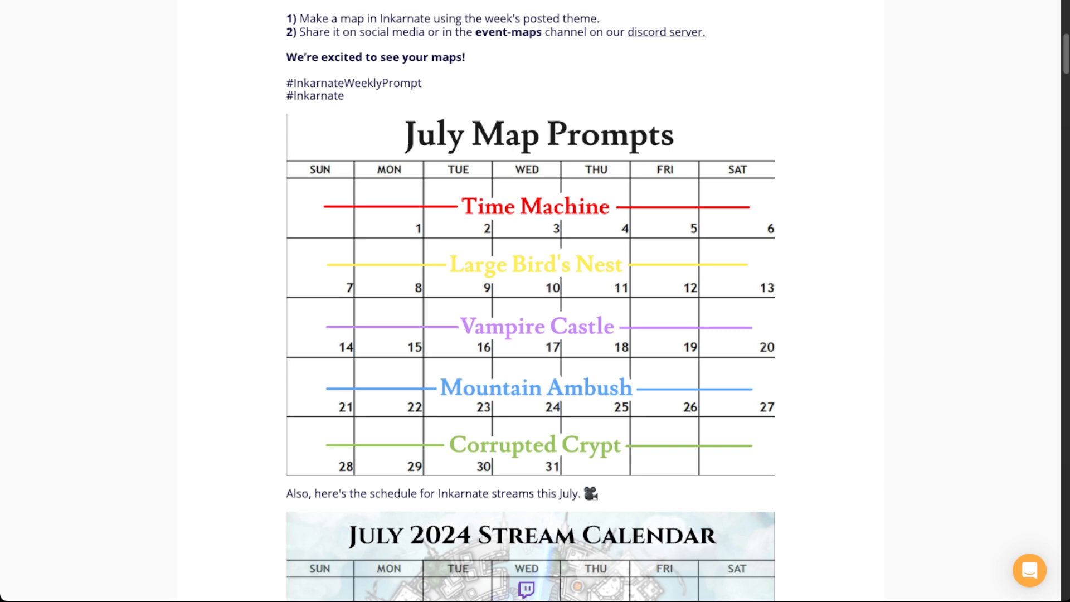
{"action": "scroll", "coordinate": [531, 301], "scroll_direction": "down", "scroll_amount": 5}
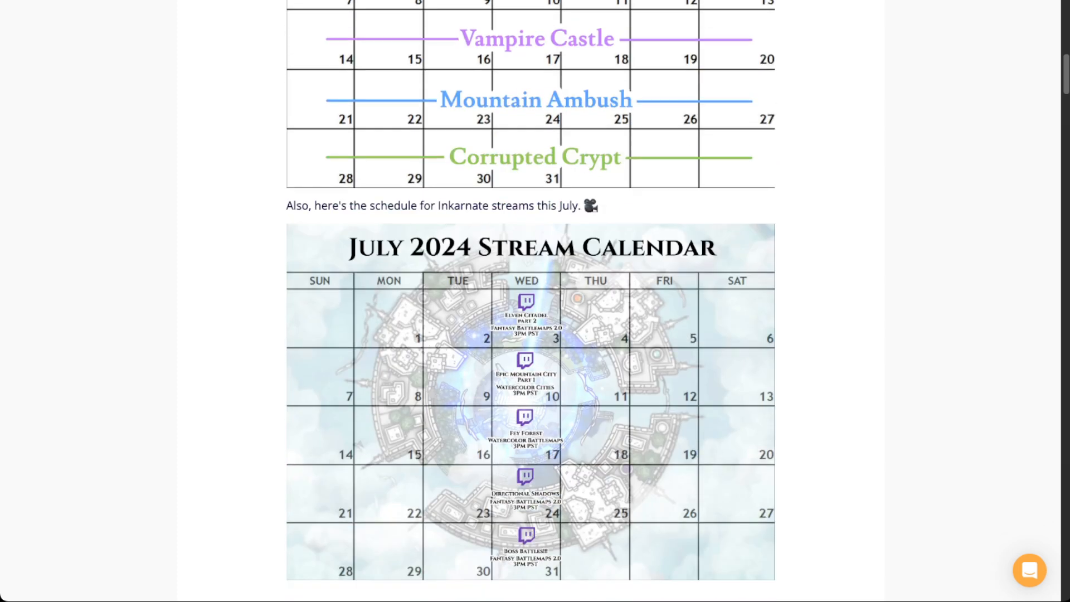
{"action": "scroll", "coordinate": [531, 301], "scroll_direction": "down", "scroll_amount": 1}
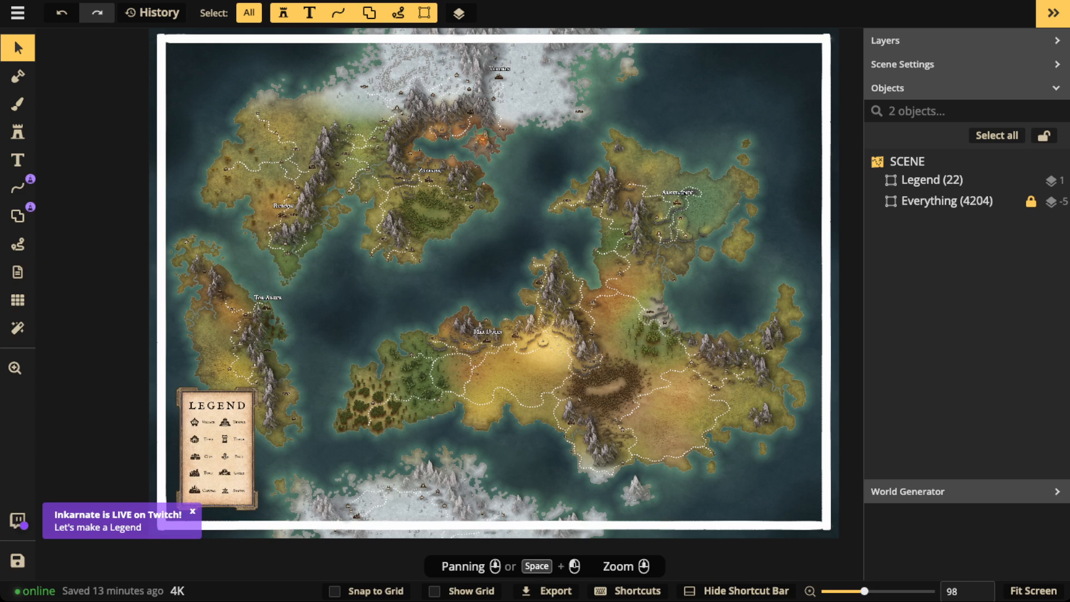
Dismiss the Twitch live notice and examine the legend in the map's lower-left corner.
{"action": "left_click", "coordinate": [192, 511]}
{"action": "scroll", "coordinate": [199, 296], "scroll_direction": "up", "scroll_amount": 5}
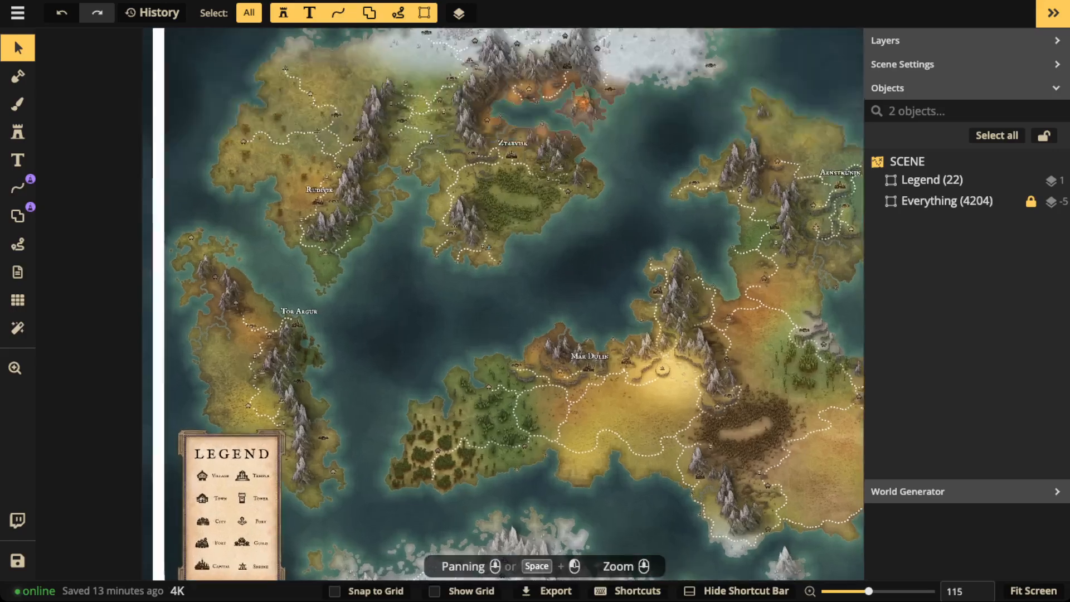
{"action": "left_click_drag", "start_coordinate": [231, 502], "coordinate": [240, 268]}
{"action": "scroll", "coordinate": [280, 315], "scroll_direction": "up", "scroll_amount": 4}
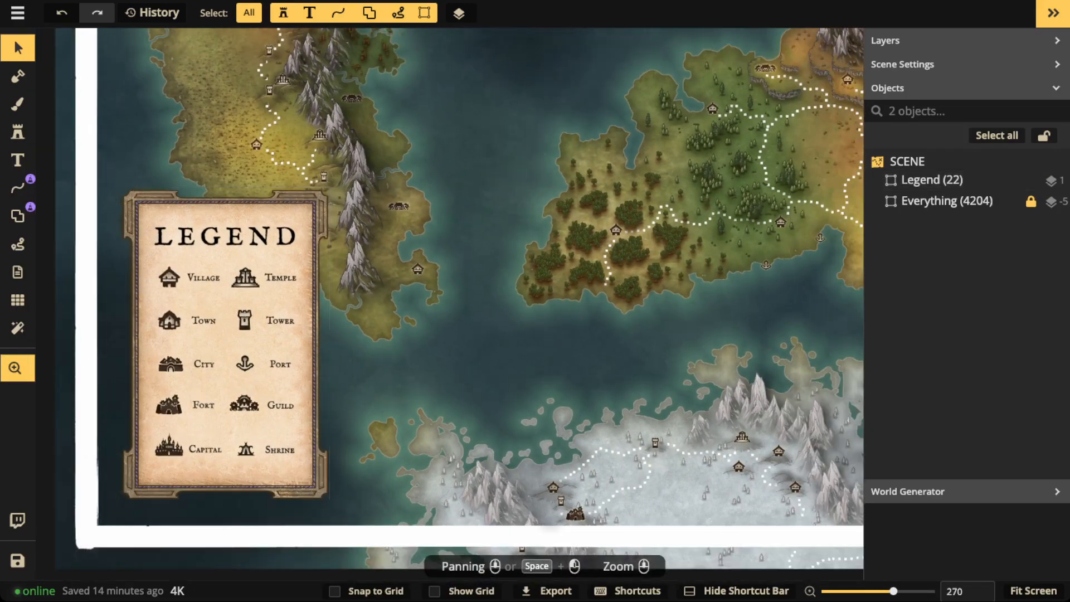
{"action": "left_click_drag", "start_coordinate": [268, 335], "coordinate": [232, 337]}
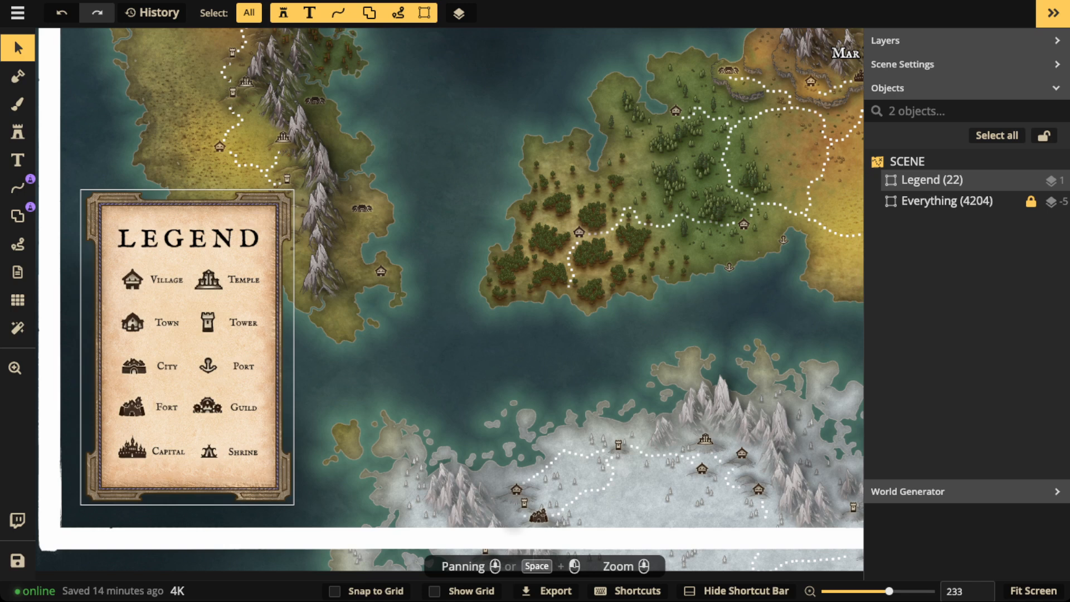
Examine the settlement icons and paths around Tor Argur and compare them with the legend entries.
{"action": "left_click_drag", "start_coordinate": [446, 267], "coordinate": [390, 335]}
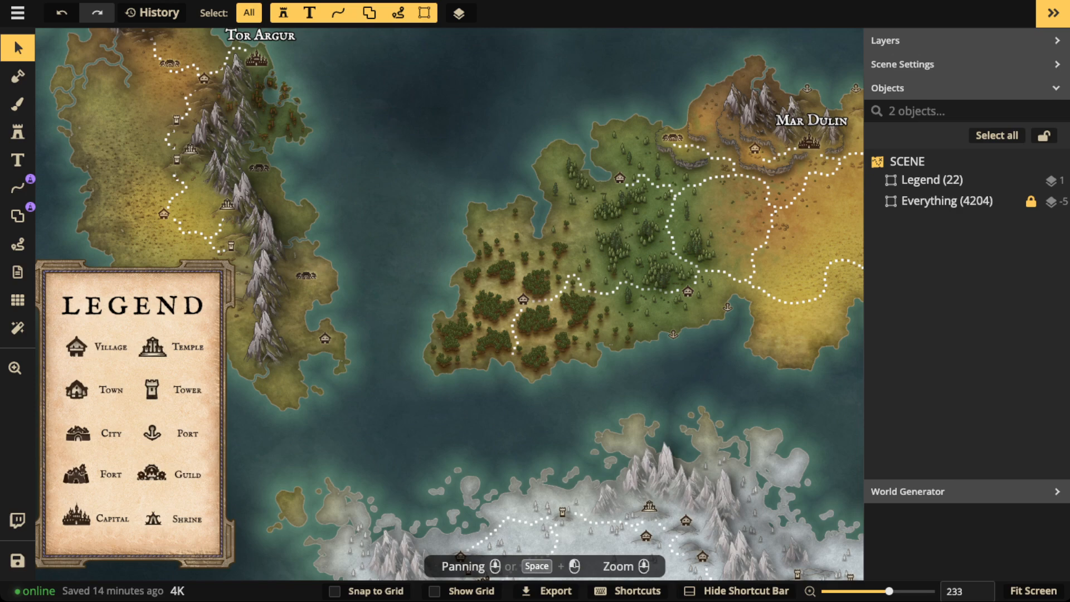
{"action": "scroll", "coordinate": [212, 117], "scroll_direction": "up", "scroll_amount": 6}
{"action": "left_click_drag", "start_coordinate": [211, 116], "coordinate": [369, 271]}
{"action": "scroll", "coordinate": [369, 270], "scroll_direction": "up", "scroll_amount": 2}
{"action": "scroll", "coordinate": [323, 312], "scroll_direction": "up", "scroll_amount": 2}
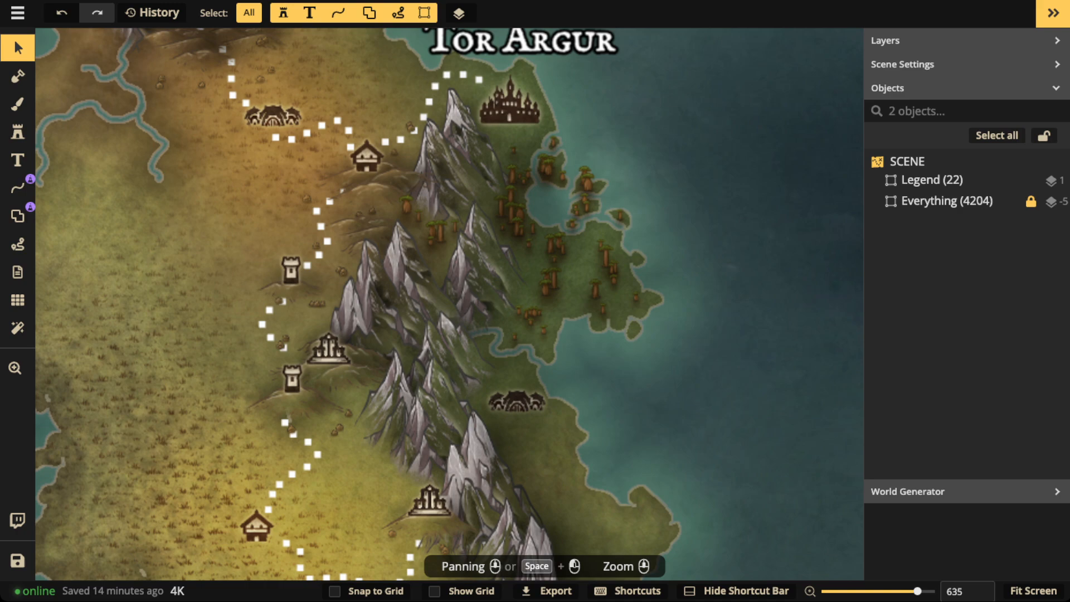
{"action": "scroll", "coordinate": [365, 236], "scroll_direction": "down", "scroll_amount": 5}
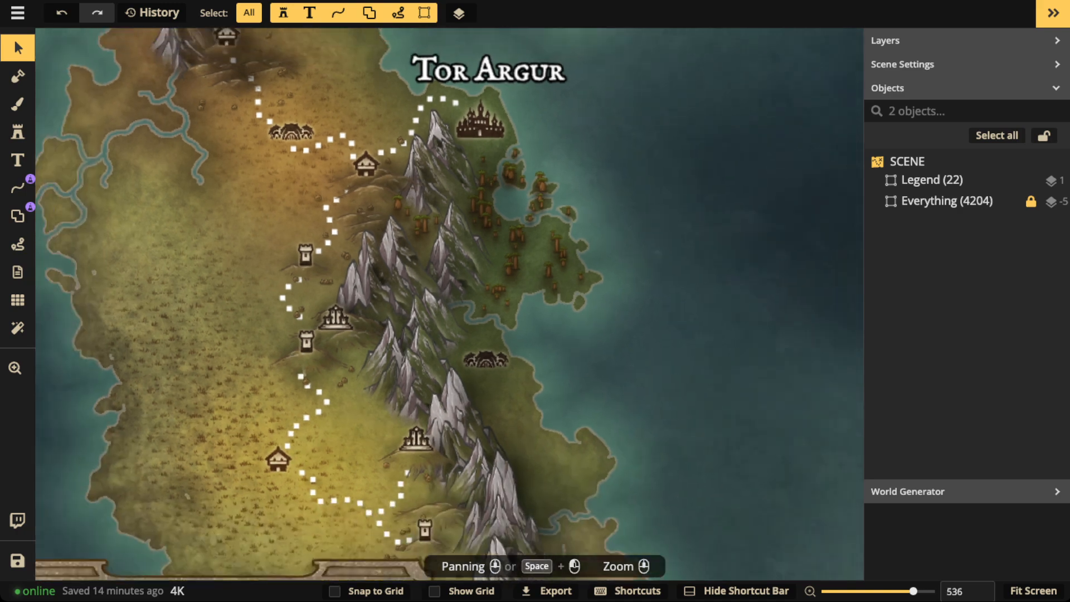
{"action": "left_click_drag", "start_coordinate": [365, 236], "coordinate": [380, 173]}
{"action": "scroll", "coordinate": [206, 230], "scroll_direction": "down", "scroll_amount": 3}
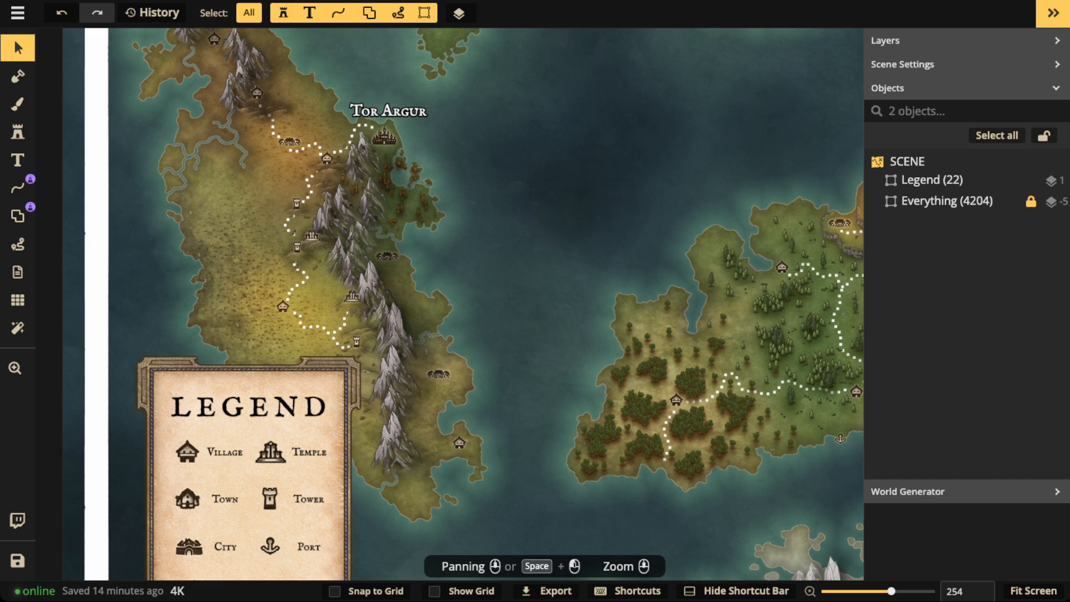
{"action": "left_click_drag", "start_coordinate": [223, 268], "coordinate": [239, 123]}
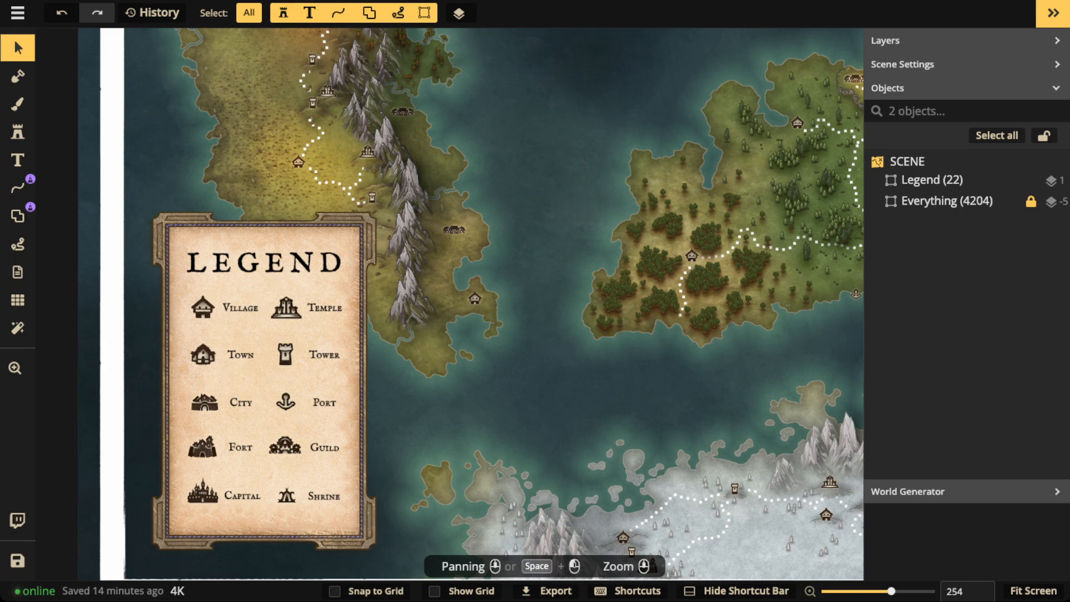
Examine the legend's frame, title, icons and labels and how it sits against the surrounding map.
{"action": "scroll", "coordinate": [431, 256], "scroll_direction": "down", "scroll_amount": 3}
{"action": "left_click_drag", "start_coordinate": [482, 220], "coordinate": [341, 306]}
{"action": "scroll", "coordinate": [343, 305], "scroll_direction": "down", "scroll_amount": 2}
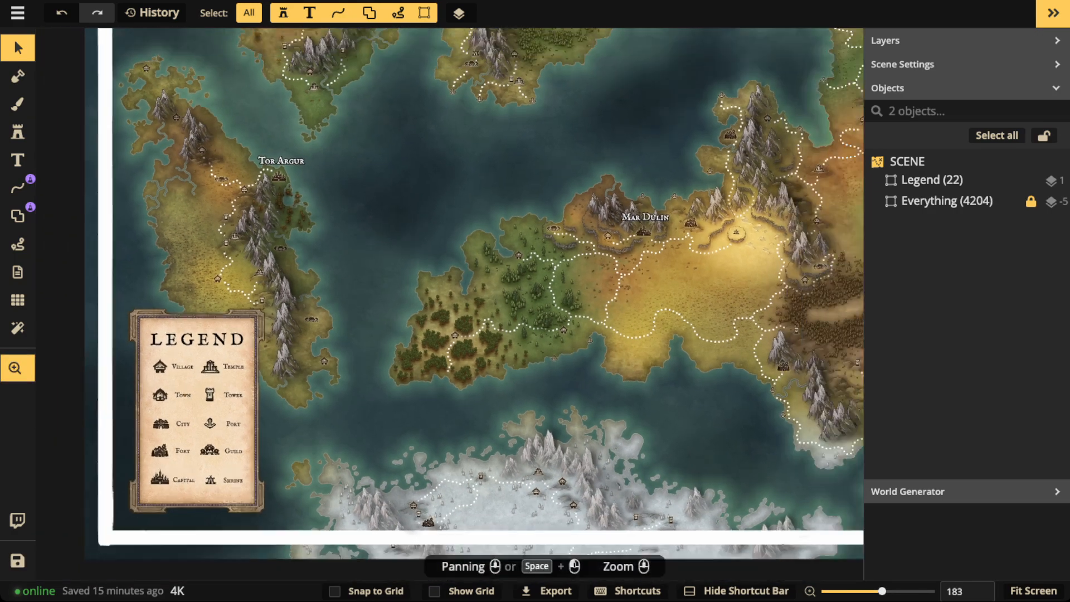
{"action": "scroll", "coordinate": [342, 305], "scroll_direction": "down", "scroll_amount": 1}
{"action": "left_click_drag", "start_coordinate": [204, 383], "coordinate": [318, 385]}
{"action": "scroll", "coordinate": [318, 386], "scroll_direction": "up", "scroll_amount": 2}
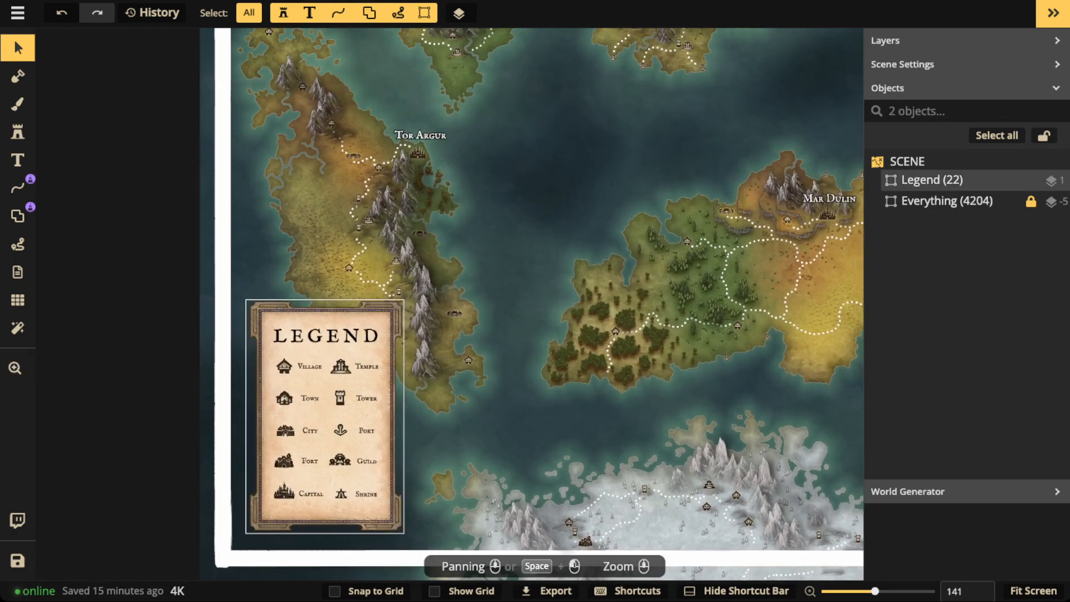
{"action": "scroll", "coordinate": [282, 484], "scroll_direction": "up", "scroll_amount": 4}
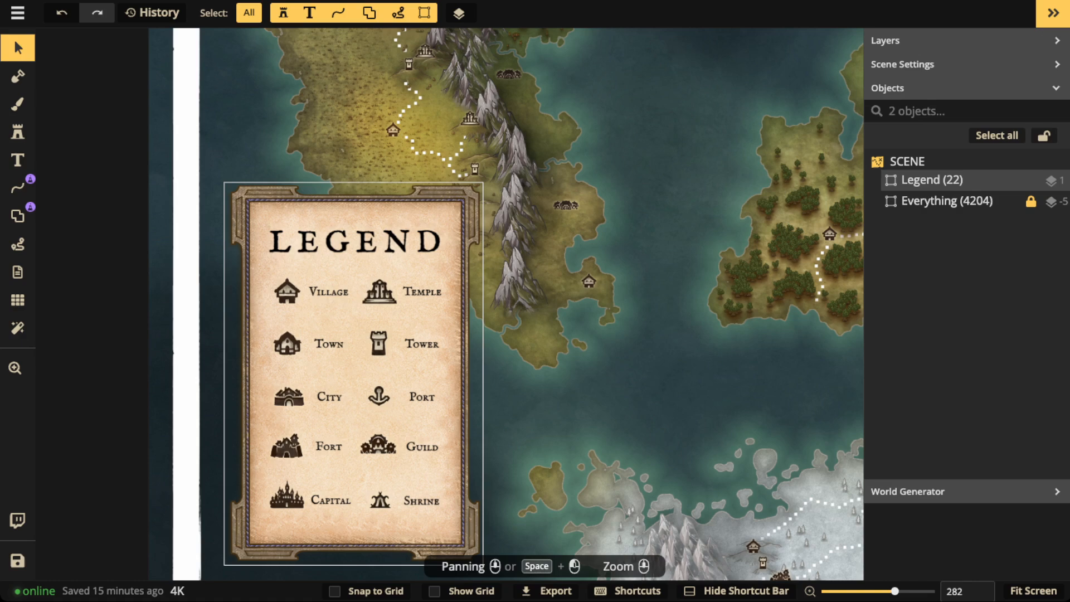
{"action": "scroll", "coordinate": [340, 270], "scroll_direction": "down", "scroll_amount": 2}
{"action": "left_click_drag", "start_coordinate": [340, 270], "coordinate": [302, 344]}
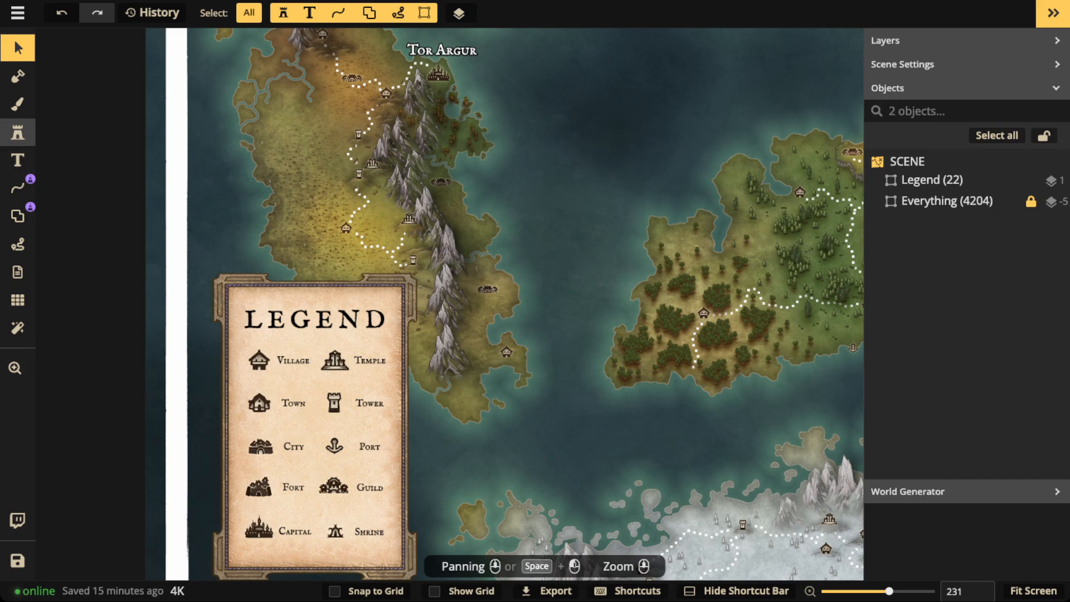
Search the Fantasy World stamp catalog for "legend", check the Core legend frame, and return to the Select tool.
{"action": "left_click", "coordinate": [18, 132]}
{"action": "left_click", "coordinate": [84, 94]}
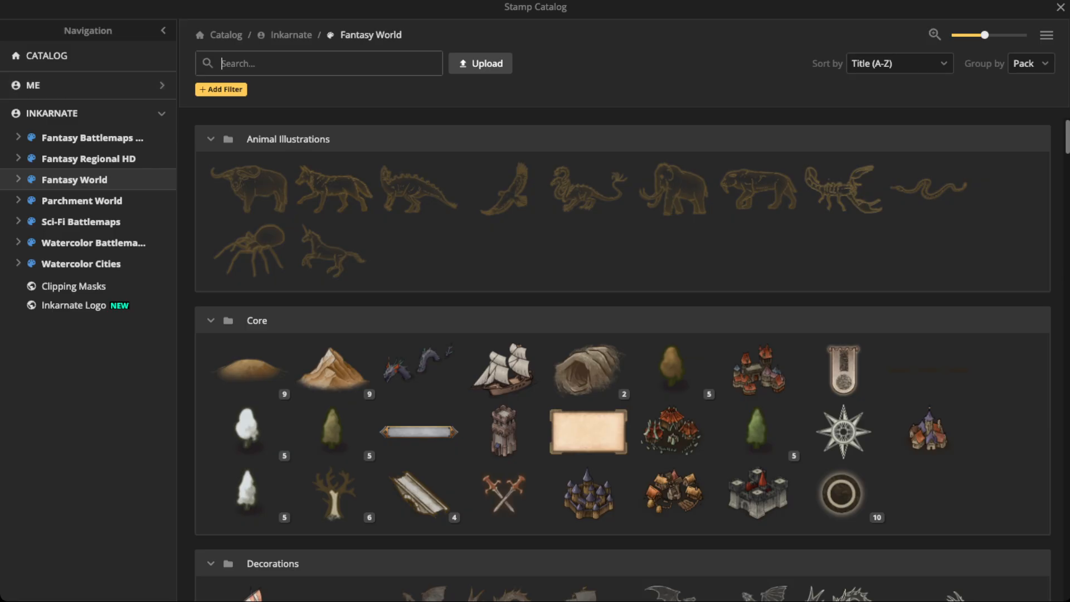
{"action": "type", "text": "legend"}
{"action": "key", "text": "Return"}
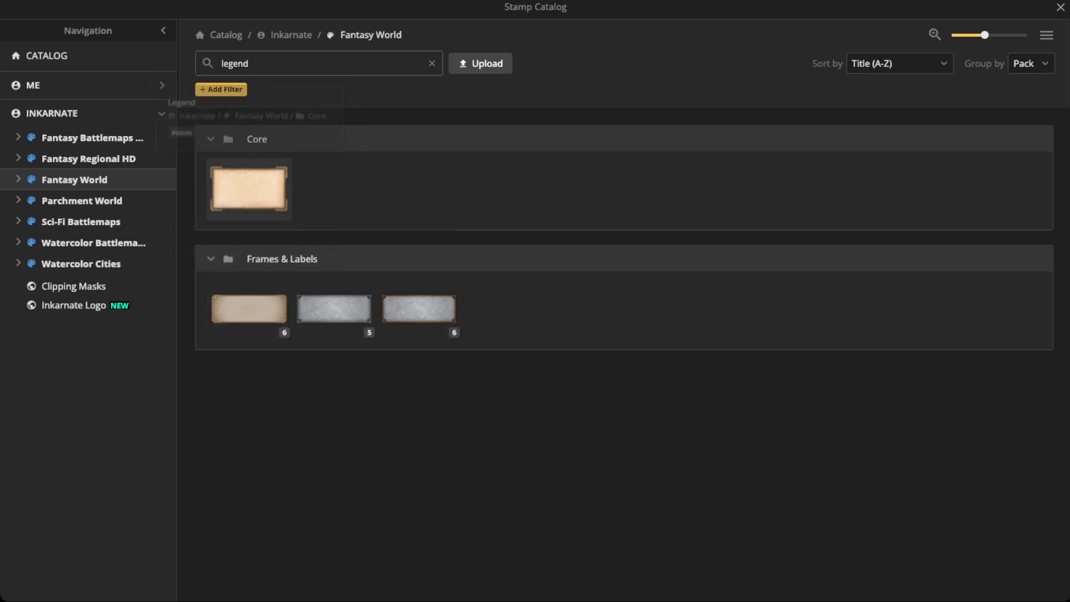
{"action": "left_click", "coordinate": [249, 188]}
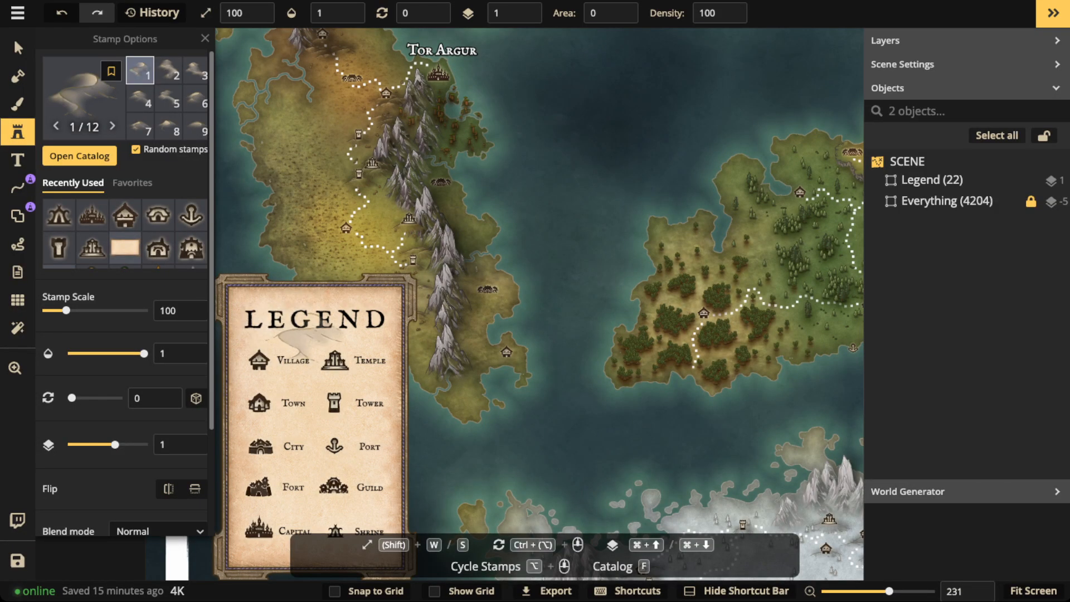
{"action": "left_click", "coordinate": [18, 49]}
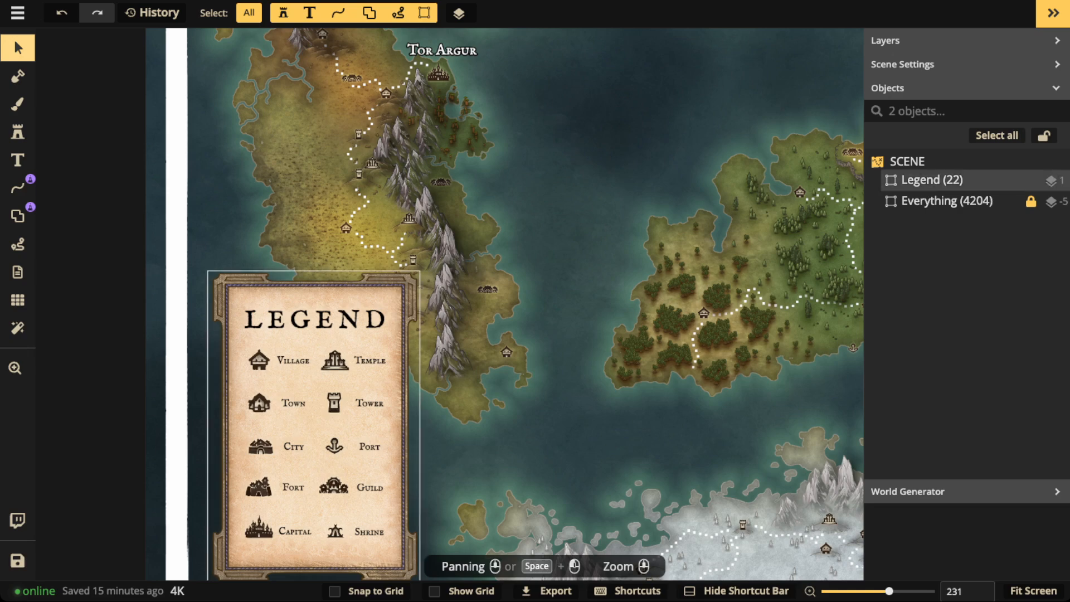
Select the Legend group and nudge it slightly within the map's lower-left corner.
{"action": "scroll", "coordinate": [230, 274], "scroll_direction": "down", "scroll_amount": 5}
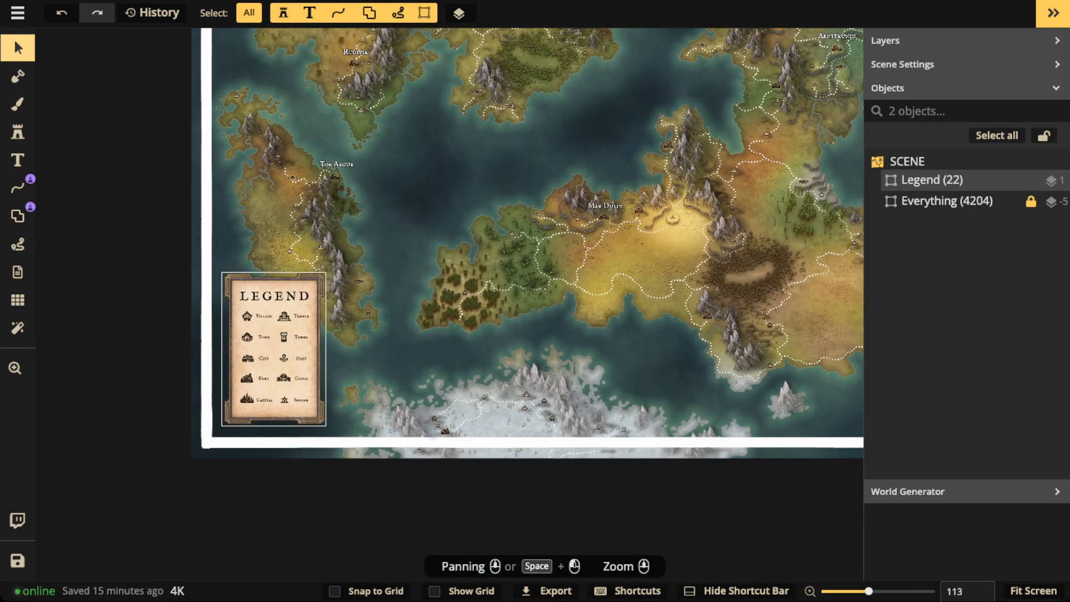
{"action": "left_click", "coordinate": [231, 273]}
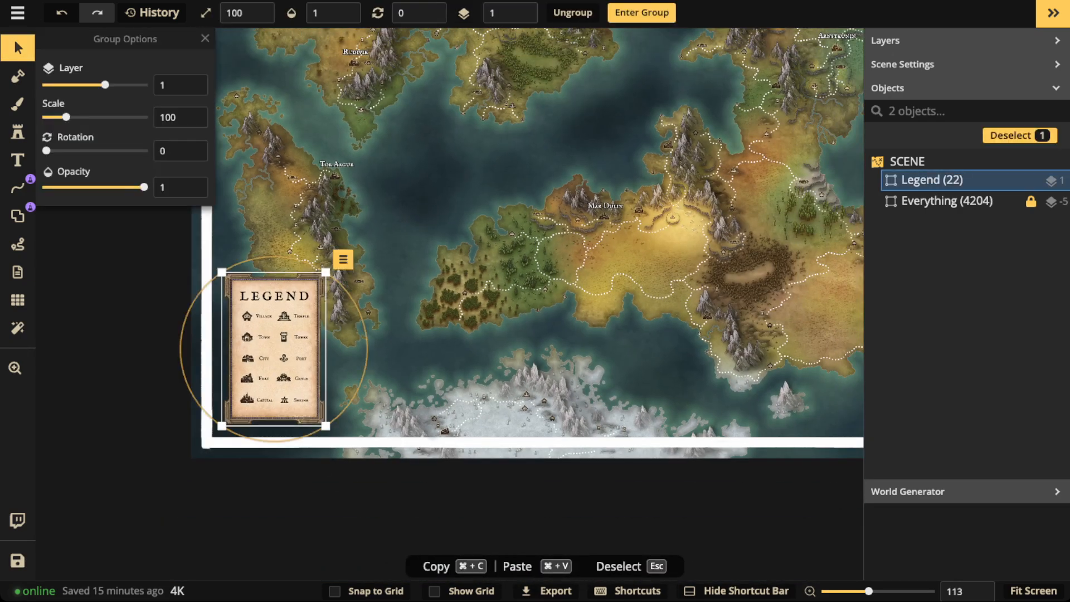
{"action": "scroll", "coordinate": [368, 274], "scroll_direction": "down", "scroll_amount": 2}
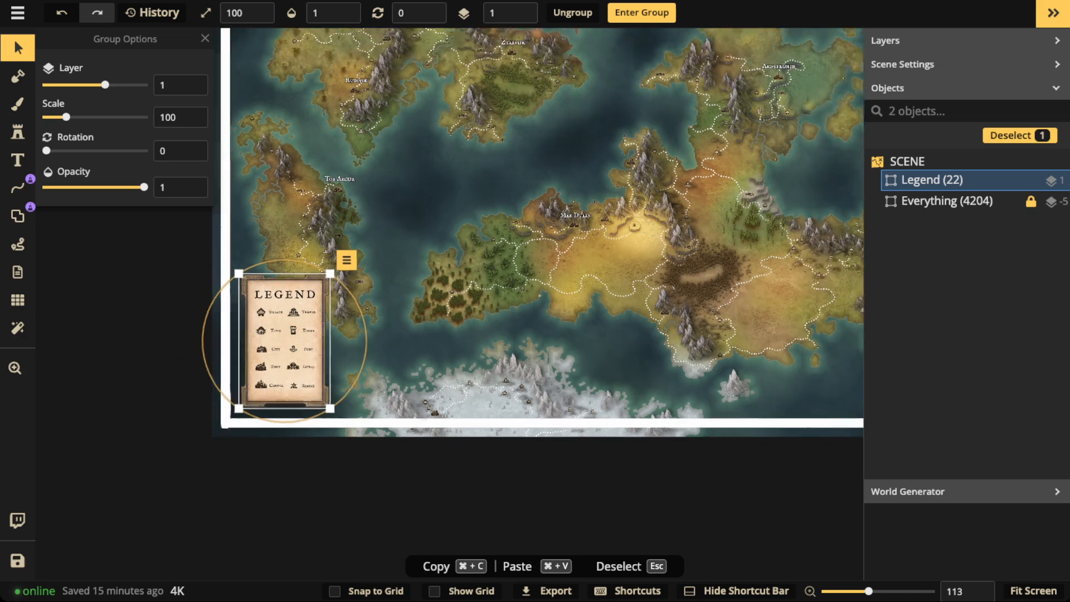
{"action": "key", "text": "space"}
{"action": "left_click_drag", "start_coordinate": [424, 248], "coordinate": [411, 356]}
{"action": "scroll", "coordinate": [371, 337], "scroll_direction": "down", "scroll_amount": 1}
{"action": "mouse_move", "coordinate": [288, 435]}
{"action": "left_mouse_down"}
{"action": "mouse_move", "coordinate": [430, 372]}
{"action": "mouse_move", "coordinate": [340, 362]}
{"action": "mouse_move", "coordinate": [327, 345]}
{"action": "mouse_move", "coordinate": [441, 380]}
{"action": "mouse_move", "coordinate": [548, 318]}
{"action": "mouse_move", "coordinate": [339, 396]}
{"action": "mouse_move", "coordinate": [286, 436]}
{"action": "left_mouse_up"}
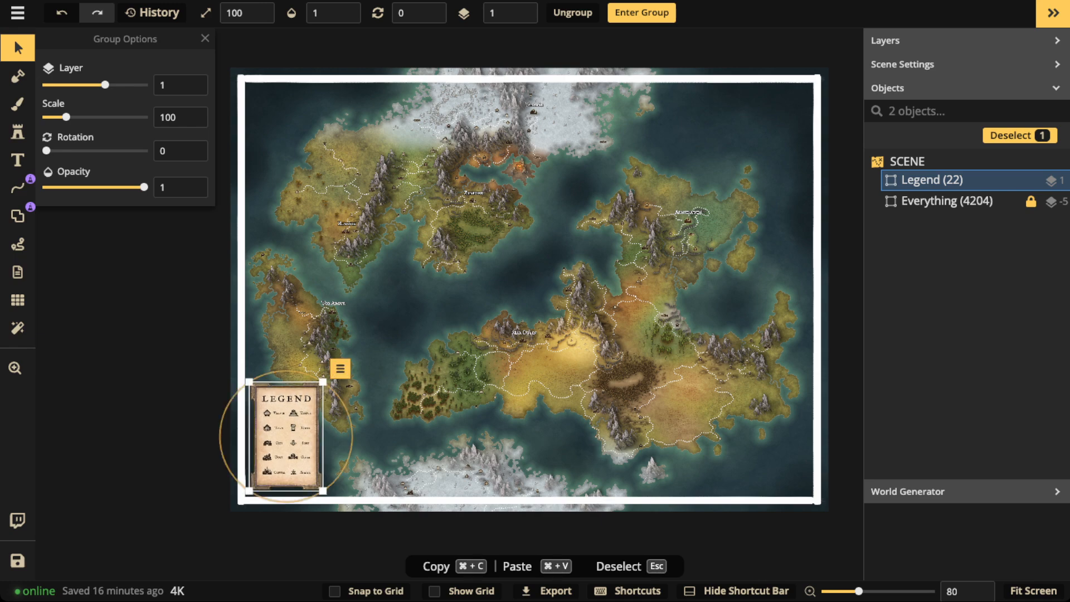
{"action": "scroll", "coordinate": [312, 404], "scroll_direction": "up", "scroll_amount": 5}
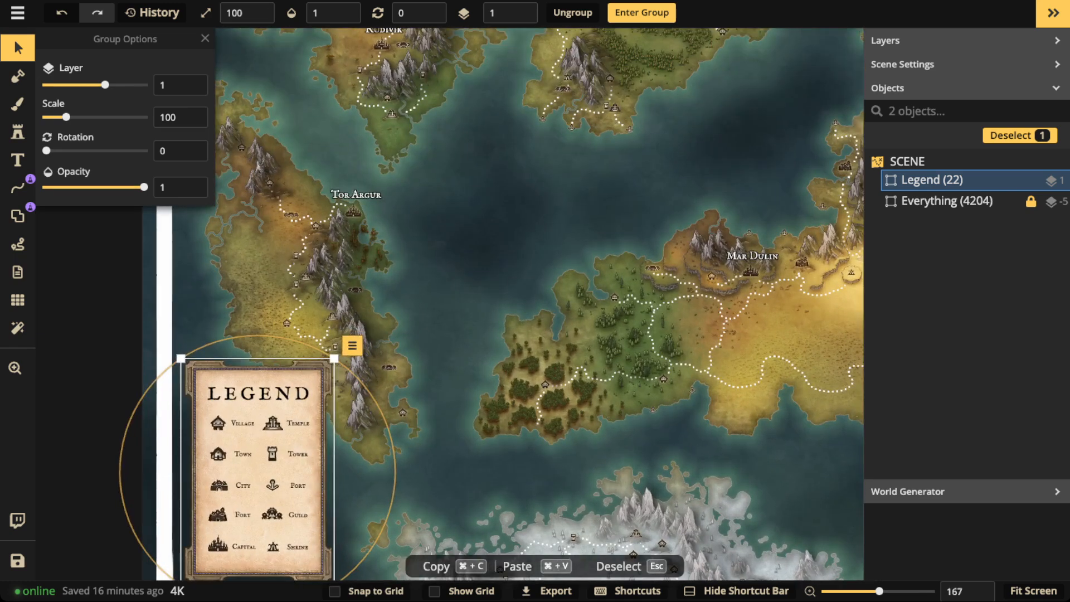
{"action": "scroll", "coordinate": [264, 452], "scroll_direction": "down", "scroll_amount": 4}
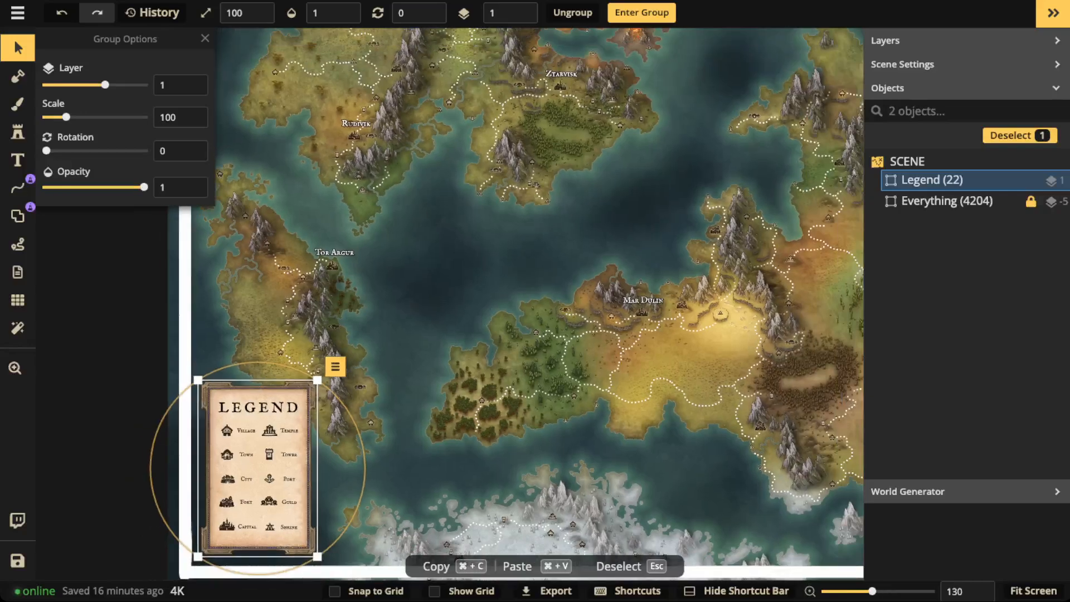
{"action": "scroll", "coordinate": [264, 451], "scroll_direction": "down", "scroll_amount": 5}
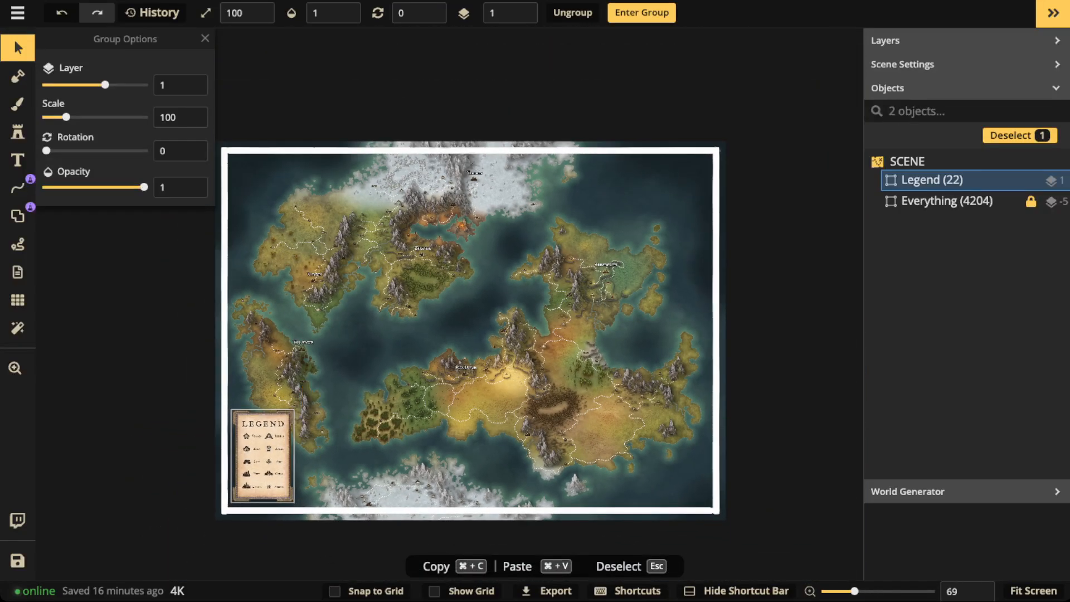
{"action": "mouse_move", "coordinate": [268, 454]}
{"action": "left_mouse_down"}
{"action": "mouse_move", "coordinate": [676, 450]}
{"action": "mouse_move", "coordinate": [674, 216]}
{"action": "mouse_move", "coordinate": [335, 218]}
{"action": "mouse_move", "coordinate": [264, 207]}
{"action": "mouse_move", "coordinate": [264, 455]}
{"action": "left_mouse_up"}
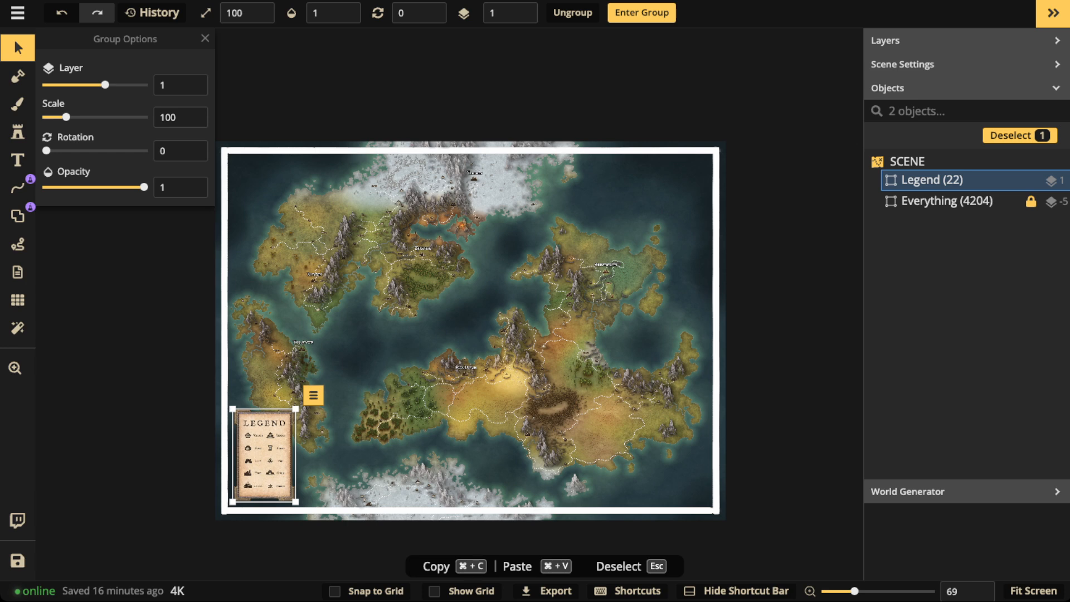
Try the Legend group rotated to 90 degrees in the lower-left corner, and restore its rotation to 0 and its upright placement.
{"action": "left_click_drag", "start_coordinate": [47, 151], "coordinate": [71, 151]}
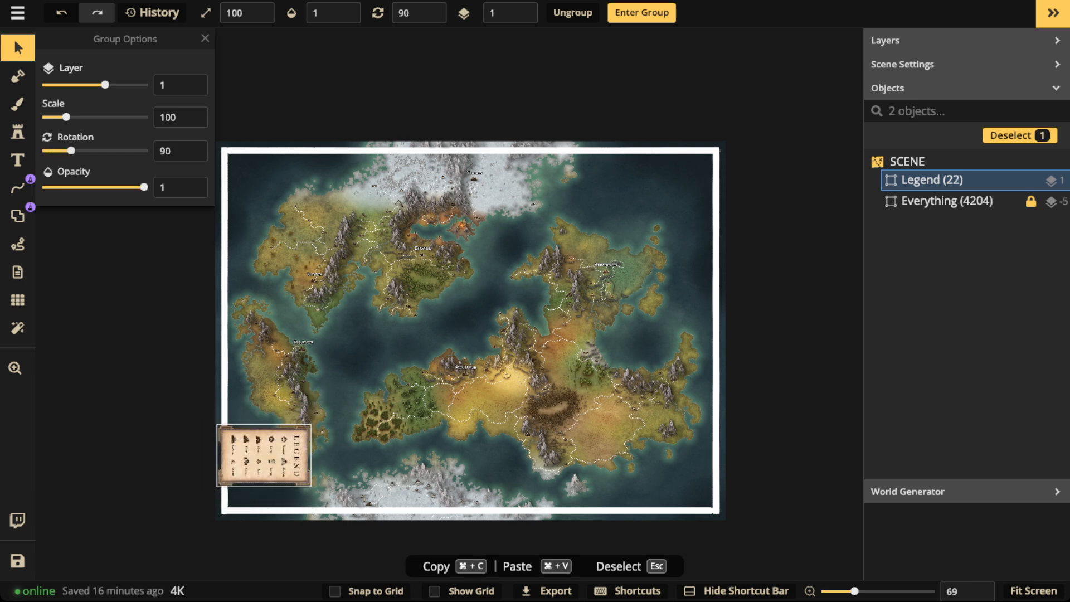
{"action": "left_click_drag", "start_coordinate": [263, 455], "coordinate": [277, 475]}
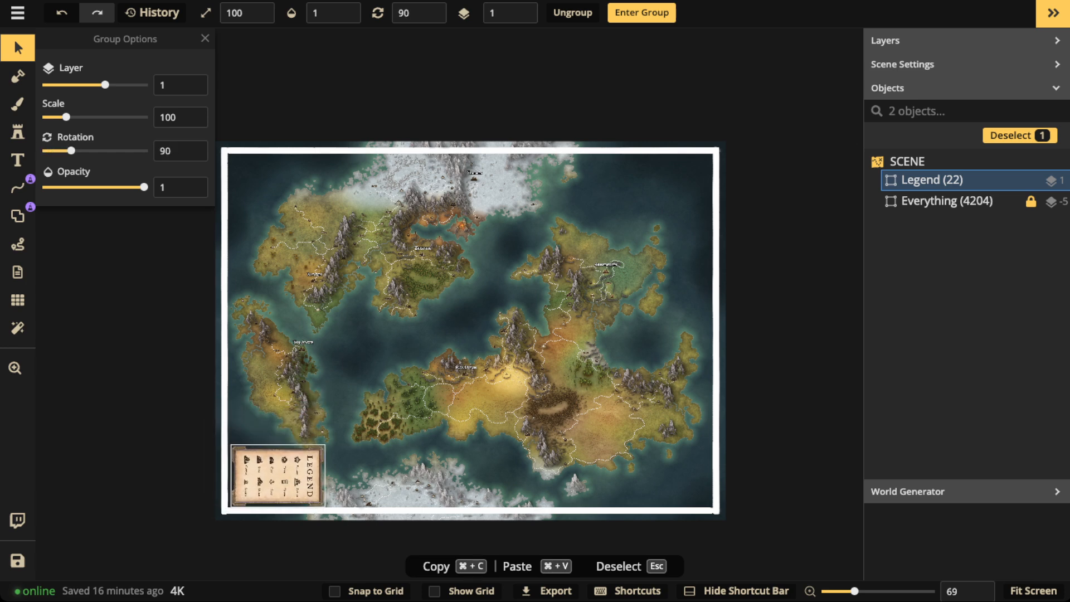
{"action": "left_click_drag", "start_coordinate": [71, 151], "coordinate": [46, 150]}
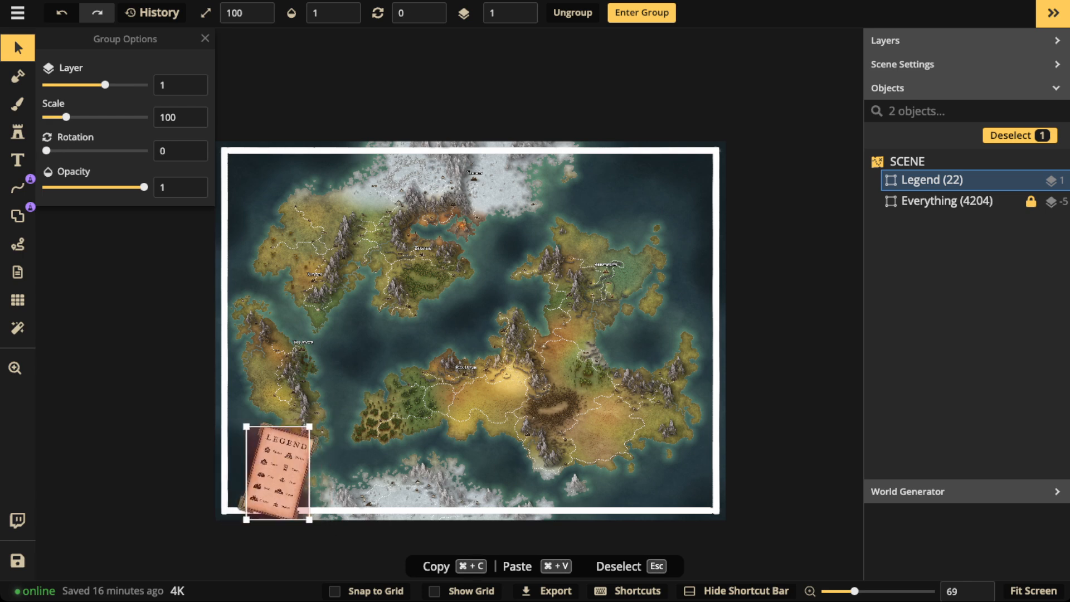
{"action": "left_click_drag", "start_coordinate": [278, 473], "coordinate": [263, 458]}
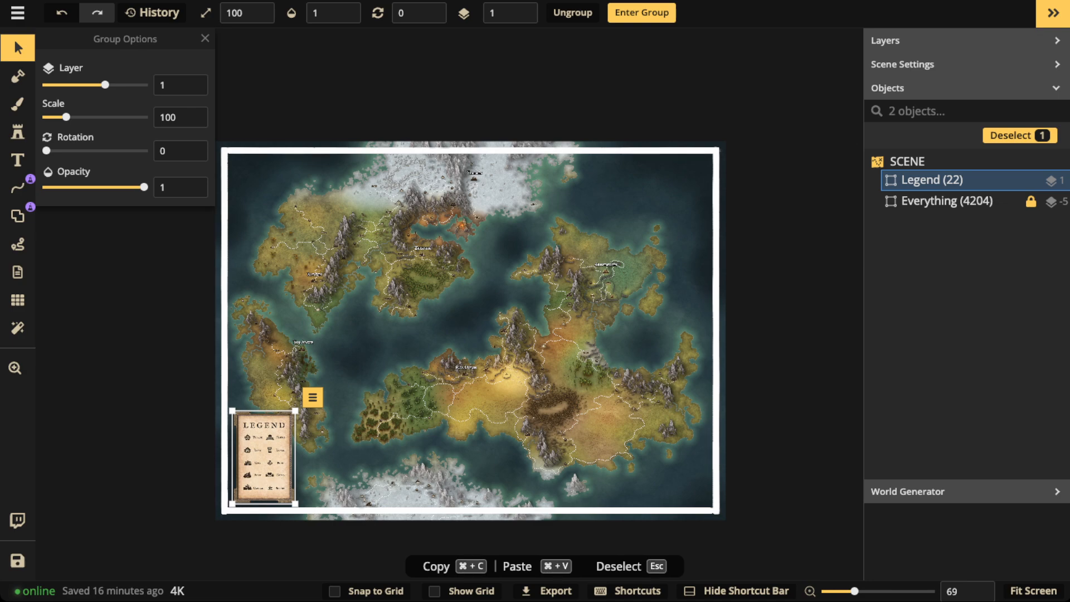
{"action": "scroll", "coordinate": [263, 456], "scroll_direction": "up", "scroll_amount": 5}
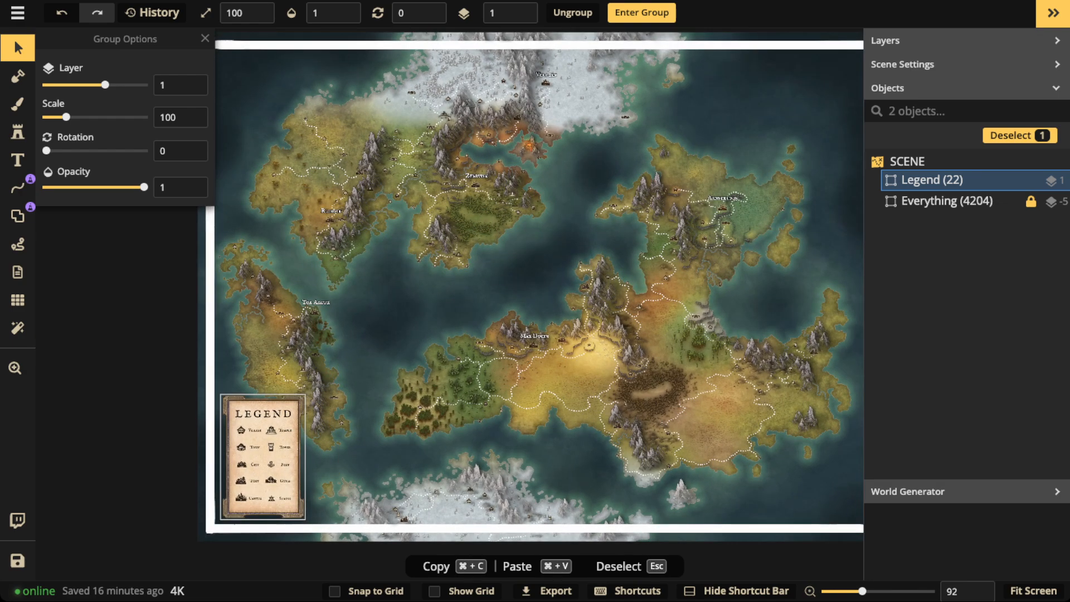
{"action": "scroll", "coordinate": [263, 451], "scroll_direction": "up", "scroll_amount": 2}
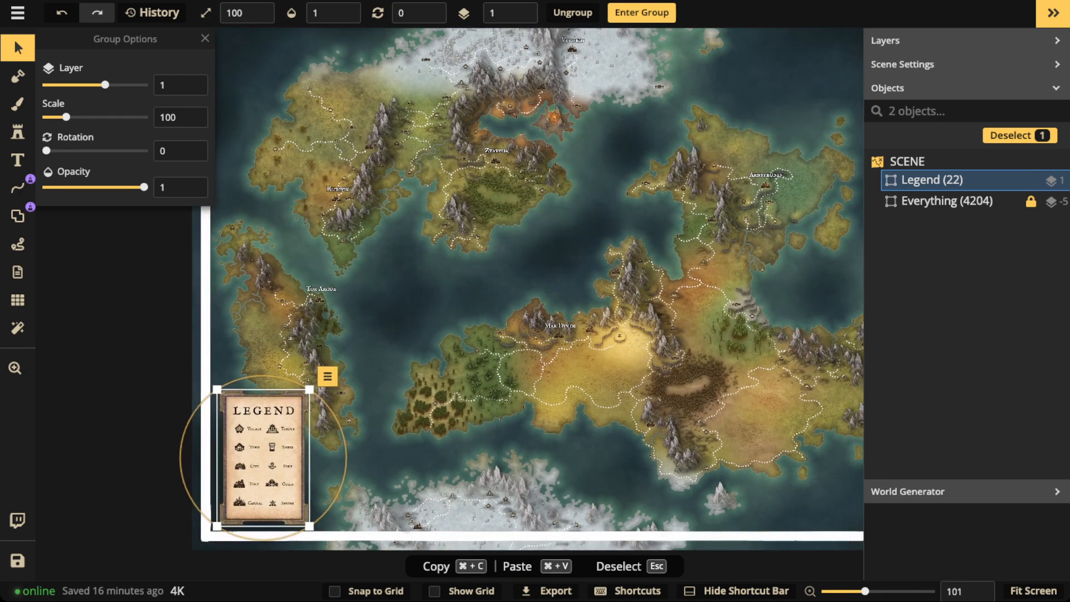
Show the square grid over the Legend group to compare its size with the tiles, and hide the grid again.
{"action": "scroll", "coordinate": [263, 451], "scroll_direction": "up", "scroll_amount": 2}
{"action": "key", "text": "space"}
{"action": "left_click_drag", "start_coordinate": [263, 452], "coordinate": [336, 359]}
{"action": "scroll", "coordinate": [281, 399], "scroll_direction": "up", "scroll_amount": 8}
{"action": "key", "text": "space"}
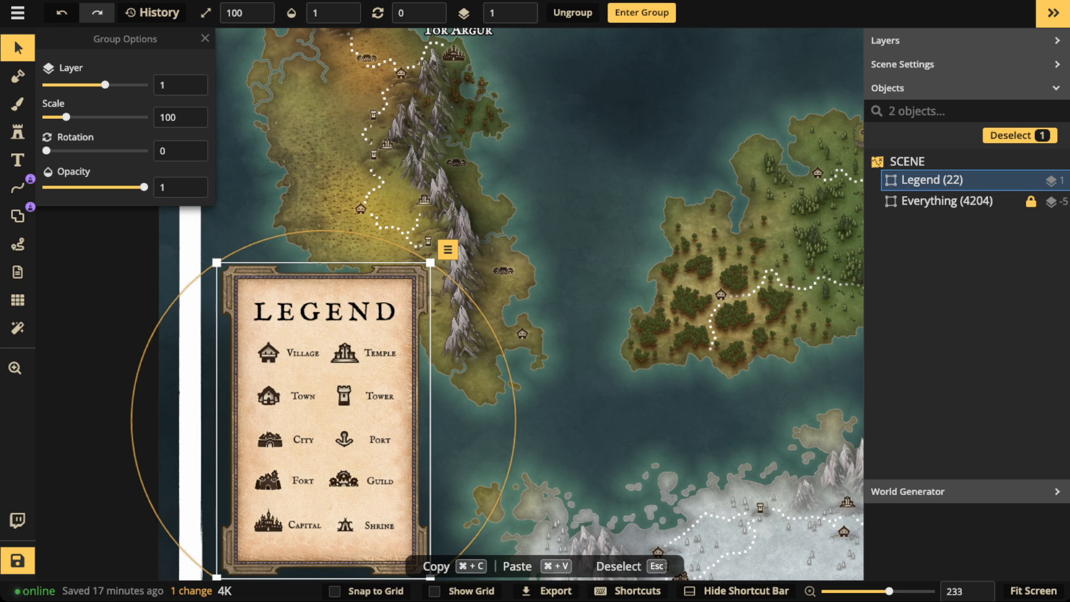
{"action": "left_click", "coordinate": [18, 300]}
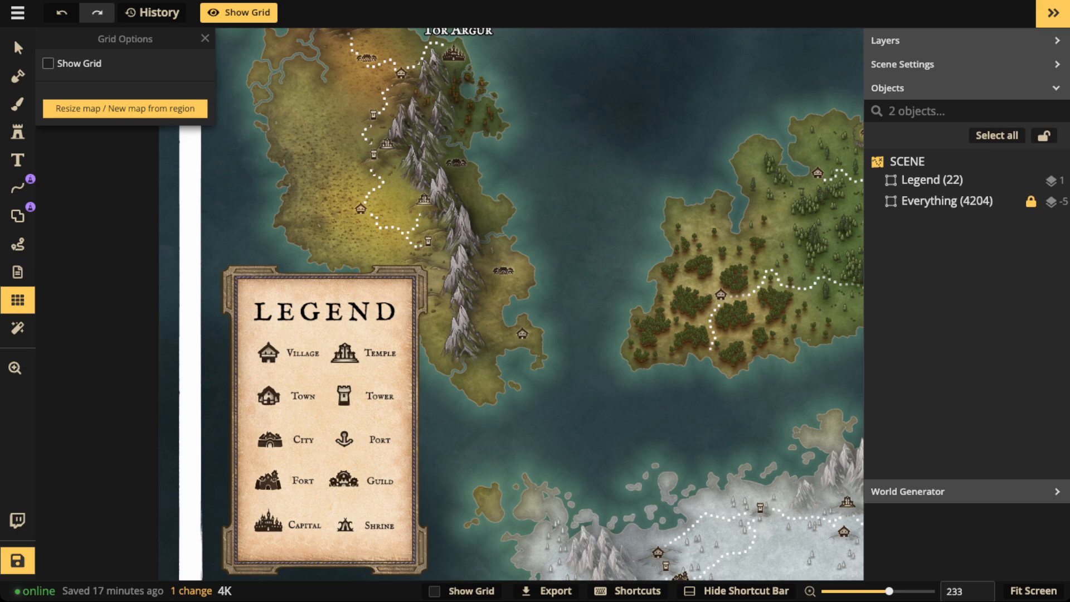
{"action": "left_click", "coordinate": [49, 63]}
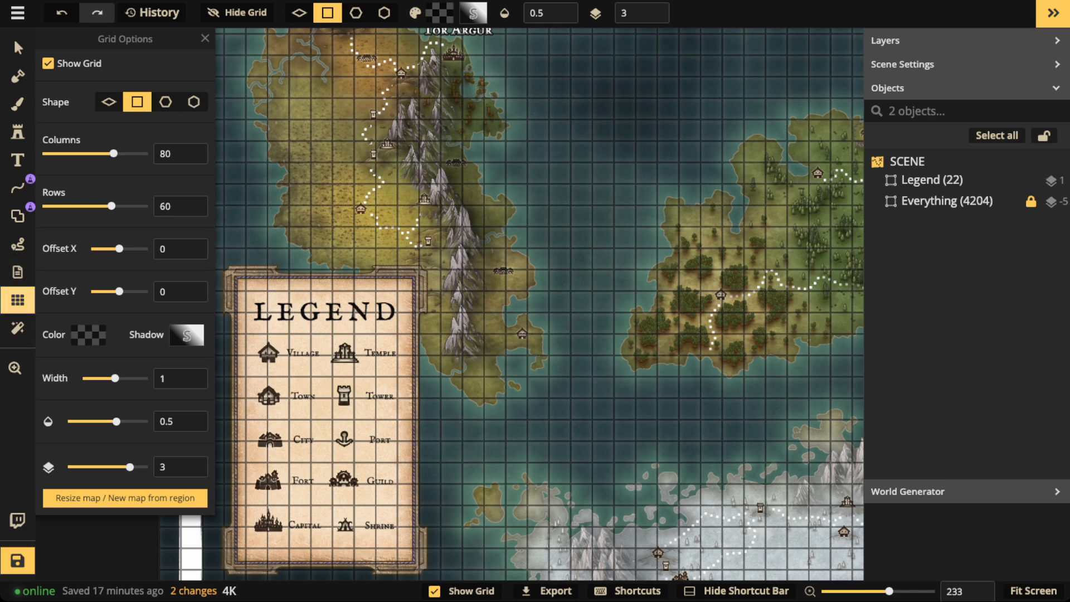
{"action": "left_click", "coordinate": [18, 300]}
{"action": "left_click", "coordinate": [18, 300]}
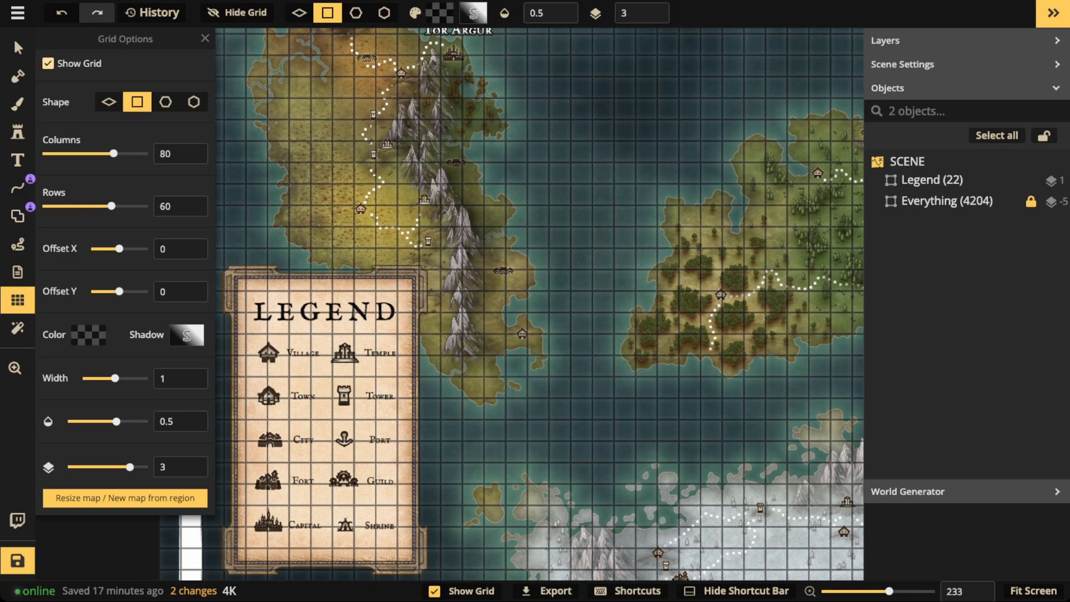
{"action": "left_click", "coordinate": [237, 13]}
Examine the legend's size and placement against the whole world map.
{"action": "scroll", "coordinate": [394, 273], "scroll_direction": "down", "scroll_amount": 5}
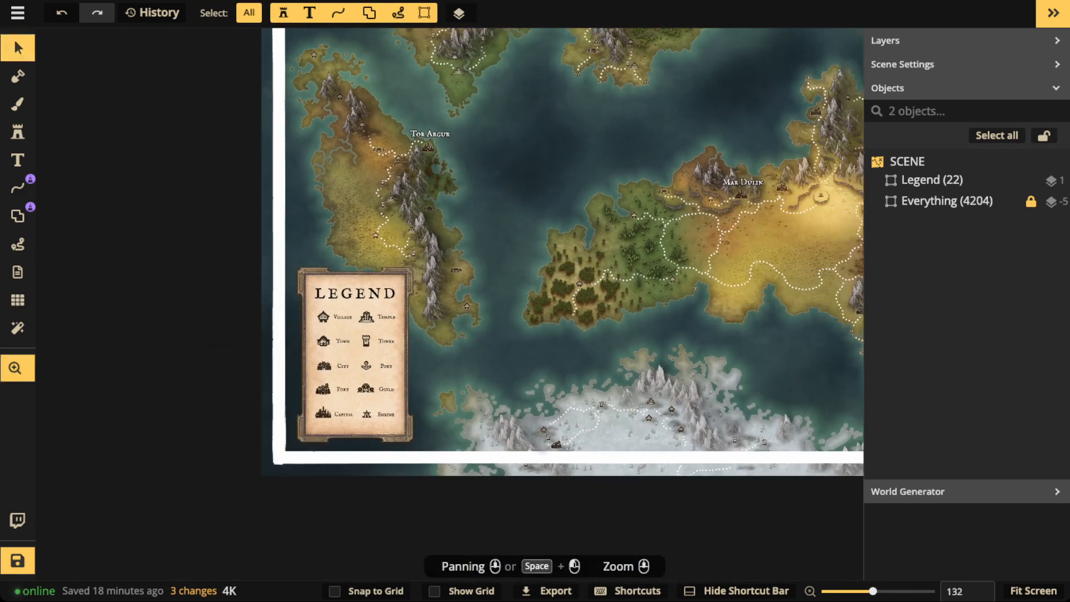
{"action": "left_click_drag", "start_coordinate": [526, 216], "coordinate": [287, 377]}
{"action": "scroll", "coordinate": [363, 287], "scroll_direction": "down", "scroll_amount": 3}
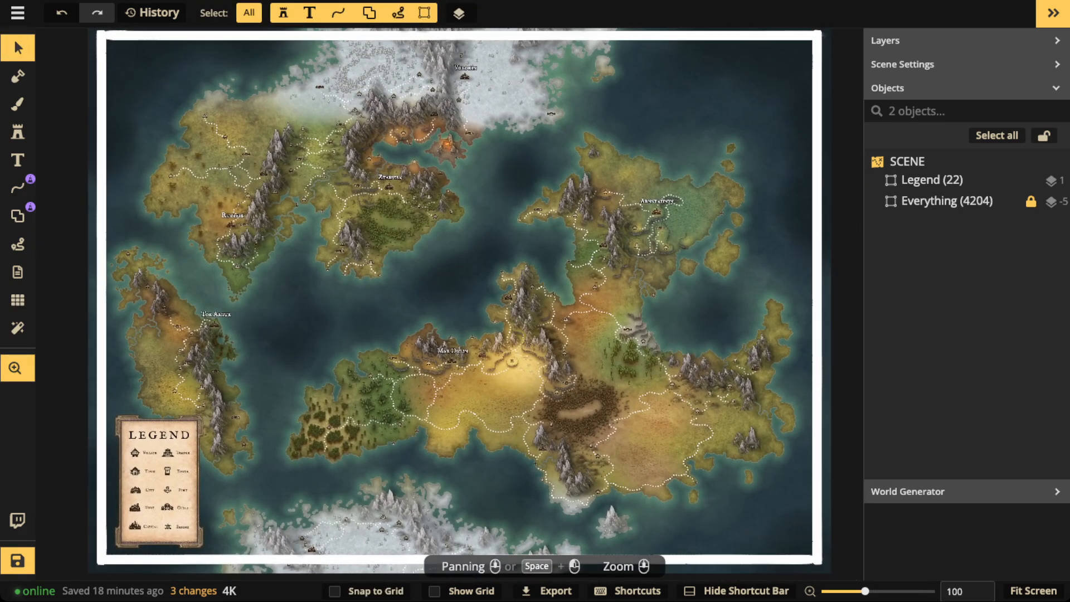
{"action": "scroll", "coordinate": [340, 323], "scroll_direction": "up", "scroll_amount": 1}
{"action": "left_click_drag", "start_coordinate": [340, 322], "coordinate": [382, 253]}
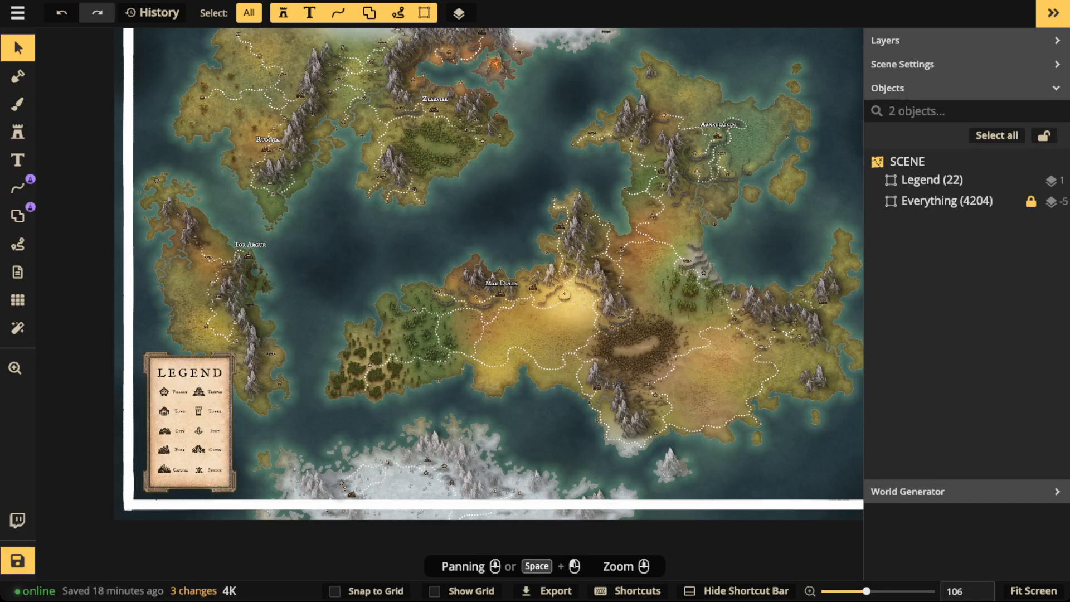
{"action": "scroll", "coordinate": [391, 253], "scroll_direction": "down", "scroll_amount": 2}
{"action": "left_click_drag", "start_coordinate": [391, 253], "coordinate": [453, 315]}
{"action": "scroll", "coordinate": [441, 314], "scroll_direction": "up", "scroll_amount": 1}
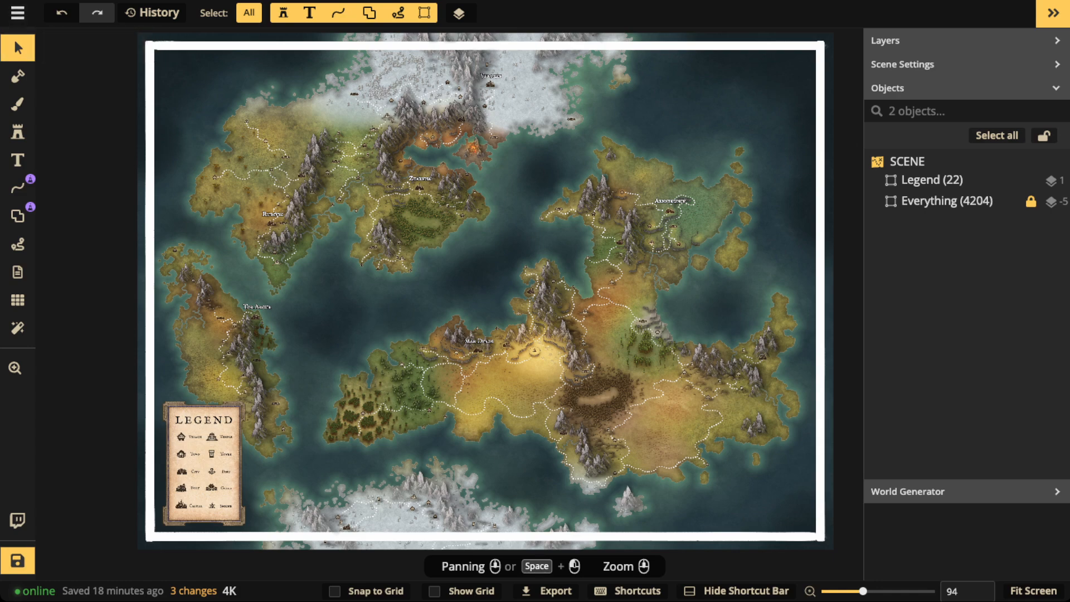
Leave the map without saving and create a new landscape Fantasy World map at Ultra (4K) editing resolution.
{"action": "key", "text": "alt+Left"}
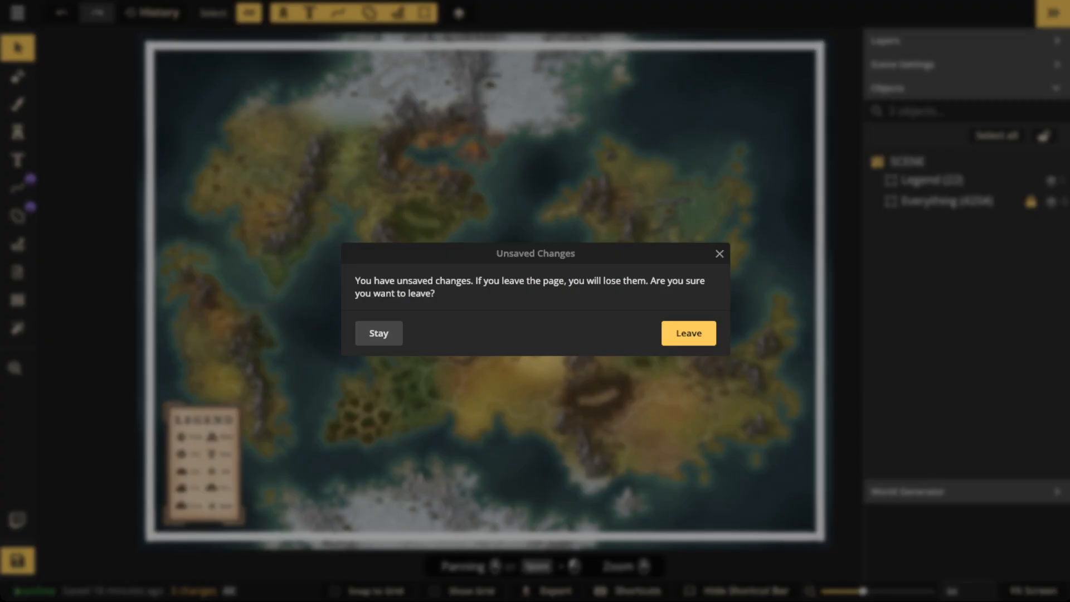
{"action": "left_click", "coordinate": [689, 332]}
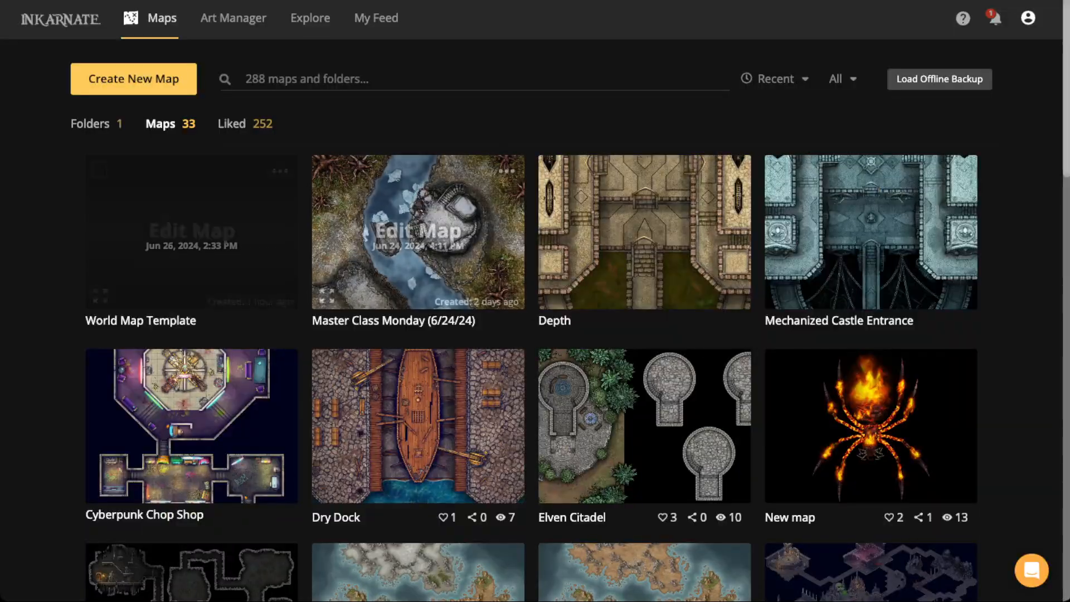
{"action": "left_click", "coordinate": [134, 79]}
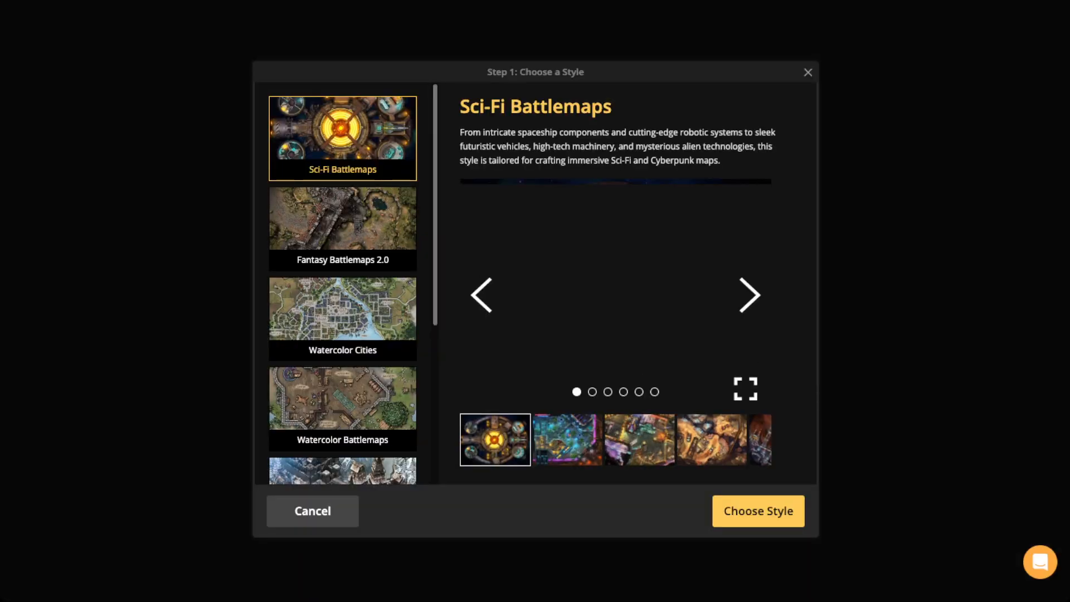
{"action": "scroll", "coordinate": [343, 283], "scroll_direction": "down", "scroll_amount": 5}
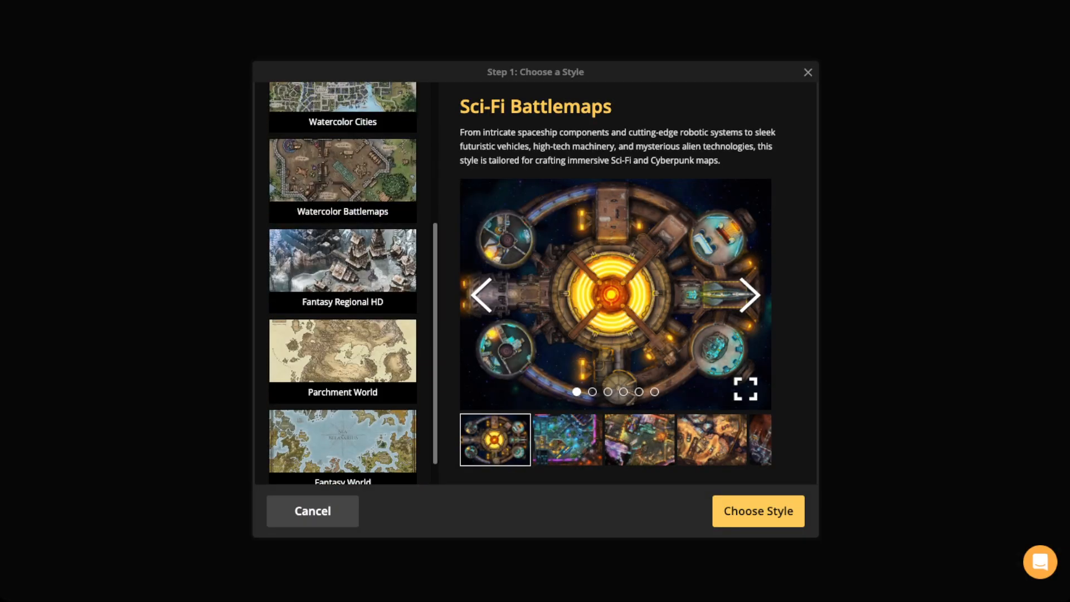
{"action": "left_click", "coordinate": [342, 413]}
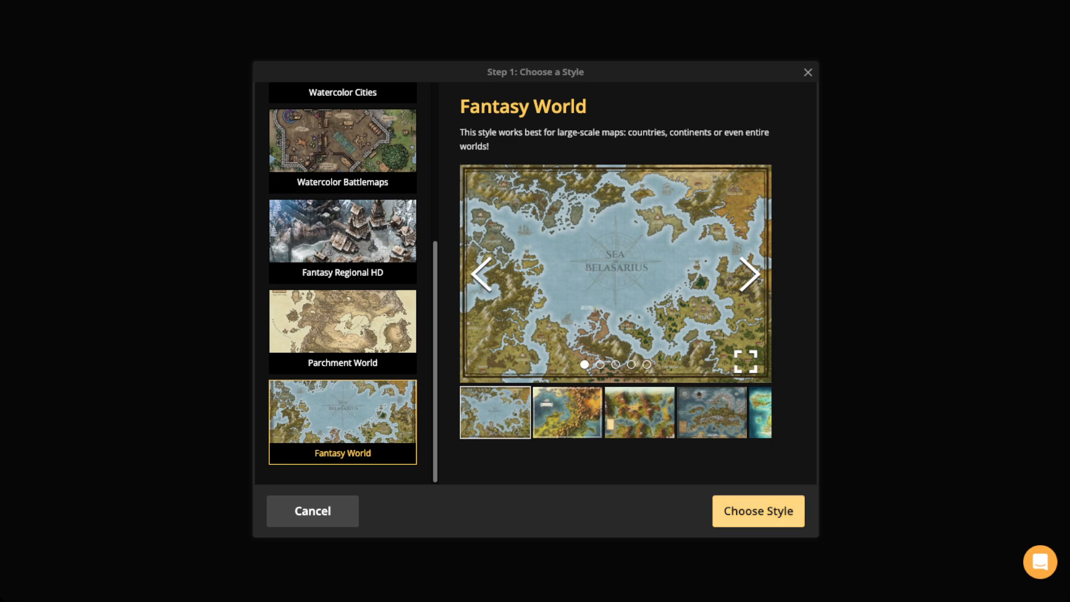
{"action": "left_click", "coordinate": [759, 511]}
{"action": "left_click", "coordinate": [538, 132]}
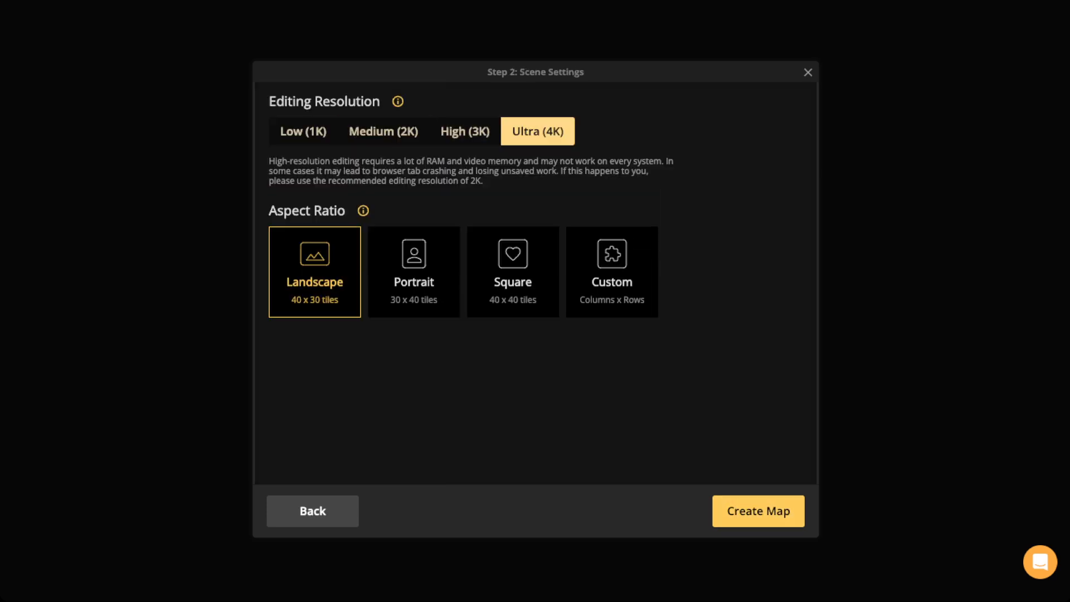
{"action": "left_click", "coordinate": [759, 512]}
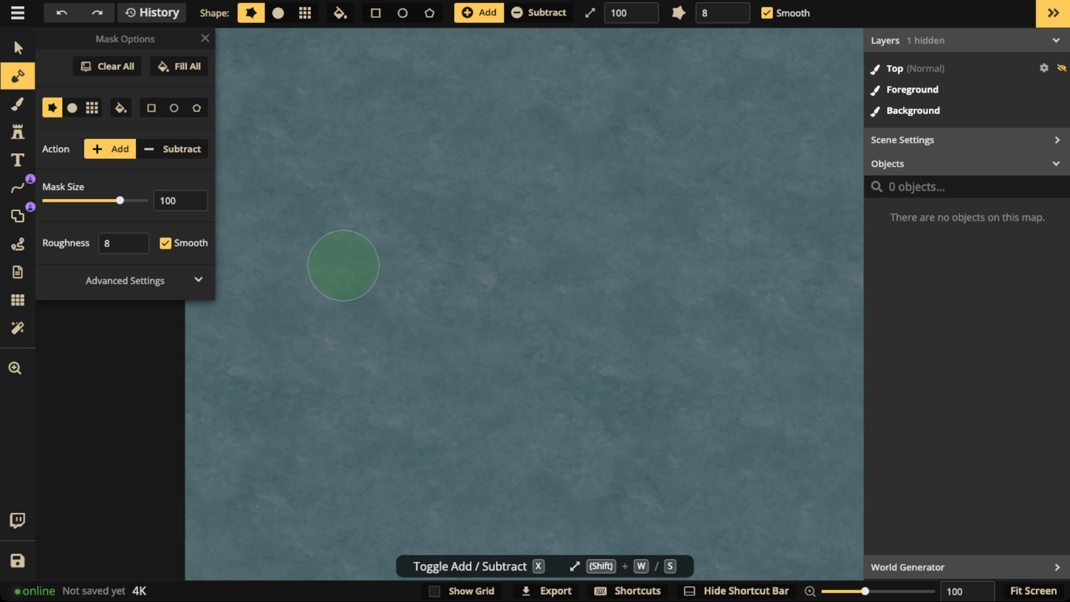
Show the grid on the blank map and set its shape to square.
{"action": "left_click", "coordinate": [205, 39]}
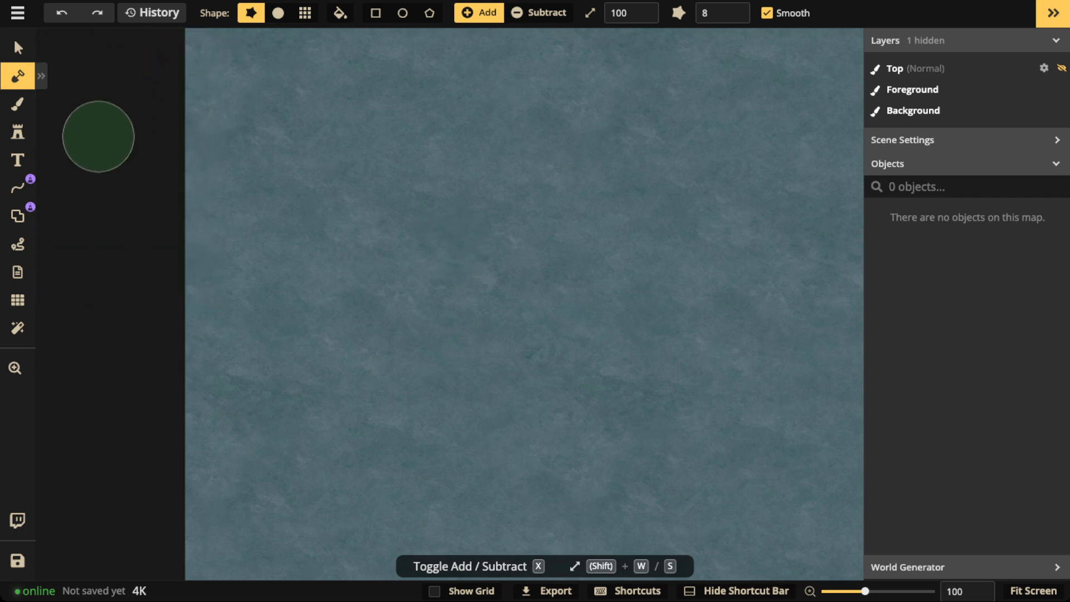
{"action": "scroll", "coordinate": [279, 237], "scroll_direction": "down", "scroll_amount": 4}
{"action": "key", "text": "space"}
{"action": "left_click_drag", "start_coordinate": [471, 234], "coordinate": [422, 234]}
{"action": "scroll", "coordinate": [400, 236], "scroll_direction": "up", "scroll_amount": 2}
{"action": "key", "text": "space"}
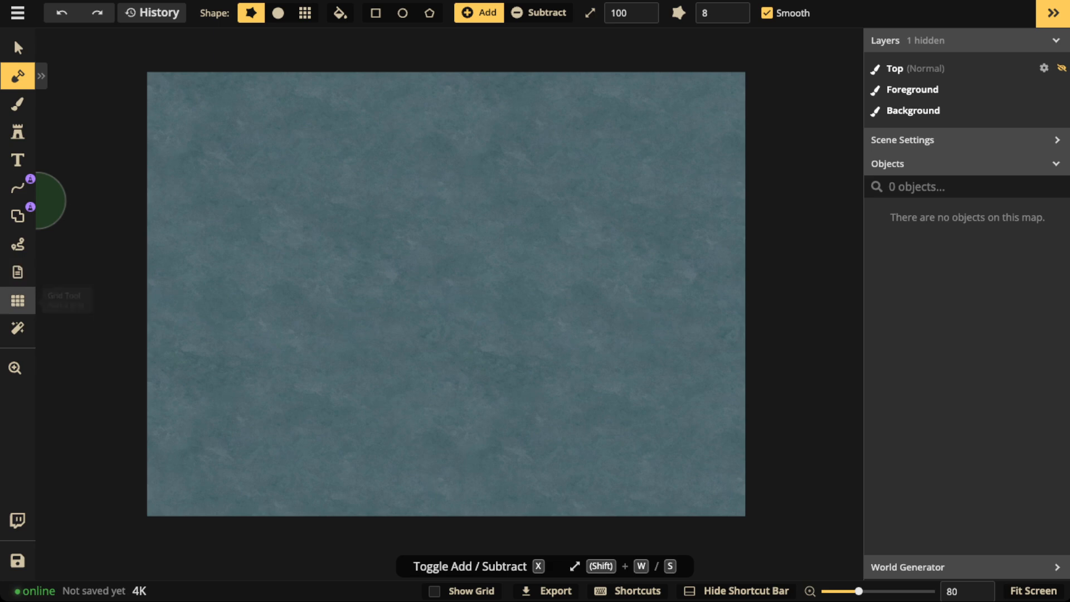
{"action": "left_click", "coordinate": [18, 300]}
{"action": "left_click", "coordinate": [49, 64]}
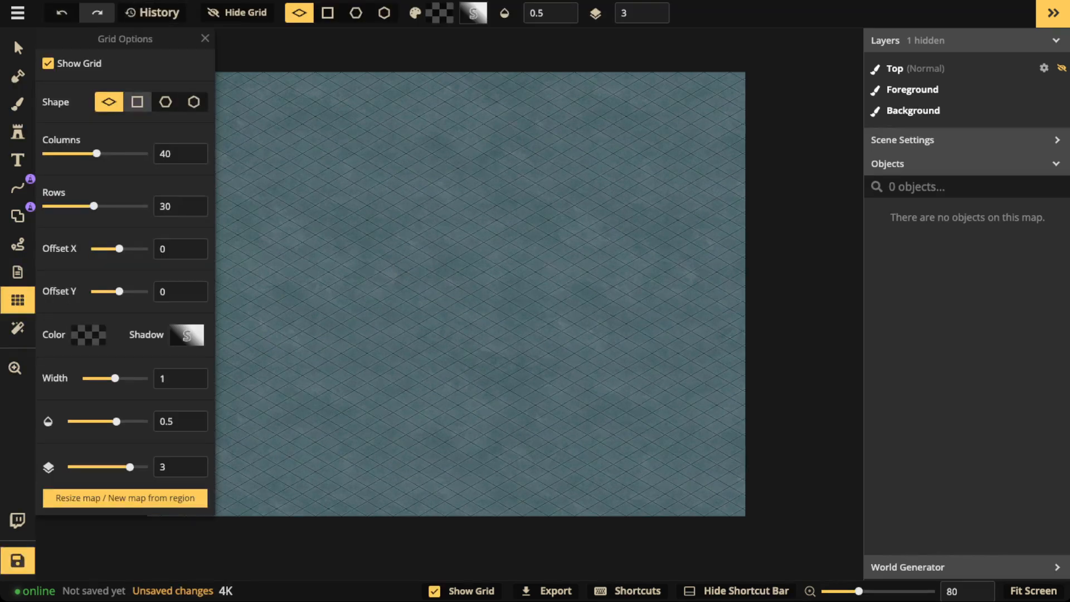
{"action": "left_click", "coordinate": [137, 102]}
{"action": "scroll", "coordinate": [326, 231], "scroll_direction": "down", "scroll_amount": 1}
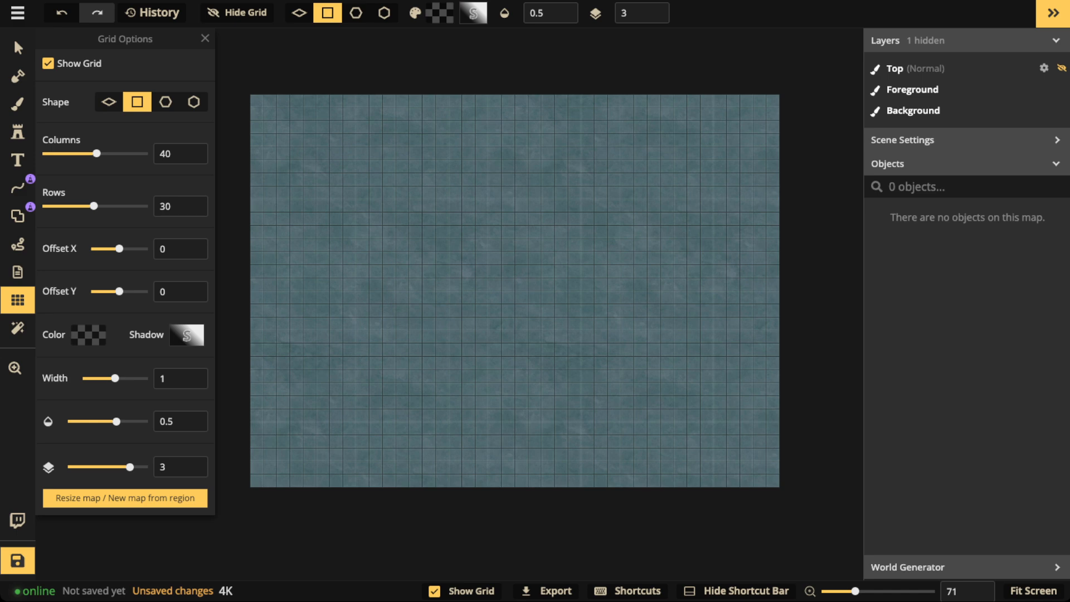
Set the Shape tool's stroke to the Wooden Wall stamp from the Watercolor Battlemaps Core pack.
{"action": "left_click", "coordinate": [18, 216]}
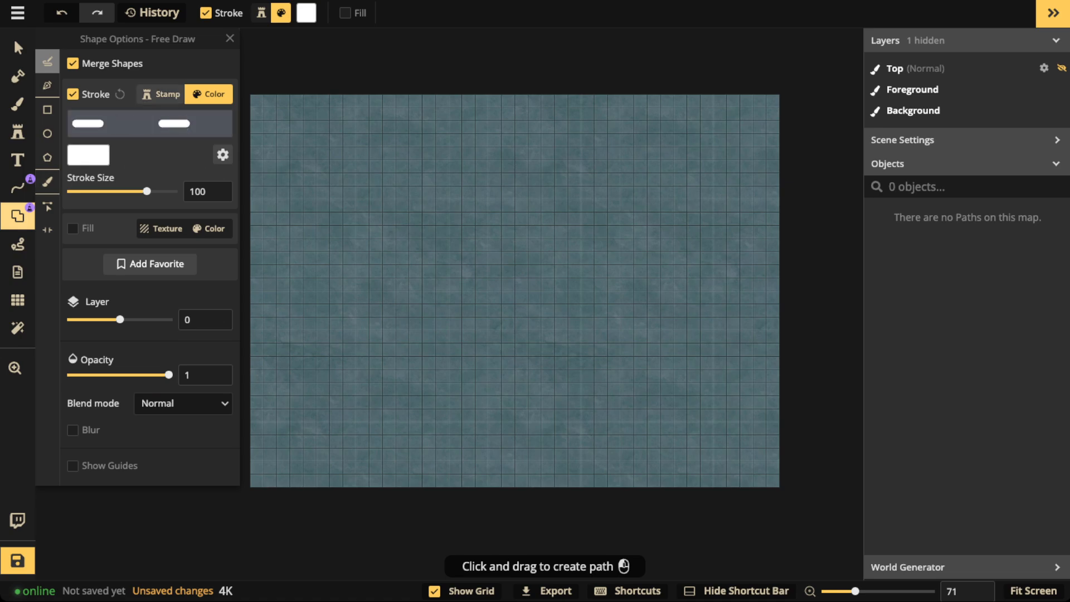
{"action": "left_click", "coordinate": [161, 94]}
{"action": "left_click", "coordinate": [150, 124]}
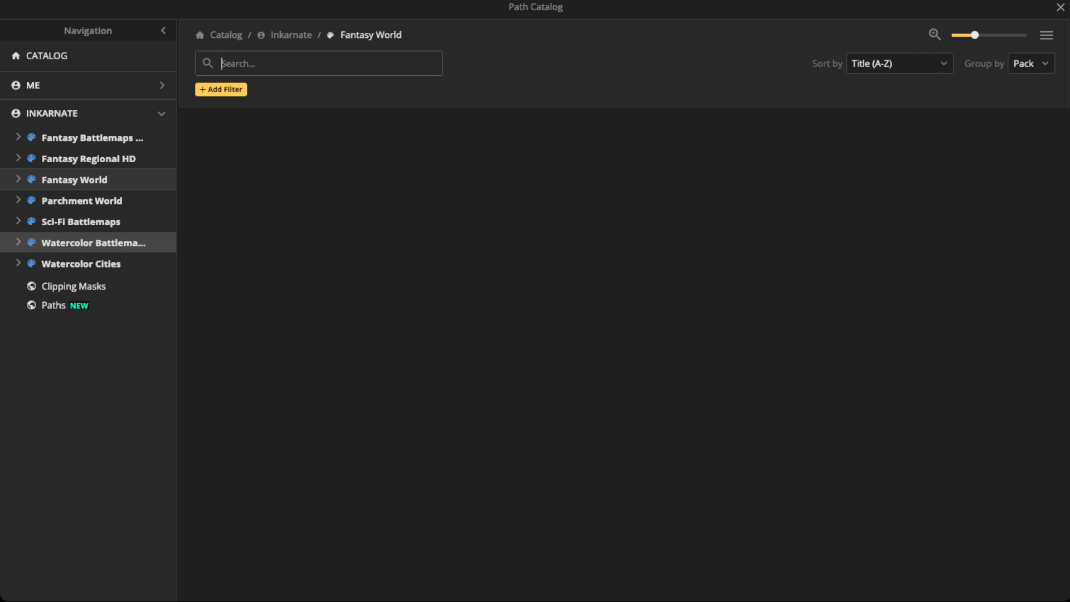
{"action": "left_click", "coordinate": [89, 243]}
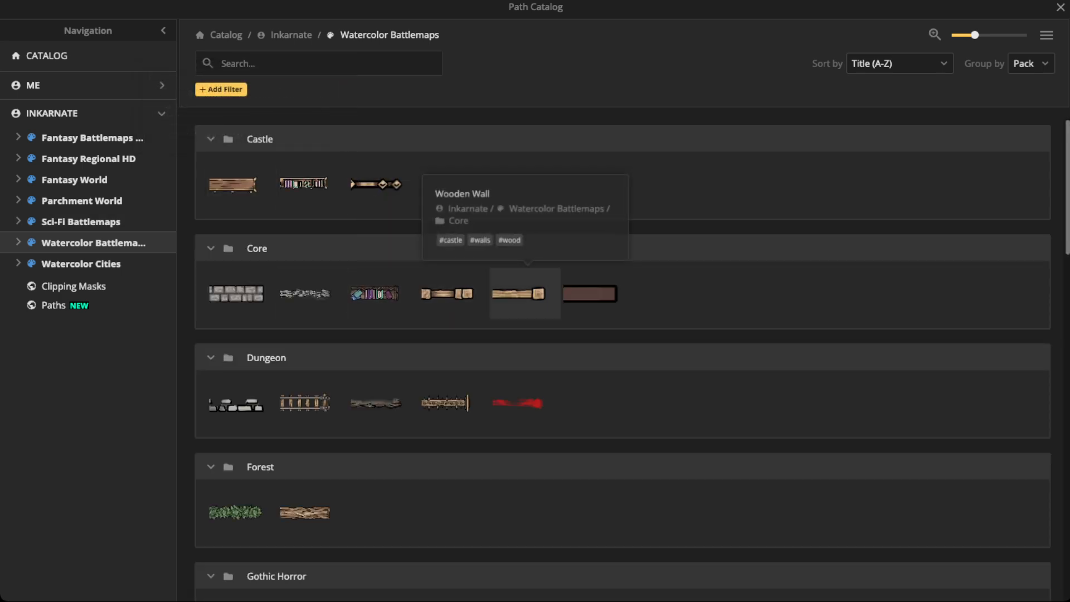
{"action": "left_click", "coordinate": [519, 293]}
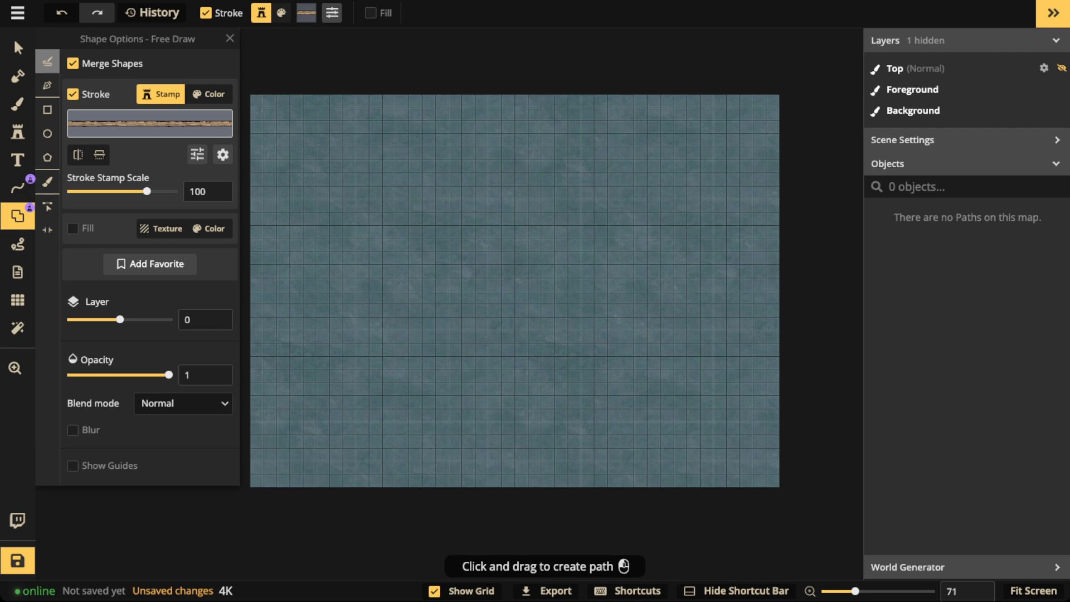
Enable the shape's fill and set it to the Stone Bright texture from the Watercolor Battlemaps Core pack.
{"action": "left_click", "coordinate": [72, 228]}
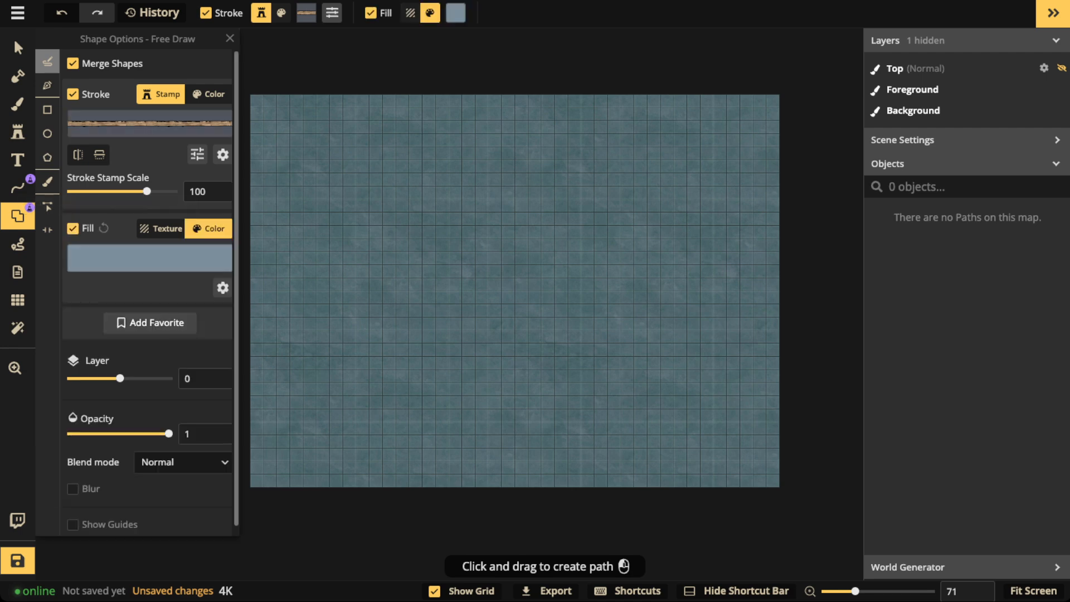
{"action": "left_click", "coordinate": [150, 258]}
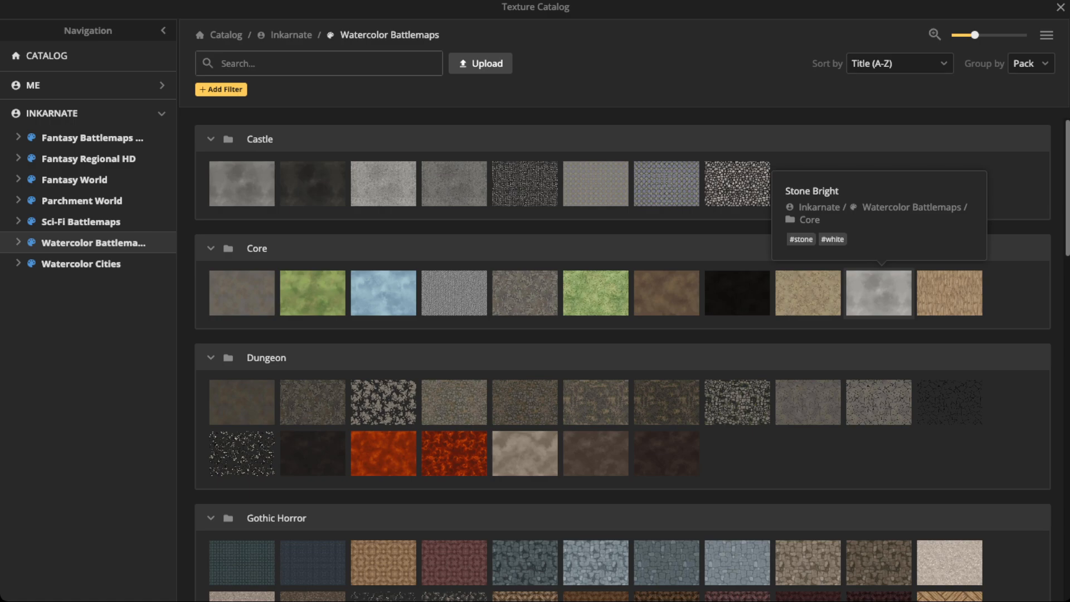
{"action": "left_click", "coordinate": [879, 293]}
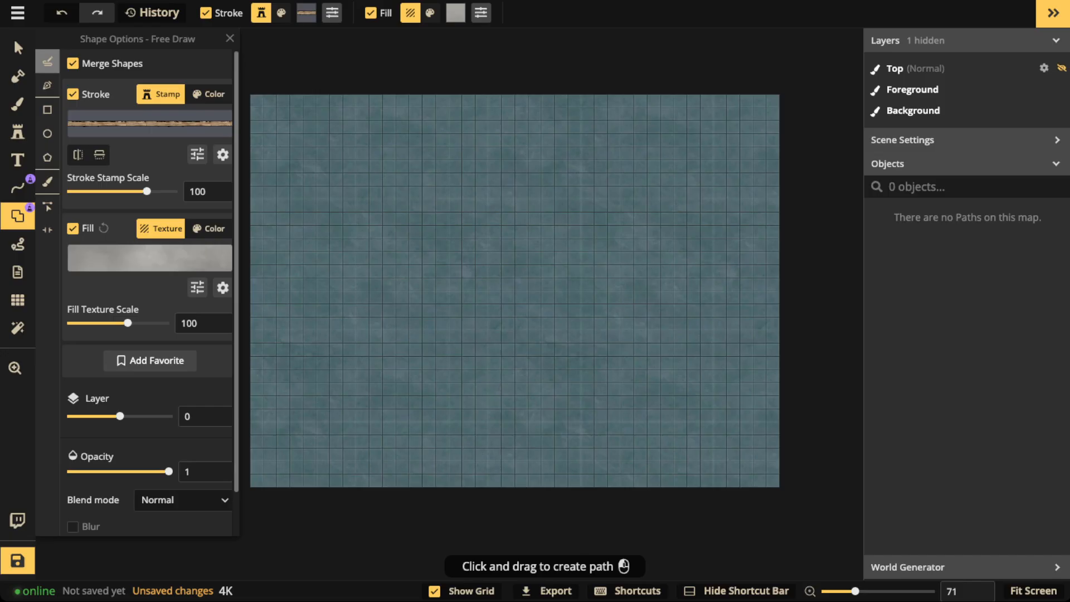
Draw an upright grid-snapped rectangle of about 9 x 13 tiles on the left half of the map.
{"action": "left_click", "coordinate": [47, 110]}
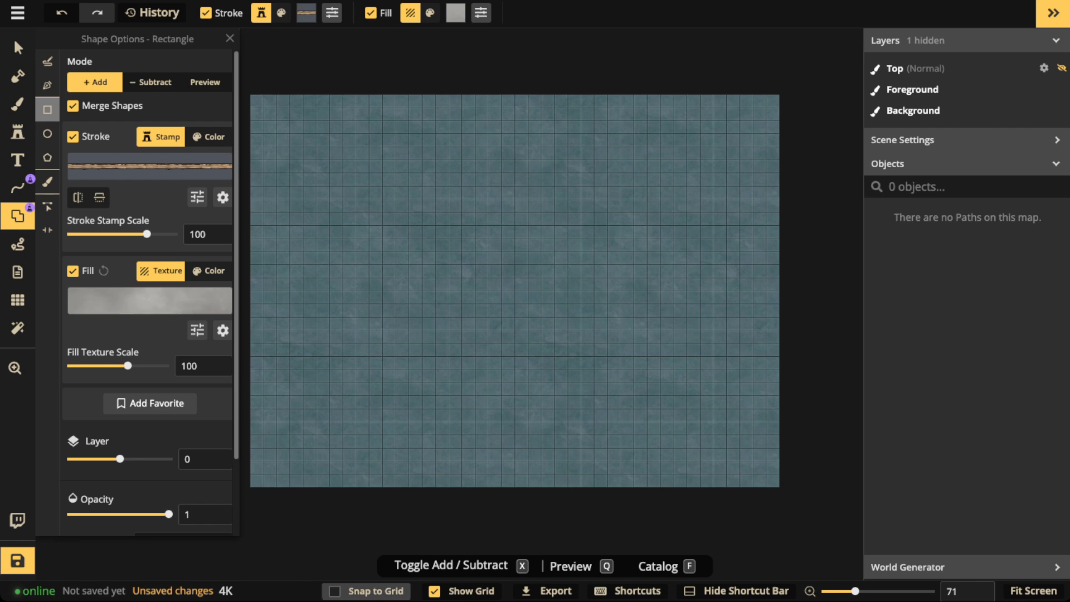
{"action": "left_click", "coordinate": [335, 591]}
{"action": "left_click_drag", "start_coordinate": [316, 212], "coordinate": [448, 397]}
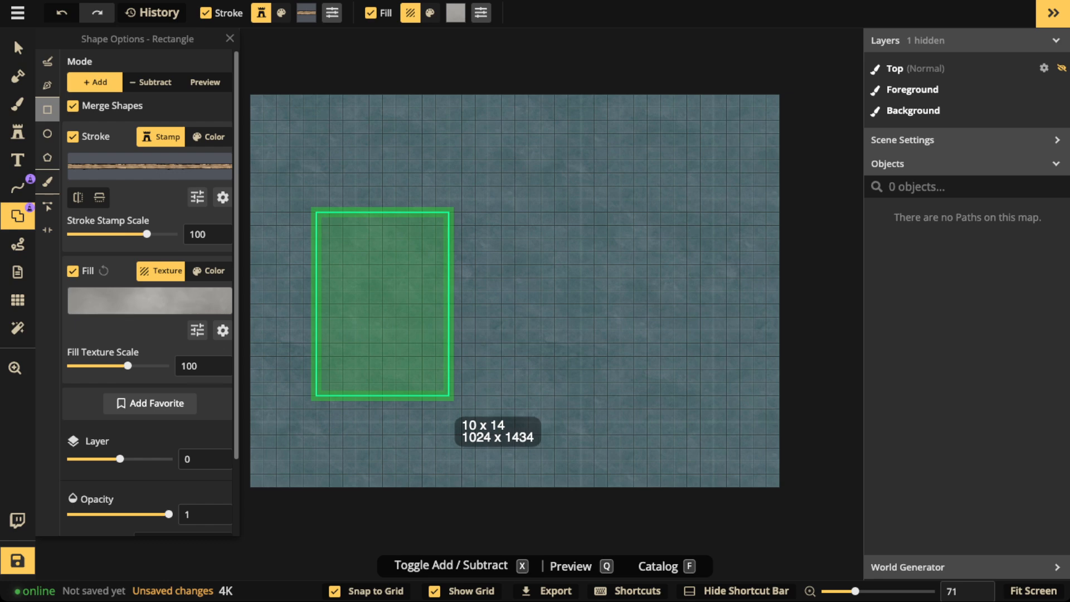
{"action": "left_click_drag", "start_coordinate": [448, 397], "coordinate": [437, 384]}
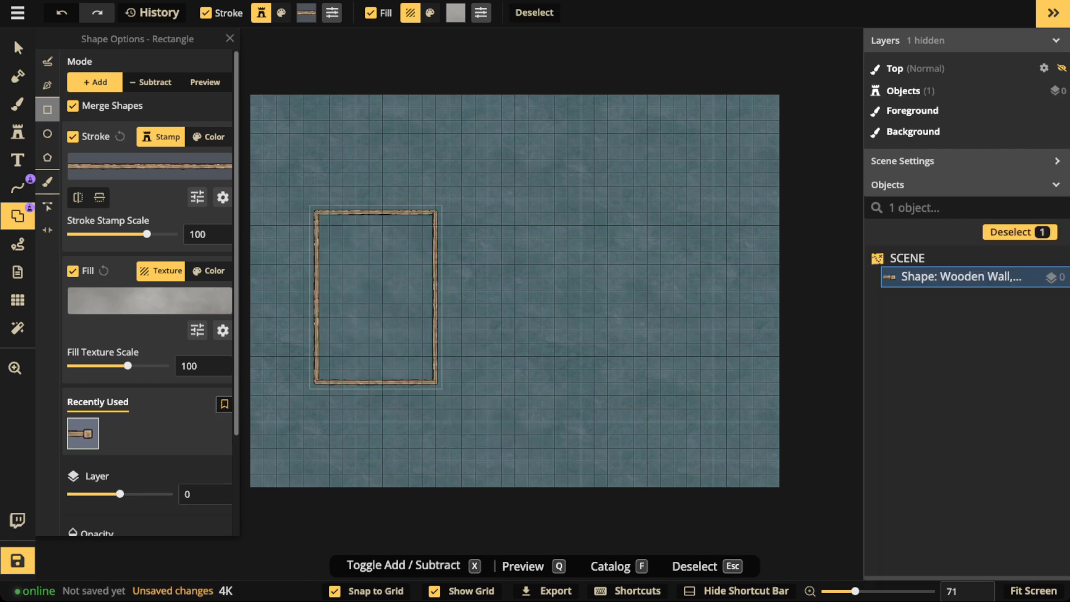
Set the caps of the rectangle's Wooden Wall stroke to Nodes.
{"action": "scroll", "coordinate": [362, 247], "scroll_direction": "up", "scroll_amount": 2}
{"action": "scroll", "coordinate": [361, 245], "scroll_direction": "up", "scroll_amount": 2}
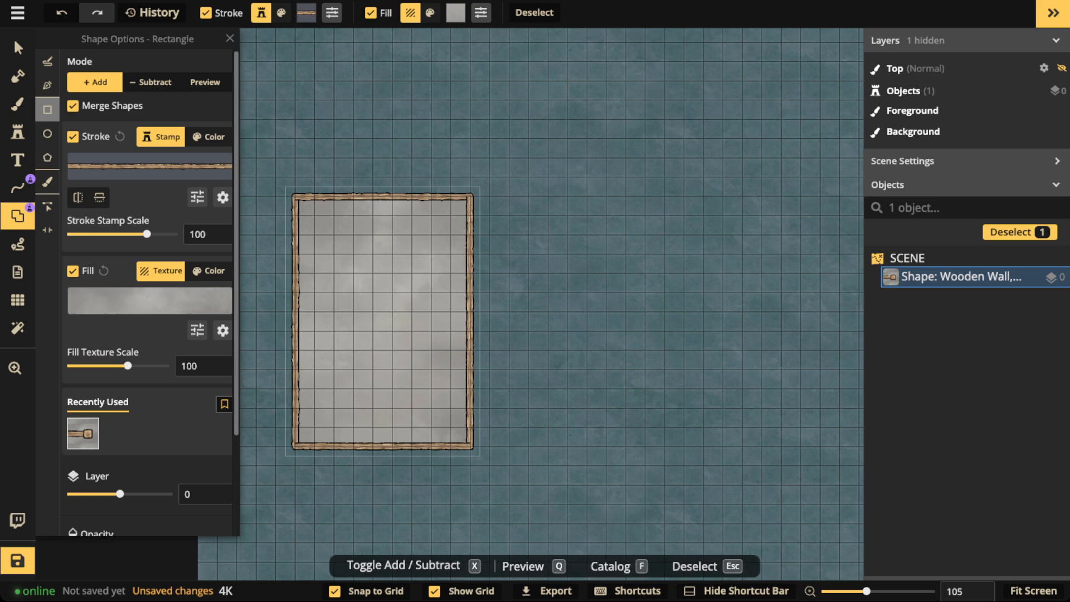
{"action": "left_click", "coordinate": [18, 49]}
{"action": "mouse_move", "coordinate": [380, 301]}
{"action": "left_mouse_down"}
{"action": "mouse_move", "coordinate": [392, 301]}
{"action": "mouse_move", "coordinate": [381, 301]}
{"action": "left_mouse_up"}
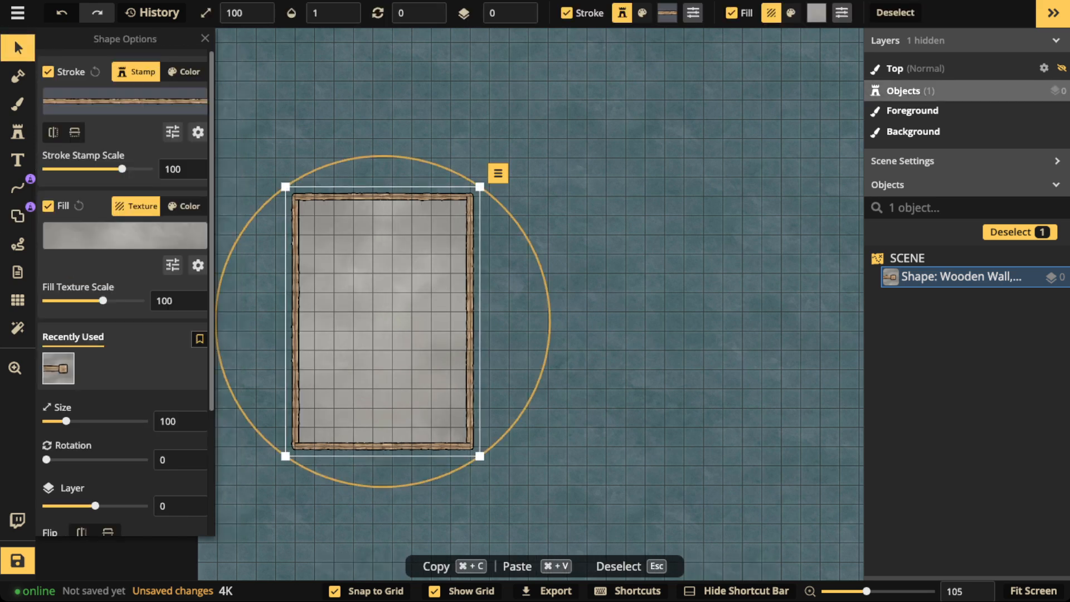
{"action": "scroll", "coordinate": [442, 442], "scroll_direction": "up", "scroll_amount": 5}
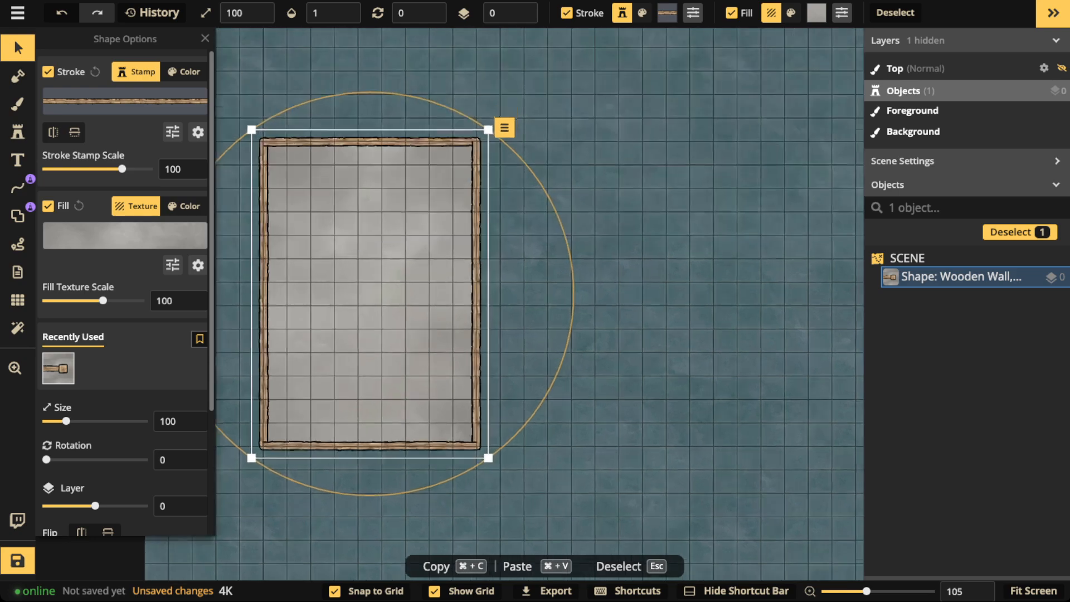
{"action": "key", "text": "space"}
{"action": "left_click_drag", "start_coordinate": [442, 442], "coordinate": [584, 428]}
{"action": "left_click_drag", "start_coordinate": [546, 268], "coordinate": [545, 453]}
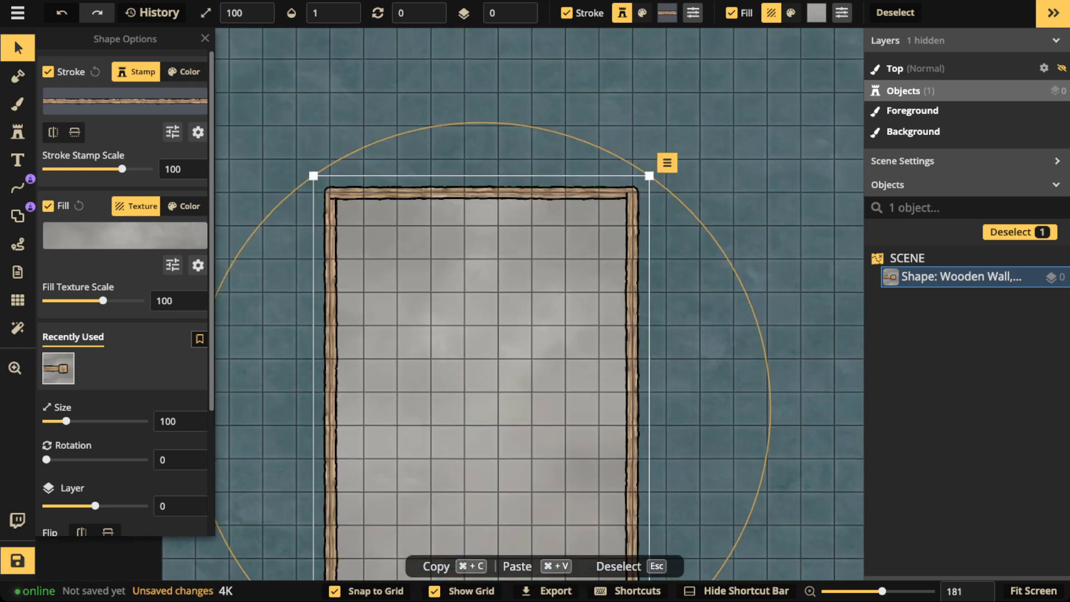
{"action": "left_click", "coordinate": [198, 132]}
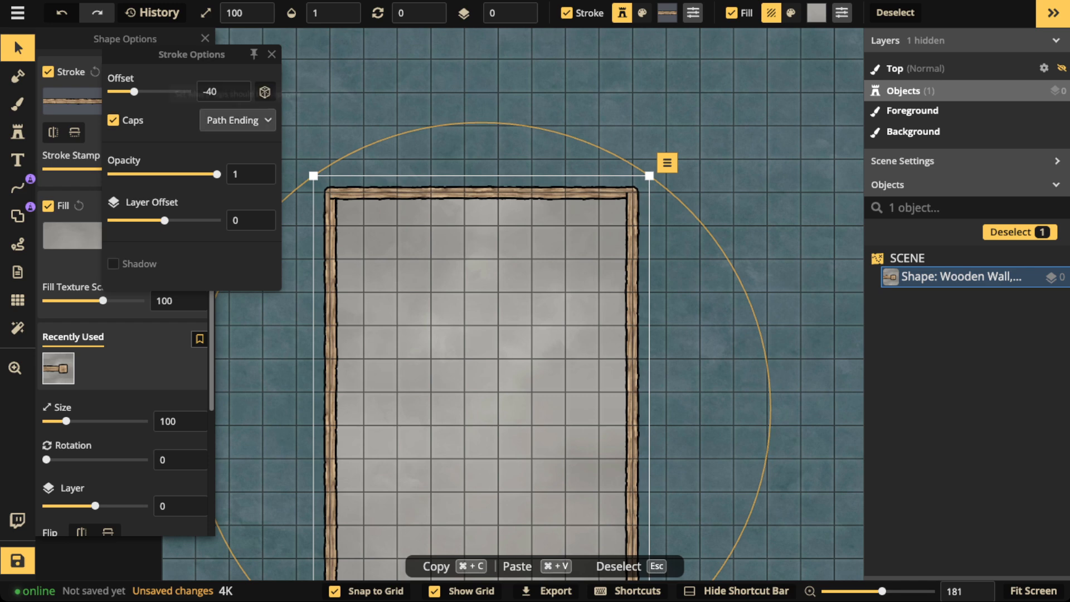
{"action": "left_click", "coordinate": [237, 120]}
{"action": "left_click", "coordinate": [245, 181]}
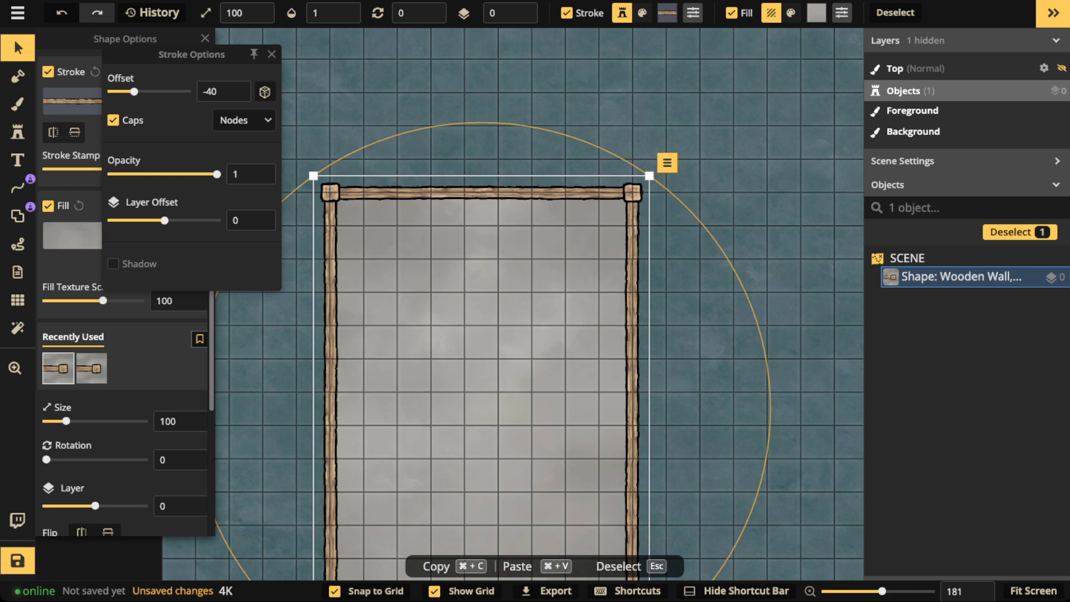
Move the framed rectangle up by one grid tile, keeping it on the left half of the map.
{"action": "left_click", "coordinate": [18, 48]}
{"action": "scroll", "coordinate": [415, 168], "scroll_direction": "down", "scroll_amount": 3}
{"action": "left_click_drag", "start_coordinate": [415, 183], "coordinate": [413, 141]}
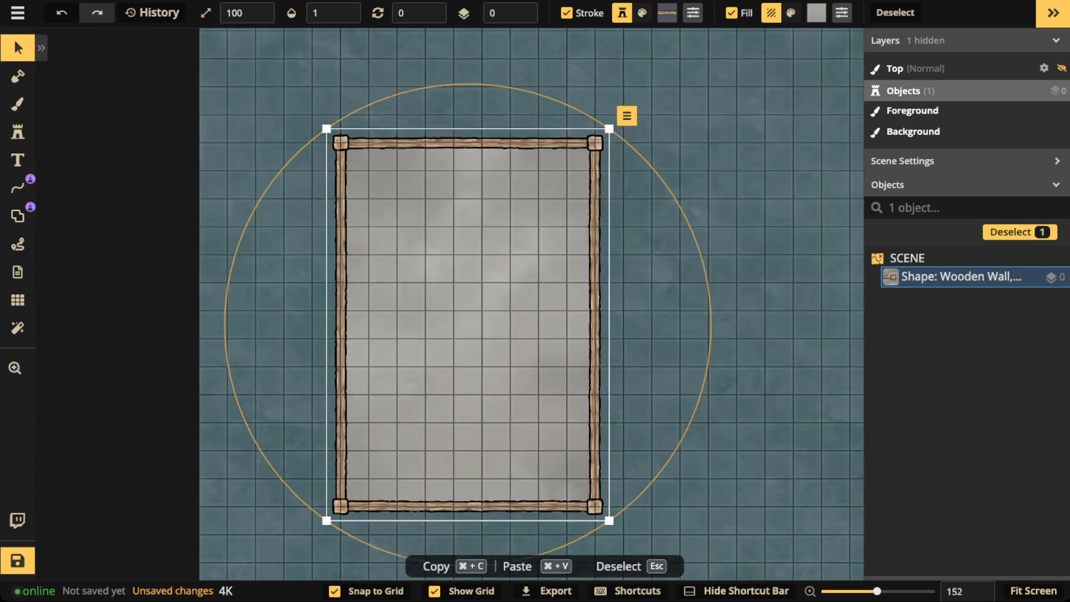
{"action": "scroll", "coordinate": [484, 246], "scroll_direction": "down", "scroll_amount": 5}
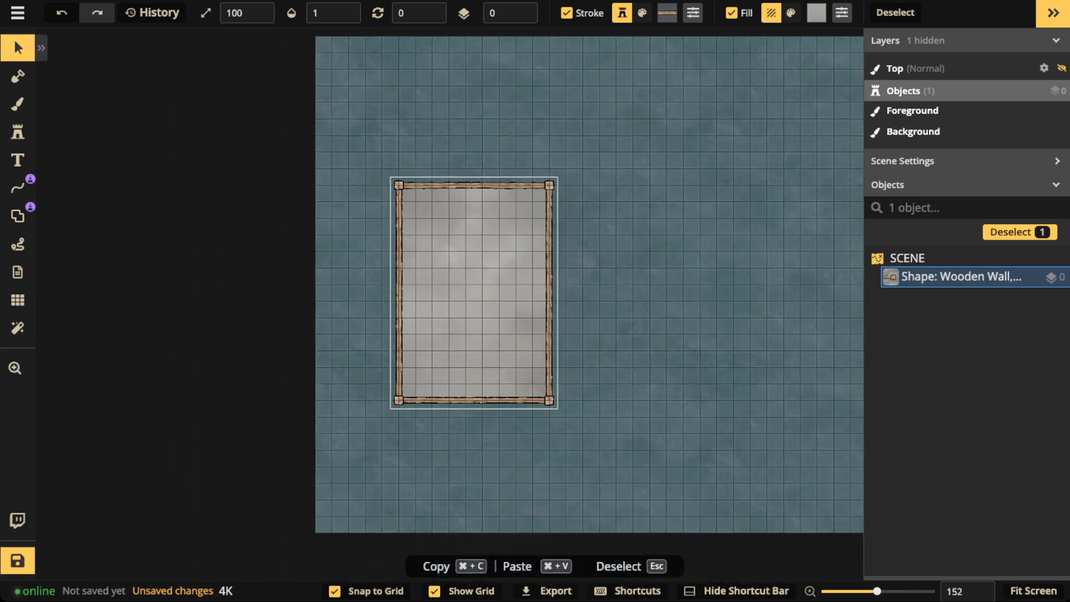
{"action": "mouse_move", "coordinate": [484, 246]}
{"action": "left_mouse_down"}
{"action": "mouse_move", "coordinate": [434, 246]}
{"action": "mouse_move", "coordinate": [525, 255]}
{"action": "mouse_move", "coordinate": [500, 246]}
{"action": "left_mouse_up"}
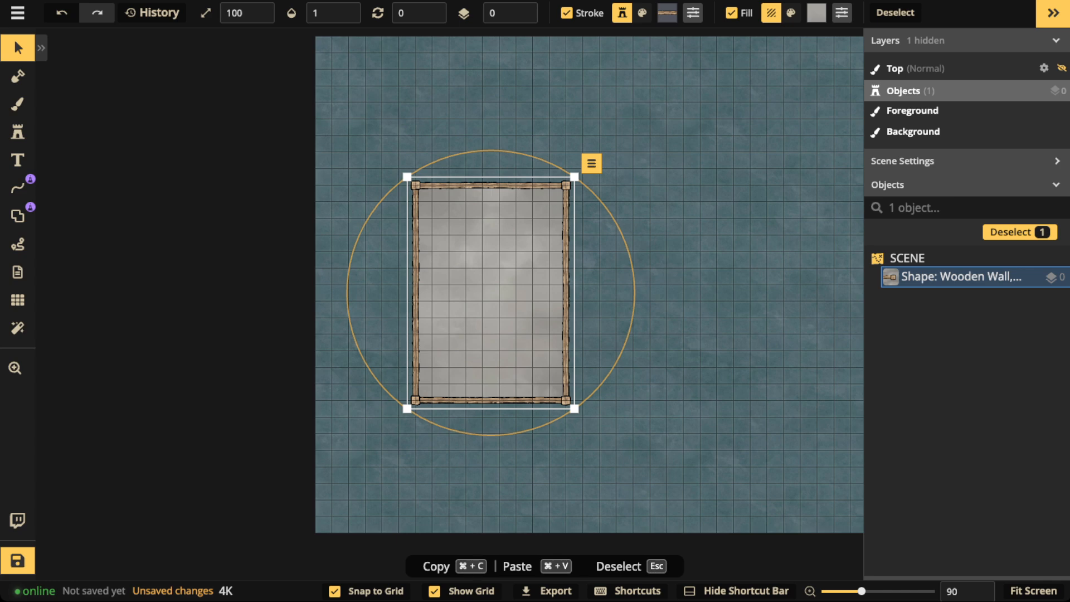
{"action": "left_click_drag", "start_coordinate": [490, 293], "coordinate": [474, 276]}
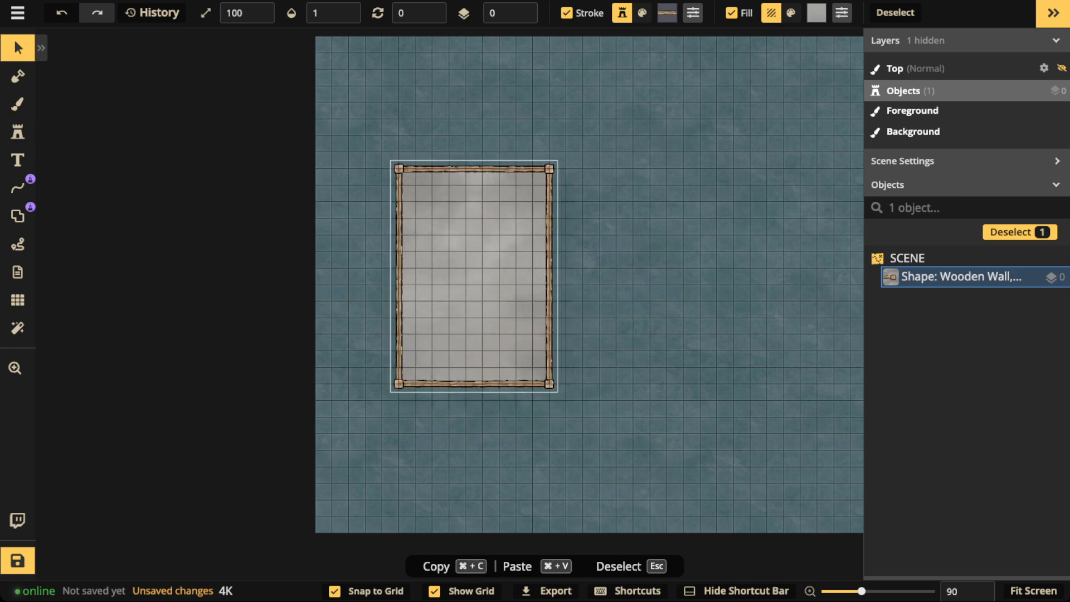
Place a pasted copy of the framed rectangle level with the original on its right, and delete that copy.
{"action": "key", "text": "super+v"}
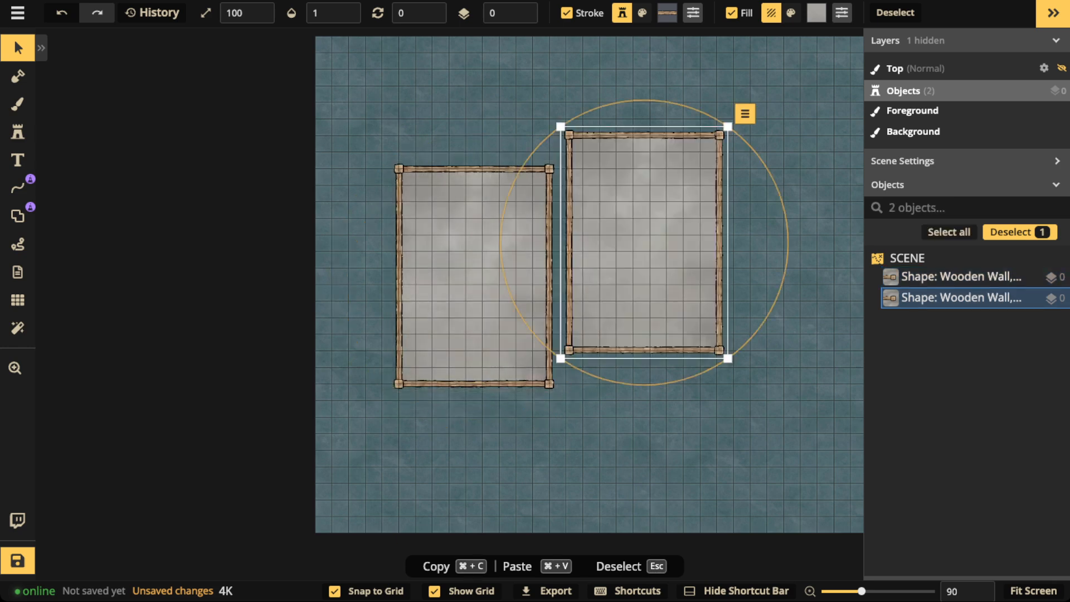
{"action": "left_click_drag", "start_coordinate": [645, 242], "coordinate": [692, 277]}
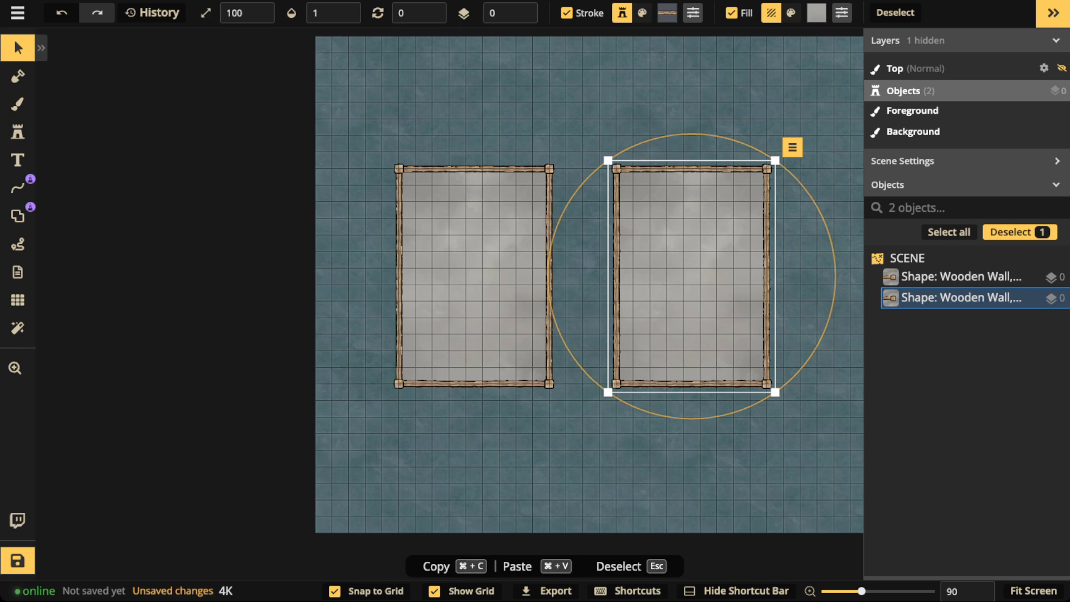
{"action": "key", "text": "Delete"}
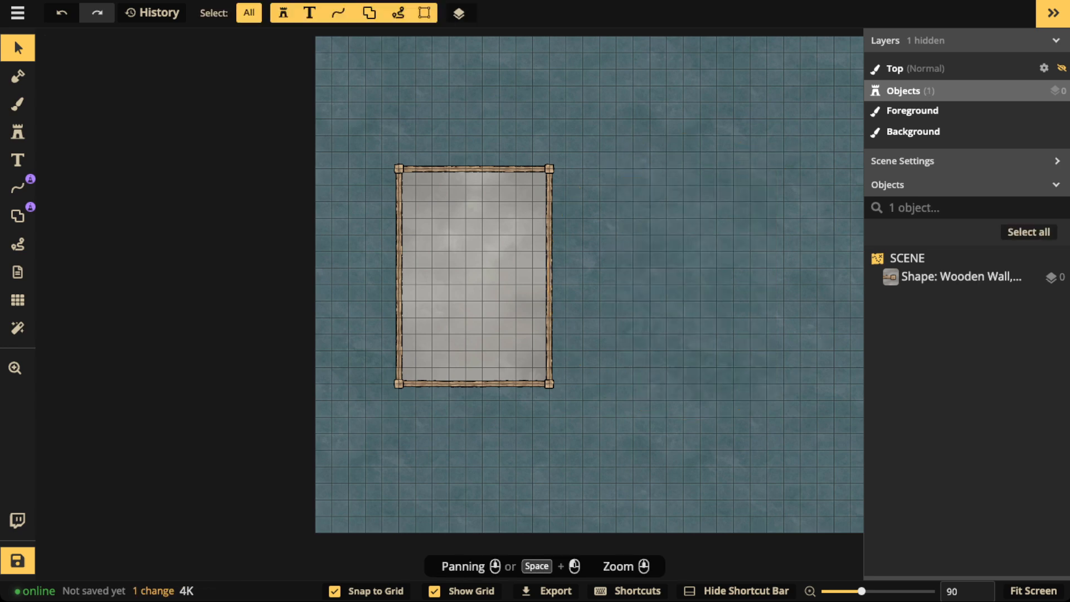
Place a size 24 text label in IM Fell English SC inside the panel, near its upper edge.
{"action": "left_click", "coordinate": [491, 276]}
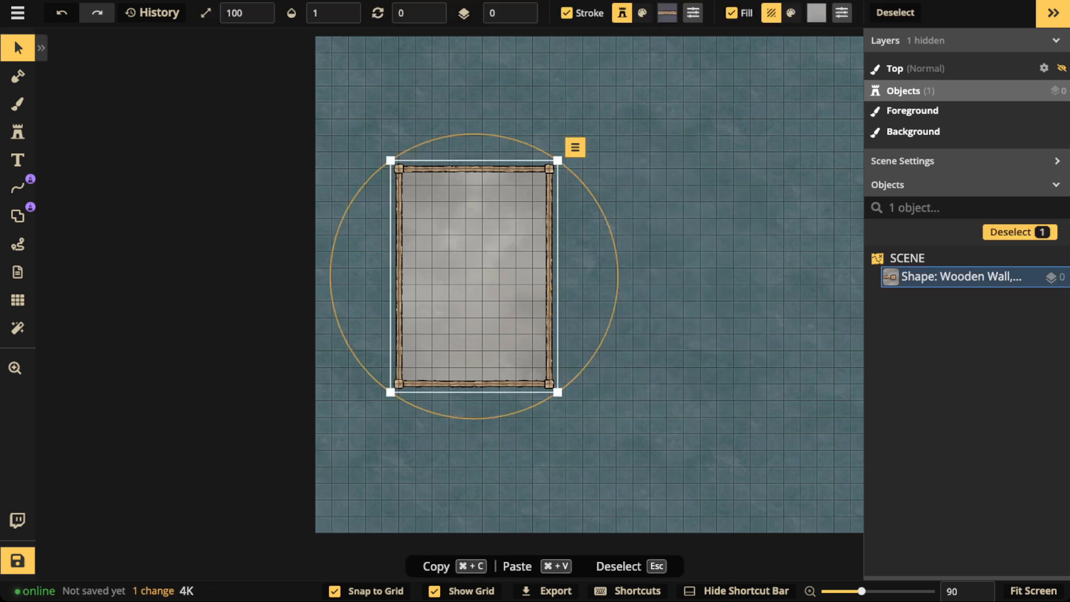
{"action": "scroll", "coordinate": [477, 235], "scroll_direction": "up", "scroll_amount": 3}
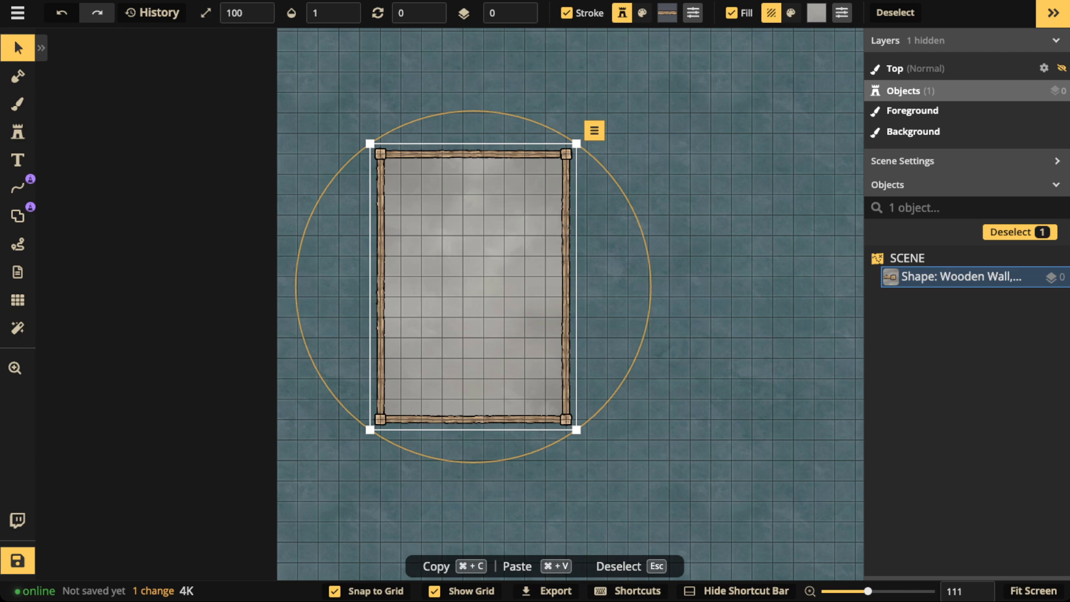
{"action": "scroll", "coordinate": [435, 199], "scroll_direction": "up", "scroll_amount": 3}
{"action": "left_click", "coordinate": [18, 160]}
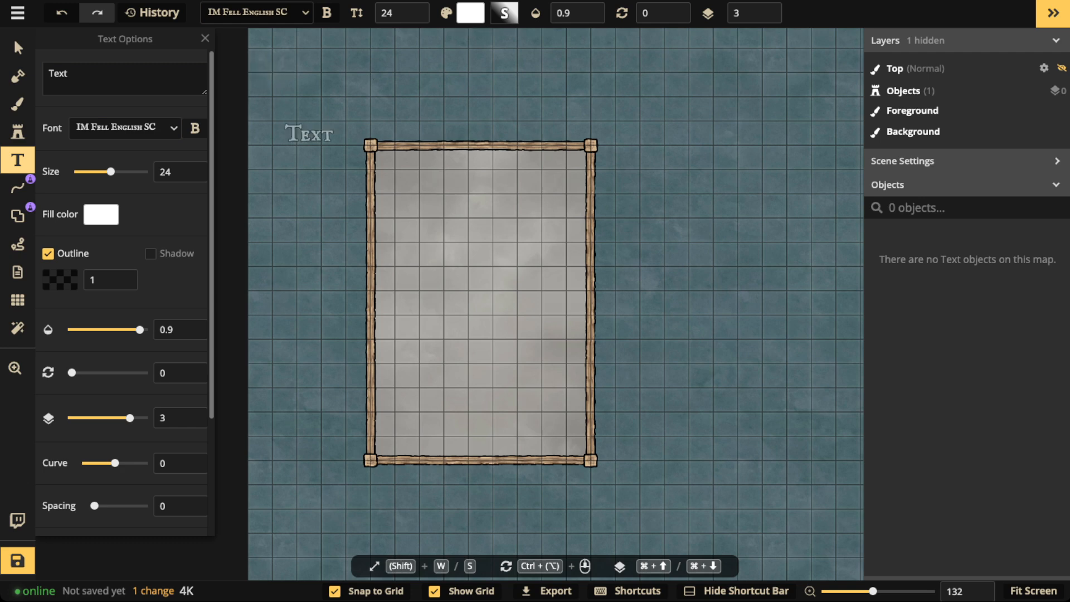
{"action": "left_click", "coordinate": [468, 182]}
{"action": "left_click", "coordinate": [18, 48]}
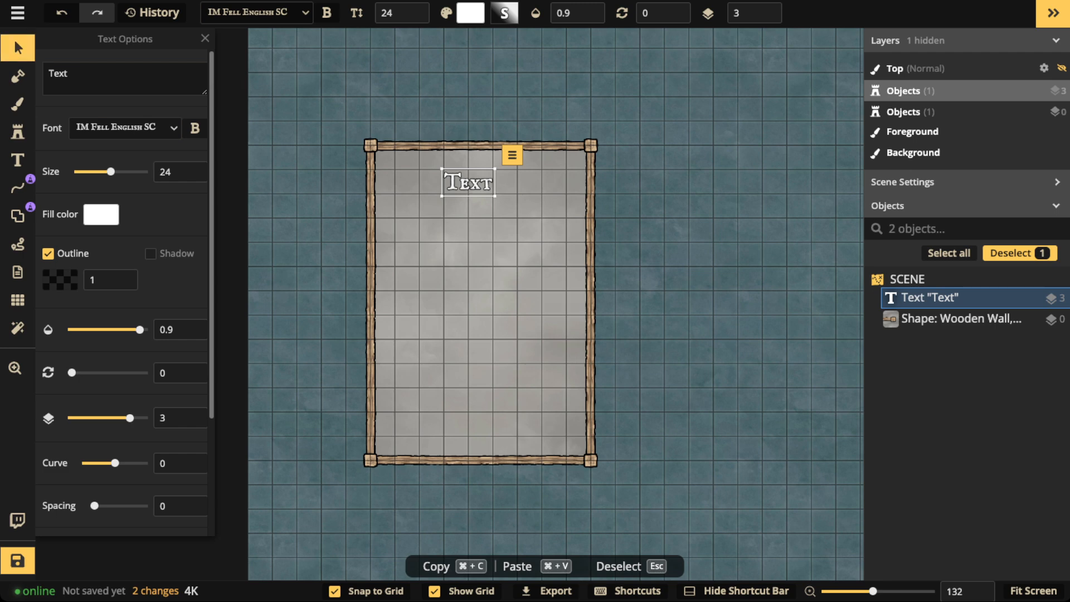
Give the label a black fill without an outline, and make its IM Fell English SC lettering bold.
{"action": "left_click", "coordinate": [100, 214]}
{"action": "left_click", "coordinate": [377, 334]}
{"action": "left_click", "coordinate": [48, 253]}
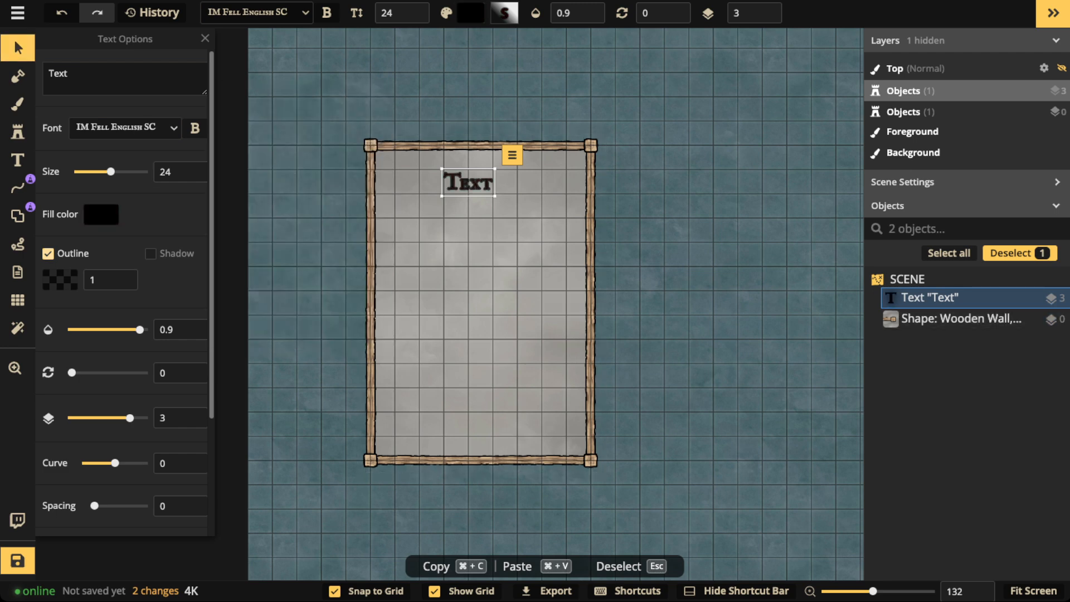
{"action": "scroll", "coordinate": [436, 186], "scroll_direction": "up", "scroll_amount": 4}
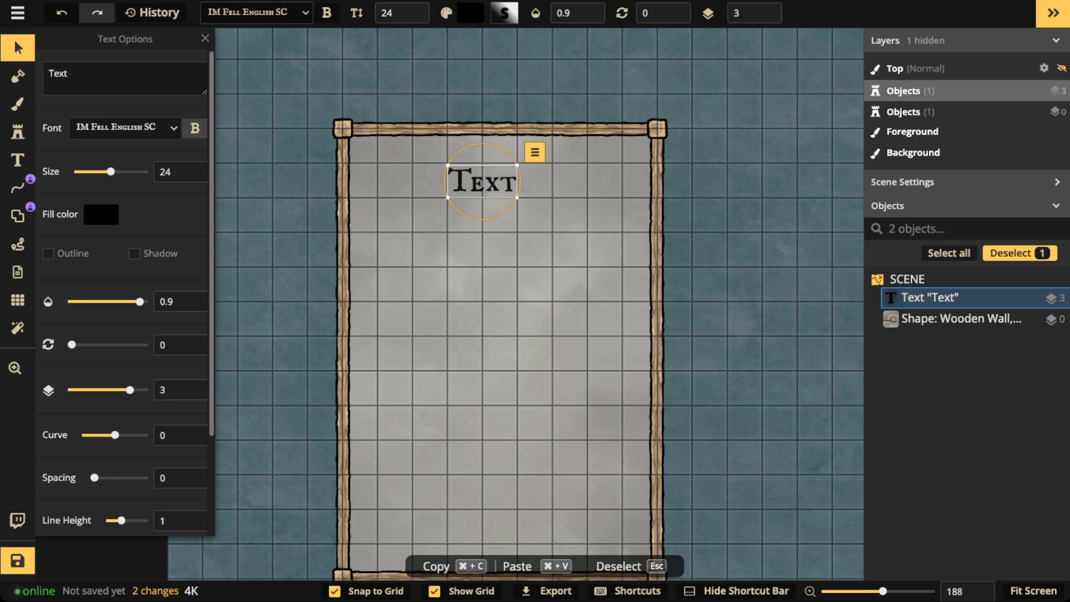
{"action": "left_click", "coordinate": [194, 129]}
{"action": "scroll", "coordinate": [418, 165], "scroll_direction": "up", "scroll_amount": 1}
{"action": "left_click", "coordinate": [126, 129]}
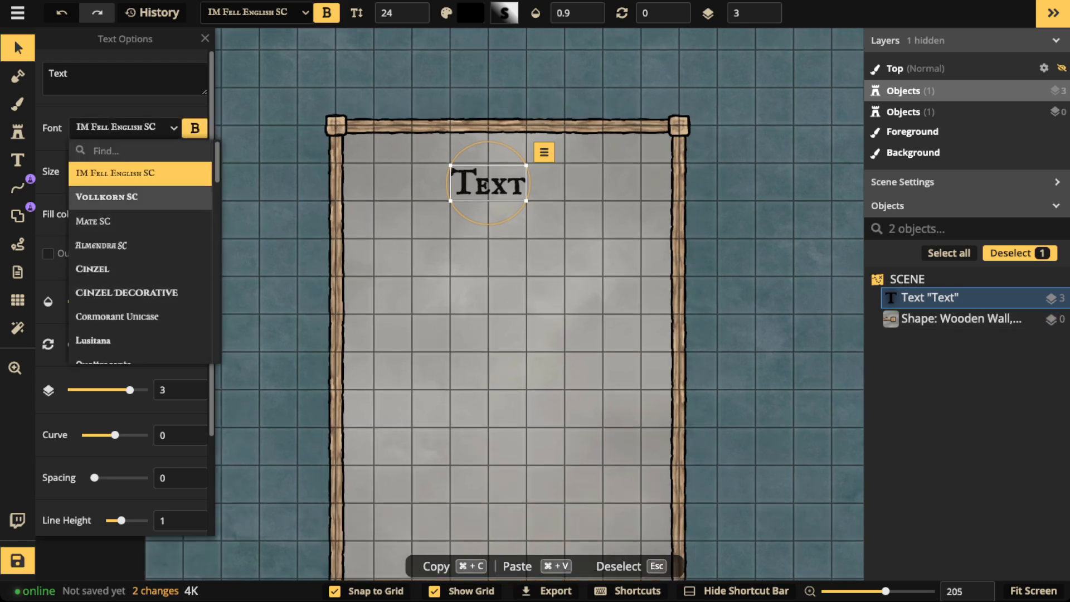
{"action": "left_click", "coordinate": [391, 192]}
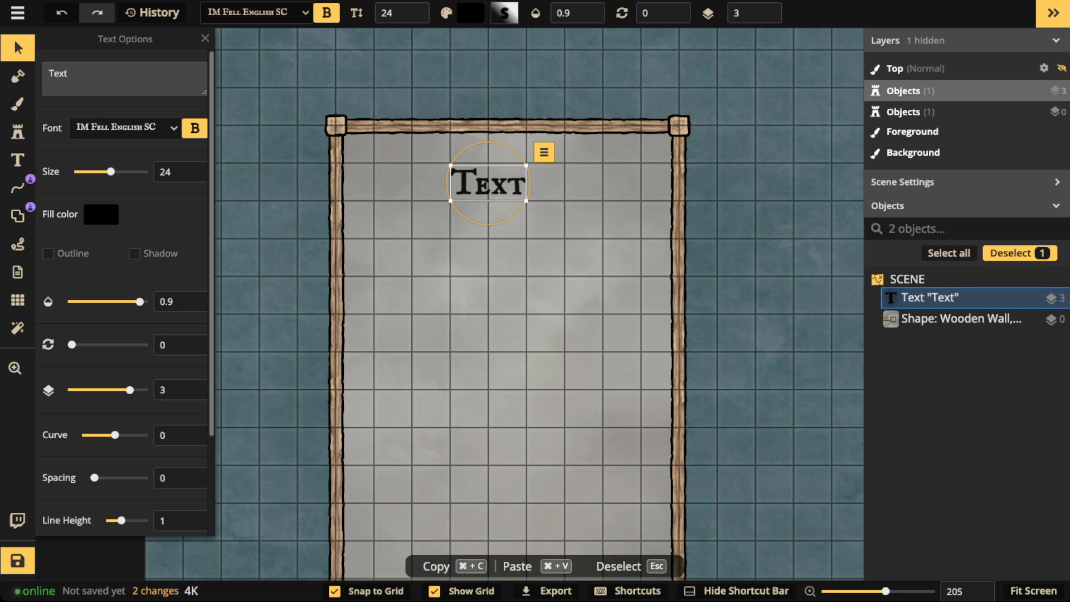
Change the label's wording to "Legend".
{"action": "type", "text": "Legend"}
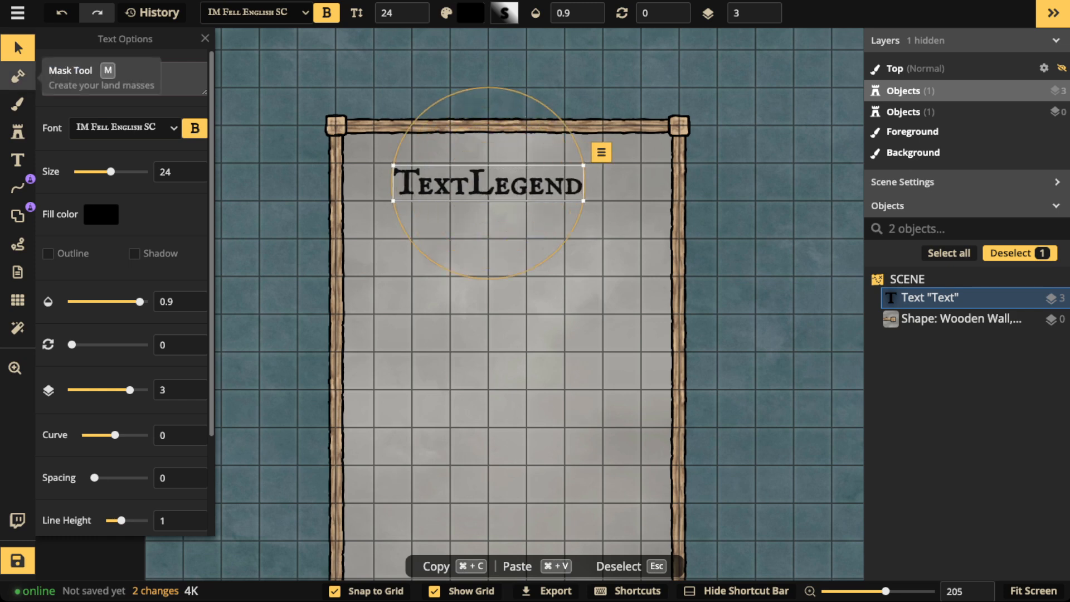
{"action": "left_click_drag", "start_coordinate": [67, 74], "coordinate": [48, 74]}
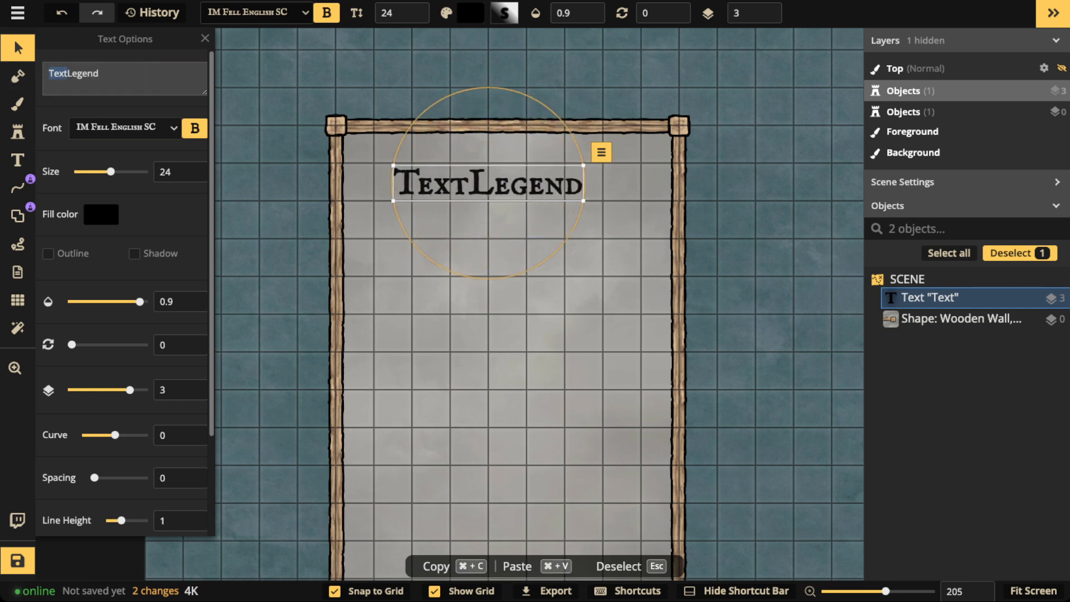
{"action": "key", "text": "BackSpace"}
{"action": "left_click", "coordinate": [17, 48]}
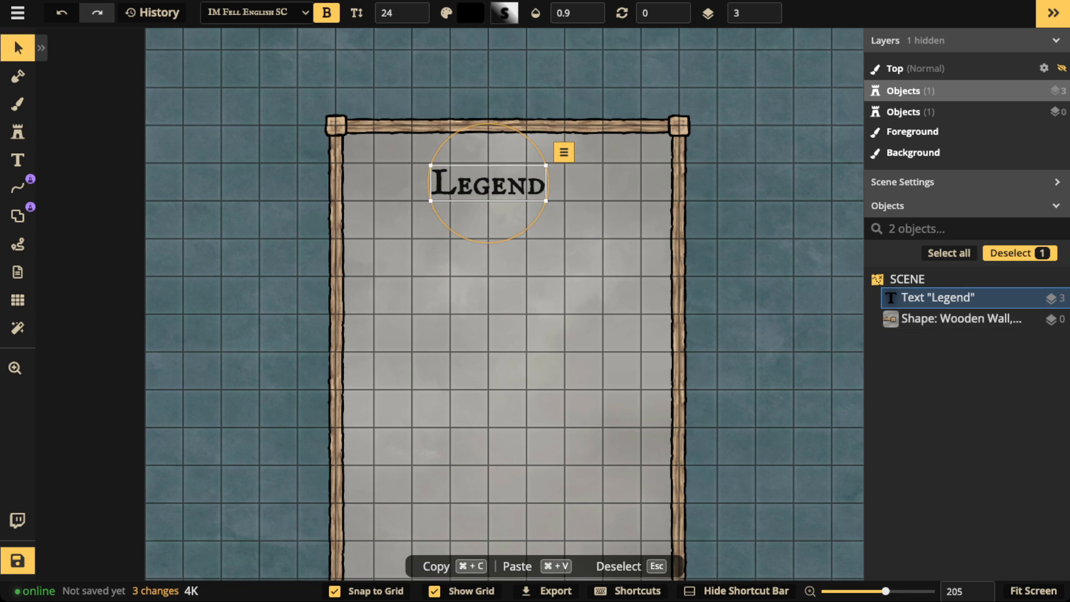
Enlarge the Legend title to size 41 and centre it horizontally near the panel's upper edge.
{"action": "mouse_move", "coordinate": [546, 200]}
{"action": "left_mouse_down"}
{"action": "mouse_move", "coordinate": [625, 225]}
{"action": "mouse_move", "coordinate": [508, 211]}
{"action": "mouse_move", "coordinate": [526, 211]}
{"action": "mouse_move", "coordinate": [527, 228]}
{"action": "mouse_move", "coordinate": [528, 192]}
{"action": "left_mouse_up"}
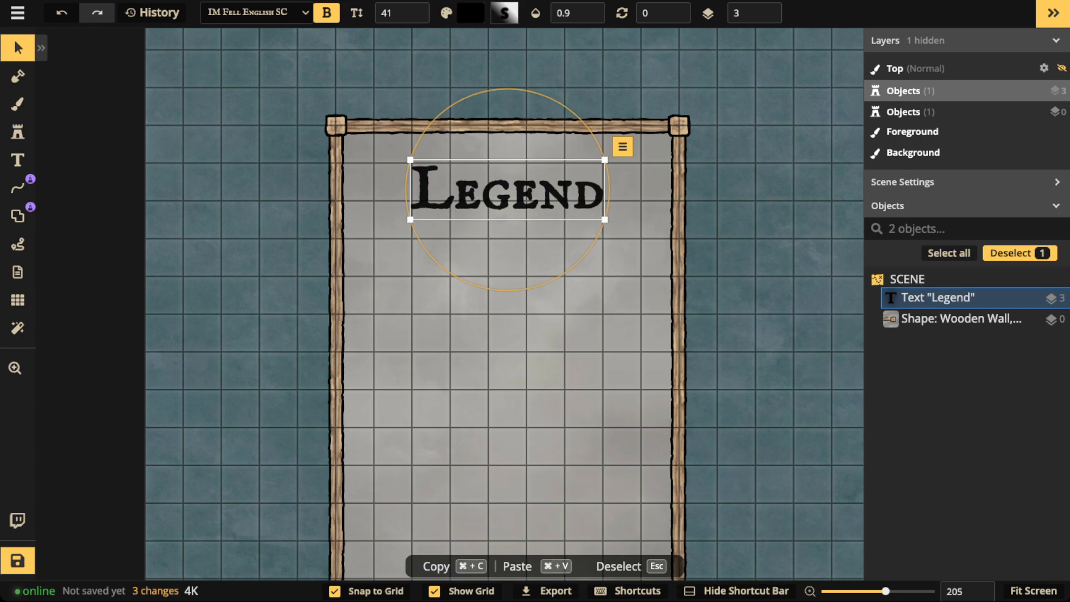
{"action": "scroll", "coordinate": [507, 194], "scroll_direction": "down", "scroll_amount": 3}
{"action": "left_click_drag", "start_coordinate": [508, 194], "coordinate": [485, 176]}
Place the first Icon Elven Temple stamp variant from the Fantasy World Icons pack below the title, near the panel's left edge.
{"action": "left_click", "coordinate": [18, 132]}
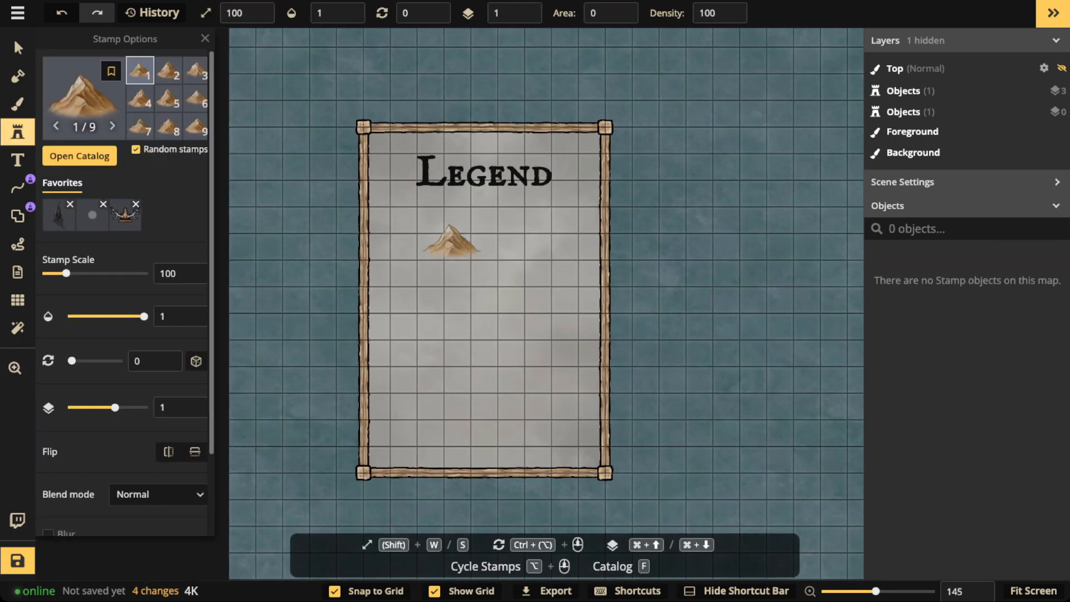
{"action": "left_click", "coordinate": [79, 156]}
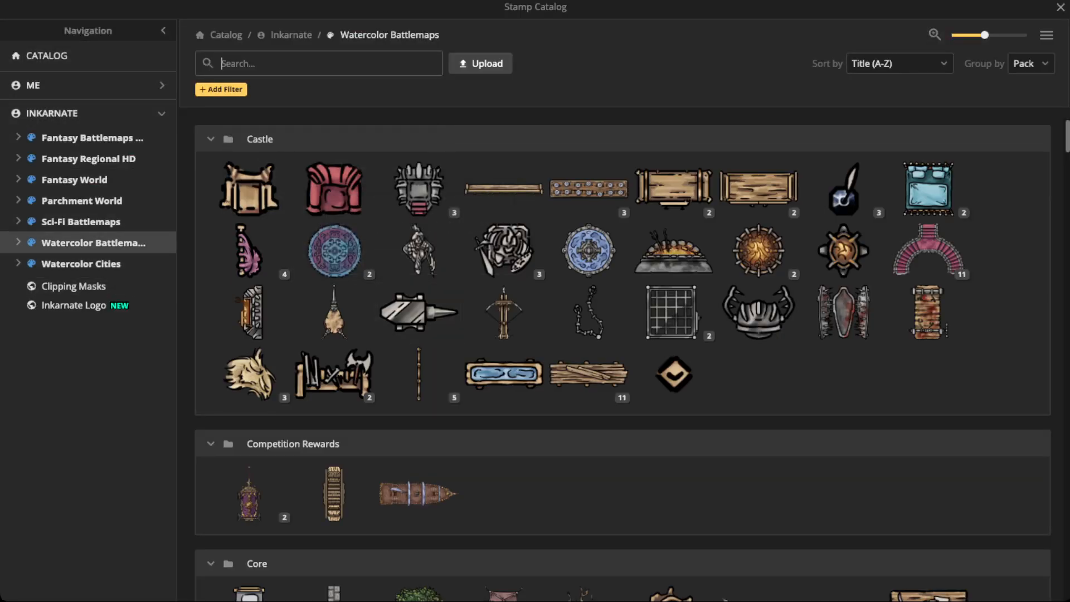
{"action": "left_click", "coordinate": [75, 180]}
{"action": "scroll", "coordinate": [622, 335], "scroll_direction": "down", "scroll_amount": 20}
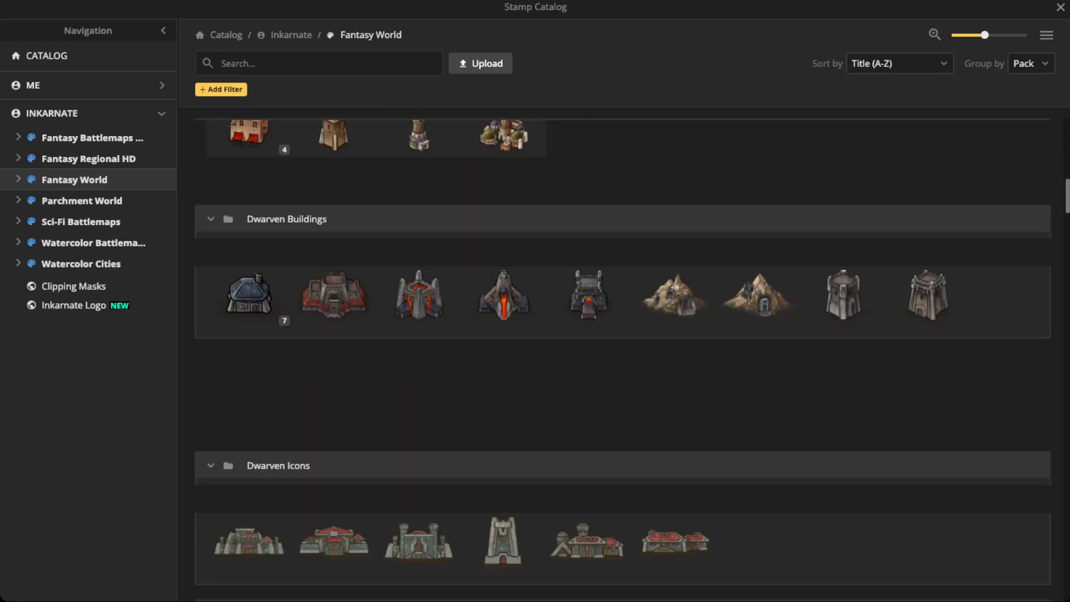
{"action": "scroll", "coordinate": [623, 334], "scroll_direction": "down", "scroll_amount": 10}
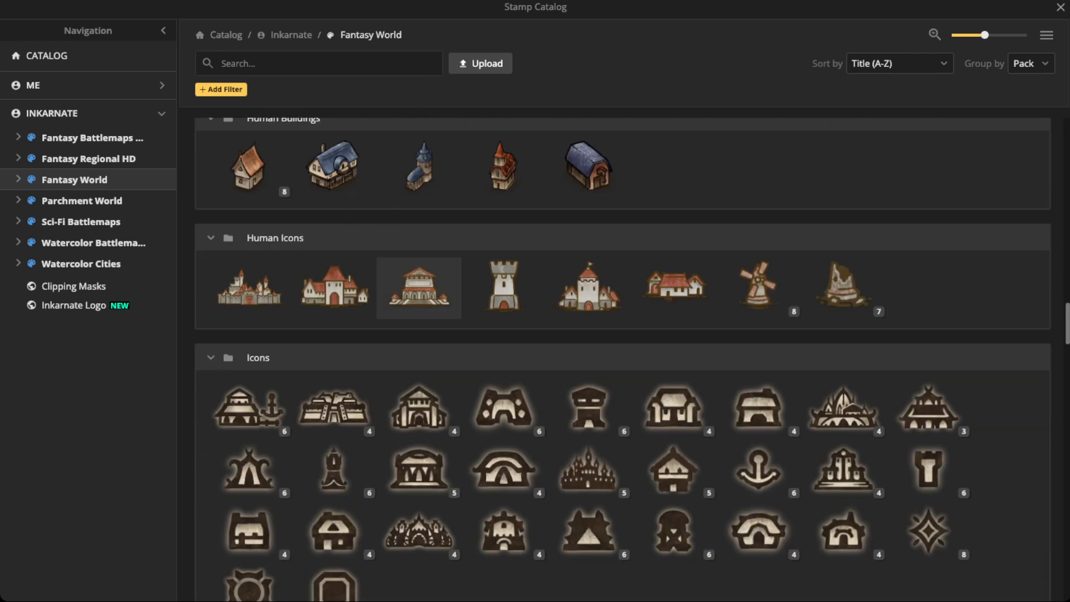
{"action": "left_click", "coordinate": [249, 442]}
{"action": "scroll", "coordinate": [410, 290], "scroll_direction": "up", "scroll_amount": 2}
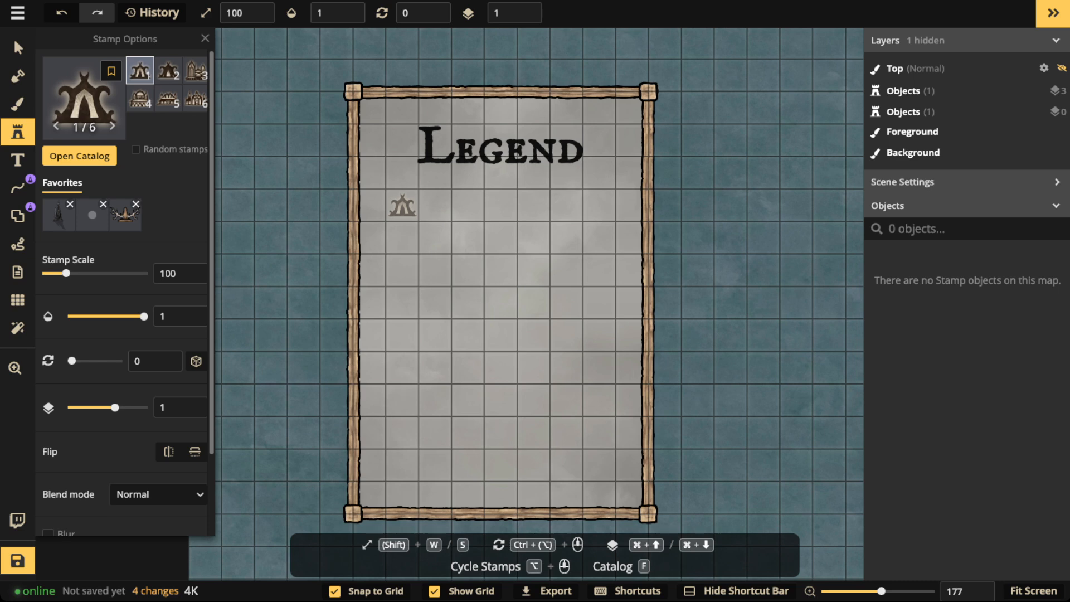
{"action": "left_click", "coordinate": [403, 207]}
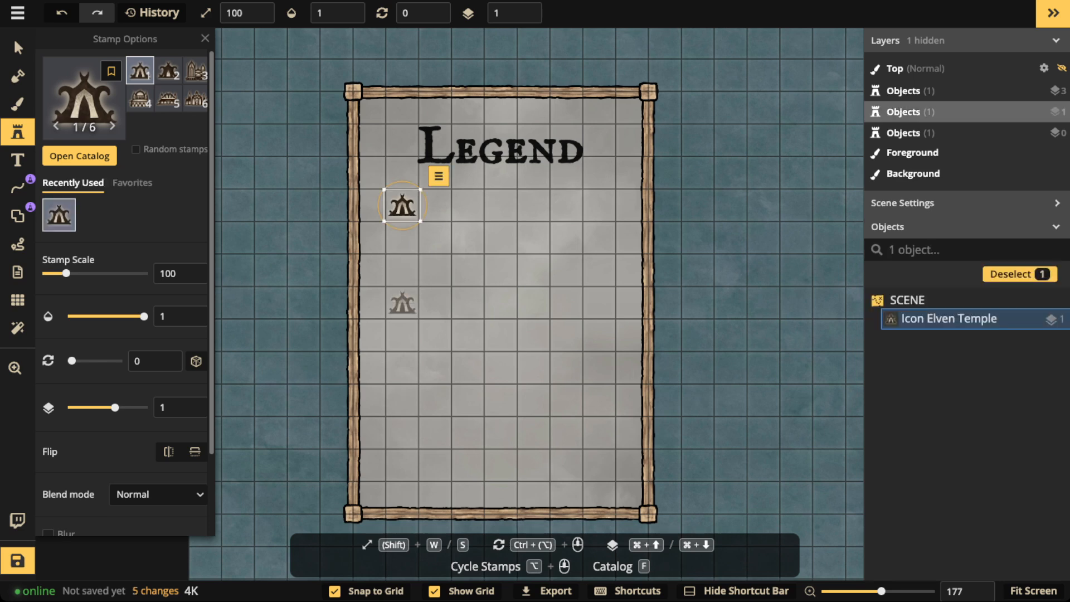
Place Elven Temple variants 2 and 3 below the first icon, spaced three grid tiles apart.
{"action": "scroll", "coordinate": [403, 304], "scroll_direction": "down", "scroll_amount": 1}
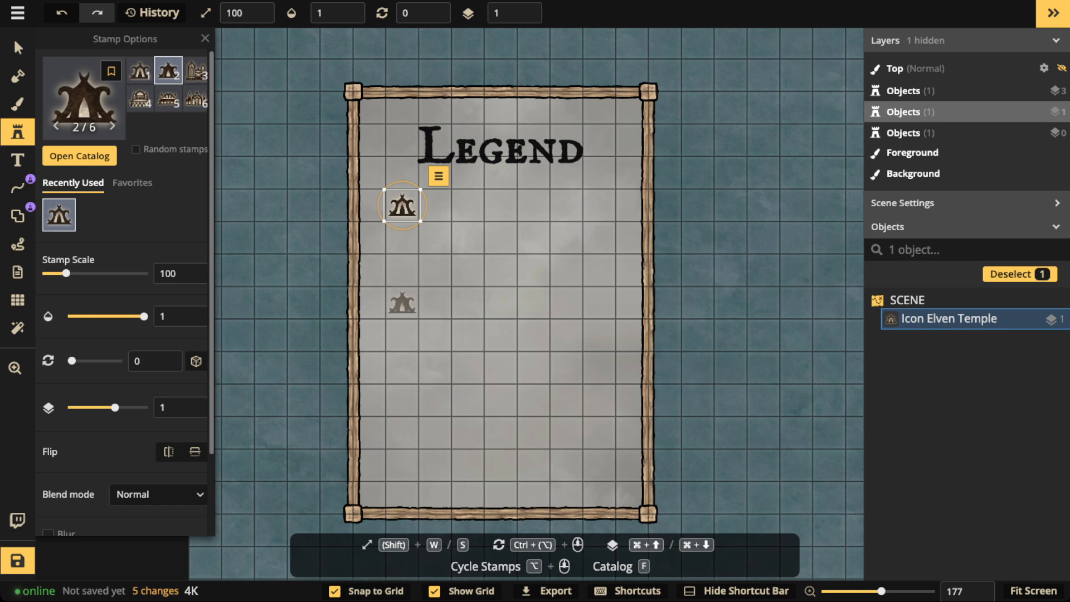
{"action": "left_click", "coordinate": [402, 304]}
{"action": "scroll", "coordinate": [403, 304], "scroll_direction": "down", "scroll_amount": 1}
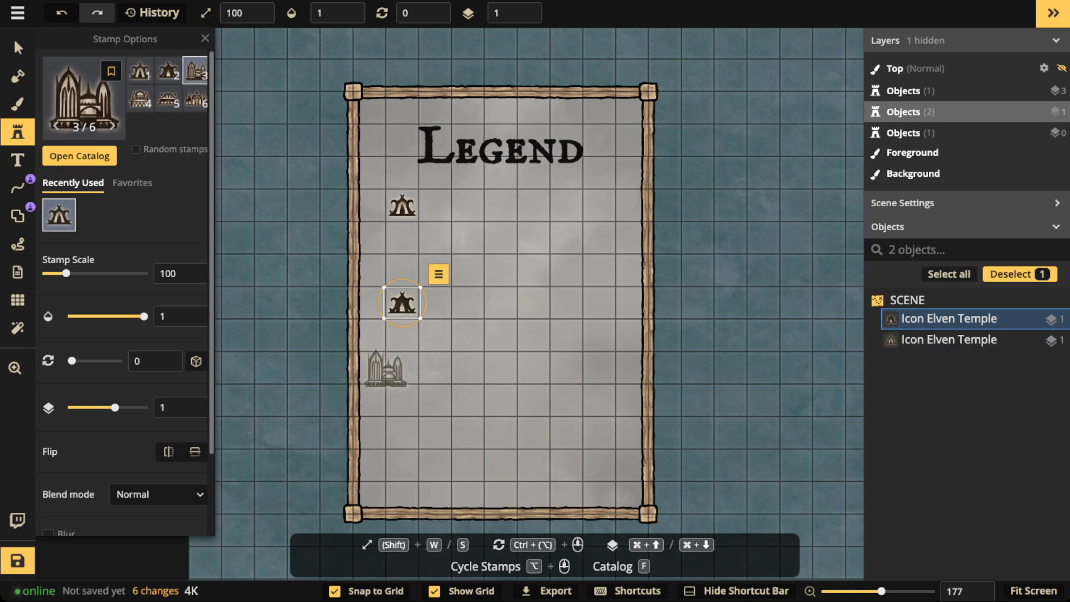
{"action": "left_click", "coordinate": [403, 400]}
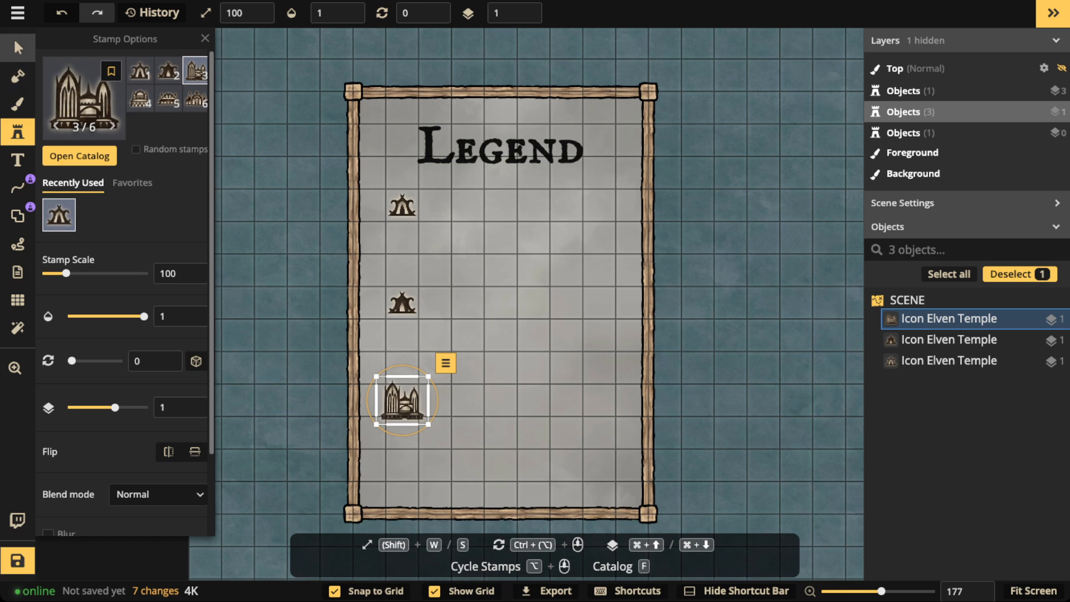
Move the second icon up one tile and the third up two, spacing the column's icons two tiles apart.
{"action": "left_click", "coordinate": [18, 48]}
{"action": "left_click_drag", "start_coordinate": [403, 304], "coordinate": [403, 271]}
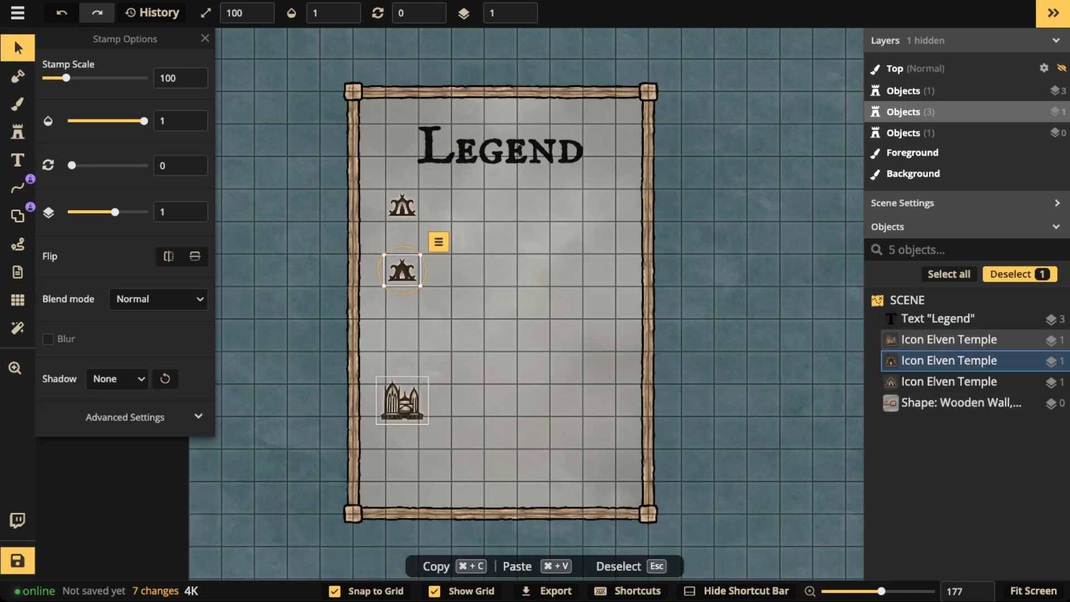
{"action": "left_click_drag", "start_coordinate": [403, 400], "coordinate": [403, 336]}
Add Elven Temple variants 5 and 4 to the bottom of the icon column at the same two-tile spacing.
{"action": "left_click", "coordinate": [18, 132]}
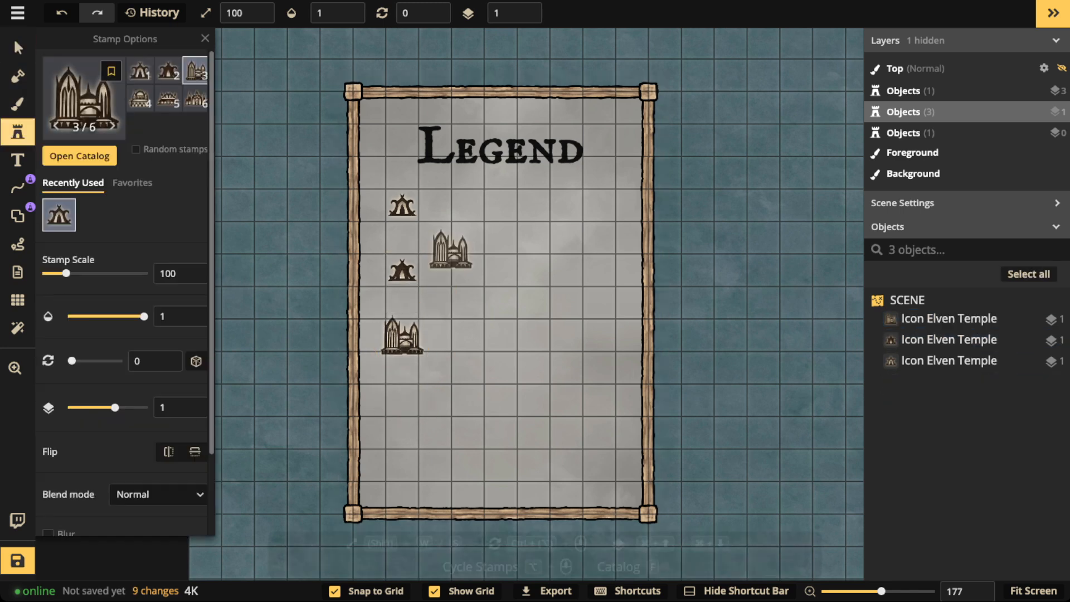
{"action": "left_click", "coordinate": [168, 98]}
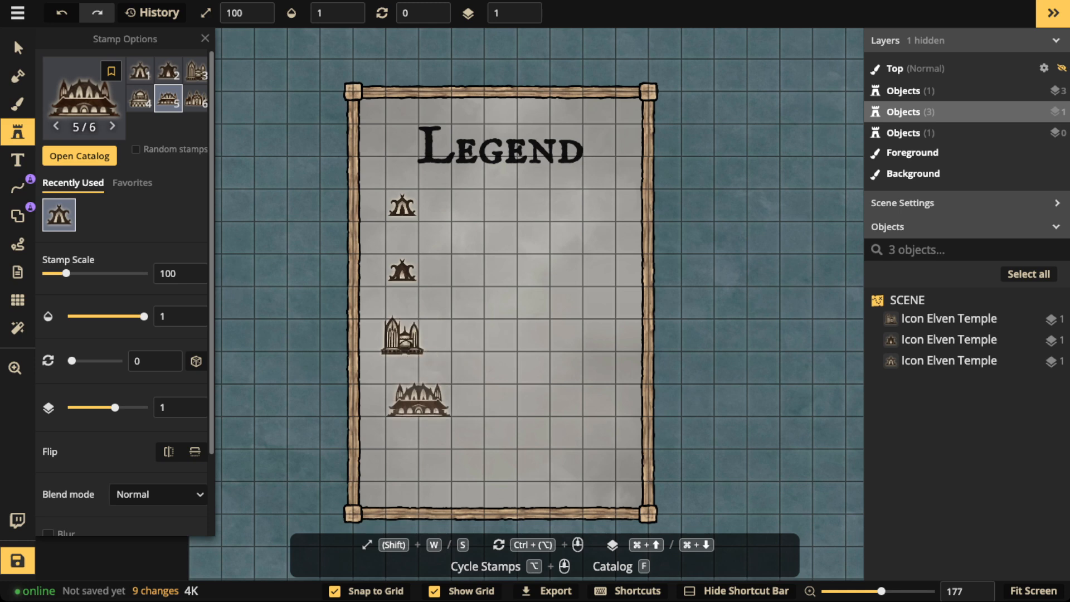
{"action": "left_click", "coordinate": [403, 400]}
{"action": "left_click", "coordinate": [140, 98]}
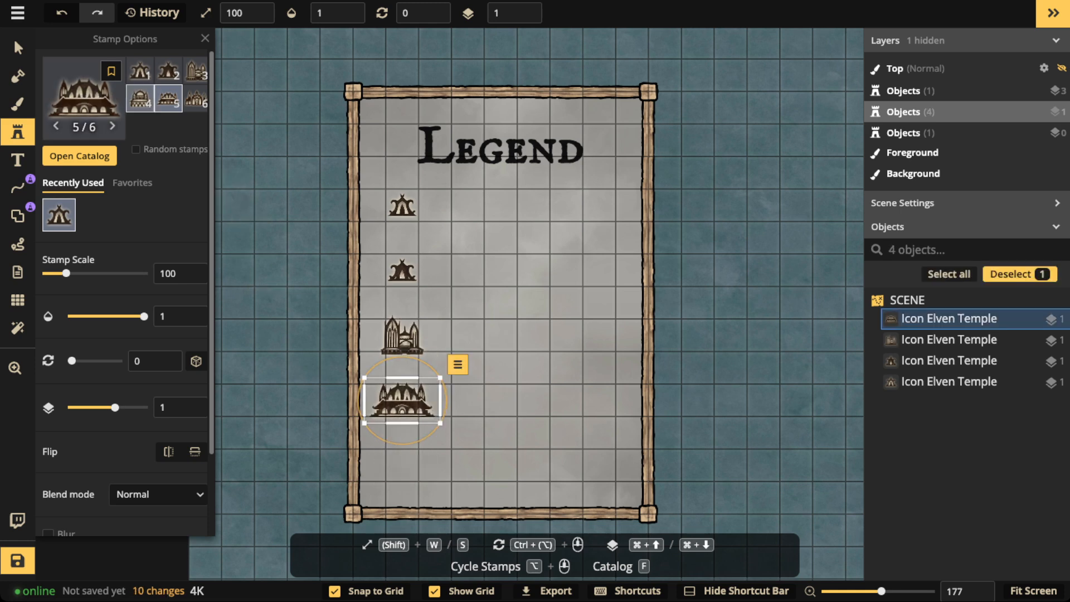
{"action": "left_click", "coordinate": [402, 466]}
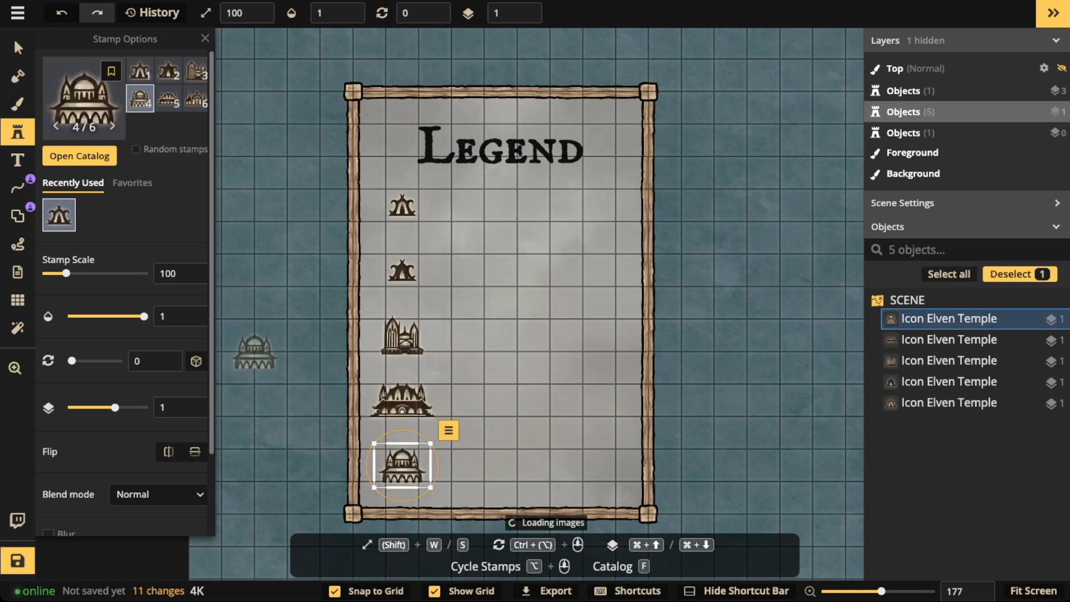
Select all five temple icons and shift the column slightly upward, keeping it near the panel's left edge.
{"action": "left_click", "coordinate": [17, 48]}
{"action": "left_click", "coordinate": [402, 206]}
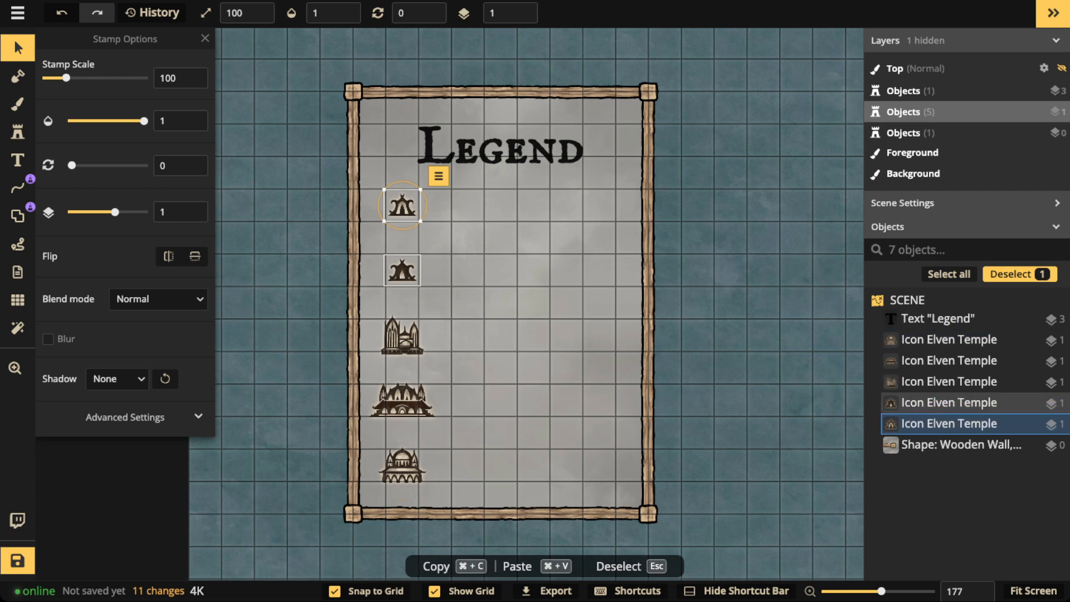
{"action": "left_click", "coordinate": [402, 270], "text": "shift"}
{"action": "left_click", "coordinate": [403, 339], "text": "shift"}
{"action": "left_click", "coordinate": [402, 401], "text": "shift"}
{"action": "left_click", "coordinate": [403, 464], "text": "shift"}
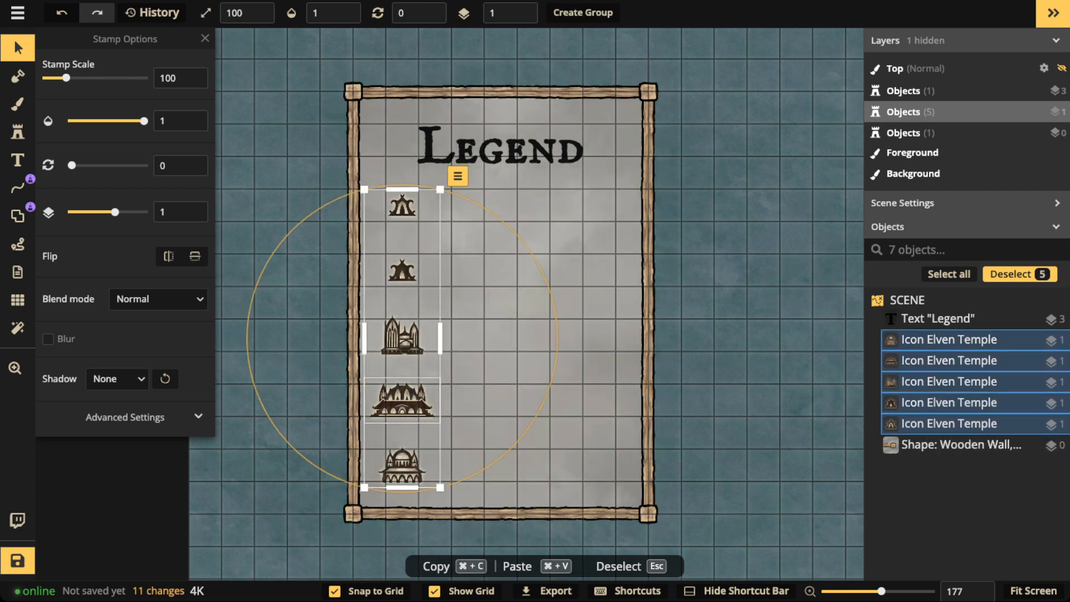
{"action": "left_click_drag", "start_coordinate": [403, 401], "coordinate": [435, 398]}
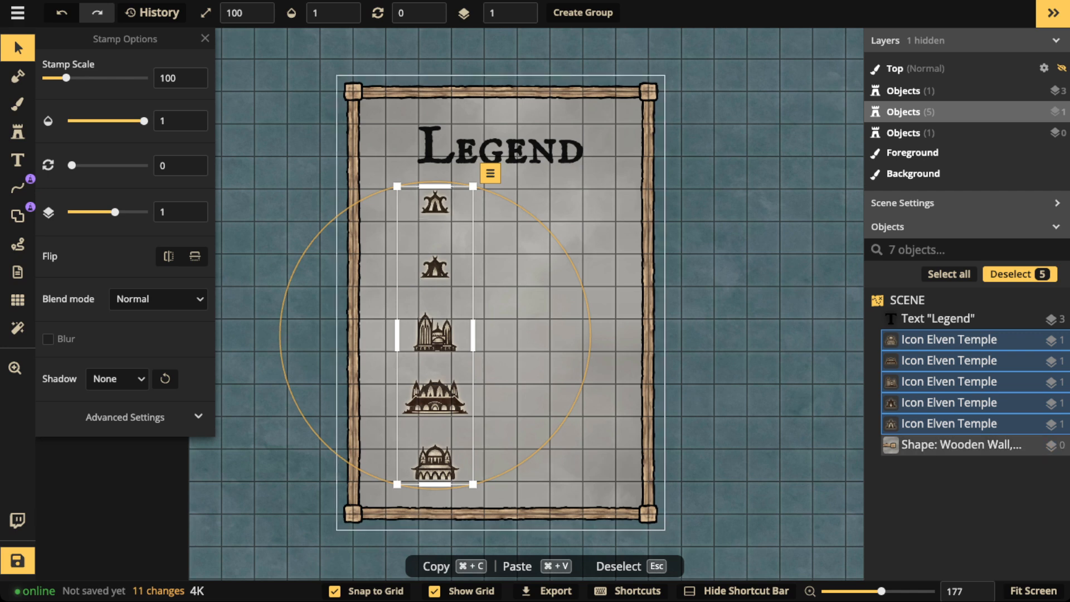
{"action": "left_click_drag", "start_coordinate": [435, 398], "coordinate": [403, 398]}
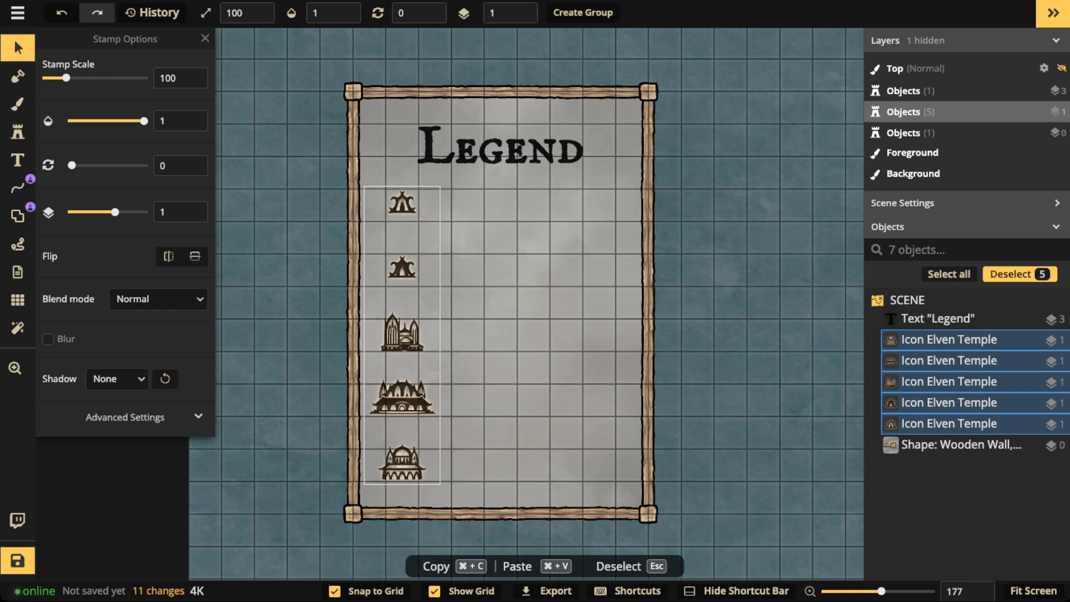
Duplicate the icon column and place the copy four grid tiles to the right, level with the original.
{"action": "key", "text": "super+c"}
{"action": "key", "text": "super+v"}
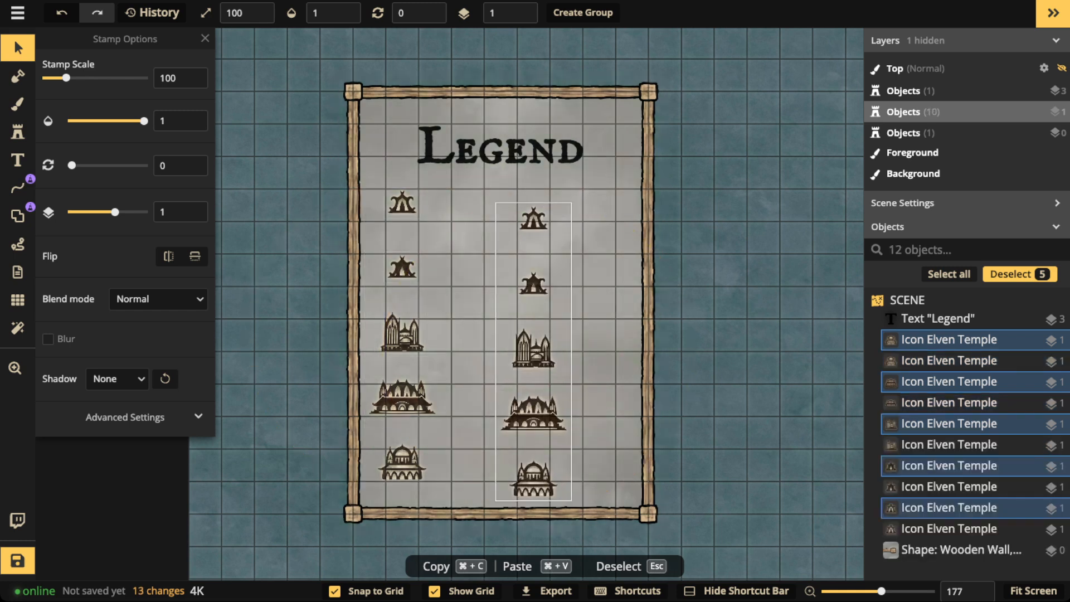
{"action": "left_click_drag", "start_coordinate": [534, 219], "coordinate": [533, 203]}
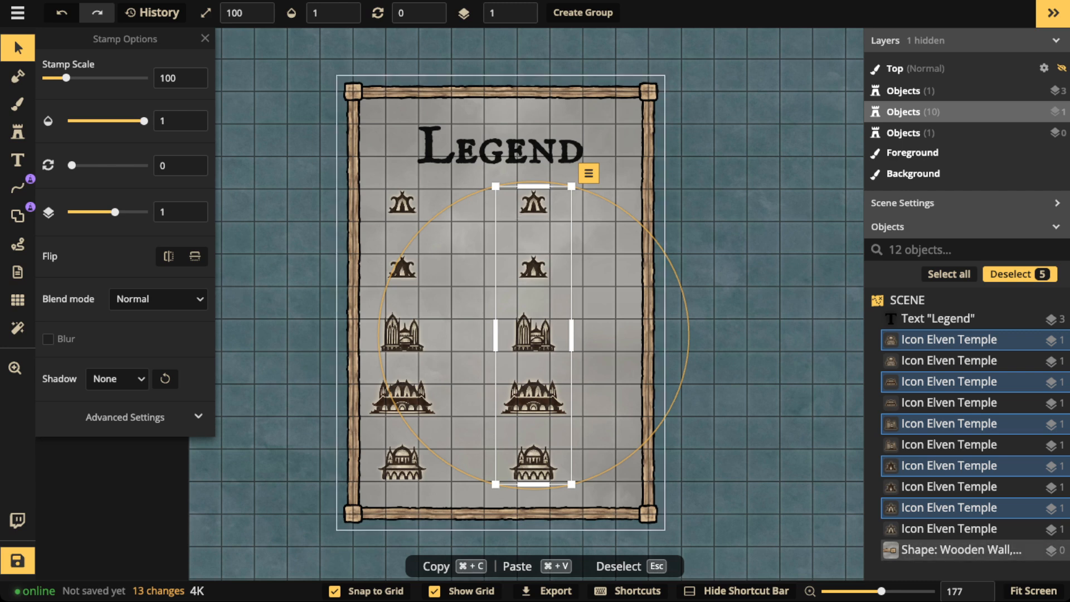
Add a "???" text label at size 21 in the title's font between the two topmost icons.
{"action": "left_click", "coordinate": [501, 147]}
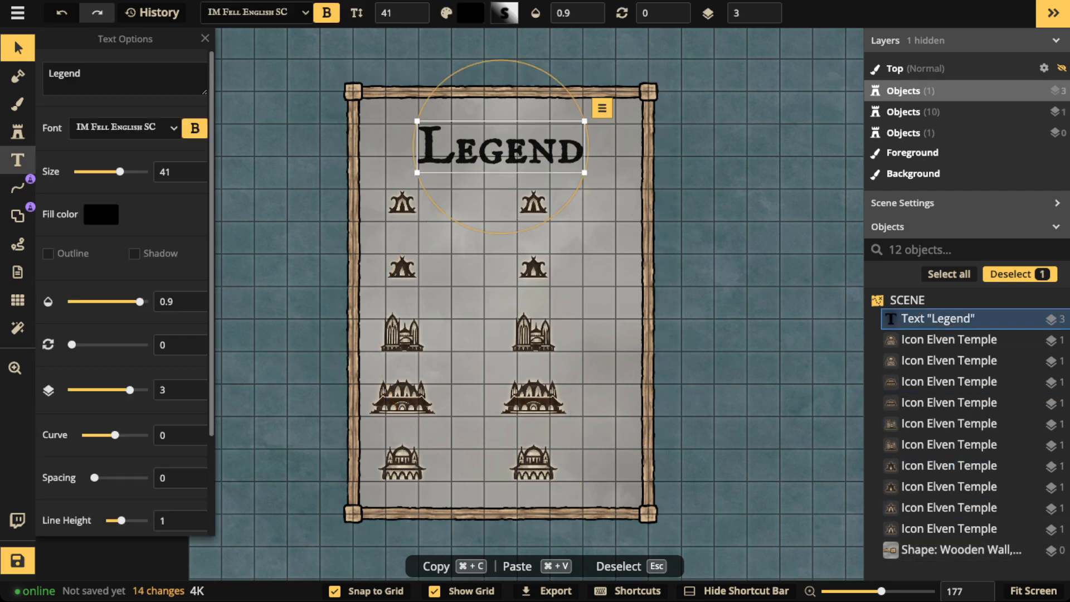
{"action": "left_click", "coordinate": [18, 160]}
{"action": "key", "text": "s"}
{"action": "key", "text": "s"}
{"action": "key", "text": "s"}
{"action": "key", "text": "s"}
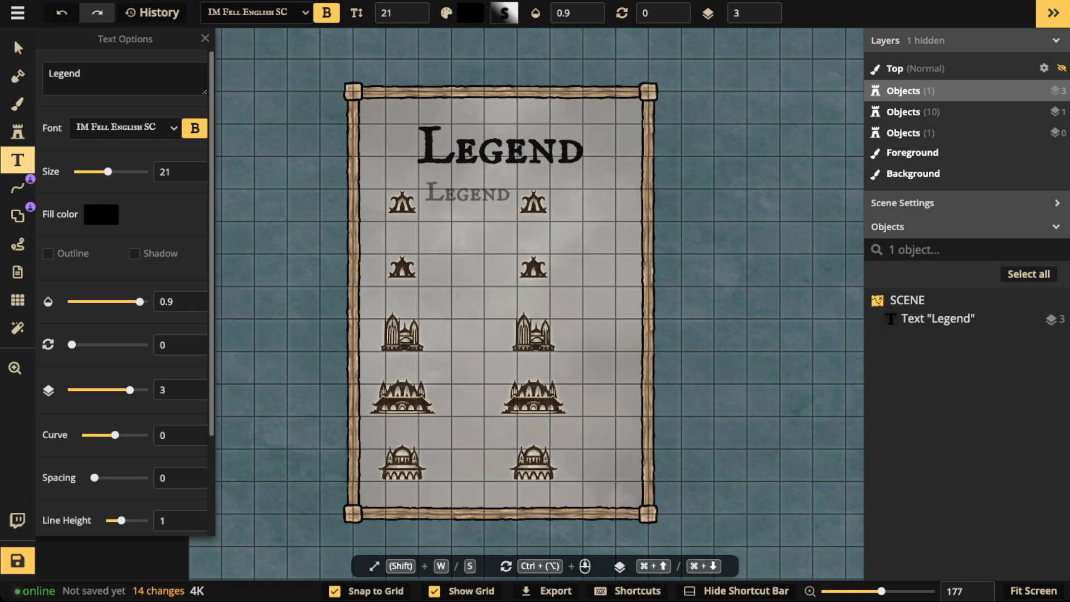
{"action": "left_click", "coordinate": [467, 209]}
{"action": "type", "text": "???"}
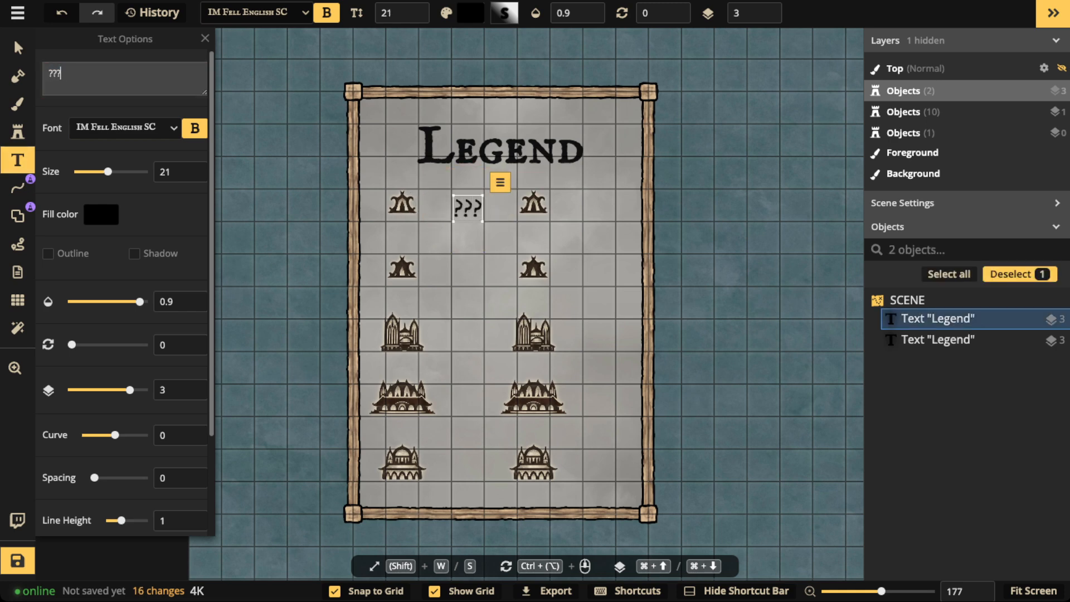
Turn off grid snapping and move the "???" label close beside the first column's top icon, vertically aligned with it.
{"action": "left_click", "coordinate": [18, 48]}
{"action": "left_click_drag", "start_coordinate": [468, 209], "coordinate": [451, 208]}
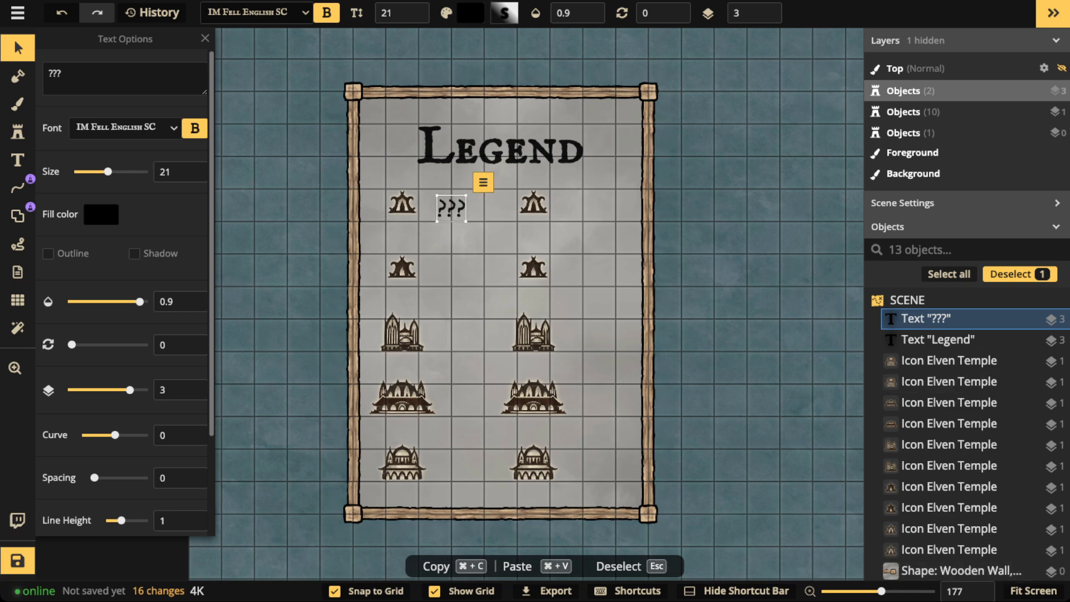
{"action": "left_click", "coordinate": [362, 591]}
{"action": "left_click_drag", "start_coordinate": [451, 209], "coordinate": [448, 205]}
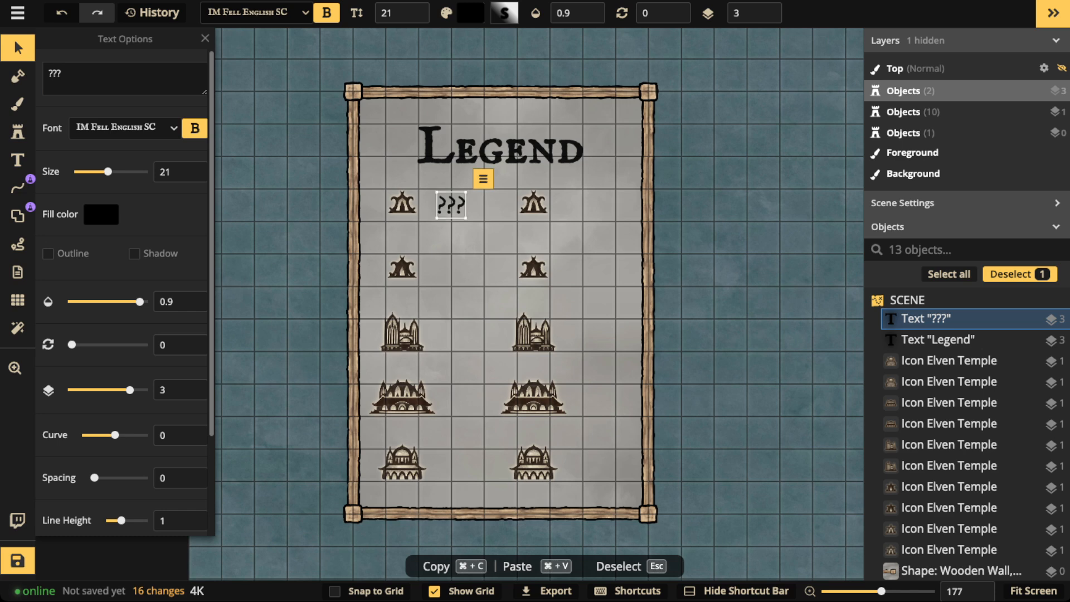
Paste copies of the "???" label beside the other four icons in the first column, aligned under the first label.
{"action": "key", "text": "super+v"}
{"action": "left_click_drag", "start_coordinate": [451, 257], "coordinate": [452, 271]}
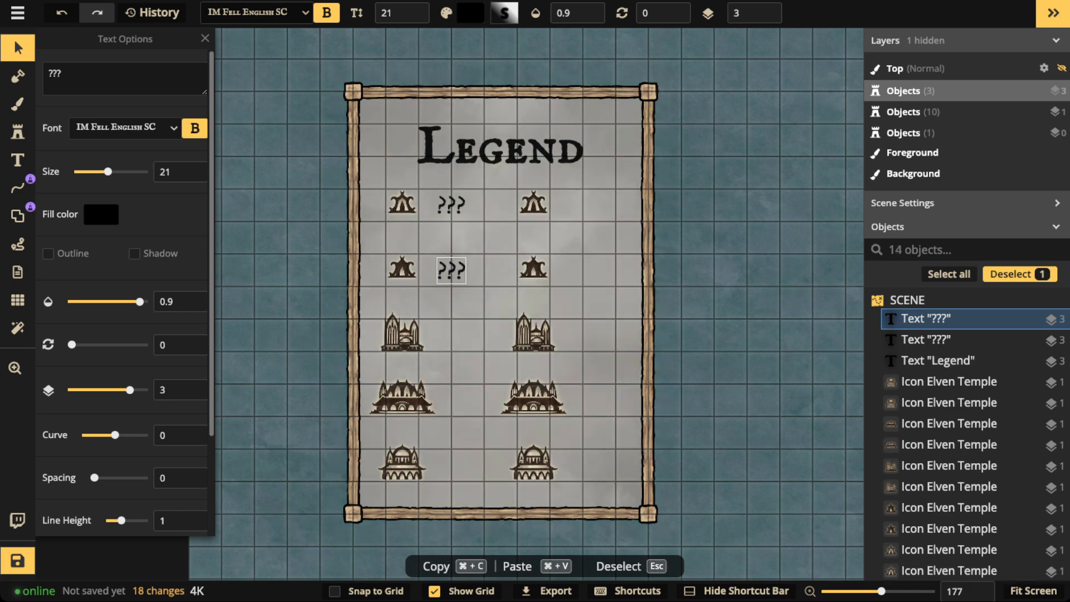
{"action": "key", "text": "super+v"}
{"action": "left_click_drag", "start_coordinate": [451, 324], "coordinate": [451, 336]}
{"action": "key", "text": "super+v"}
{"action": "left_click_drag", "start_coordinate": [451, 388], "coordinate": [449, 464]}
{"action": "key", "text": "super+v"}
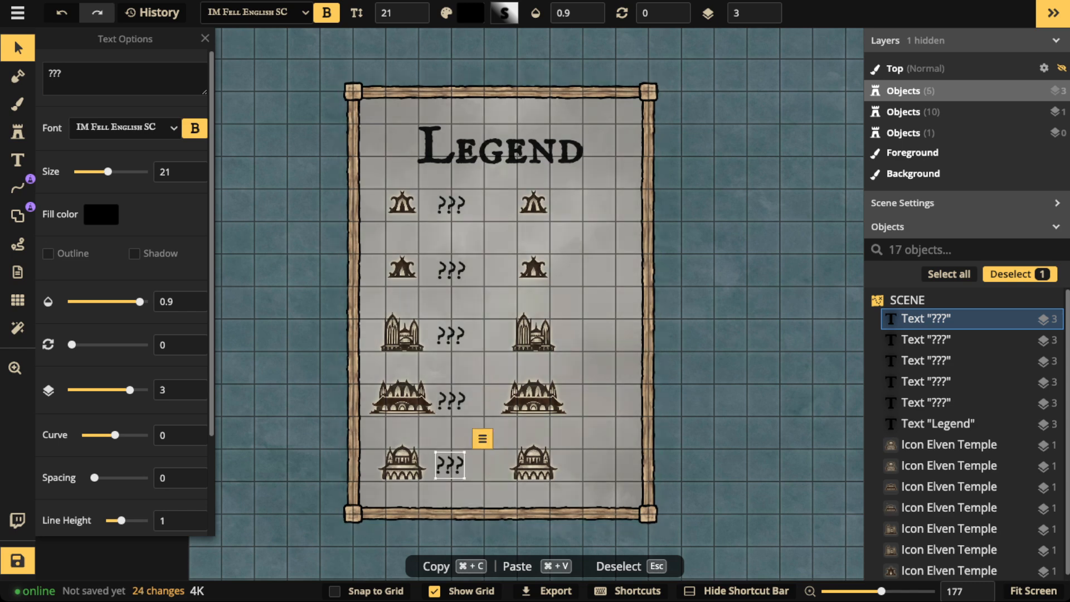
Duplicate all five "???" labels and place the copies to the right of the second icon column, one per icon.
{"action": "left_click", "coordinate": [451, 401], "text": "shift"}
{"action": "left_click", "coordinate": [451, 336], "text": "shift"}
{"action": "left_click", "coordinate": [451, 270], "text": "shift"}
{"action": "left_click", "coordinate": [451, 205], "text": "shift"}
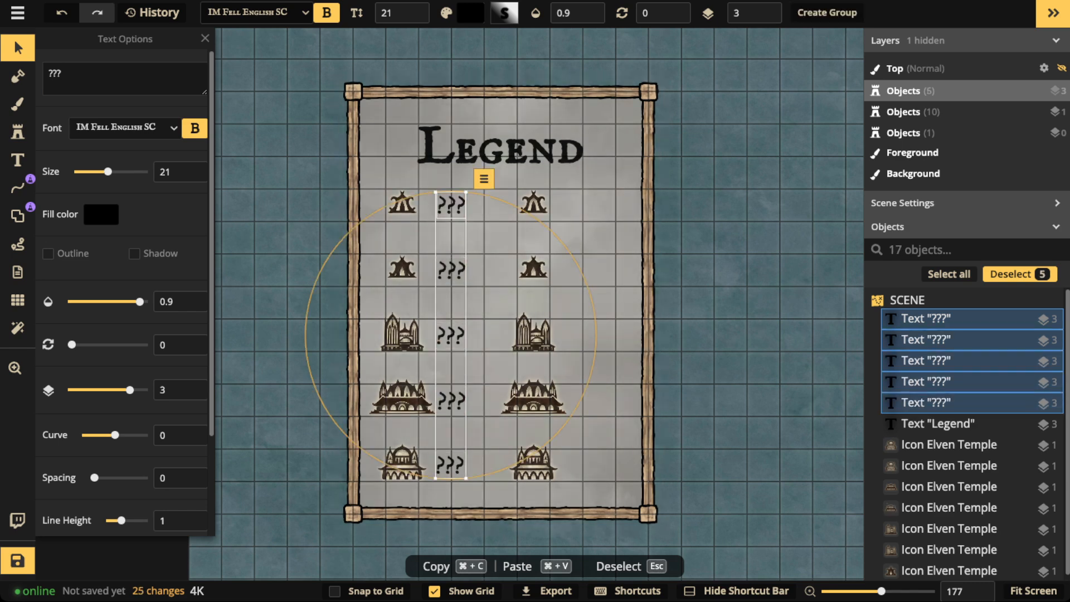
{"action": "key", "text": "super+c"}
{"action": "key", "text": "super+v"}
{"action": "left_click_drag", "start_coordinate": [612, 221], "coordinate": [587, 206]}
{"action": "key", "text": "Escape"}
Select the whole legend, move it slightly down and left on the map, and hide the grid.
{"action": "scroll", "coordinate": [349, 135], "scroll_direction": "down", "scroll_amount": 4}
{"action": "left_click_drag", "start_coordinate": [304, 86], "coordinate": [650, 415]}
{"action": "mouse_move", "coordinate": [454, 252]}
{"action": "left_mouse_down"}
{"action": "mouse_move", "coordinate": [478, 279]}
{"action": "mouse_move", "coordinate": [444, 269]}
{"action": "left_mouse_up"}
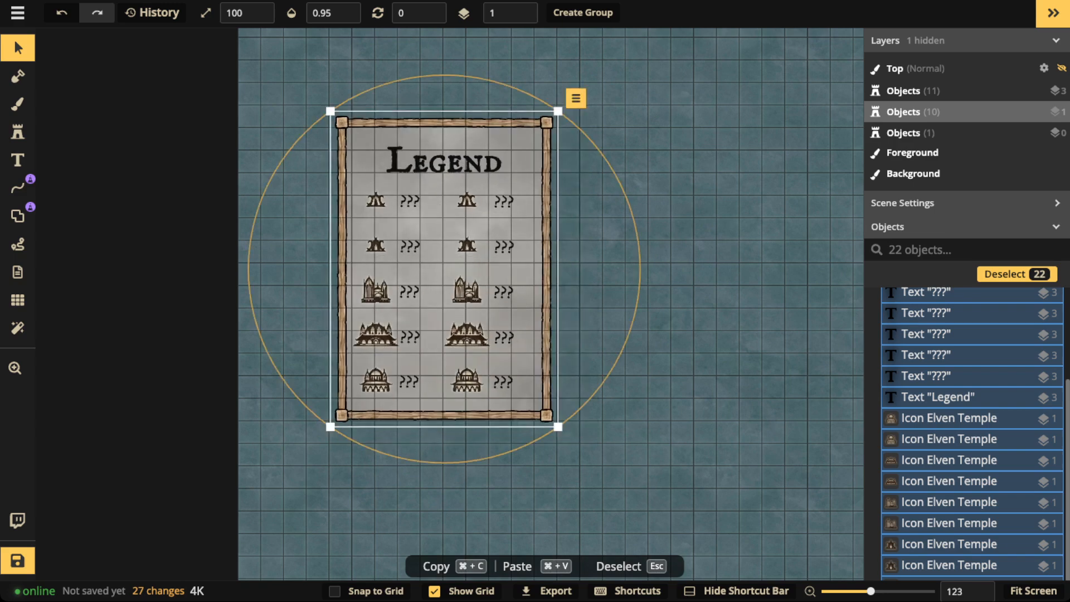
{"action": "left_click", "coordinate": [18, 299]}
{"action": "left_click", "coordinate": [49, 63]}
{"action": "scroll", "coordinate": [243, 100], "scroll_direction": "down", "scroll_amount": 1}
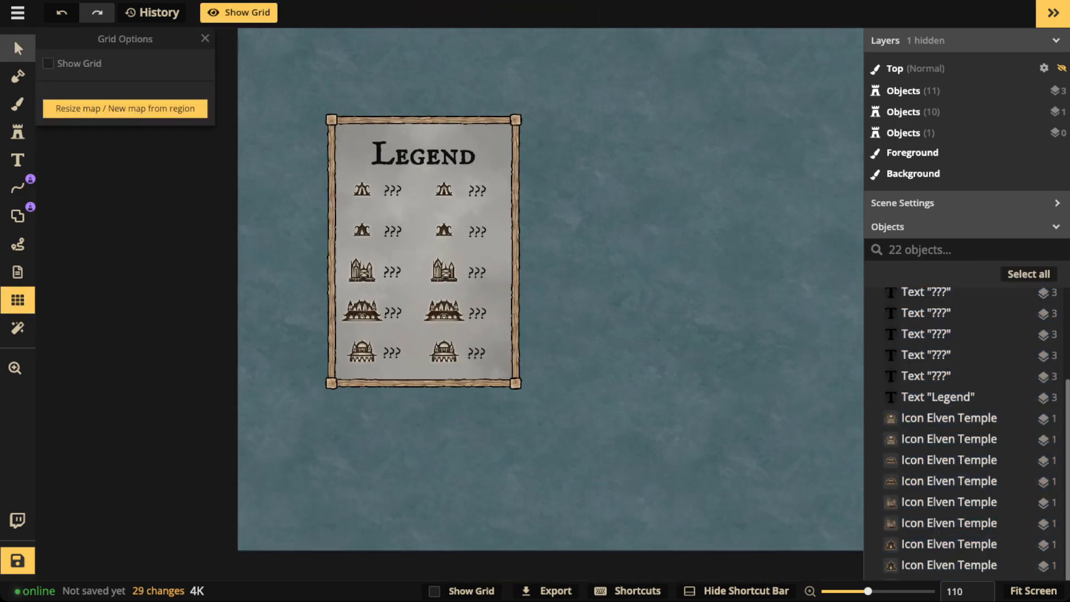
Duplicate only the legend's framed background panel and place the empty copy to the right of the legend.
{"action": "left_click", "coordinate": [18, 48]}
{"action": "left_click_drag", "start_coordinate": [304, 90], "coordinate": [621, 420]}
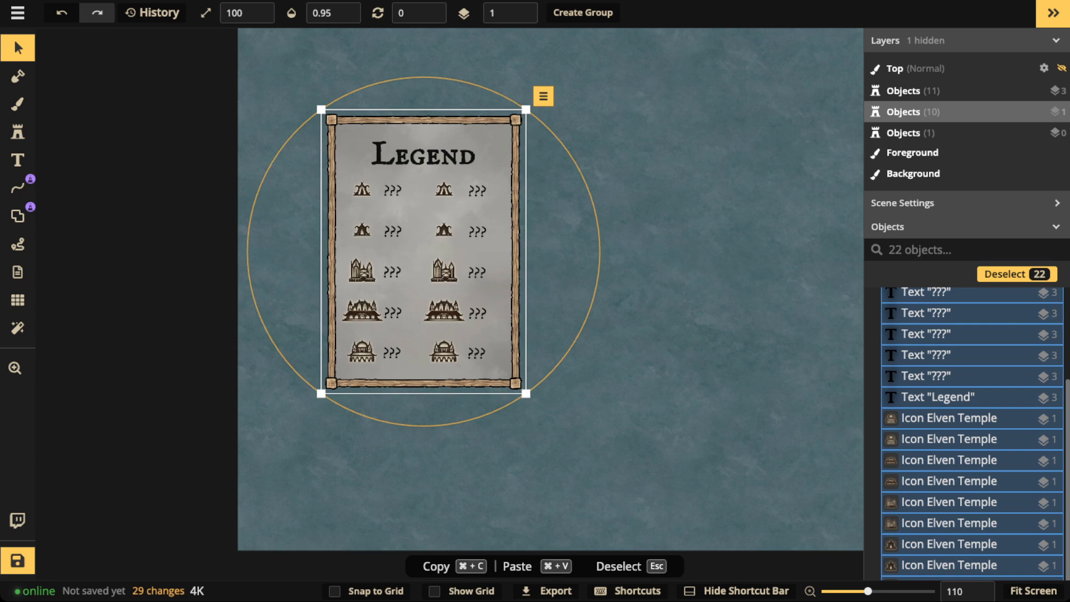
{"action": "left_click", "coordinate": [424, 155]}
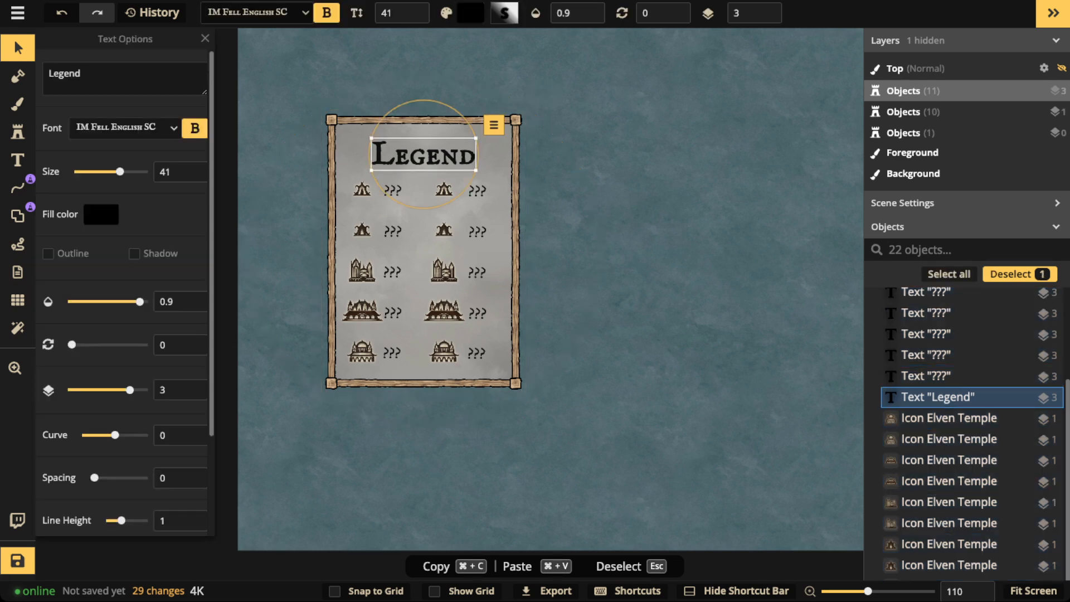
{"action": "left_click", "coordinate": [419, 251]}
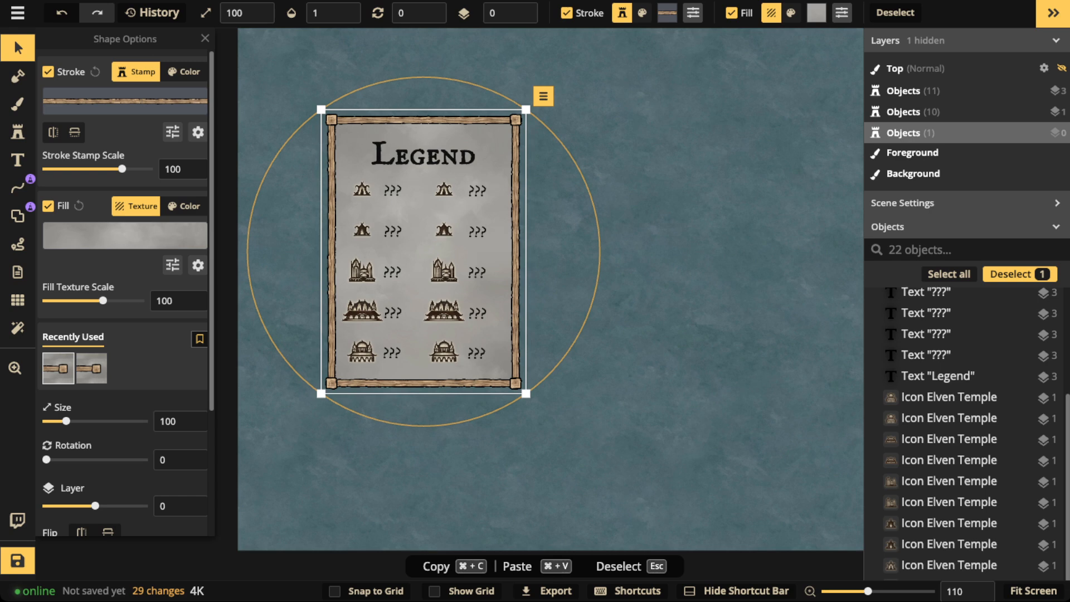
{"action": "key", "text": "super+c"}
{"action": "key", "text": "super+v"}
{"action": "left_click_drag", "start_coordinate": [634, 200], "coordinate": [565, 291]}
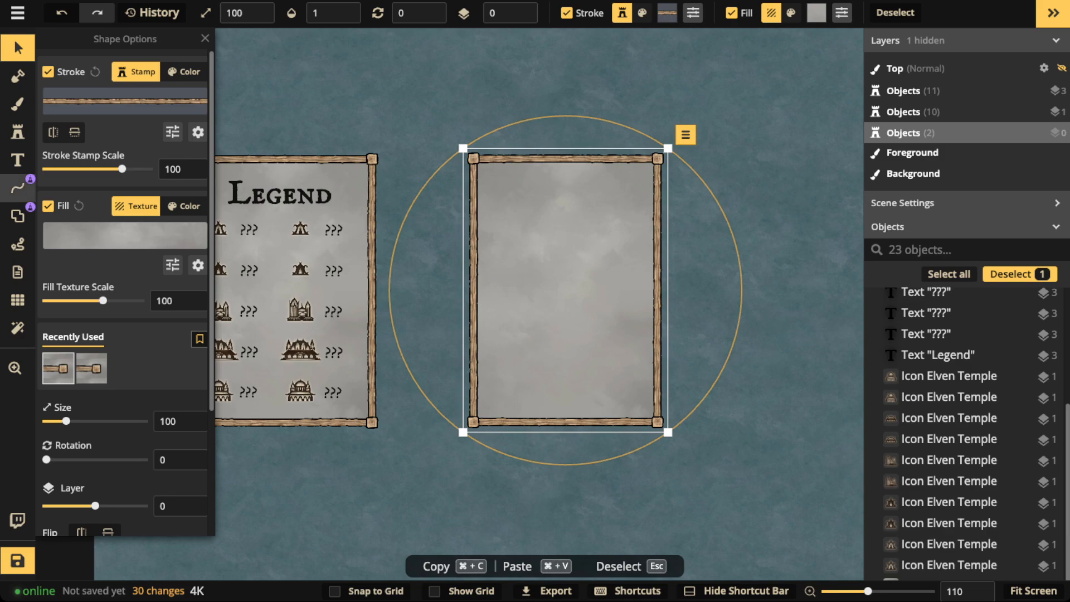
Replace the copied panel's border with a lashed-wood path from the Fantasy Battlemaps 2.0 Pirate pack at stroke stamp scale 53.
{"action": "left_click", "coordinate": [125, 101]}
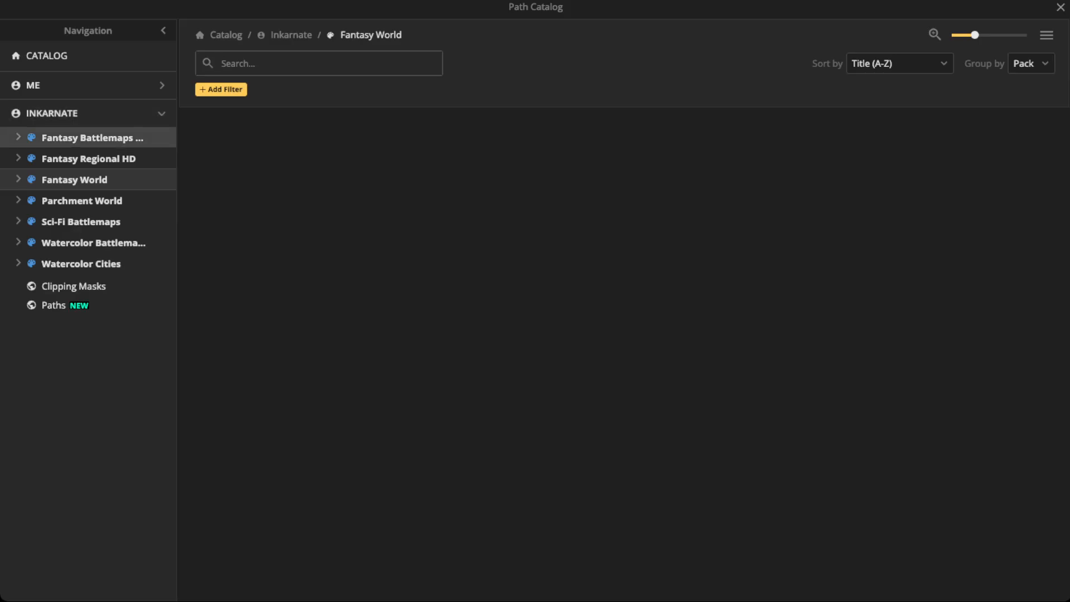
{"action": "left_click", "coordinate": [106, 138]}
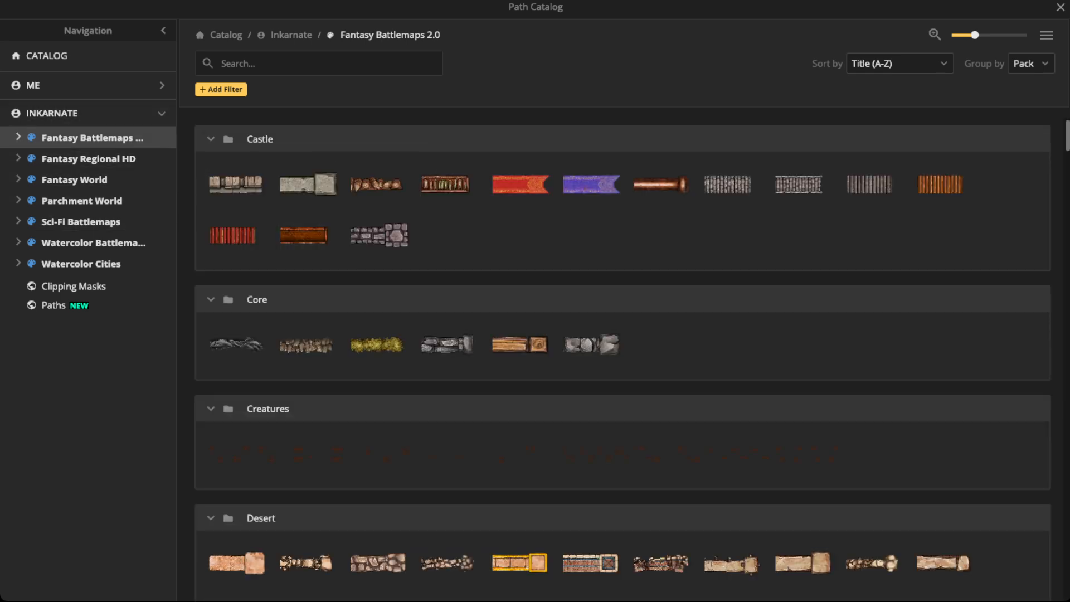
{"action": "left_click", "coordinate": [78, 138]}
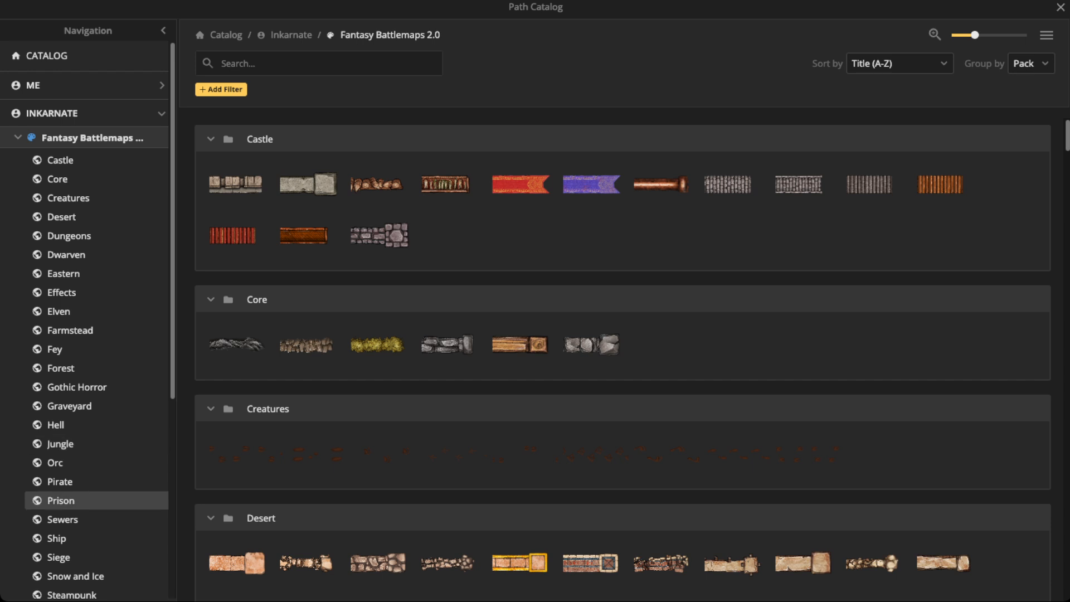
{"action": "left_click", "coordinate": [60, 482]}
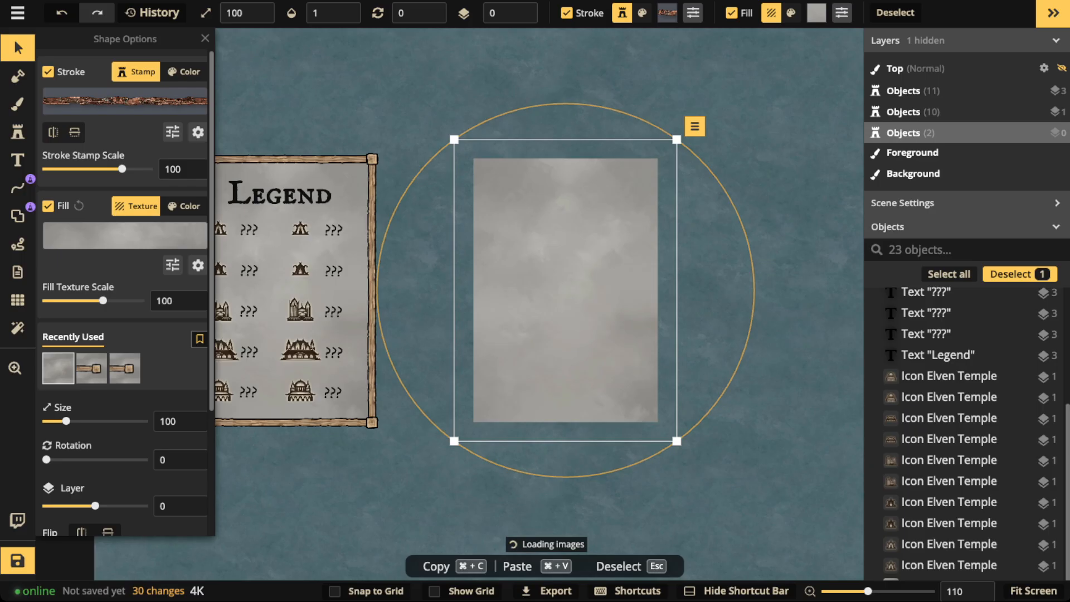
{"action": "left_click", "coordinate": [447, 184]}
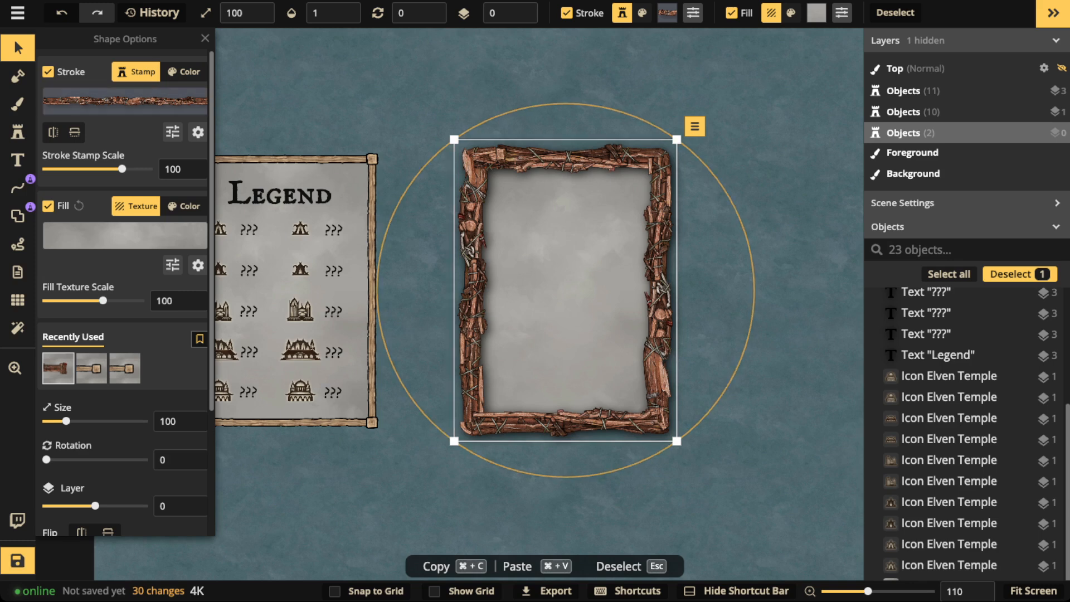
{"action": "left_click_drag", "start_coordinate": [122, 169], "coordinate": [112, 169]}
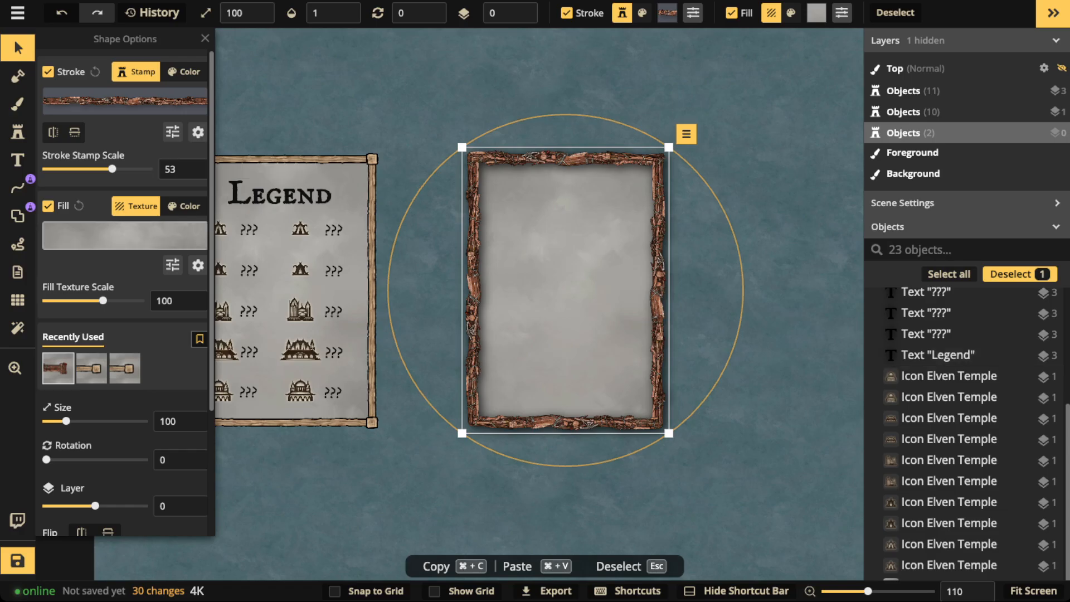
Fill the copied panel with the Pirate Shelter Floor texture and lower the fill's contrast to 47.
{"action": "left_click", "coordinate": [126, 236]}
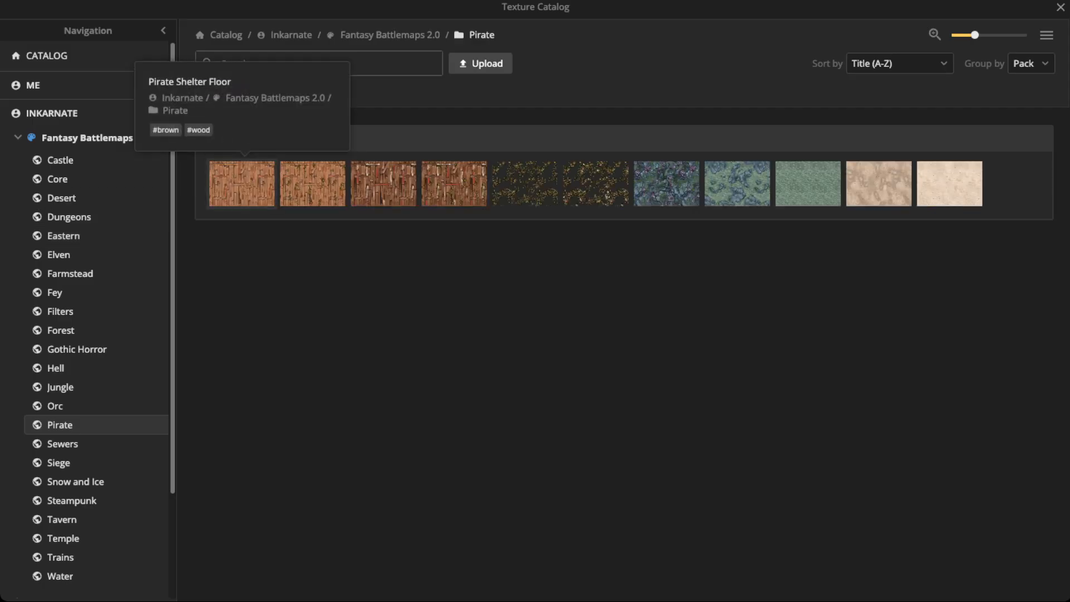
{"action": "left_click", "coordinate": [243, 184]}
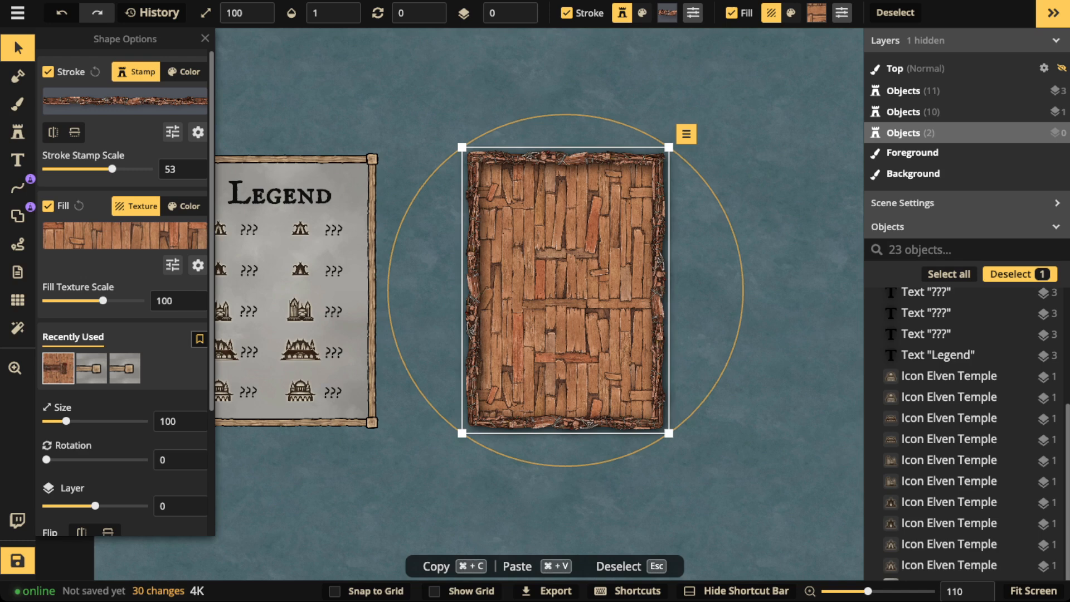
{"action": "left_click", "coordinate": [173, 265]}
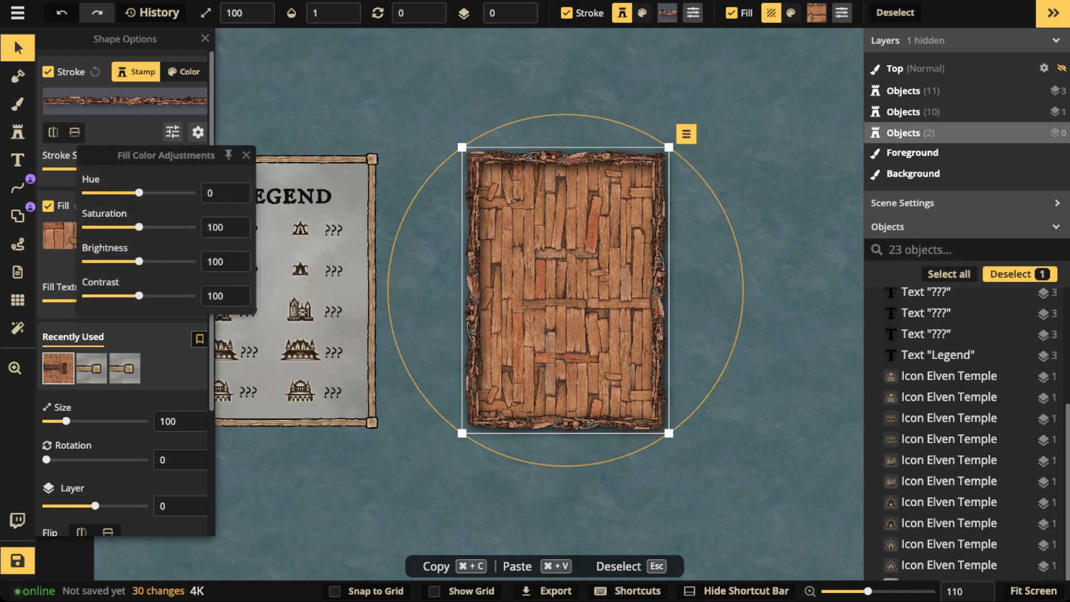
{"action": "left_click_drag", "start_coordinate": [139, 296], "coordinate": [114, 295]}
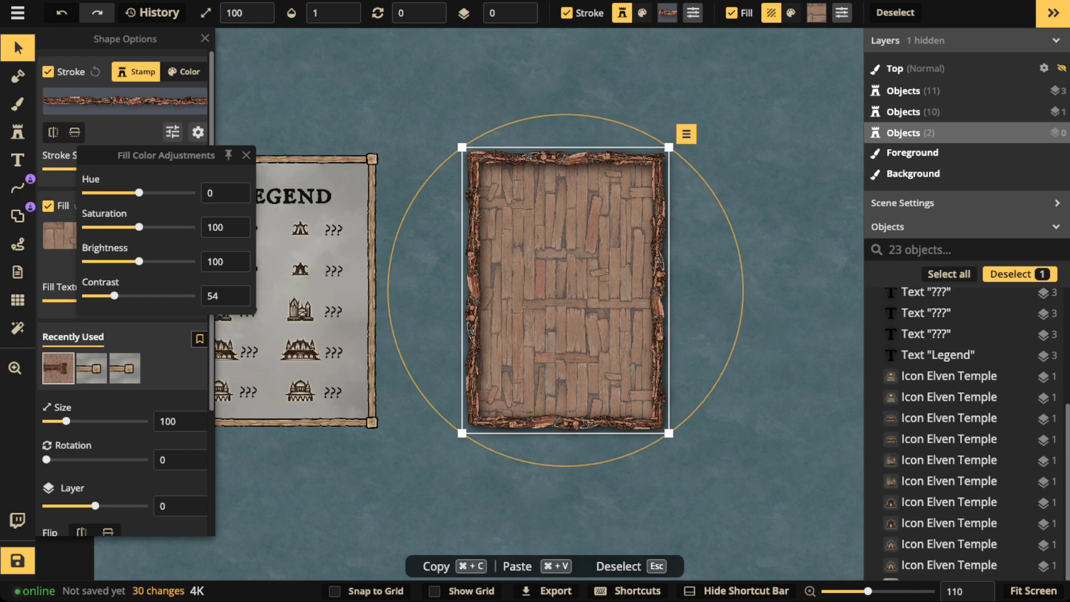
{"action": "left_click_drag", "start_coordinate": [114, 296], "coordinate": [111, 296]}
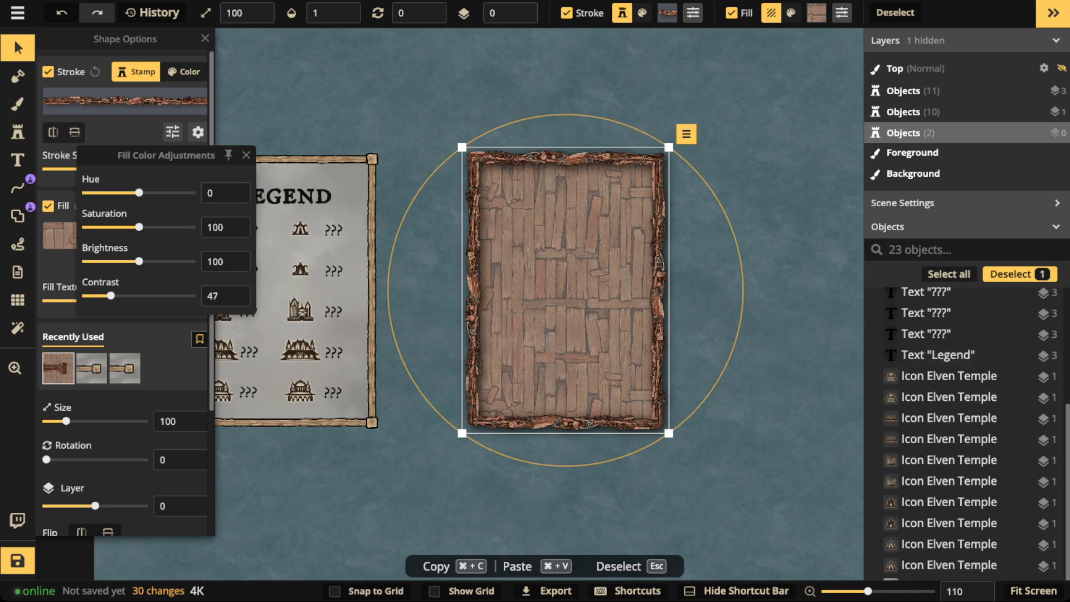
Select the wood-filled panel and nudge it slightly to the right.
{"action": "left_click", "coordinate": [18, 48]}
{"action": "left_click", "coordinate": [557, 279]}
{"action": "left_click_drag", "start_coordinate": [557, 279], "coordinate": [559, 280]}
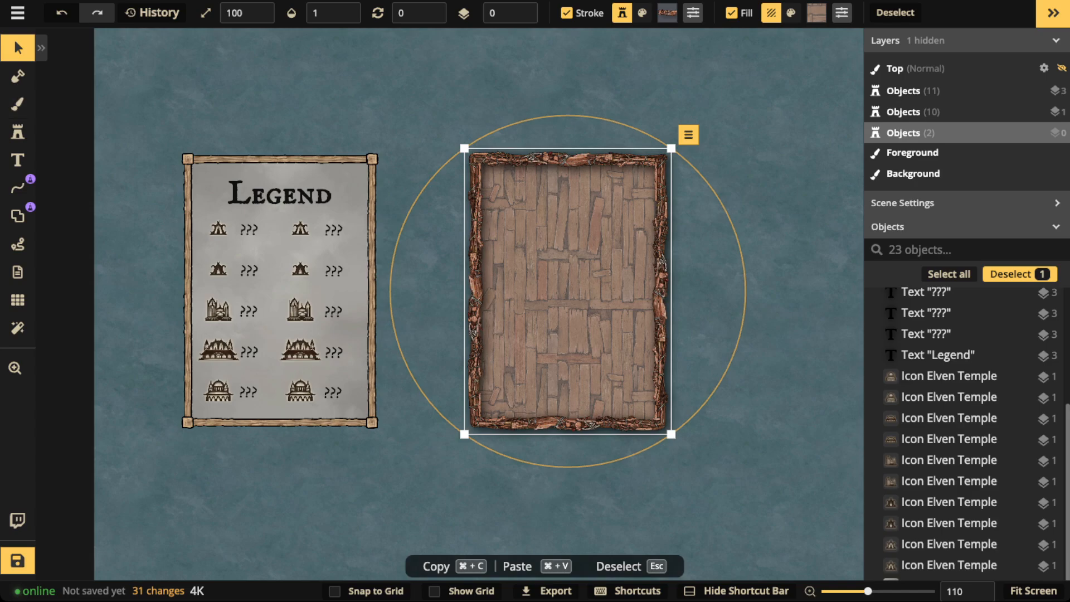
Open the stamp catalog at the Fantasy Battlemaps 2.0 Pirate pack and expand all its assets.
{"action": "left_click", "coordinate": [18, 132]}
{"action": "left_click", "coordinate": [83, 101]}
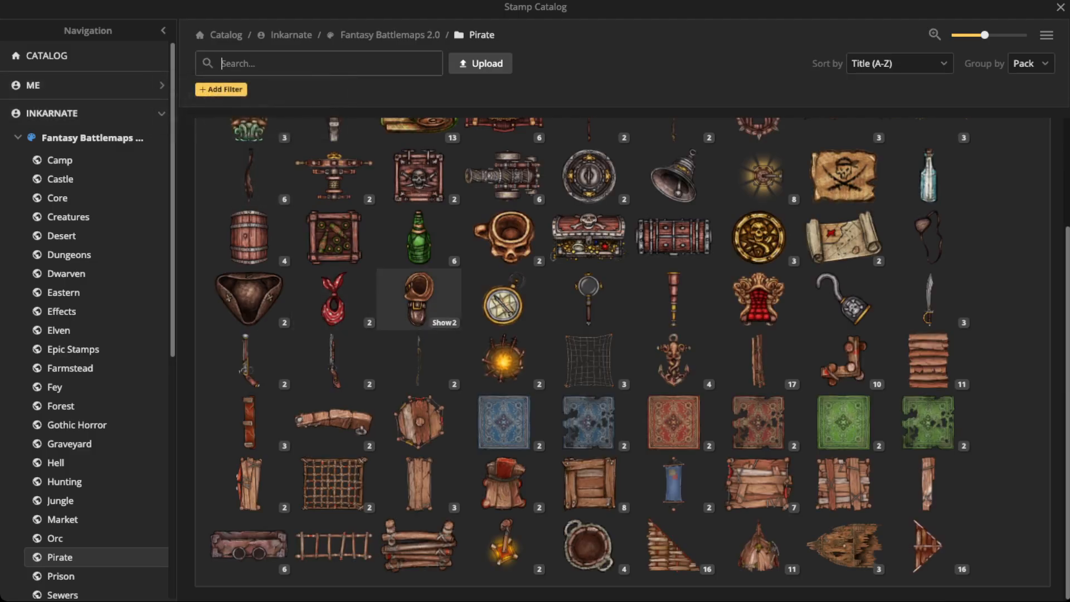
{"action": "scroll", "coordinate": [424, 262], "scroll_direction": "up", "scroll_amount": 1}
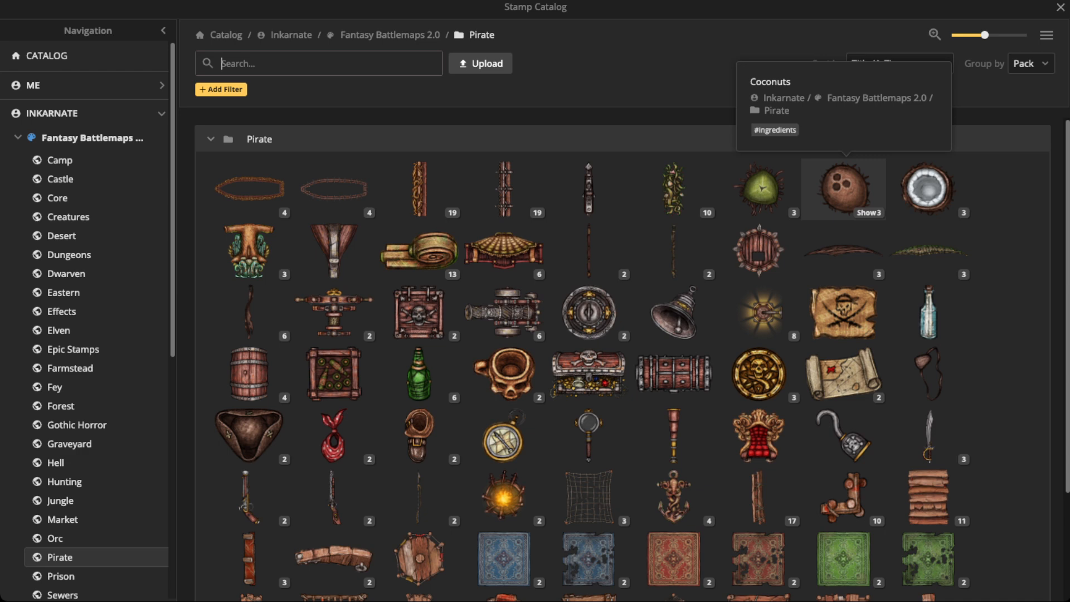
{"action": "left_click", "coordinate": [1047, 34]}
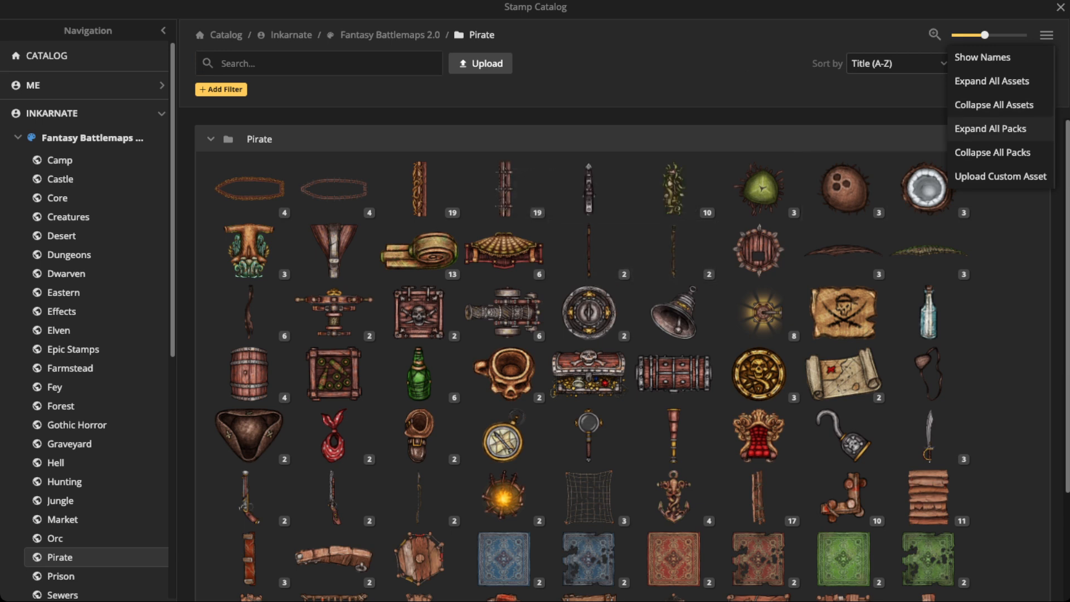
{"action": "scroll", "coordinate": [588, 313], "scroll_direction": "down", "scroll_amount": 2}
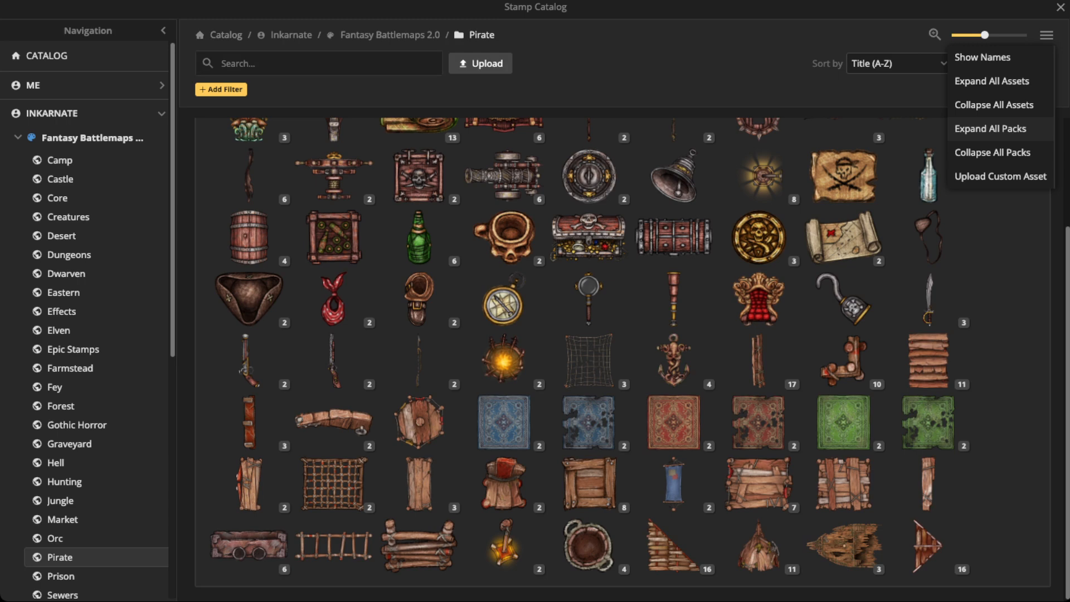
{"action": "left_click", "coordinate": [625, 72]}
{"action": "left_click", "coordinate": [1047, 35]}
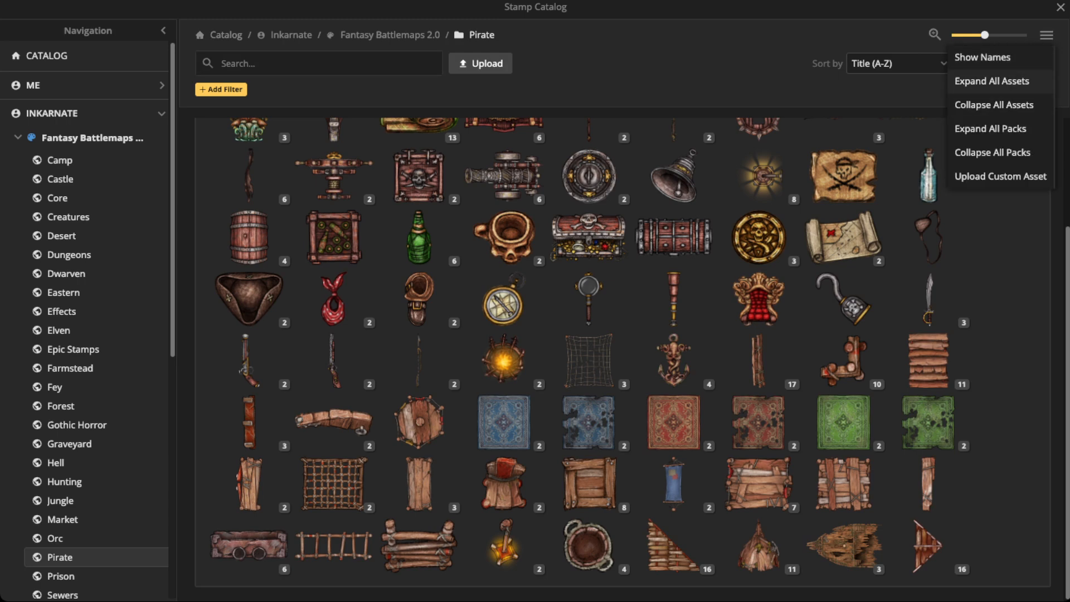
{"action": "left_click", "coordinate": [992, 81]}
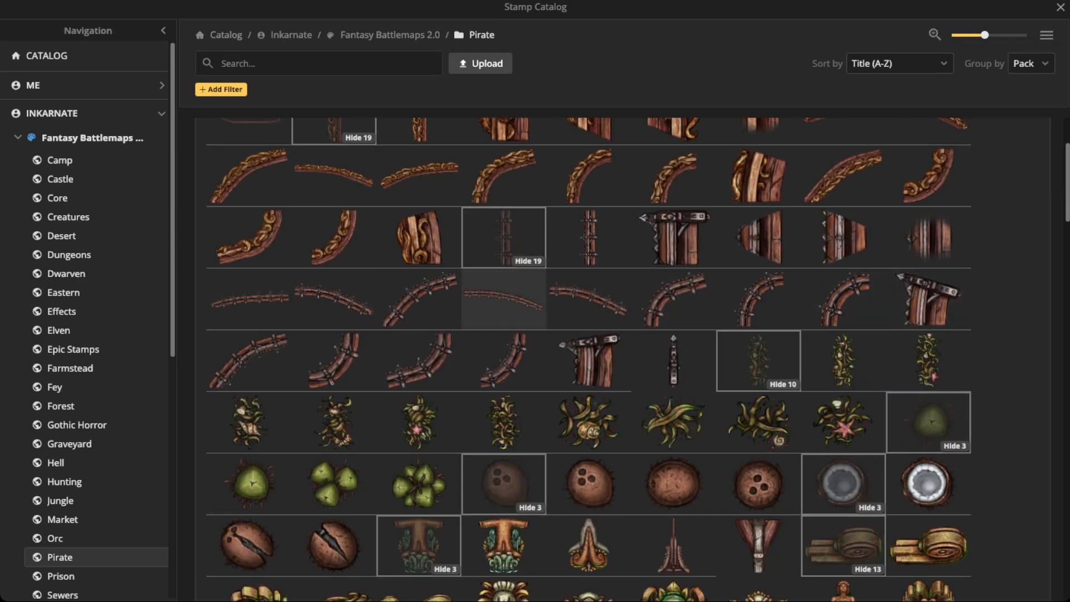
Find the ornate gold Spanish Ship Balcony stamp in the expanded Pirate pack and choose it for placing.
{"action": "scroll", "coordinate": [418, 361], "scroll_direction": "down", "scroll_amount": 8}
{"action": "scroll", "coordinate": [418, 329], "scroll_direction": "down", "scroll_amount": 10}
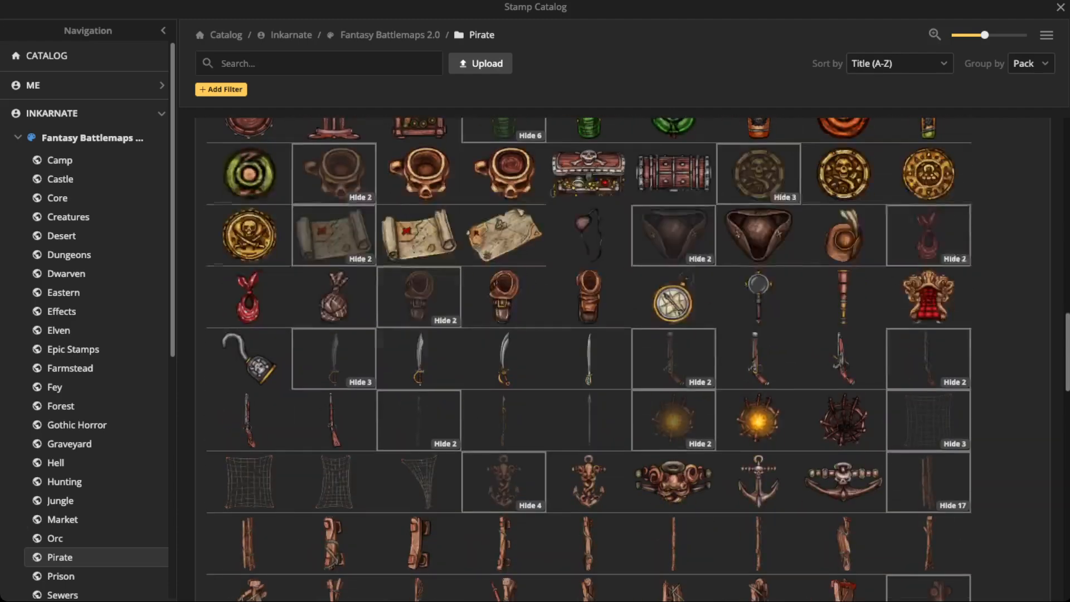
{"action": "scroll", "coordinate": [418, 329], "scroll_direction": "down", "scroll_amount": 10}
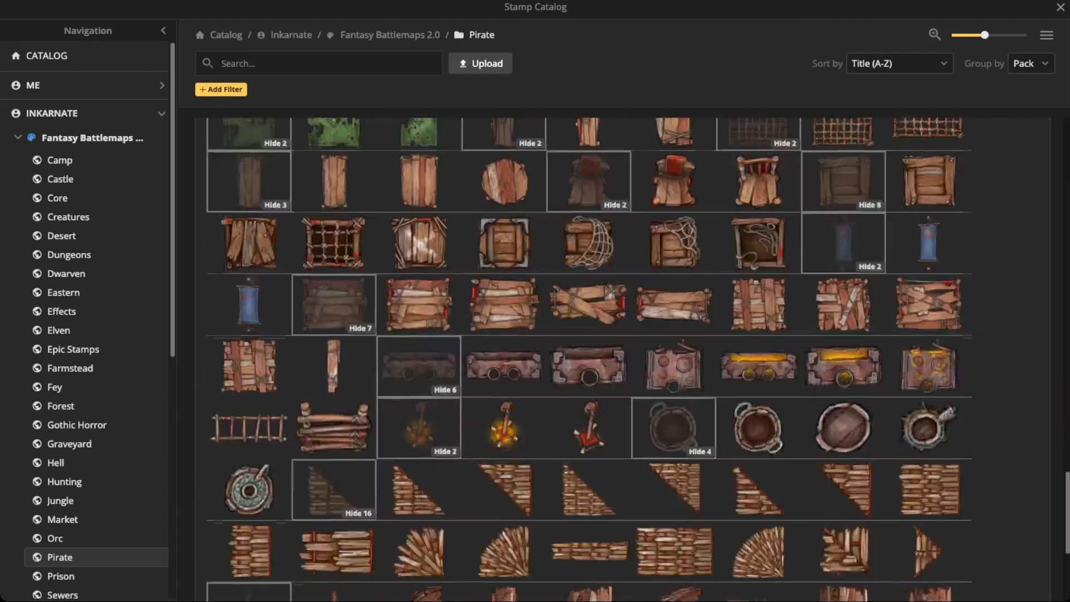
{"action": "scroll", "coordinate": [503, 251], "scroll_direction": "up", "scroll_amount": 10}
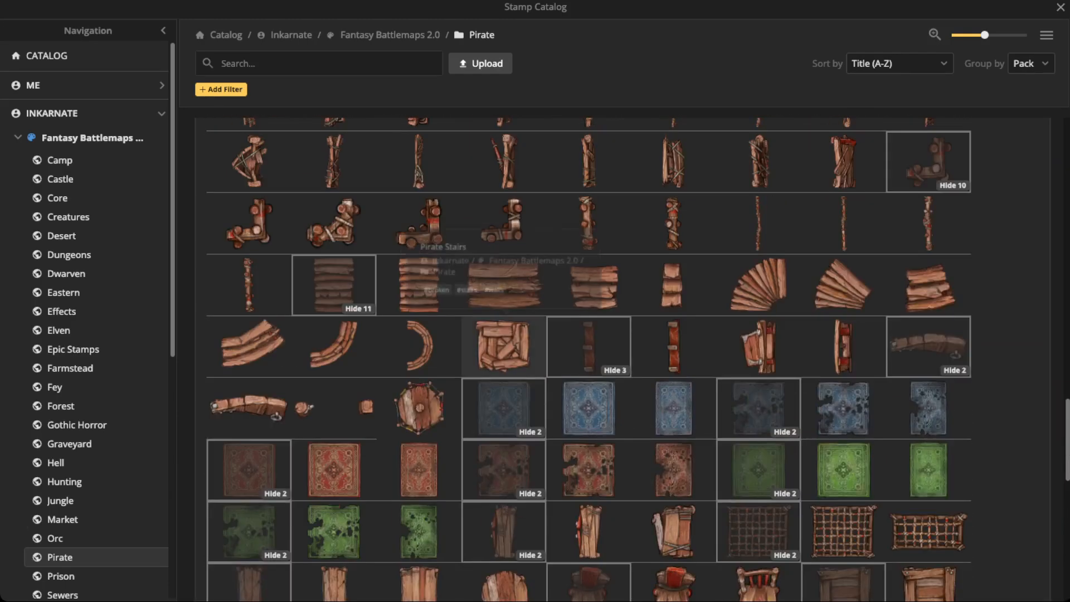
{"action": "scroll", "coordinate": [503, 234], "scroll_direction": "up", "scroll_amount": 2}
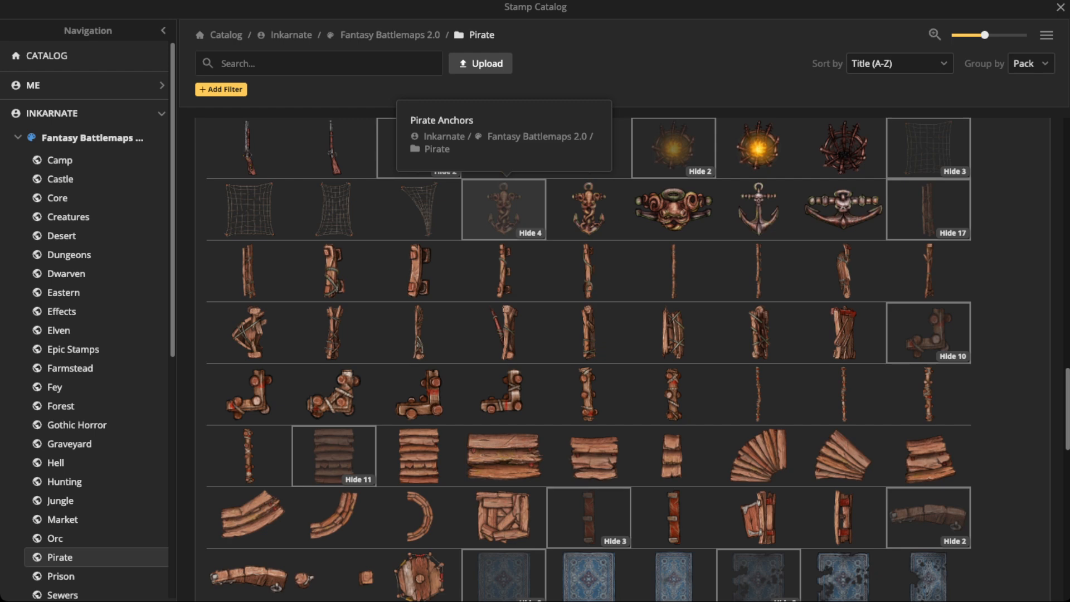
{"action": "scroll", "coordinate": [504, 209], "scroll_direction": "up", "scroll_amount": 7}
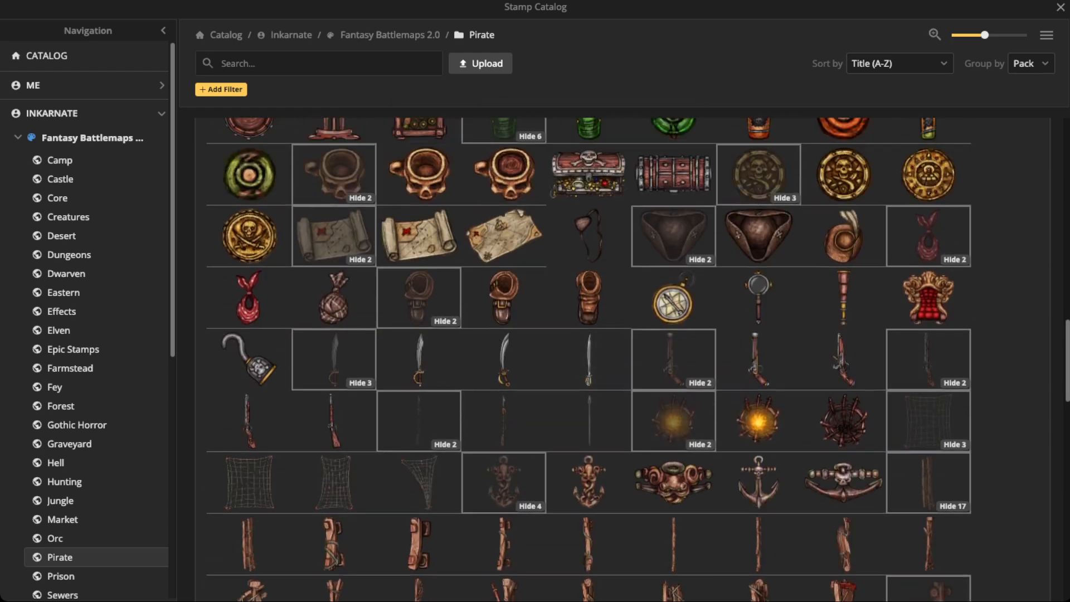
{"action": "scroll", "coordinate": [505, 209], "scroll_direction": "up", "scroll_amount": 5}
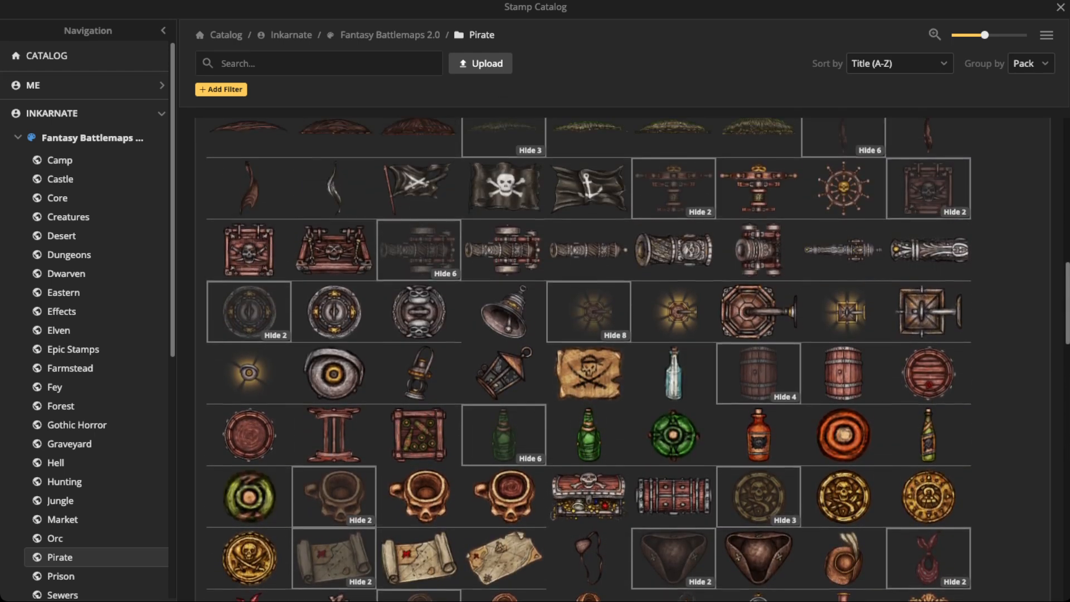
{"action": "scroll", "coordinate": [251, 379], "scroll_direction": "up", "scroll_amount": 5}
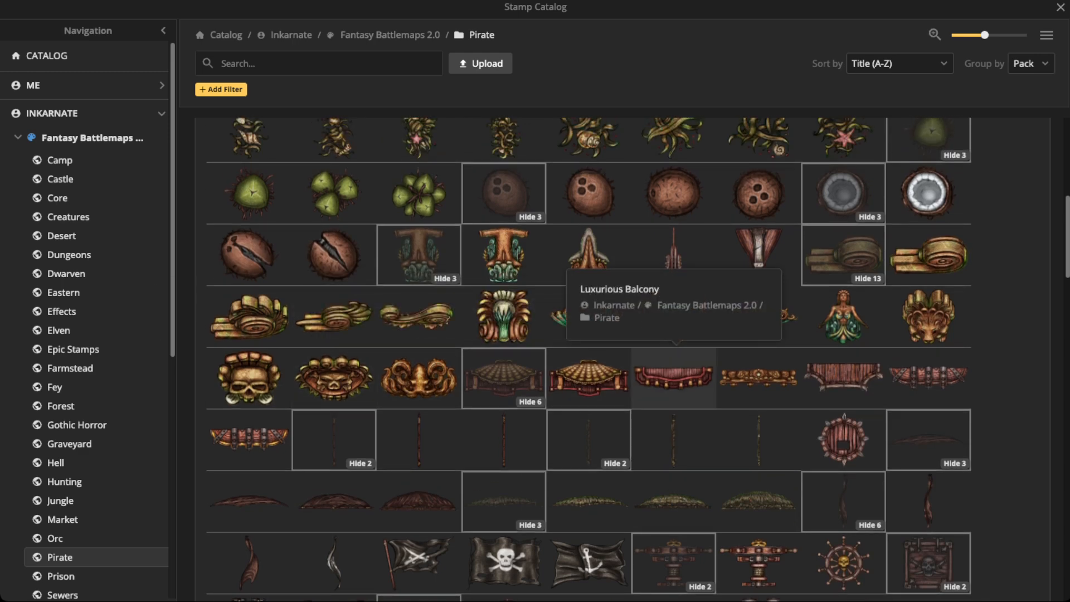
{"action": "left_click", "coordinate": [758, 377]}
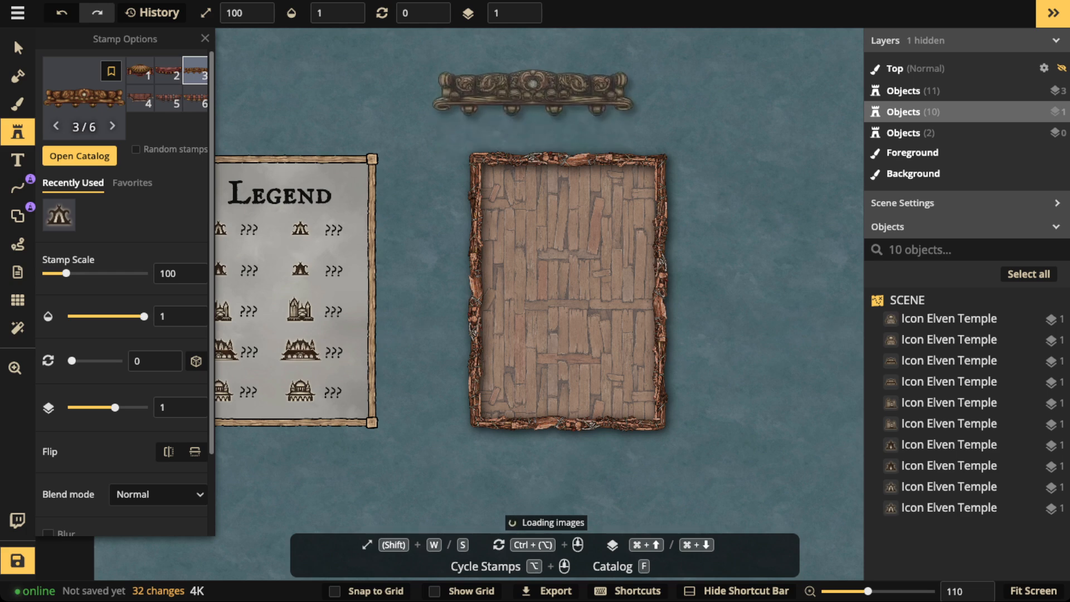
Place the Spanish Ship Balcony across the wooden panel's bottom edge, rotated 180 at stamp scale 120.
{"action": "scroll", "coordinate": [589, 120], "scroll_direction": "up", "scroll_amount": 11}
{"action": "scroll", "coordinate": [586, 114], "scroll_direction": "up", "scroll_amount": 1}
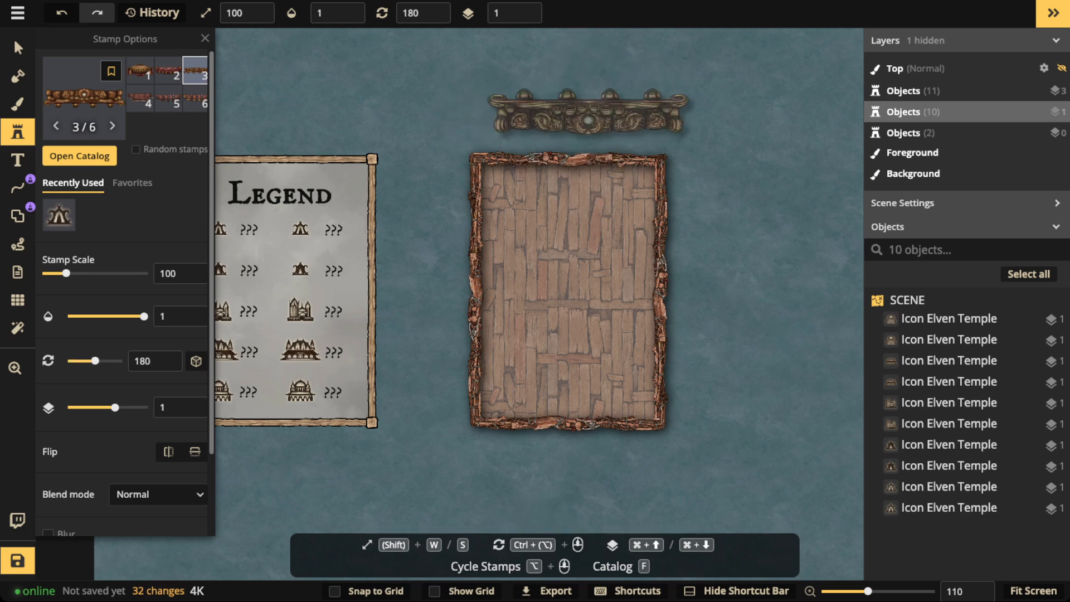
{"action": "key", "text": "w"}
{"action": "key", "text": "w"}
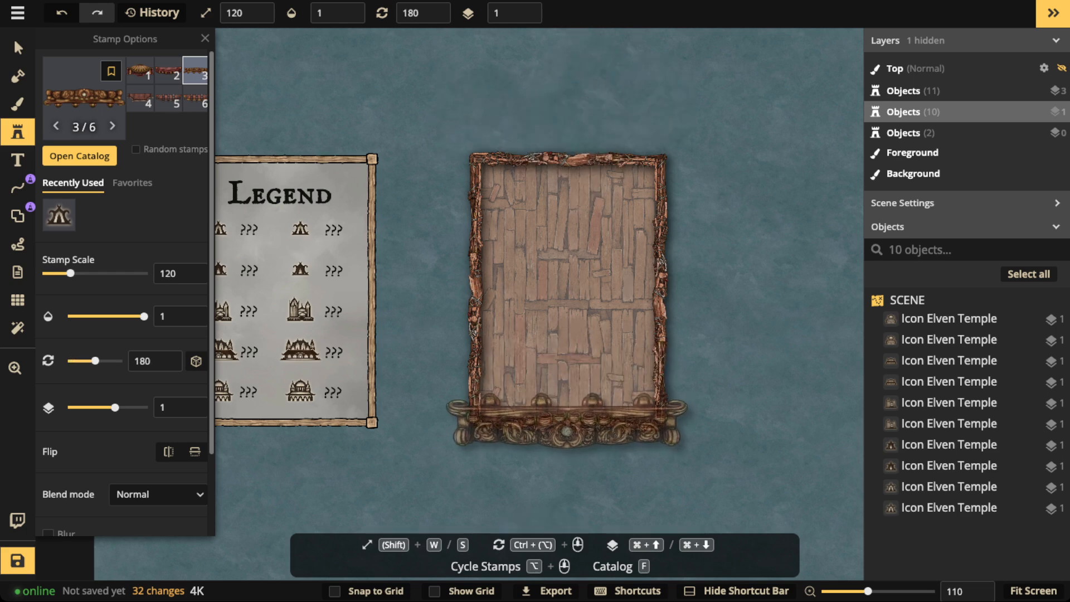
{"action": "left_click", "coordinate": [567, 420]}
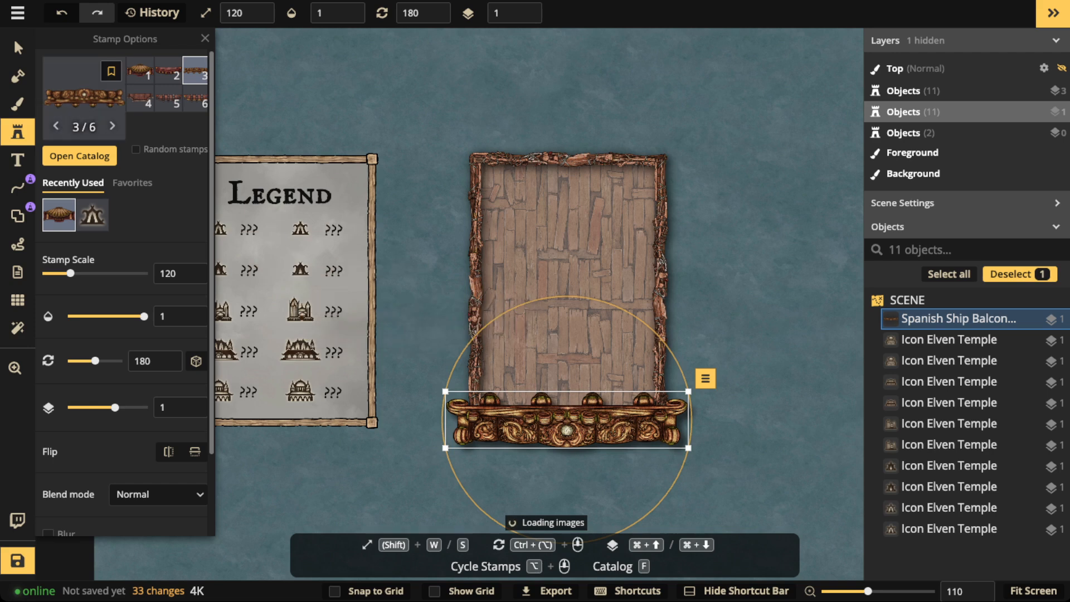
Center the balcony on the panel's bottom edge, reduce its scale to 110 and set its shadow to None.
{"action": "left_click", "coordinate": [18, 48]}
{"action": "mouse_move", "coordinate": [567, 424]}
{"action": "left_mouse_down"}
{"action": "mouse_move", "coordinate": [564, 139]}
{"action": "mouse_move", "coordinate": [564, 418]}
{"action": "left_mouse_up"}
{"action": "scroll", "coordinate": [564, 416], "scroll_direction": "down", "scroll_amount": 2}
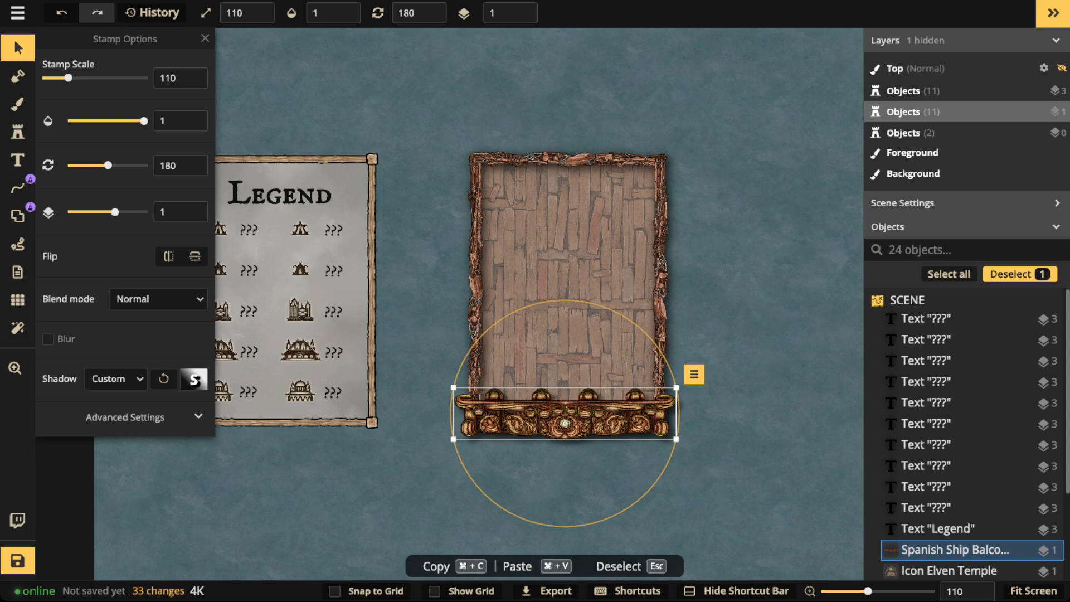
{"action": "left_click", "coordinate": [116, 379]}
{"action": "left_click", "coordinate": [106, 402]}
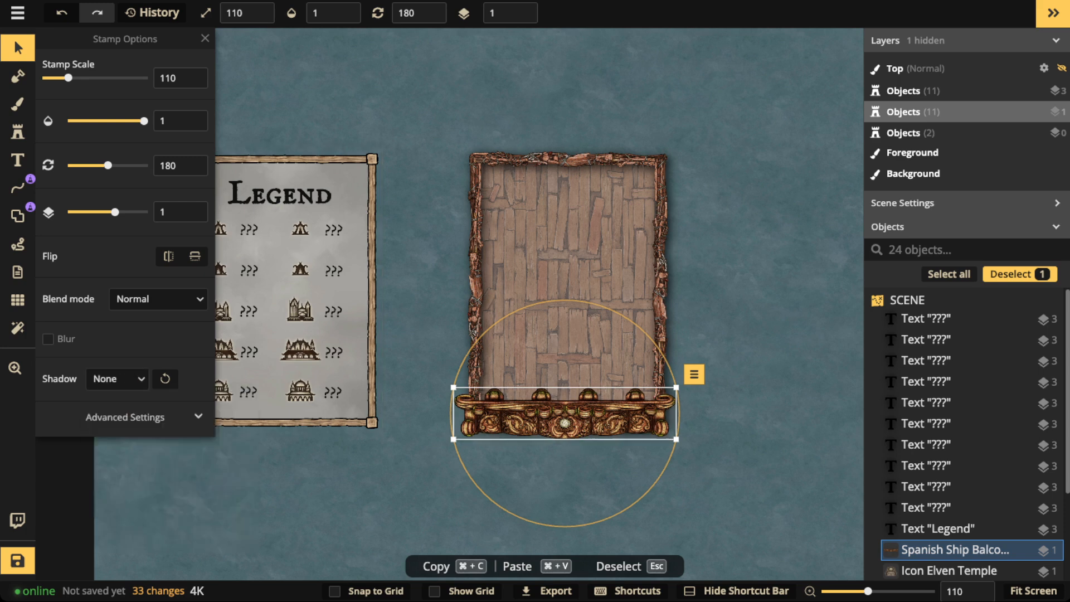
Try the balcony variants above the panel, place a Spanish Ship Balcony at scale 120 on its top edge and delete it.
{"action": "left_click", "coordinate": [18, 132]}
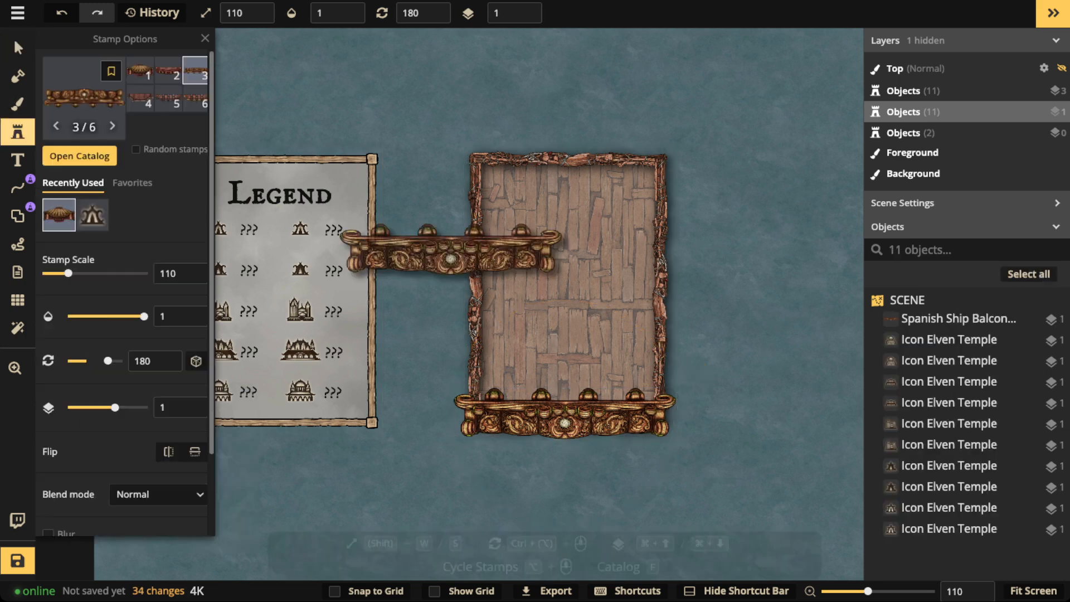
{"action": "left_click", "coordinate": [139, 70]}
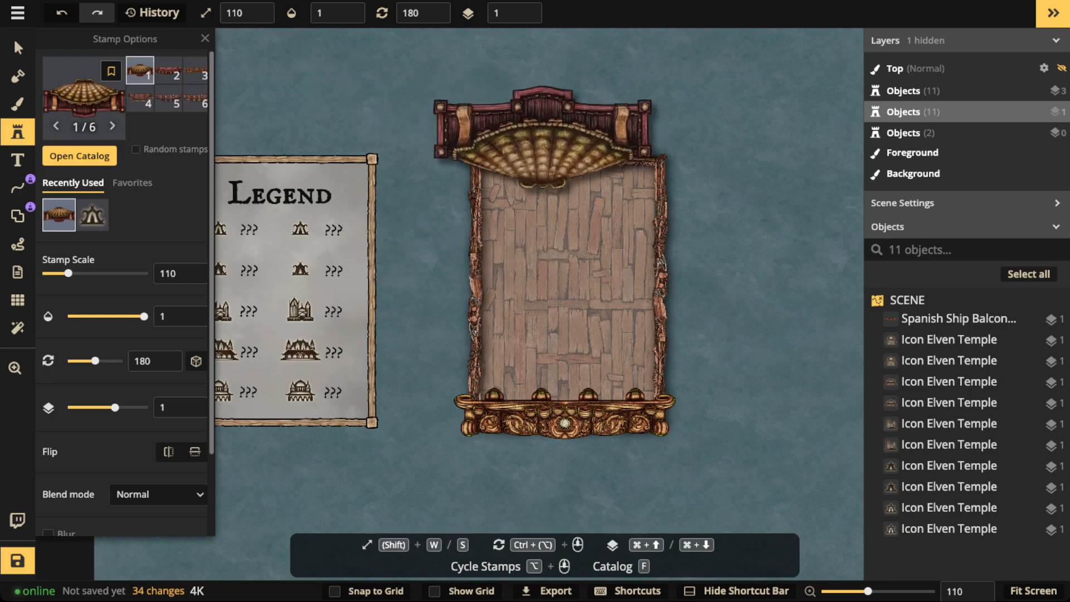
{"action": "scroll", "coordinate": [559, 240], "scroll_direction": "up", "scroll_amount": 1}
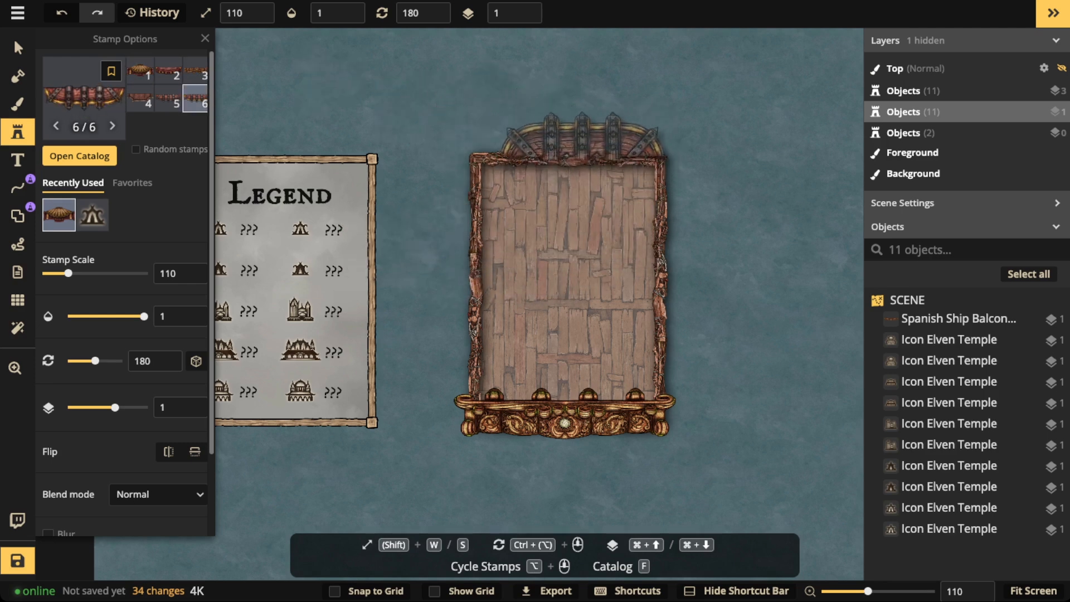
{"action": "scroll", "coordinate": [573, 125], "scroll_direction": "up", "scroll_amount": 1}
{"action": "scroll", "coordinate": [573, 126], "scroll_direction": "up", "scroll_amount": 3}
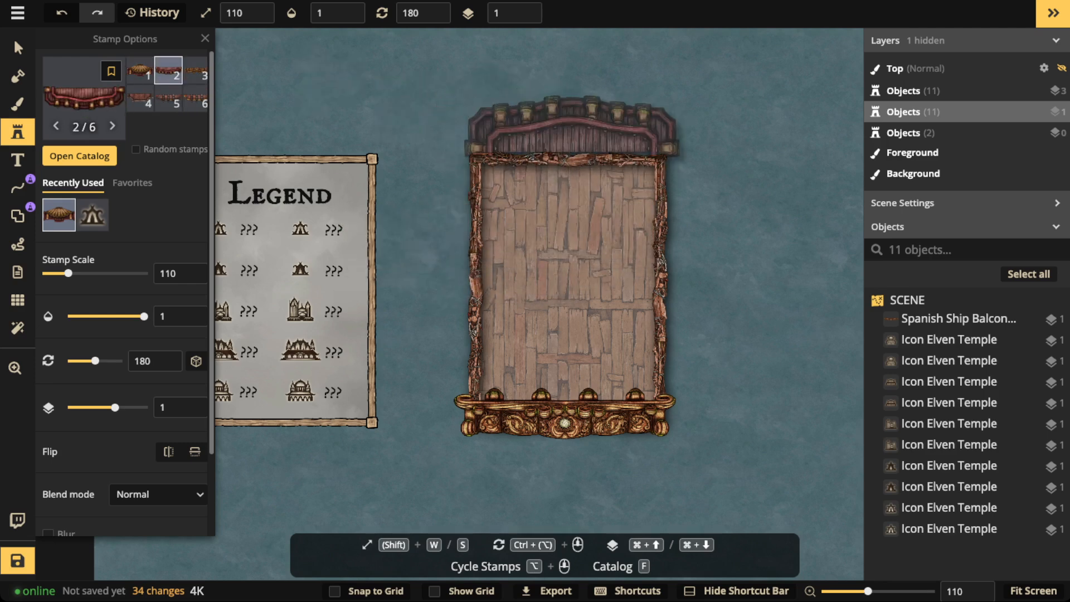
{"action": "scroll", "coordinate": [568, 137], "scroll_direction": "down", "scroll_amount": 1}
{"action": "key", "text": "w"}
{"action": "left_click", "coordinate": [566, 145]}
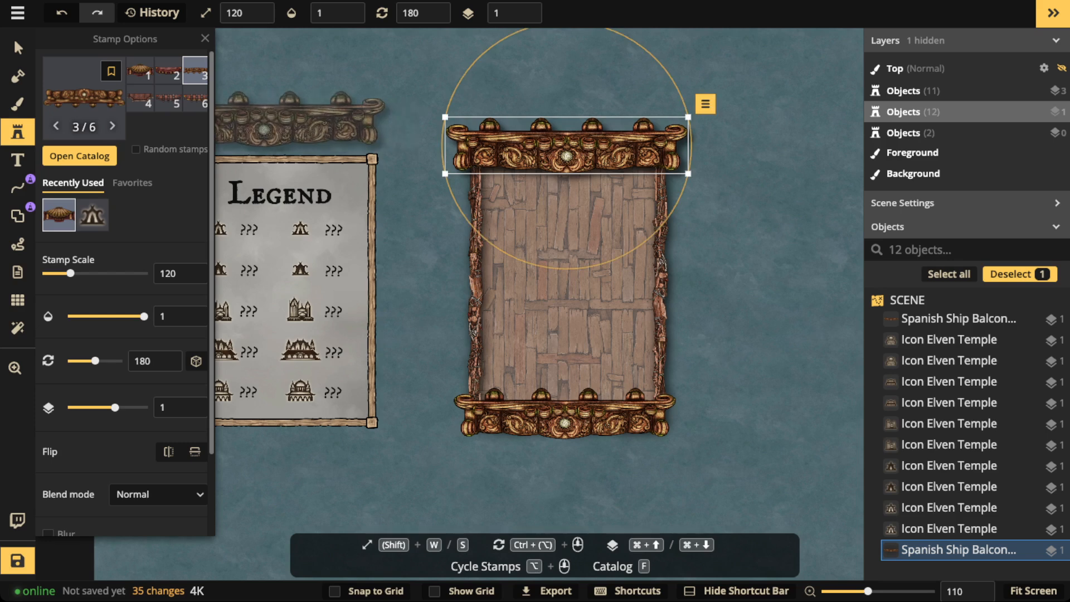
{"action": "key", "text": "Delete"}
Try a Reinforced Balcony stamp at scale 120 and rotation 180 on the panel's top edge and delete it.
{"action": "scroll", "coordinate": [565, 117], "scroll_direction": "down", "scroll_amount": 2}
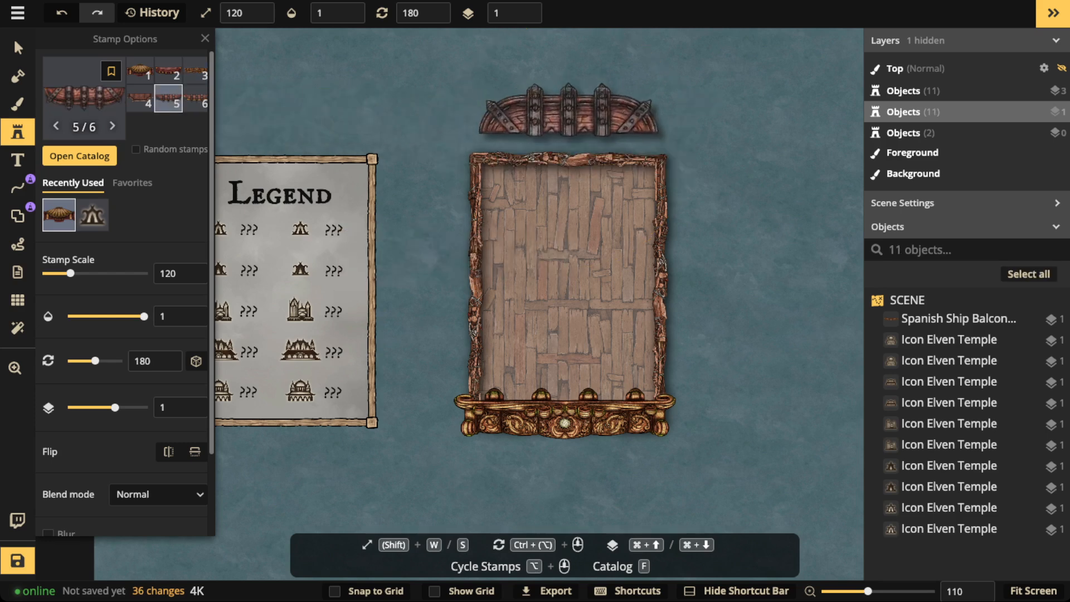
{"action": "left_click", "coordinate": [567, 129]}
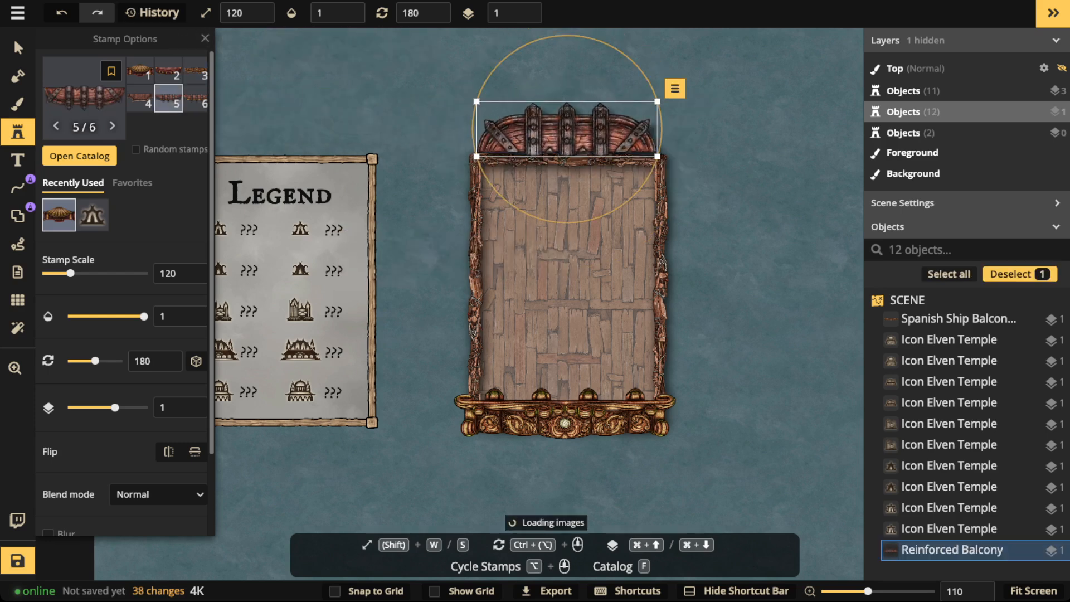
{"action": "left_click", "coordinate": [18, 48]}
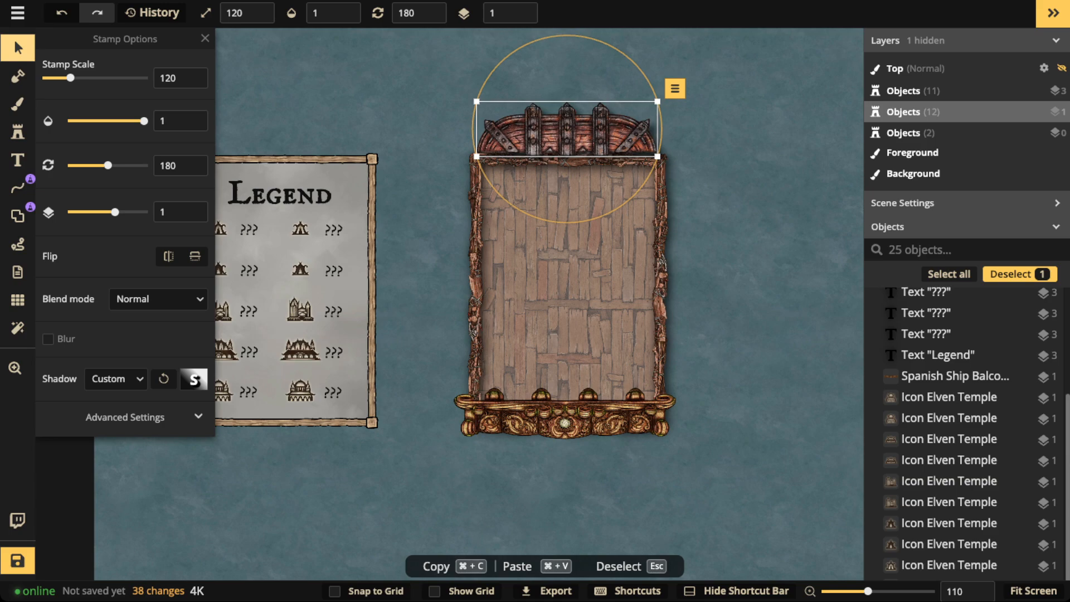
{"action": "key", "text": "Delete"}
Place the Octopus Decoration stamp from the Pirate pack over the wooden panel's top edge at stamp scale 180.
{"action": "left_click", "coordinate": [18, 132]}
{"action": "left_click", "coordinate": [84, 103]}
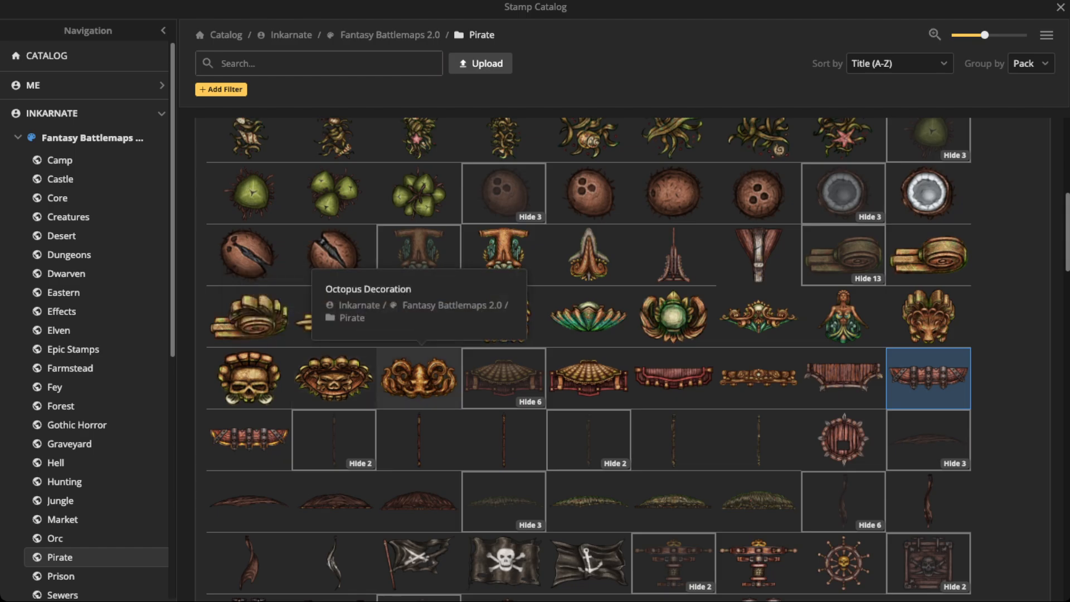
{"action": "left_click", "coordinate": [419, 378]}
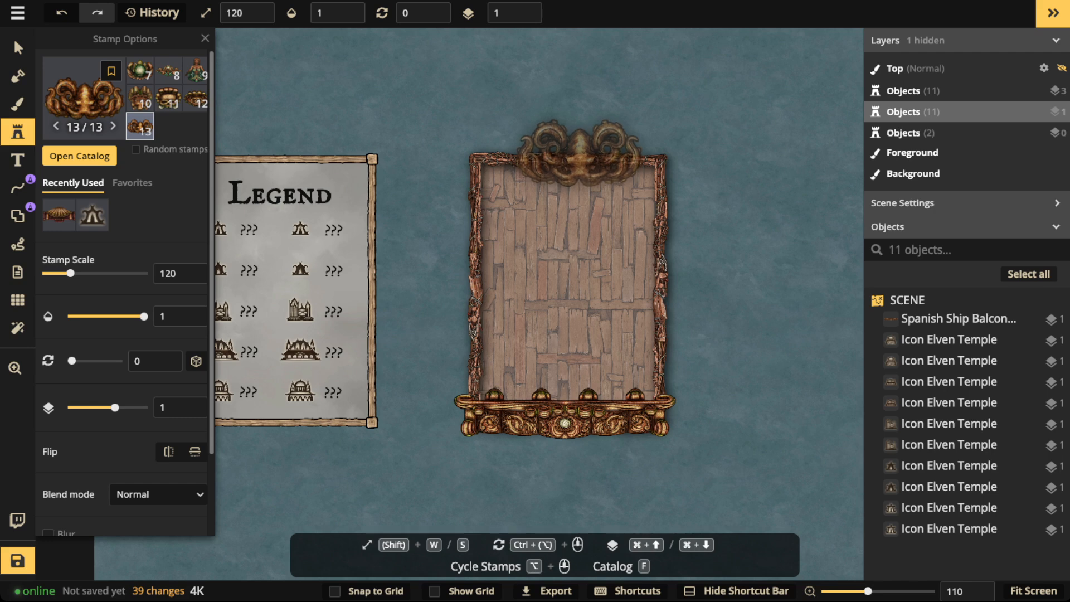
{"action": "key", "text": "w"}
{"action": "key", "text": "w"}
{"action": "key", "text": "w"}
{"action": "key", "text": "w"}
{"action": "key", "text": "w"}
{"action": "key", "text": "w"}
{"action": "left_click", "coordinate": [570, 142]}
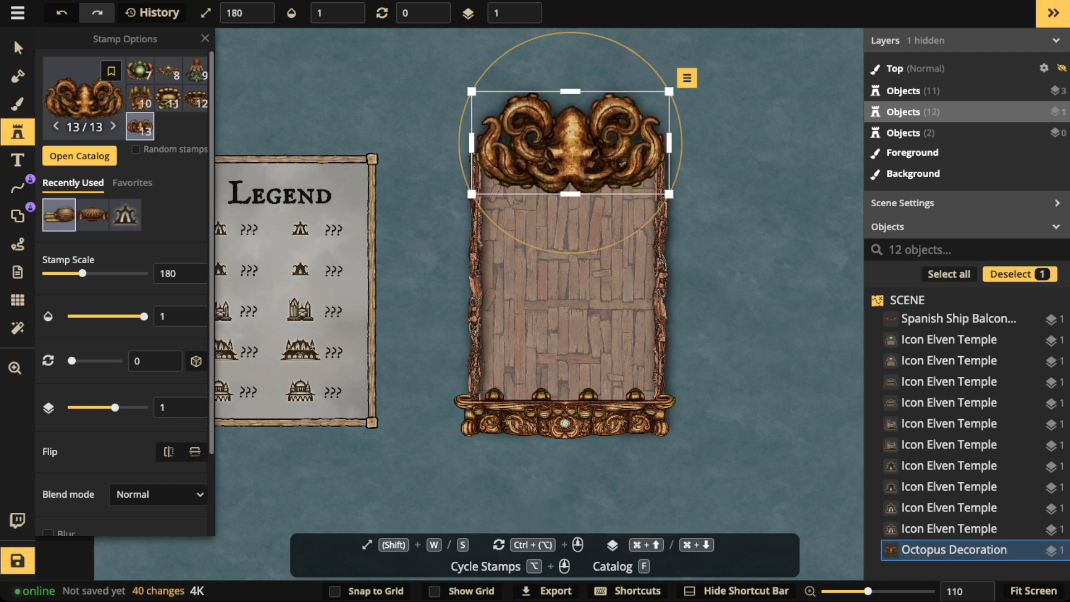
Center the Octopus Decoration over the panel's top edge and set its shadow to None.
{"action": "key", "text": "v"}
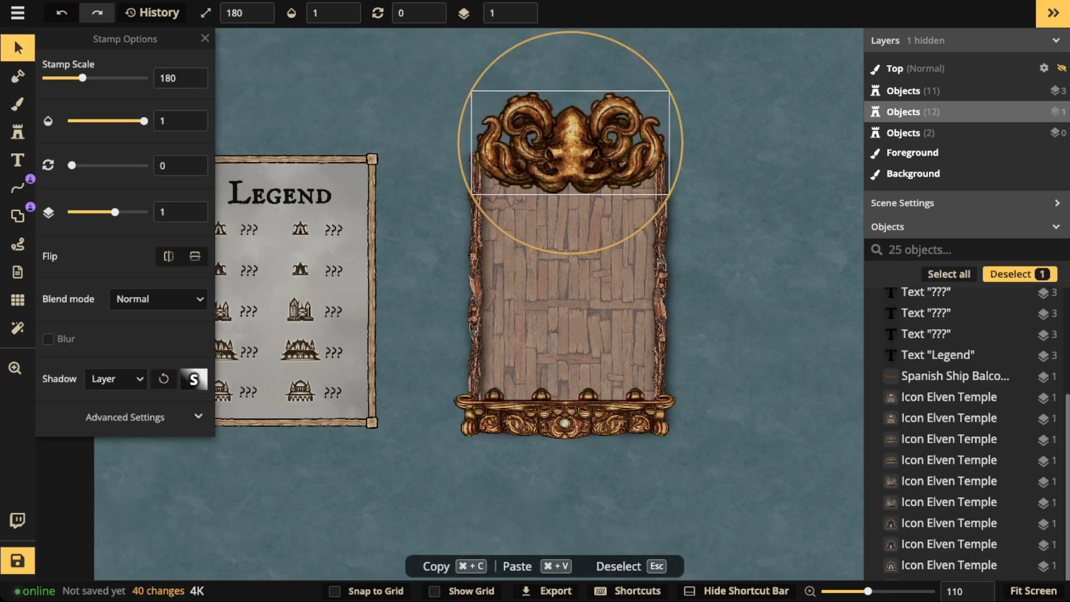
{"action": "left_click_drag", "start_coordinate": [570, 142], "coordinate": [565, 148]}
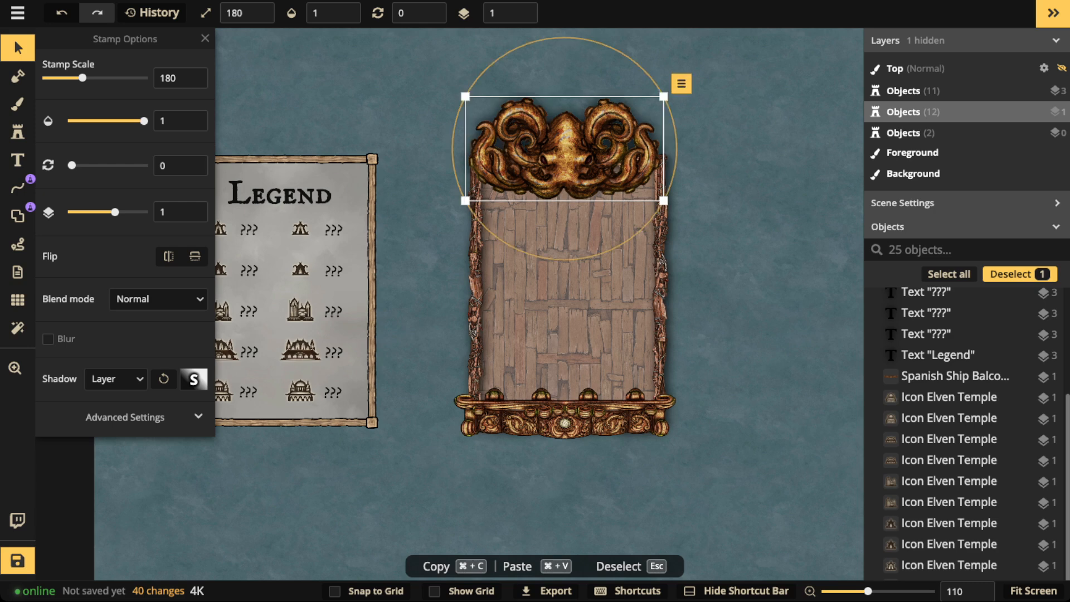
{"action": "left_click_drag", "start_coordinate": [565, 148], "coordinate": [567, 150]}
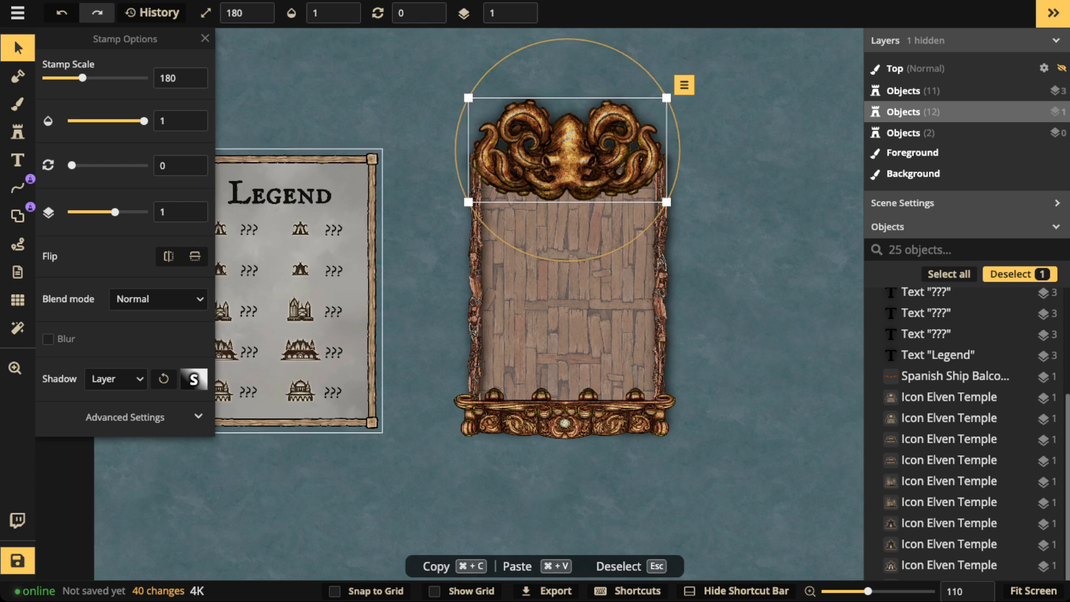
{"action": "left_click", "coordinate": [116, 379]}
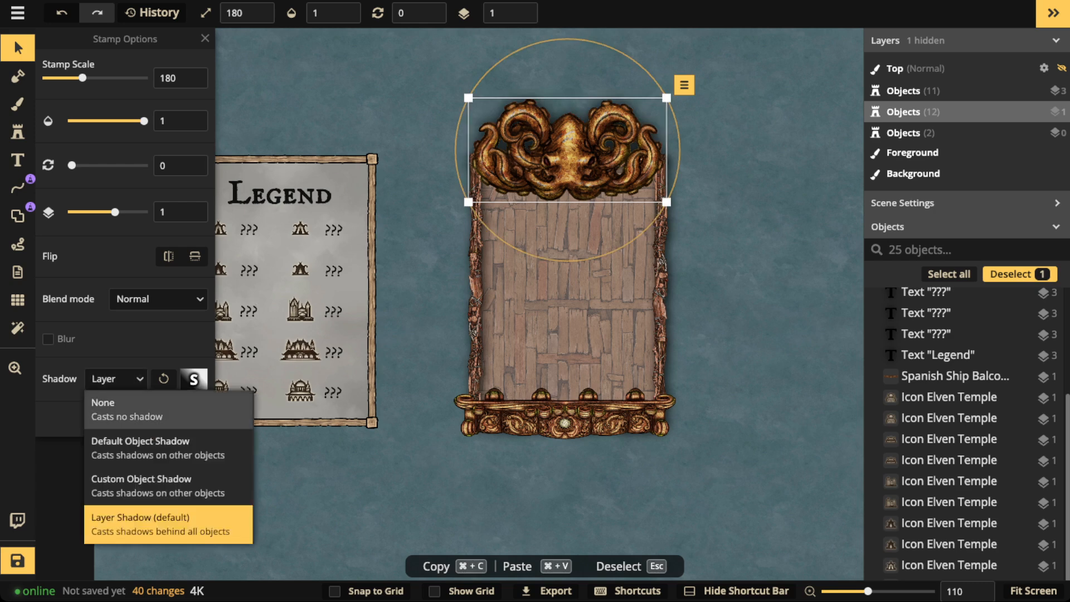
{"action": "left_click", "coordinate": [104, 402]}
{"action": "left_click_drag", "start_coordinate": [567, 150], "coordinate": [569, 151]}
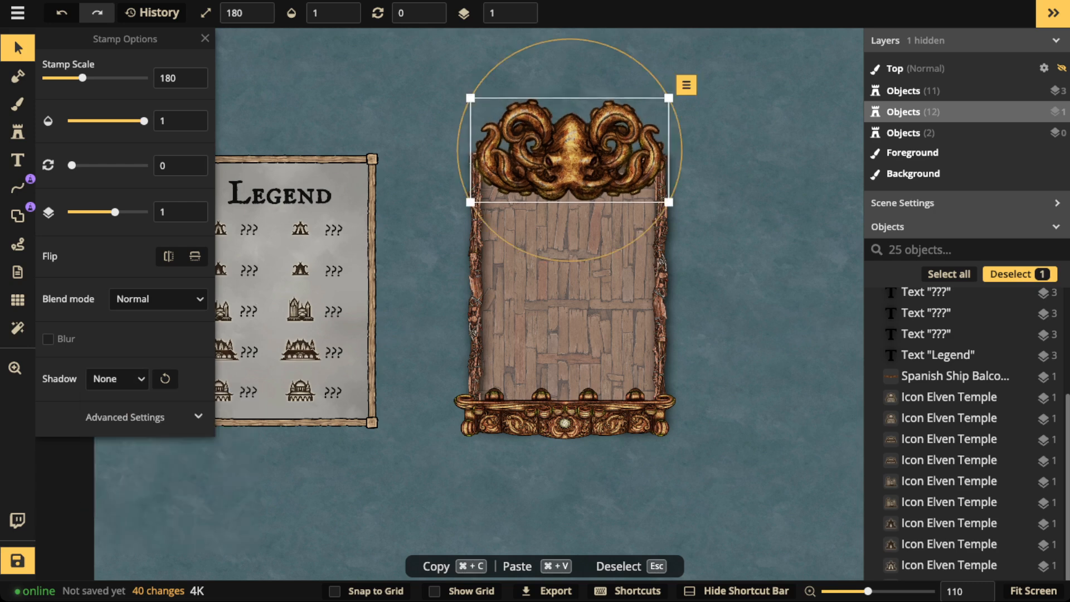
Nudge the bottom balcony and the wooden panel slightly to line them up under the octopus decoration.
{"action": "left_click", "coordinate": [569, 290]}
{"action": "left_click_drag", "start_coordinate": [567, 415], "coordinate": [567, 416]}
{"action": "left_click_drag", "start_coordinate": [568, 291], "coordinate": [567, 288]}
{"action": "key", "text": "Escape"}
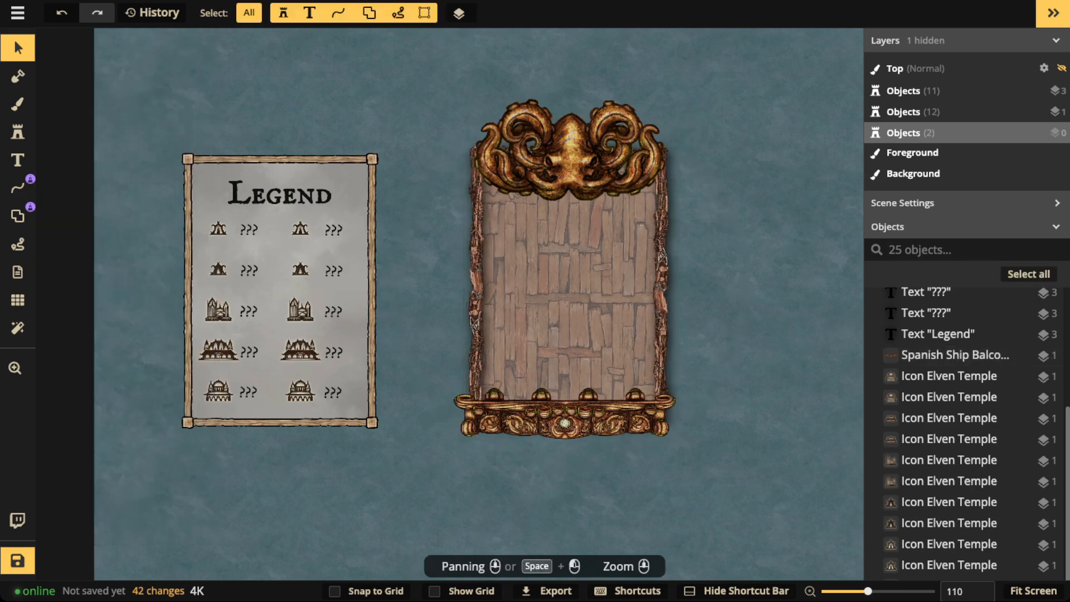
Try the crossed-swords Pirate Flags stamp at scale 120 and rotation 45 on the wooden panel's lower-right corner.
{"action": "left_click", "coordinate": [18, 131]}
{"action": "left_click", "coordinate": [84, 98]}
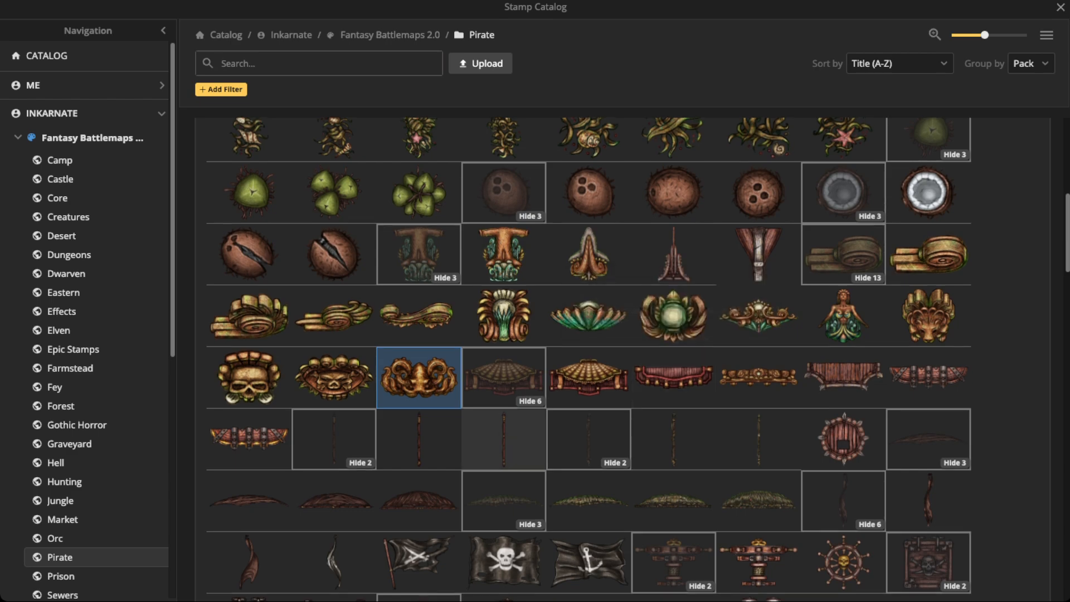
{"action": "scroll", "coordinate": [419, 446], "scroll_direction": "down", "scroll_amount": 2}
{"action": "left_click", "coordinate": [419, 457]}
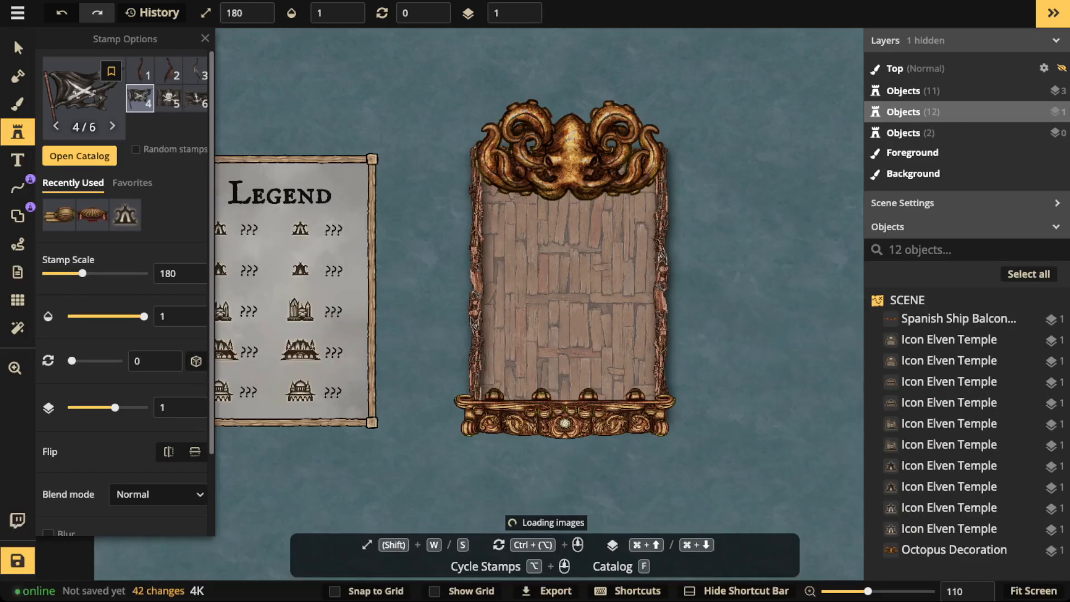
{"action": "scroll", "coordinate": [685, 363], "scroll_direction": "up", "scroll_amount": 4}
{"action": "scroll", "coordinate": [690, 387], "scroll_direction": "down", "scroll_amount": 2}
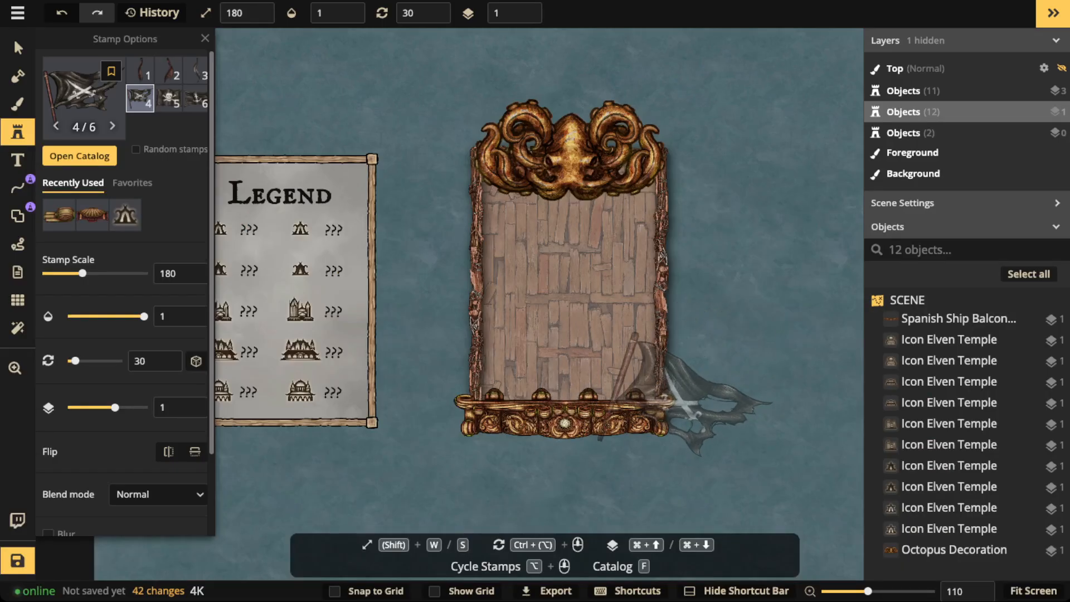
{"action": "key", "text": "s"}
{"action": "scroll", "coordinate": [686, 399], "scroll_direction": "up", "scroll_amount": 1}
{"action": "key", "text": "s"}
{"action": "key", "text": "s"}
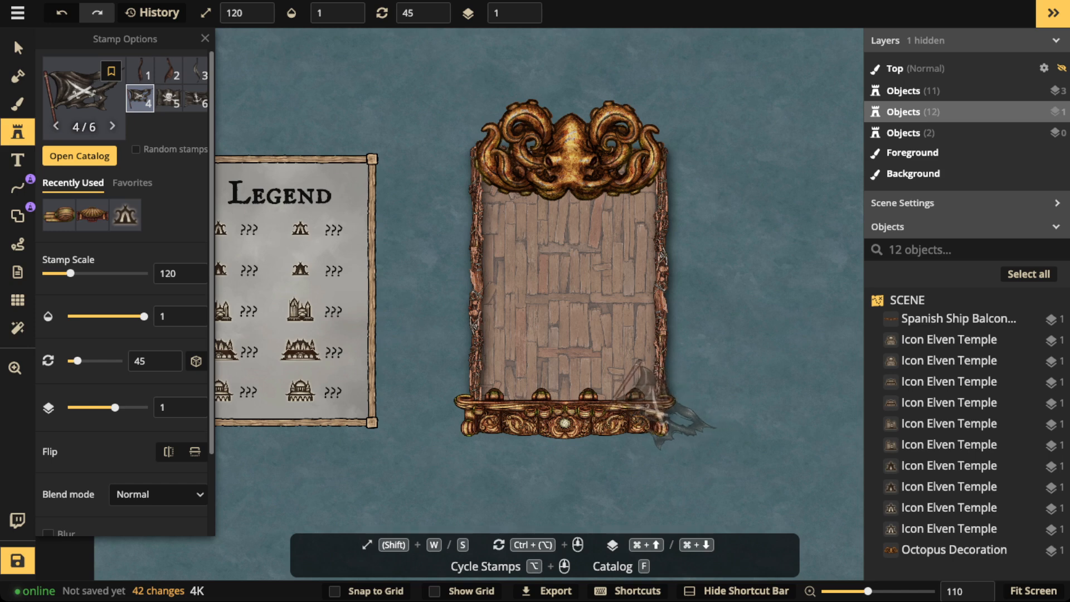
{"action": "left_click", "coordinate": [656, 402]}
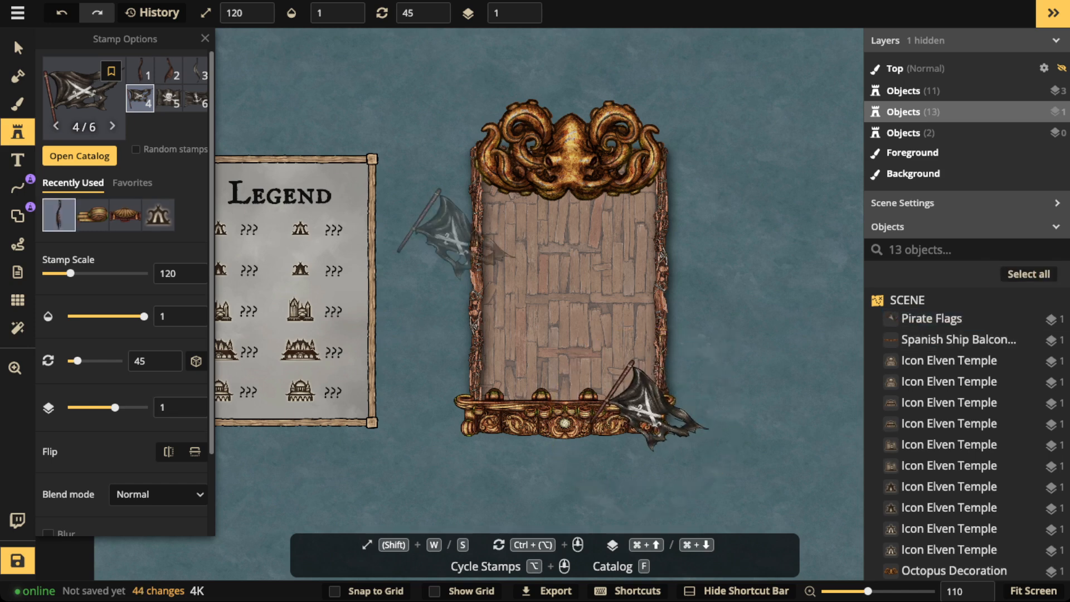
Try a horizontally flipped Pirate Flags stamp at rotation 315 on the wooden panel's lower-left corner.
{"action": "key", "text": "x"}
{"action": "scroll", "coordinate": [473, 410], "scroll_direction": "down", "scroll_amount": 6}
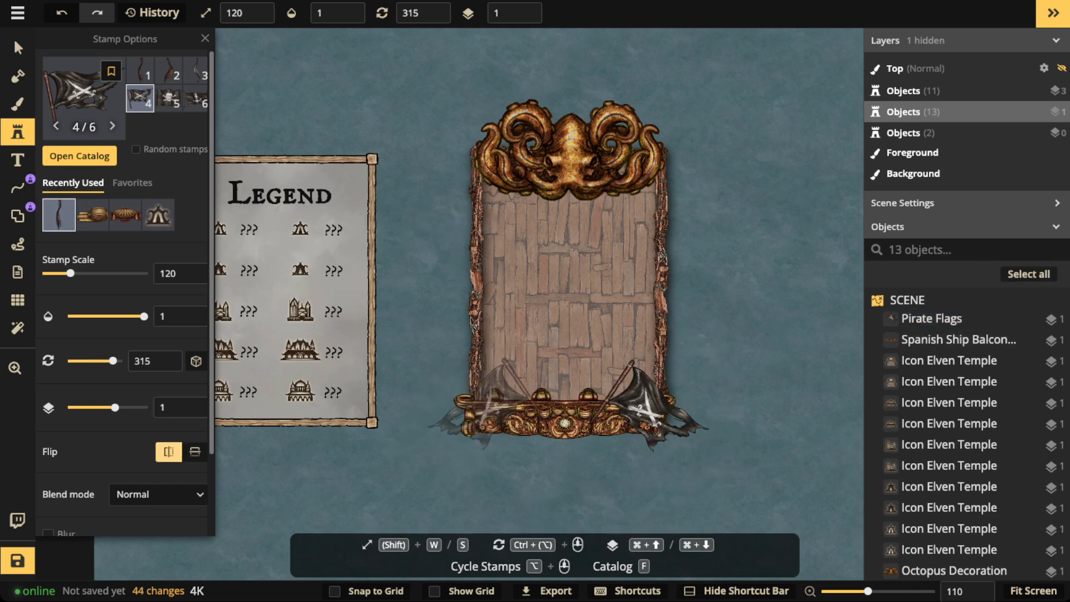
{"action": "left_click", "coordinate": [477, 407]}
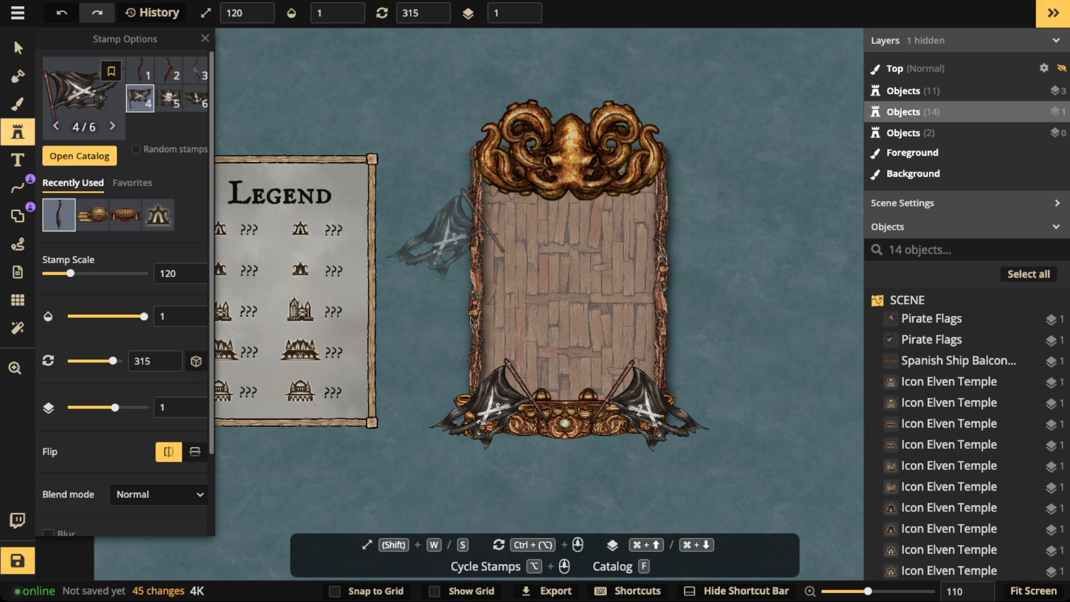
Delete both pirate flags from the panel's lower corners.
{"action": "left_click", "coordinate": [18, 48]}
{"action": "left_click", "coordinate": [493, 404]}
{"action": "key", "text": "Delete"}
{"action": "left_click", "coordinate": [646, 404]}
{"action": "key", "text": "Delete"}
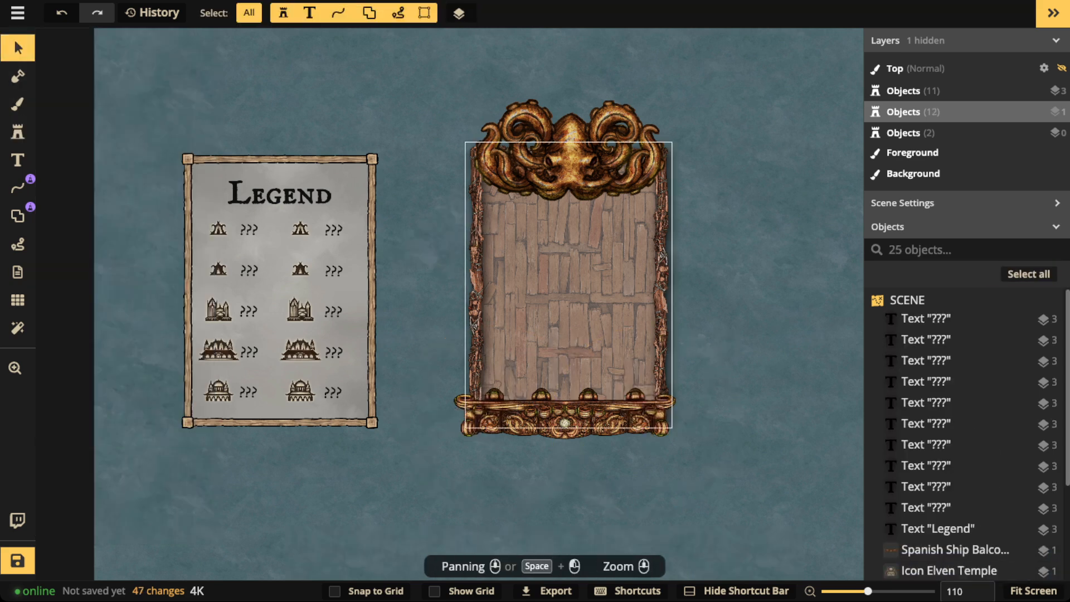
Try the lantern stamp from the Pirate pack around the wooden panel at scale 130.
{"action": "left_click", "coordinate": [18, 132]}
{"action": "left_click", "coordinate": [83, 99]}
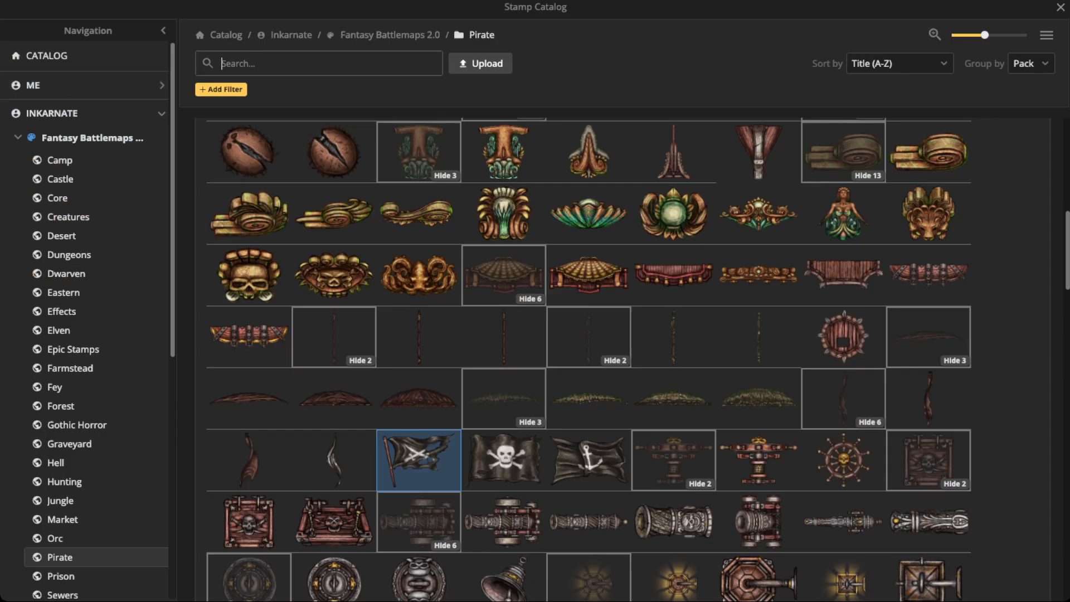
{"action": "scroll", "coordinate": [504, 337], "scroll_direction": "down", "scroll_amount": 5}
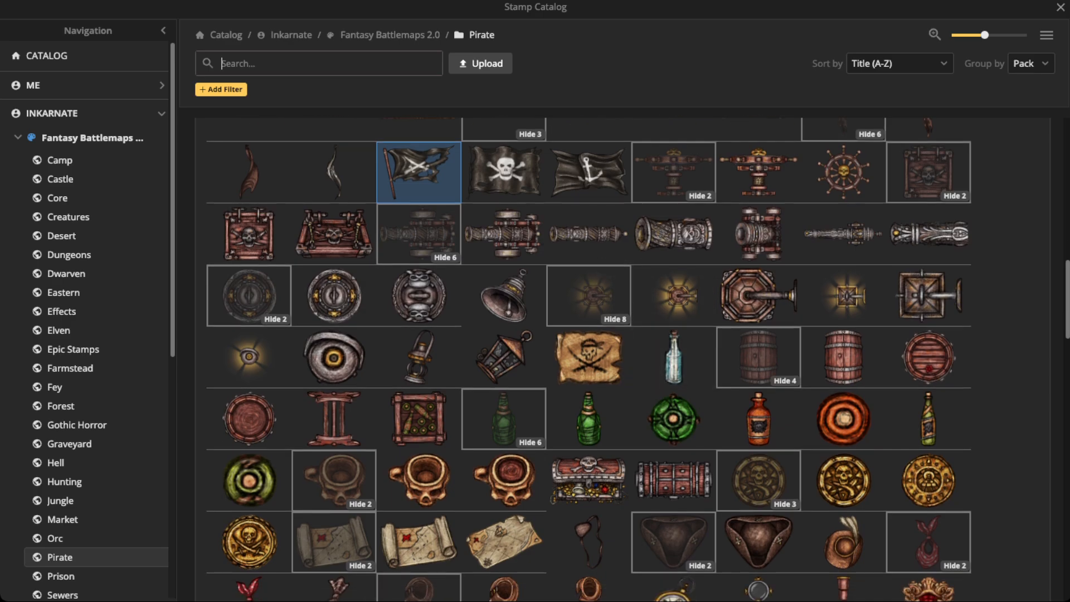
{"action": "left_click", "coordinate": [419, 357]}
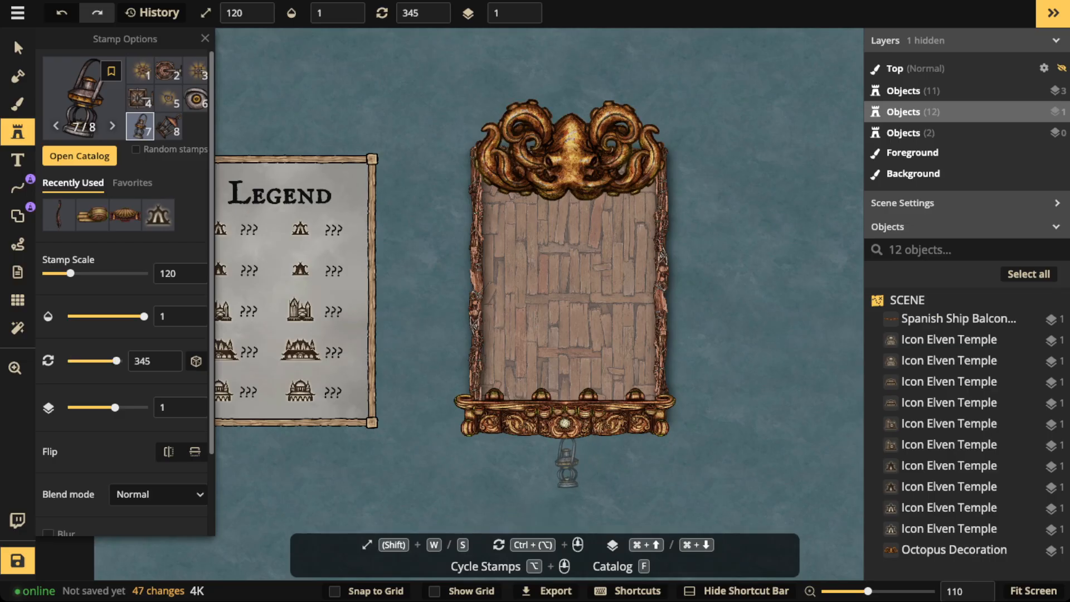
{"action": "scroll", "coordinate": [568, 463], "scroll_direction": "down", "scroll_amount": 1}
{"action": "key", "text": "w"}
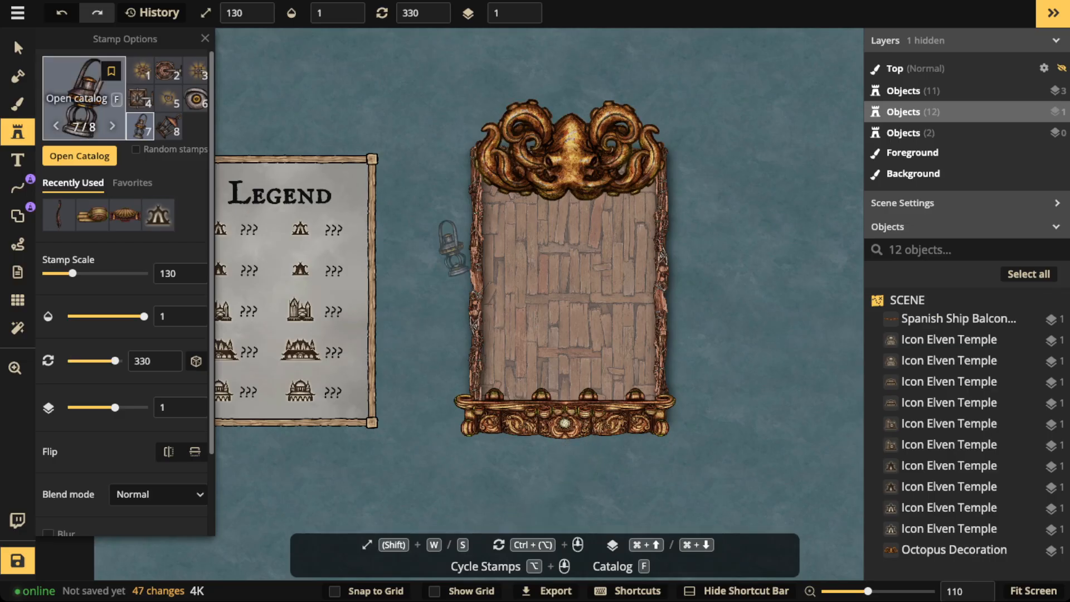
Place the second Pirate Rifles stamp across the panel's bottom balcony at scale 300 and rotation 75.
{"action": "key", "text": "f"}
{"action": "scroll", "coordinate": [419, 354], "scroll_direction": "down", "scroll_amount": 10}
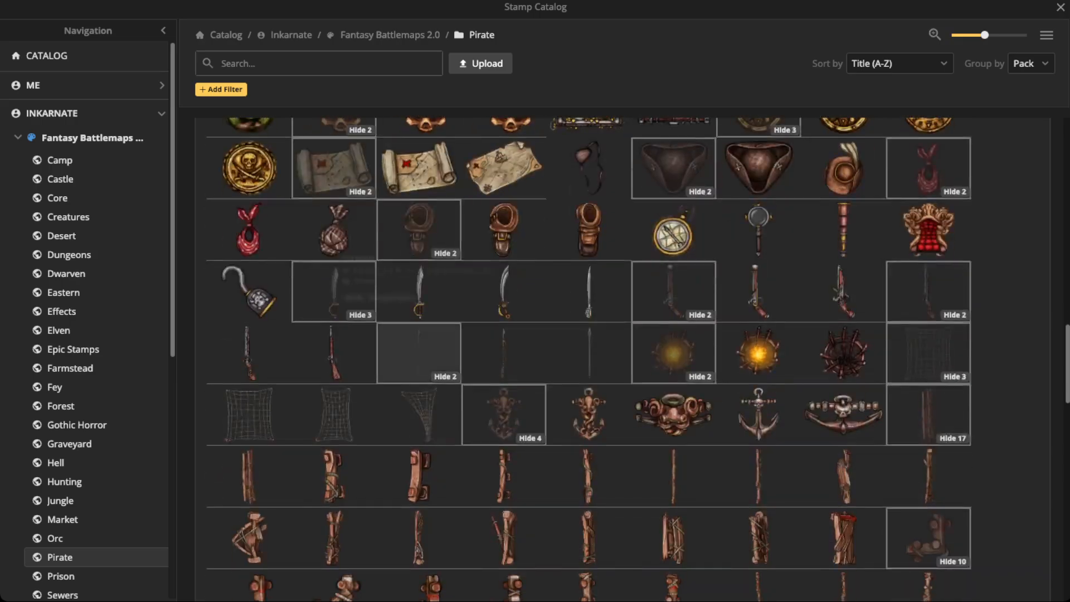
{"action": "left_click", "coordinate": [335, 354]}
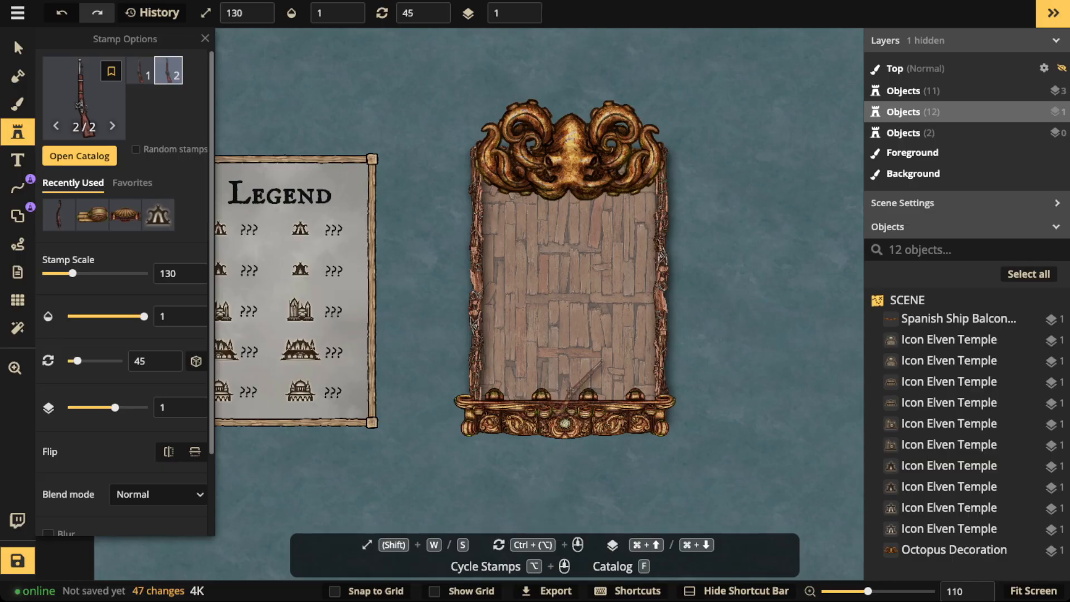
{"action": "key", "text": "w"}
{"action": "key", "text": "w"}
{"action": "key", "text": "w"}
{"action": "key", "text": "w"}
{"action": "key", "text": "w"}
{"action": "key", "text": "w"}
{"action": "key", "text": "w"}
{"action": "key", "text": "w"}
{"action": "key", "text": "w"}
{"action": "key", "text": "w"}
{"action": "key", "text": "w"}
{"action": "key", "text": "w"}
{"action": "key", "text": "w"}
{"action": "key", "text": "w"}
{"action": "key", "text": "w"}
{"action": "key", "text": "w"}
{"action": "key", "text": "w"}
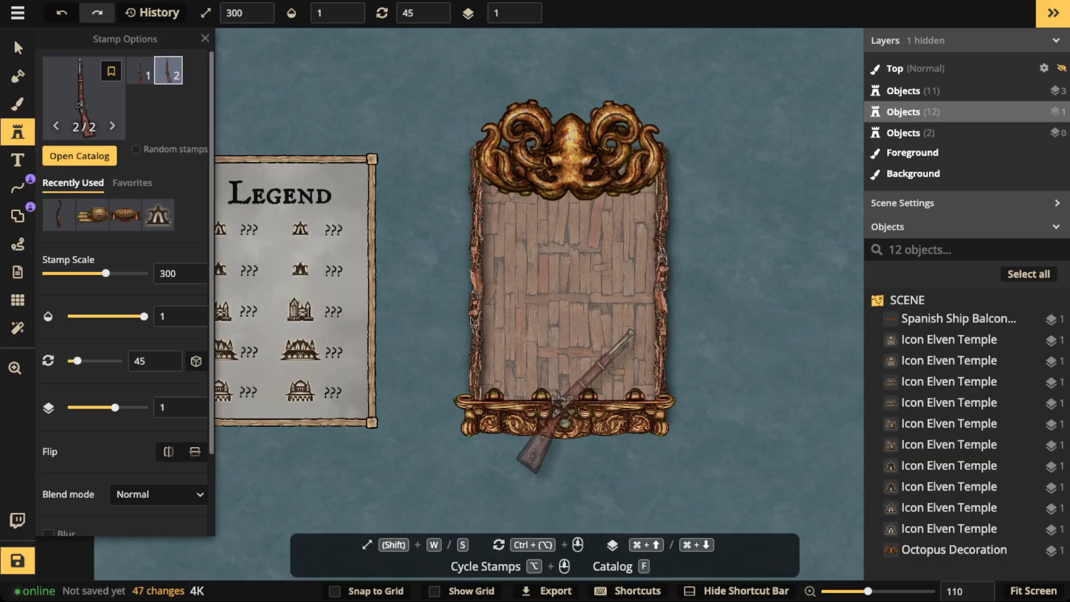
{"action": "scroll", "coordinate": [578, 400], "scroll_direction": "up", "scroll_amount": 2}
{"action": "scroll", "coordinate": [578, 400], "scroll_direction": "down", "scroll_amount": 1}
{"action": "scroll", "coordinate": [578, 401], "scroll_direction": "up", "scroll_amount": 1}
{"action": "left_click", "coordinate": [579, 410]}
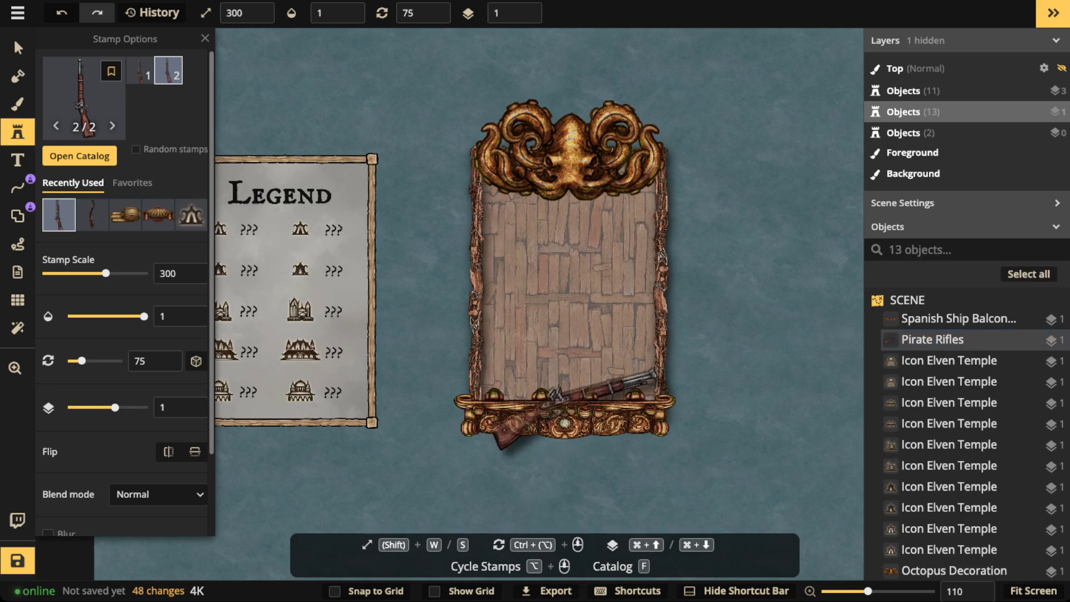
Raise the rifle to layer 3 and duplicate it.
{"action": "left_click", "coordinate": [17, 47]}
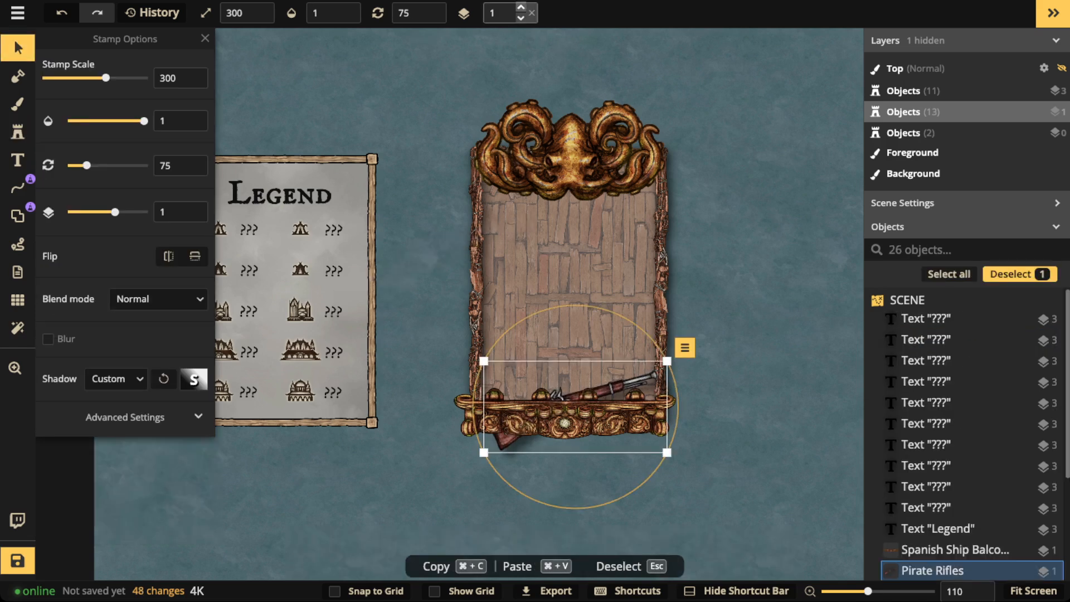
{"action": "double_click", "coordinate": [521, 7]}
{"action": "key", "text": "super+c"}
{"action": "key", "text": "super+v"}
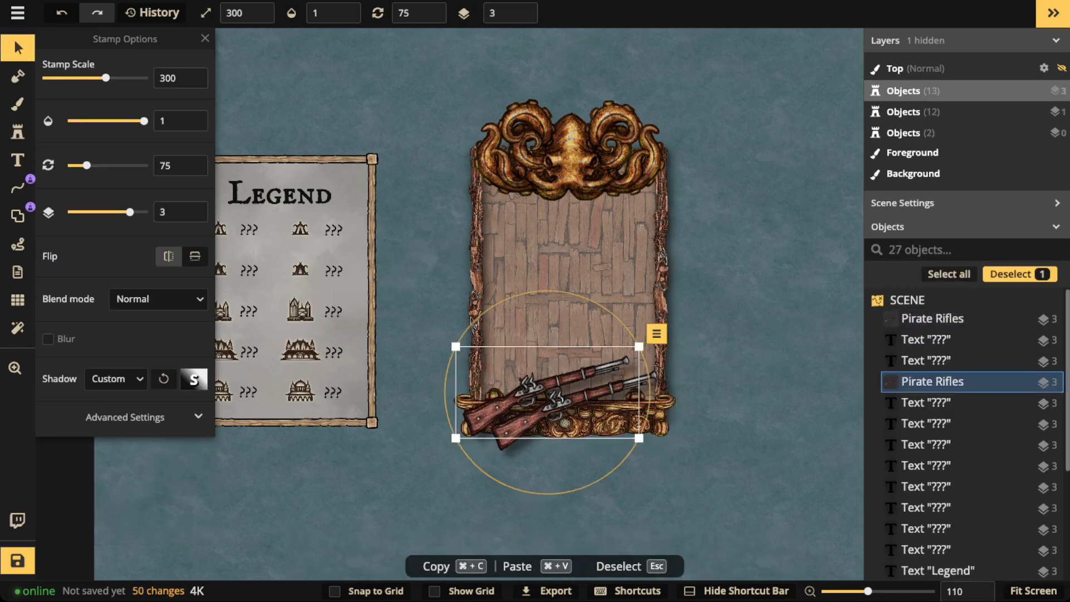
Flip the rifle copy horizontally, rotate it to 285 and cross it over the first rifle on the balcony.
{"action": "left_click", "coordinate": [168, 256]}
{"action": "scroll", "coordinate": [563, 412], "scroll_direction": "down", "scroll_amount": 9}
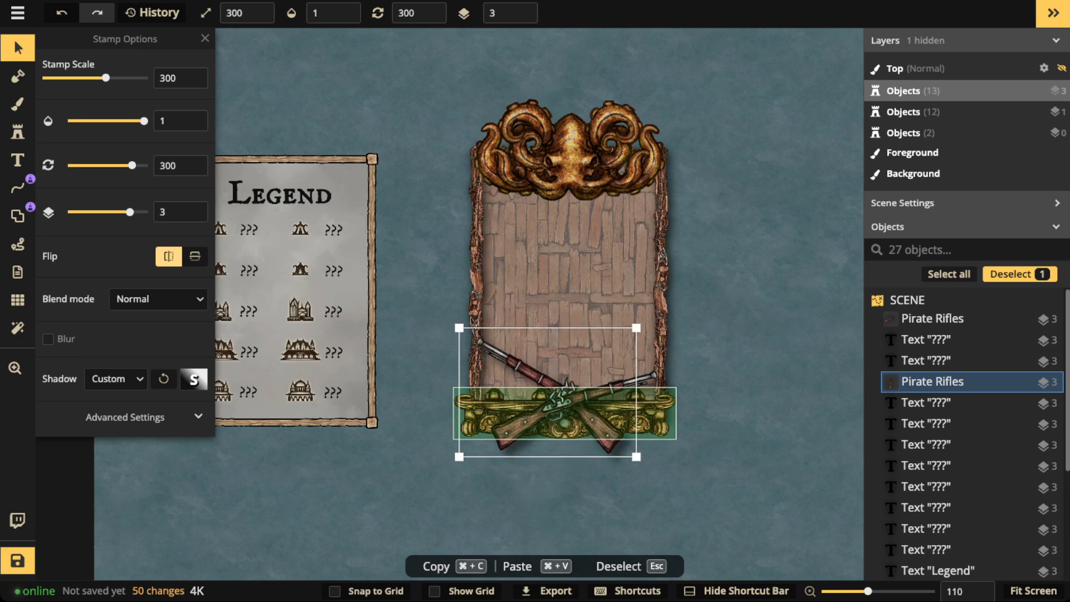
{"action": "scroll", "coordinate": [563, 412], "scroll_direction": "down", "scroll_amount": 1}
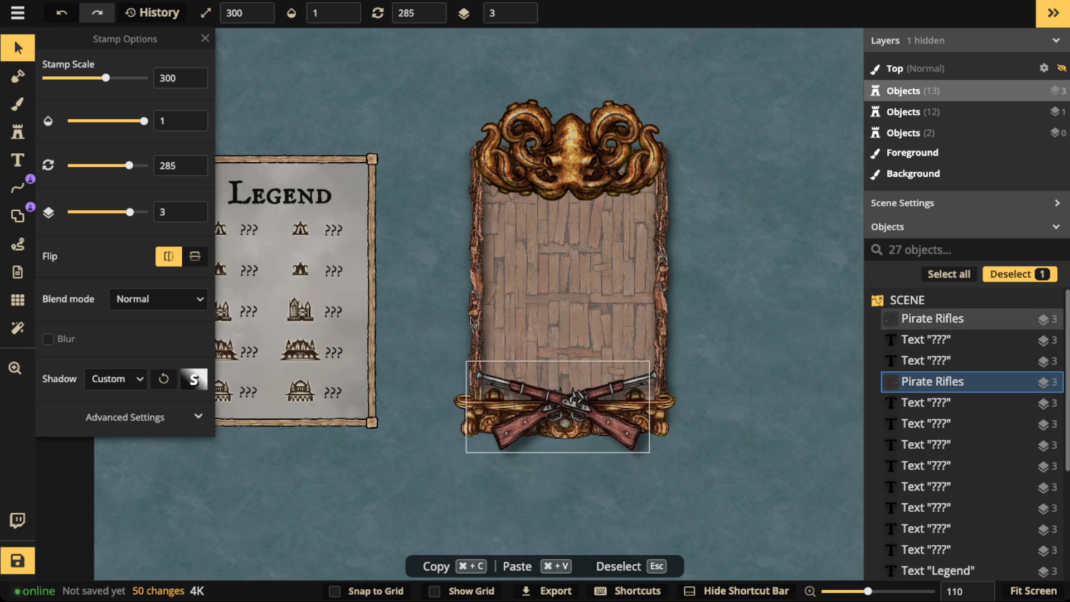
{"action": "key", "text": "Escape"}
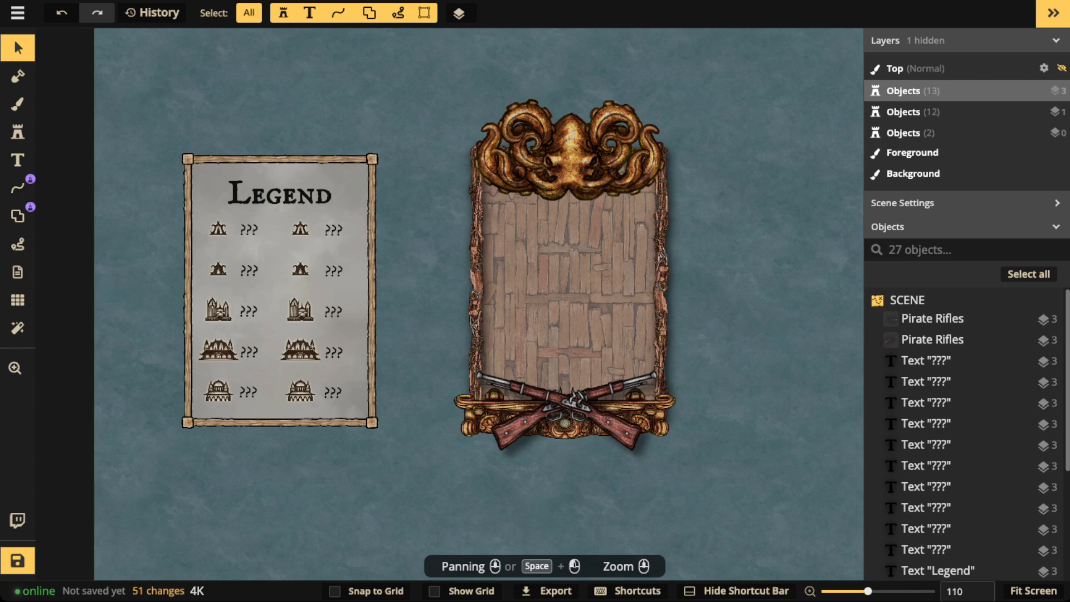
Move the octopus decoration slightly up and both crossed rifles slightly down to free more panel space.
{"action": "left_click_drag", "start_coordinate": [569, 154], "coordinate": [568, 149]}
{"action": "left_click", "coordinate": [558, 405]}
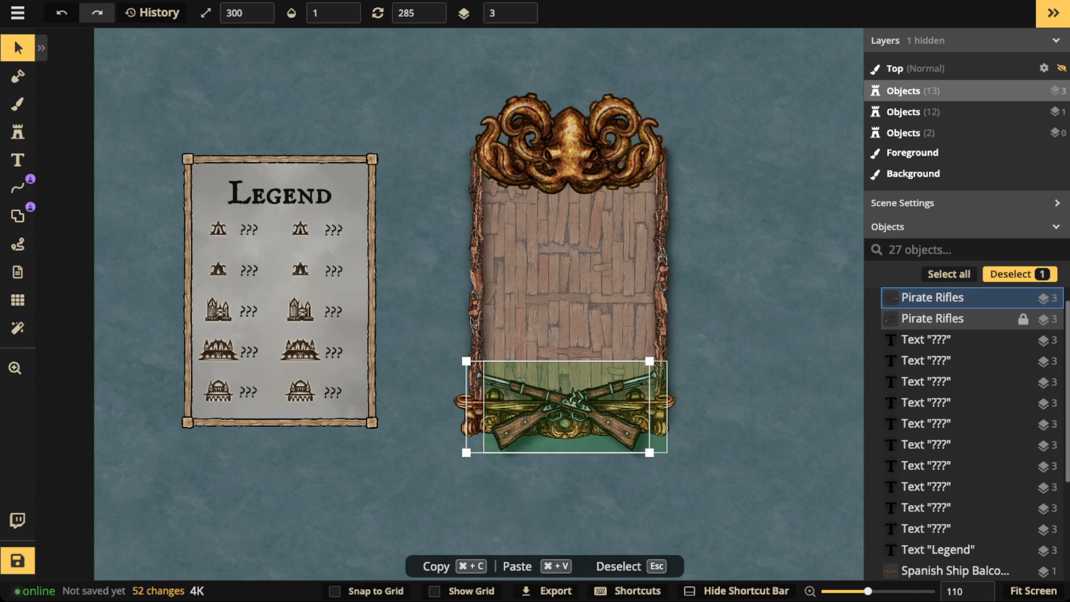
{"action": "left_click", "coordinate": [933, 318], "text": "shift"}
{"action": "left_click_drag", "start_coordinate": [568, 404], "coordinate": [568, 410]}
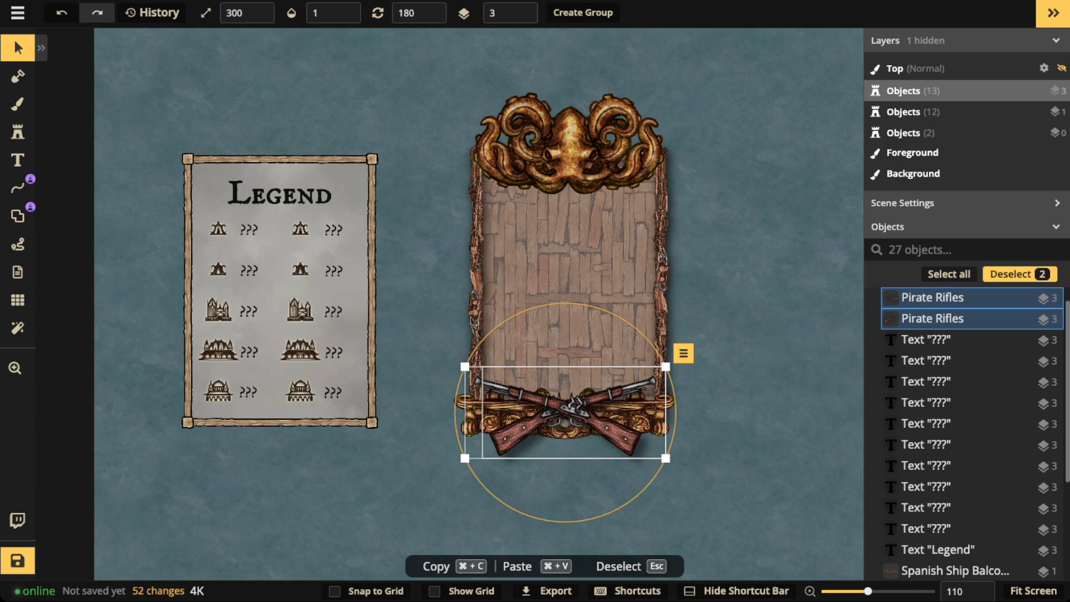
{"action": "left_click", "coordinate": [569, 152]}
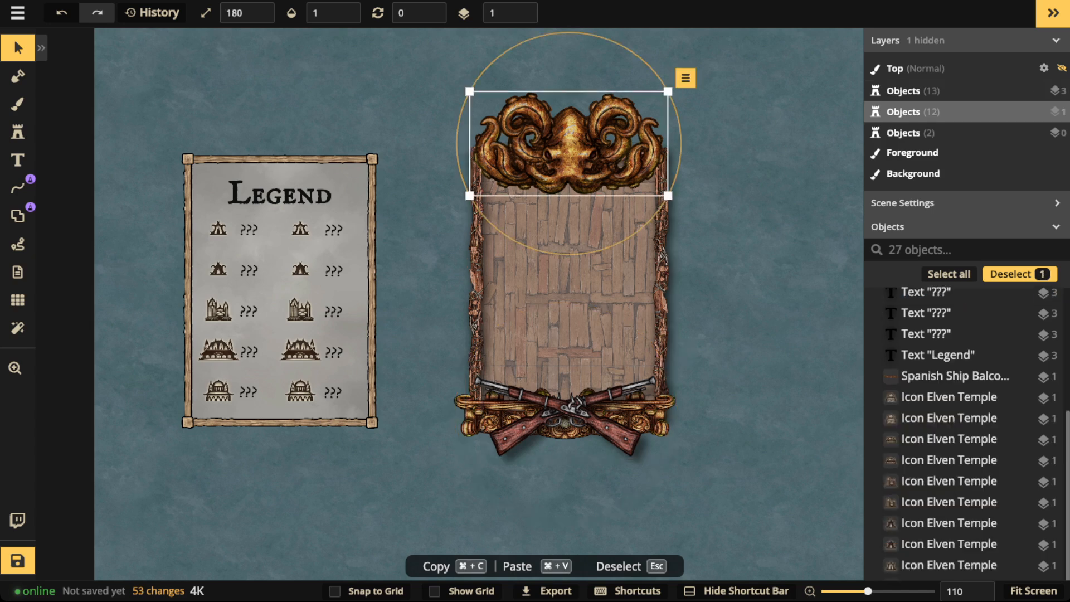
{"action": "left_click", "coordinate": [279, 291]}
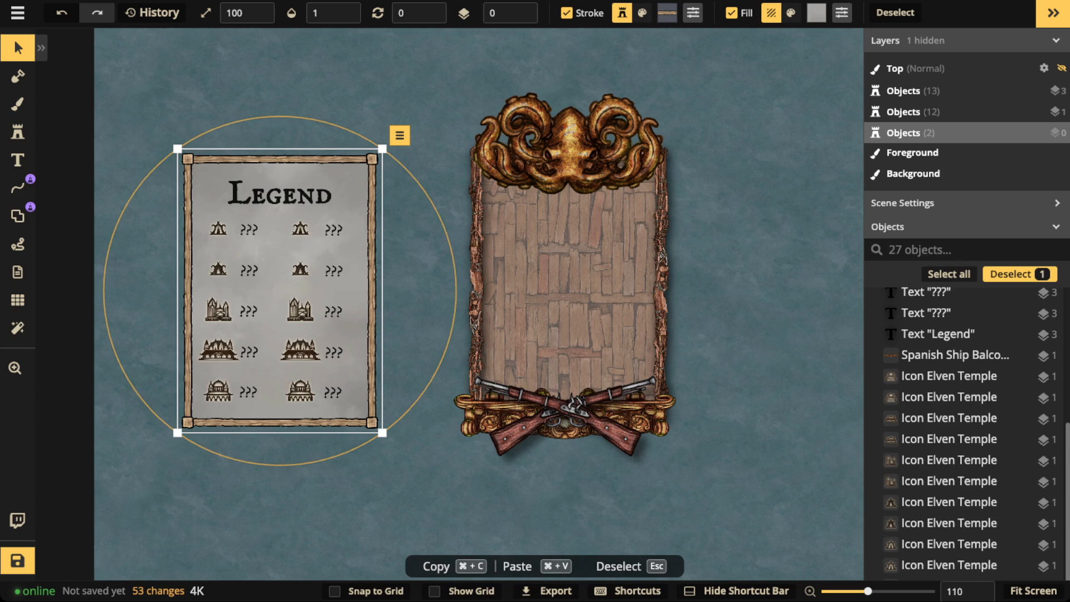
{"action": "left_click", "coordinate": [502, 232]}
{"action": "scroll", "coordinate": [502, 232], "scroll_direction": "down", "scroll_amount": 1}
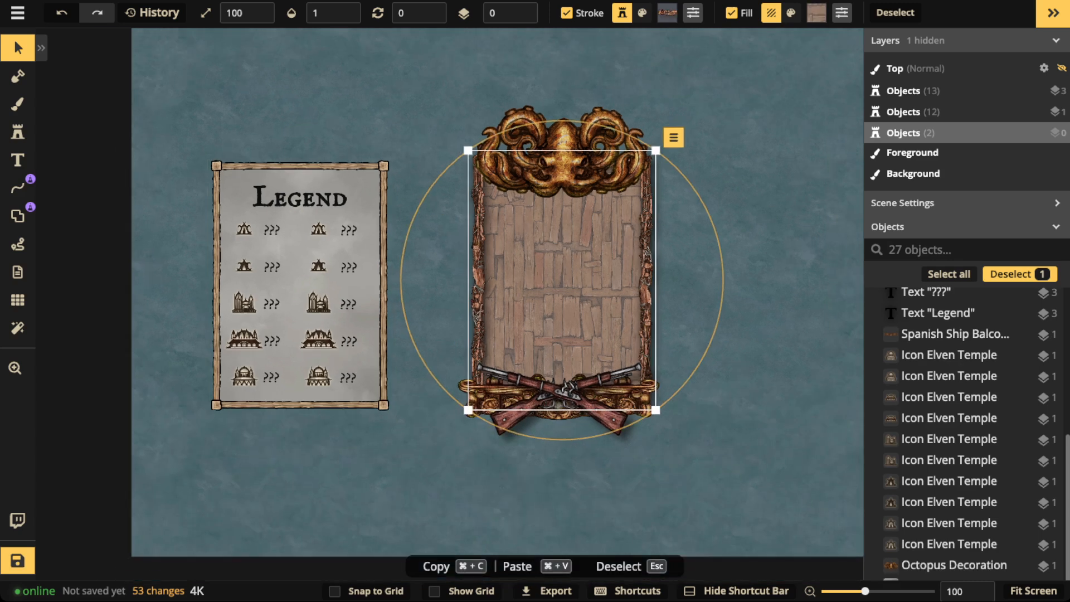
{"action": "left_click", "coordinate": [300, 248]}
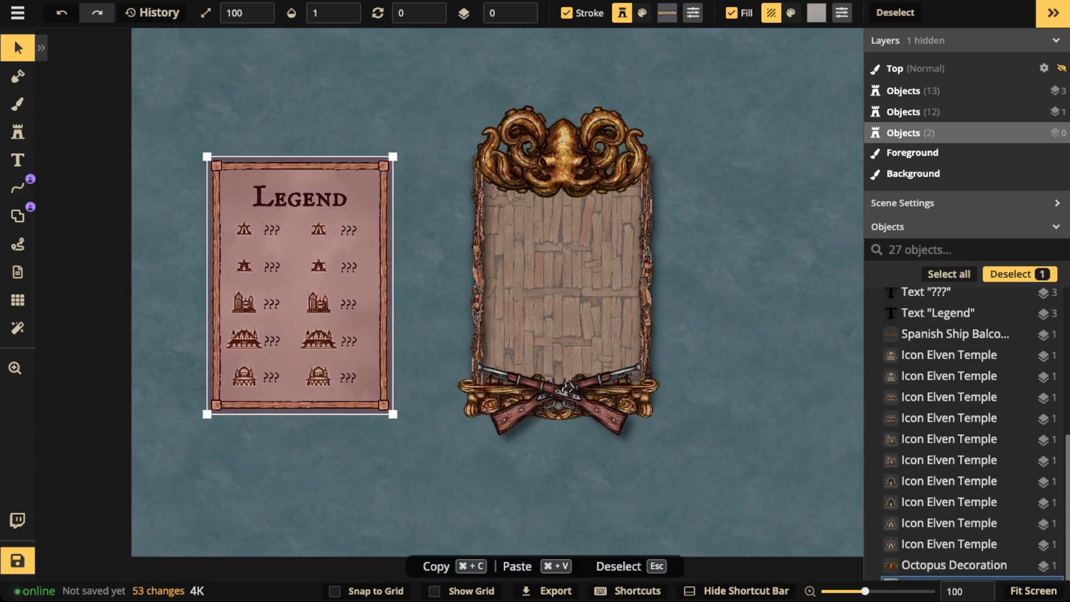
Duplicate the legend's title, icons and labels beside the wooden panel and delete the copy's bottom icon row.
{"action": "key", "text": "Escape"}
{"action": "left_click_drag", "start_coordinate": [226, 189], "coordinate": [372, 403]}
{"action": "key", "text": "super+c"}
{"action": "key", "text": "super+v"}
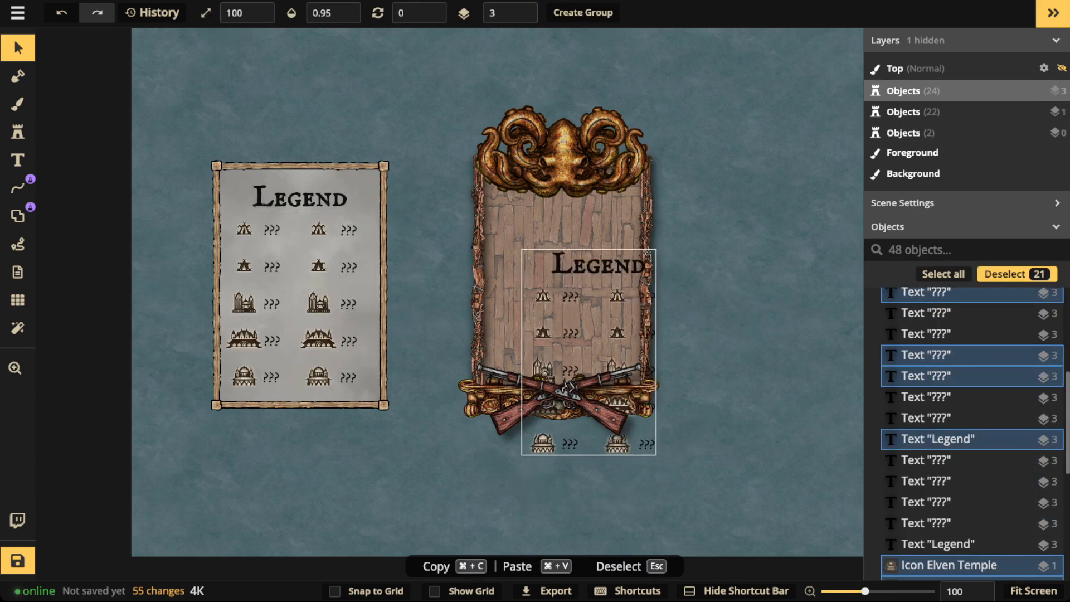
{"action": "left_click_drag", "start_coordinate": [556, 302], "coordinate": [733, 389]}
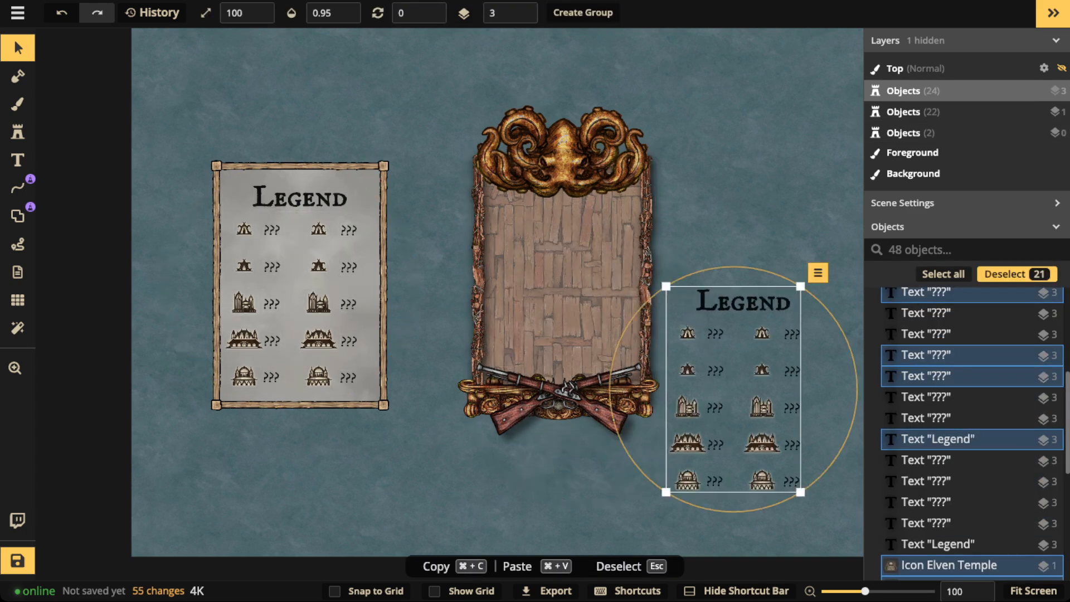
{"action": "key", "text": "Escape"}
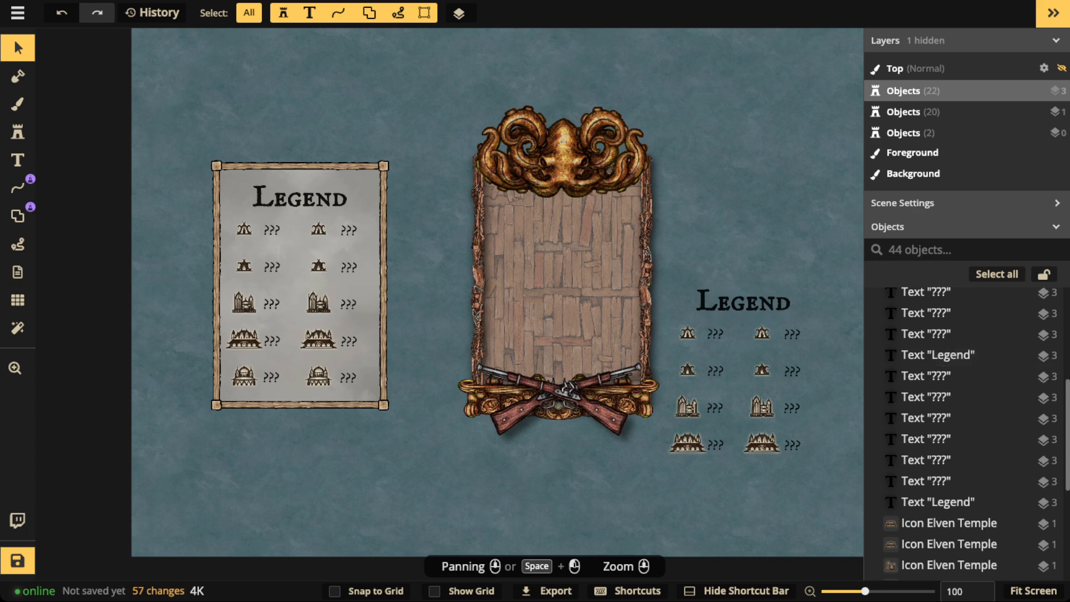
Move the copied title and four icon rows onto the wooden panel and nudge the title just below the octopus.
{"action": "left_click_drag", "start_coordinate": [680, 262], "coordinate": [808, 440]}
{"action": "left_click_drag", "start_coordinate": [764, 407], "coordinate": [589, 315]}
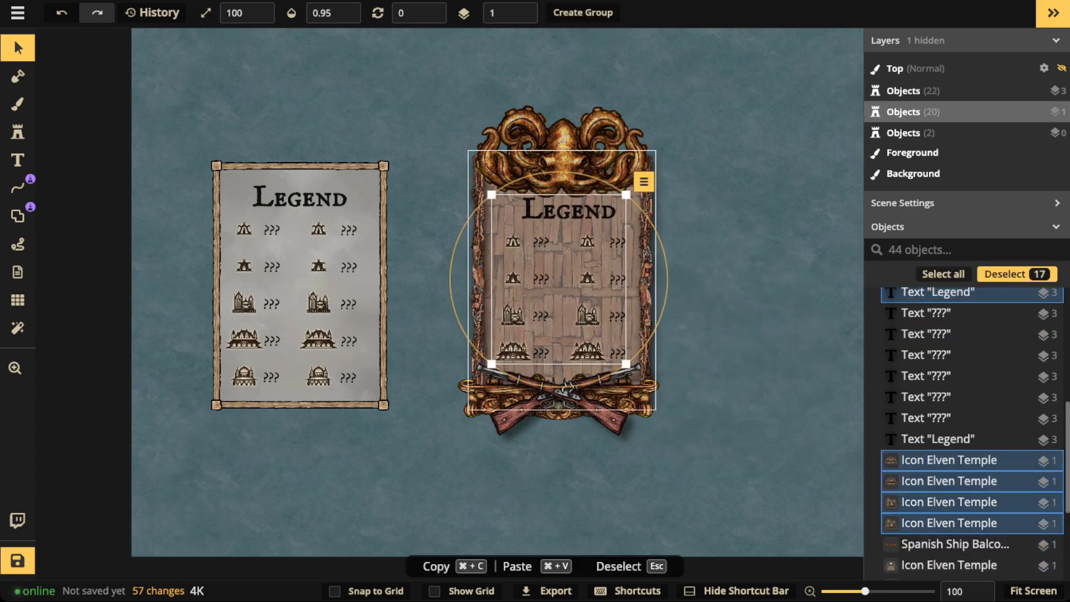
{"action": "left_click", "coordinate": [577, 213]}
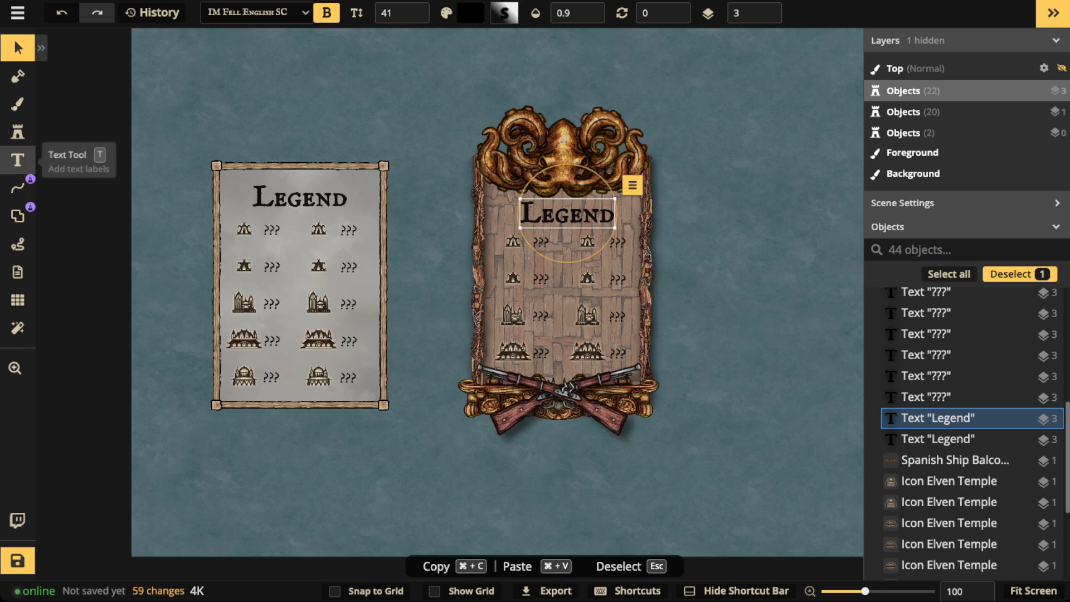
Set the Text tool's font to Pirata One.
{"action": "left_click", "coordinate": [17, 160]}
{"action": "left_click", "coordinate": [127, 127]}
{"action": "scroll", "coordinate": [114, 274], "scroll_direction": "down", "scroll_amount": 2}
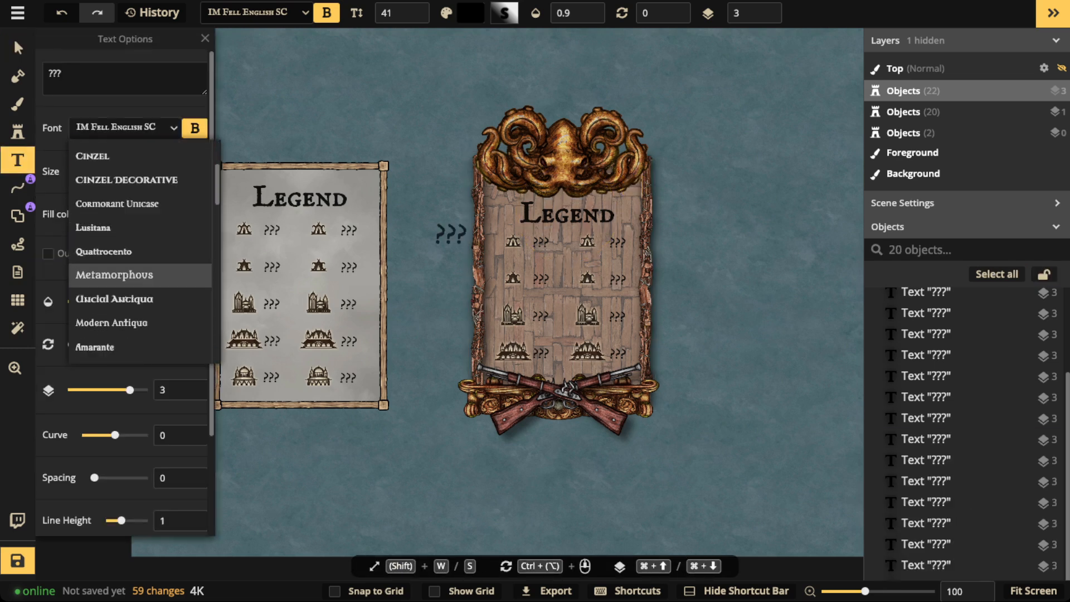
{"action": "scroll", "coordinate": [114, 268], "scroll_direction": "down", "scroll_amount": 7}
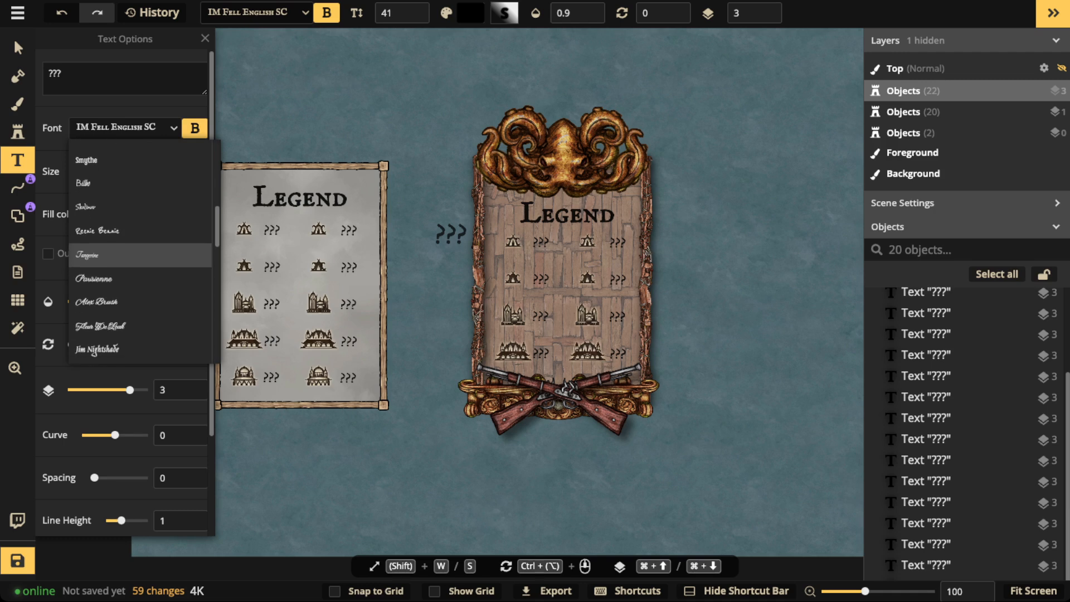
{"action": "scroll", "coordinate": [114, 268], "scroll_direction": "down", "scroll_amount": 3}
{"action": "left_click", "coordinate": [115, 308]}
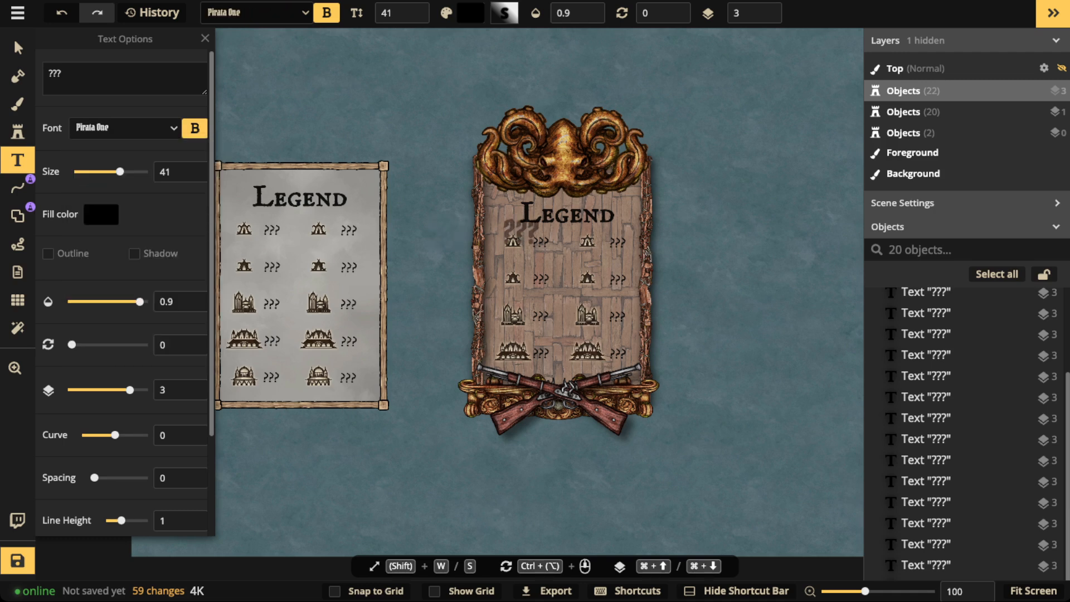
Change the font of the wooden panel's Legend title to Pirata One and nudge the title slightly down.
{"action": "left_click", "coordinate": [18, 48]}
{"action": "left_click", "coordinate": [568, 213]}
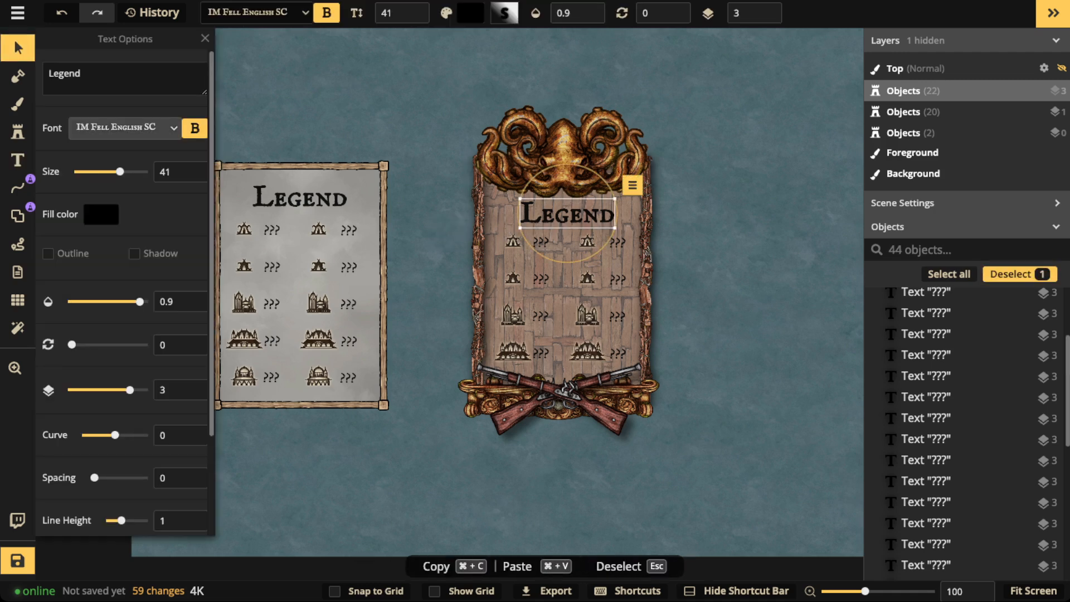
{"action": "left_click", "coordinate": [126, 128]}
{"action": "scroll", "coordinate": [126, 296], "scroll_direction": "down", "scroll_amount": 15}
{"action": "scroll", "coordinate": [125, 295], "scroll_direction": "up", "scroll_amount": 7}
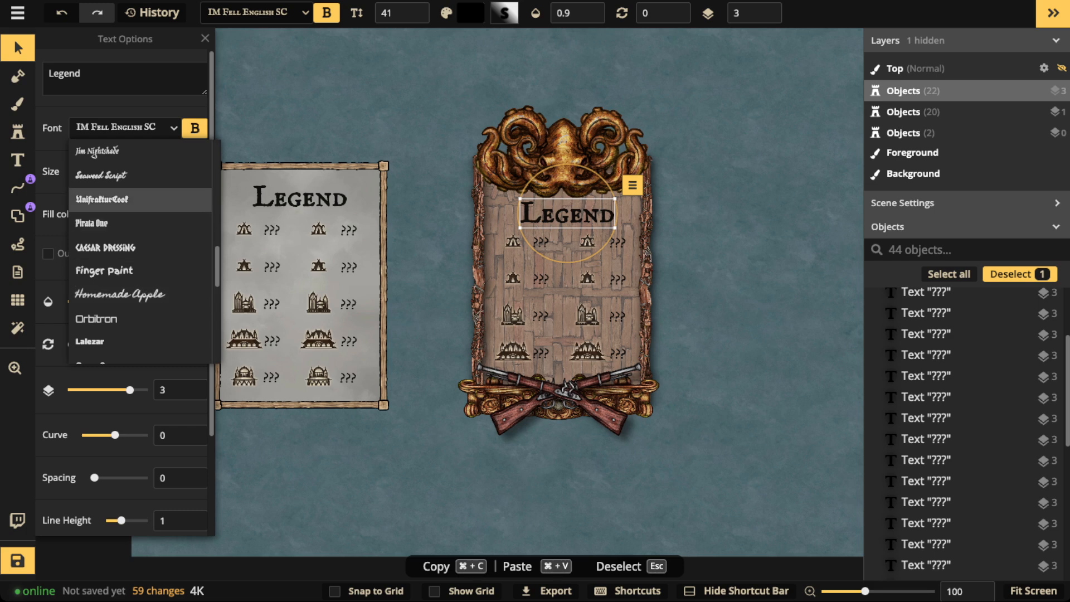
{"action": "left_click", "coordinate": [111, 223]}
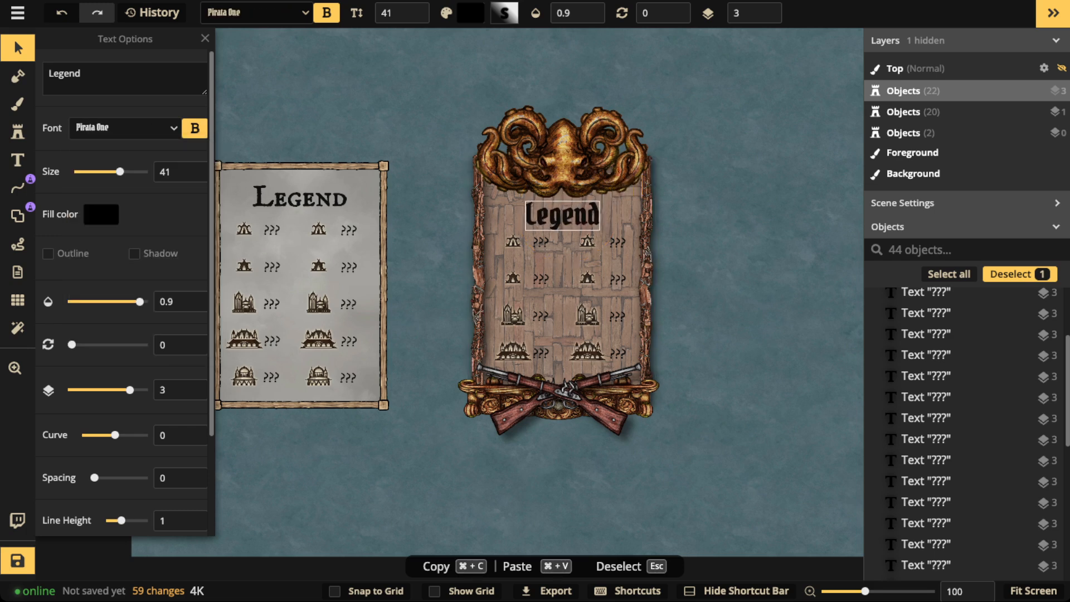
{"action": "scroll", "coordinate": [562, 214], "scroll_direction": "up", "scroll_amount": 3}
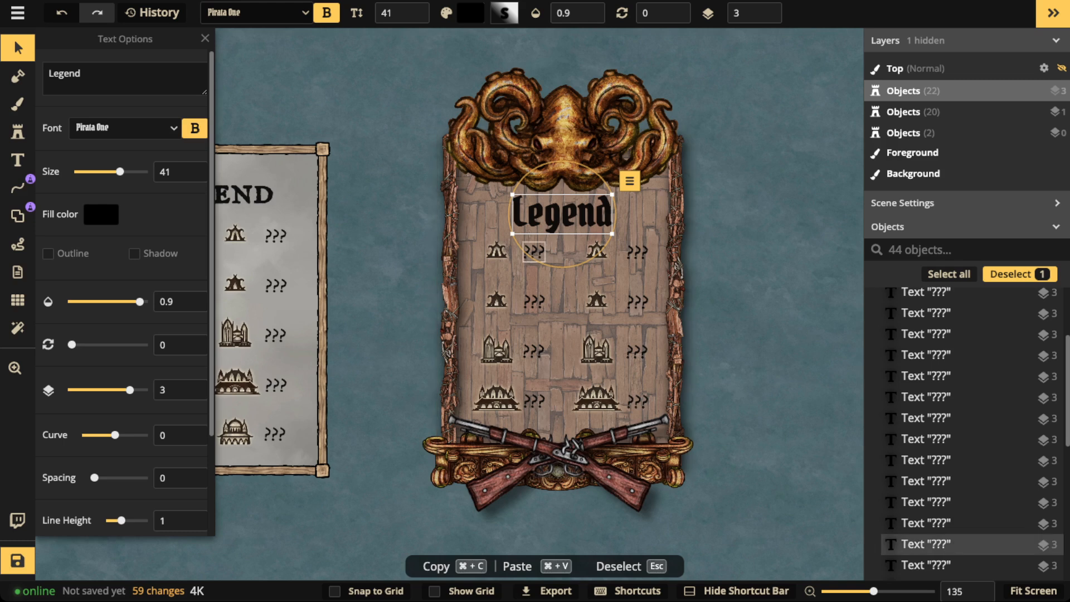
{"action": "key", "text": "Down"}
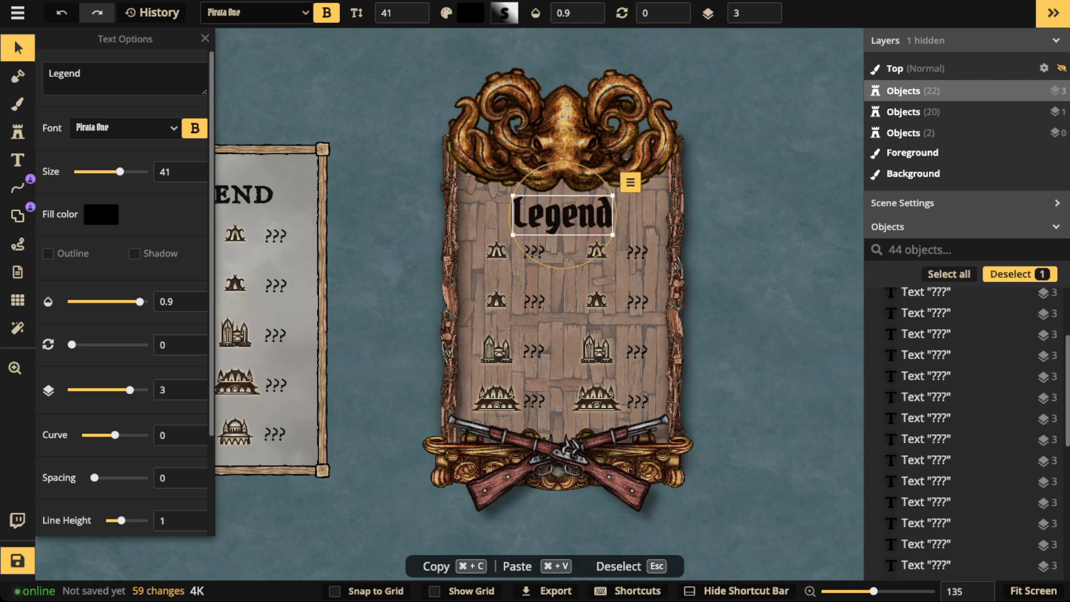
Select all eight ??? labels on the wooden panel together with its title and fill them with bright green 77ff00.
{"action": "left_click", "coordinate": [926, 544], "text": "shift"}
{"action": "left_click", "coordinate": [926, 522], "text": "shift"}
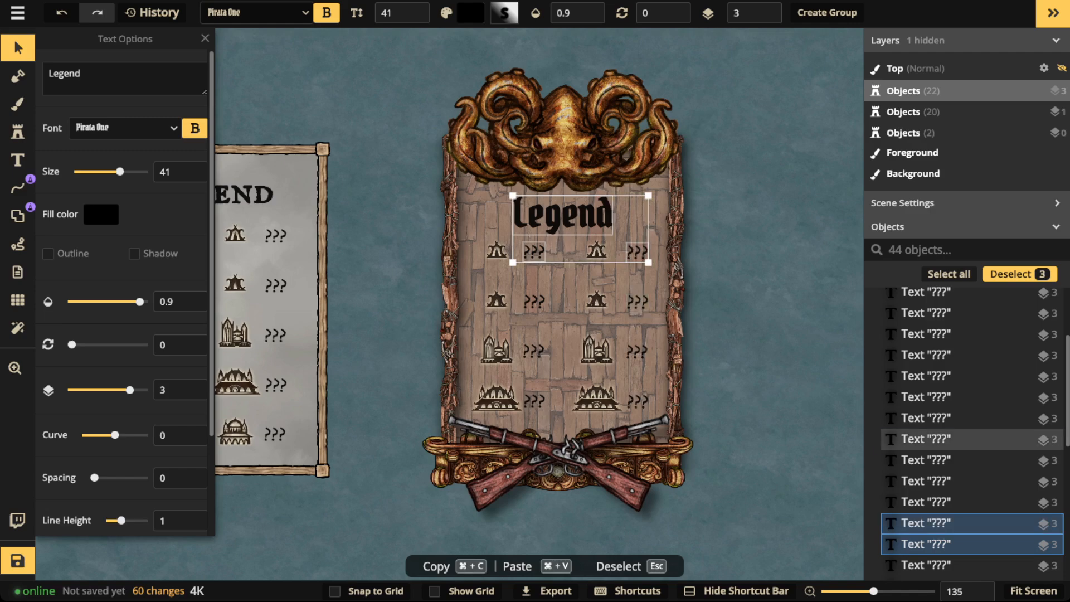
{"action": "left_click", "coordinate": [637, 301], "text": "shift"}
{"action": "left_click", "coordinate": [637, 351], "text": "shift"}
{"action": "left_click", "coordinate": [637, 401], "text": "shift"}
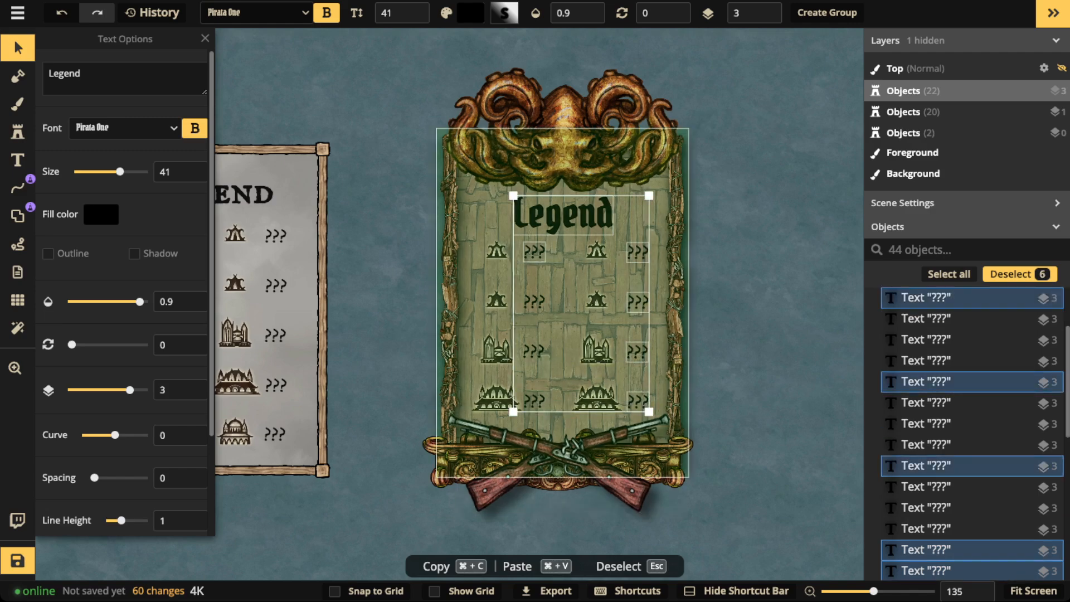
{"action": "left_click", "coordinate": [534, 351], "text": "shift"}
{"action": "left_click", "coordinate": [534, 301], "text": "shift"}
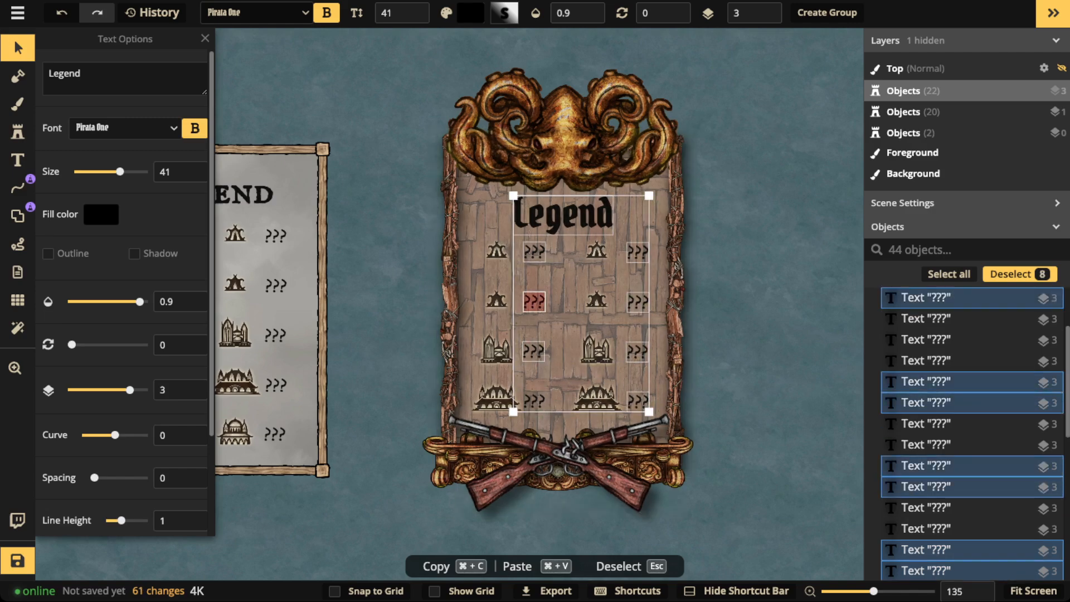
{"action": "scroll", "coordinate": [548, 303], "scroll_direction": "up", "scroll_amount": 3}
{"action": "scroll", "coordinate": [549, 237], "scroll_direction": "down", "scroll_amount": 3}
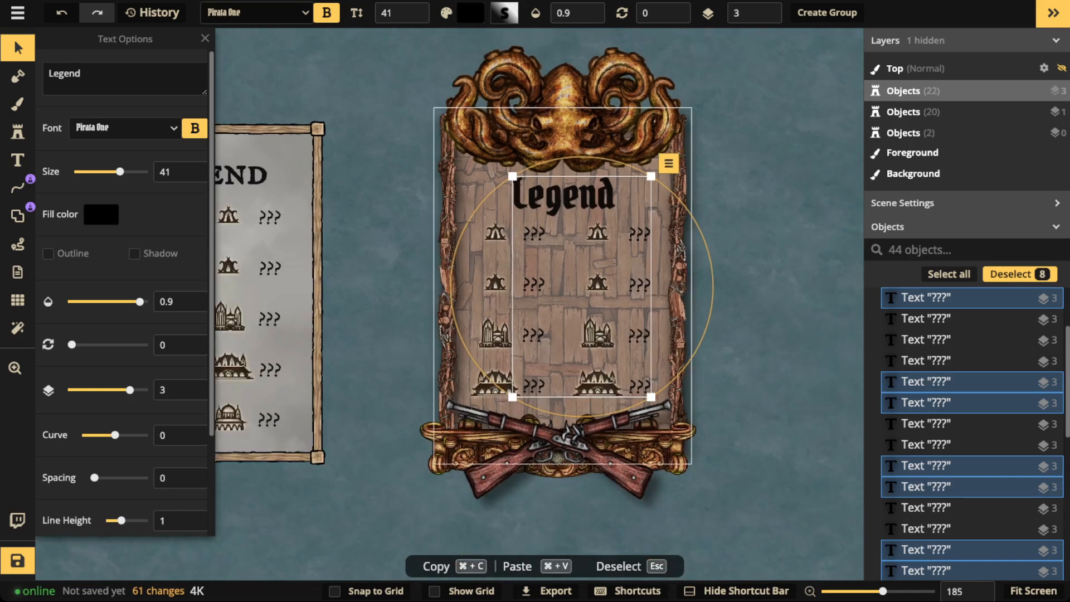
{"action": "left_click", "coordinate": [101, 215]}
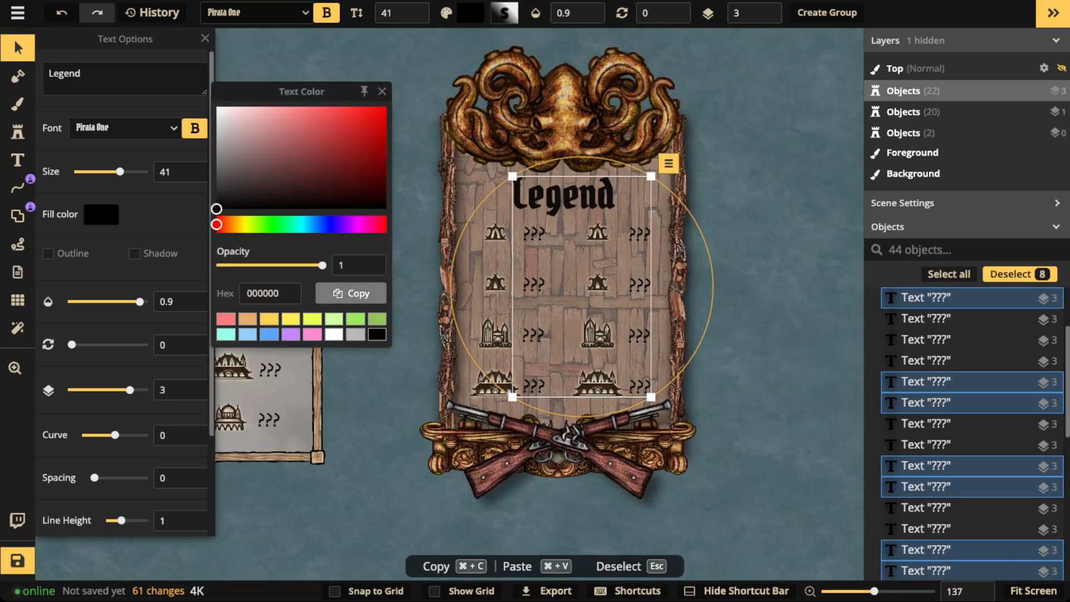
{"action": "left_click", "coordinate": [355, 318]}
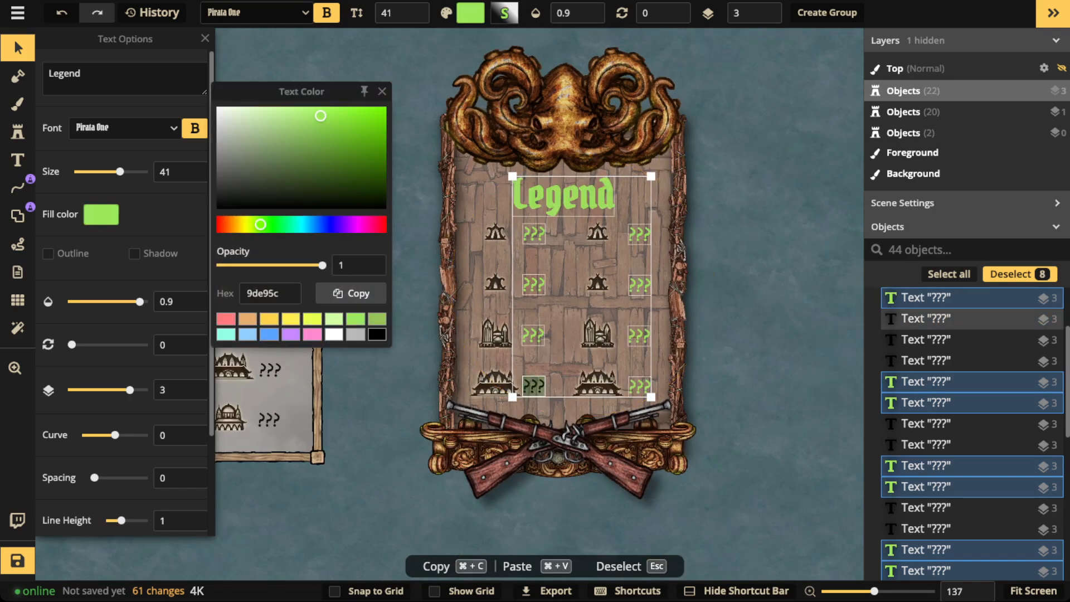
{"action": "left_click", "coordinate": [534, 386], "text": "shift"}
{"action": "left_click", "coordinate": [101, 214]}
{"action": "left_click_drag", "start_coordinate": [320, 116], "coordinate": [386, 107]}
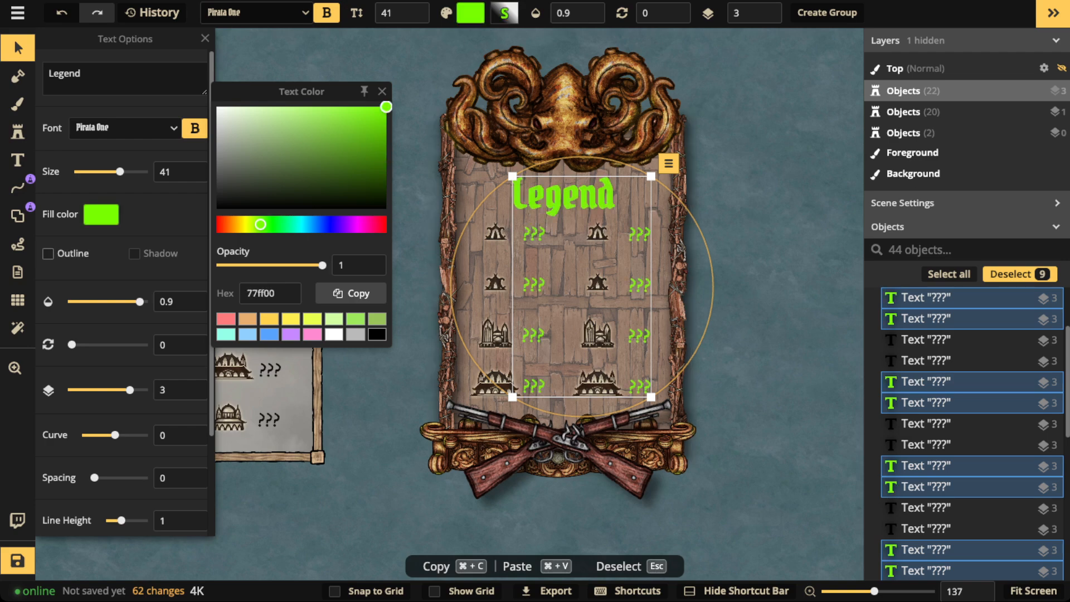
Add an outline to the green title and labels on the wooden panel and clear the selection.
{"action": "left_click", "coordinate": [48, 253]}
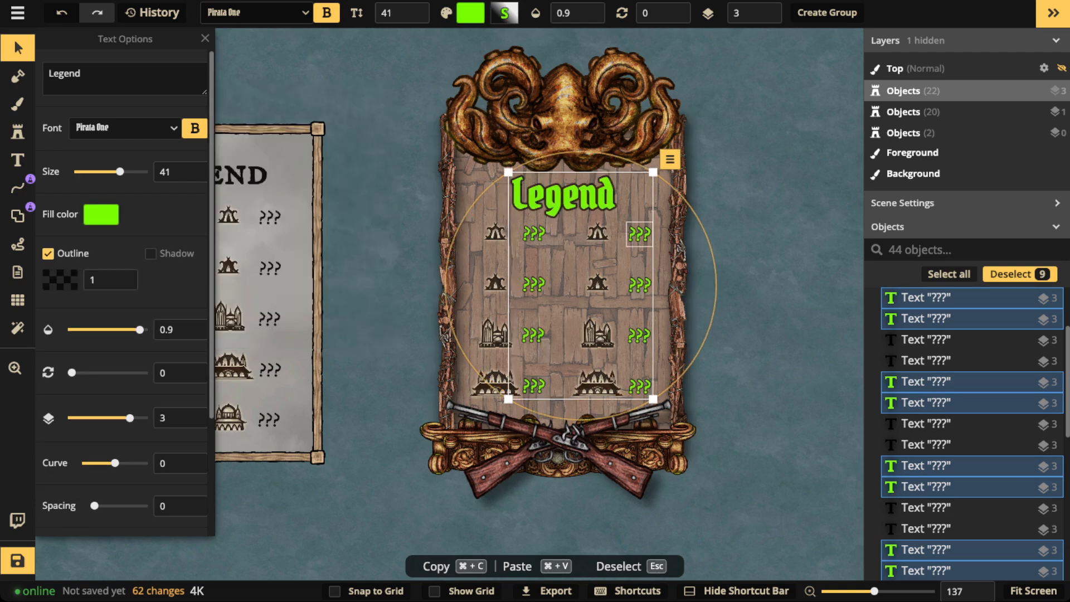
{"action": "scroll", "coordinate": [590, 240], "scroll_direction": "down", "scroll_amount": 2}
{"action": "key", "text": "Escape"}
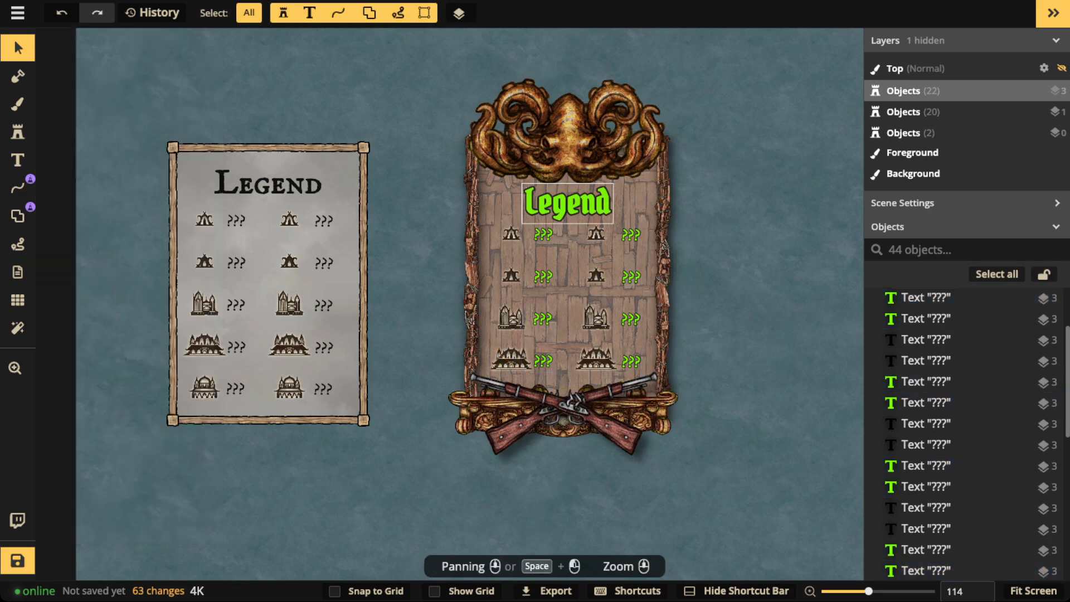
{"action": "left_click", "coordinate": [542, 234]}
{"action": "scroll", "coordinate": [542, 233], "scroll_direction": "up", "scroll_amount": 2}
{"action": "key", "text": "Escape"}
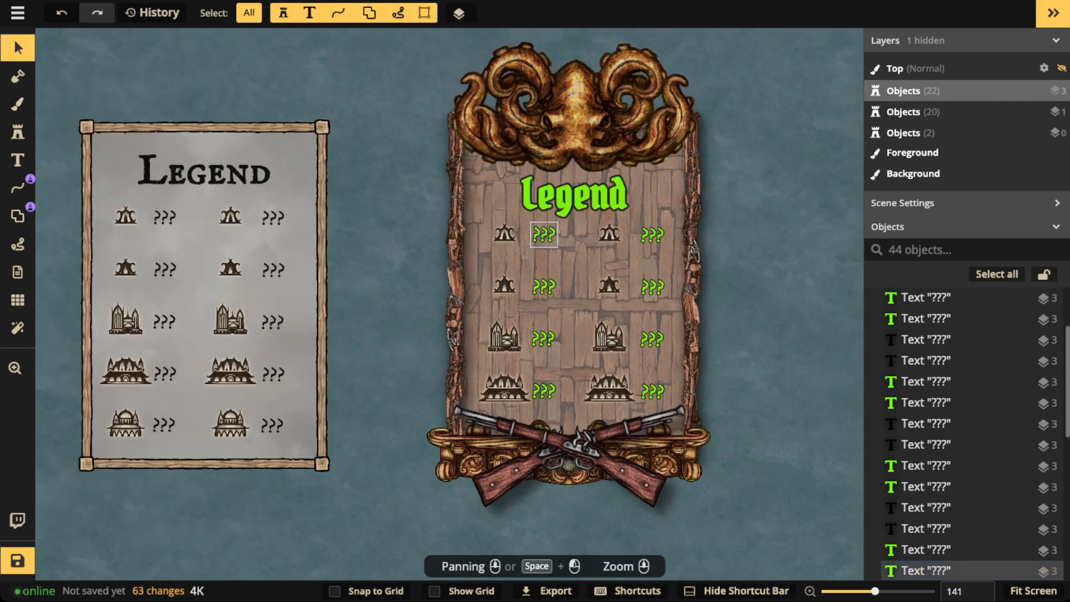
Give the wooden panel's eight icons a custom object shadow in green 9de95c with a blur of 8.6.
{"action": "left_click", "coordinate": [505, 233]}
{"action": "left_click", "coordinate": [504, 285], "text": "shift"}
{"action": "left_click", "coordinate": [505, 336], "text": "shift"}
{"action": "left_click", "coordinate": [504, 389], "text": "shift"}
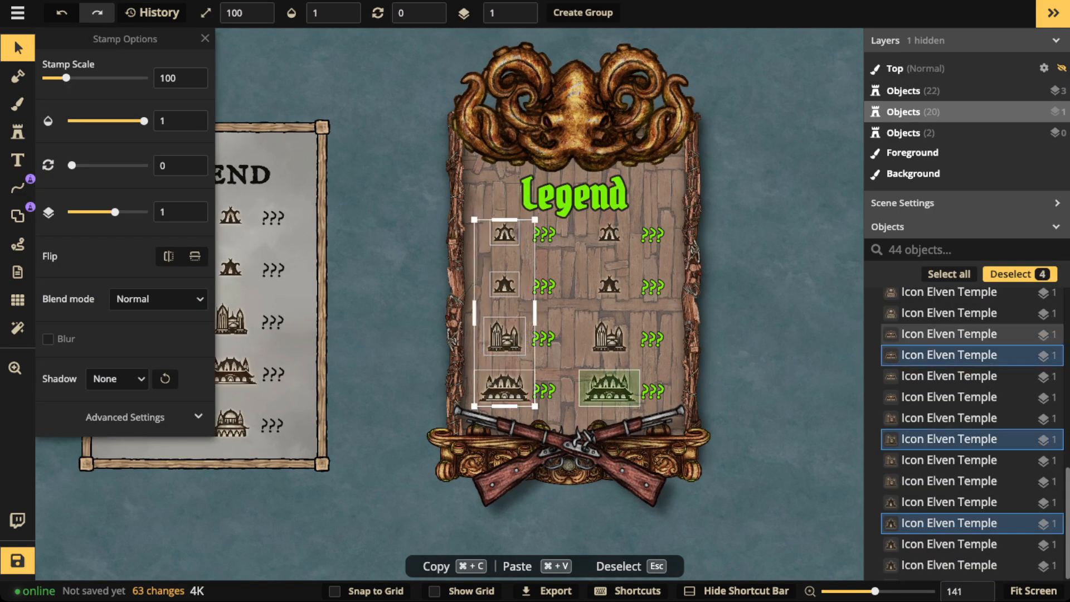
{"action": "left_click", "coordinate": [609, 389], "text": "shift"}
{"action": "left_click", "coordinate": [609, 336], "text": "shift"}
{"action": "left_click", "coordinate": [610, 285], "text": "shift"}
{"action": "left_click", "coordinate": [609, 233], "text": "shift"}
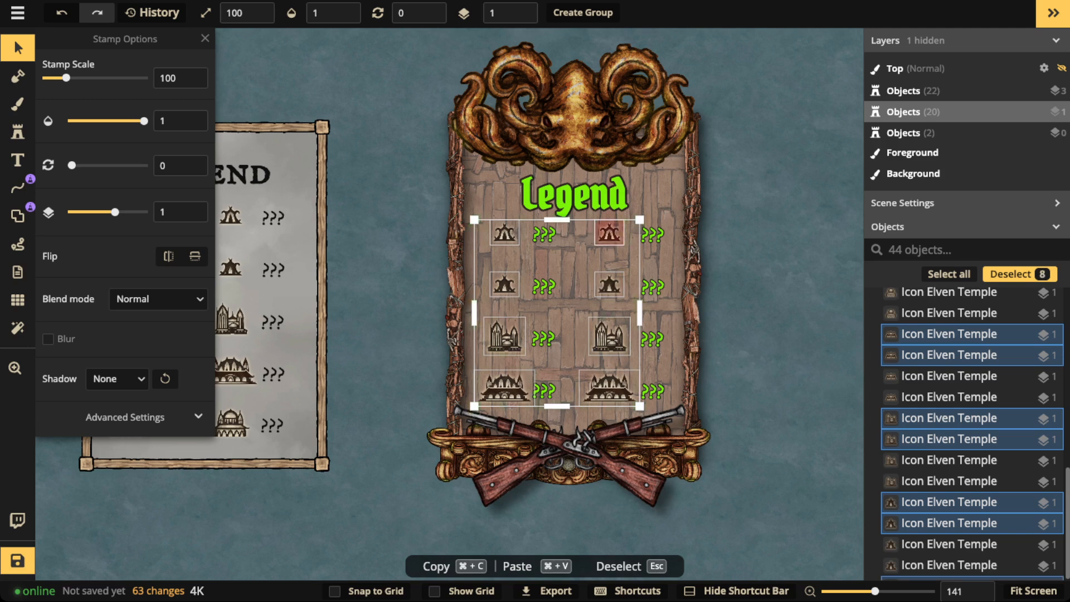
{"action": "left_click", "coordinate": [117, 378]}
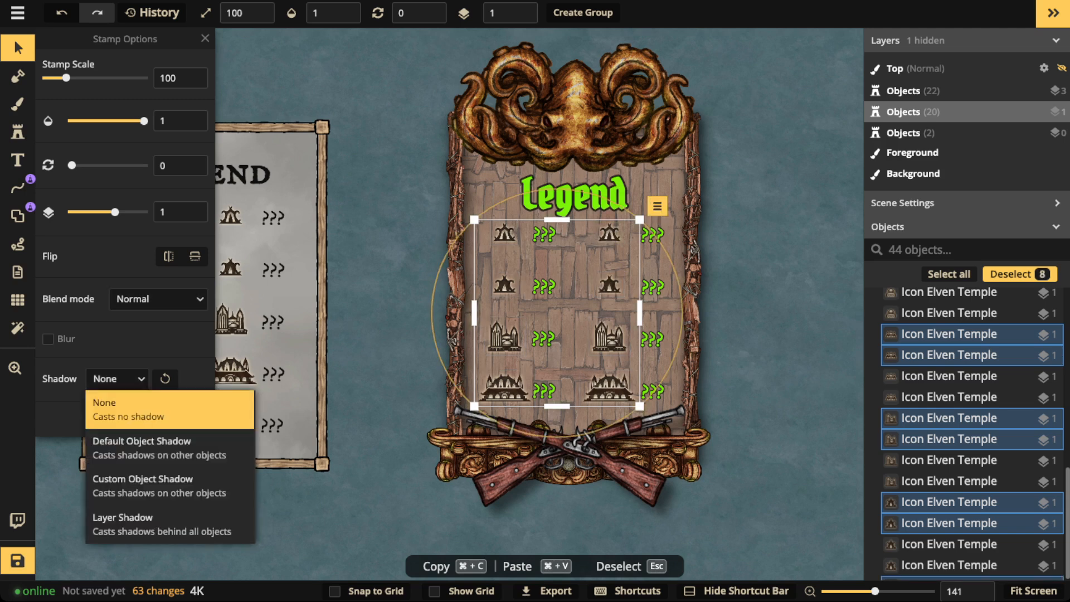
{"action": "left_click", "coordinate": [143, 477]}
{"action": "left_click", "coordinate": [194, 379]}
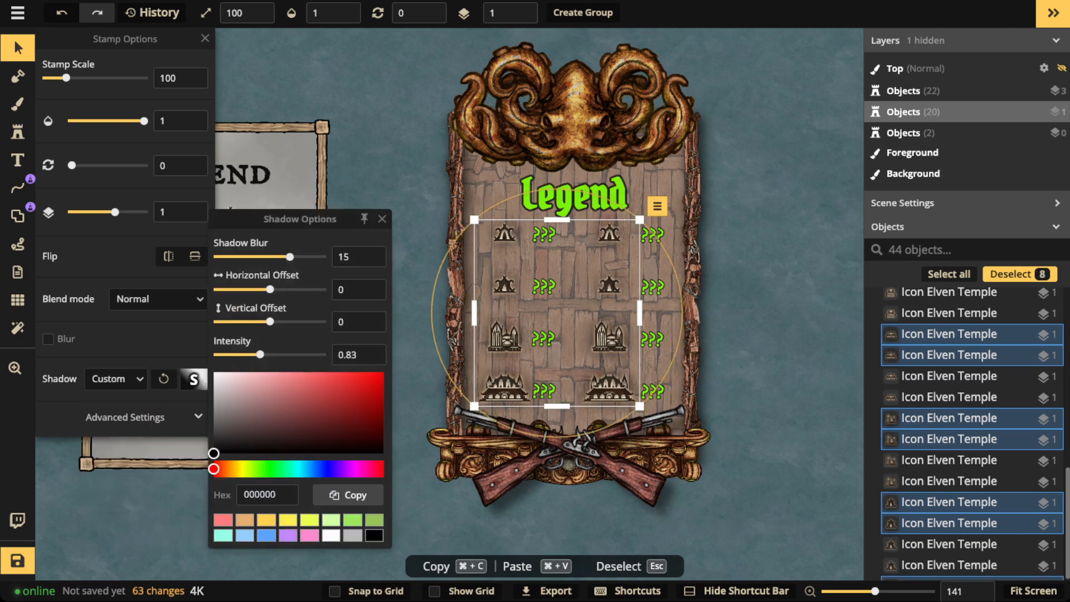
{"action": "left_click", "coordinate": [353, 521]}
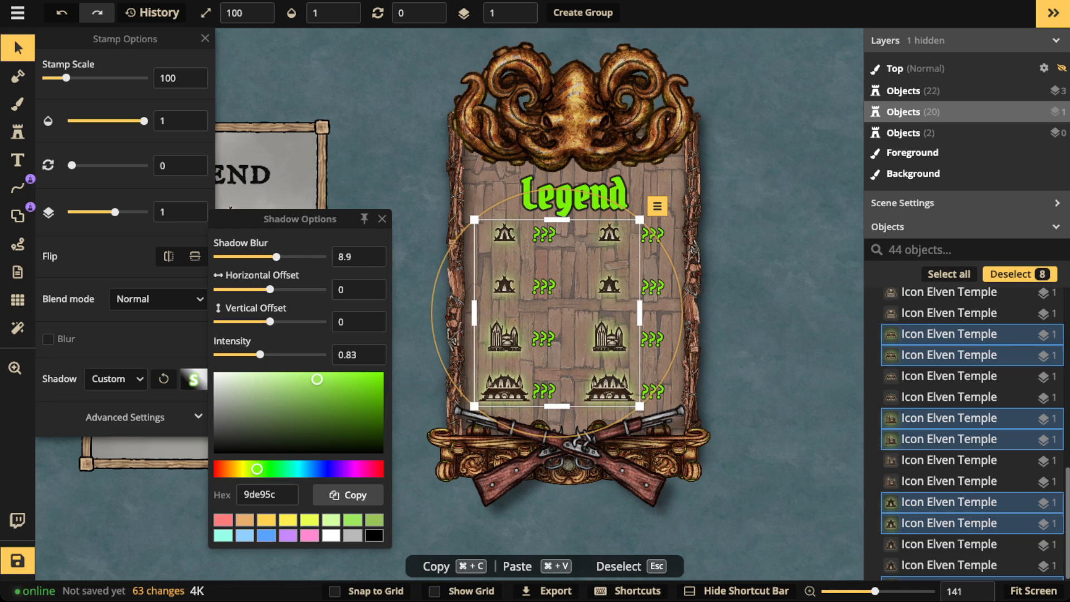
{"action": "left_click", "coordinate": [451, 210]}
Select the whole pirate legend with its decorations, icons and labels, shift it slightly and combine it into one group.
{"action": "scroll", "coordinate": [452, 211], "scroll_direction": "down", "scroll_amount": 4}
{"action": "left_click_drag", "start_coordinate": [427, 71], "coordinate": [678, 491]}
{"action": "mouse_move", "coordinate": [538, 318]}
{"action": "left_mouse_down"}
{"action": "mouse_move", "coordinate": [514, 323]}
{"action": "mouse_move", "coordinate": [532, 330]}
{"action": "left_mouse_up"}
{"action": "left_click", "coordinate": [584, 12]}
{"action": "left_click", "coordinate": [617, 349]}
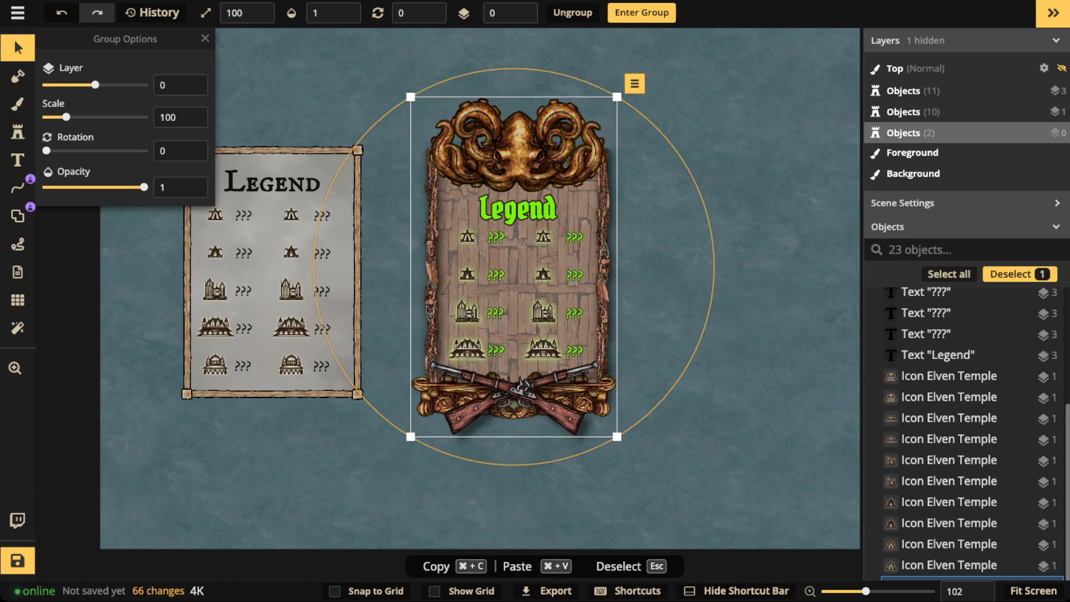
Enter the pirate legend group, examine the first tent icon's custom shadow settings and leave the group.
{"action": "double_click", "coordinate": [490, 240]}
{"action": "scroll", "coordinate": [484, 242], "scroll_direction": "up", "scroll_amount": 2}
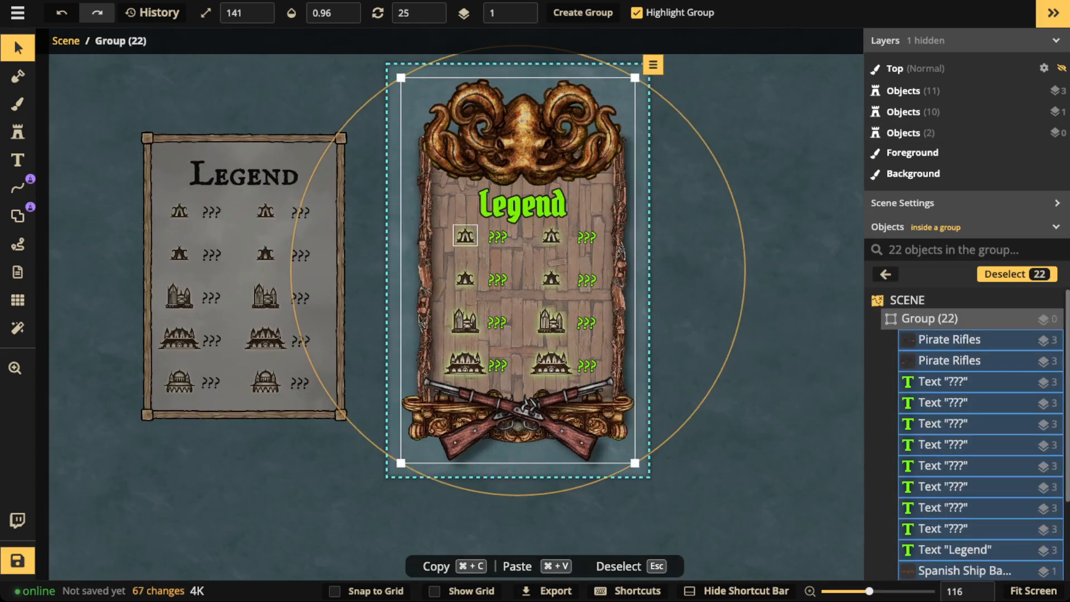
{"action": "left_click", "coordinate": [464, 235]}
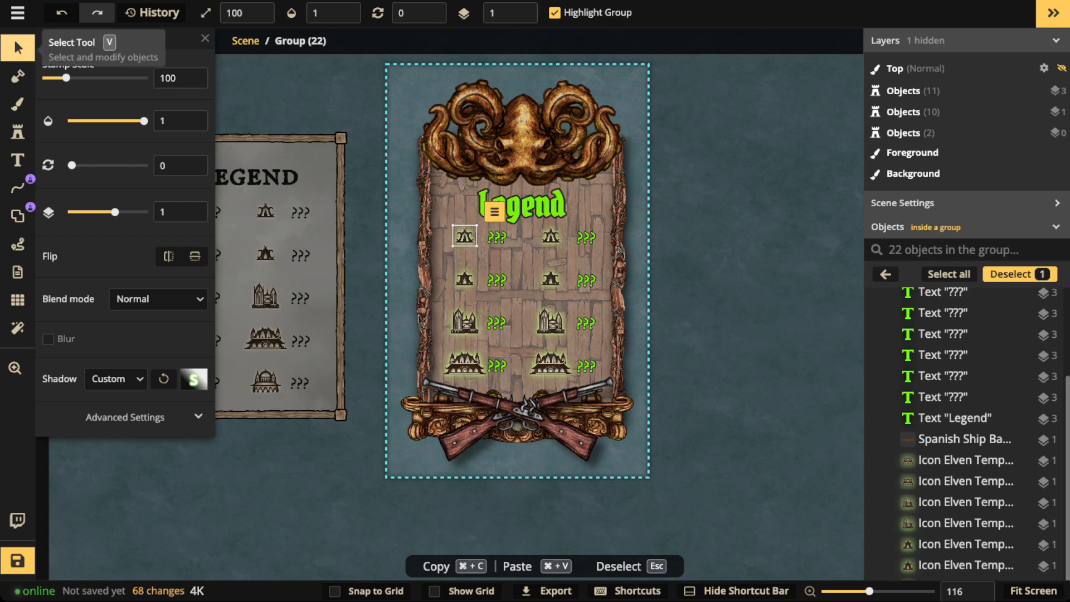
{"action": "left_click", "coordinate": [115, 378]}
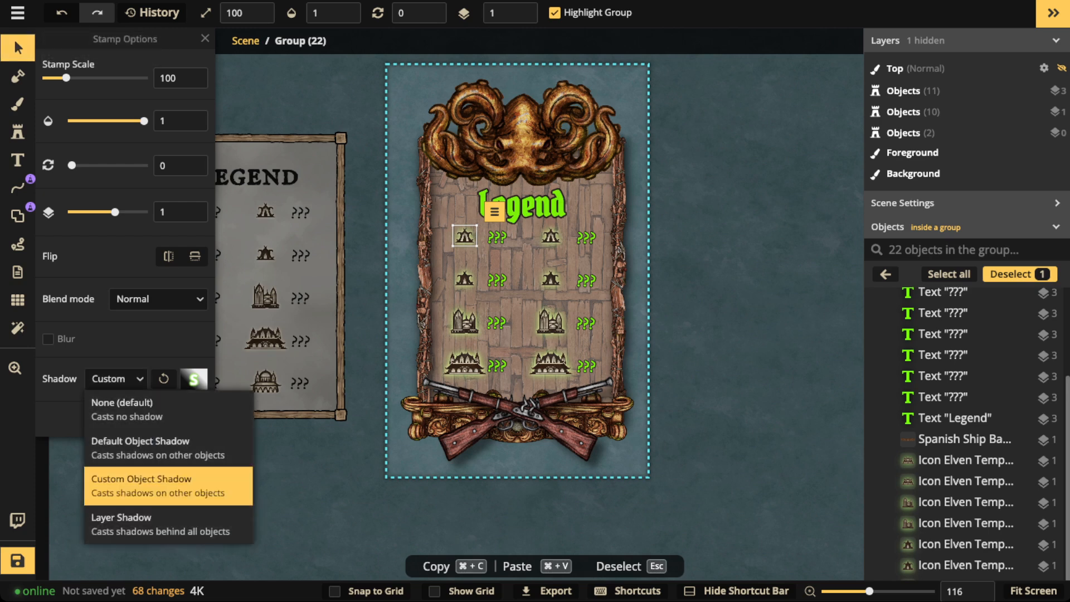
{"action": "left_click", "coordinate": [158, 301]}
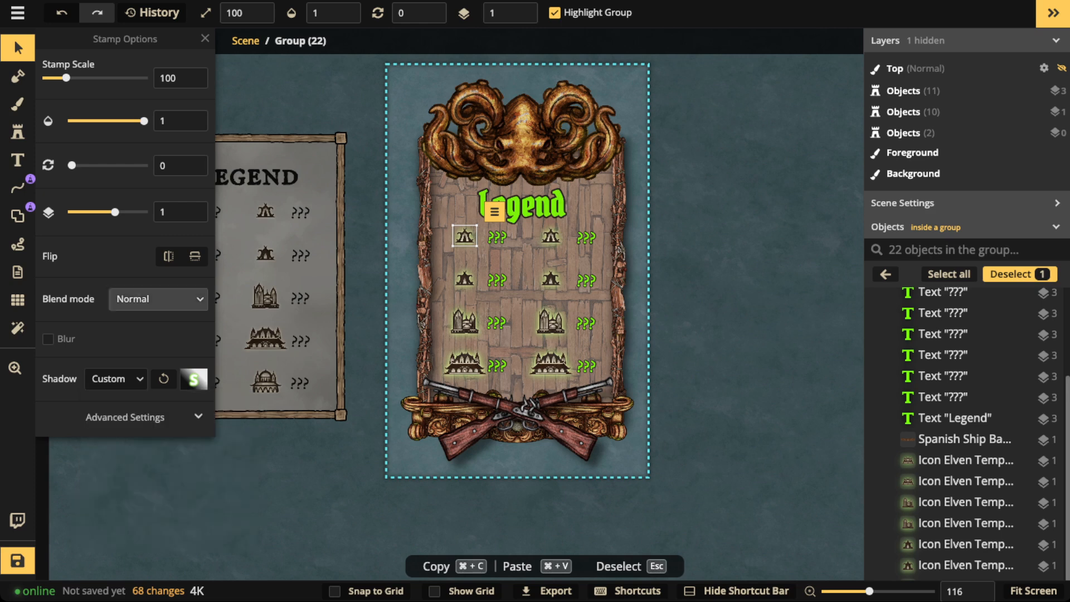
{"action": "left_click", "coordinate": [116, 378]}
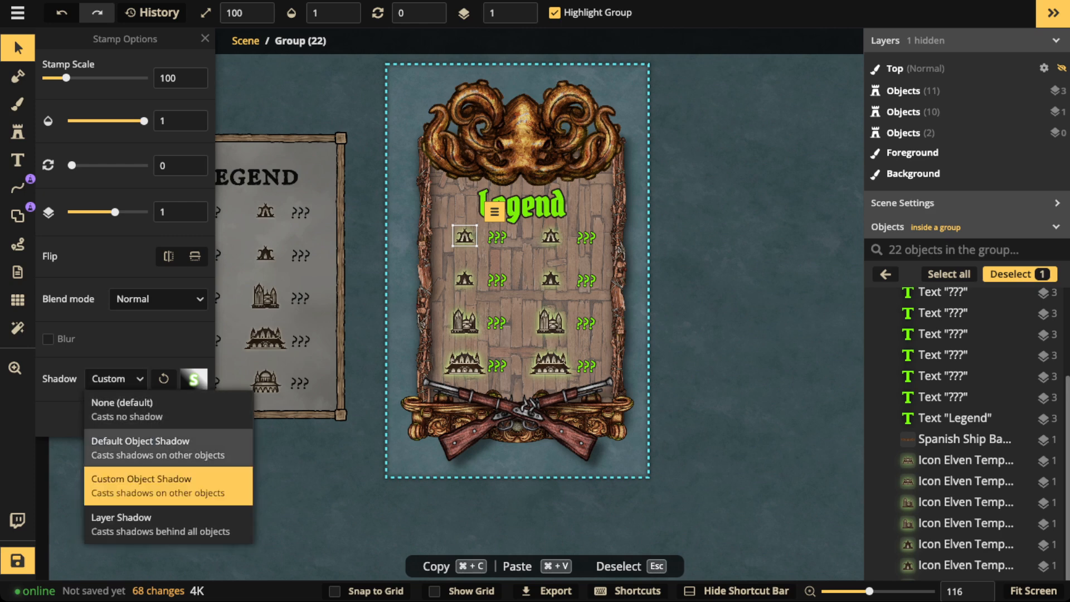
{"action": "left_click", "coordinate": [194, 379]}
{"action": "left_click", "coordinate": [193, 380]}
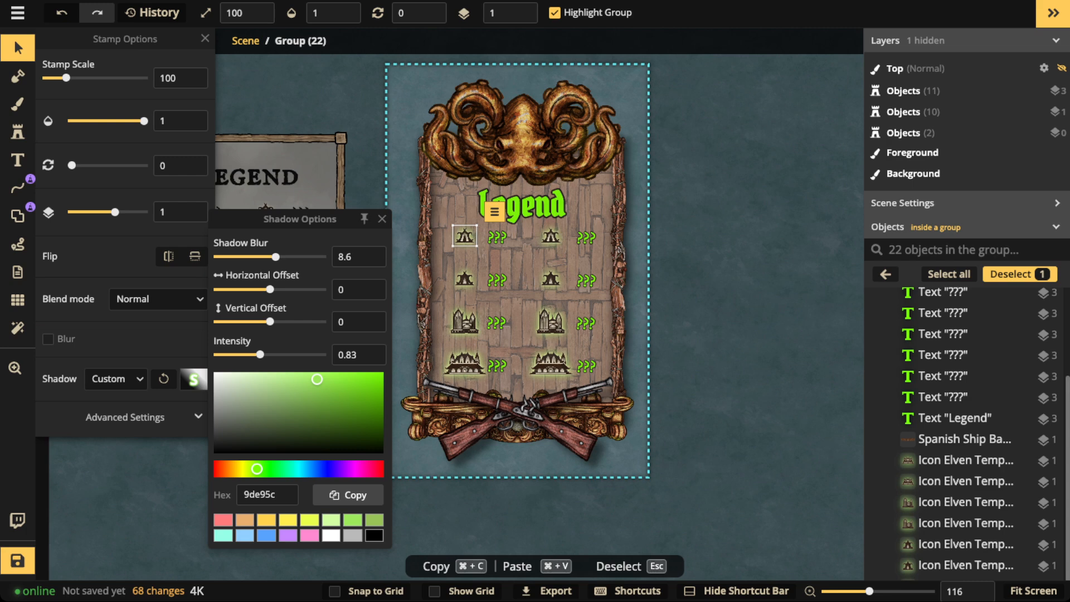
{"action": "key", "text": "Escape"}
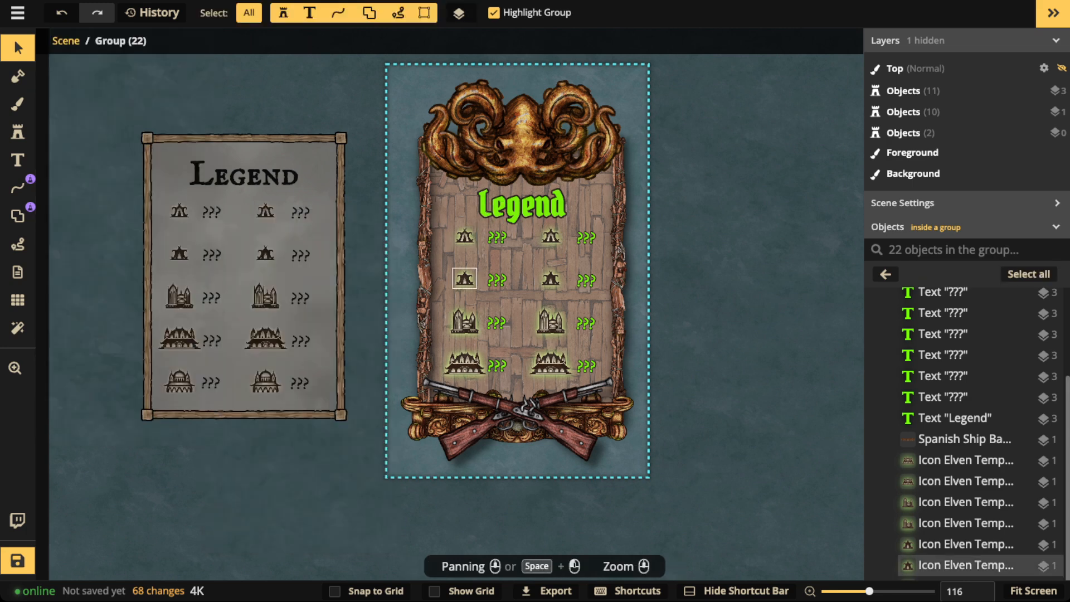
{"action": "key", "text": "Escape"}
{"action": "key", "text": "Escape"}
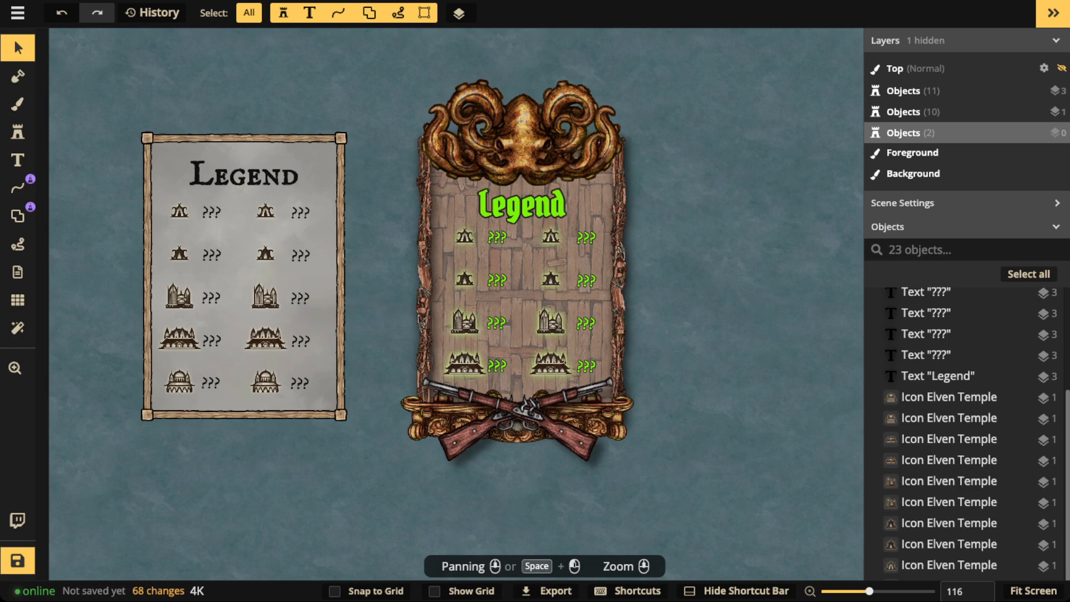
Duplicate the first legend's wooden-framed parchment shape and place the copy on the far side of the pirate legend.
{"action": "left_click", "coordinate": [332, 273]}
{"action": "scroll", "coordinate": [331, 274], "scroll_direction": "down", "scroll_amount": 3}
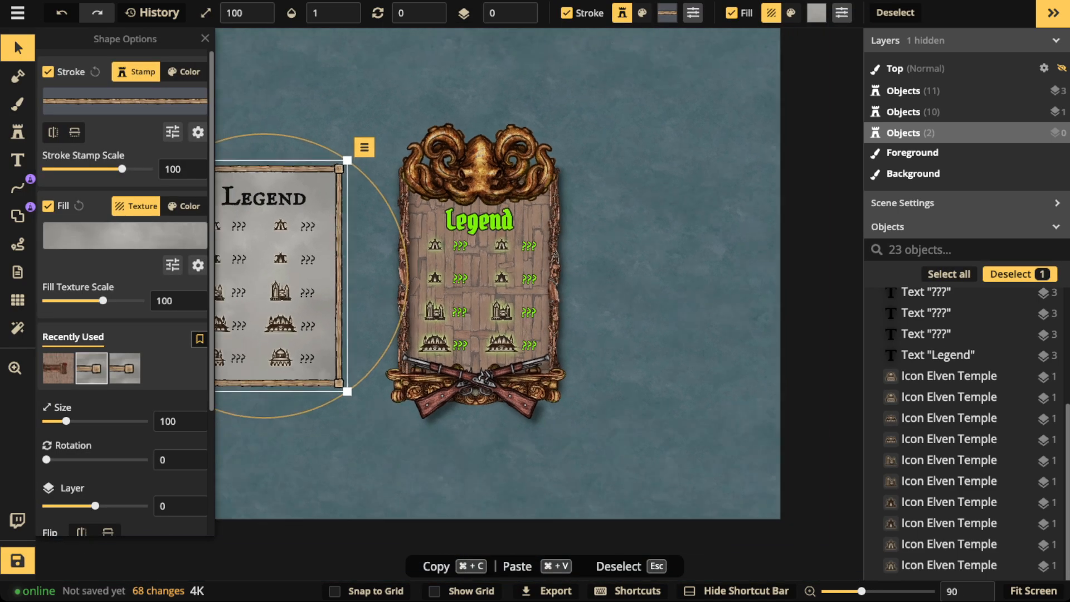
{"action": "key", "text": "super+c"}
{"action": "key", "text": "super+v"}
{"action": "left_click_drag", "start_coordinate": [617, 284], "coordinate": [777, 300]}
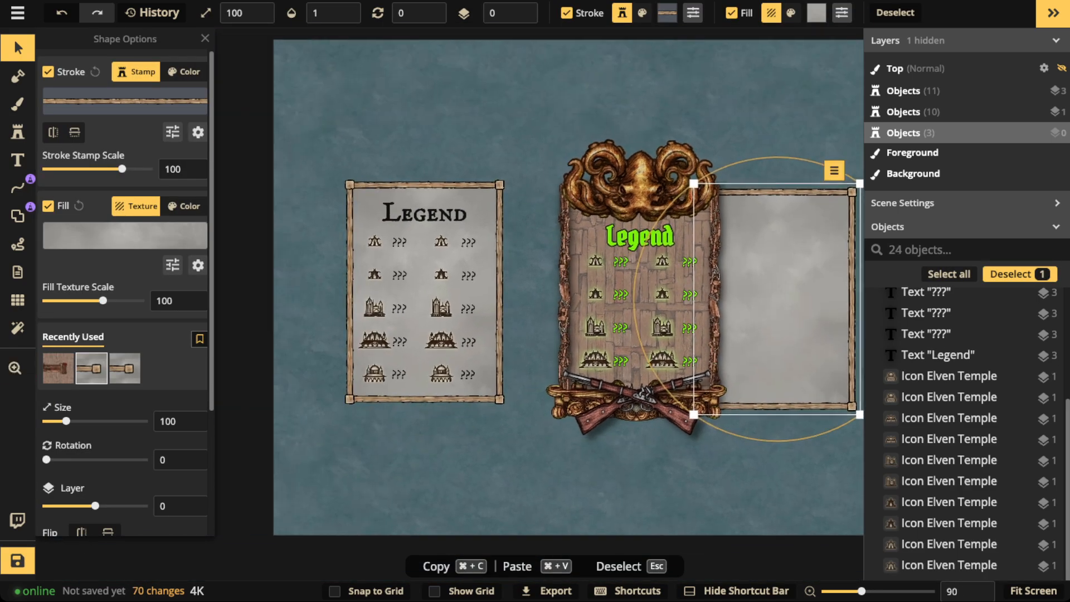
Shrink and move the finished legends toward the canvas's upper-left corner, and place the empty frame copy in the open water beyond the pirate legend.
{"action": "left_click_drag", "start_coordinate": [317, 122], "coordinate": [628, 360]}
{"action": "left_click_drag", "start_coordinate": [552, 301], "coordinate": [497, 223]}
{"action": "left_click", "coordinate": [719, 279]}
{"action": "left_click", "coordinate": [777, 300]}
{"action": "left_click_drag", "start_coordinate": [777, 299], "coordinate": [531, 322]}
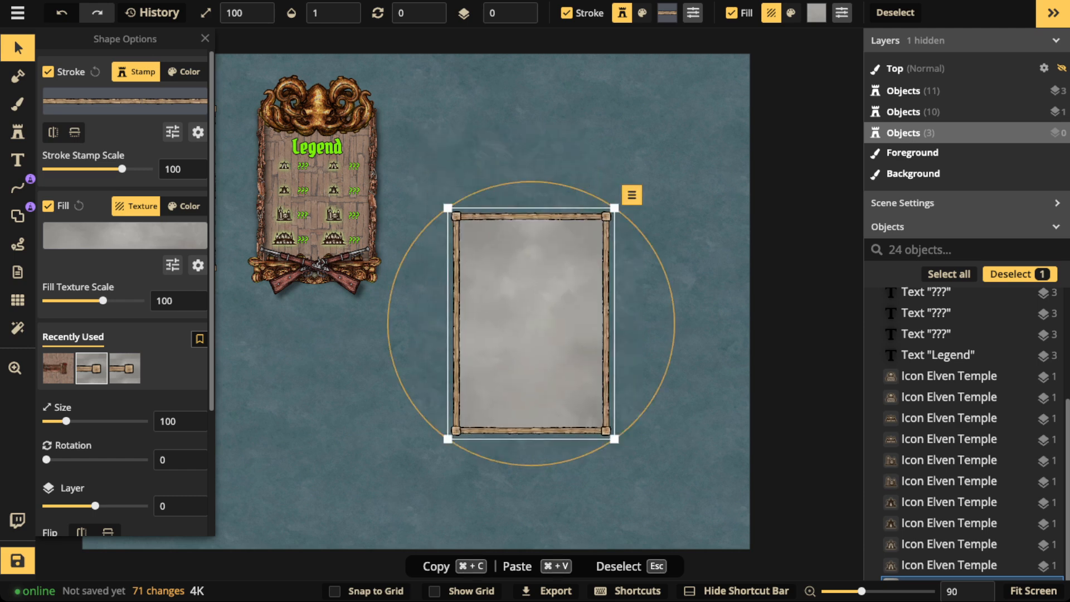
Show a square grid over the map, nudge the empty wooden-framed parchment shape slightly, and turn on snapping to the grid.
{"action": "left_click", "coordinate": [17, 300]}
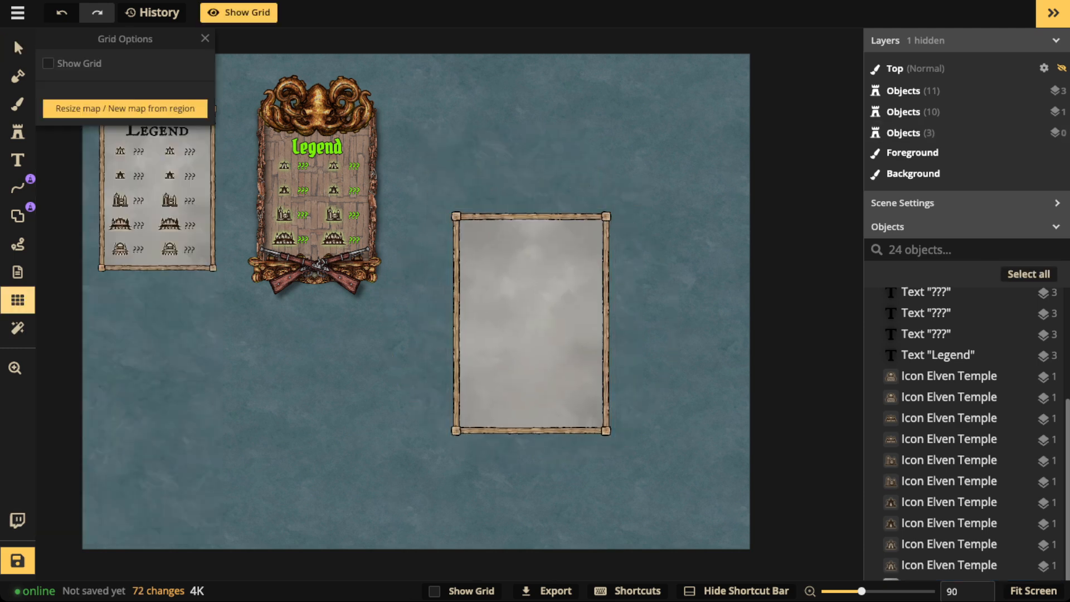
{"action": "left_click", "coordinate": [50, 64]}
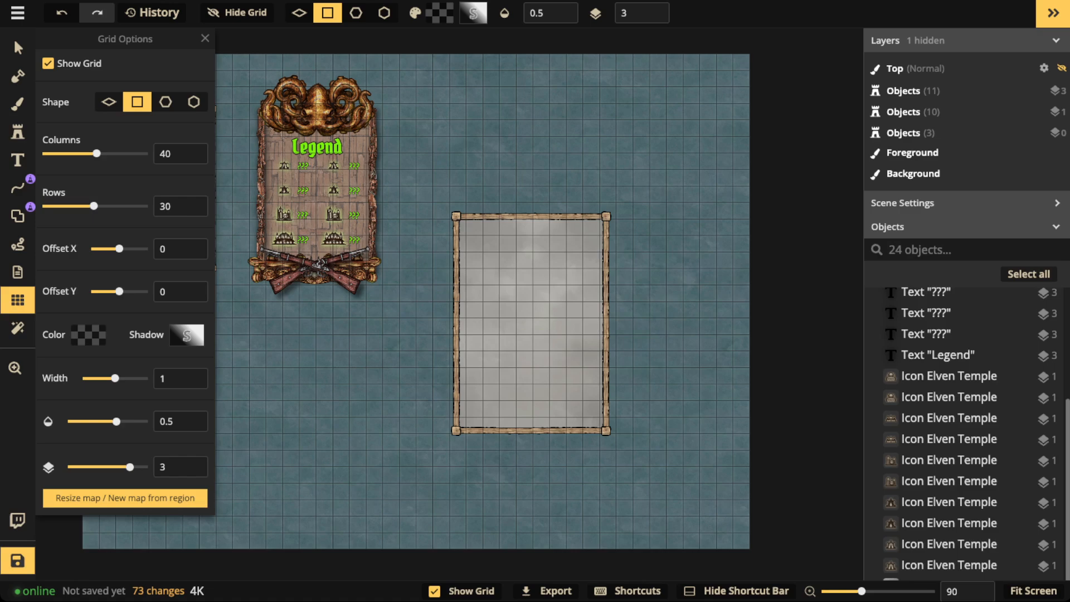
{"action": "left_click", "coordinate": [17, 48]}
{"action": "left_click_drag", "start_coordinate": [523, 287], "coordinate": [516, 278]}
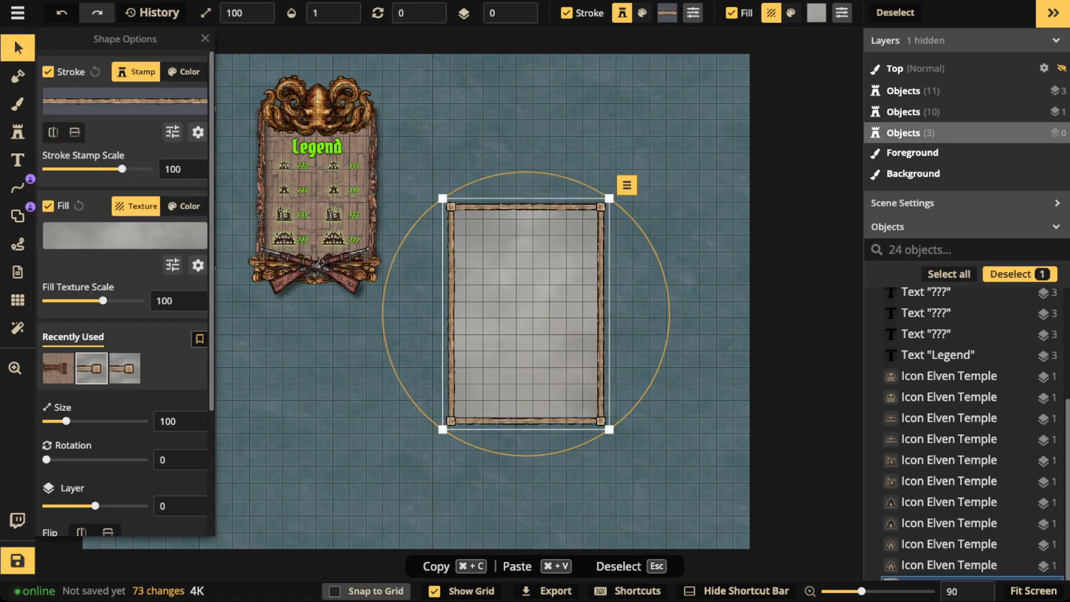
{"action": "left_click", "coordinate": [366, 591]}
{"action": "scroll", "coordinate": [484, 392], "scroll_direction": "up", "scroll_amount": 2}
{"action": "scroll", "coordinate": [519, 396], "scroll_direction": "up", "scroll_amount": 2}
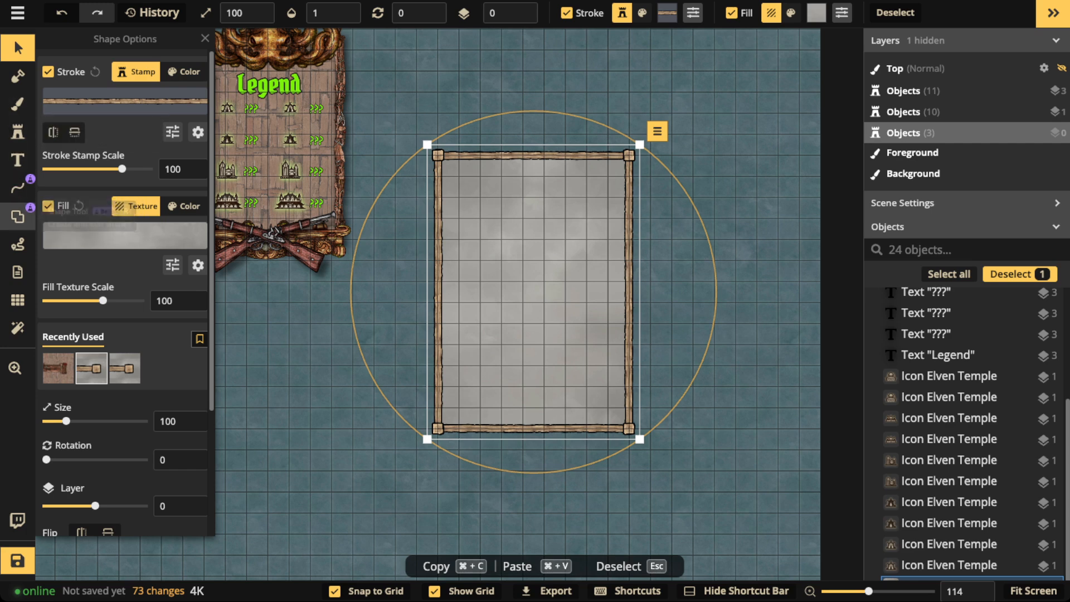
Merge ellipses into the framed shape: a wide arch with a small round knob at its upper edge and a shallow bulge at its lower edge.
{"action": "left_click", "coordinate": [18, 216]}
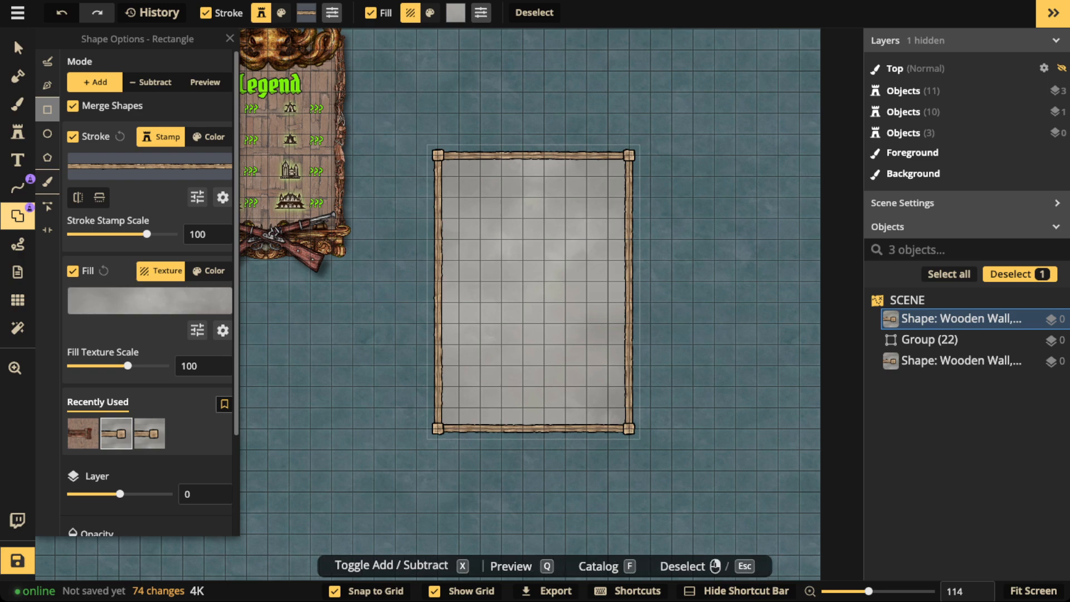
{"action": "key", "text": "v"}
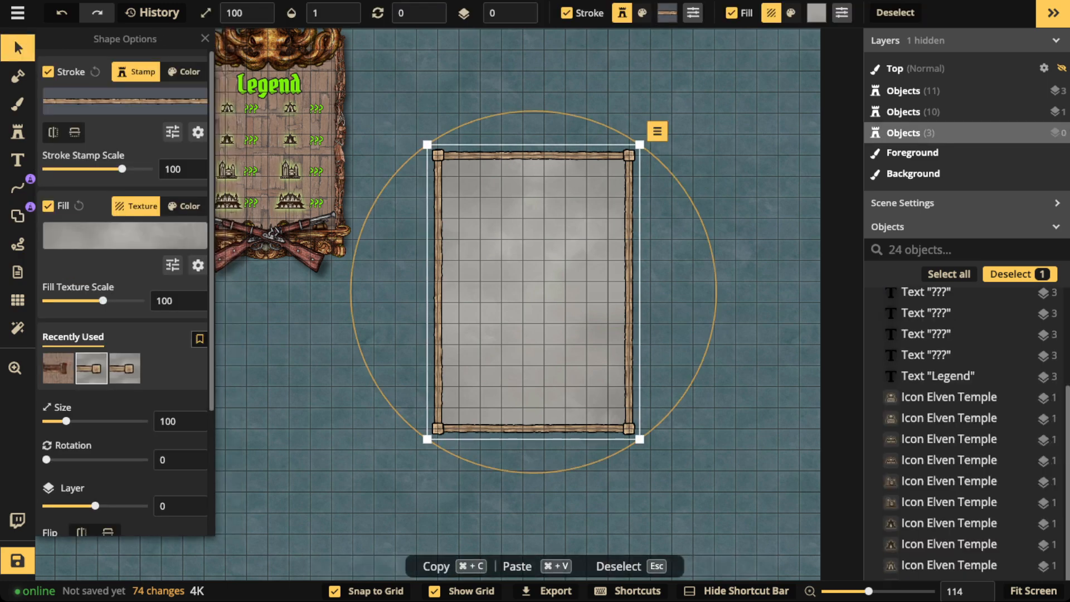
{"action": "left_click", "coordinate": [18, 216]}
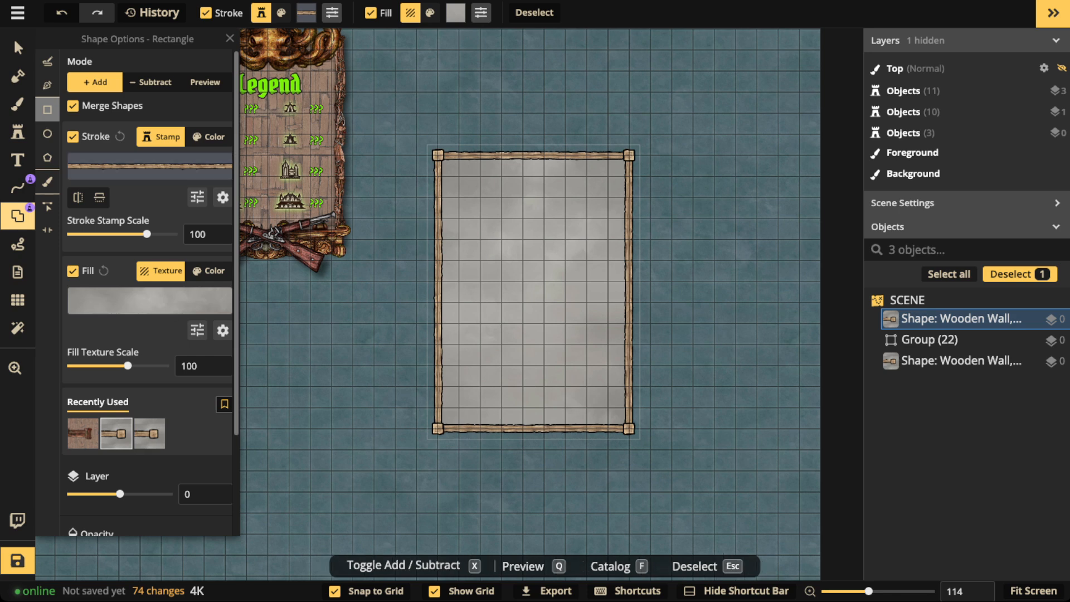
{"action": "left_click", "coordinate": [48, 134]}
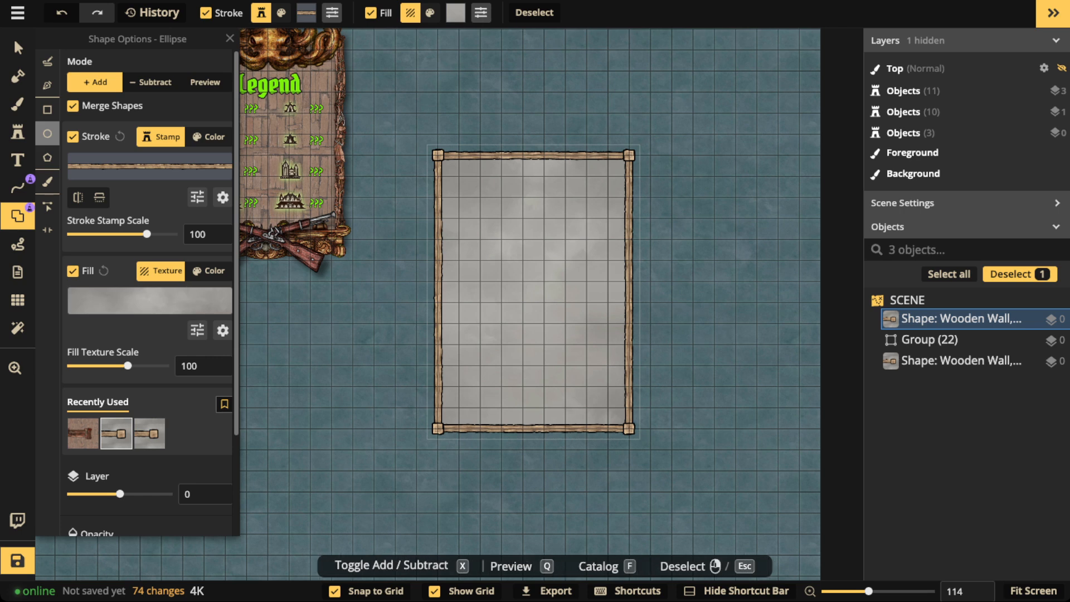
{"action": "left_click_drag", "start_coordinate": [459, 113], "coordinate": [608, 197]}
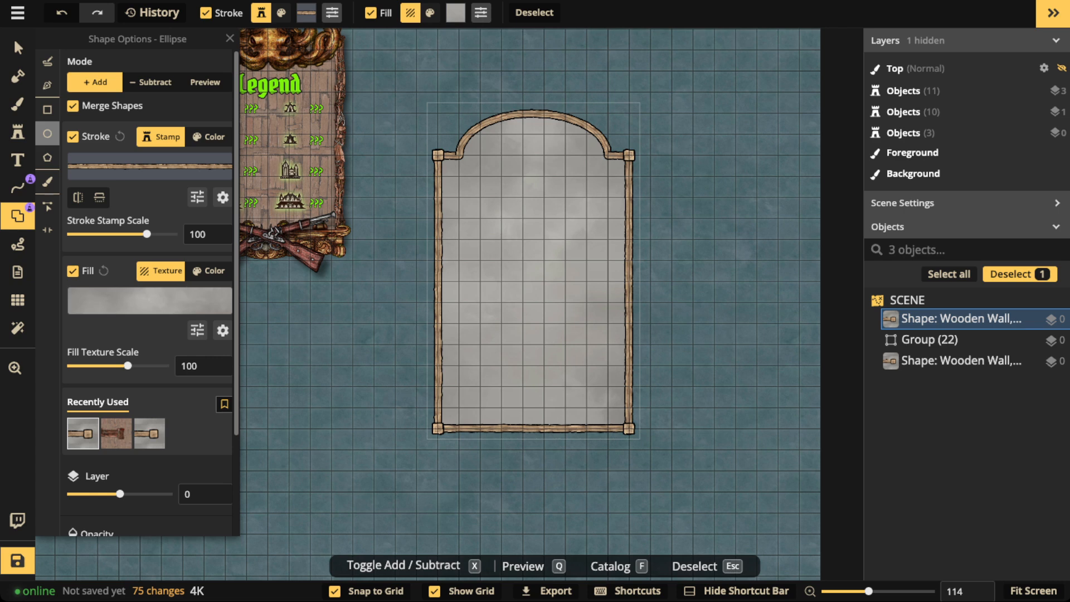
{"action": "left_click_drag", "start_coordinate": [501, 418], "coordinate": [566, 439]}
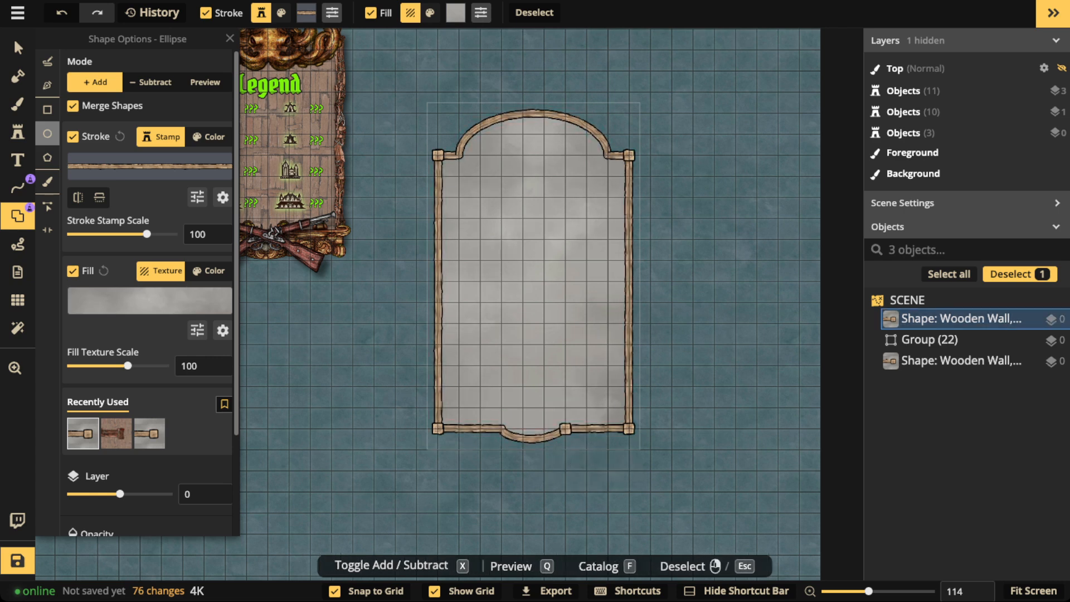
{"action": "left_click_drag", "start_coordinate": [512, 81], "coordinate": [556, 124]}
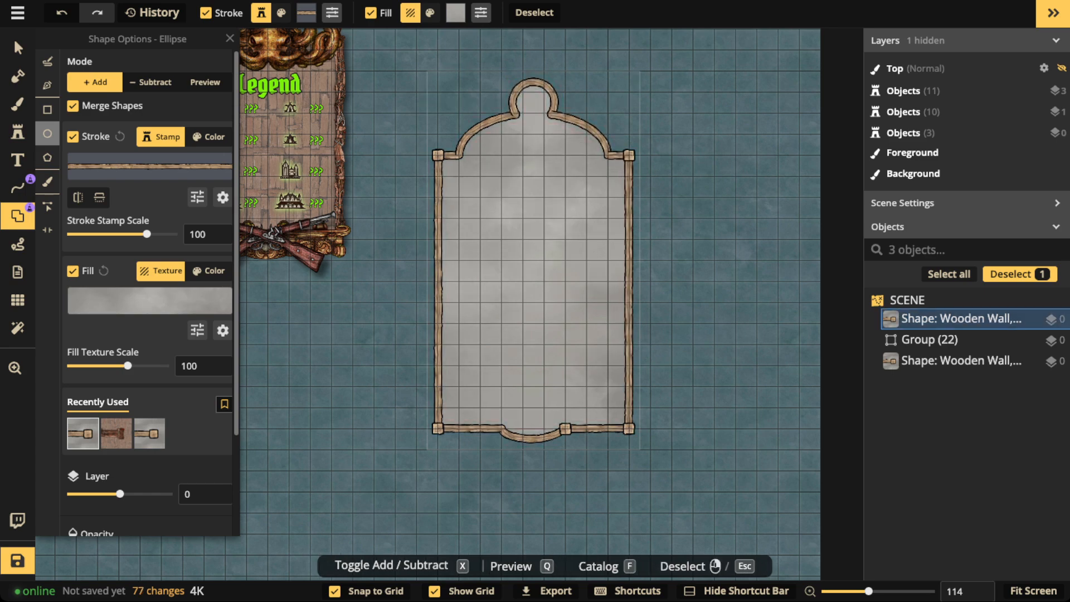
Thin the merged frame's wooden border by setting its stroke stamp scale to 65.
{"action": "left_click", "coordinate": [18, 48]}
{"action": "scroll", "coordinate": [413, 278], "scroll_direction": "down", "scroll_amount": 1}
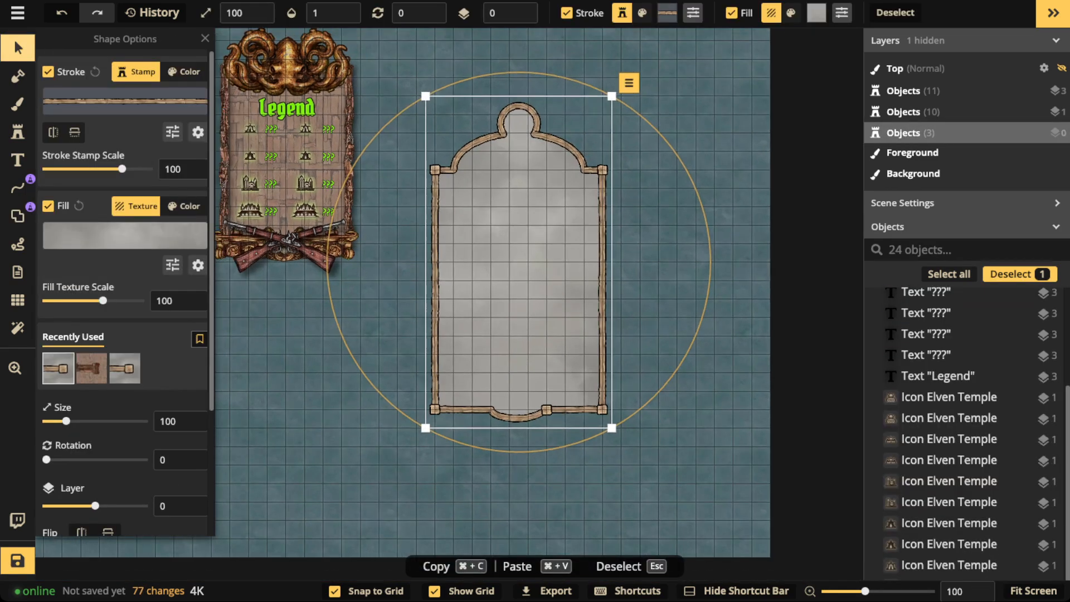
{"action": "left_click", "coordinate": [390, 313]}
{"action": "left_click", "coordinate": [502, 279]}
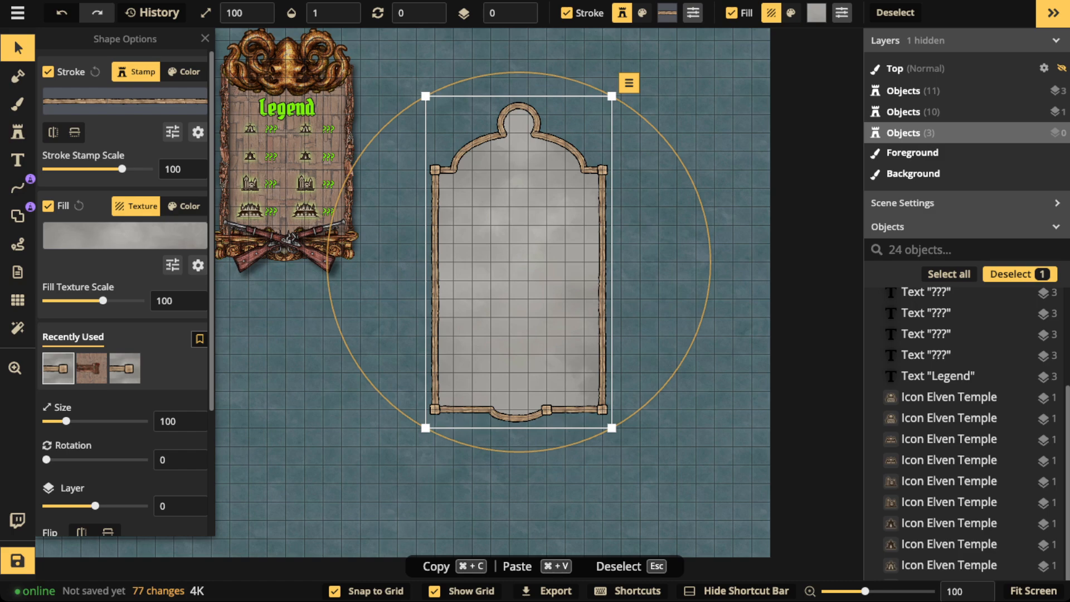
{"action": "scroll", "coordinate": [516, 392], "scroll_direction": "up", "scroll_amount": 4}
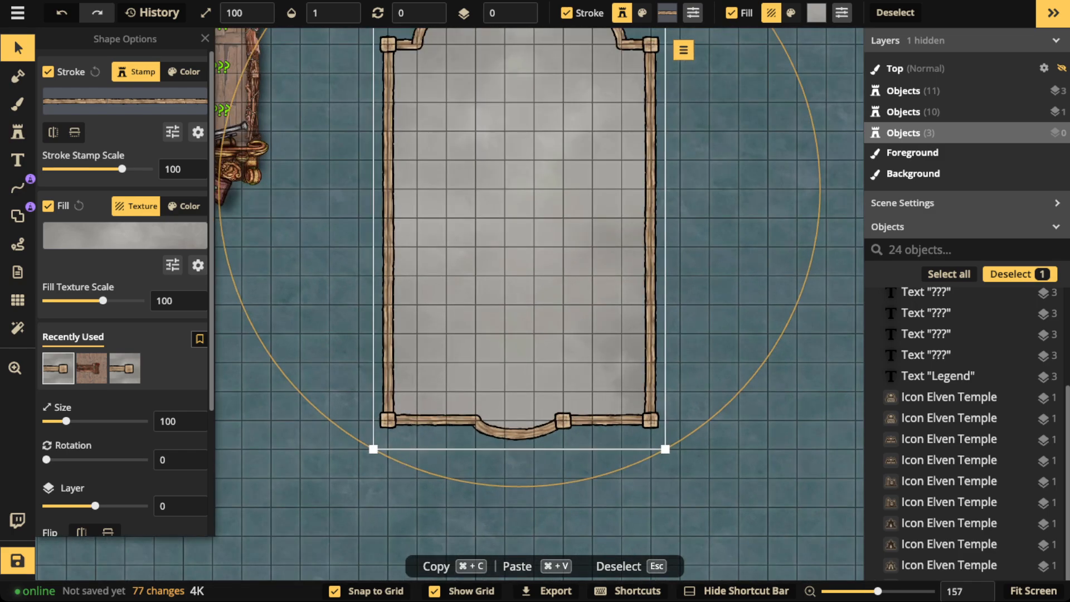
{"action": "left_click_drag", "start_coordinate": [123, 169], "coordinate": [116, 169]}
{"action": "scroll", "coordinate": [482, 420], "scroll_direction": "up", "scroll_amount": 3}
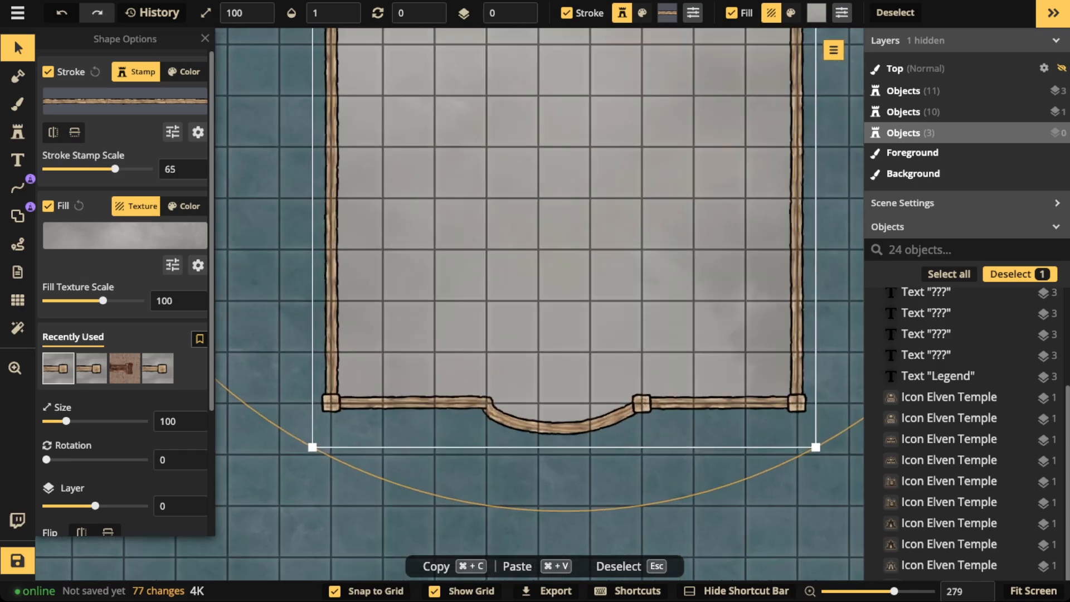
{"action": "scroll", "coordinate": [483, 402], "scroll_direction": "down", "scroll_amount": 3}
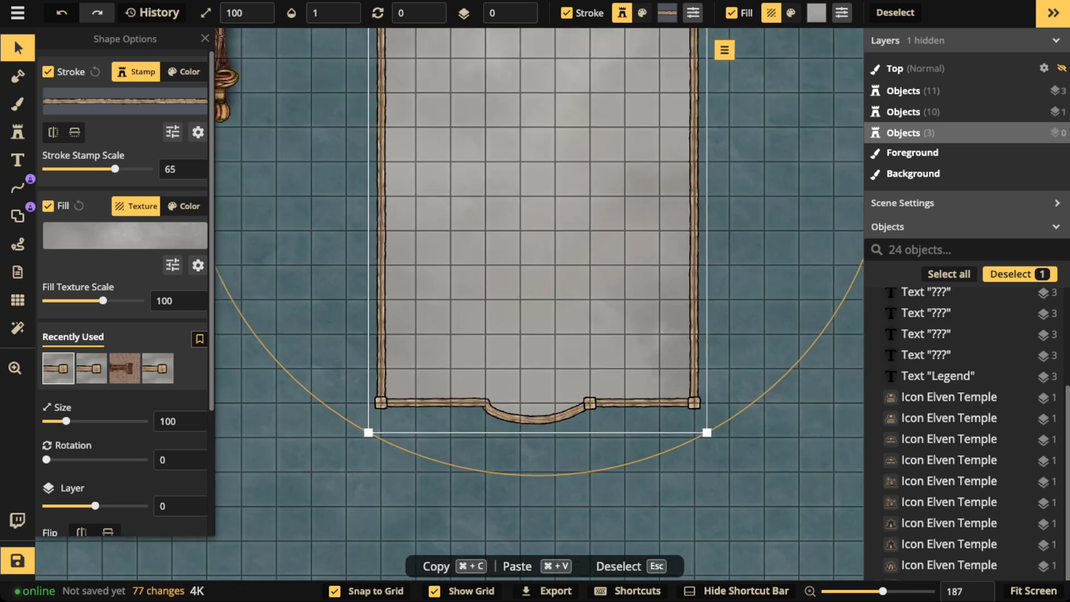
Try the Path Ending cap mode on the frame's stroke and set it back to Nodes.
{"action": "left_click", "coordinate": [198, 132]}
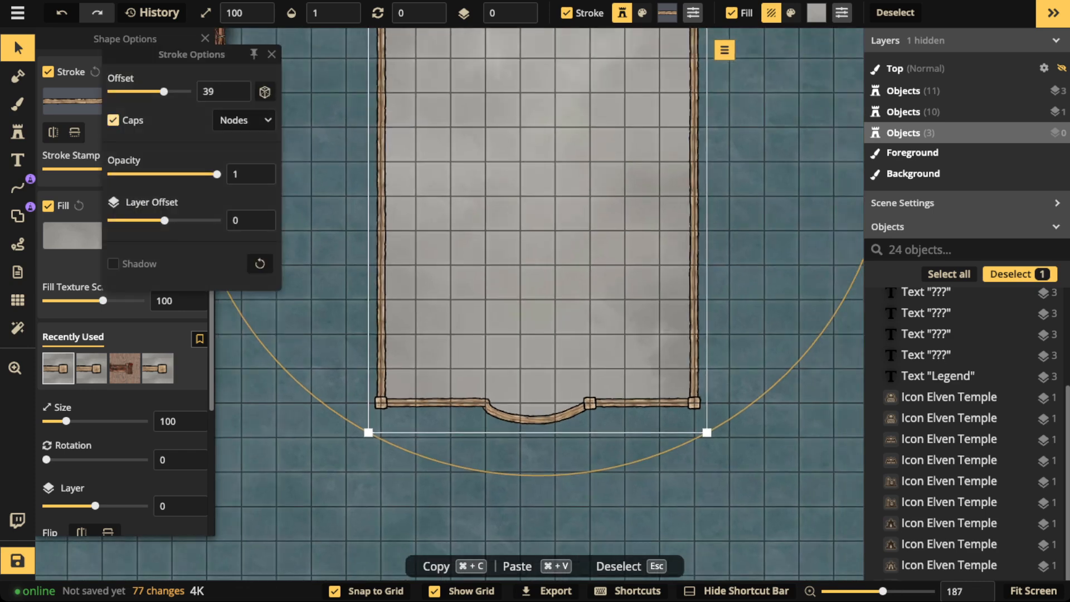
{"action": "left_click", "coordinate": [244, 120]}
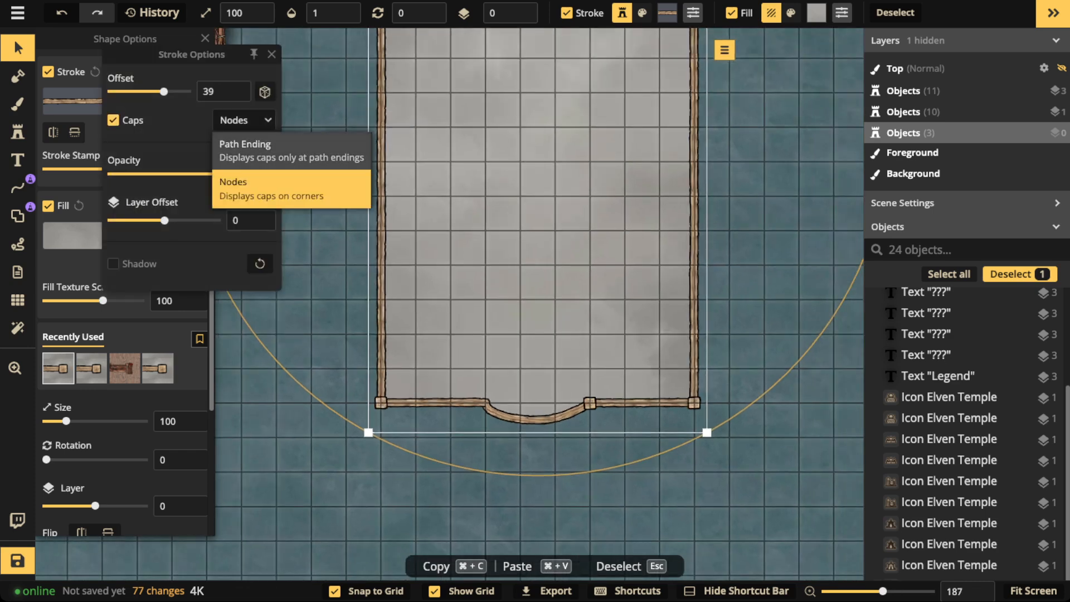
{"action": "left_click", "coordinate": [245, 150]}
{"action": "left_click", "coordinate": [244, 120]}
{"action": "left_click", "coordinate": [245, 189]}
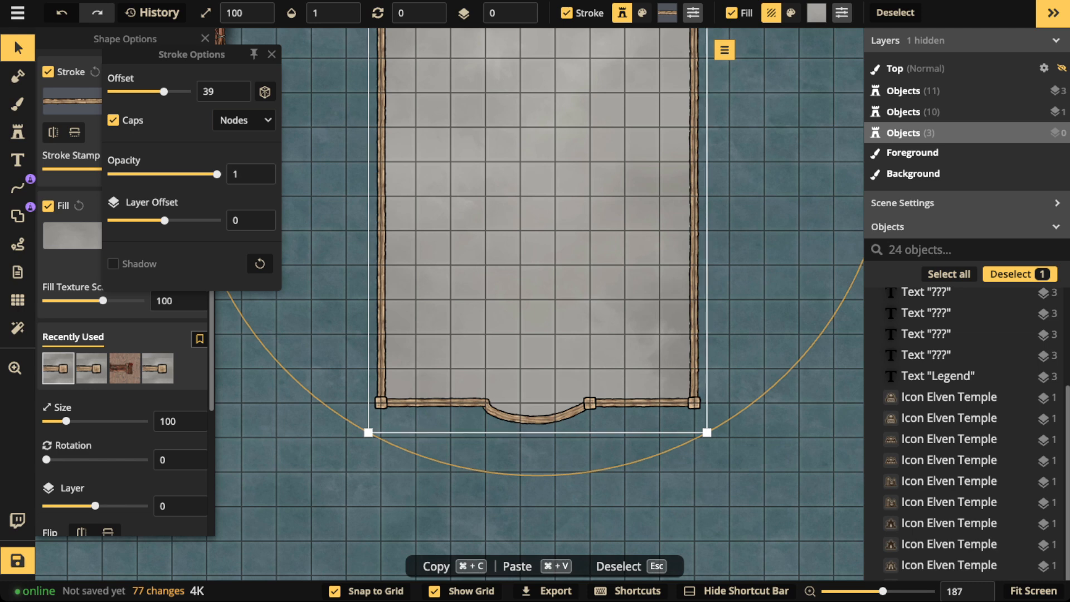
{"action": "scroll", "coordinate": [382, 404], "scroll_direction": "up", "scroll_amount": 3}
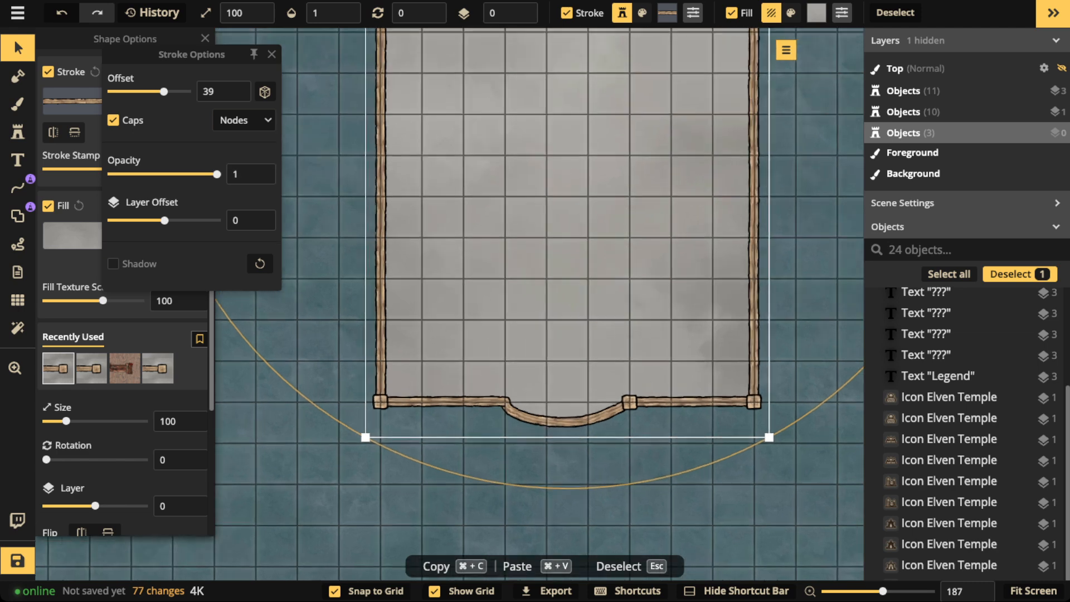
{"action": "scroll", "coordinate": [467, 281], "scroll_direction": "down", "scroll_amount": 6}
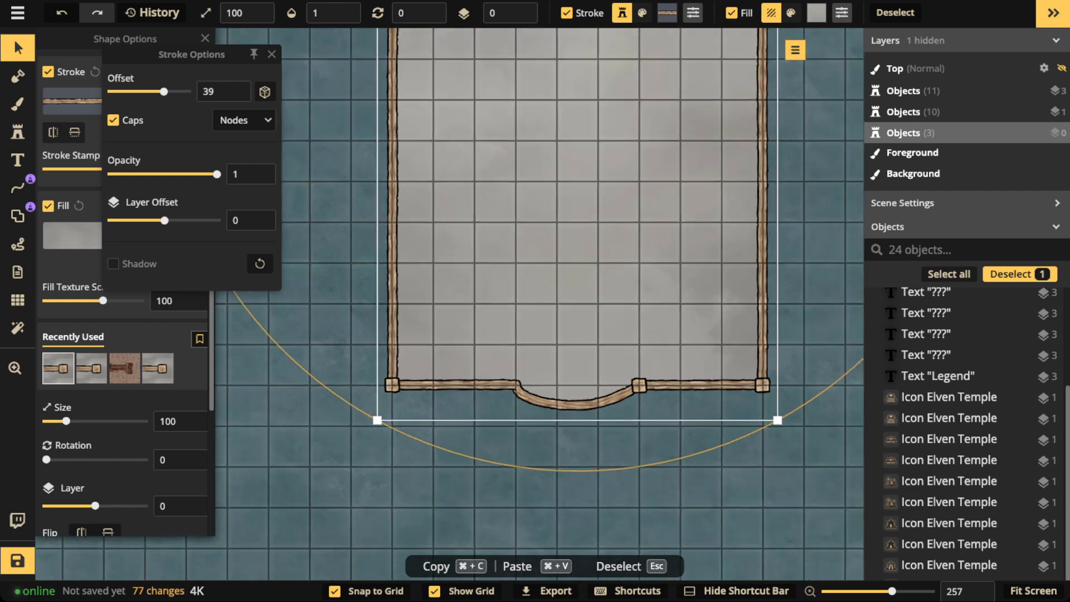
{"action": "left_click", "coordinate": [465, 267]}
Turn off the caps on the frame's stroke so the wooden border has no corner blocks.
{"action": "scroll", "coordinate": [463, 254], "scroll_direction": "down", "scroll_amount": 2}
{"action": "scroll", "coordinate": [462, 253], "scroll_direction": "down", "scroll_amount": 2}
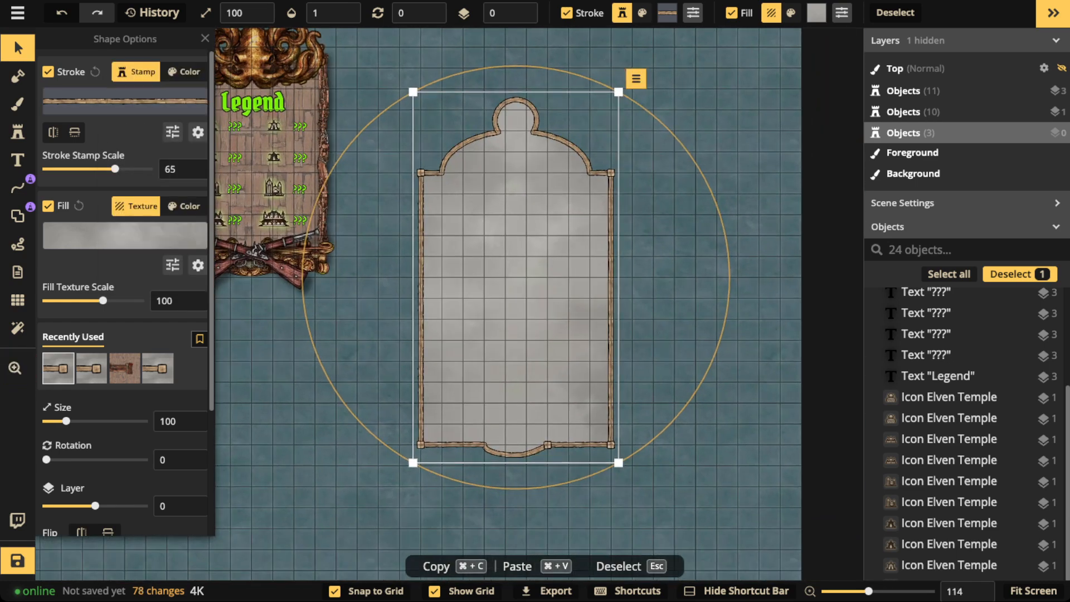
{"action": "left_click", "coordinate": [198, 132]}
{"action": "left_click", "coordinate": [113, 120]}
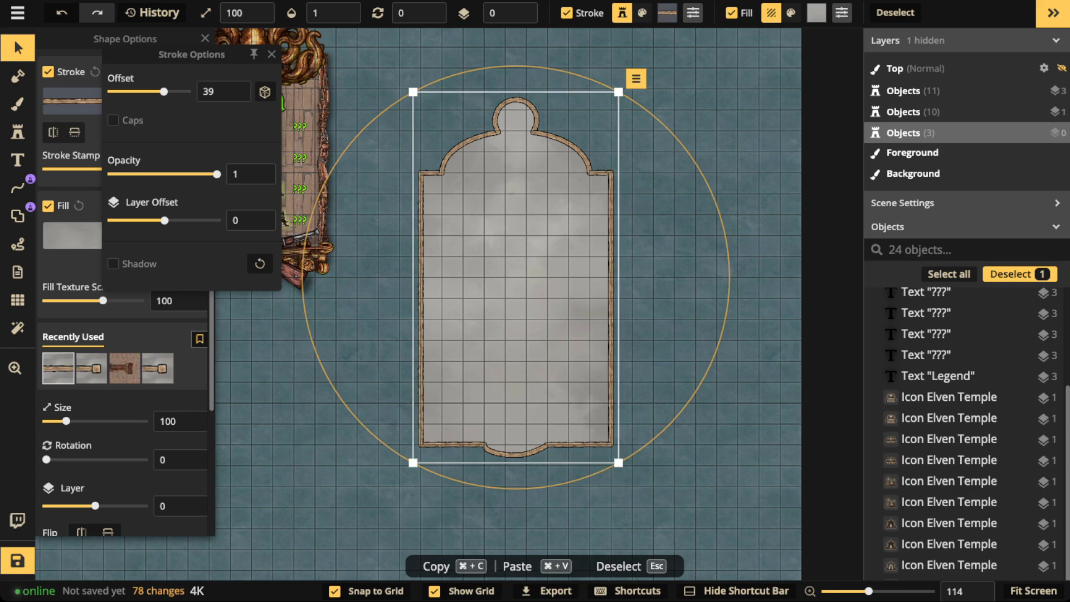
{"action": "left_click", "coordinate": [271, 54]}
{"action": "scroll", "coordinate": [580, 214], "scroll_direction": "down", "scroll_amount": 3}
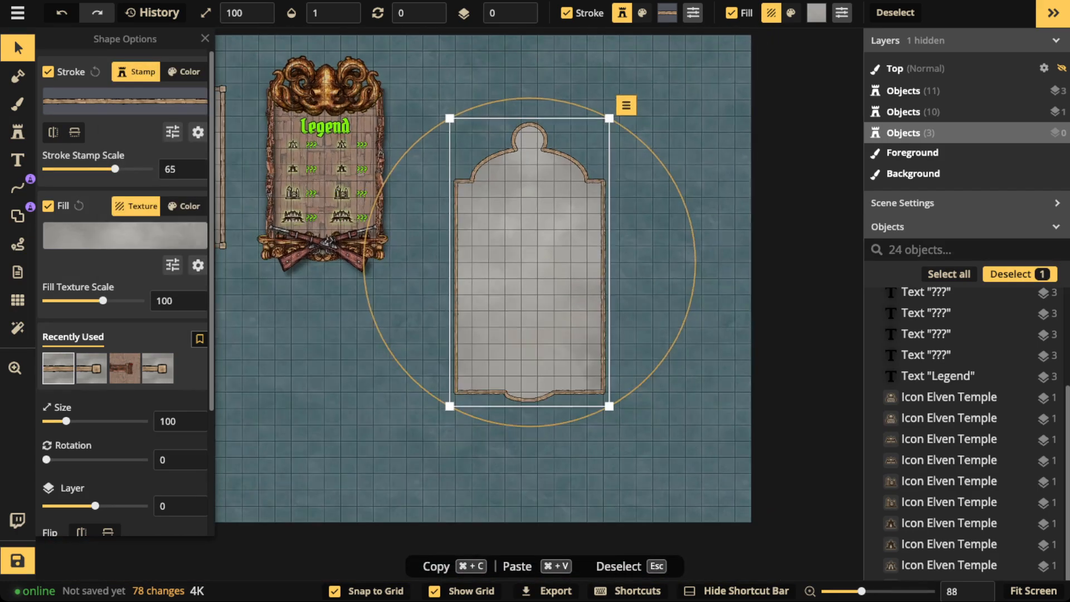
Turn off snapping to the grid while keeping the grid shown.
{"action": "key", "text": "space"}
{"action": "left_click_drag", "start_coordinate": [580, 214], "coordinate": [606, 268]}
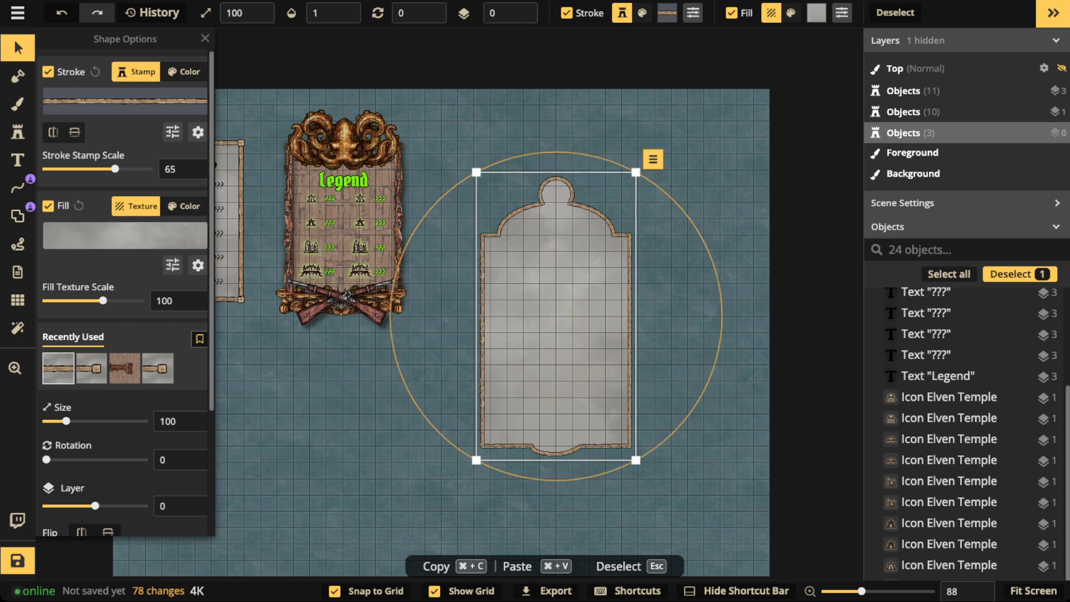
{"action": "left_click", "coordinate": [366, 592]}
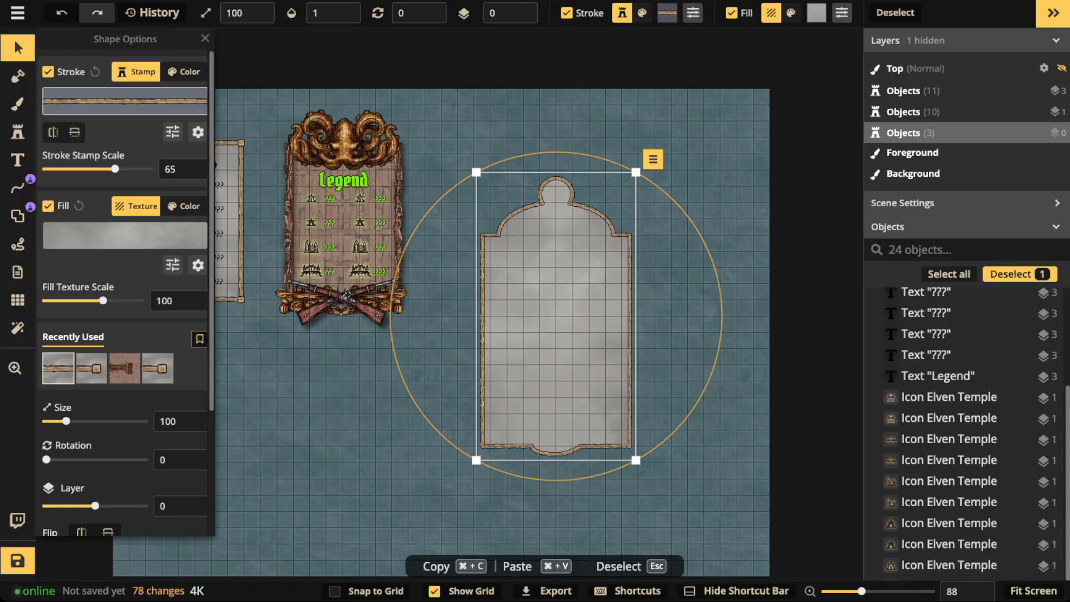
Try the orange stone wall and the gold-edged wall from the Desert path catalog as the frame's border, with the latter's stamp scale at 37.
{"action": "left_click", "coordinate": [125, 101]}
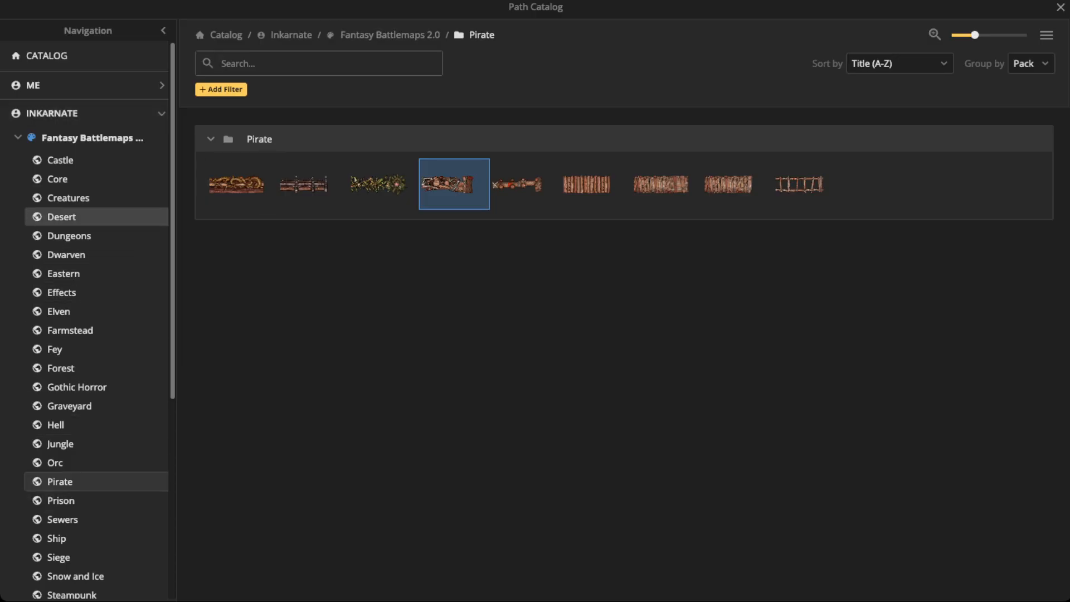
{"action": "left_click", "coordinate": [61, 217]}
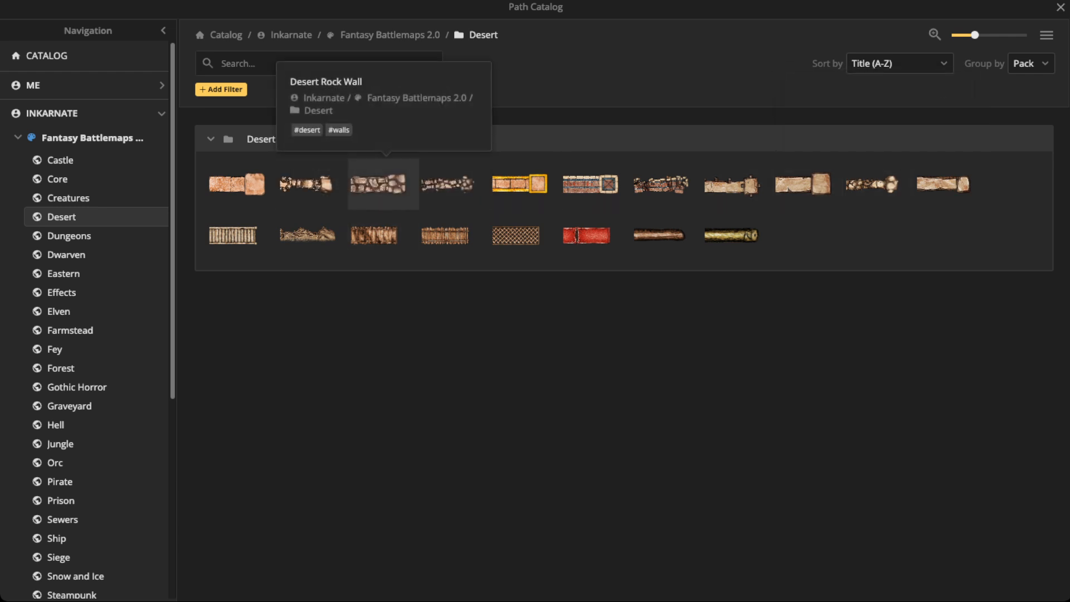
{"action": "left_click", "coordinate": [237, 184]}
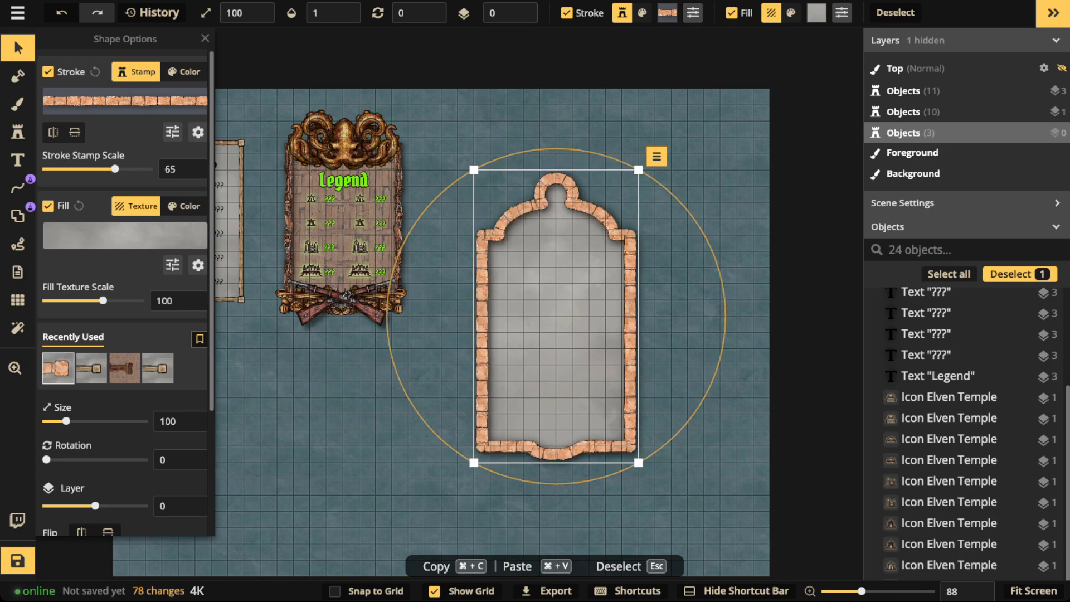
{"action": "left_click", "coordinate": [100, 101]}
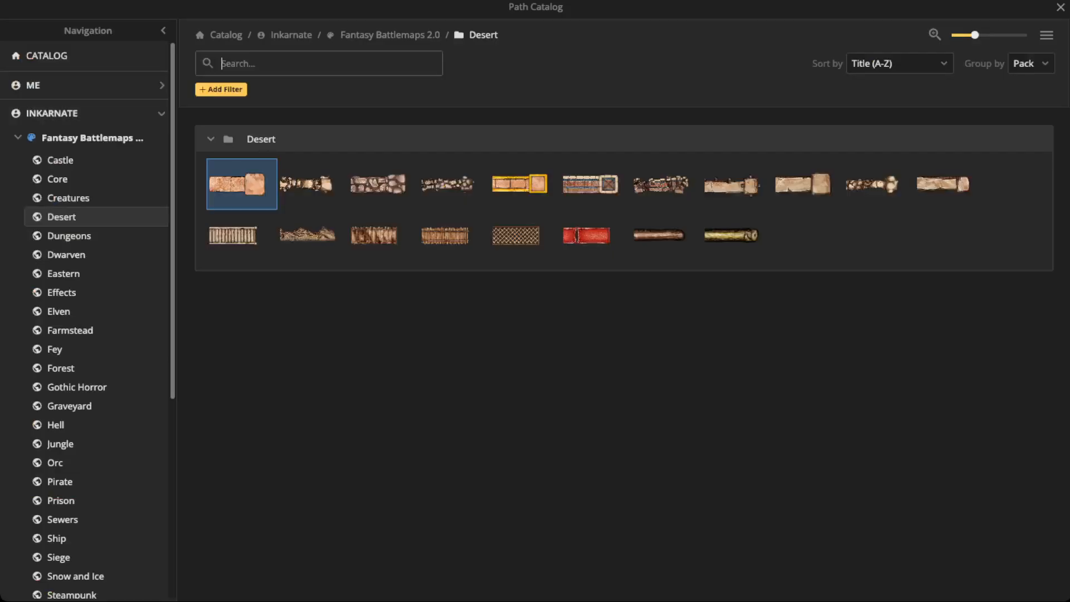
{"action": "left_click", "coordinate": [525, 184]}
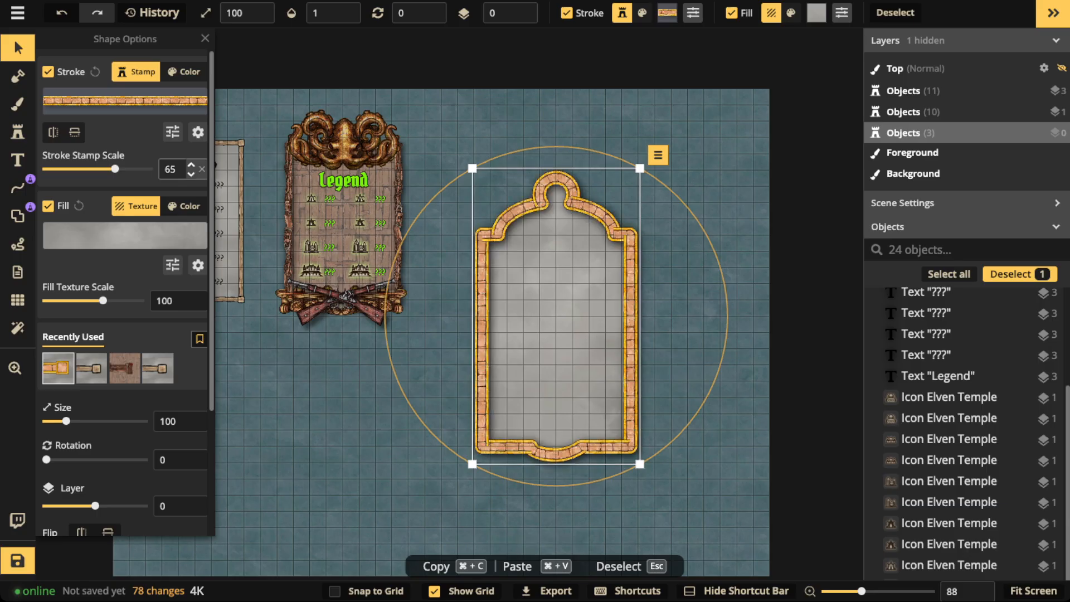
{"action": "left_click_drag", "start_coordinate": [114, 169], "coordinate": [105, 169]}
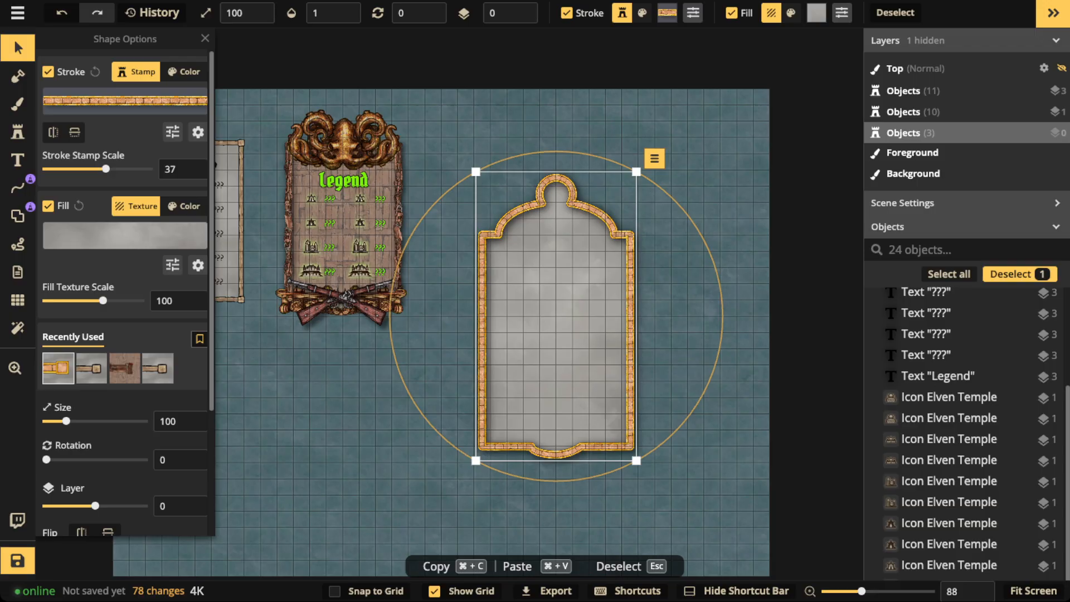
Replace the frame's border with the Desert Wooden Pole path and set its stroke stamp scale to 81.
{"action": "left_click", "coordinate": [100, 102]}
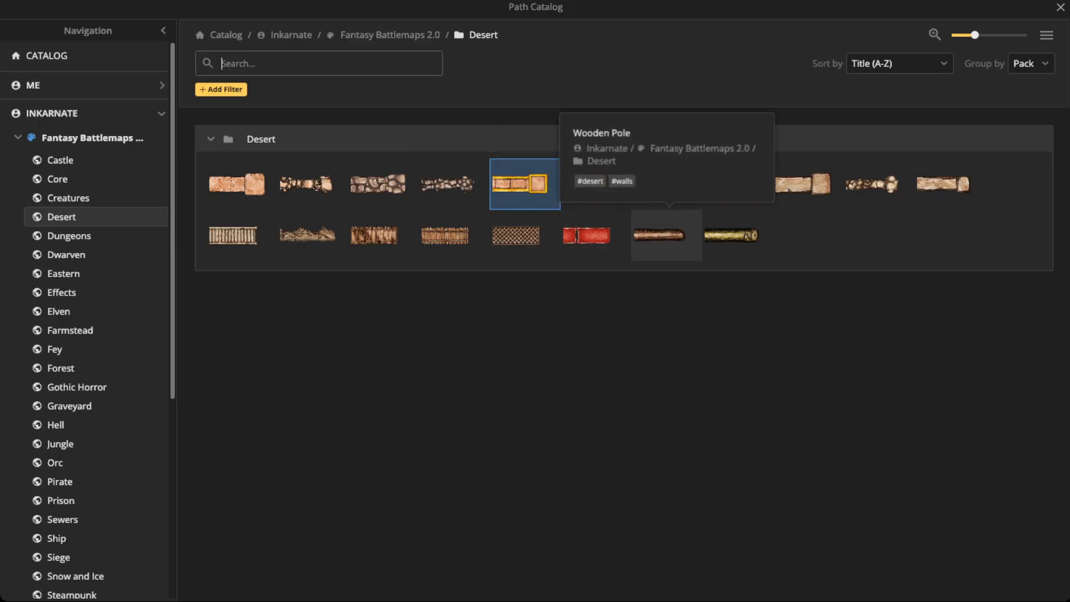
{"action": "left_click", "coordinate": [660, 235]}
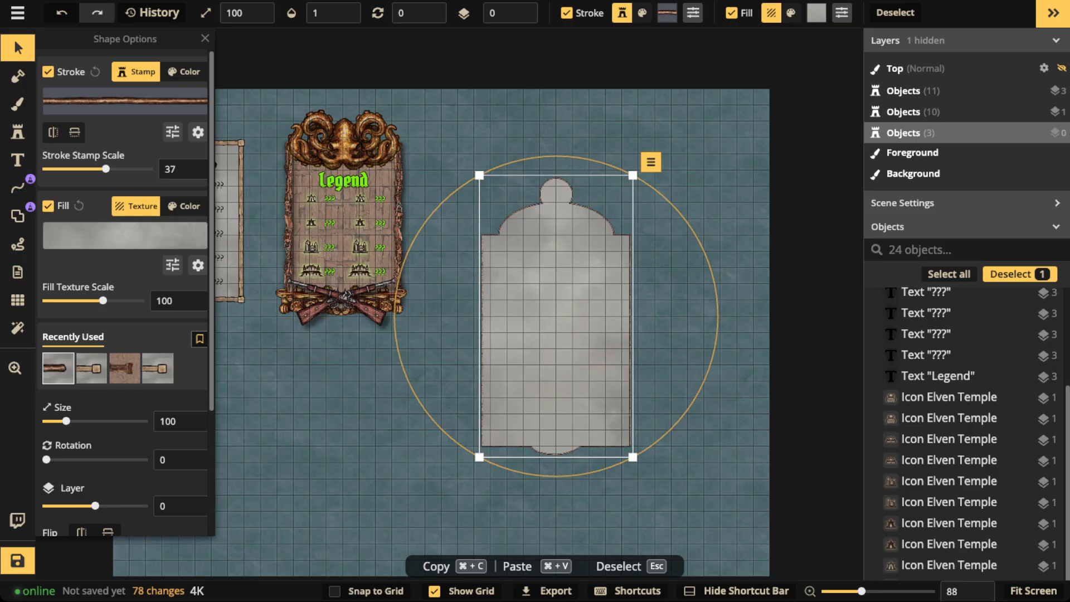
{"action": "left_click_drag", "start_coordinate": [105, 168], "coordinate": [116, 169]}
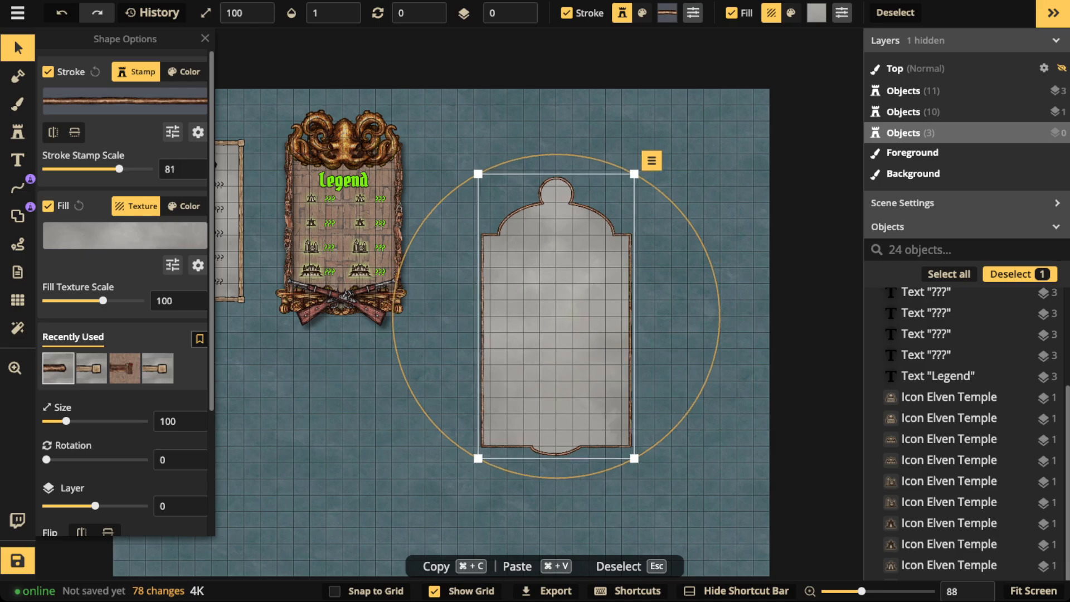
Replace the frame's border with the Desert Limestone and Wood Wall path and set its stroke stamp scale to 46.
{"action": "left_click", "coordinate": [101, 101]}
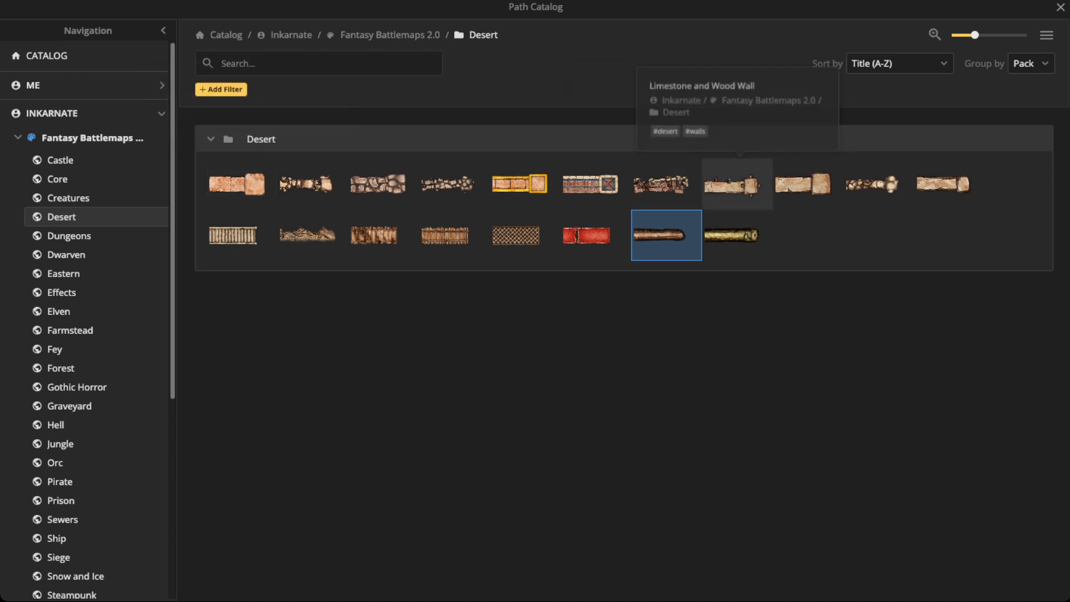
{"action": "left_click", "coordinate": [737, 184]}
{"action": "scroll", "coordinate": [508, 276], "scroll_direction": "up", "scroll_amount": 5}
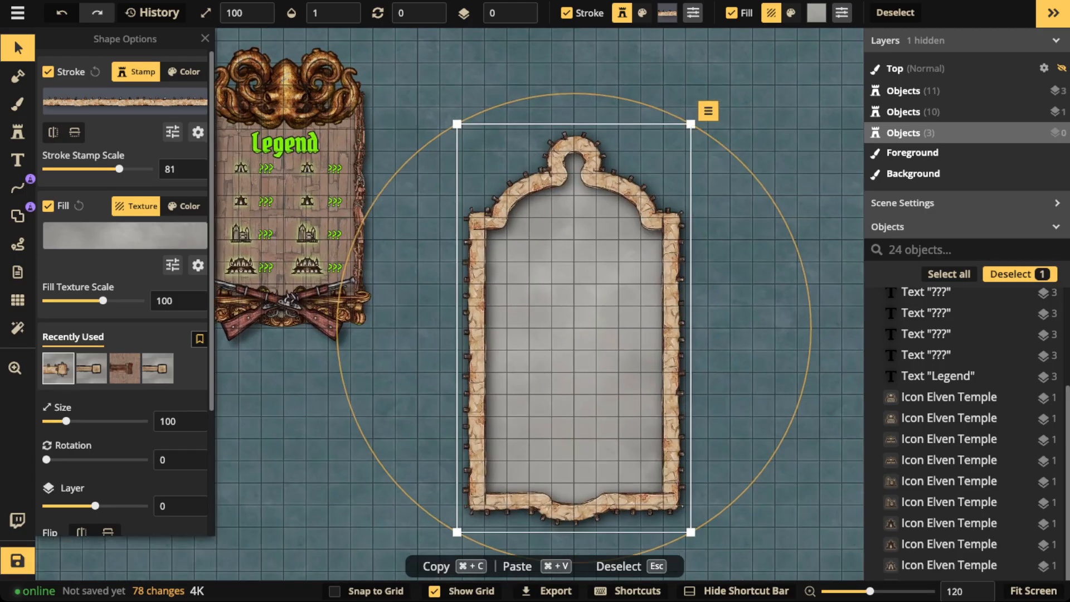
{"action": "scroll", "coordinate": [340, 148], "scroll_direction": "down", "scroll_amount": 3}
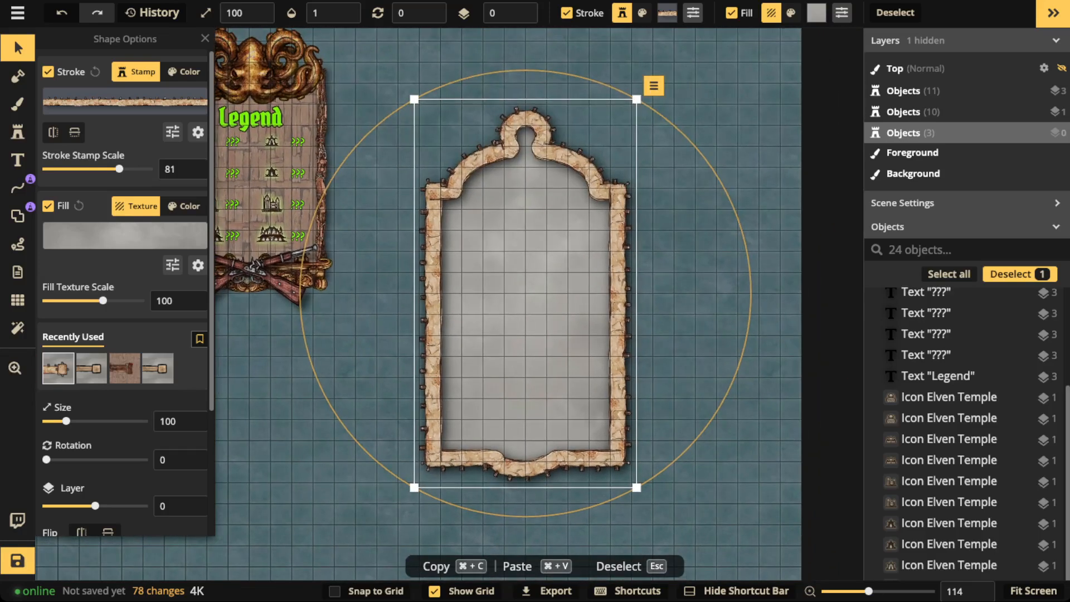
{"action": "left_click_drag", "start_coordinate": [120, 169], "coordinate": [109, 169]}
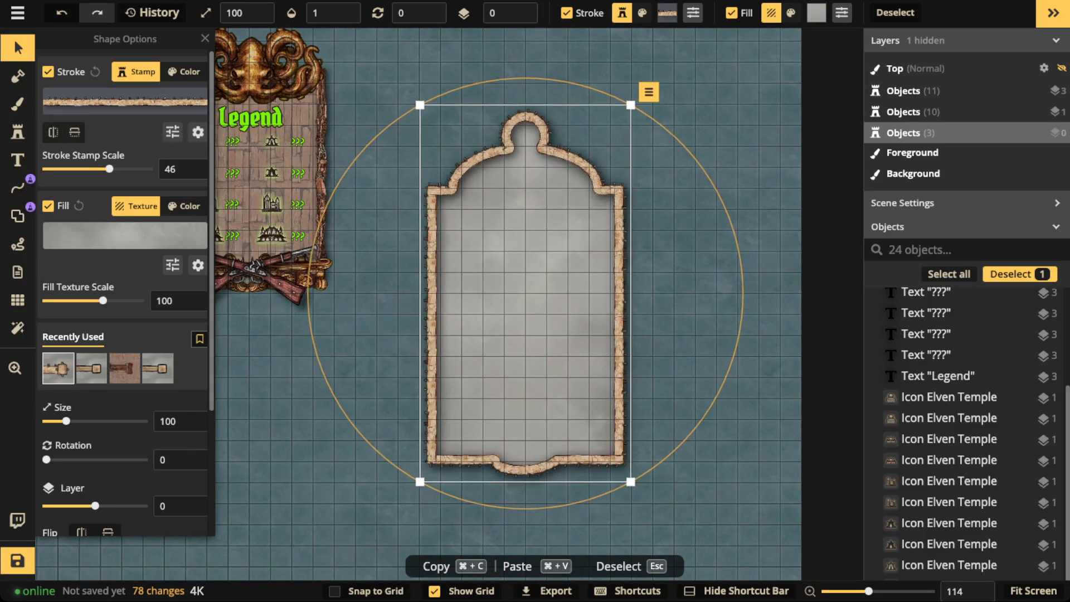
Fill the frame with the Desert Sand Tiles texture and set the fill texture scale to 46.6.
{"action": "scroll", "coordinate": [477, 212], "scroll_direction": "down", "scroll_amount": 3}
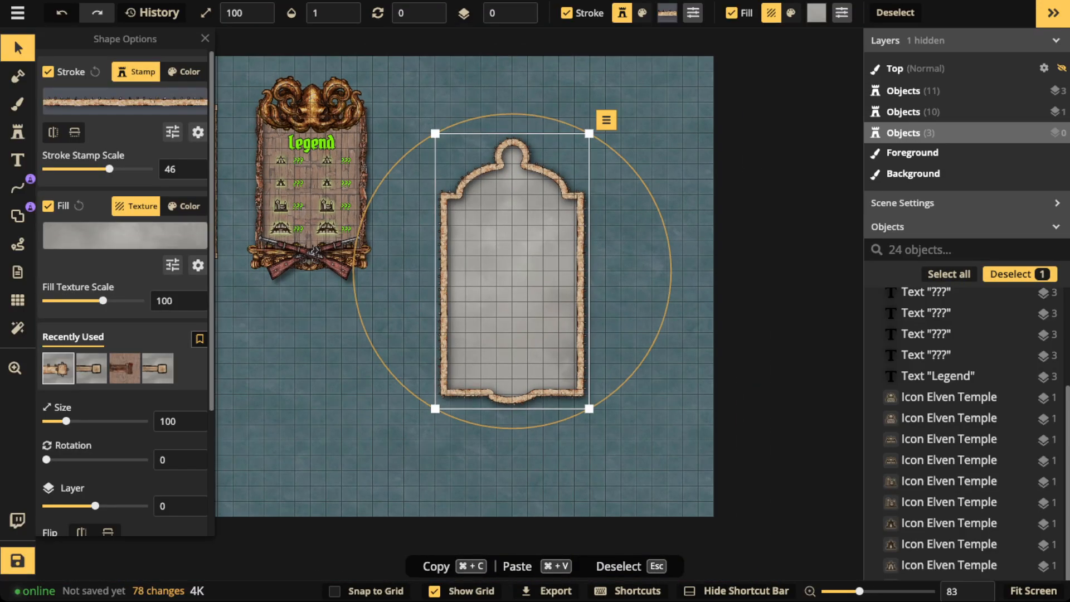
{"action": "left_click", "coordinate": [124, 235]}
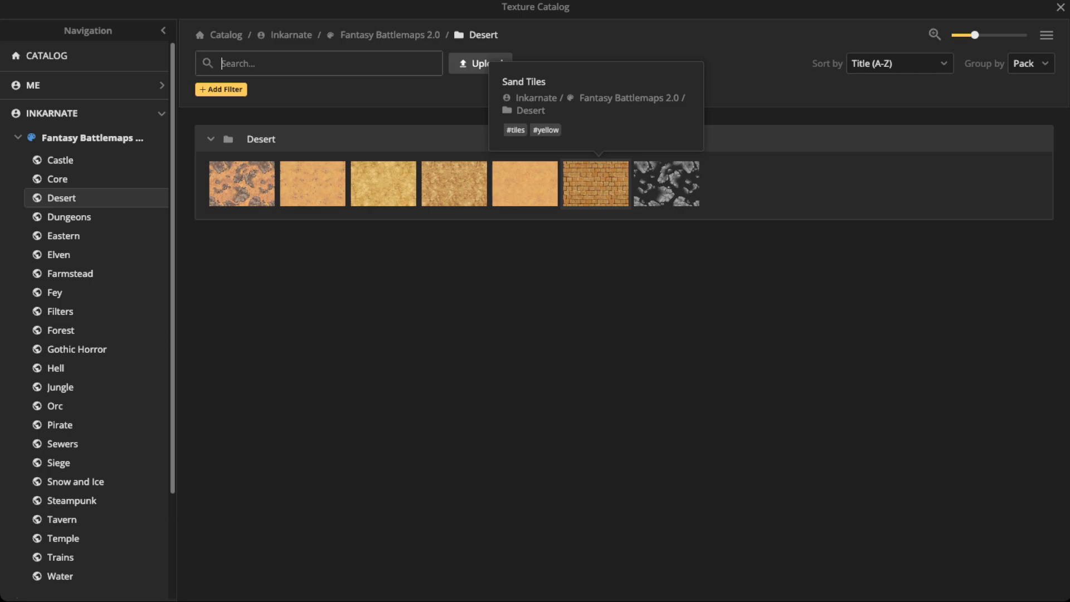
{"action": "left_click", "coordinate": [596, 184]}
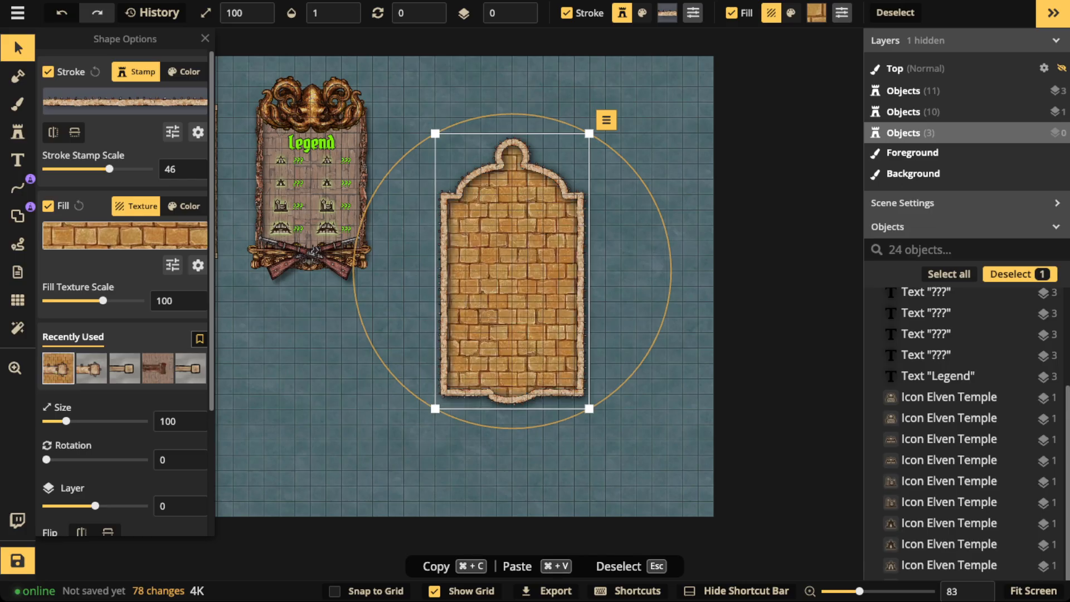
{"action": "left_click_drag", "start_coordinate": [102, 301], "coordinate": [92, 301]}
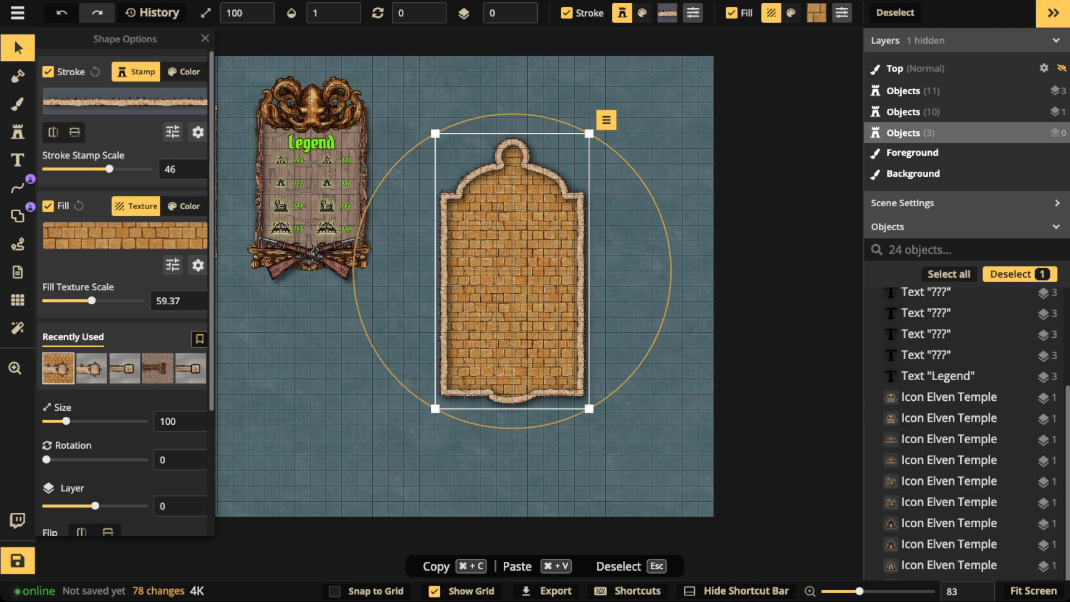
{"action": "left_click_drag", "start_coordinate": [91, 300], "coordinate": [86, 300]}
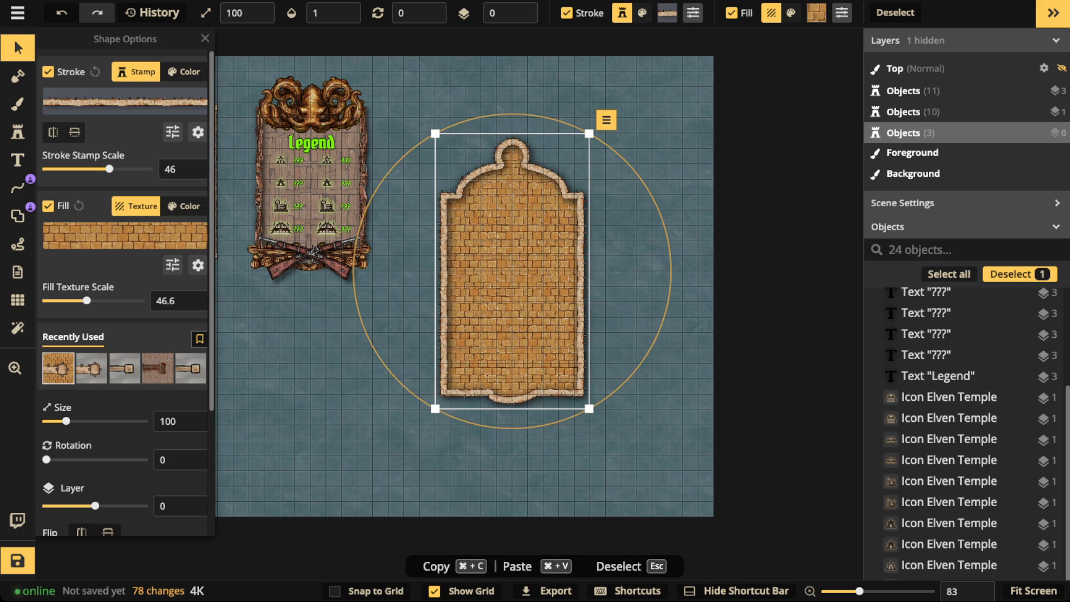
Open the color adjustments for the frame's Sand Tiles fill.
{"action": "scroll", "coordinate": [510, 252], "scroll_direction": "up", "scroll_amount": 5}
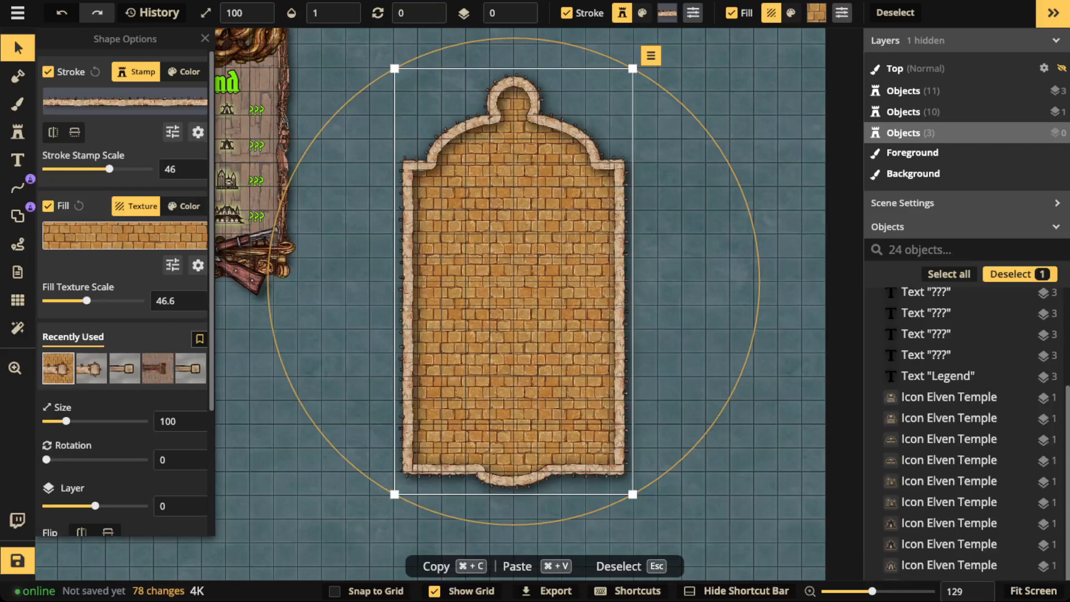
{"action": "left_click", "coordinate": [173, 264]}
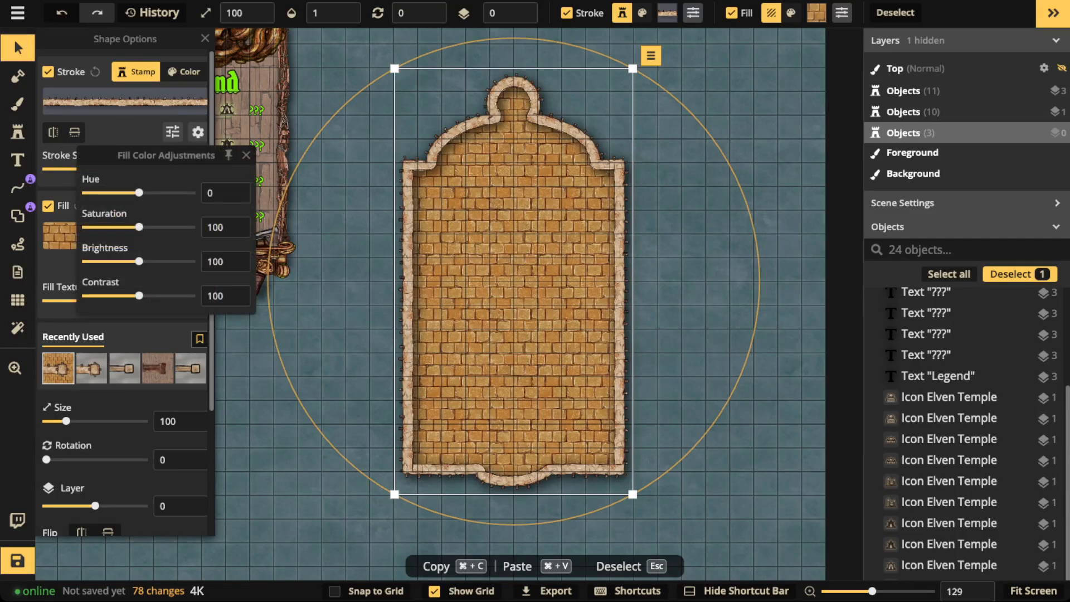
Darken the brick floor by setting the selected shape's fill brightness to 50.
{"action": "left_click_drag", "start_coordinate": [139, 261], "coordinate": [112, 261]}
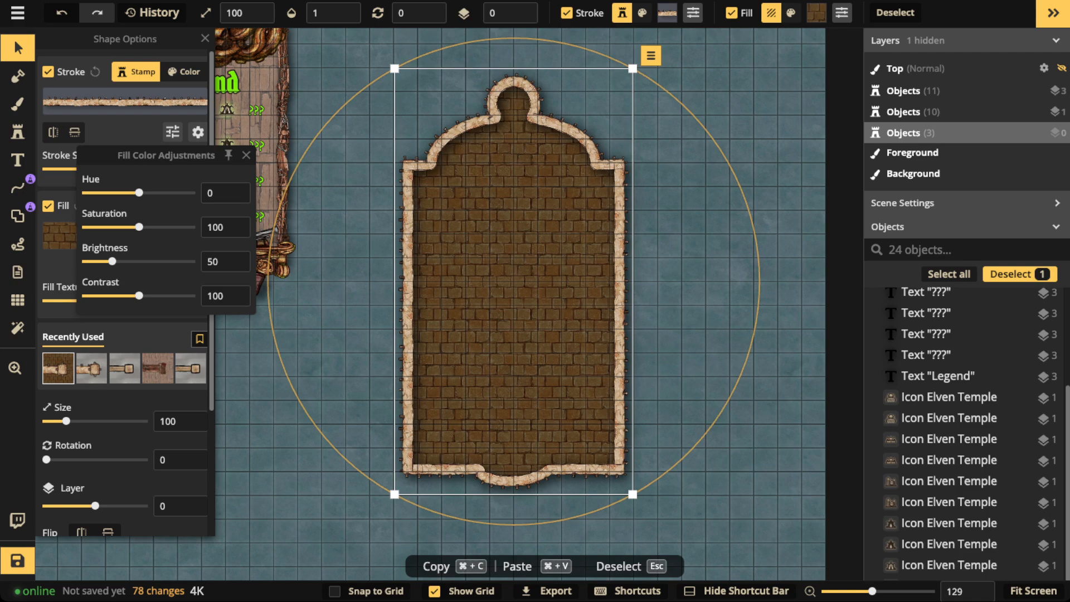
{"action": "scroll", "coordinate": [470, 306], "scroll_direction": "up", "scroll_amount": 1}
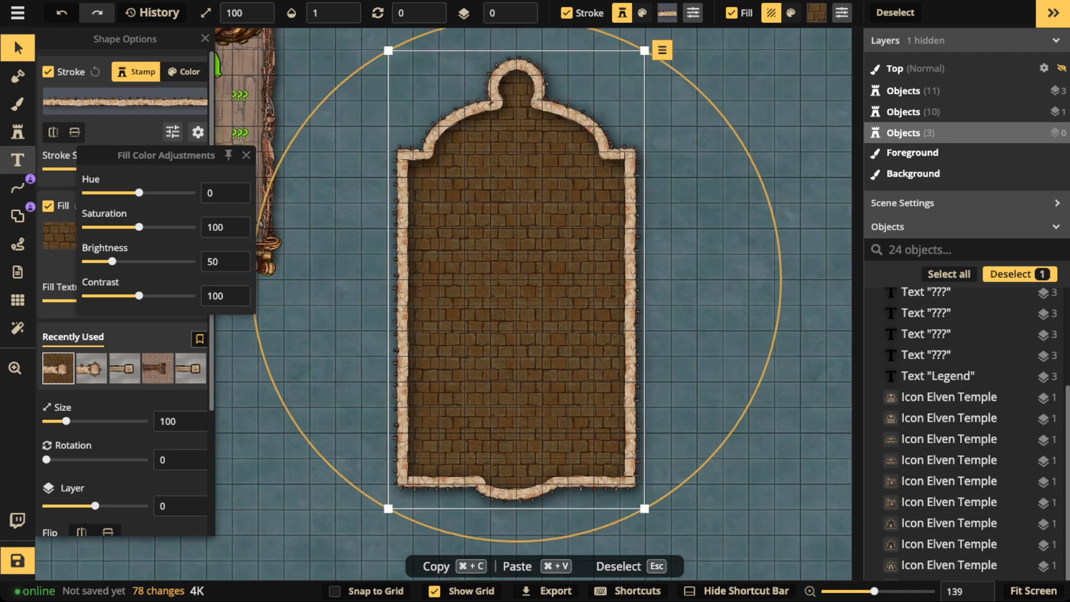
Place the Scarab stamp from the Desert catalog at scale 100 over the round niche at the room's top.
{"action": "left_click", "coordinate": [17, 131]}
{"action": "key", "text": "f"}
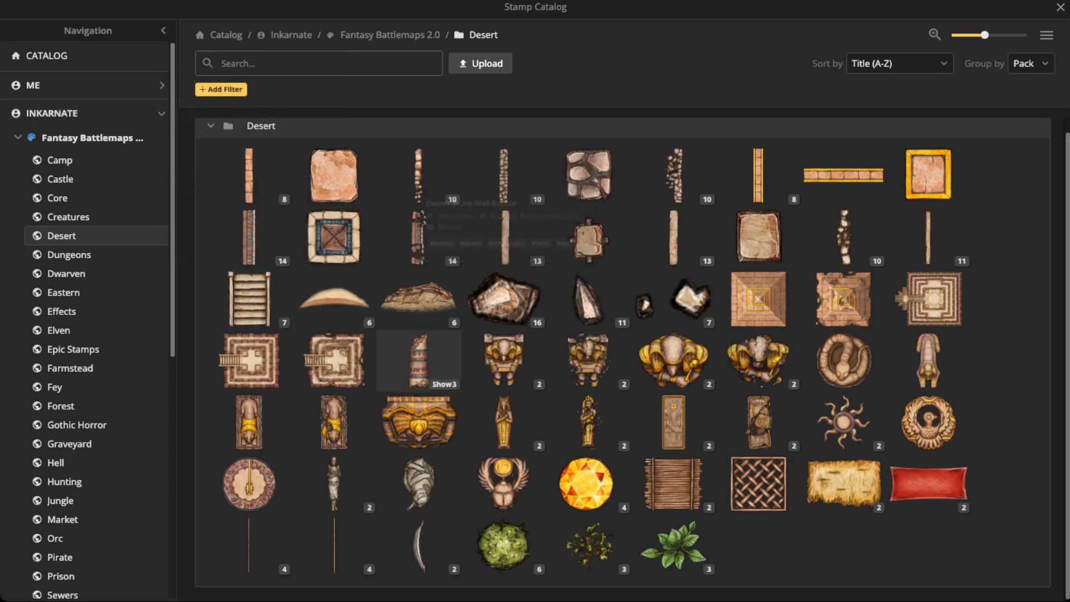
{"action": "left_click", "coordinate": [504, 484]}
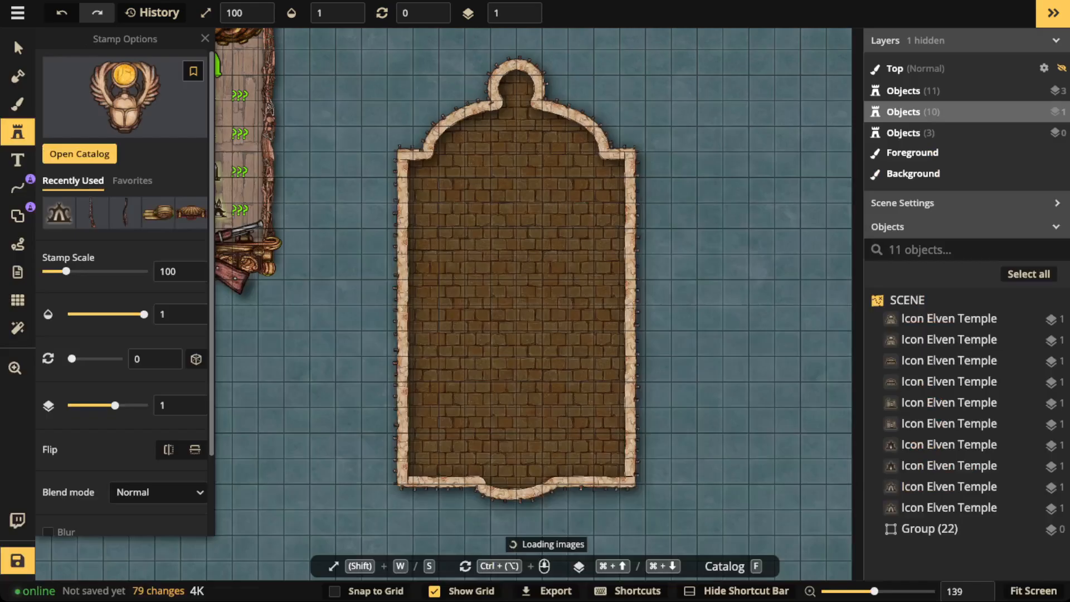
{"action": "scroll", "coordinate": [521, 129], "scroll_direction": "up", "scroll_amount": 3}
{"action": "scroll", "coordinate": [521, 61], "scroll_direction": "down", "scroll_amount": 2}
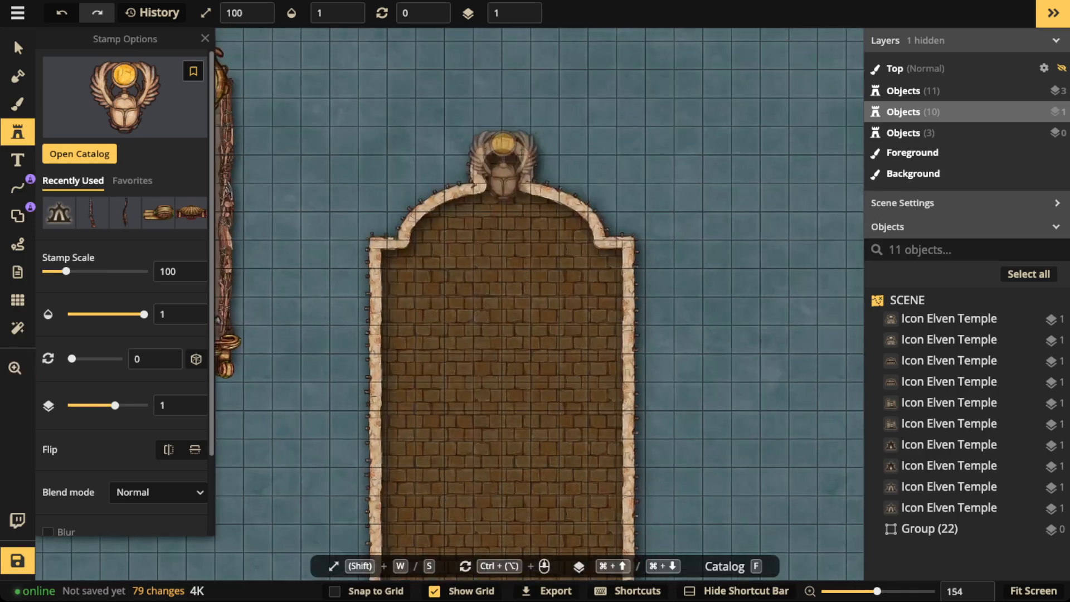
{"action": "left_click", "coordinate": [502, 153]}
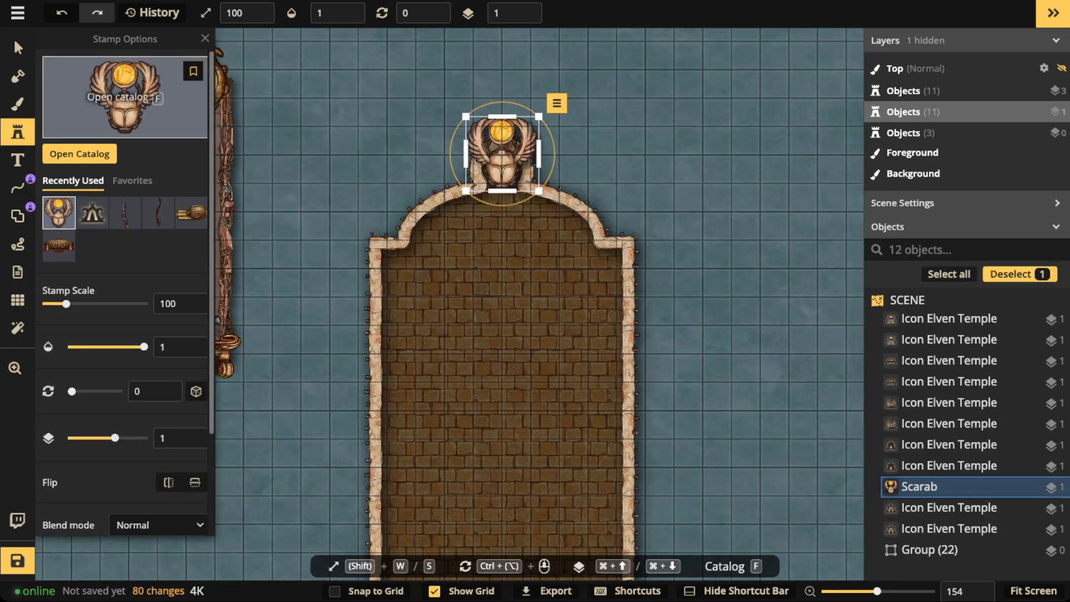
Place the first Broken Pillar variant at scale 90, rotated to 90 degrees, in the room's lower-left corner.
{"action": "key", "text": "f"}
{"action": "left_click", "coordinate": [419, 361]}
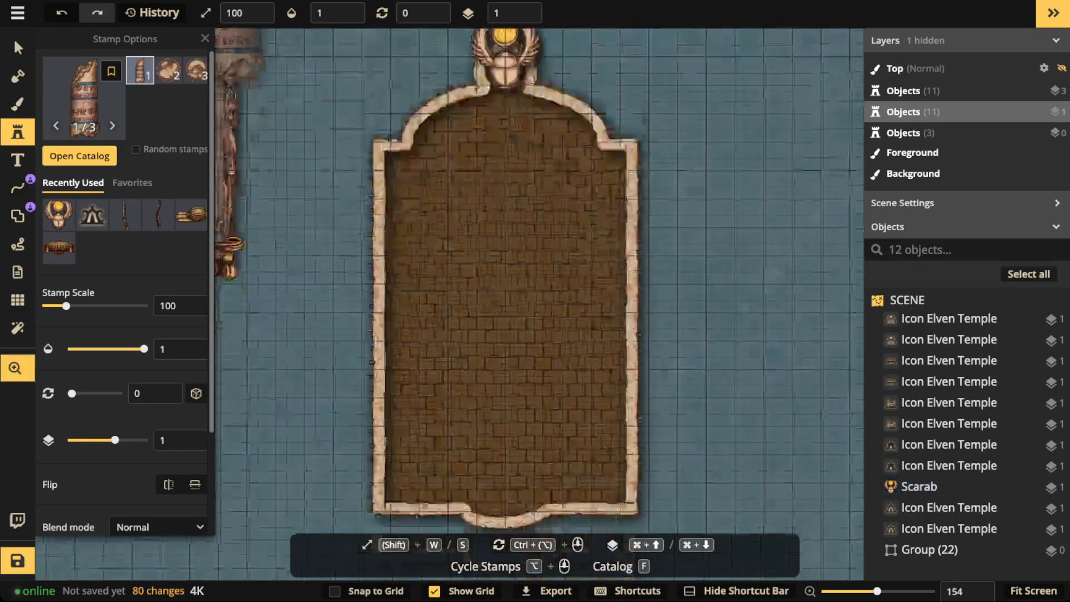
{"action": "scroll", "coordinate": [499, 345], "scroll_direction": "down", "scroll_amount": 7}
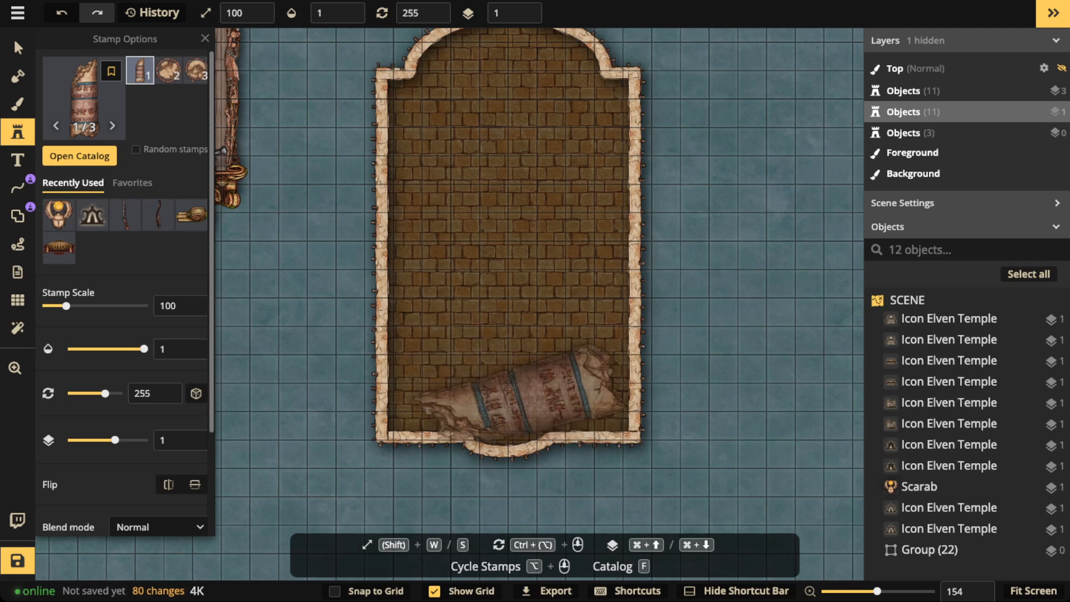
{"action": "key", "text": "s"}
{"action": "scroll", "coordinate": [530, 402], "scroll_direction": "down", "scroll_amount": 11}
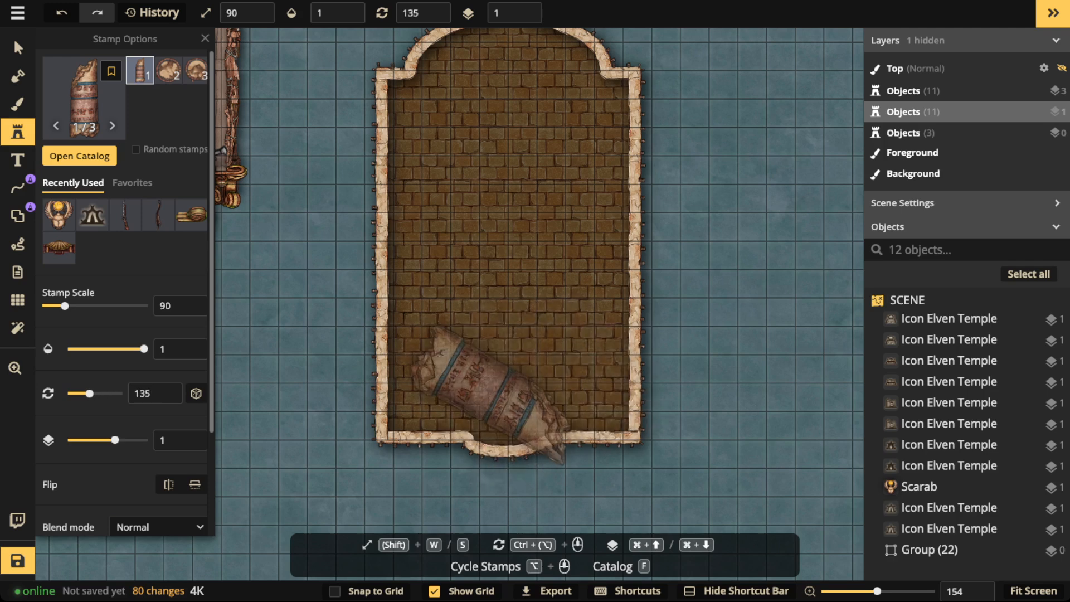
{"action": "left_click", "coordinate": [473, 403]}
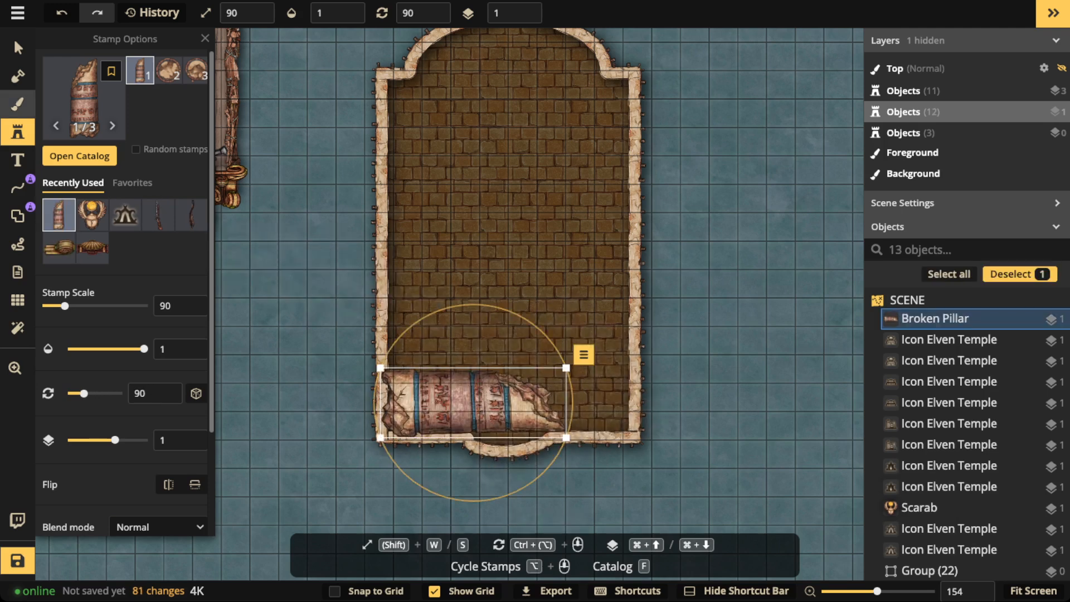
Reduce the broken pillar to scale 80, rotate it to 94 degrees and fit it inside the lower-left corner.
{"action": "key", "text": "v"}
{"action": "left_click_drag", "start_coordinate": [555, 347], "coordinate": [558, 366]}
{"action": "left_click_drag", "start_coordinate": [474, 402], "coordinate": [467, 404]}
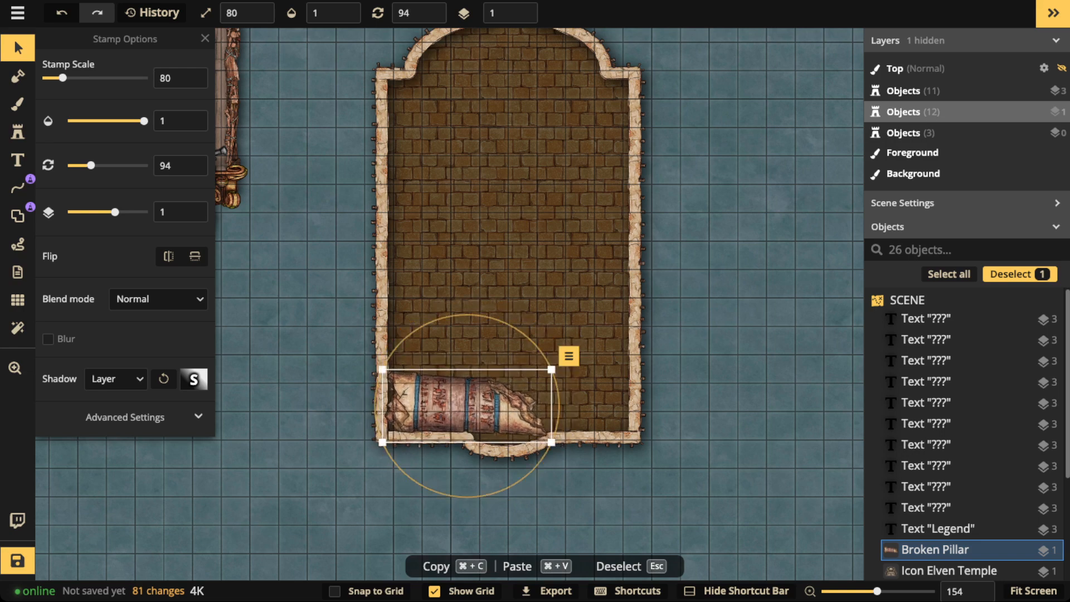
Place two different Sarcophagus stamps at scale 60, using random variants, on the upper ends of the left and right walls.
{"action": "left_click", "coordinate": [18, 132]}
{"action": "left_click", "coordinate": [79, 155]}
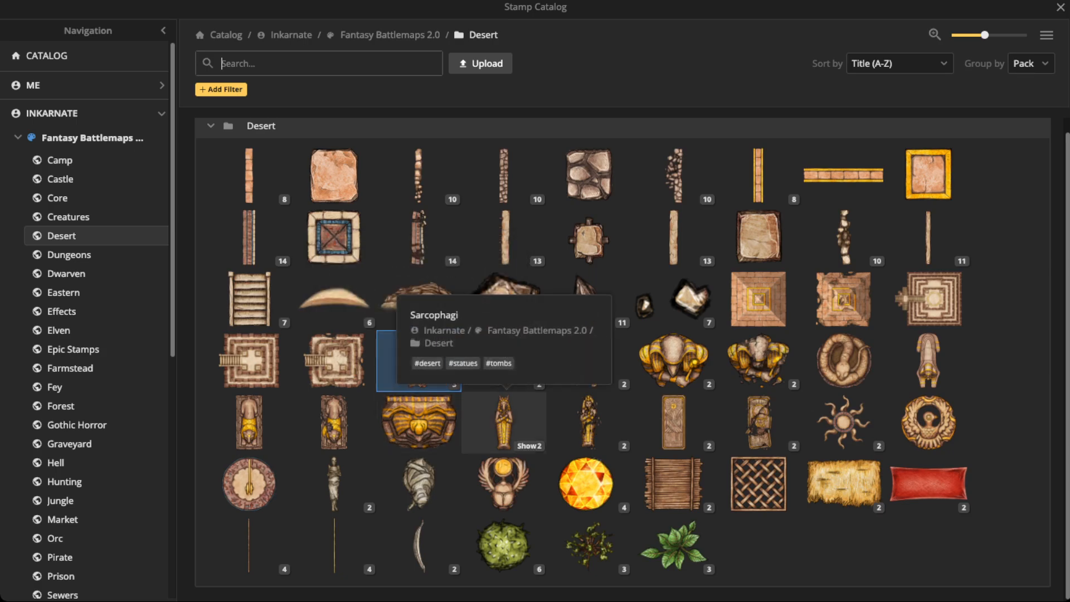
{"action": "left_click", "coordinate": [503, 422]}
{"action": "scroll", "coordinate": [434, 152], "scroll_direction": "up", "scroll_amount": 2}
{"action": "left_click_drag", "start_coordinate": [458, 136], "coordinate": [481, 196]}
{"action": "key", "text": "s"}
{"action": "key", "text": "s"}
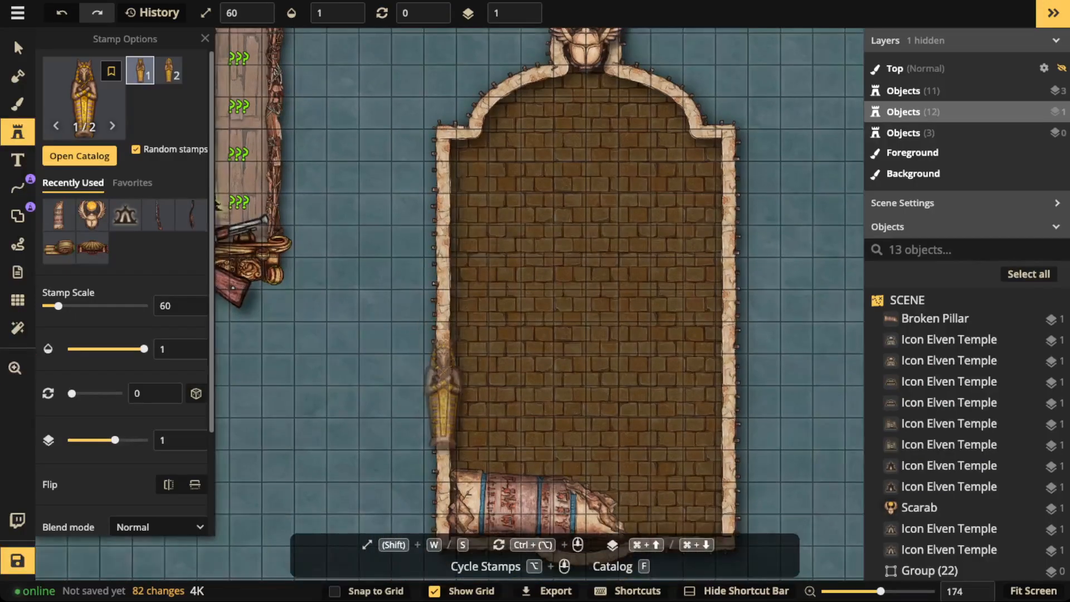
{"action": "left_click_drag", "start_coordinate": [455, 397], "coordinate": [442, 453]}
{"action": "left_click", "coordinate": [440, 257]}
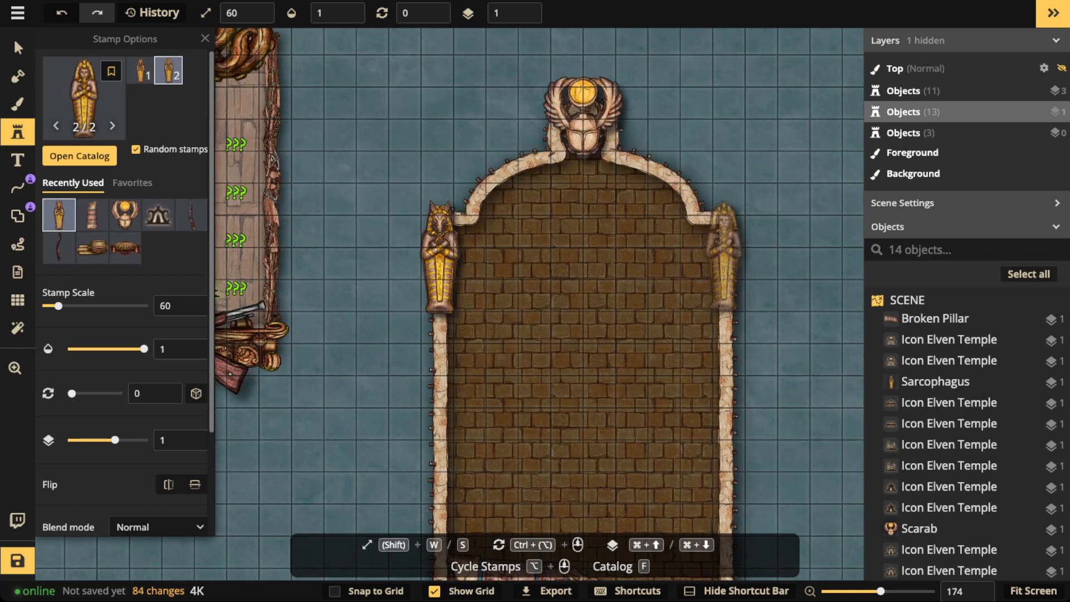
{"action": "left_click", "coordinate": [726, 256]}
{"action": "scroll", "coordinate": [522, 234], "scroll_direction": "down", "scroll_amount": 2}
{"action": "left_click_drag", "start_coordinate": [520, 235], "coordinate": [463, 204]}
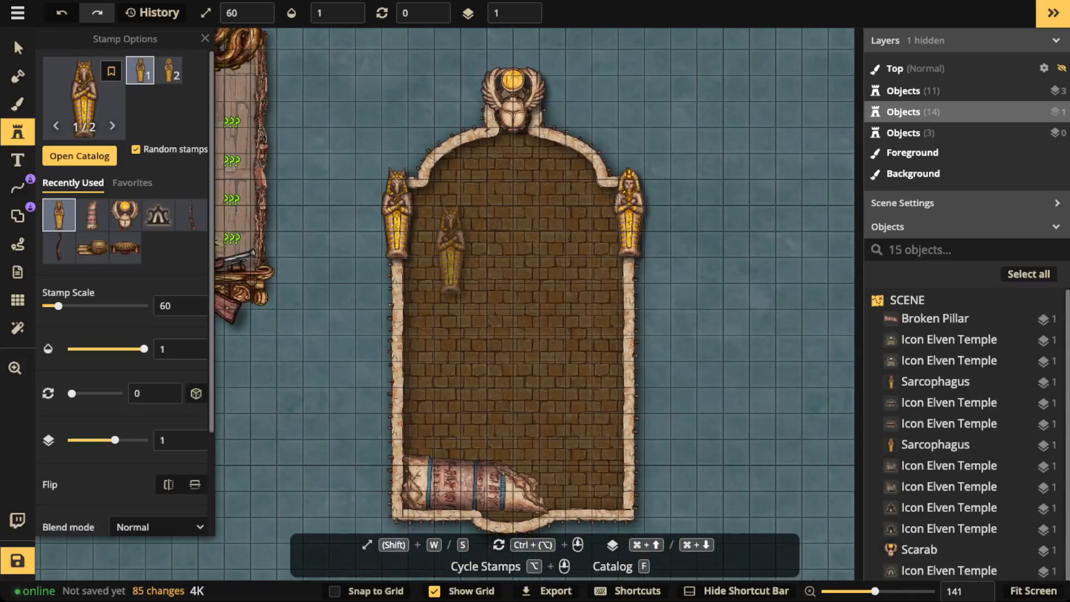
{"action": "left_click", "coordinate": [84, 111]}
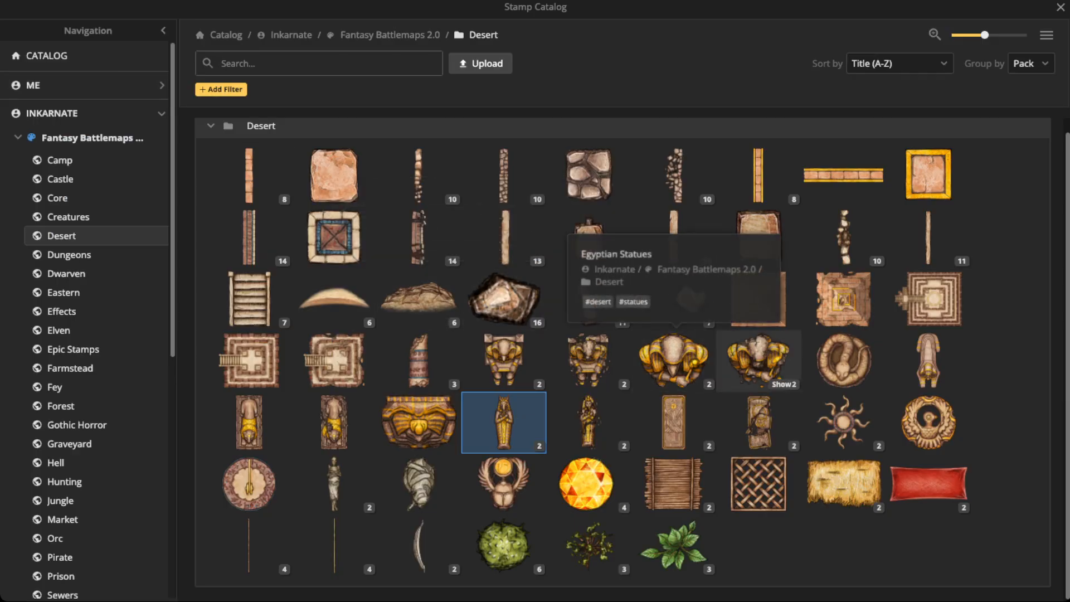
{"action": "left_click", "coordinate": [843, 361]}
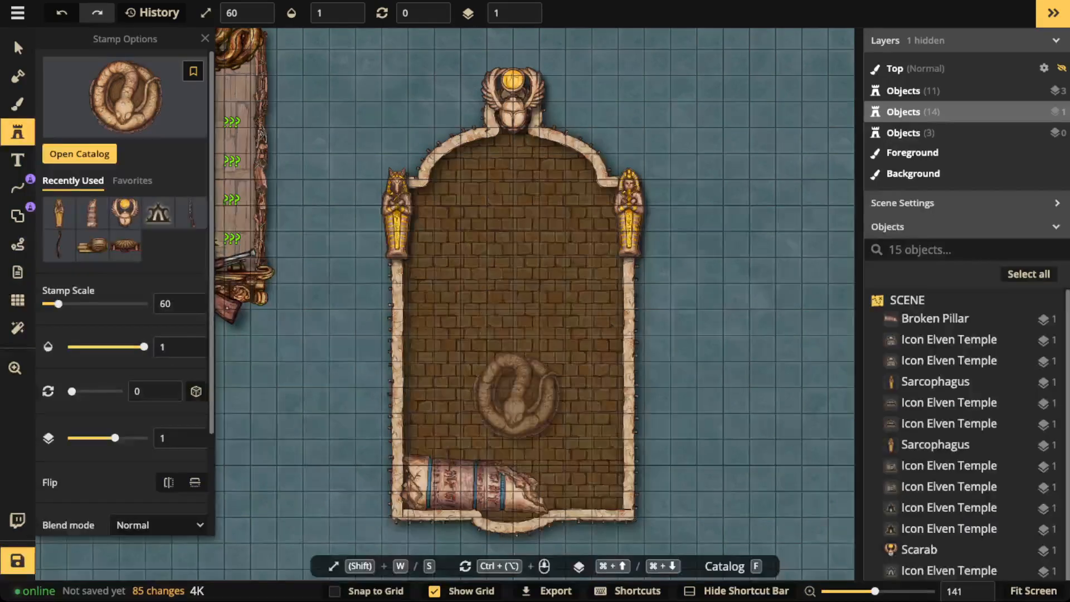
{"action": "left_click", "coordinate": [95, 108]}
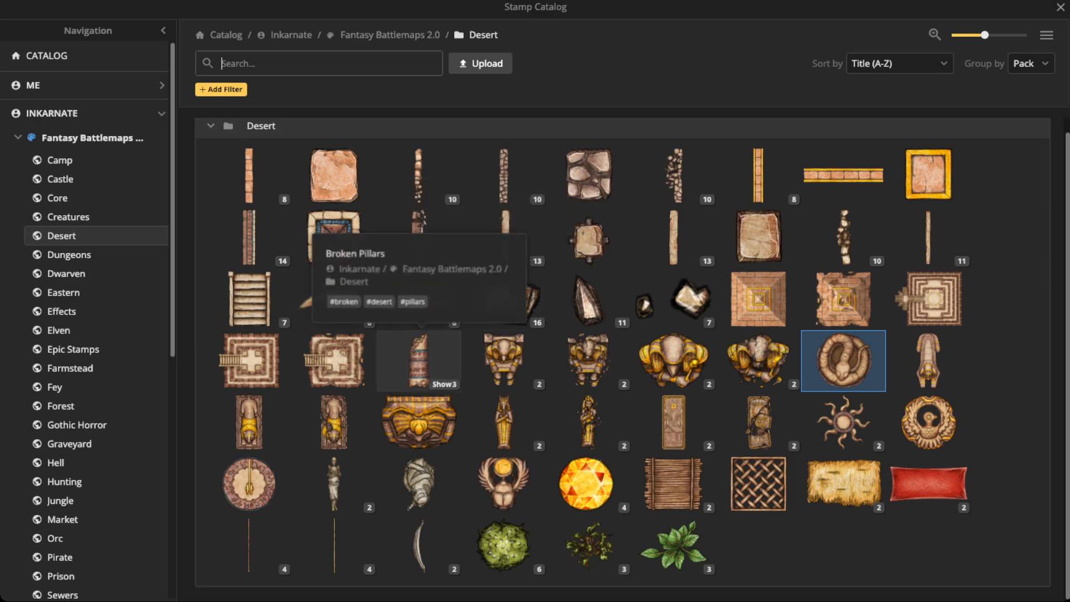
{"action": "key", "text": "Escape"}
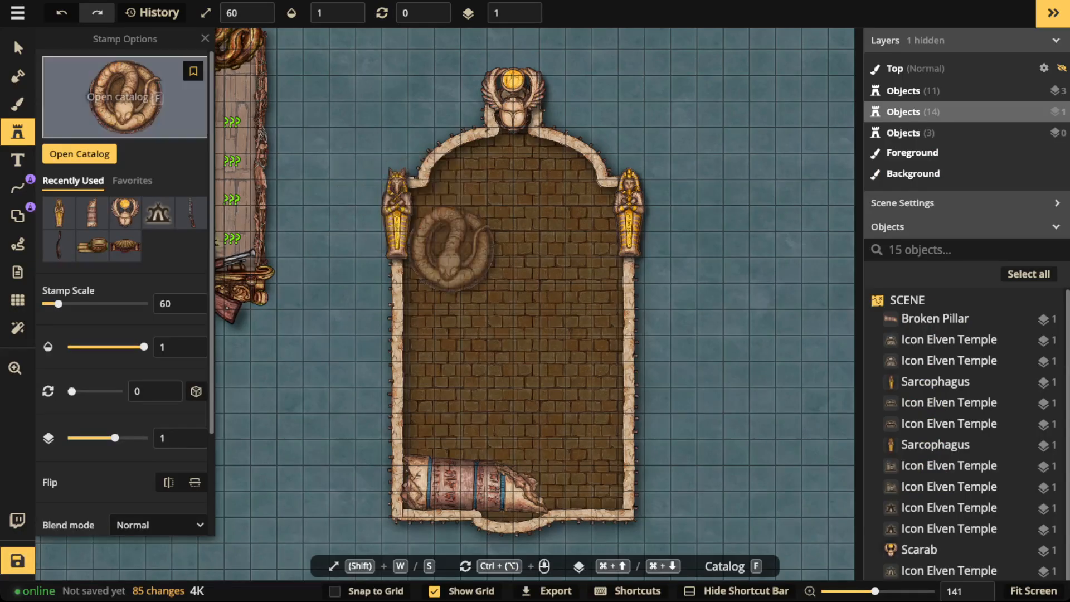
Nudge the broken pillar slightly within the room's lower-left corner.
{"action": "left_click", "coordinate": [18, 48]}
{"action": "left_click", "coordinate": [599, 213]}
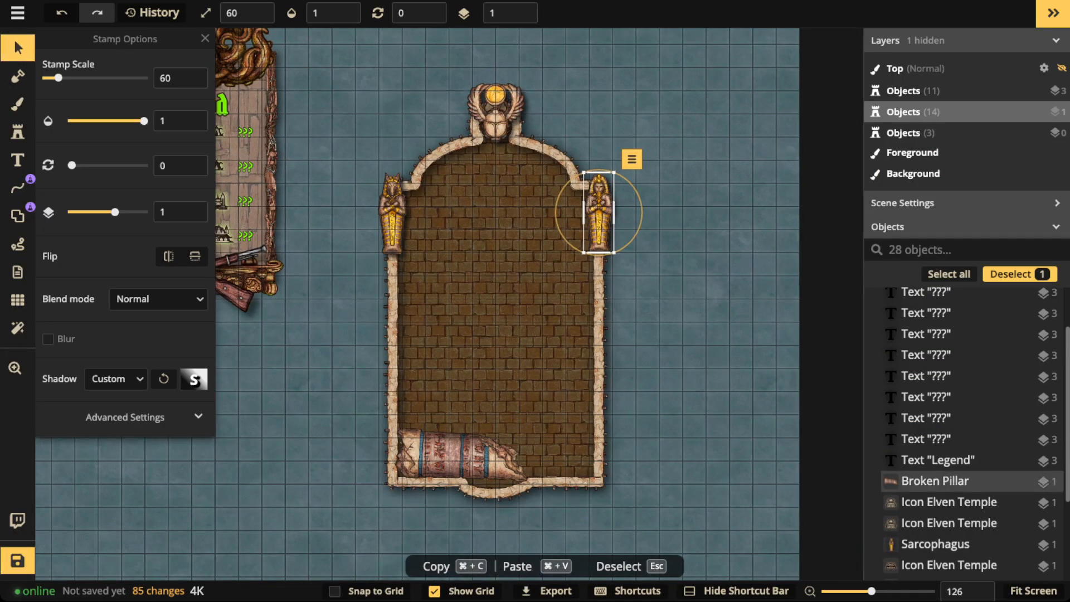
{"action": "left_click_drag", "start_coordinate": [463, 456], "coordinate": [462, 457]}
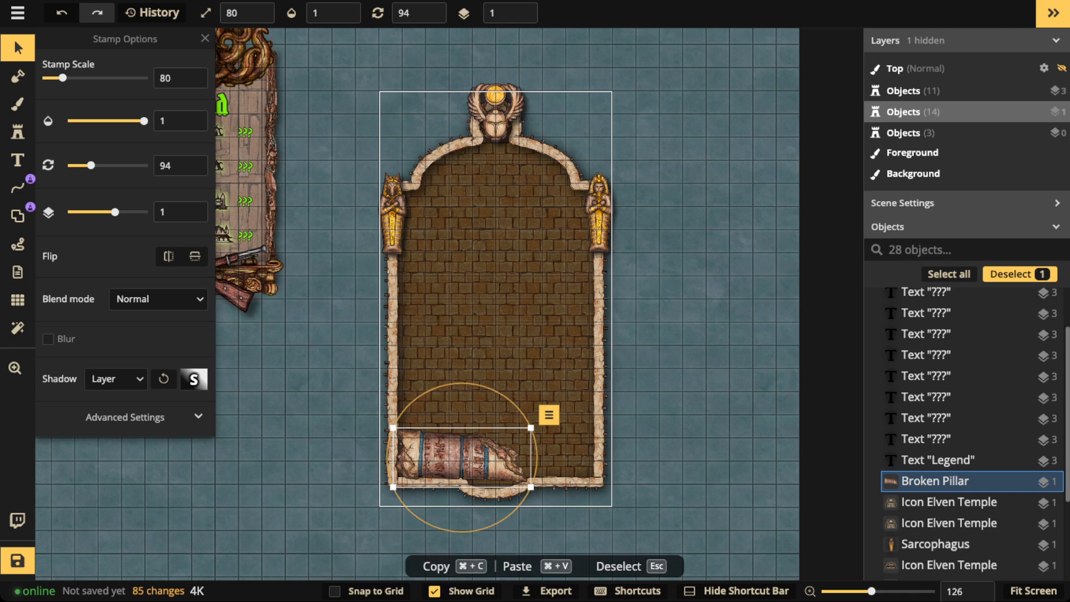
{"action": "mouse_move", "coordinate": [462, 458]}
{"action": "left_mouse_down"}
{"action": "mouse_move", "coordinate": [478, 449]}
{"action": "mouse_move", "coordinate": [462, 456]}
{"action": "left_mouse_up"}
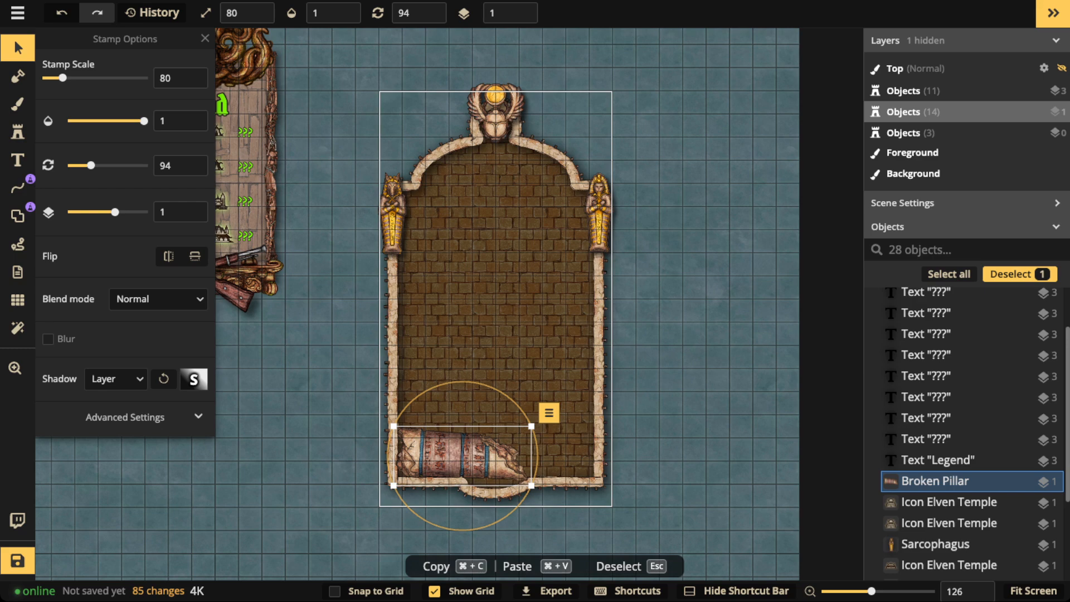
Load the broken desert stone wall stamp from the Desert catalog at scale 80 for the room's lower-left corner.
{"action": "left_click", "coordinate": [17, 132]}
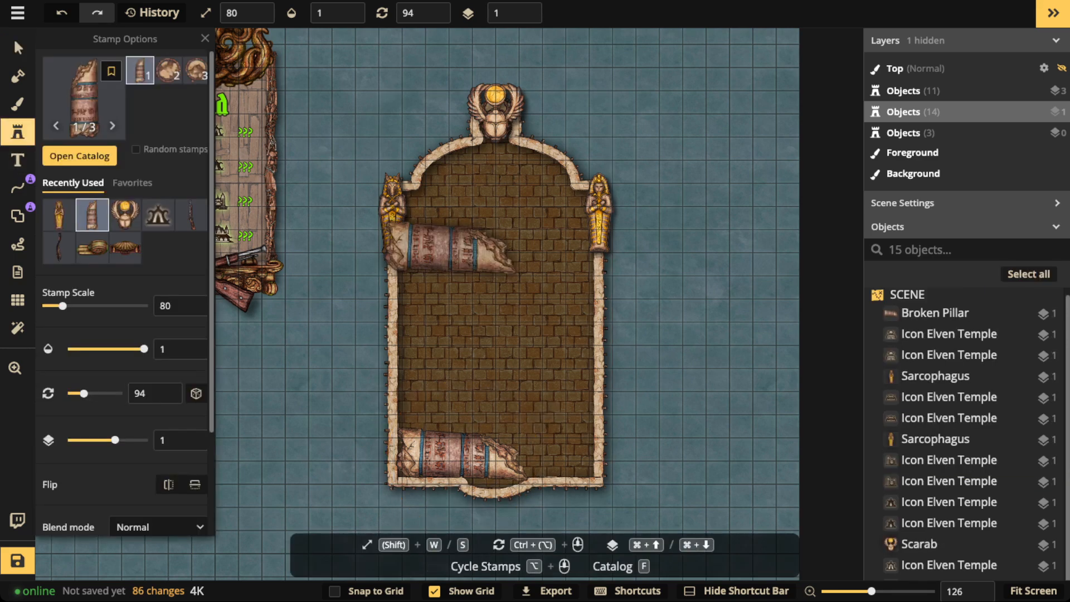
{"action": "key", "text": "f"}
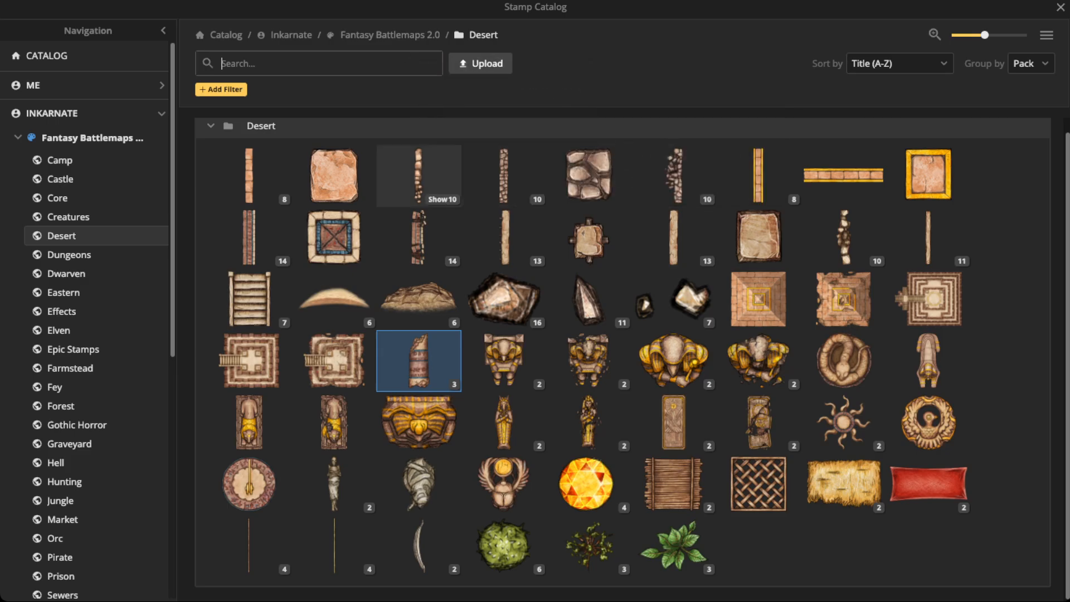
{"action": "left_click", "coordinate": [418, 176]}
{"action": "scroll", "coordinate": [409, 356], "scroll_direction": "up", "scroll_amount": 3}
{"action": "left_click_drag", "start_coordinate": [417, 350], "coordinate": [483, 225]}
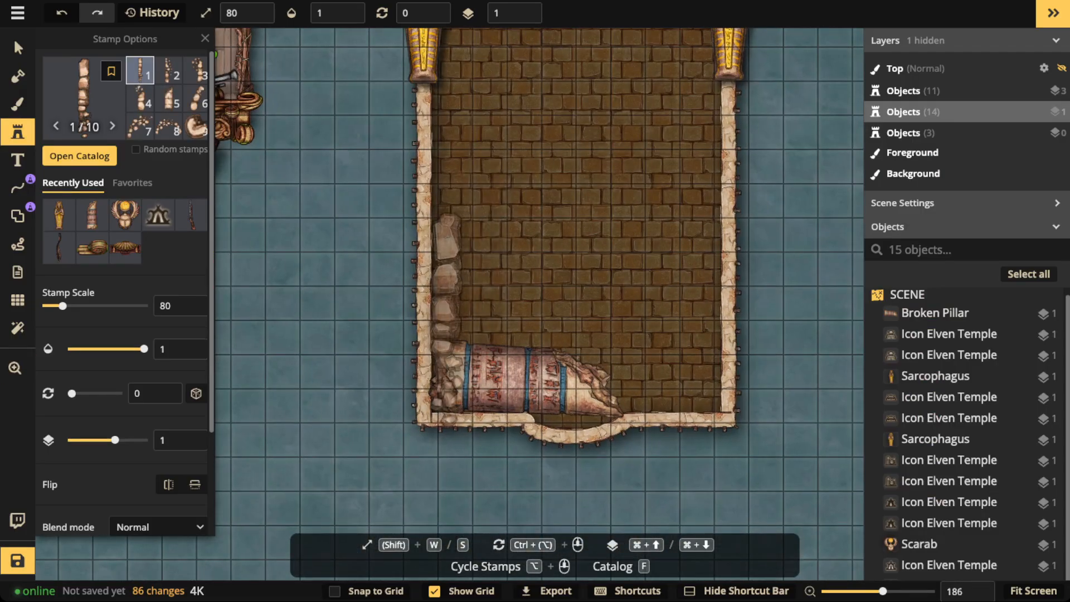
{"action": "scroll", "coordinate": [447, 318], "scroll_direction": "up", "scroll_amount": 5}
{"action": "scroll", "coordinate": [453, 319], "scroll_direction": "up", "scroll_amount": 1}
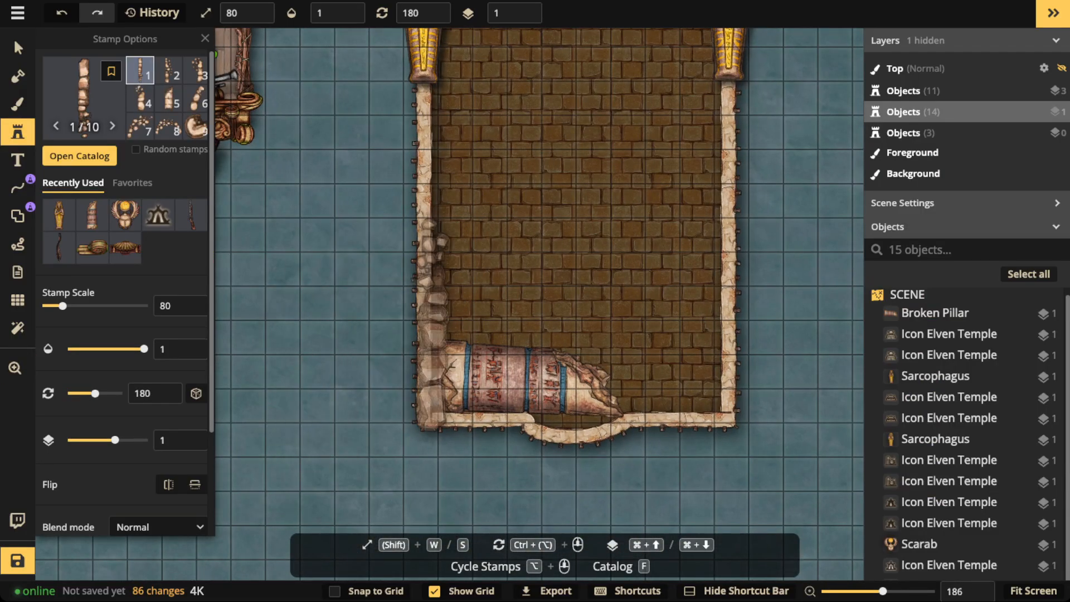
{"action": "left_click", "coordinate": [427, 320]}
{"action": "left_click_drag", "start_coordinate": [427, 320], "coordinate": [505, 399]}
{"action": "scroll", "coordinate": [546, 395], "scroll_direction": "up", "scroll_amount": 6}
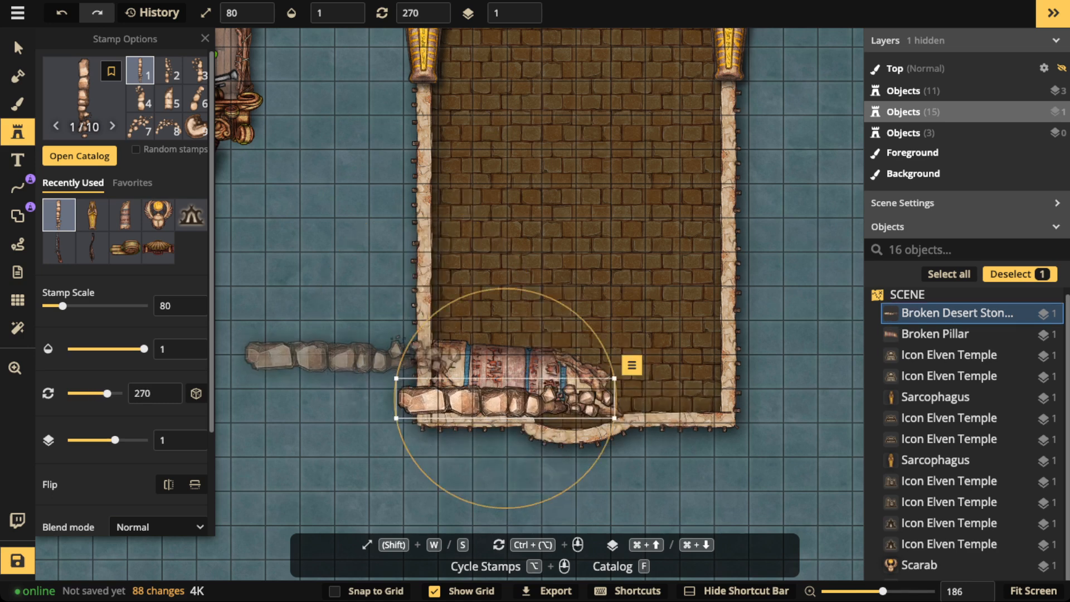
{"action": "key", "text": "Delete"}
Place broken stone wall variant 4 at scale 80, rotated to 92 degrees, over the bottom wall's left end.
{"action": "left_click", "coordinate": [140, 99]}
{"action": "scroll", "coordinate": [472, 412], "scroll_direction": "down", "scroll_amount": 12}
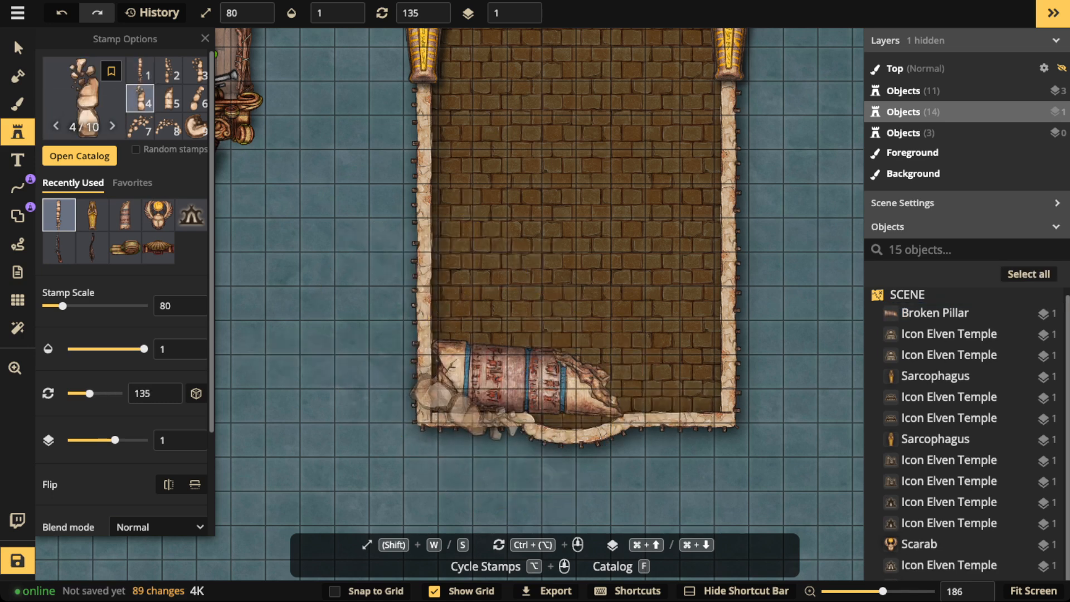
{"action": "left_click", "coordinate": [472, 411]}
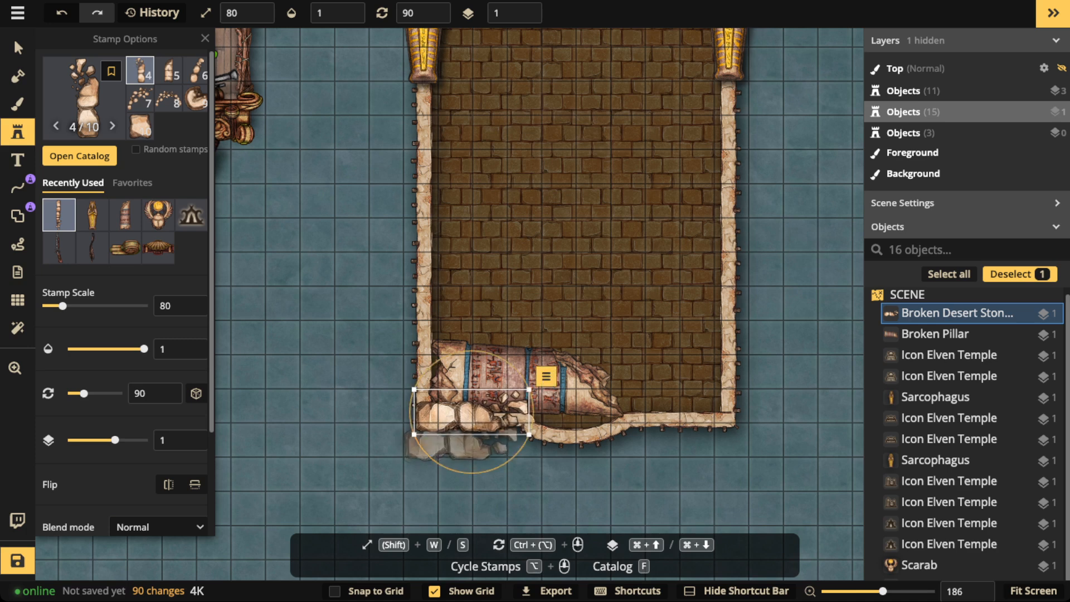
{"action": "left_click_drag", "start_coordinate": [413, 438], "coordinate": [411, 435]}
{"action": "key", "text": "Escape"}
Place broken stone wall variant 1, flipped horizontally and rotated to 181 degrees, along the lower part of the left wall.
{"action": "scroll", "coordinate": [430, 291], "scroll_direction": "up", "scroll_amount": 1}
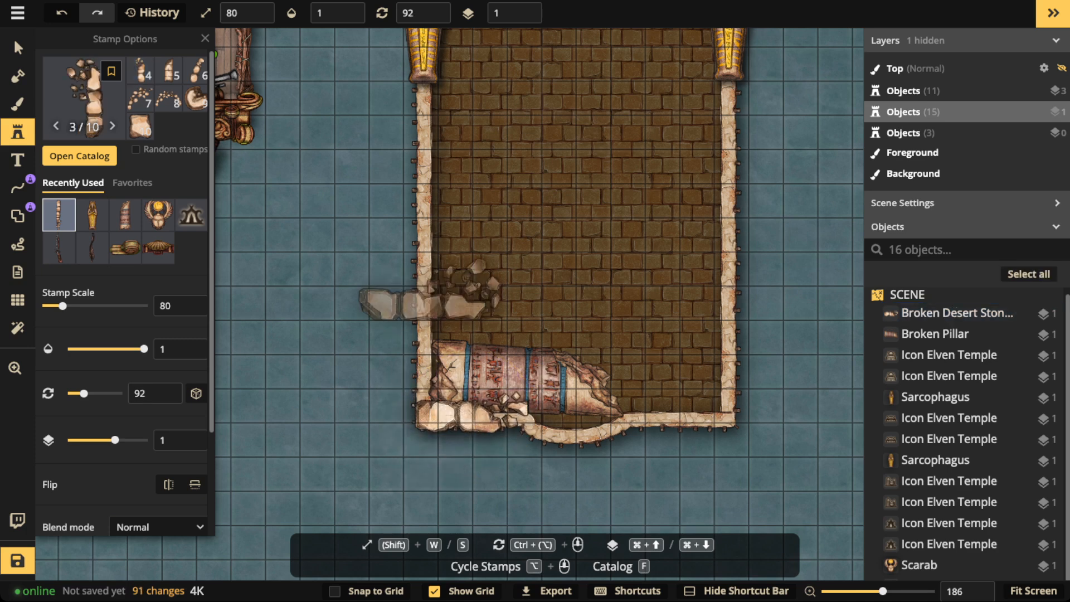
{"action": "scroll", "coordinate": [141, 100], "scroll_direction": "up", "scroll_amount": 1}
{"action": "left_click", "coordinate": [140, 71]}
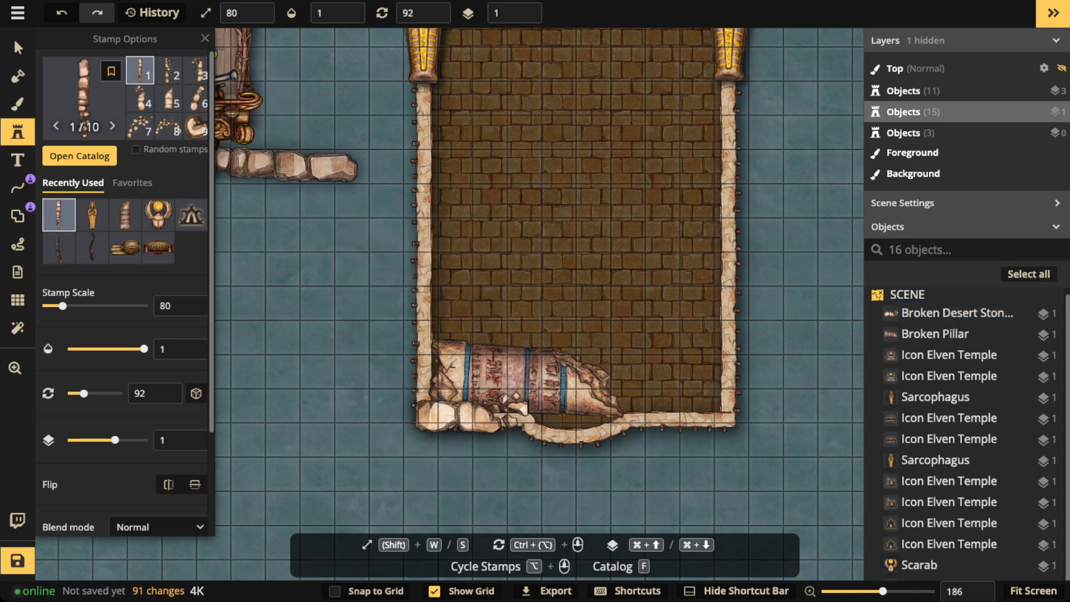
{"action": "scroll", "coordinate": [335, 290], "scroll_direction": "up", "scroll_amount": 4}
{"action": "scroll", "coordinate": [430, 298], "scroll_direction": "up", "scroll_amount": 2}
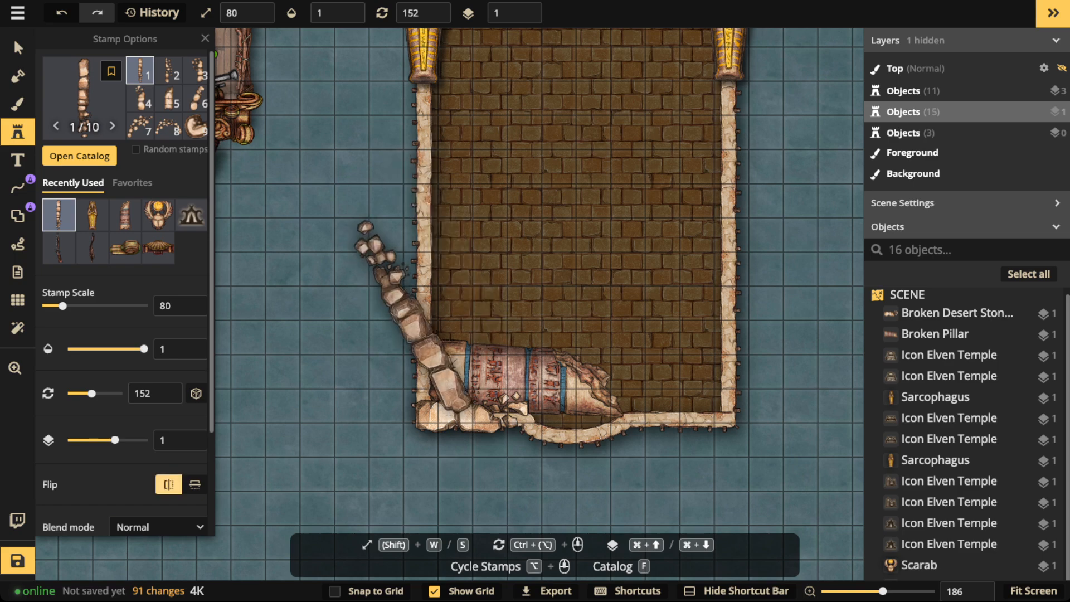
{"action": "left_click", "coordinate": [430, 298]}
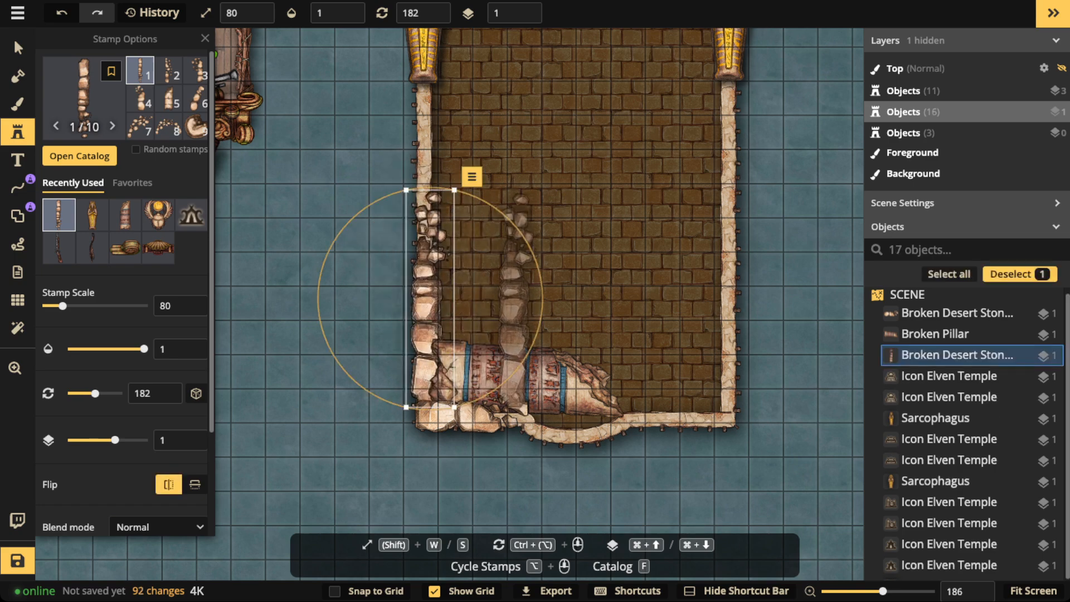
{"action": "left_click_drag", "start_coordinate": [542, 305], "coordinate": [542, 301]}
Place broken desert stone wall variant 3, flipped and rotated to 181 degrees at scale 80, over the room's lower-right corner.
{"action": "scroll", "coordinate": [443, 253], "scroll_direction": "down", "scroll_amount": 5}
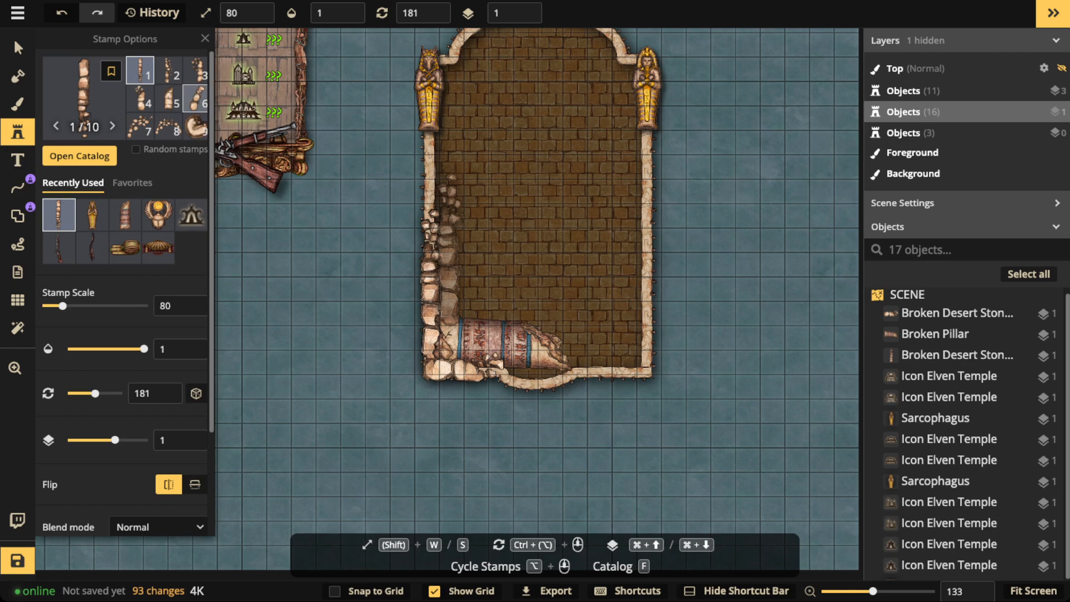
{"action": "key", "text": "3"}
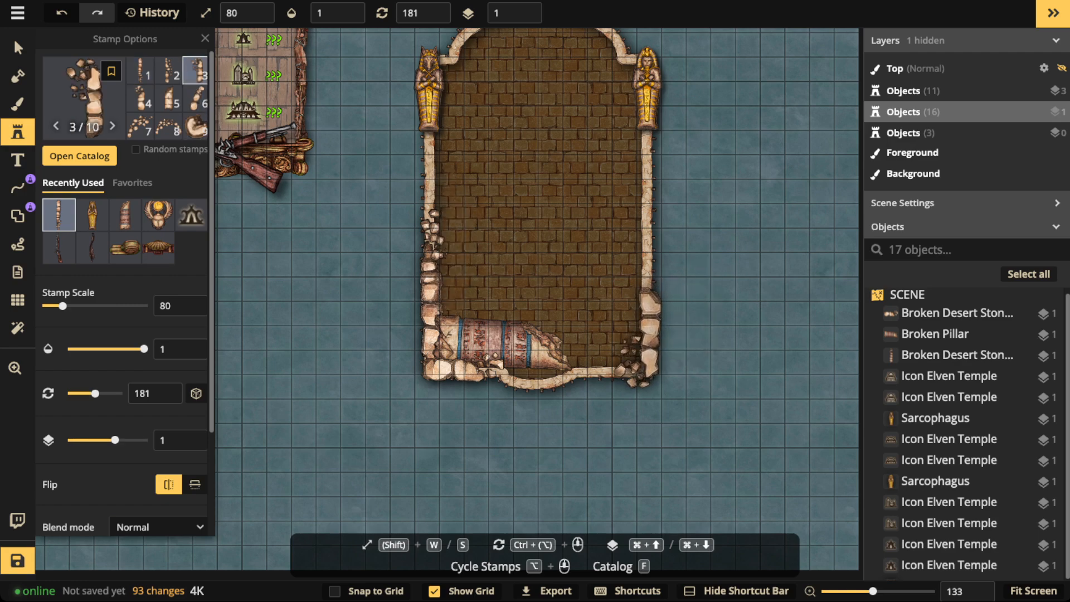
{"action": "left_click", "coordinate": [637, 337]}
{"action": "scroll", "coordinate": [457, 245], "scroll_direction": "down", "scroll_amount": 4}
{"action": "left_click_drag", "start_coordinate": [486, 210], "coordinate": [393, 286]}
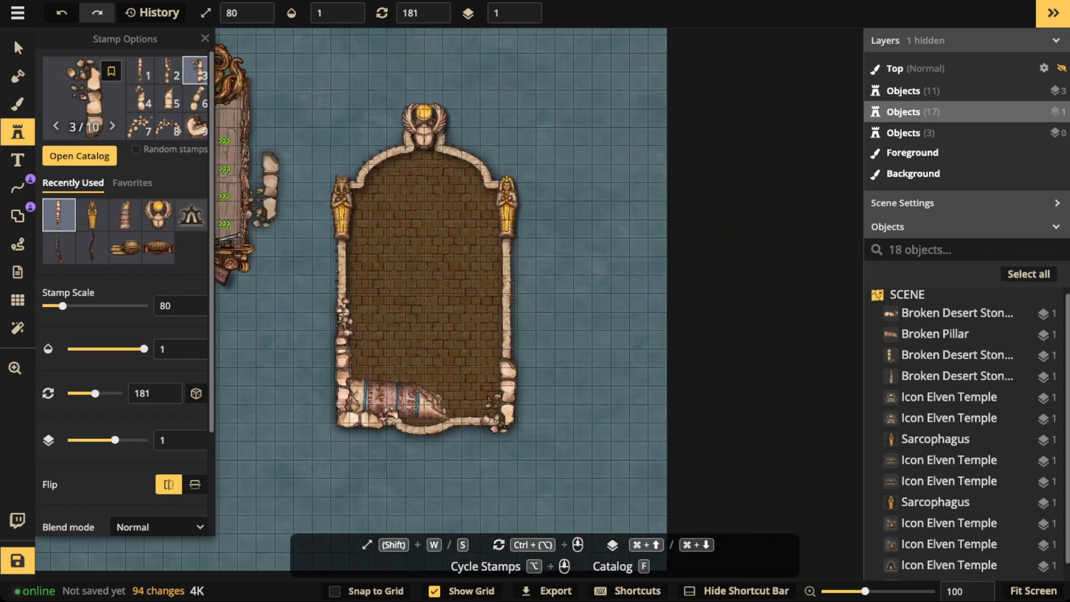
Move the complete temple frame with its statues, pillar and broken walls slightly up on the map.
{"action": "left_click", "coordinate": [18, 48]}
{"action": "scroll", "coordinate": [280, 126], "scroll_direction": "down", "scroll_amount": 1}
{"action": "left_click_drag", "start_coordinate": [314, 102], "coordinate": [547, 383]}
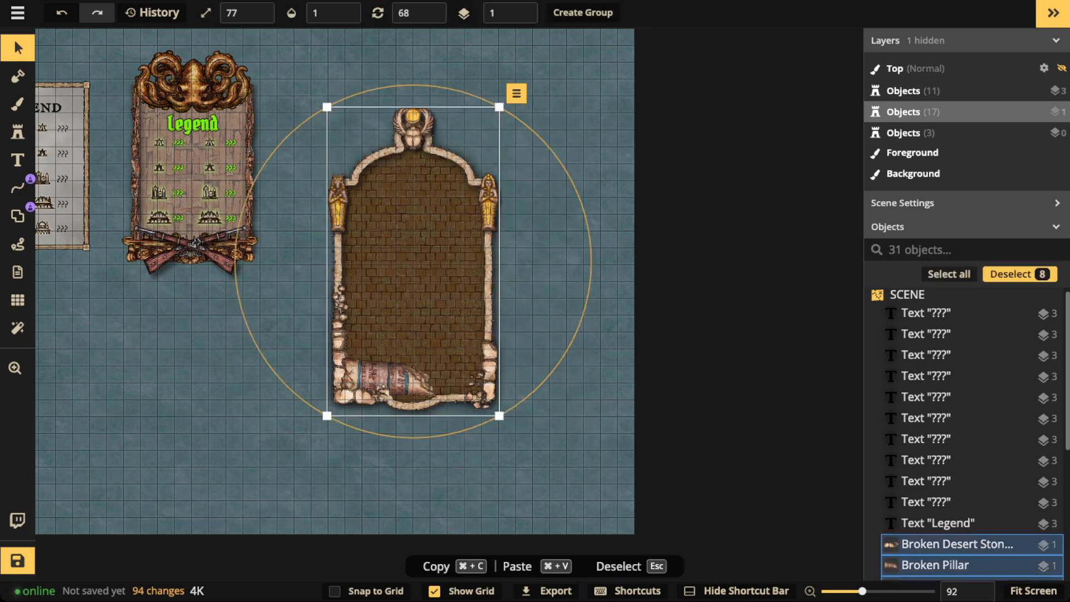
{"action": "left_click_drag", "start_coordinate": [412, 251], "coordinate": [401, 192]}
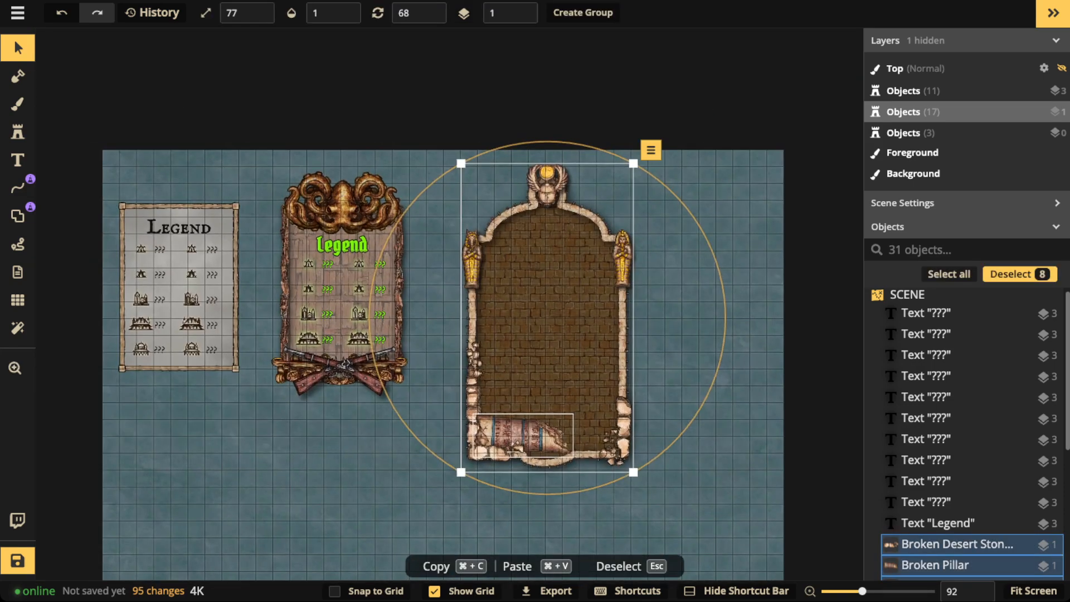
Copy the title, icons and ??? labels of the plain paper legend and place the copy inside the temple frame.
{"action": "left_click_drag", "start_coordinate": [145, 242], "coordinate": [234, 360]}
{"action": "left_click", "coordinate": [227, 348], "text": "shift"}
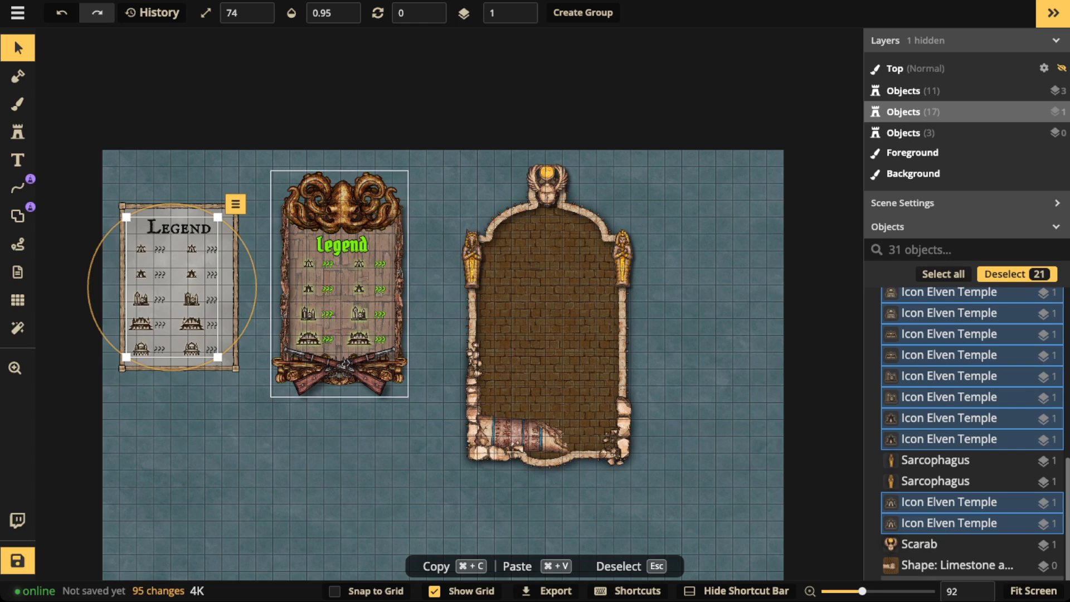
{"action": "key", "text": "super+c"}
{"action": "key", "text": "super+v"}
{"action": "left_click_drag", "start_coordinate": [420, 484], "coordinate": [545, 327]}
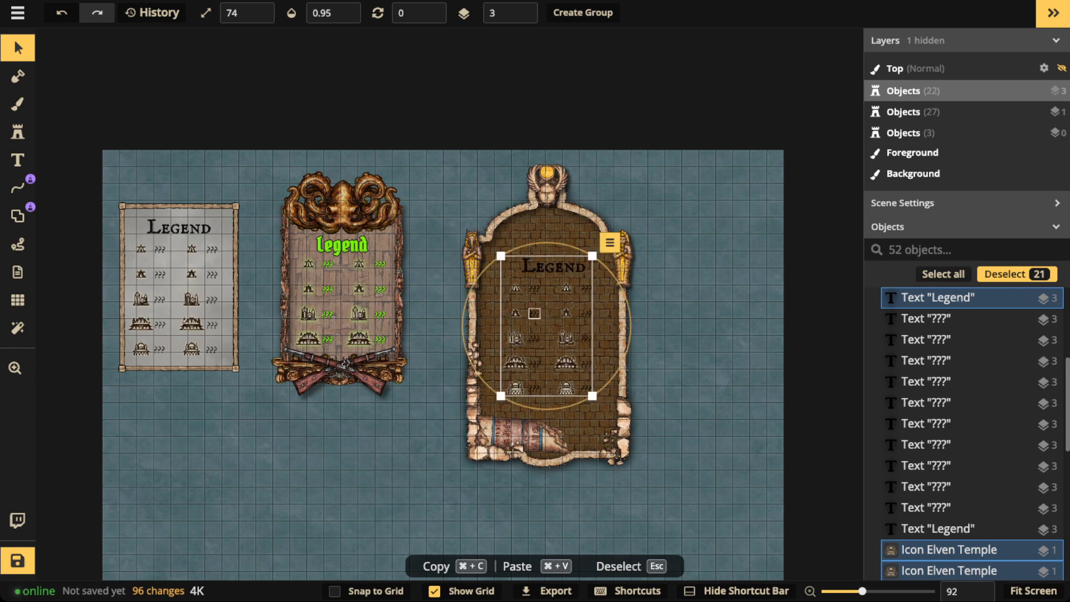
Recolour the Legend title and all ten ??? labels in the temple frame to white, ffffff.
{"action": "scroll", "coordinate": [545, 326], "scroll_direction": "up", "scroll_amount": 1}
{"action": "scroll", "coordinate": [537, 312], "scroll_direction": "up", "scroll_amount": 5}
{"action": "left_click", "coordinate": [542, 232]}
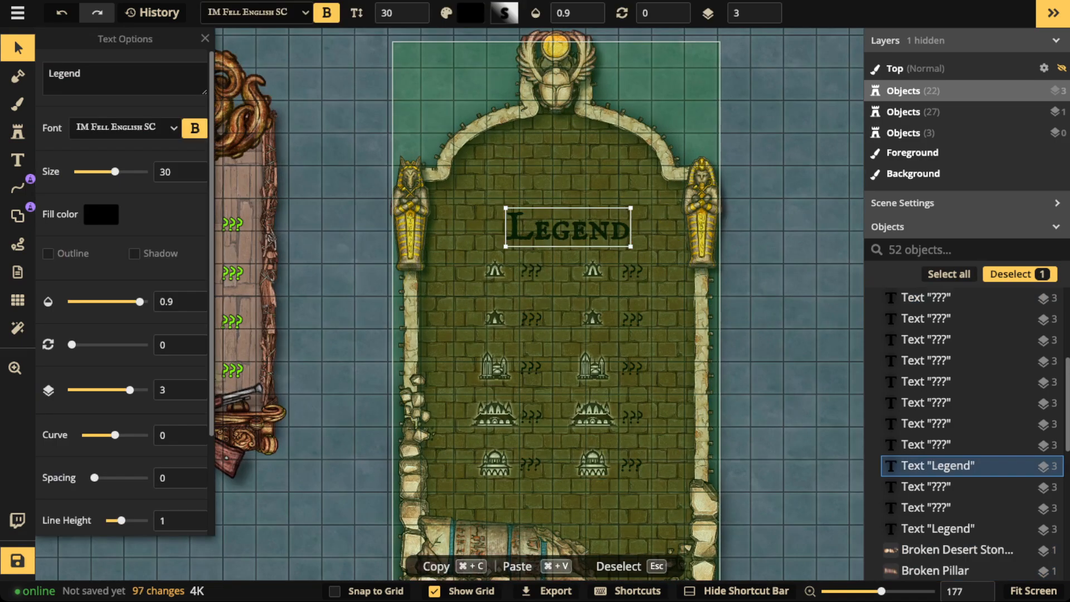
{"action": "left_click", "coordinate": [531, 271], "text": "shift"}
{"action": "left_click", "coordinate": [531, 319], "text": "shift"}
{"action": "left_click", "coordinate": [531, 368], "text": "shift"}
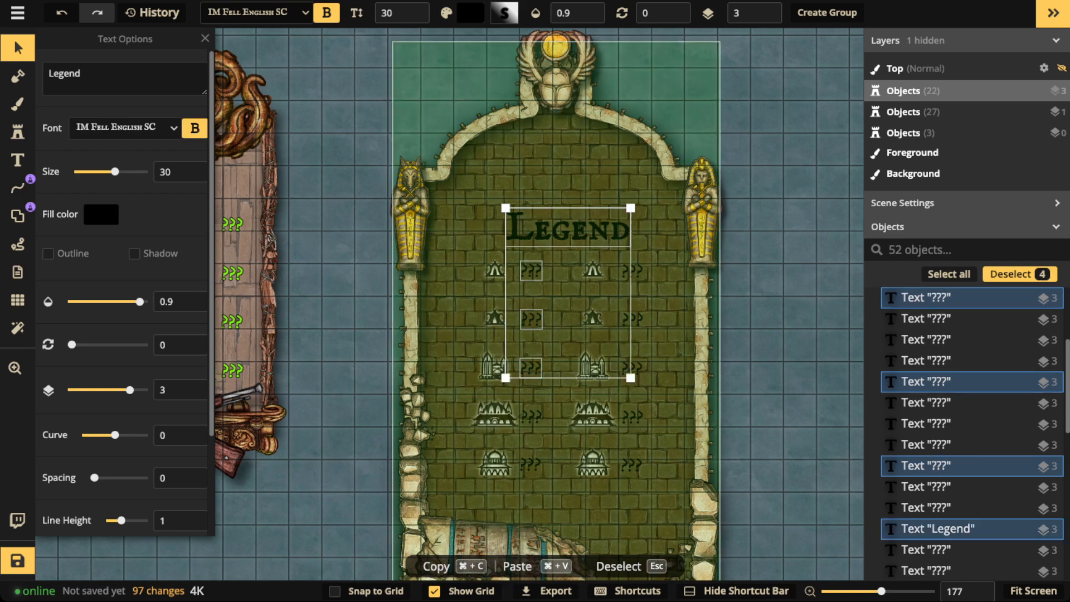
{"action": "left_click", "coordinate": [531, 417], "text": "shift"}
{"action": "left_click", "coordinate": [531, 465], "text": "shift"}
{"action": "left_click", "coordinate": [632, 465], "text": "shift"}
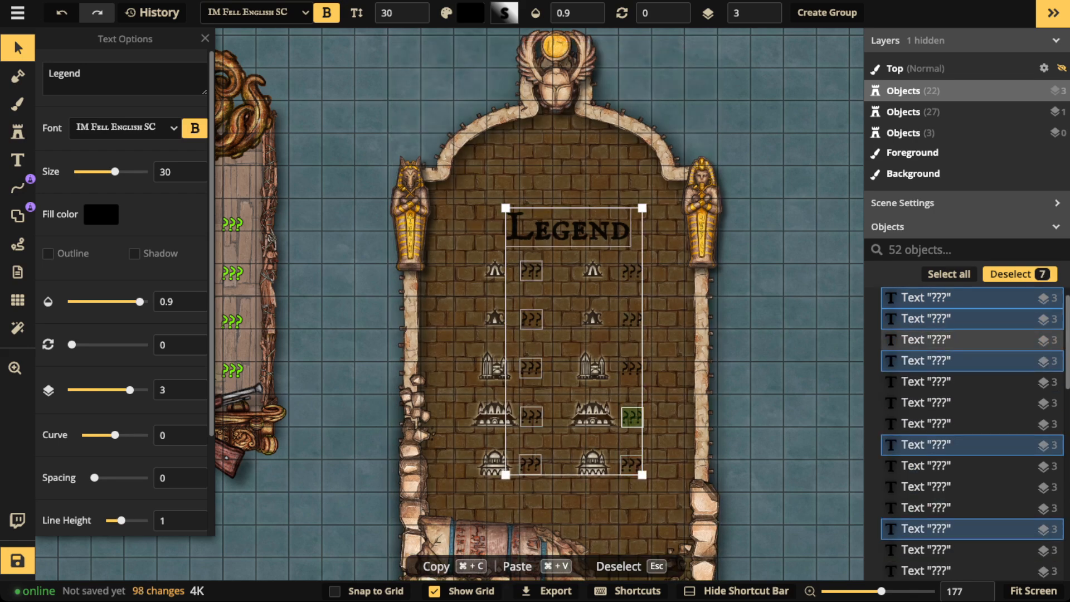
{"action": "left_click", "coordinate": [632, 417], "text": "shift"}
{"action": "left_click", "coordinate": [632, 368], "text": "shift"}
{"action": "left_click", "coordinate": [631, 319], "text": "shift"}
{"action": "left_click", "coordinate": [632, 271], "text": "shift"}
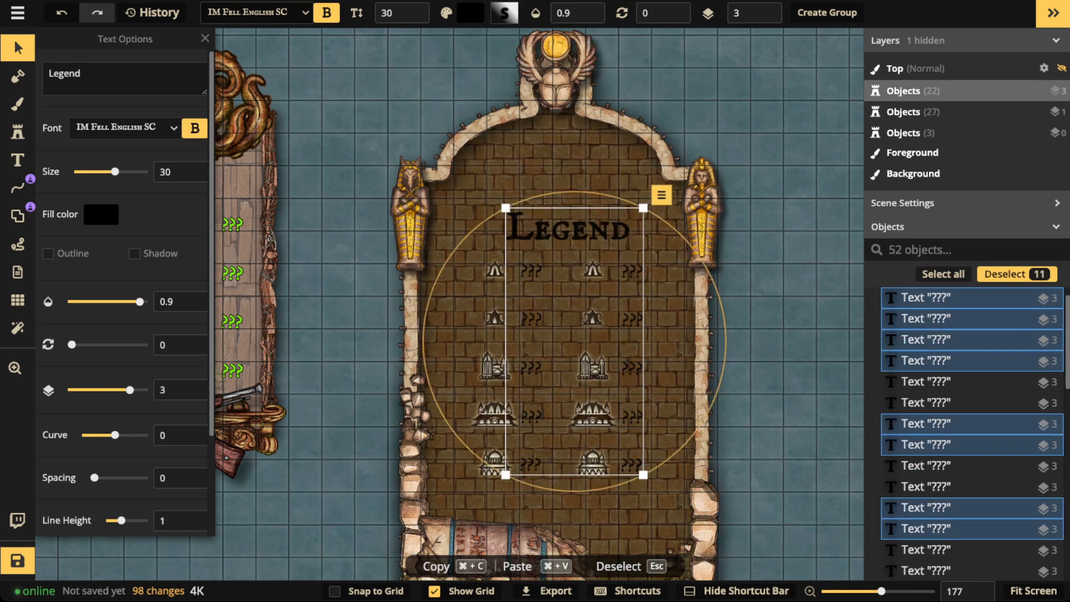
{"action": "left_click", "coordinate": [101, 215]}
{"action": "left_click_drag", "start_coordinate": [279, 141], "coordinate": [215, 105]}
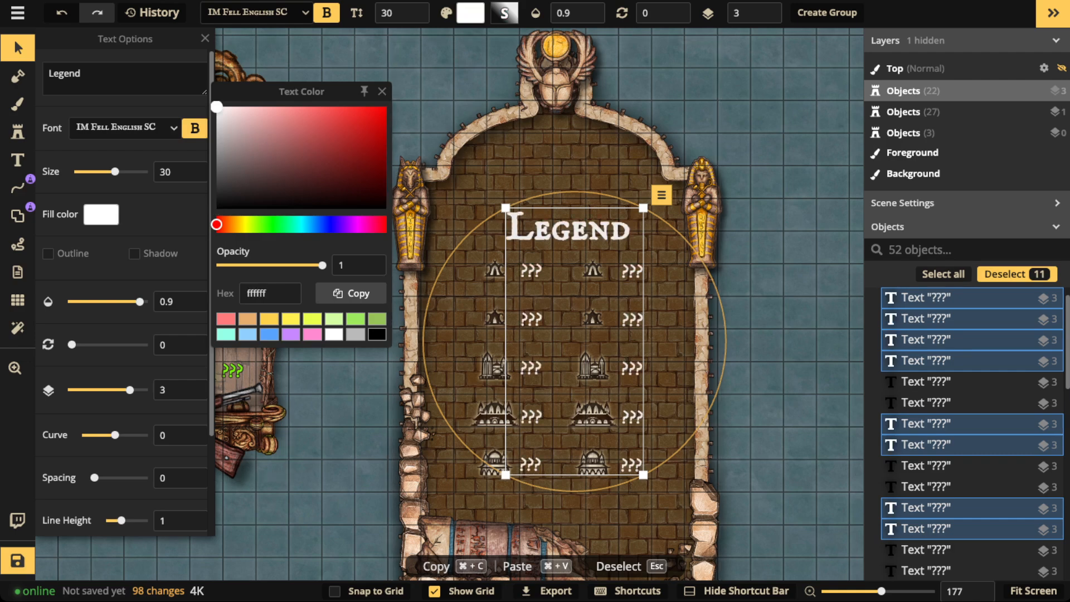
Hide the map's grid.
{"action": "left_click", "coordinate": [17, 299]}
{"action": "left_click", "coordinate": [48, 63]}
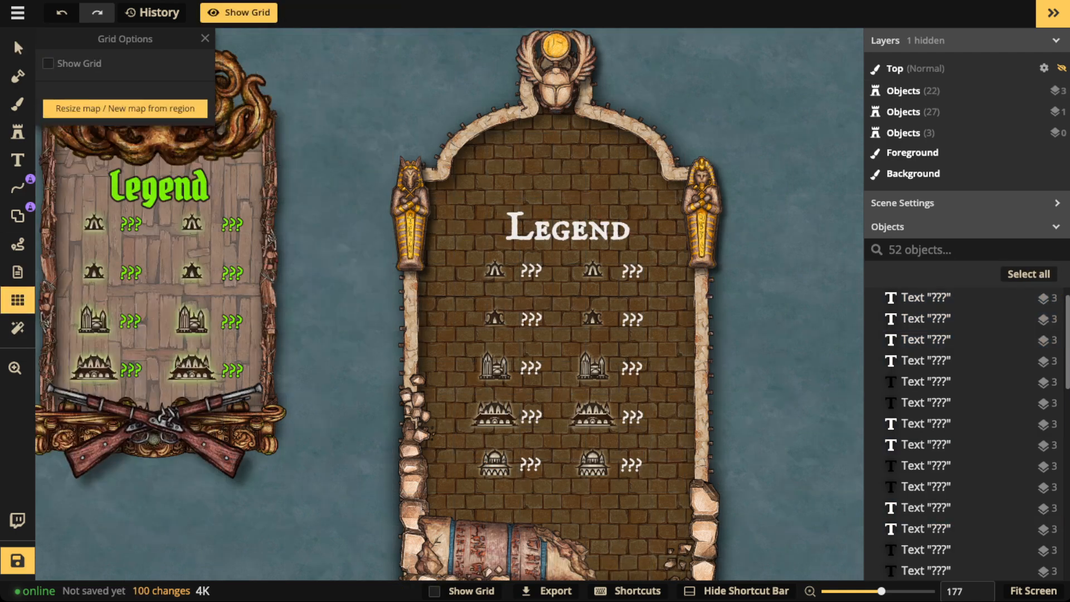
{"action": "scroll", "coordinate": [546, 272], "scroll_direction": "up", "scroll_amount": 3}
{"action": "scroll", "coordinate": [519, 218], "scroll_direction": "down", "scroll_amount": 5}
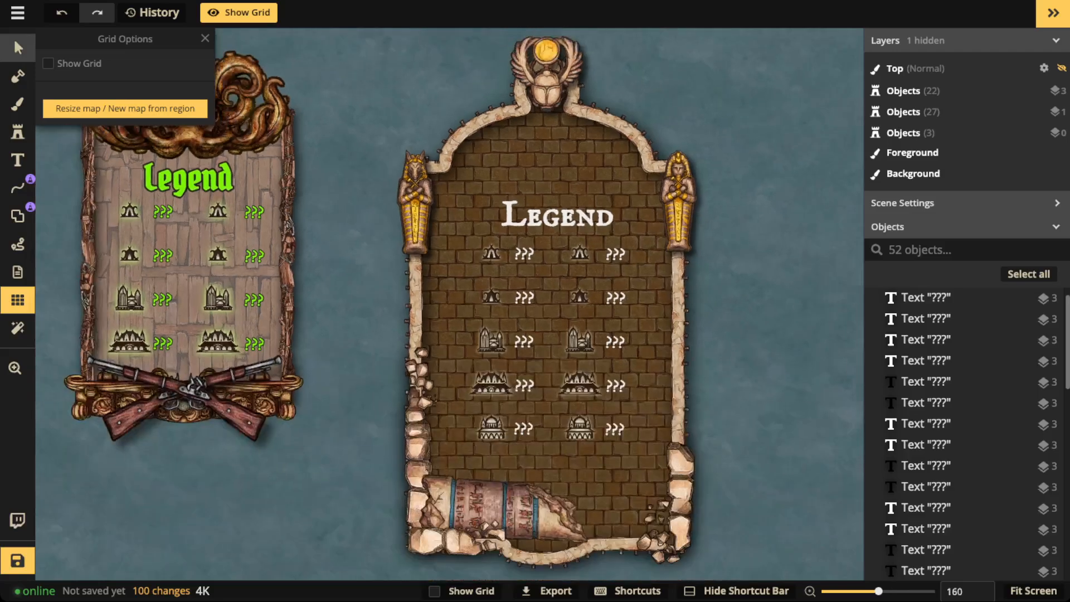
Give the ten icons in the temple frame a custom white (ffffff) shadow and nudge them slightly left.
{"action": "left_click", "coordinate": [17, 48]}
{"action": "left_click", "coordinate": [491, 252]}
{"action": "left_click", "coordinate": [491, 297], "text": "shift"}
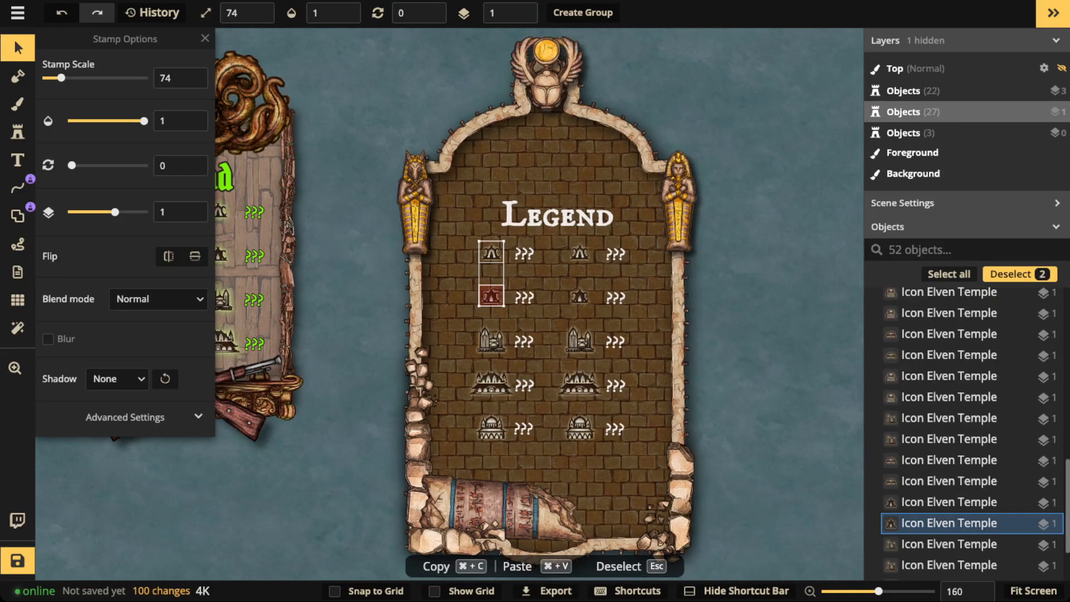
{"action": "left_click", "coordinate": [491, 340], "text": "shift"}
{"action": "left_click", "coordinate": [491, 383], "text": "shift"}
{"action": "left_click", "coordinate": [491, 427], "text": "shift"}
{"action": "left_click", "coordinate": [580, 427], "text": "shift"}
{"action": "left_click", "coordinate": [579, 383], "text": "shift"}
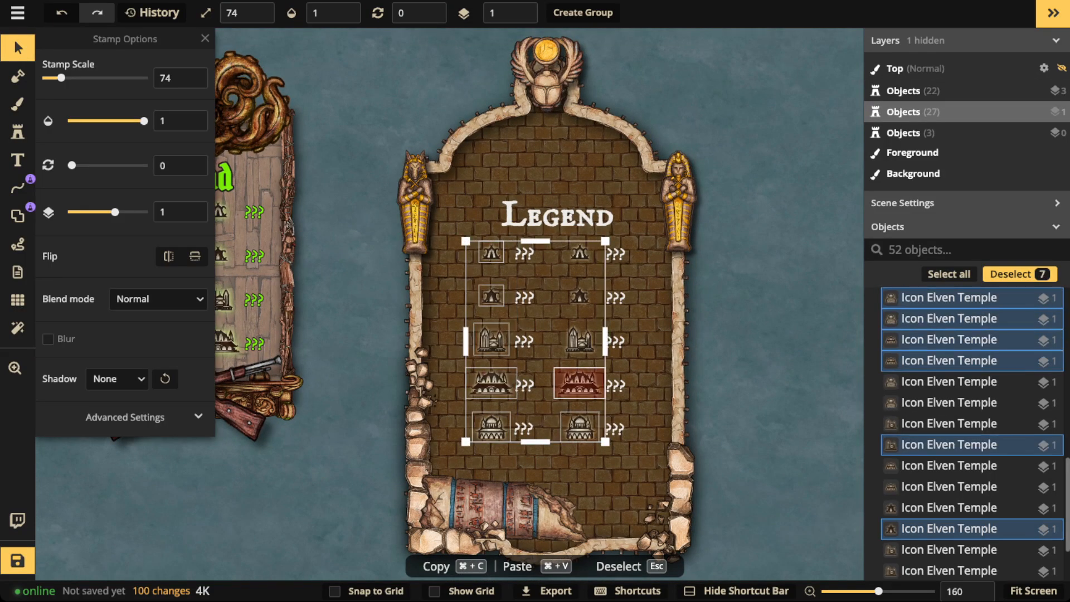
{"action": "left_click", "coordinate": [580, 340], "text": "shift"}
{"action": "left_click", "coordinate": [579, 296], "text": "shift"}
{"action": "left_click", "coordinate": [580, 252], "text": "shift"}
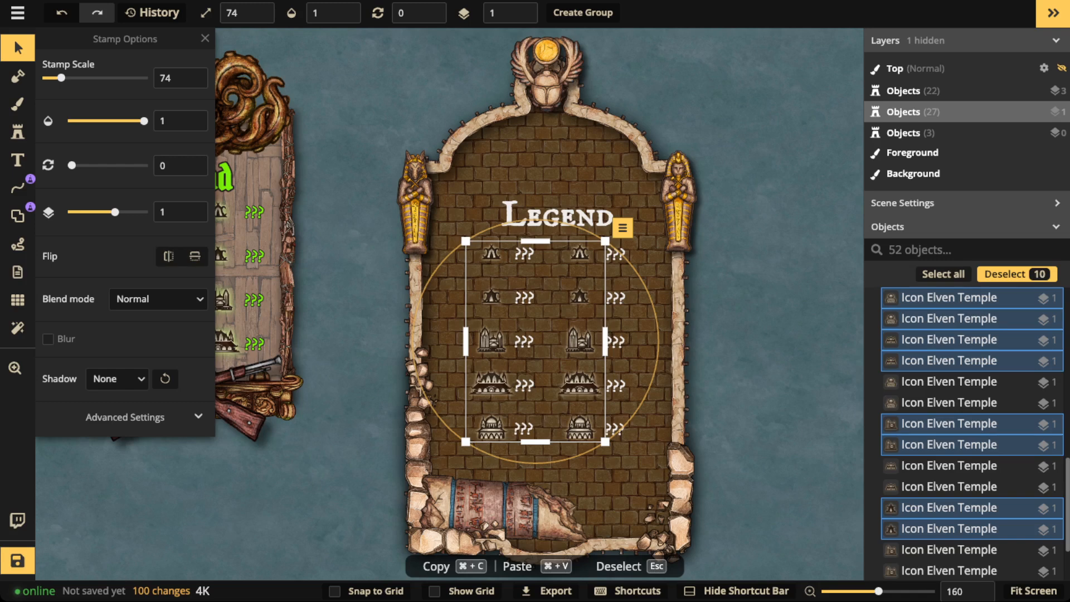
{"action": "left_click", "coordinate": [117, 379]}
{"action": "left_click", "coordinate": [143, 486]}
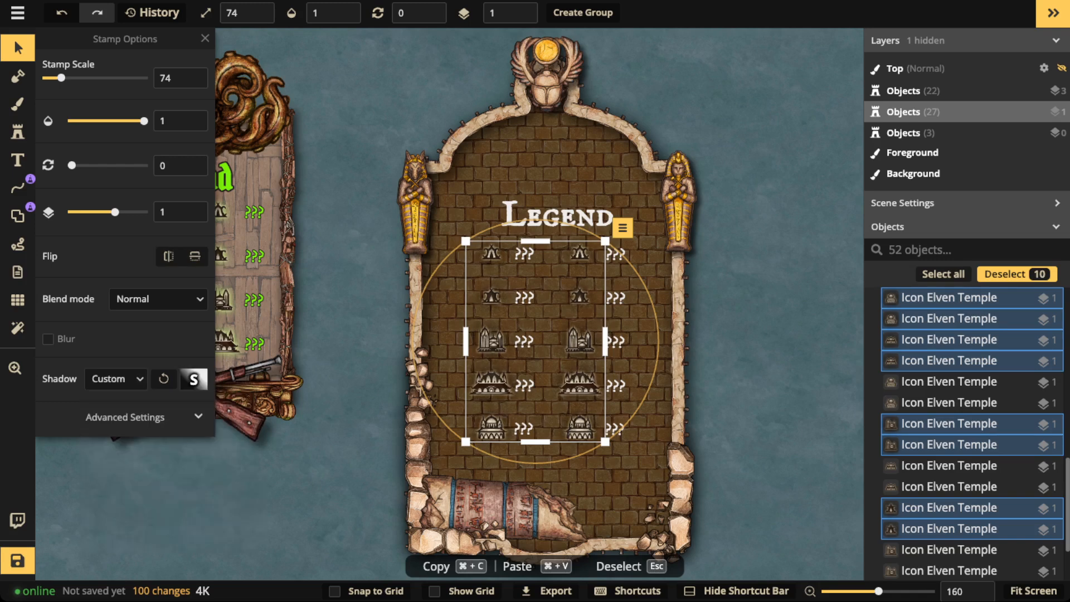
{"action": "left_click", "coordinate": [193, 379]}
{"action": "left_click", "coordinate": [332, 536]}
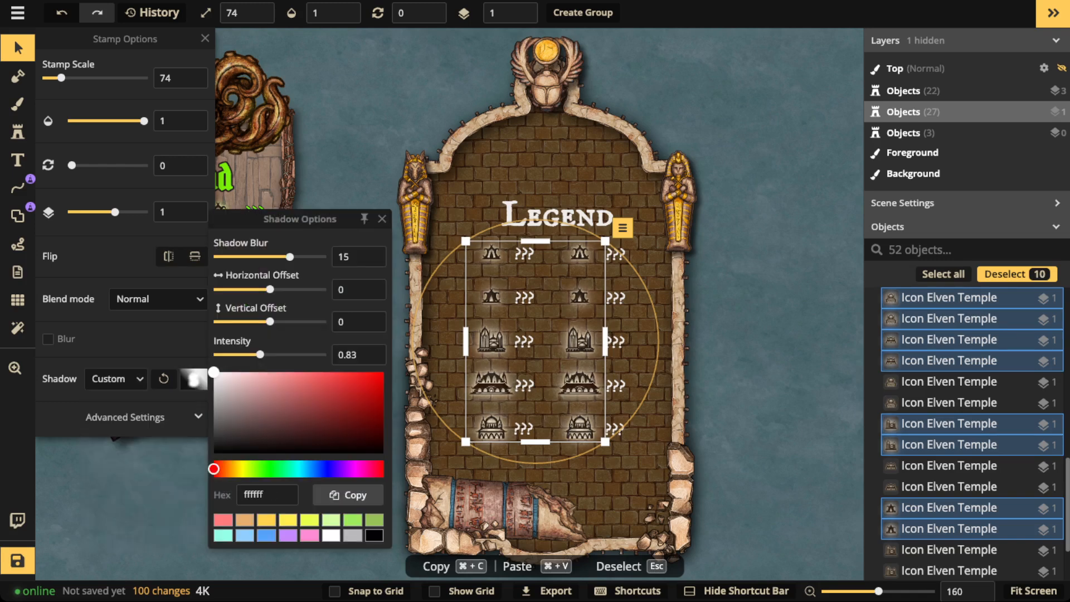
{"action": "left_click_drag", "start_coordinate": [525, 298], "coordinate": [521, 299]}
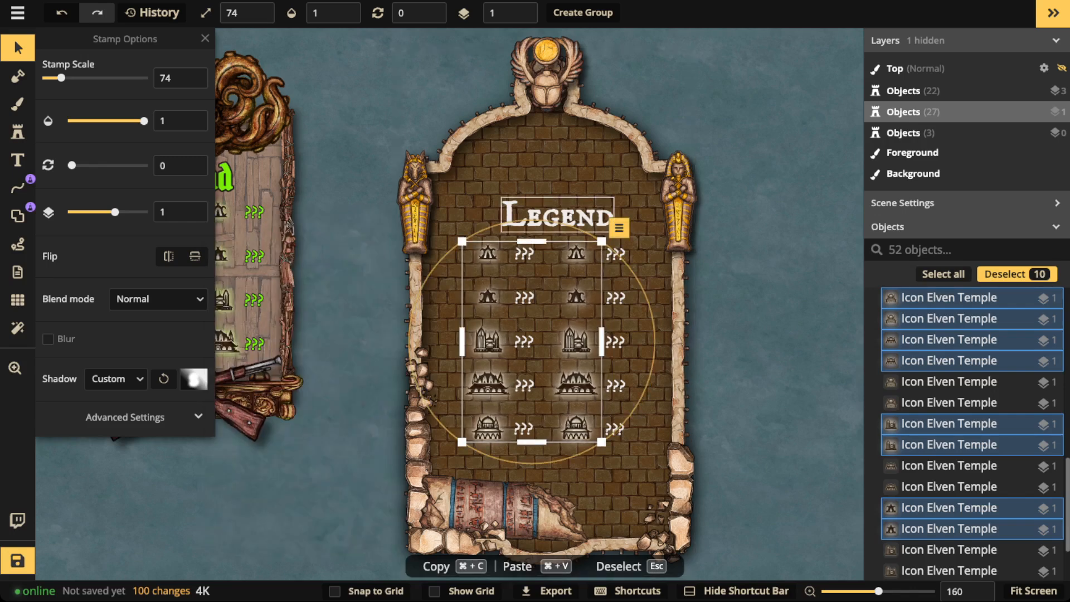
Enlarge the temple frame's Legend title to size 43 and recentre it above the icons.
{"action": "left_click", "coordinate": [549, 217]}
{"action": "left_click_drag", "start_coordinate": [501, 197], "coordinate": [454, 182]}
{"action": "left_click_drag", "start_coordinate": [534, 209], "coordinate": [551, 208]}
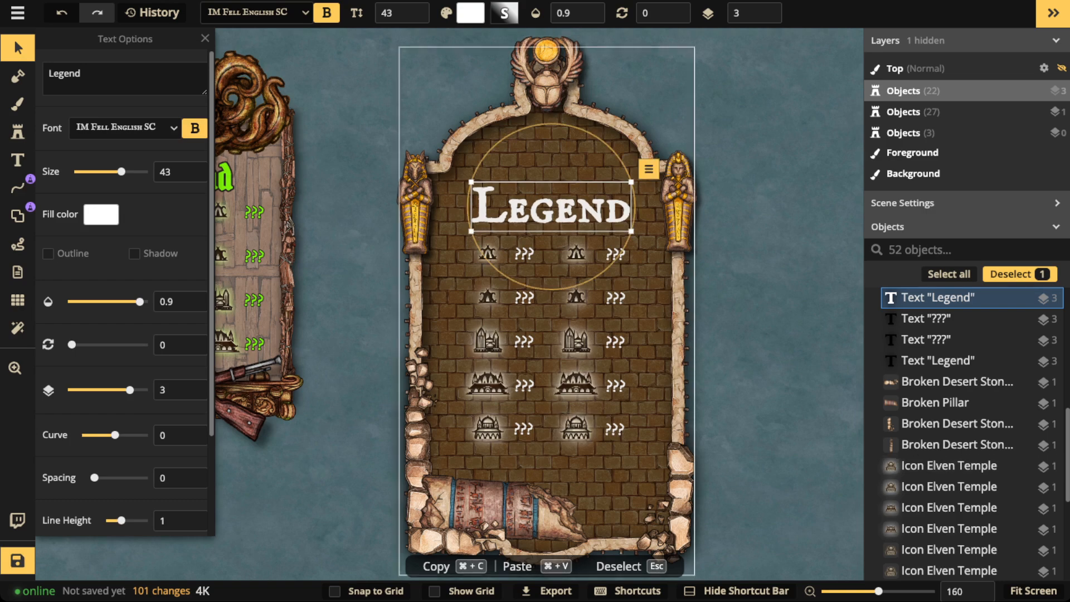
{"action": "key", "text": "Escape"}
Set the temple frame's Legend title to the Jim Nightshade font, slightly larger and higher beneath the arch.
{"action": "scroll", "coordinate": [460, 193], "scroll_direction": "down", "scroll_amount": 4}
{"action": "left_click_drag", "start_coordinate": [409, 103], "coordinate": [650, 451]}
{"action": "scroll", "coordinate": [575, 245], "scroll_direction": "up", "scroll_amount": 3}
{"action": "left_click", "coordinate": [530, 189]}
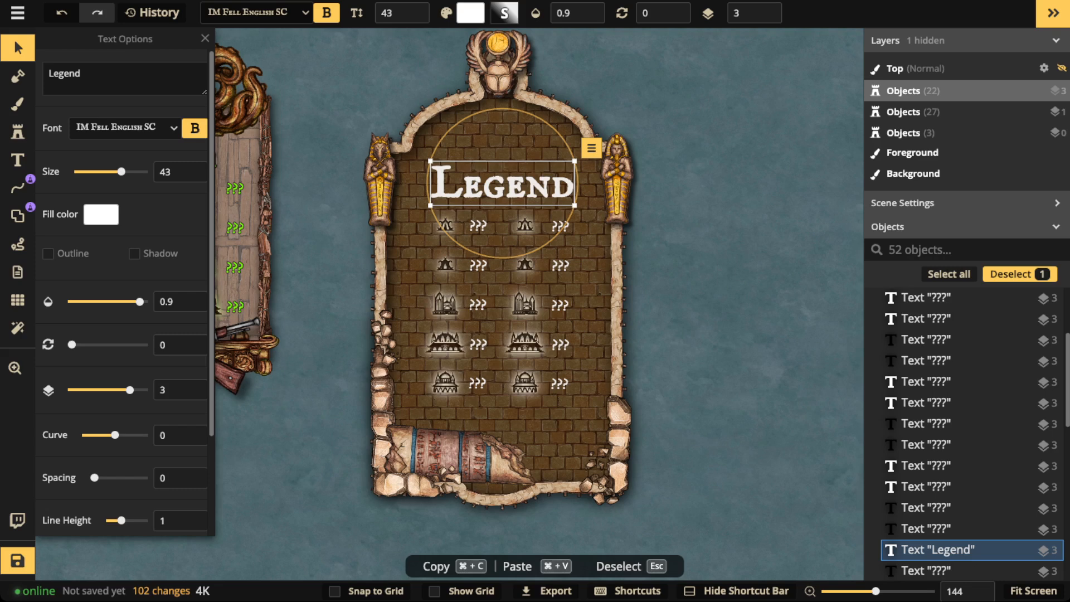
{"action": "left_click", "coordinate": [126, 128]}
{"action": "scroll", "coordinate": [140, 296], "scroll_direction": "down", "scroll_amount": 5}
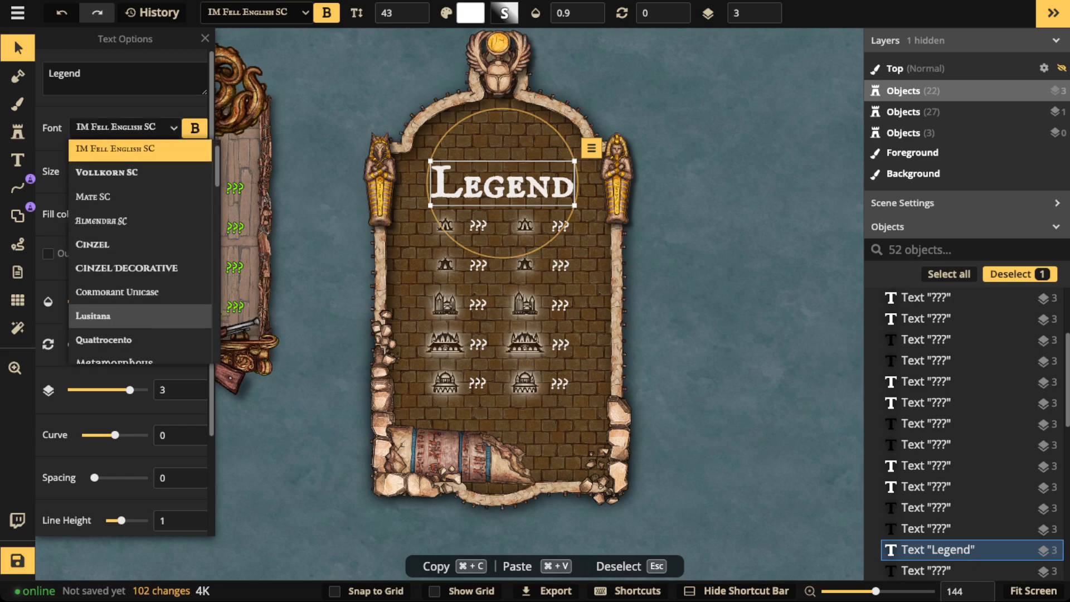
{"action": "scroll", "coordinate": [139, 278], "scroll_direction": "down", "scroll_amount": 8}
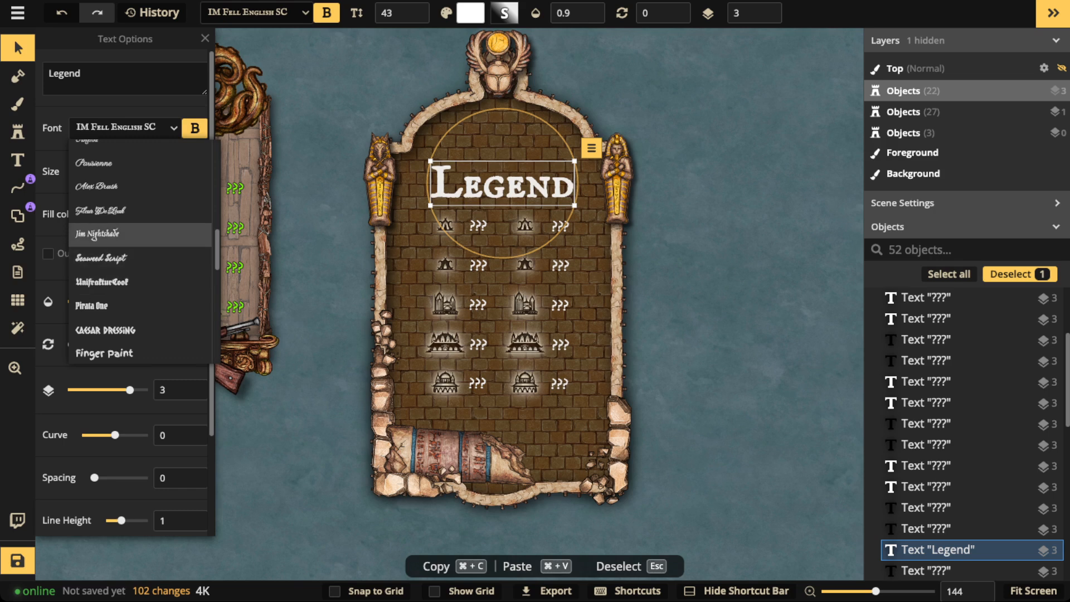
{"action": "left_click", "coordinate": [97, 233]}
{"action": "left_click_drag", "start_coordinate": [457, 161], "coordinate": [443, 154]}
{"action": "left_click_drag", "start_coordinate": [498, 182], "coordinate": [494, 161]}
Set all ten ??? labels in the temple frame to the Jim Nightshade font.
{"action": "left_click", "coordinate": [478, 226]}
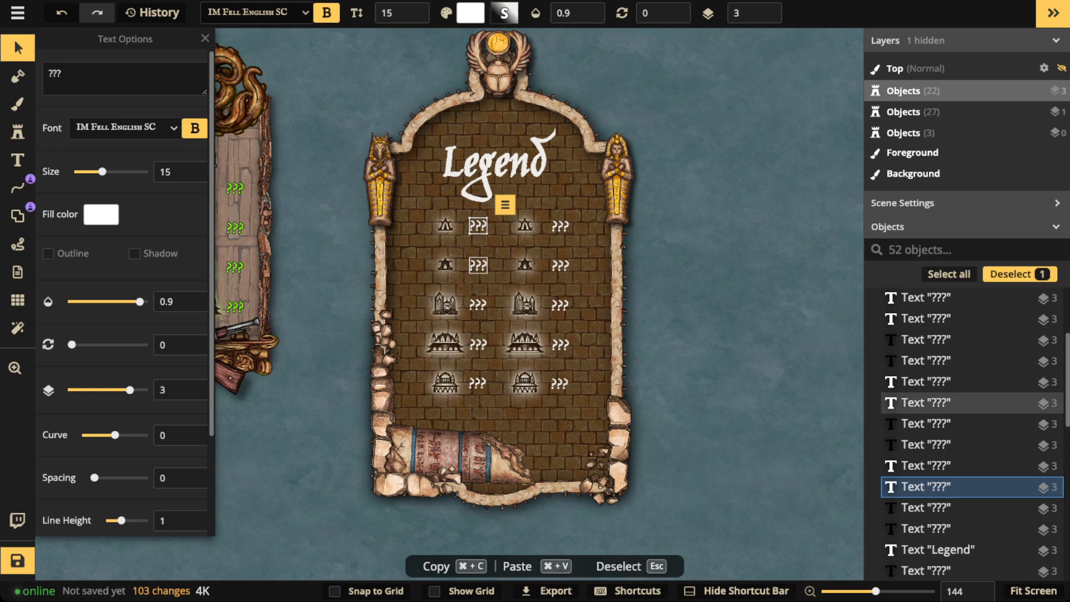
{"action": "left_click", "coordinate": [478, 265], "text": "shift"}
{"action": "left_click", "coordinate": [478, 305], "text": "shift"}
{"action": "left_click", "coordinate": [478, 344], "text": "shift"}
{"action": "left_click", "coordinate": [478, 383], "text": "shift"}
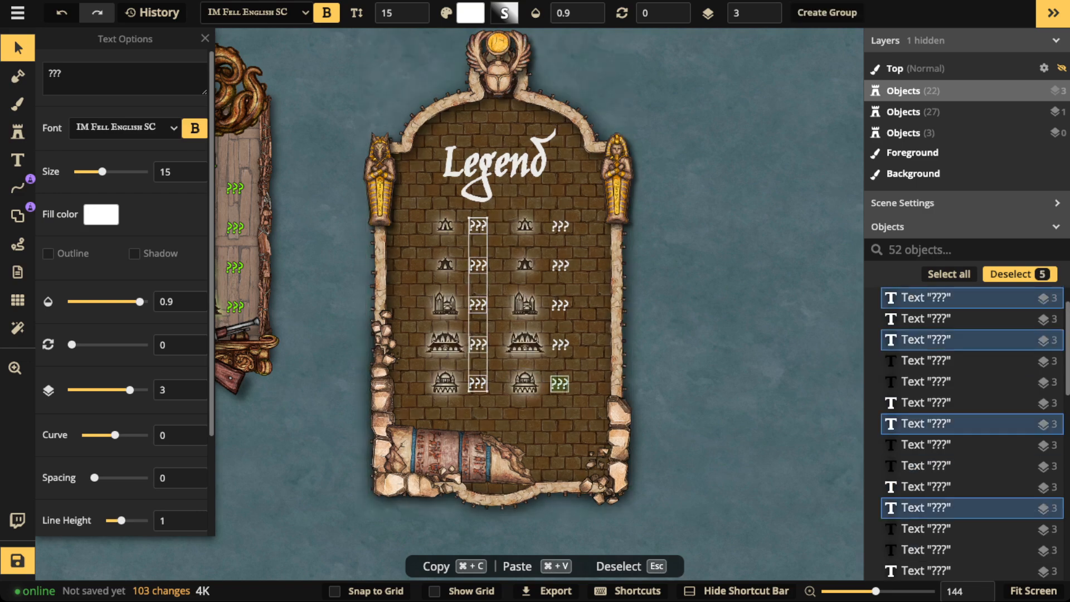
{"action": "left_click", "coordinate": [561, 384], "text": "shift"}
{"action": "left_click", "coordinate": [560, 344], "text": "shift"}
{"action": "left_click", "coordinate": [560, 305], "text": "shift"}
{"action": "left_click", "coordinate": [560, 266], "text": "shift"}
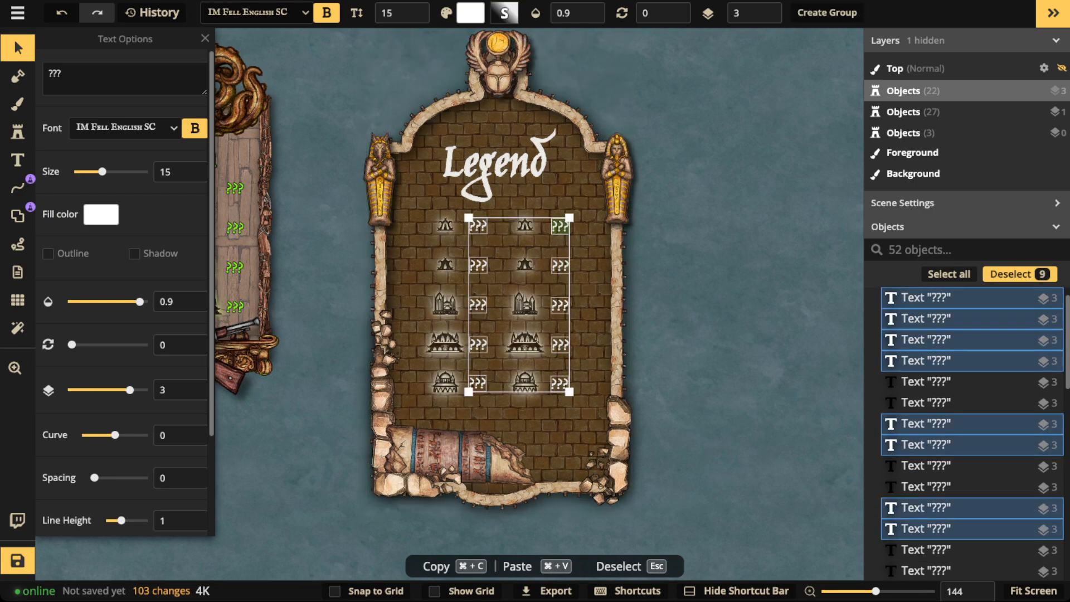
{"action": "left_click", "coordinate": [560, 226], "text": "shift"}
{"action": "left_click", "coordinate": [126, 127]}
{"action": "scroll", "coordinate": [139, 251], "scroll_direction": "down", "scroll_amount": 5}
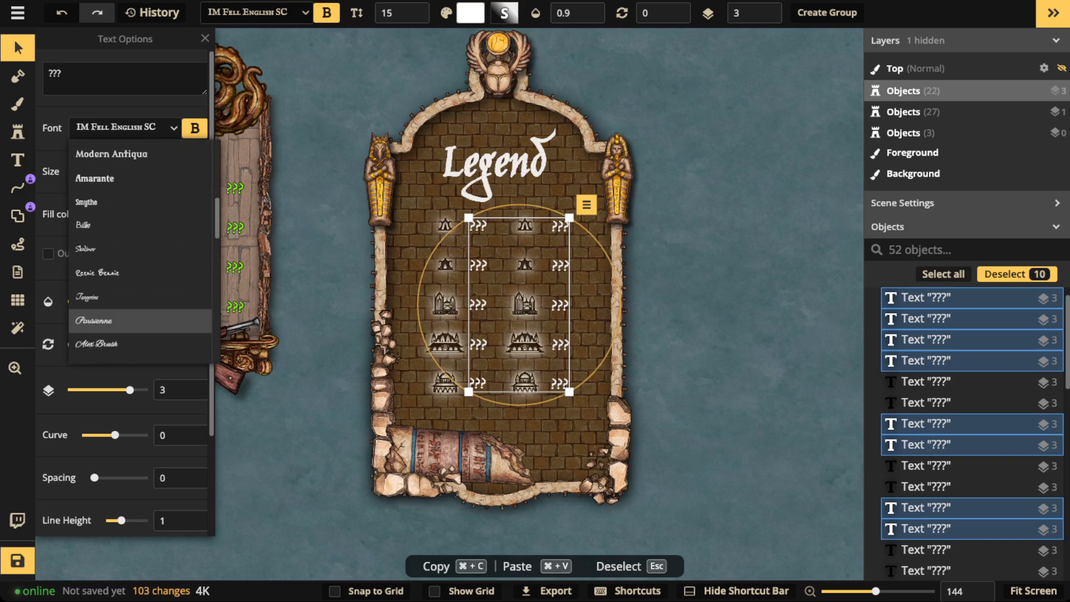
{"action": "scroll", "coordinate": [139, 251], "scroll_direction": "down", "scroll_amount": 1}
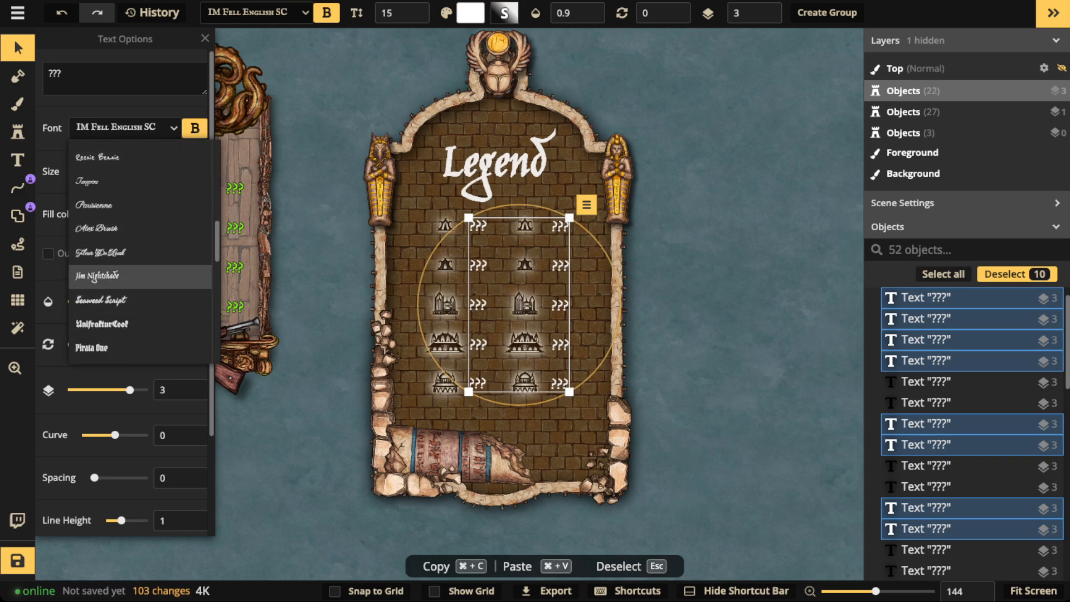
{"action": "left_click", "coordinate": [111, 301]}
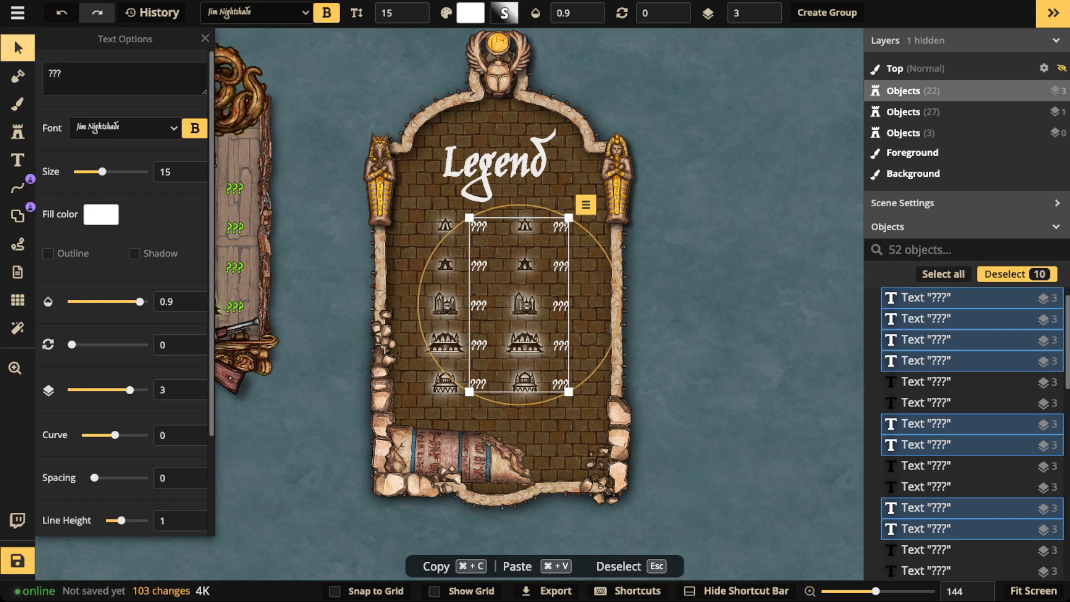
{"action": "key", "text": "Escape"}
Scale the complete desert legend, including frame, icons and text, down to 57.
{"action": "scroll", "coordinate": [753, 235], "scroll_direction": "down", "scroll_amount": 2}
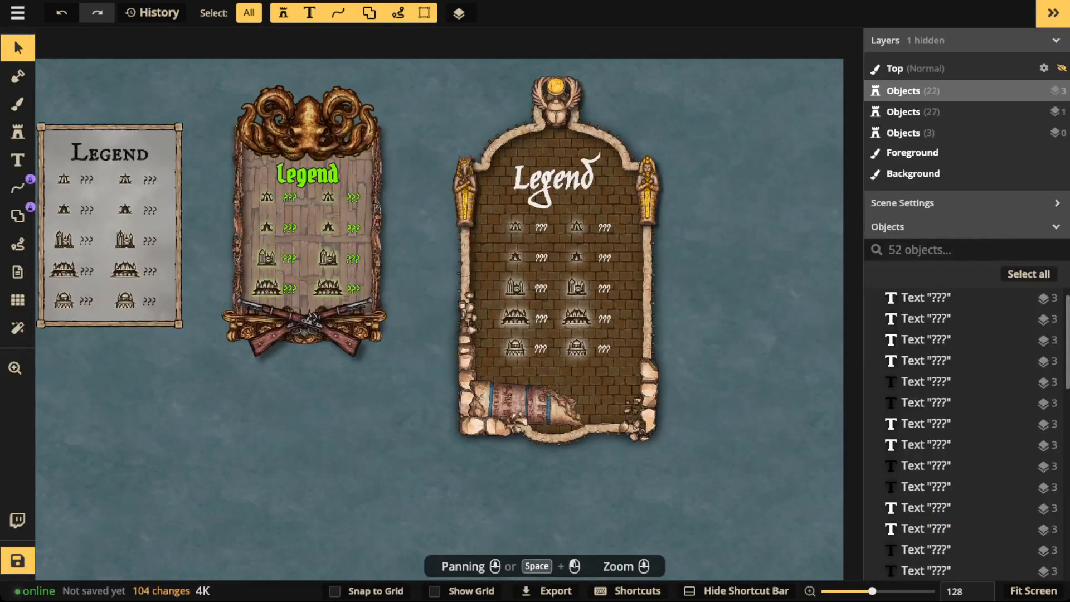
{"action": "left_click_drag", "start_coordinate": [679, 374], "coordinate": [737, 461]}
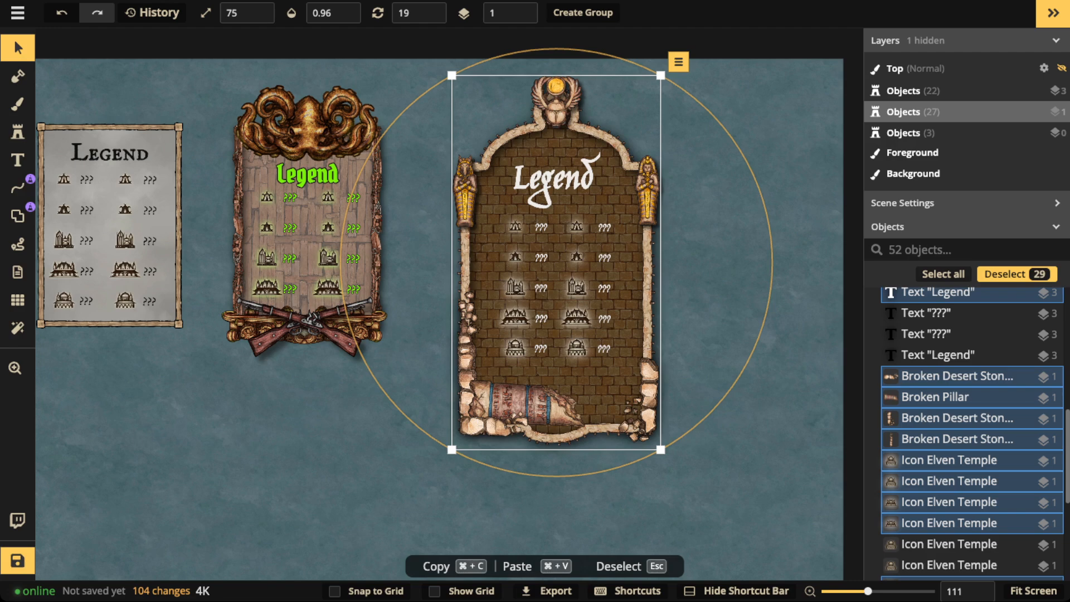
{"action": "left_click_drag", "start_coordinate": [661, 450], "coordinate": [610, 360]}
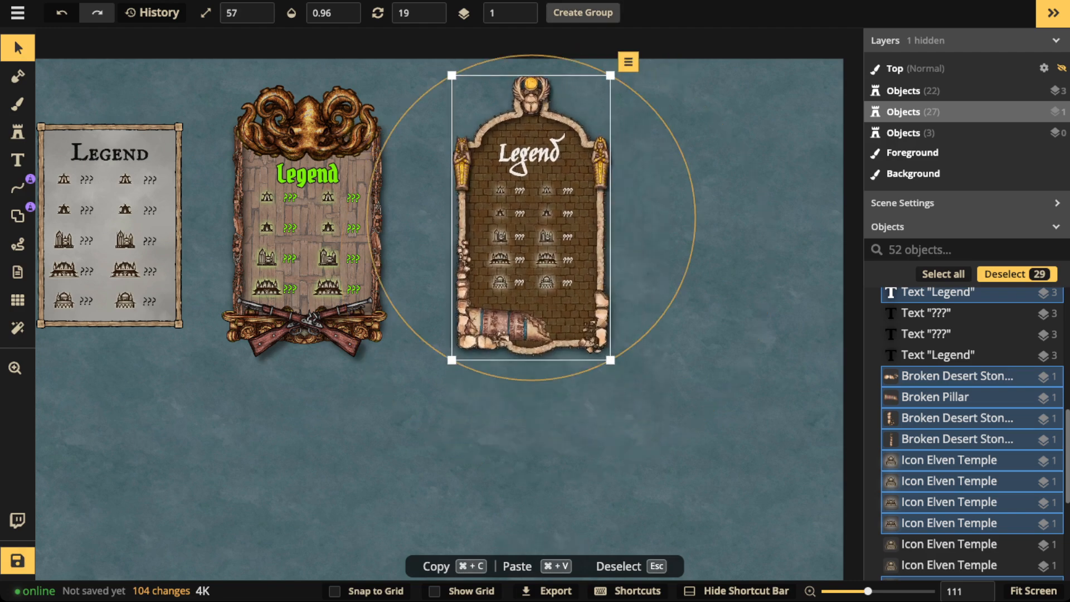
Group all the desert legend's objects under the name DESERT and nudge the group slightly left.
{"action": "left_click", "coordinate": [584, 13]}
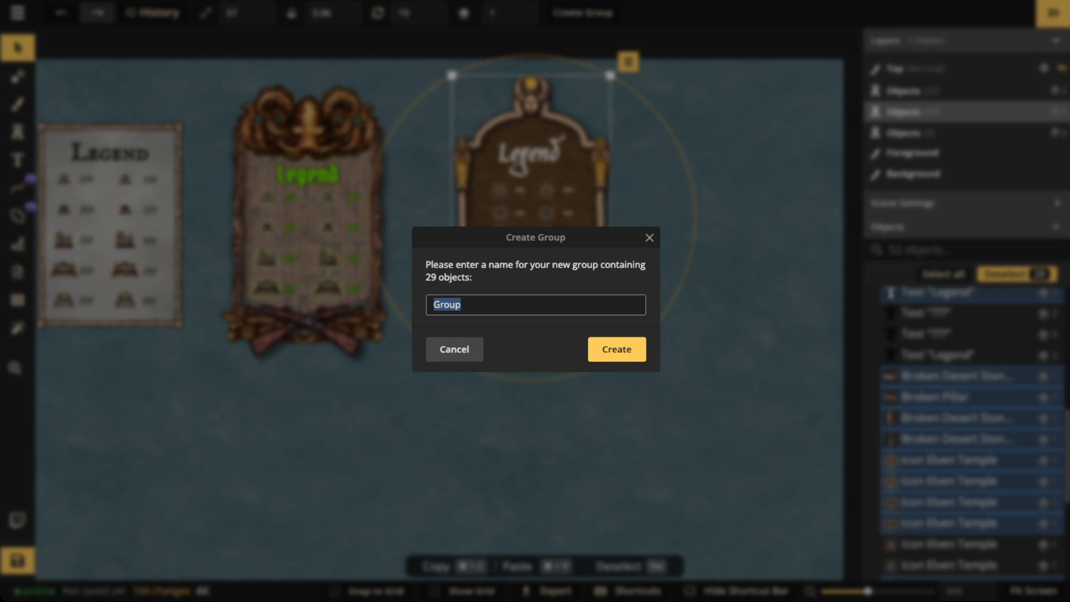
{"action": "type", "text": "DESERT"}
{"action": "key", "text": "Return"}
{"action": "left_click_drag", "start_coordinate": [530, 262], "coordinate": [523, 261]}
Duplicate the plain legend's grey wooden frame and place the blank copy below the desert legend.
{"action": "left_click", "coordinate": [201, 267]}
{"action": "scroll", "coordinate": [200, 268], "scroll_direction": "down", "scroll_amount": 3}
{"action": "left_click", "coordinate": [161, 240]}
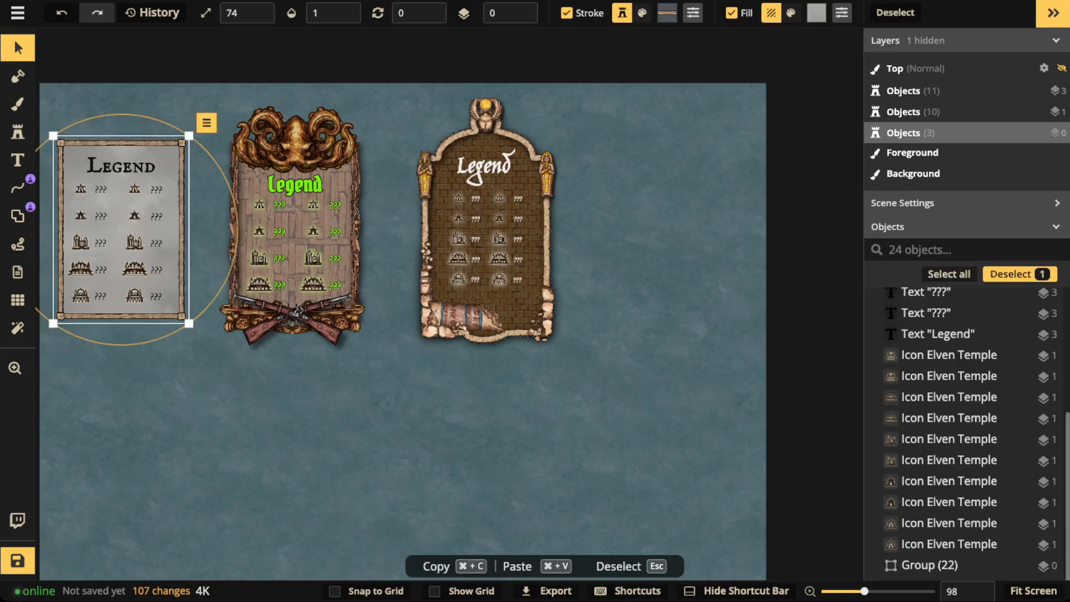
{"action": "scroll", "coordinate": [182, 231], "scroll_direction": "down", "scroll_amount": 2}
{"action": "left_click_drag", "start_coordinate": [446, 257], "coordinate": [535, 97]}
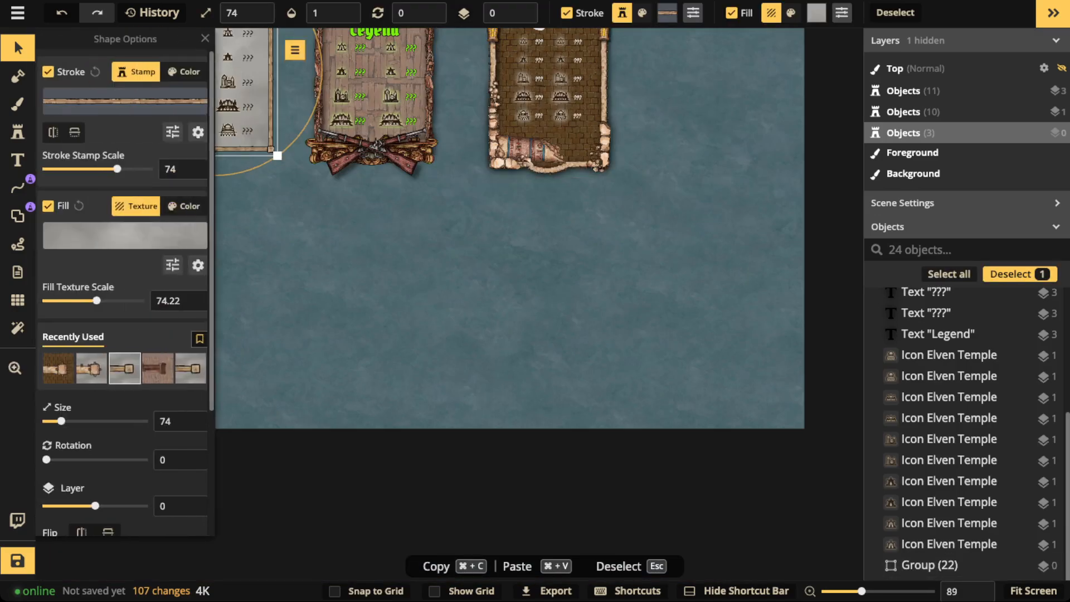
{"action": "key", "text": "Escape"}
{"action": "left_click", "coordinate": [247, 131]}
{"action": "key", "text": "Escape"}
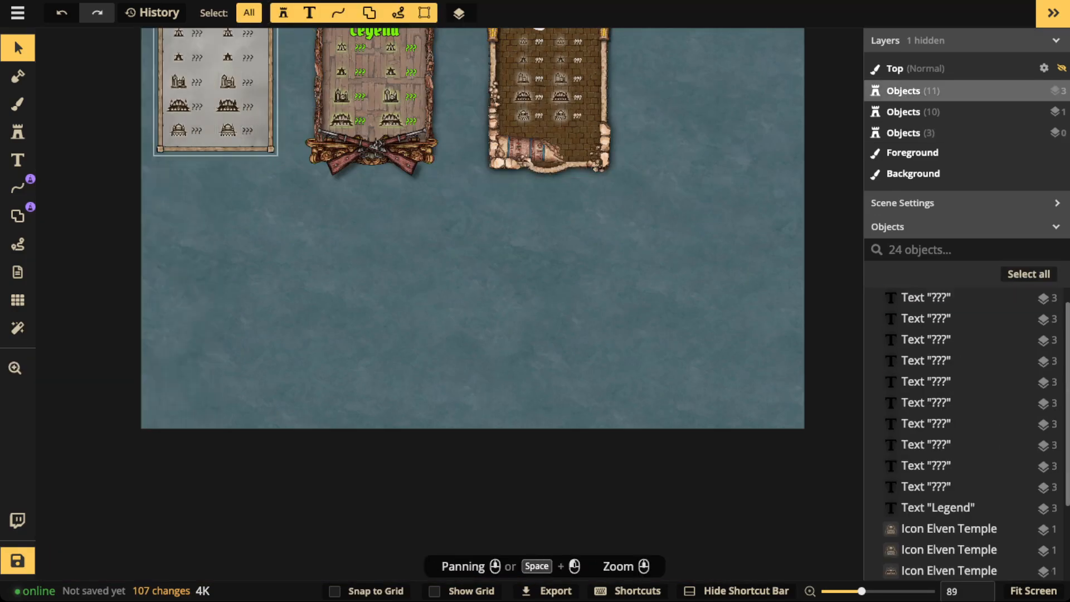
{"action": "left_click", "coordinate": [261, 138]}
{"action": "key", "text": "super+c"}
{"action": "key", "text": "super+v"}
{"action": "left_click_drag", "start_coordinate": [450, 251], "coordinate": [547, 302]}
Show the square grid over the map.
{"action": "left_click", "coordinate": [17, 300]}
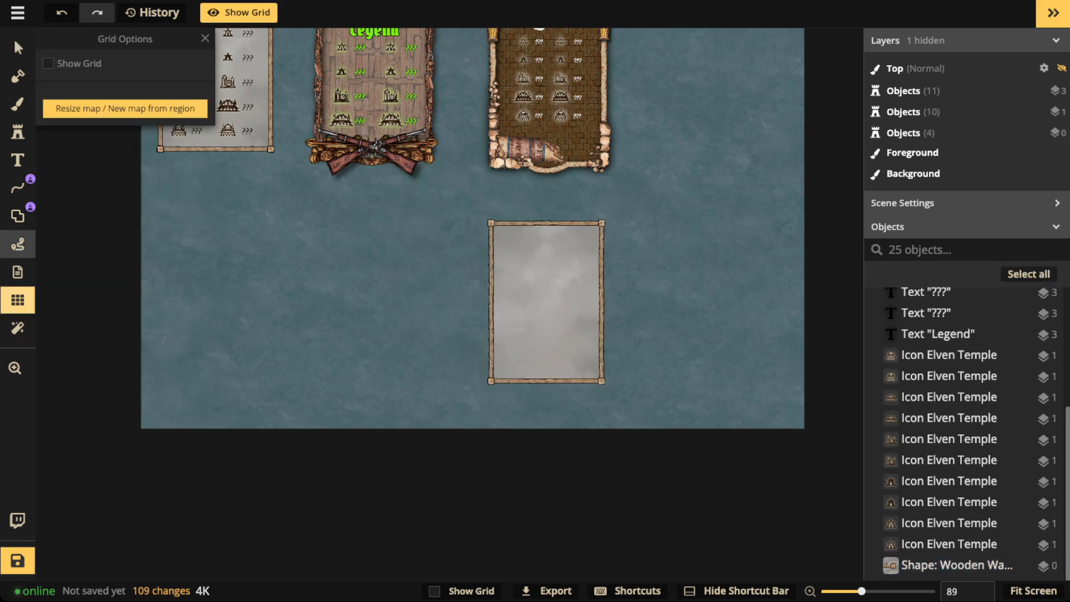
{"action": "left_click", "coordinate": [48, 63]}
{"action": "scroll", "coordinate": [517, 296], "scroll_direction": "up", "scroll_amount": 1}
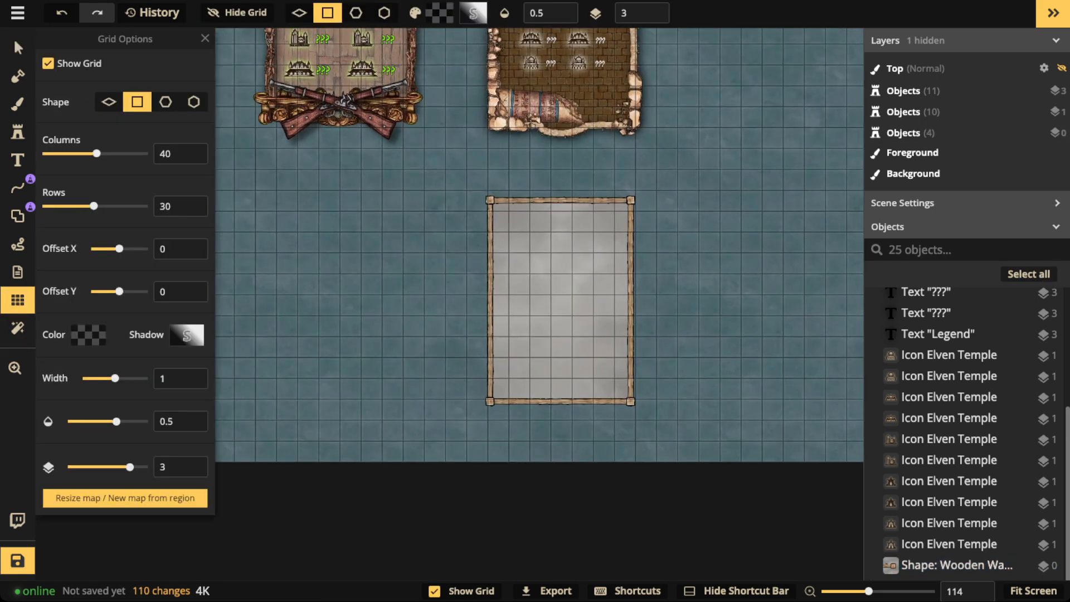
Enable Snap to Grid and move the blank frame to the open area beneath the tentacled rifle legend.
{"action": "left_click", "coordinate": [18, 48]}
{"action": "left_click_drag", "start_coordinate": [538, 301], "coordinate": [312, 320]}
{"action": "left_click", "coordinate": [366, 591]}
{"action": "scroll", "coordinate": [555, 301], "scroll_direction": "down", "scroll_amount": 2}
{"action": "left_click_drag", "start_coordinate": [374, 300], "coordinate": [464, 283]}
{"action": "scroll", "coordinate": [464, 283], "scroll_direction": "up", "scroll_amount": 4}
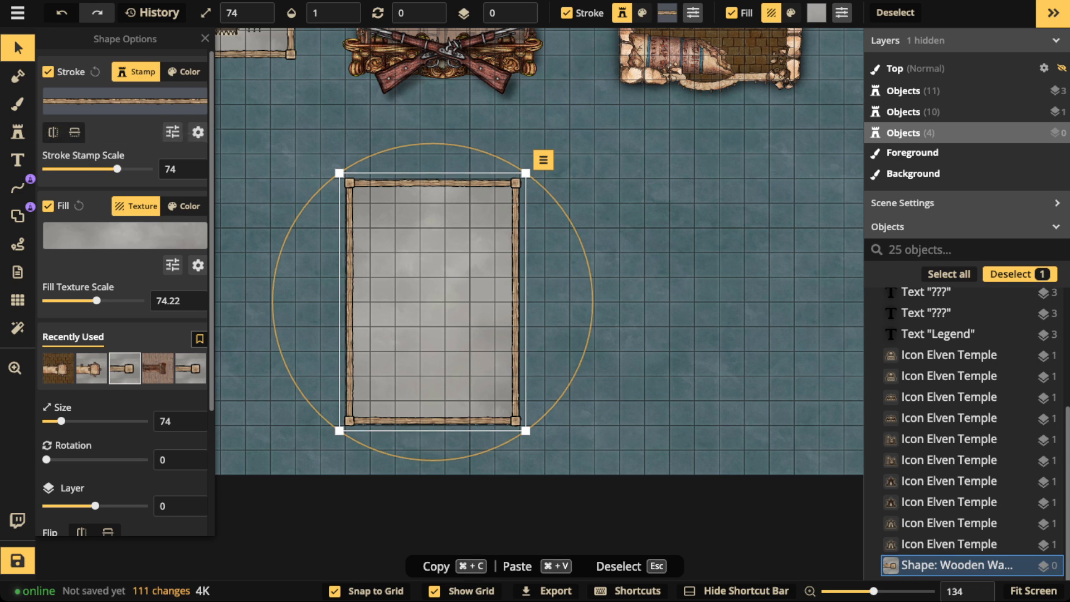
Add a node at the middle of the blank frame's bottom edge and pull it down about one cell into a point.
{"action": "left_click", "coordinate": [17, 216]}
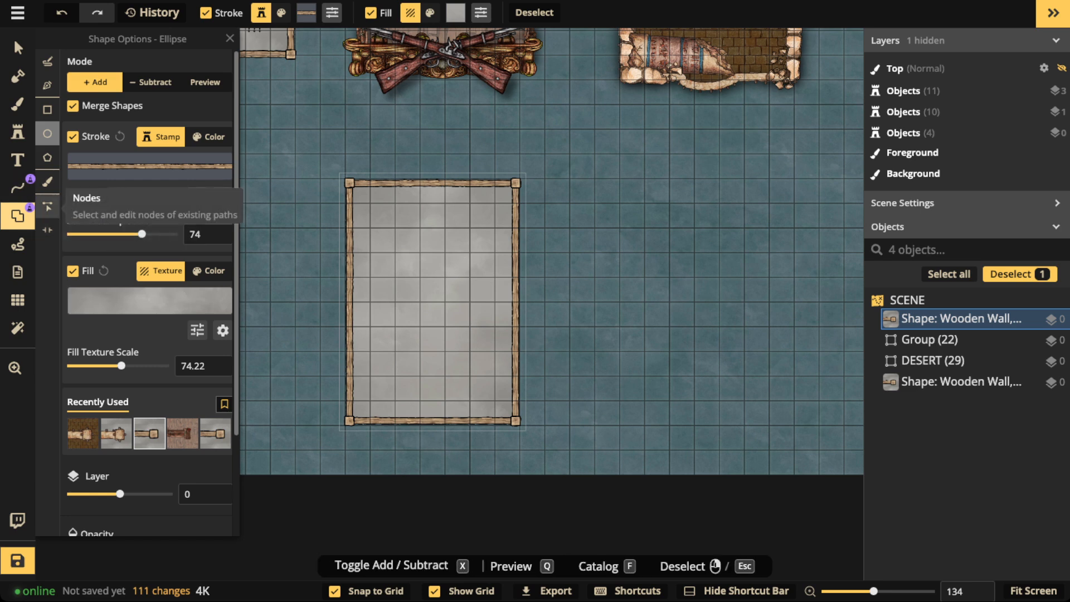
{"action": "left_click", "coordinate": [47, 206]}
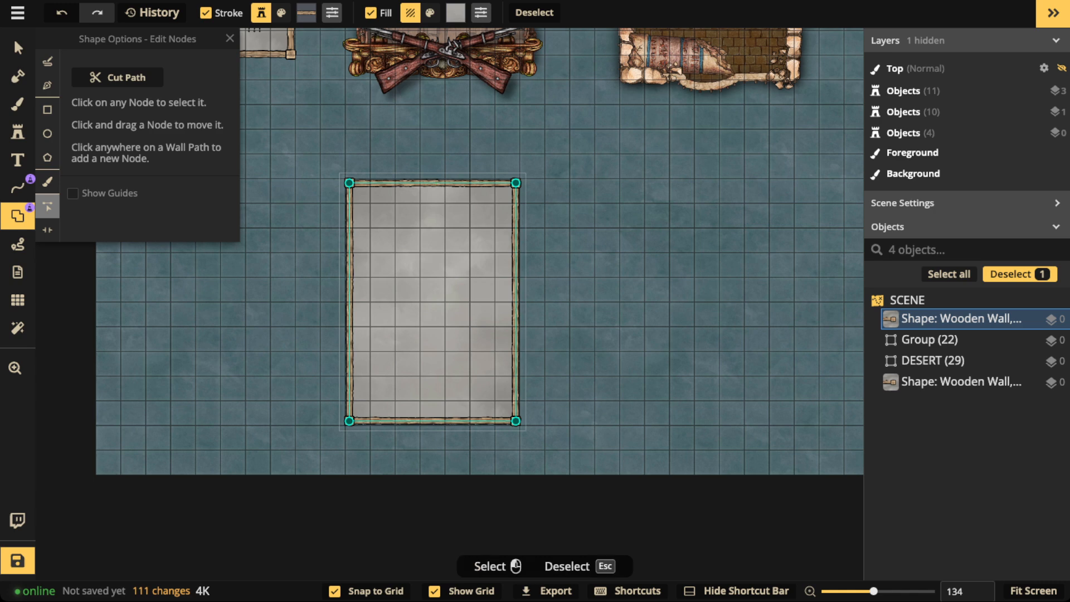
{"action": "left_click", "coordinate": [433, 421]}
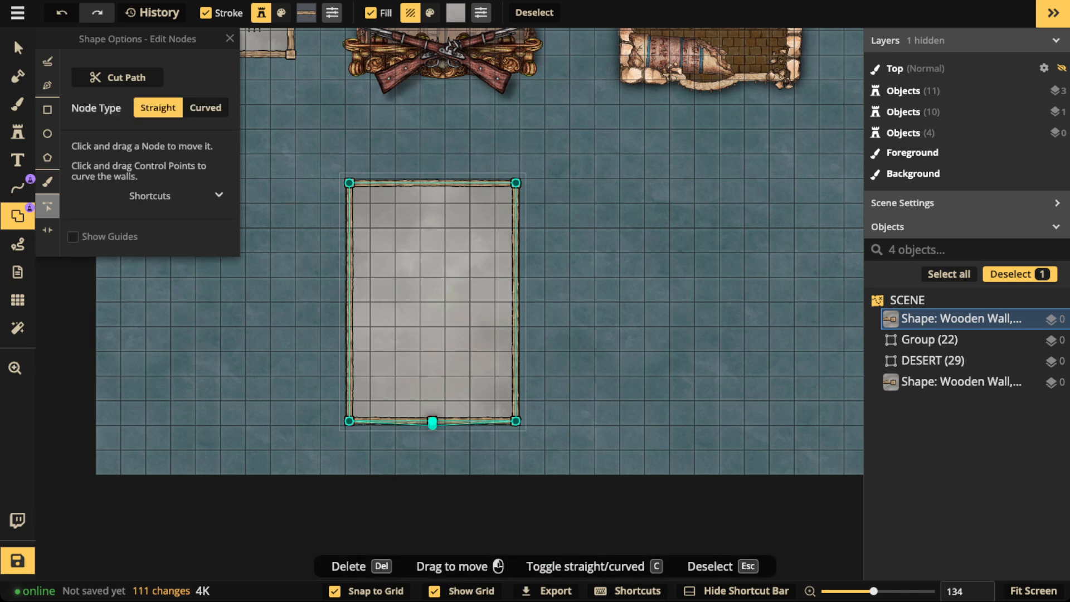
{"action": "left_click_drag", "start_coordinate": [432, 422], "coordinate": [433, 450]}
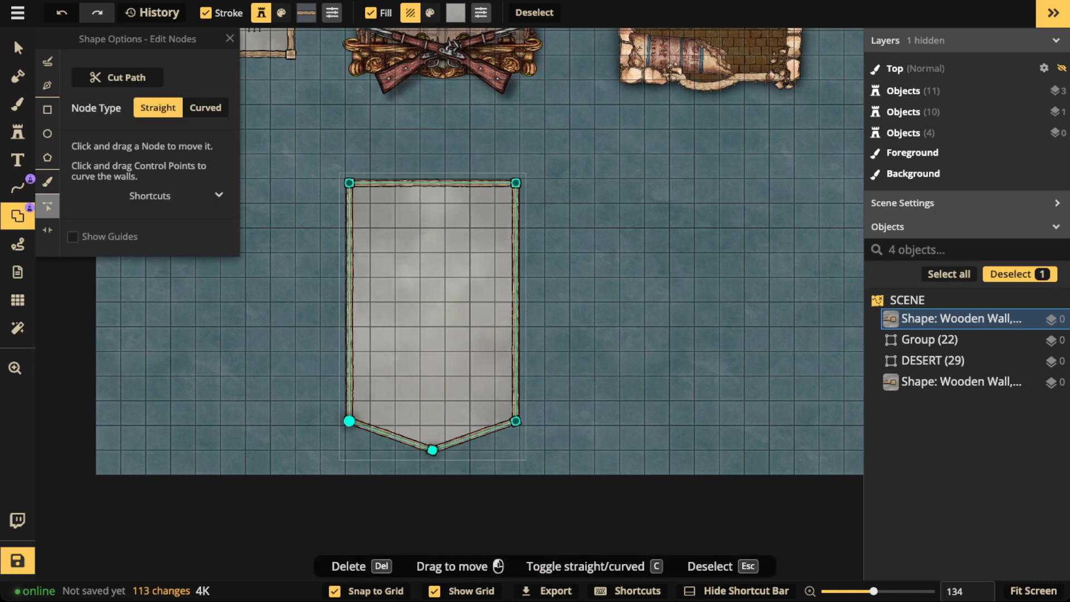
{"action": "key", "text": "Escape"}
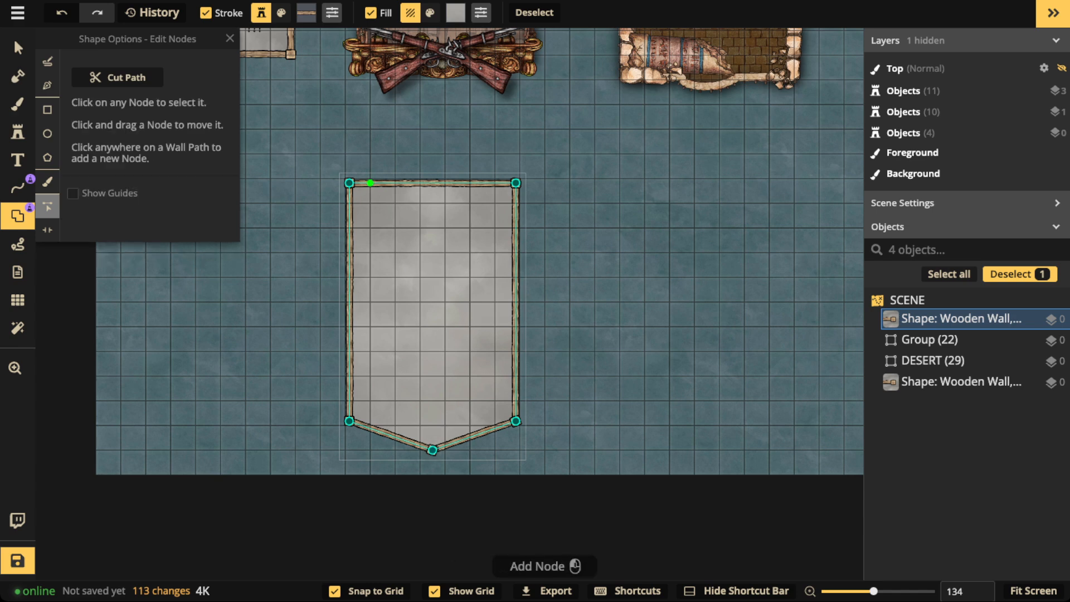
Add four nodes along the frame's top edge, two near each corner, spaced symmetrically.
{"action": "left_click", "coordinate": [370, 183]}
{"action": "key", "text": "Escape"}
{"action": "left_click", "coordinate": [496, 183]}
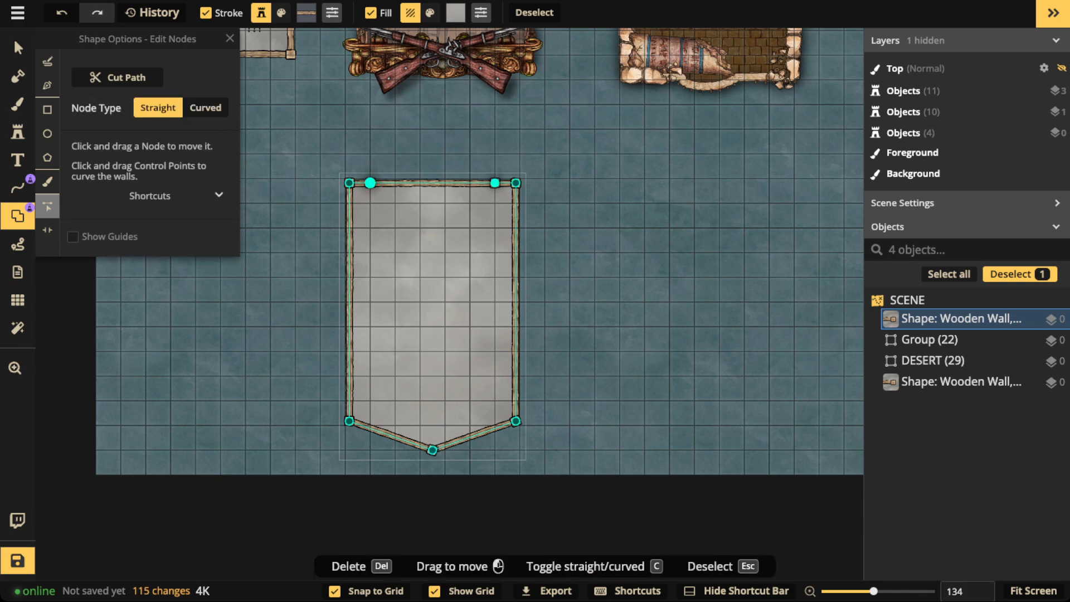
{"action": "key", "text": "Escape"}
{"action": "left_click", "coordinate": [395, 183]}
{"action": "key", "text": "Escape"}
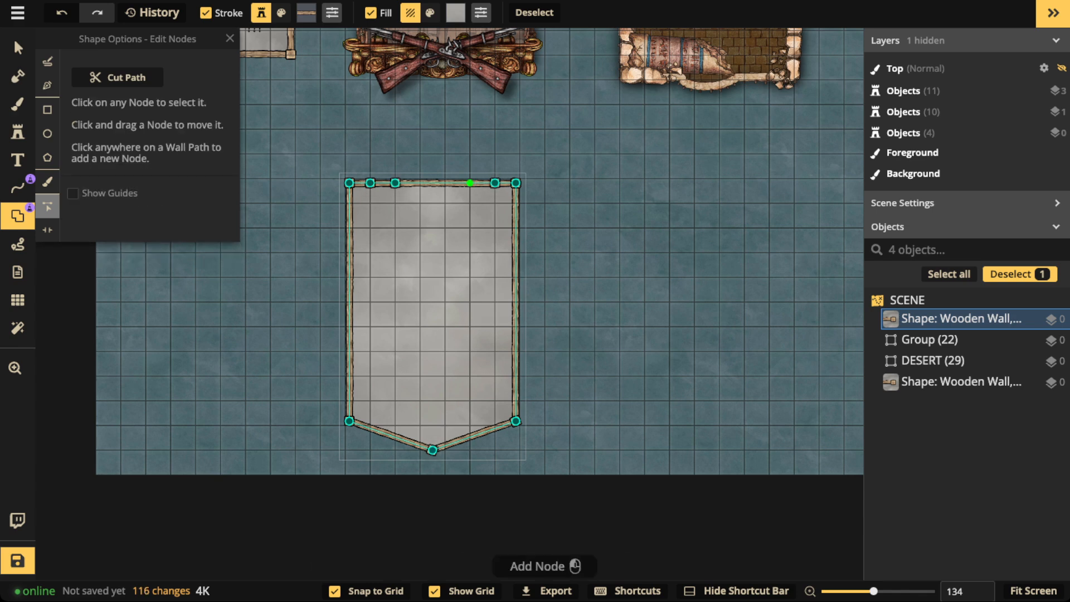
{"action": "left_click", "coordinate": [470, 183]}
{"action": "scroll", "coordinate": [413, 170], "scroll_direction": "up", "scroll_amount": 5}
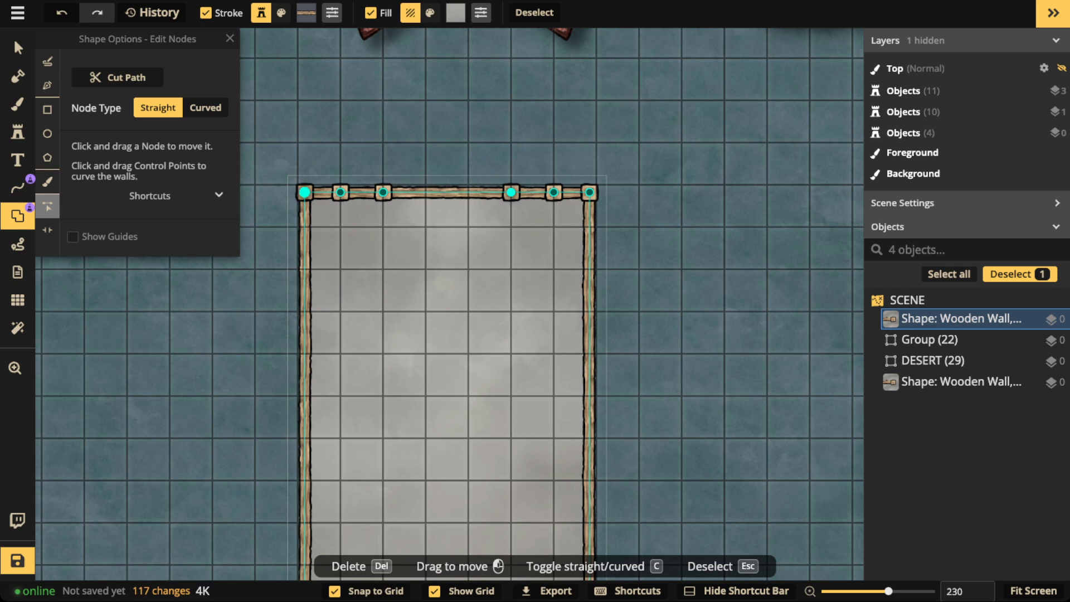
Reposition the top nodes on grid intersections so one-cell-wide raised corners flank a rectangular notch one cell deep.
{"action": "left_click_drag", "start_coordinate": [305, 193], "coordinate": [340, 143]}
{"action": "left_click_drag", "start_coordinate": [383, 192], "coordinate": [340, 185]}
{"action": "left_click_drag", "start_coordinate": [511, 185], "coordinate": [511, 184]}
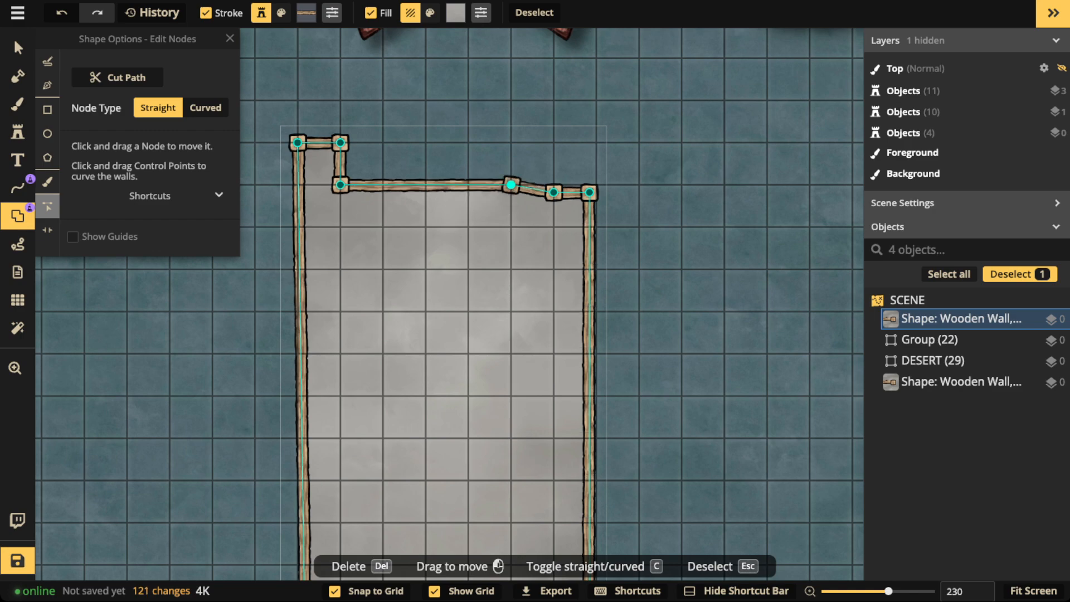
{"action": "left_click_drag", "start_coordinate": [553, 142], "coordinate": [554, 142]}
{"action": "left_click_drag", "start_coordinate": [589, 192], "coordinate": [596, 142]}
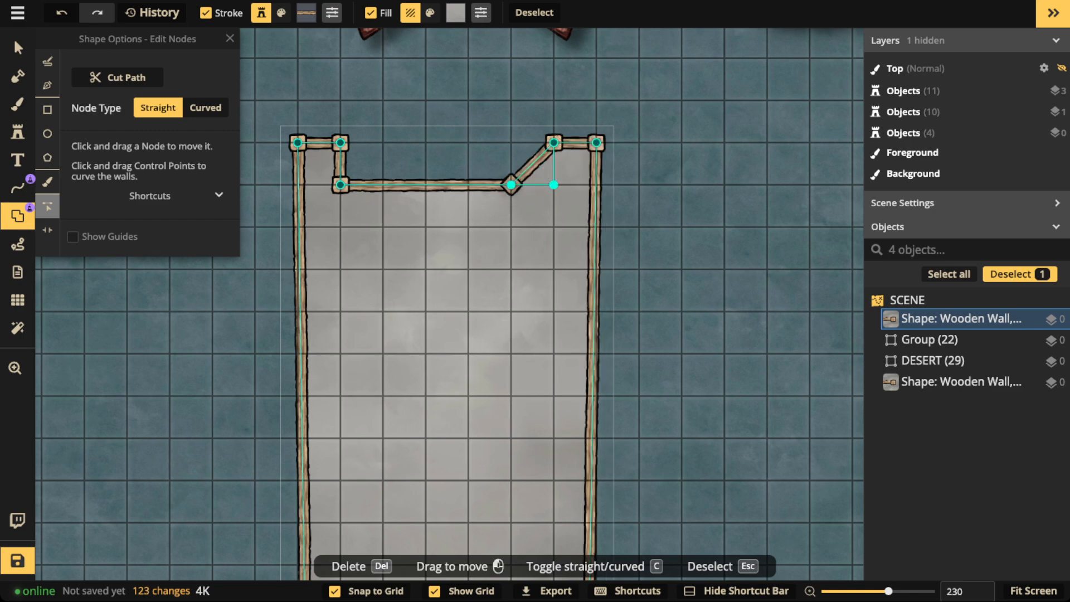
{"action": "left_click_drag", "start_coordinate": [554, 185], "coordinate": [554, 184]}
Align the frame's lower corners with the raised upper ones and move the notch's lower nodes one cell inward to slant its sides.
{"action": "scroll", "coordinate": [381, 346], "scroll_direction": "down", "scroll_amount": 4}
{"action": "left_click_drag", "start_coordinate": [330, 515], "coordinate": [326, 506]}
{"action": "left_click_drag", "start_coordinate": [519, 515], "coordinate": [525, 505]}
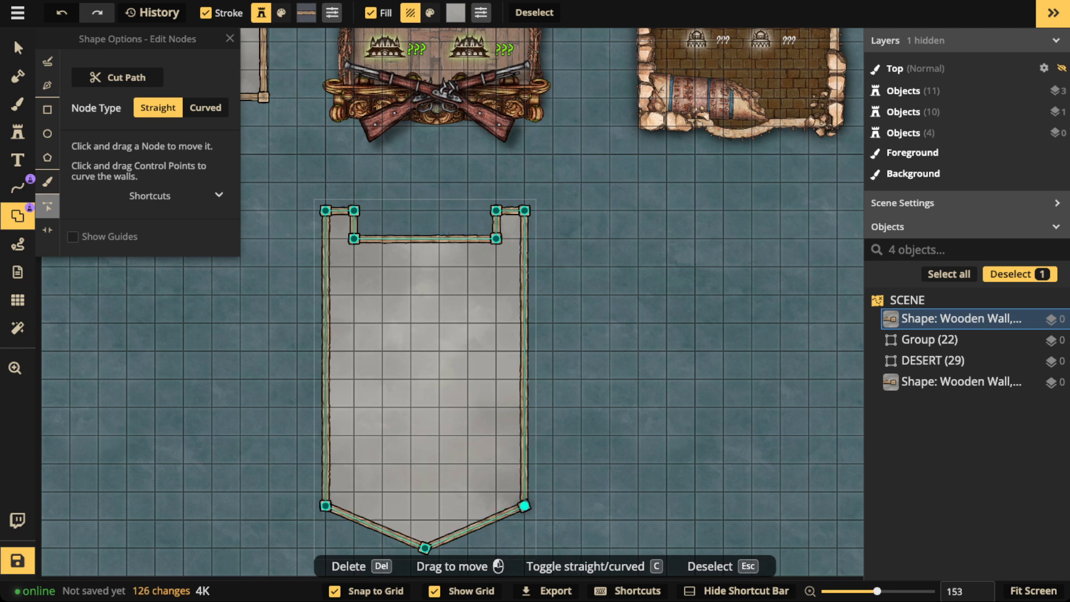
{"action": "left_click_drag", "start_coordinate": [382, 239], "coordinate": [382, 239]}
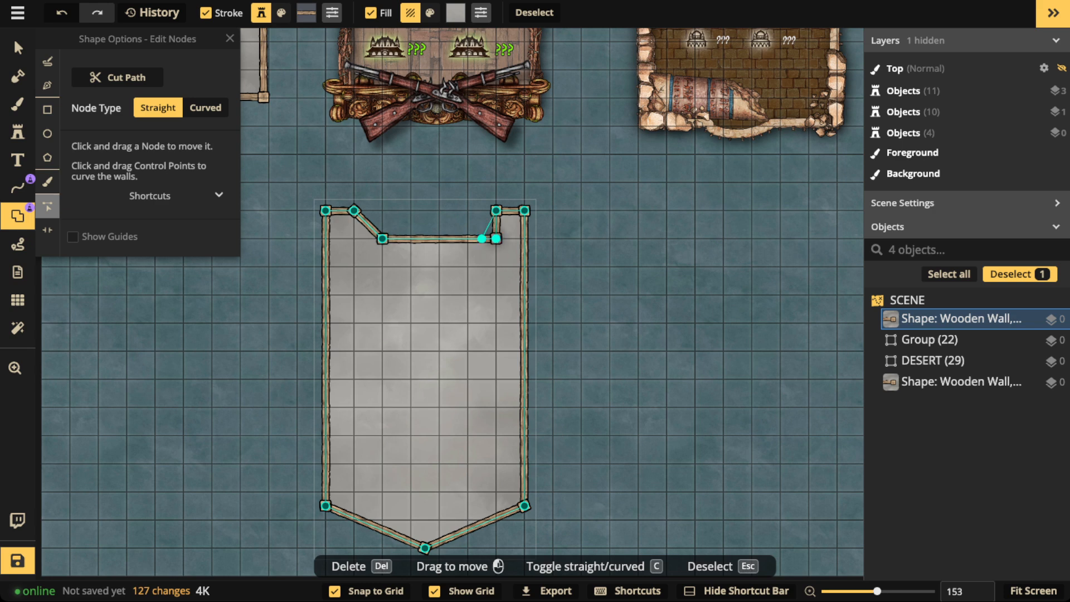
{"action": "left_click_drag", "start_coordinate": [467, 239], "coordinate": [467, 239]}
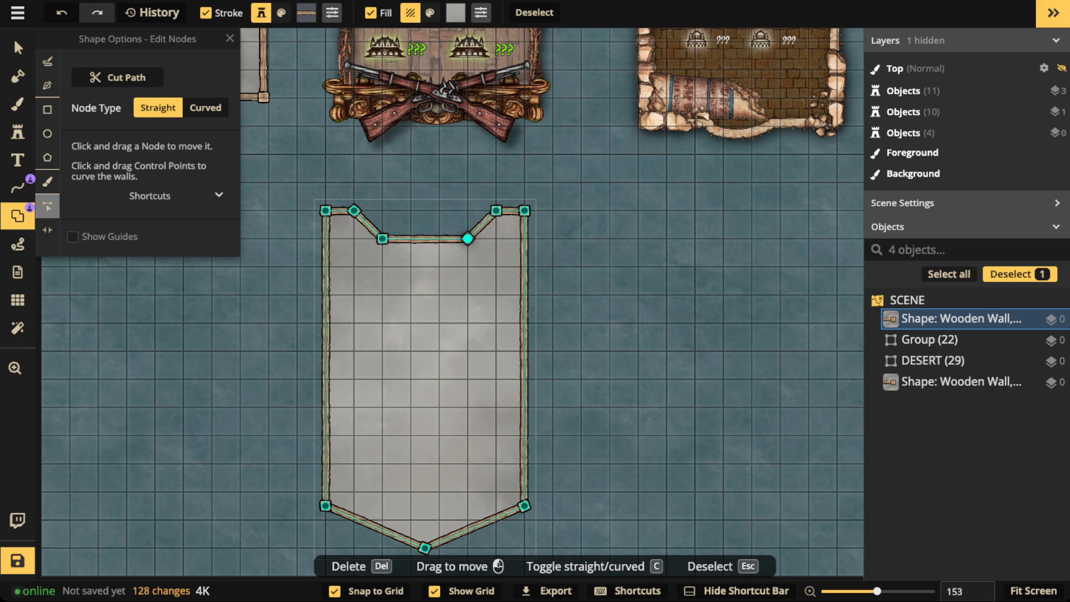
Add a node midway along each long side of the frame and move both lower corners one cell inward.
{"action": "scroll", "coordinate": [467, 239], "scroll_direction": "down", "scroll_amount": 3}
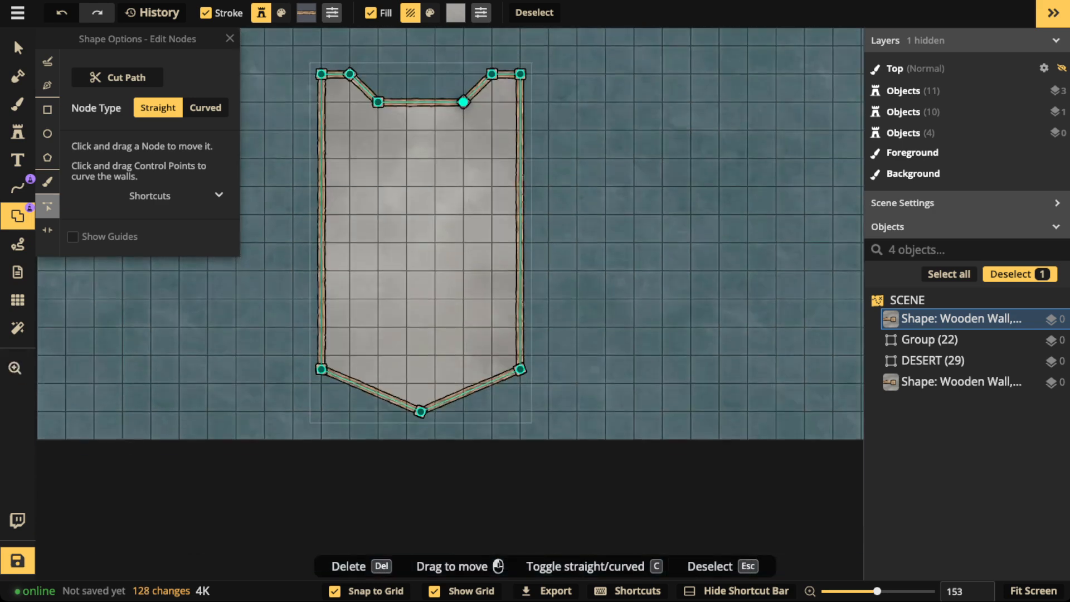
{"action": "left_click", "coordinate": [321, 242]}
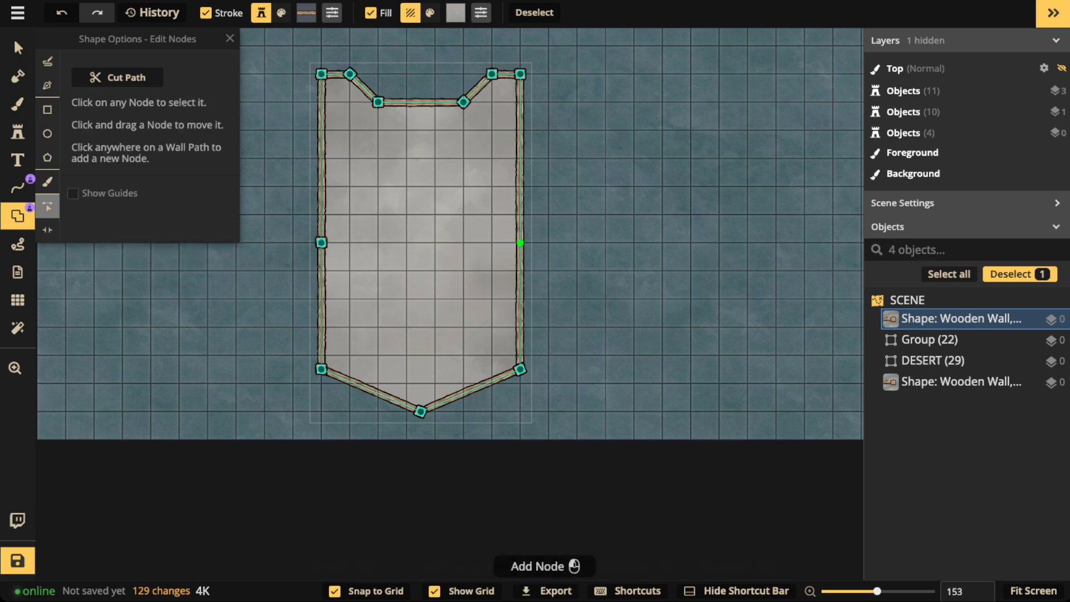
{"action": "left_click", "coordinate": [521, 243]}
{"action": "left_click_drag", "start_coordinate": [520, 369], "coordinate": [492, 369]}
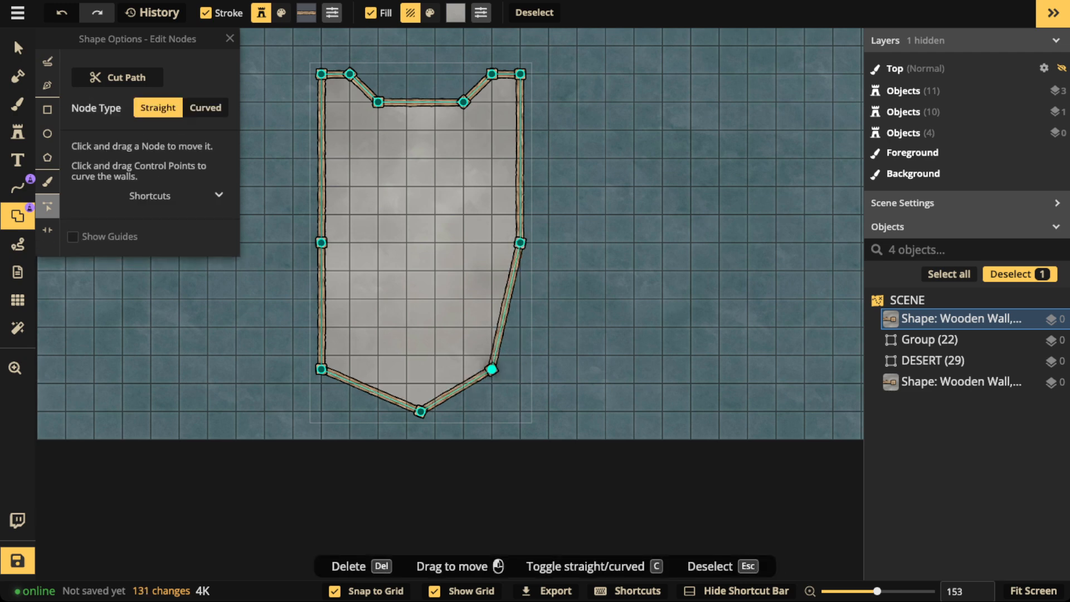
{"action": "left_click_drag", "start_coordinate": [321, 369], "coordinate": [350, 369]}
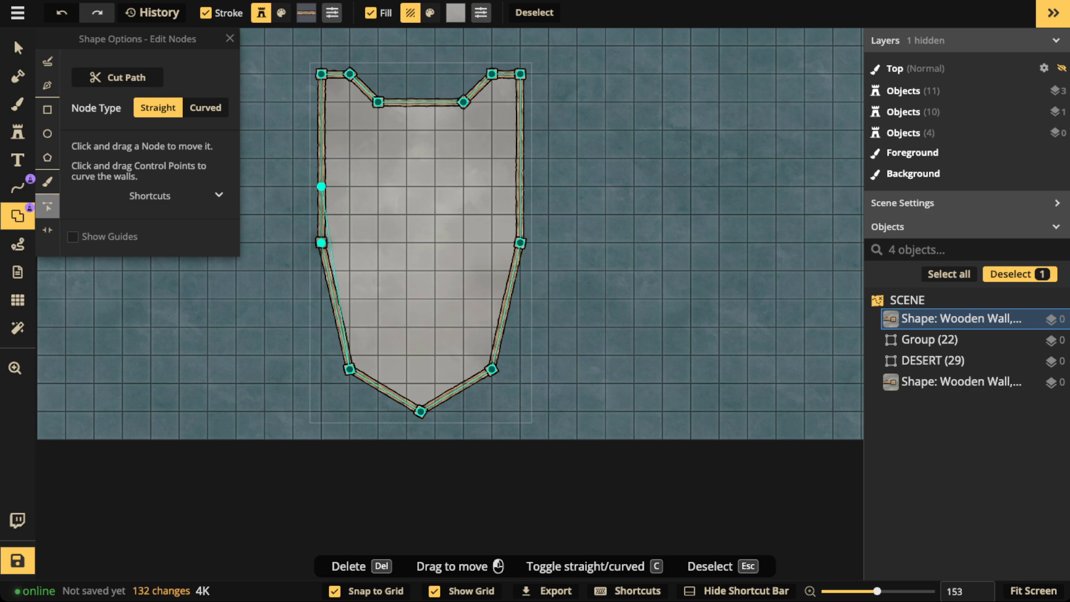
Move both side nodes down to about one and a half cells above the lower corners, forming a shield-shaped base.
{"action": "left_click_drag", "start_coordinate": [321, 186], "coordinate": [321, 186]}
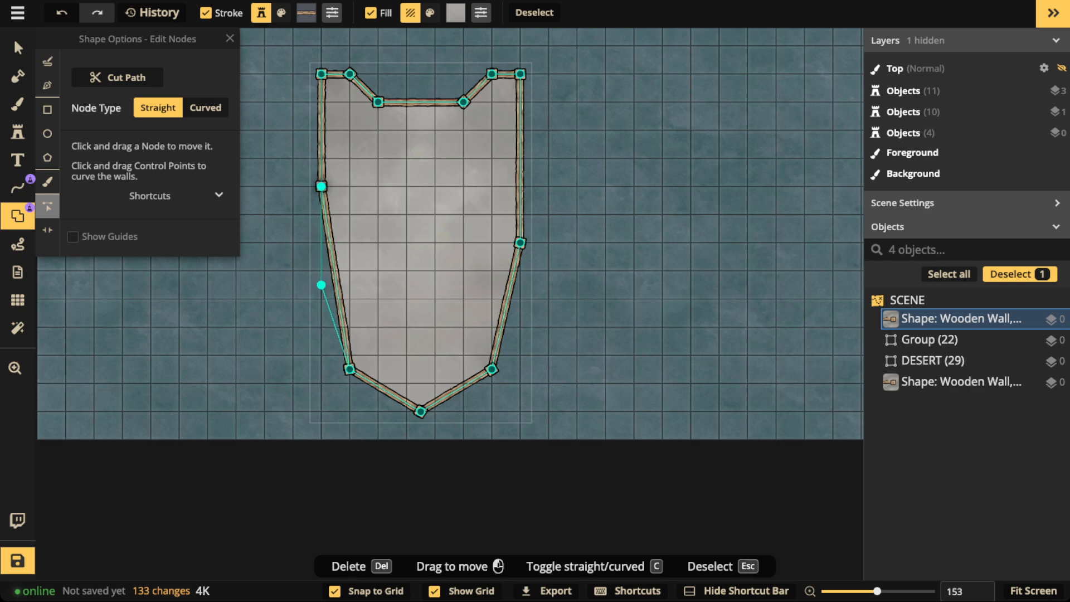
{"action": "left_click_drag", "start_coordinate": [321, 328], "coordinate": [322, 327]}
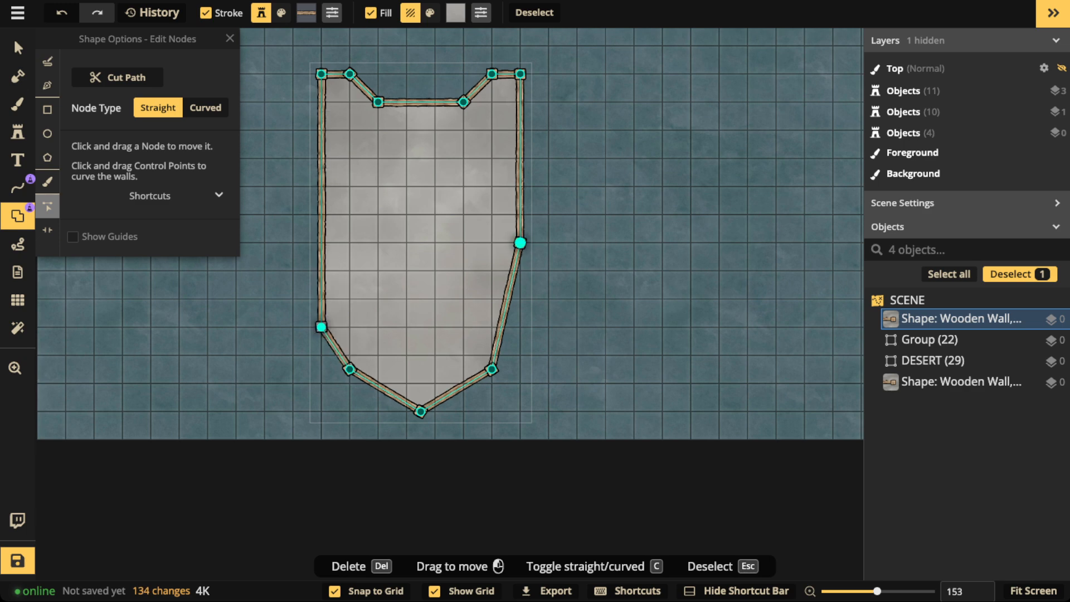
{"action": "left_click_drag", "start_coordinate": [520, 243], "coordinate": [516, 325]}
{"action": "scroll", "coordinate": [520, 355], "scroll_direction": "down", "scroll_amount": 1}
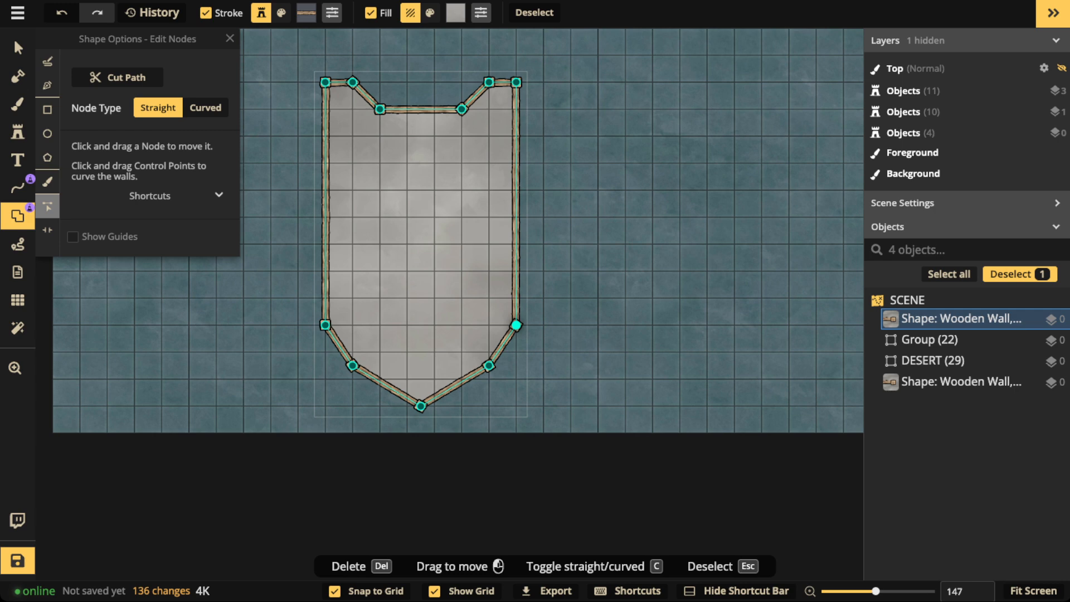
Add two nodes one cell apart on the upper part of each long side, at three and four cells below the top.
{"action": "left_click", "coordinate": [516, 190]}
{"action": "left_click", "coordinate": [325, 190]}
{"action": "left_click", "coordinate": [325, 163]}
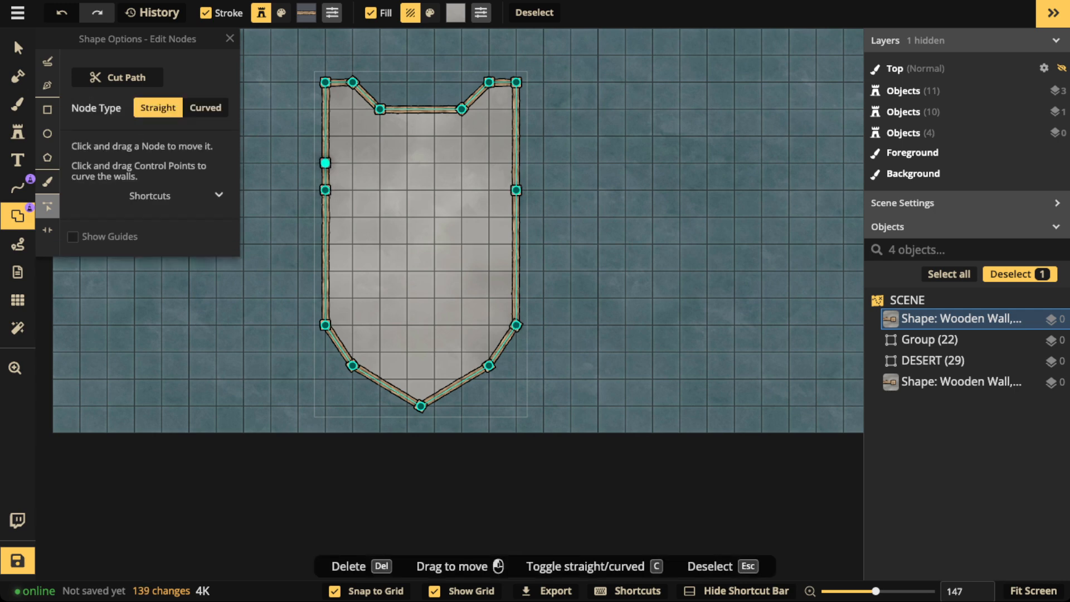
{"action": "left_click", "coordinate": [516, 163]}
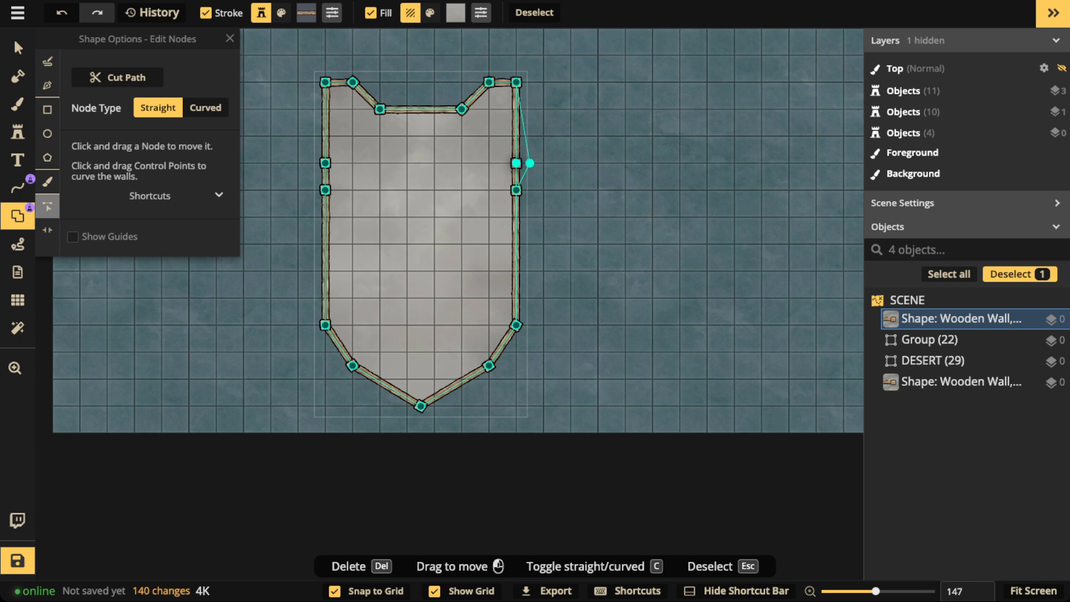
{"action": "left_click_drag", "start_coordinate": [530, 163], "coordinate": [544, 163]}
{"action": "left_click_drag", "start_coordinate": [516, 82], "coordinate": [543, 82]}
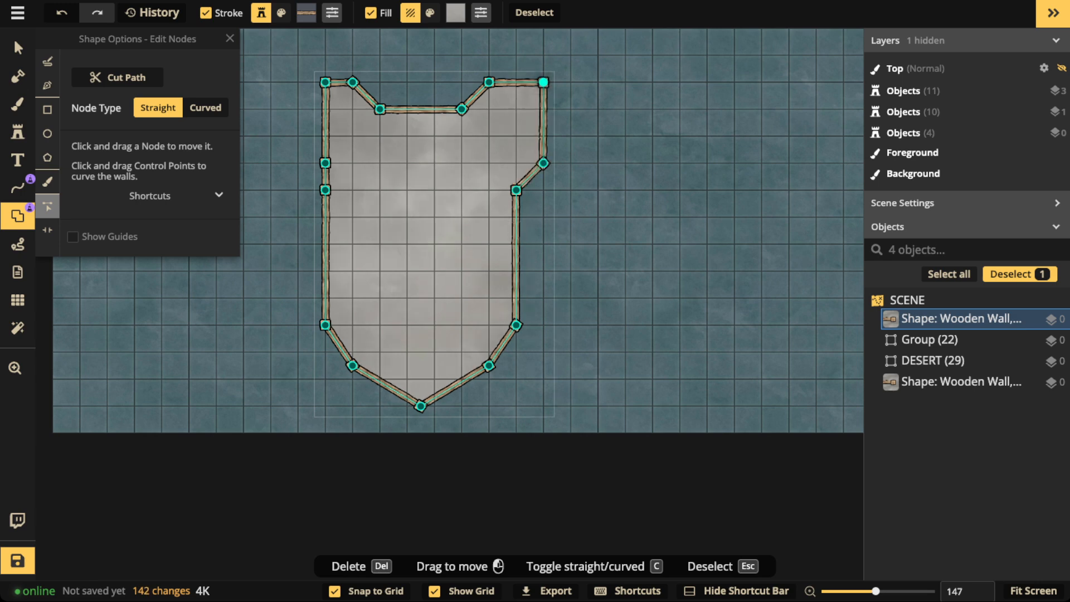
{"action": "key", "text": "ctrl+z"}
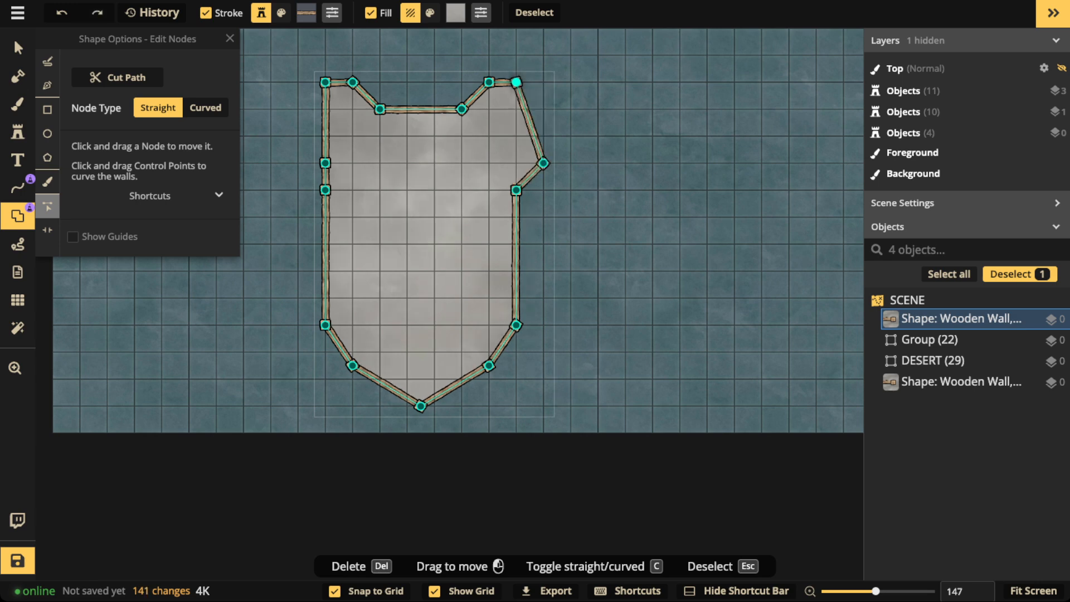
{"action": "key", "text": "ctrl+z"}
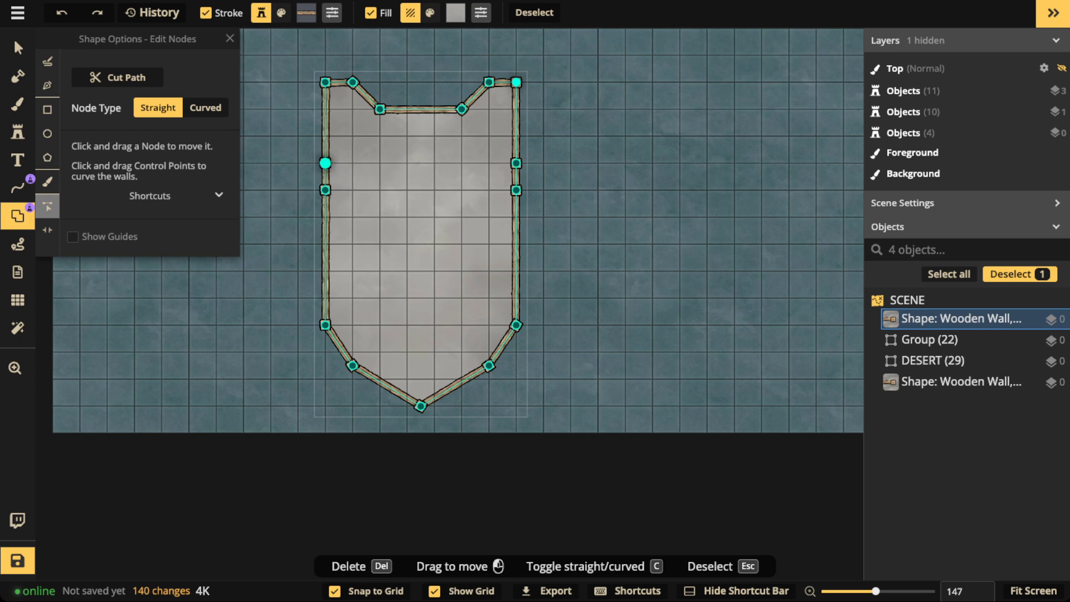
{"action": "key", "text": "Escape"}
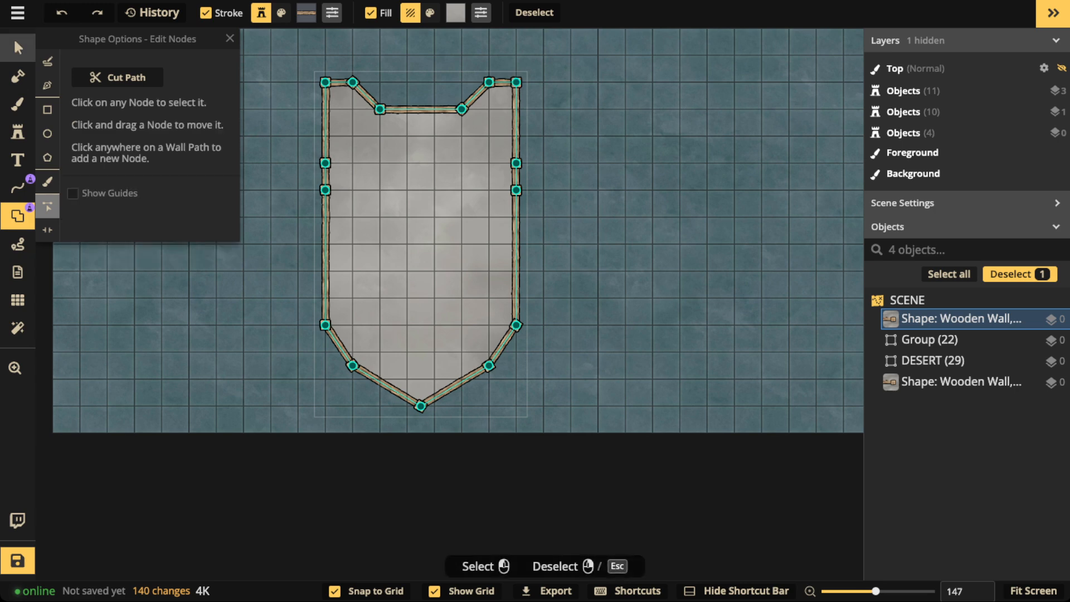
Move the shield-shaped frame to the open lower-right area of the map, clear of the existing legends.
{"action": "left_click", "coordinate": [17, 48]}
{"action": "scroll", "coordinate": [308, 365], "scroll_direction": "down", "scroll_amount": 3}
{"action": "left_click", "coordinate": [401, 266]}
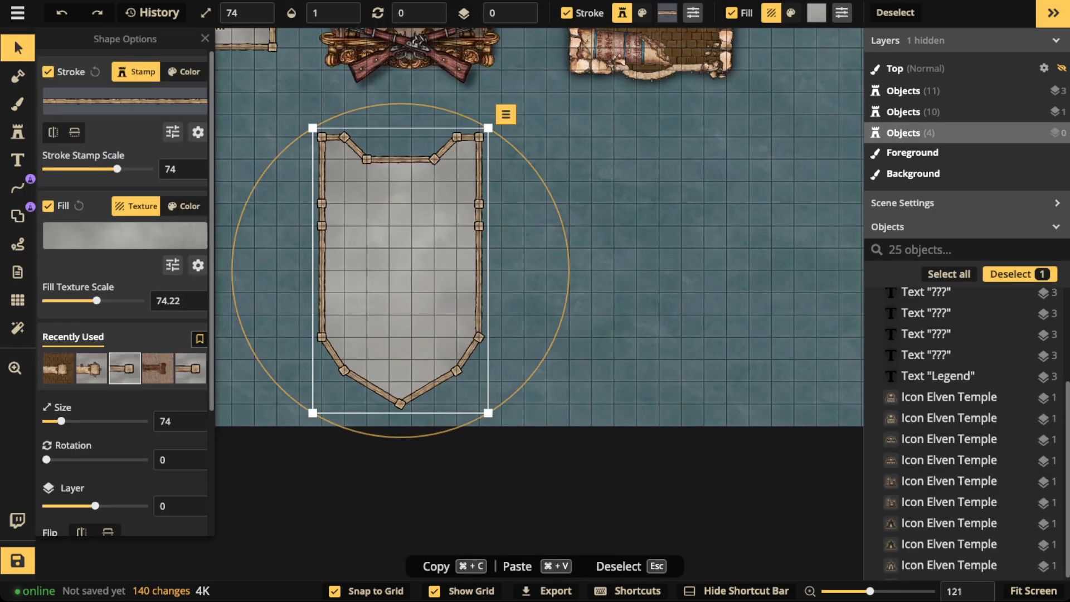
{"action": "scroll", "coordinate": [279, 362], "scroll_direction": "down", "scroll_amount": 4}
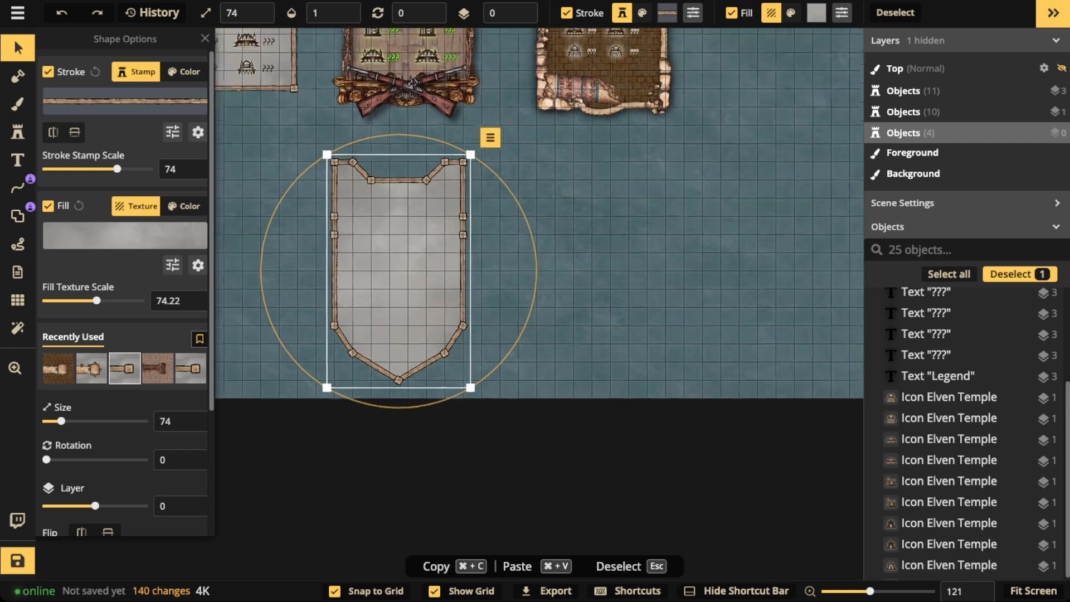
{"action": "left_click_drag", "start_coordinate": [355, 345], "coordinate": [650, 329]}
{"action": "scroll", "coordinate": [491, 251], "scroll_direction": "down", "scroll_amount": 1}
Move the shield-shaped frame into the open area below the second and third legends and turn off its stroke caps.
{"action": "left_click_drag", "start_coordinate": [230, 103], "coordinate": [545, 261]}
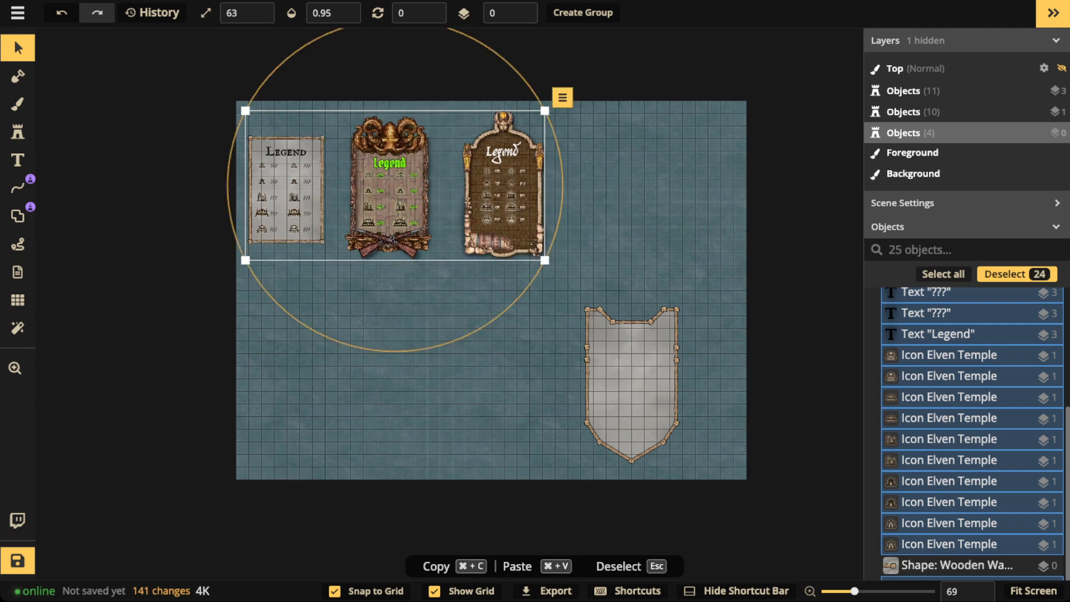
{"action": "left_click_drag", "start_coordinate": [632, 379], "coordinate": [466, 372]}
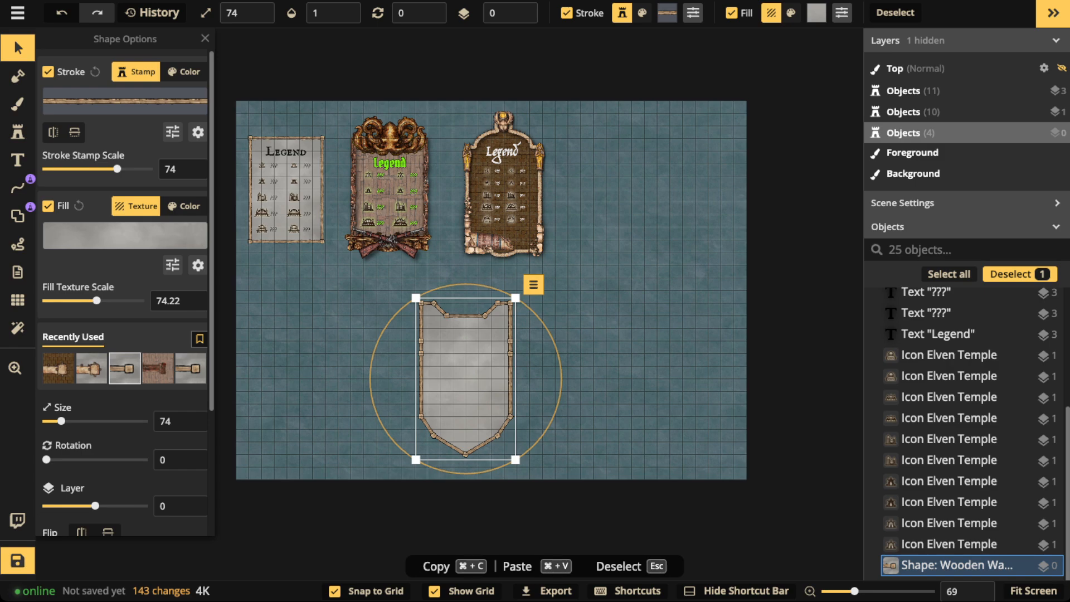
{"action": "left_click", "coordinate": [198, 132]}
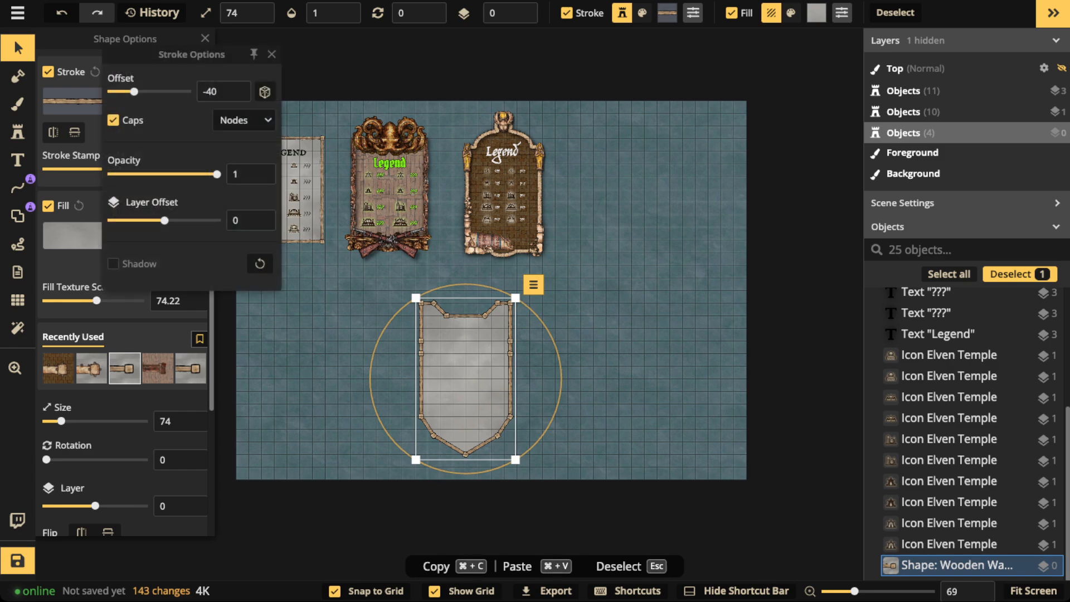
{"action": "left_click", "coordinate": [113, 120]}
{"action": "scroll", "coordinate": [552, 346], "scroll_direction": "up", "scroll_amount": 5}
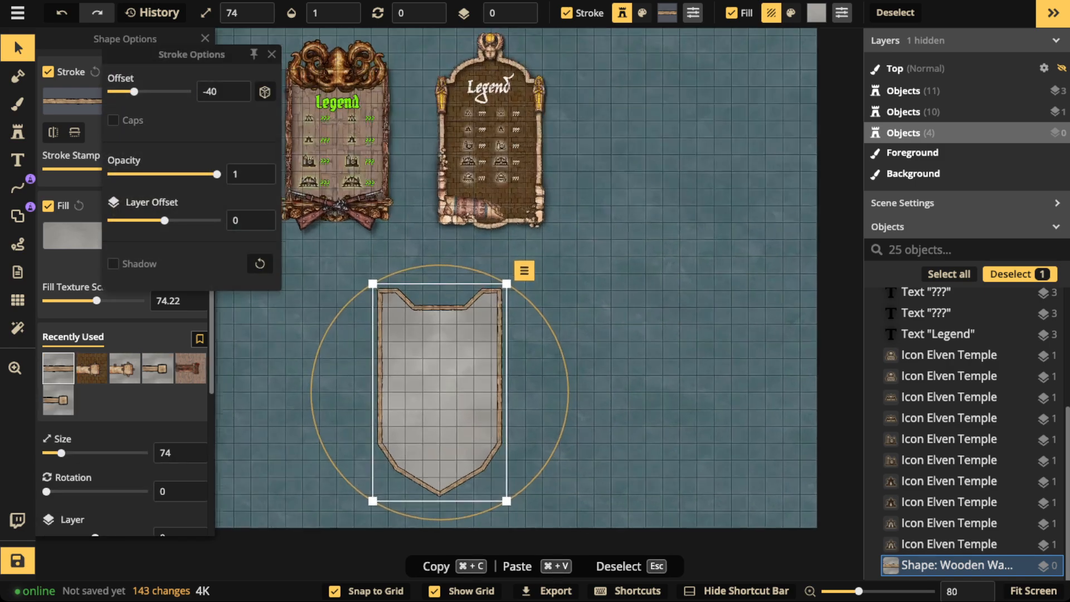
{"action": "left_click_drag", "start_coordinate": [552, 345], "coordinate": [601, 253]}
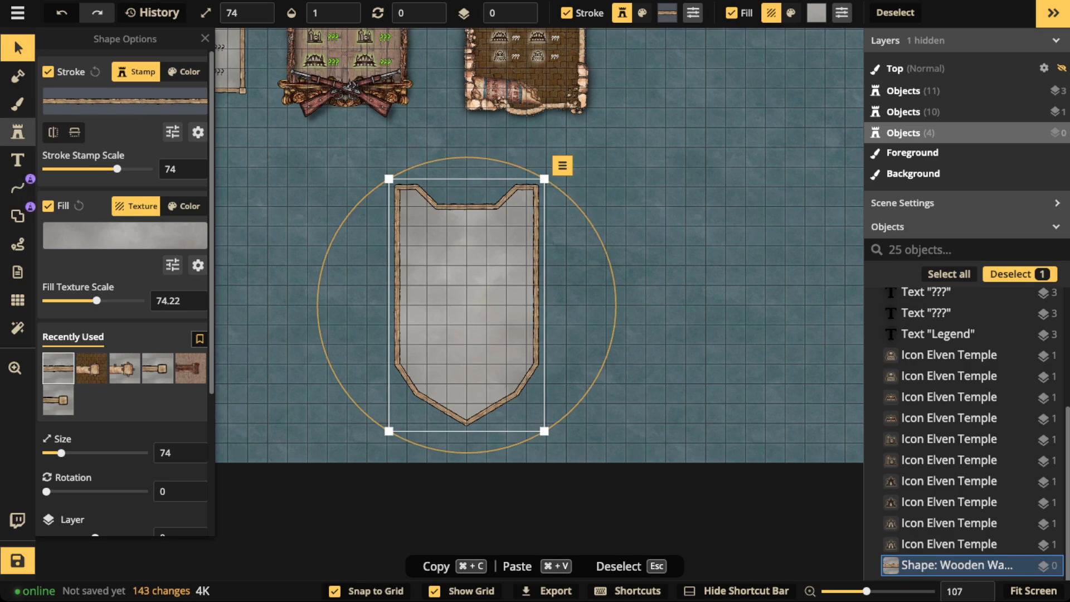
Browse the Gothic Horror stamps of the Watercolor Battlemaps pack for decorations that could suit the frame.
{"action": "left_click", "coordinate": [18, 132]}
{"action": "key", "text": "f"}
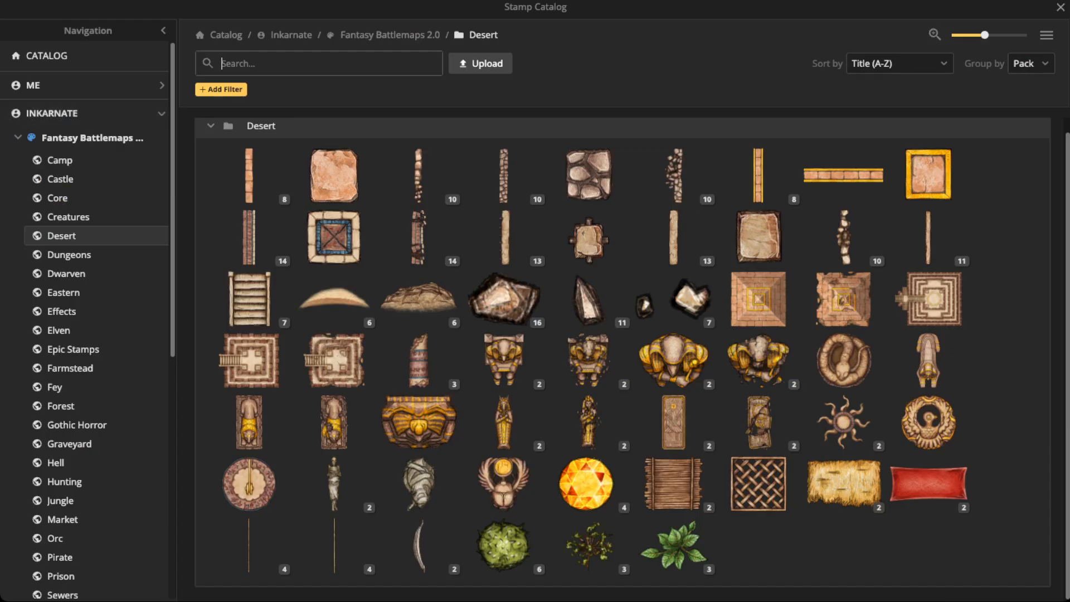
{"action": "scroll", "coordinate": [84, 292], "scroll_direction": "down", "scroll_amount": 8}
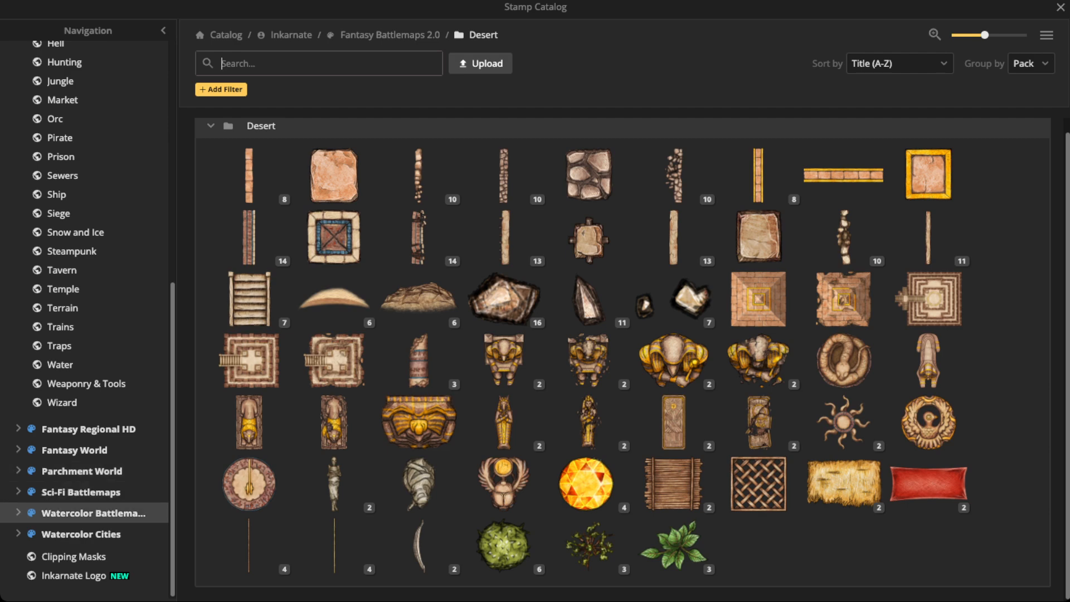
{"action": "left_click", "coordinate": [94, 513]}
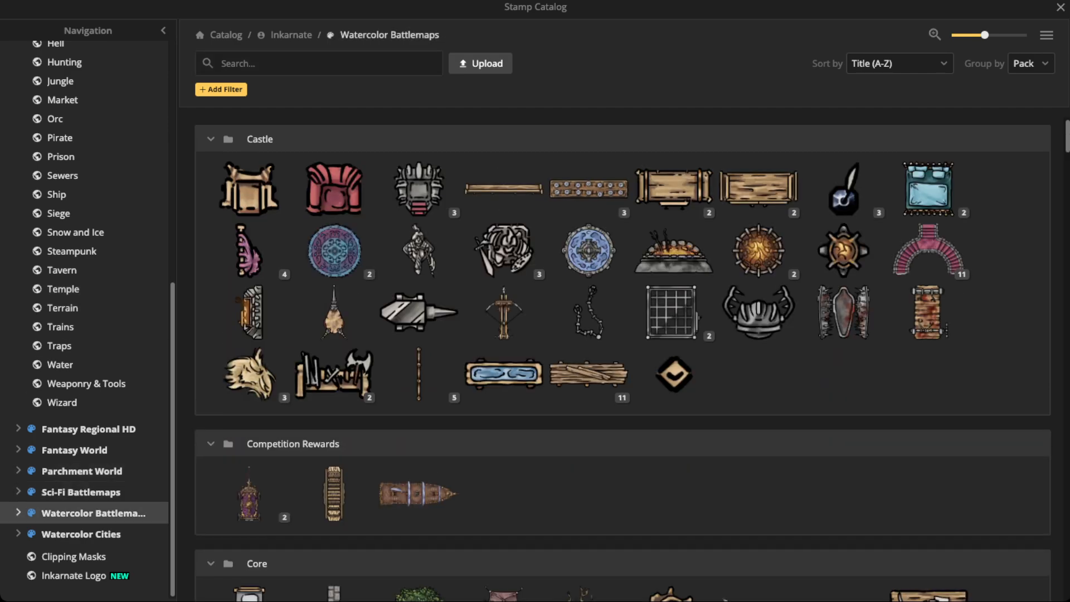
{"action": "left_click", "coordinate": [19, 513]}
{"action": "scroll", "coordinate": [18, 513], "scroll_direction": "down", "scroll_amount": 4}
{"action": "scroll", "coordinate": [66, 394], "scroll_direction": "down", "scroll_amount": 1}
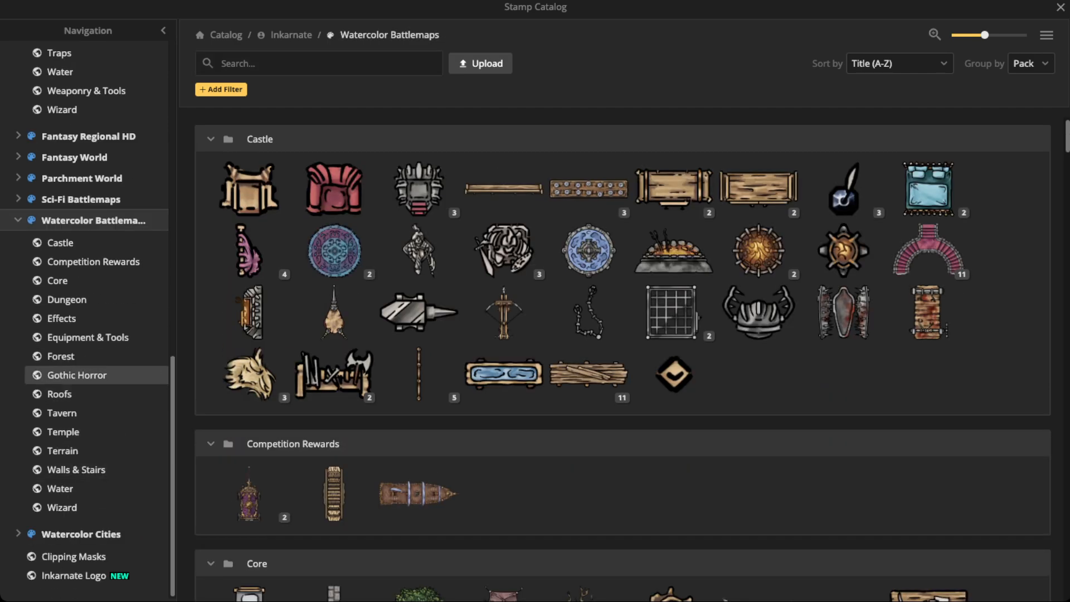
{"action": "left_click", "coordinate": [77, 375]}
{"action": "scroll", "coordinate": [335, 250], "scroll_direction": "down", "scroll_amount": 3}
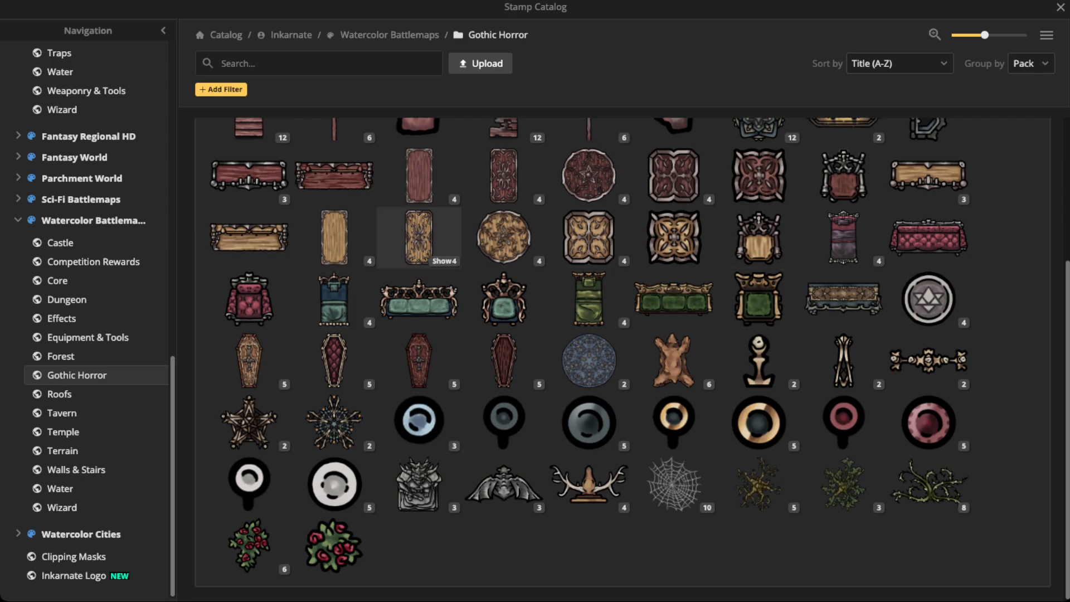
{"action": "key", "text": "Escape"}
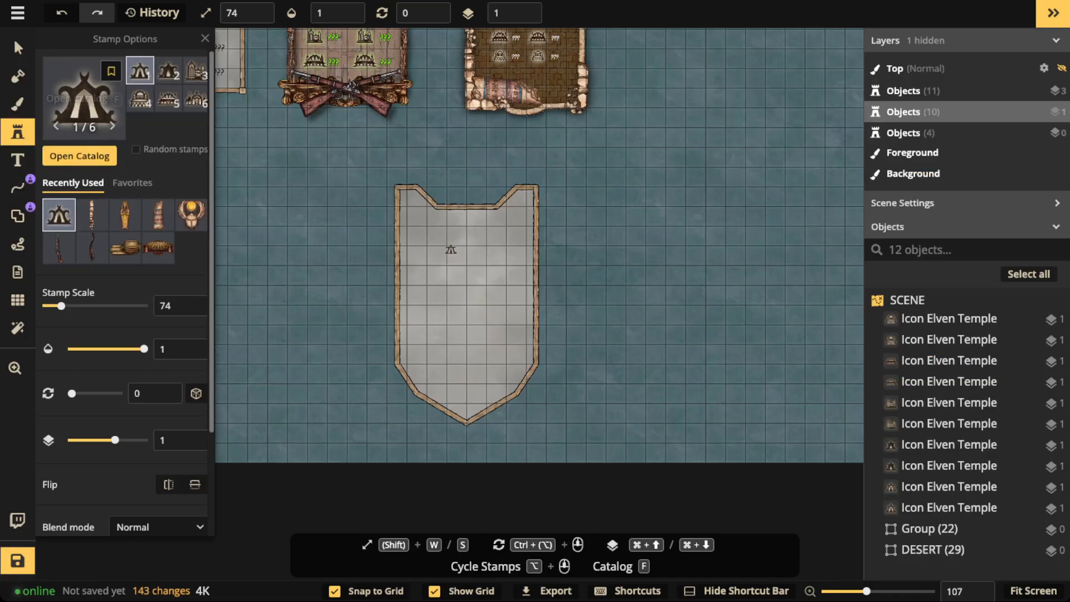
Change the shield frame's stroke to Fancy Red Wooden Wall from the Watercolor Battlemaps Gothic Horror paths.
{"action": "key", "text": "v"}
{"action": "left_click", "coordinate": [451, 249]}
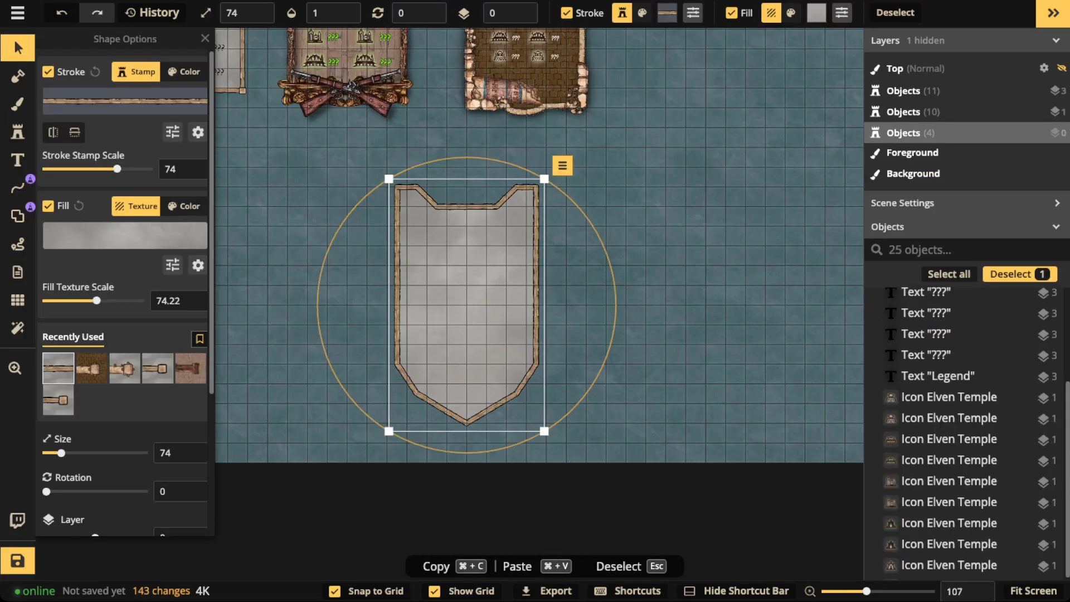
{"action": "left_click", "coordinate": [125, 100]}
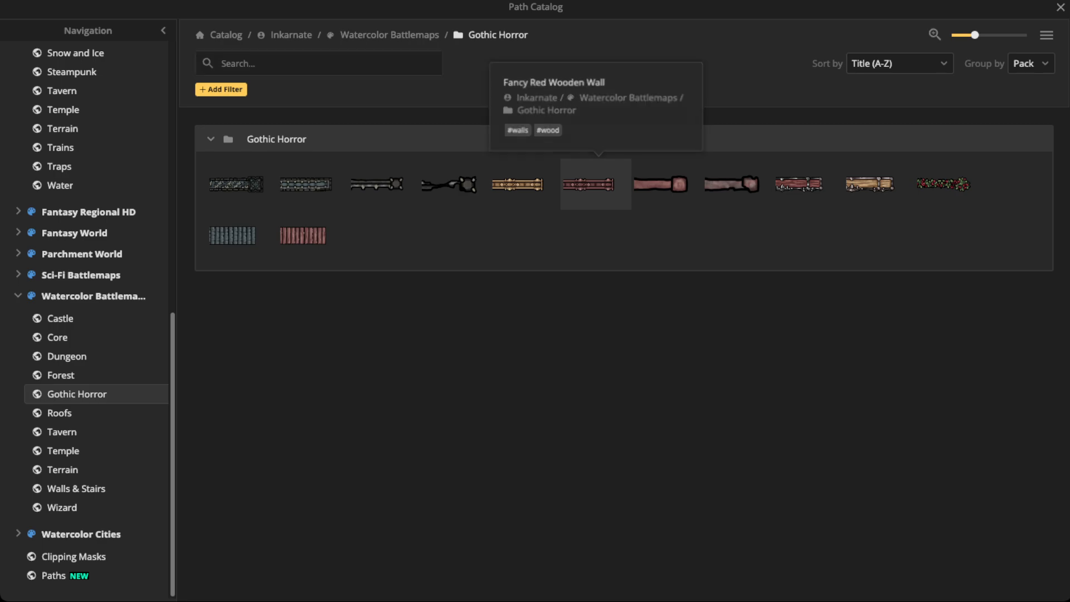
{"action": "left_click", "coordinate": [596, 184]}
{"action": "scroll", "coordinate": [447, 225], "scroll_direction": "up", "scroll_amount": 3}
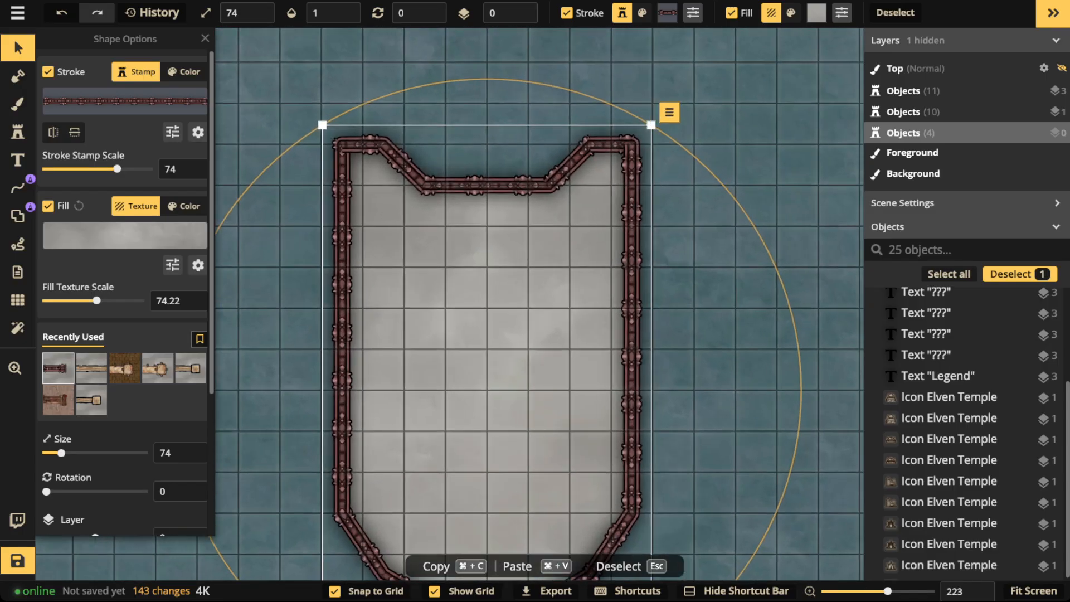
{"action": "scroll", "coordinate": [339, 167], "scroll_direction": "down", "scroll_amount": 3}
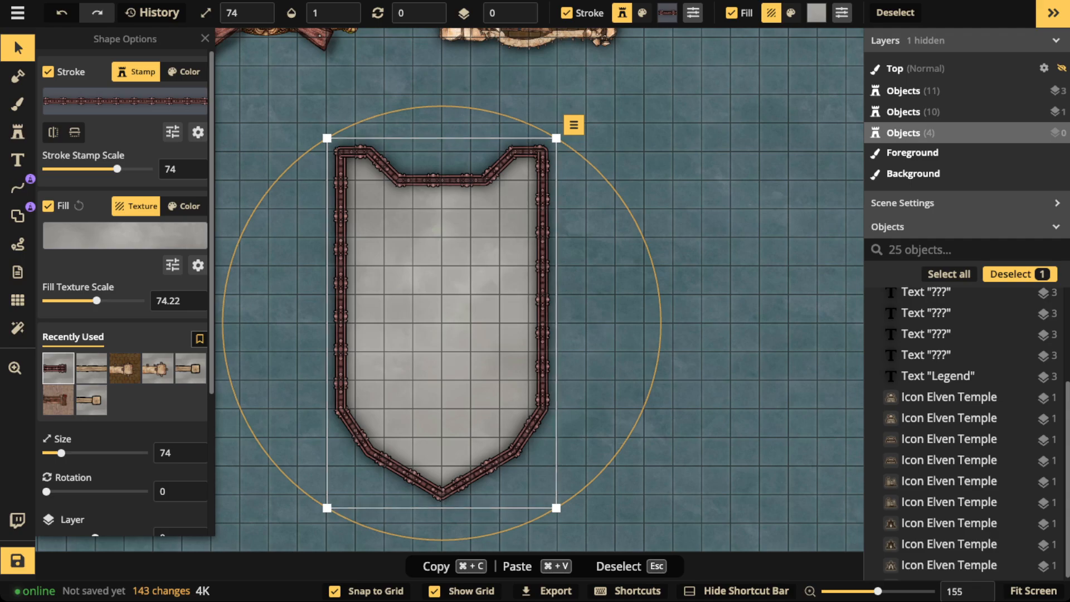
Try Sand Stone Floor as the shield frame's fill, and replace it with Light Sand Stone Floor from the Gothic Horror textures.
{"action": "left_click", "coordinate": [125, 236]}
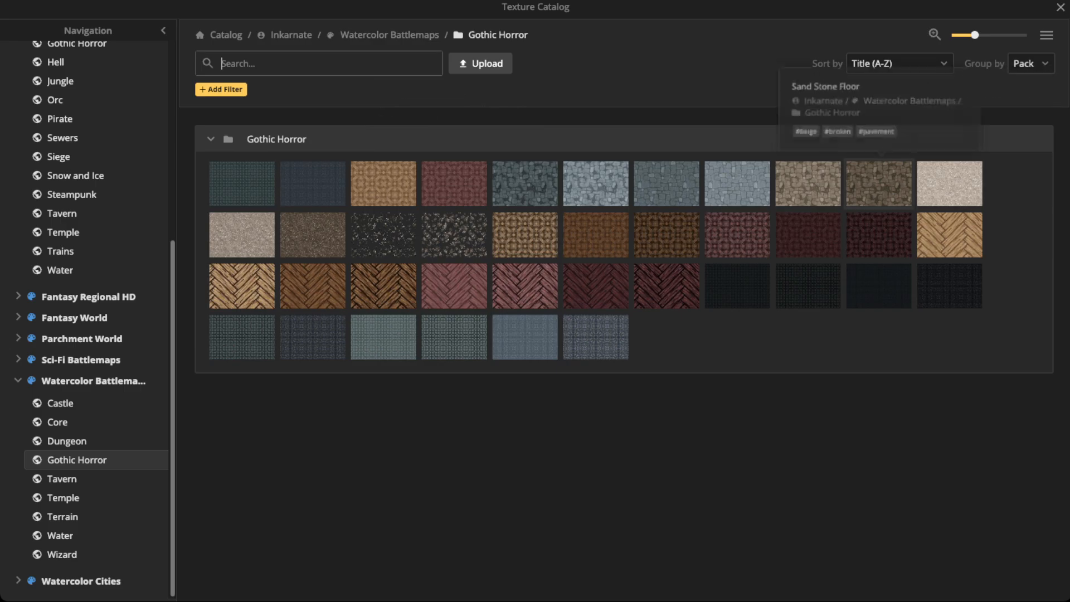
{"action": "left_click", "coordinate": [880, 184]}
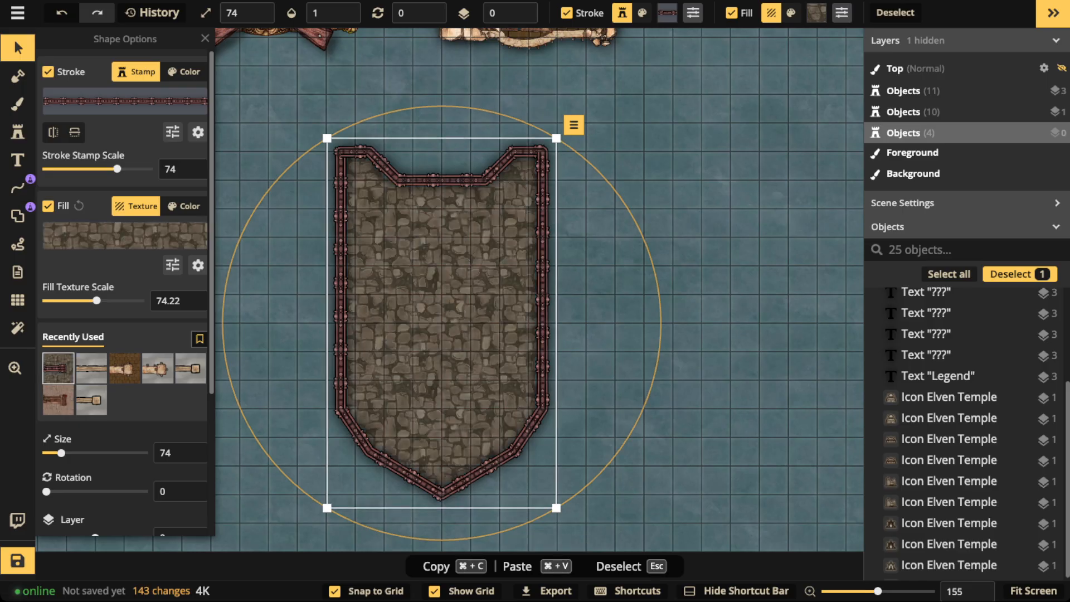
{"action": "left_click", "coordinate": [125, 235]}
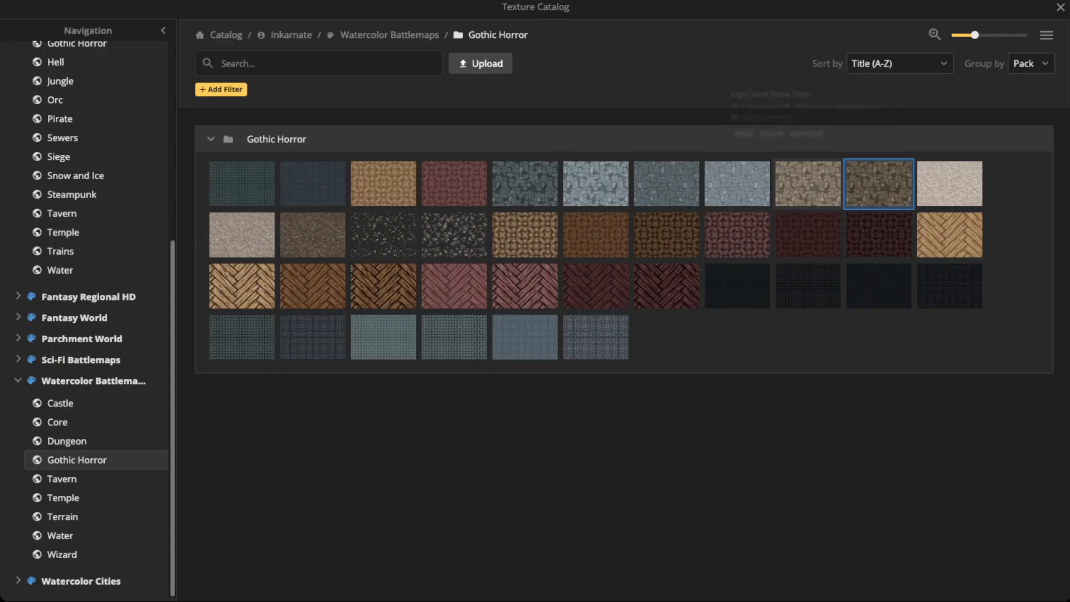
{"action": "left_click", "coordinate": [808, 183]}
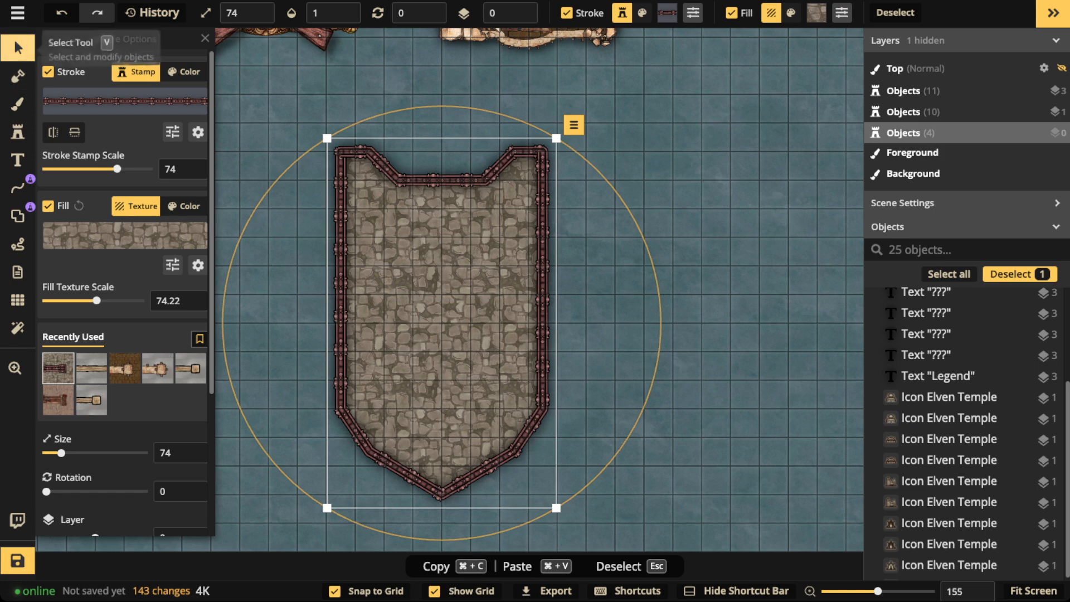
{"action": "left_click", "coordinate": [18, 48]}
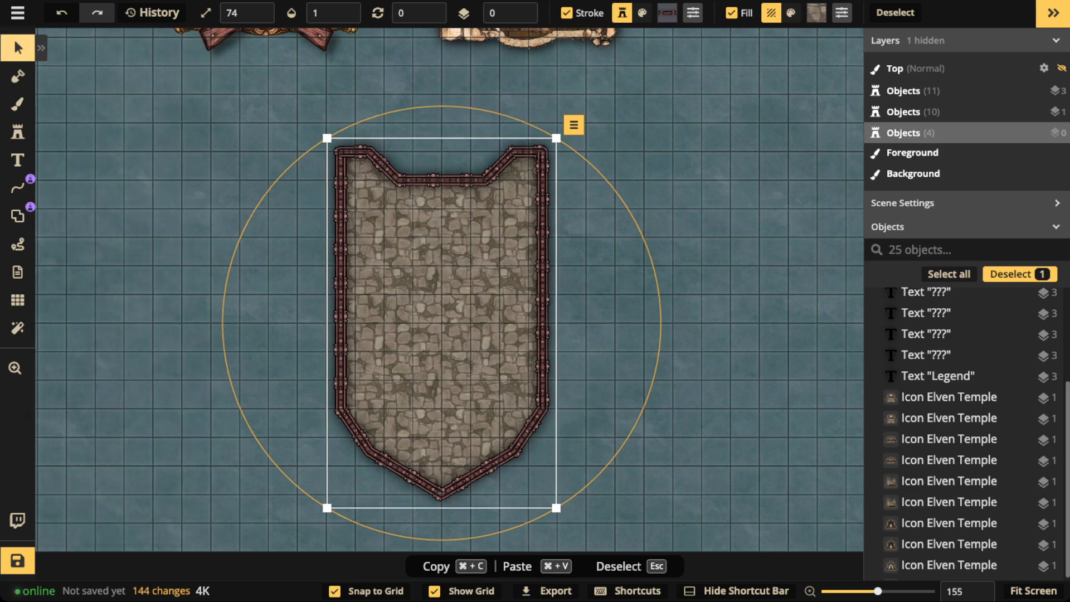
Reduce the texture scale of the frame's stone fill to 25.45.
{"action": "scroll", "coordinate": [466, 287], "scroll_direction": "down", "scroll_amount": 5}
{"action": "key", "text": "space"}
{"action": "left_click_drag", "start_coordinate": [465, 287], "coordinate": [475, 282]}
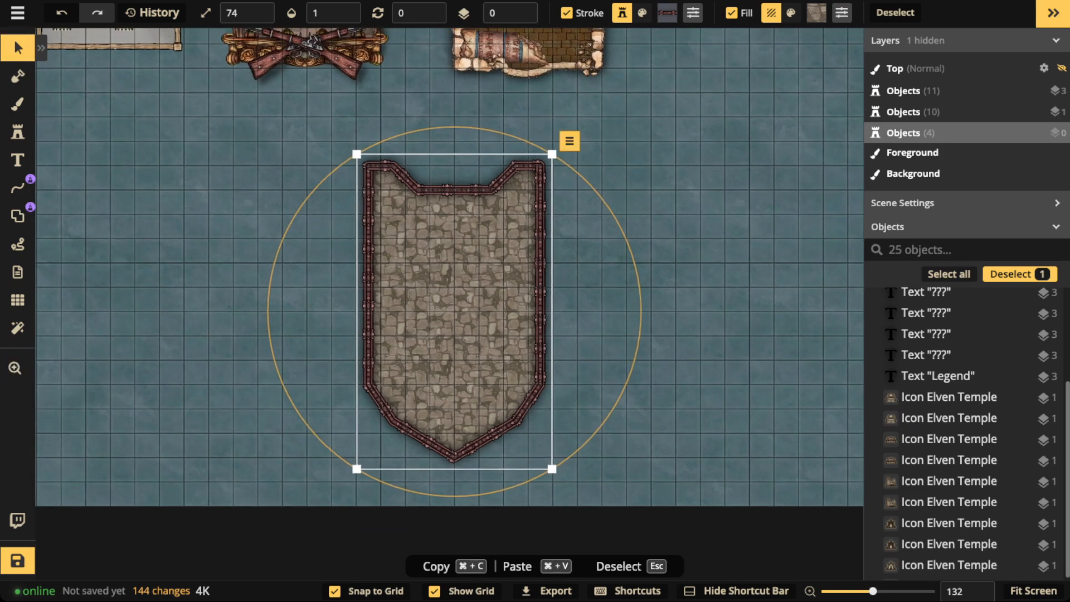
{"action": "scroll", "coordinate": [461, 305], "scroll_direction": "up", "scroll_amount": 5}
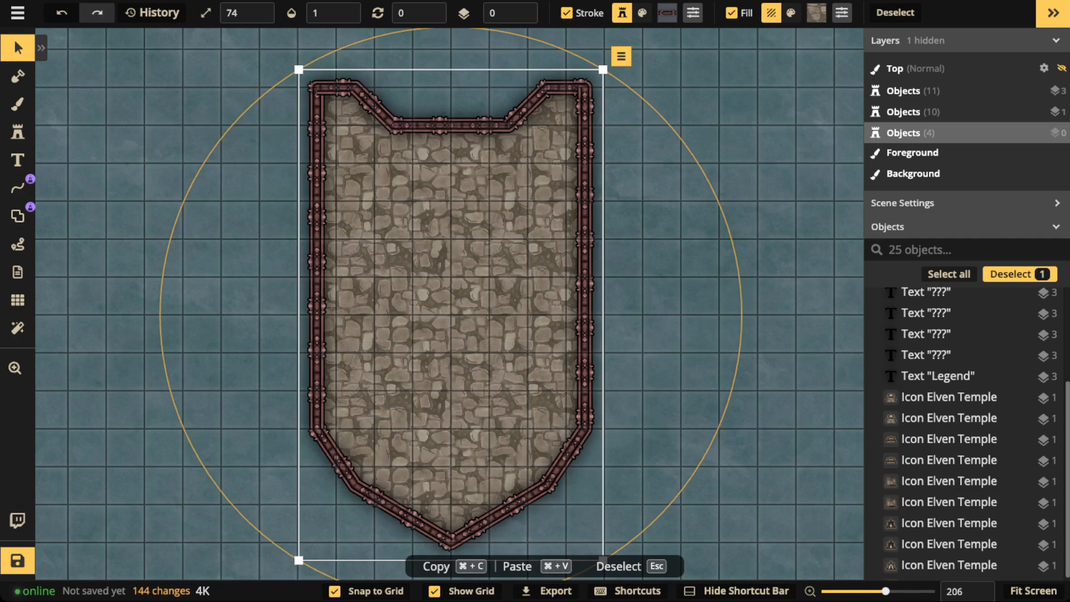
{"action": "left_click", "coordinate": [18, 49]}
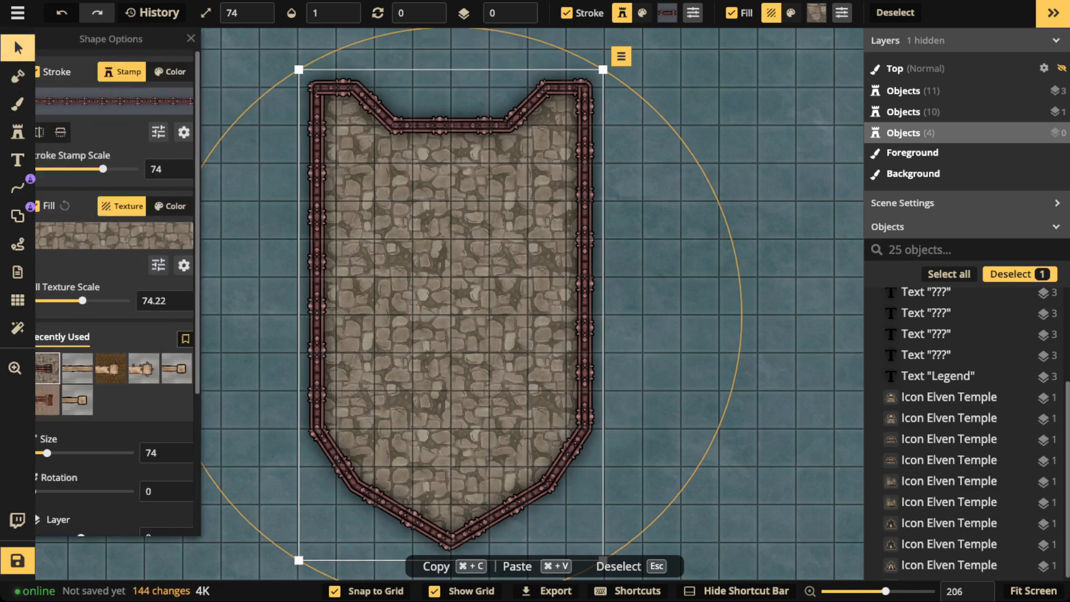
{"action": "left_click_drag", "start_coordinate": [96, 301], "coordinate": [75, 300]}
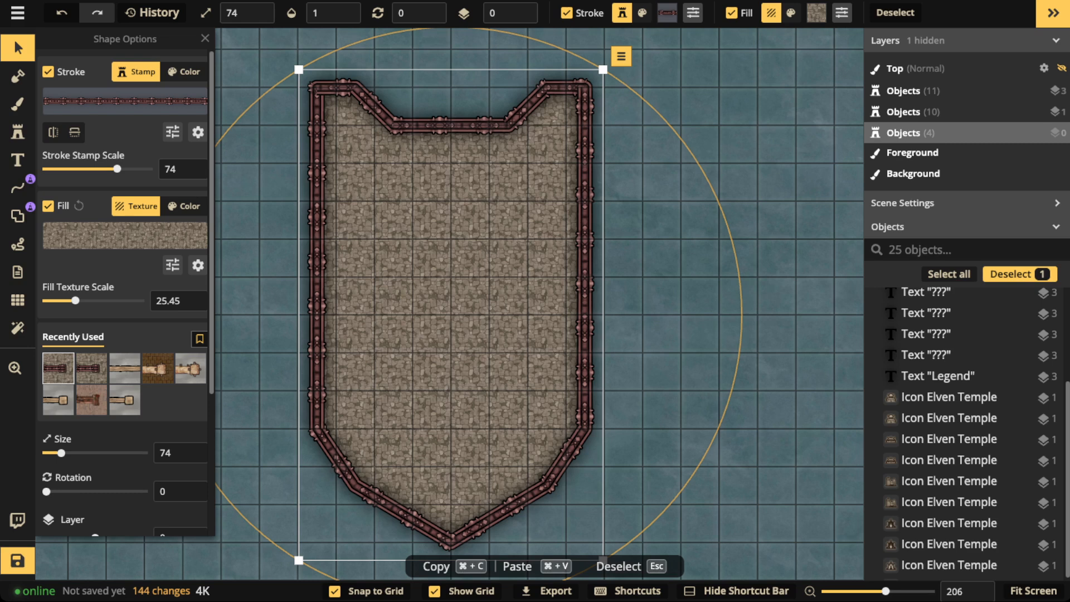
Rotate the frame's stone fill texture to 65, set its scale to 34.62, and deselect the frame.
{"action": "left_click", "coordinate": [173, 266]}
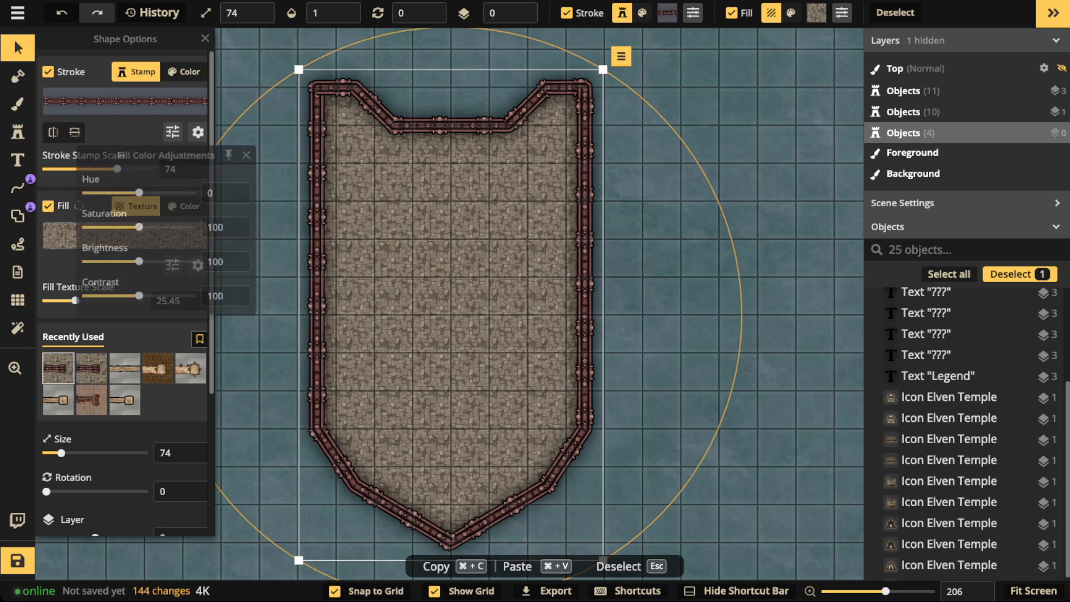
{"action": "left_click", "coordinate": [247, 155]}
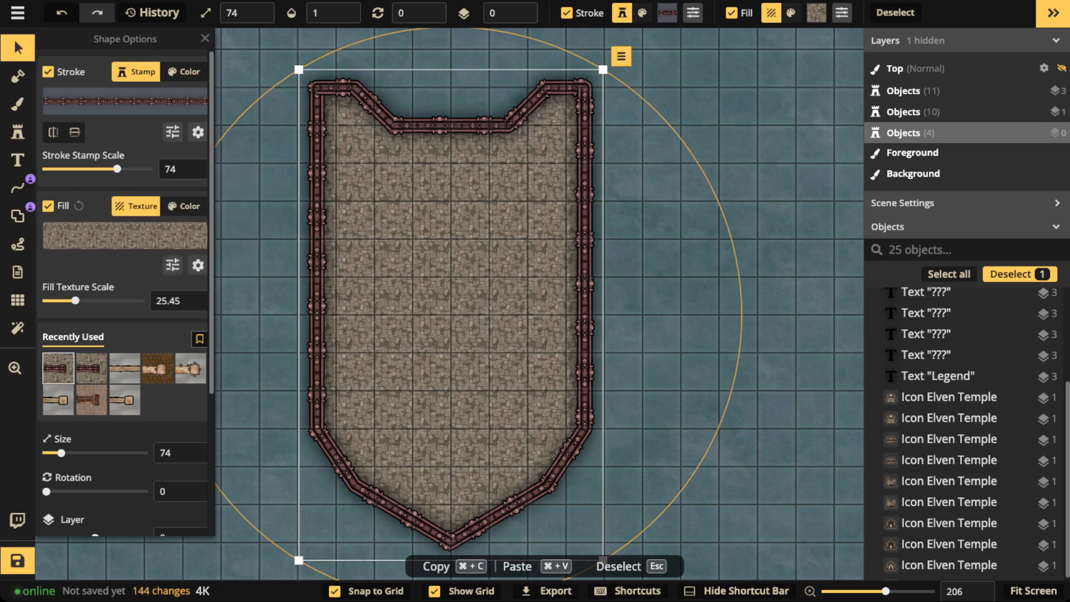
{"action": "left_click", "coordinate": [173, 265]}
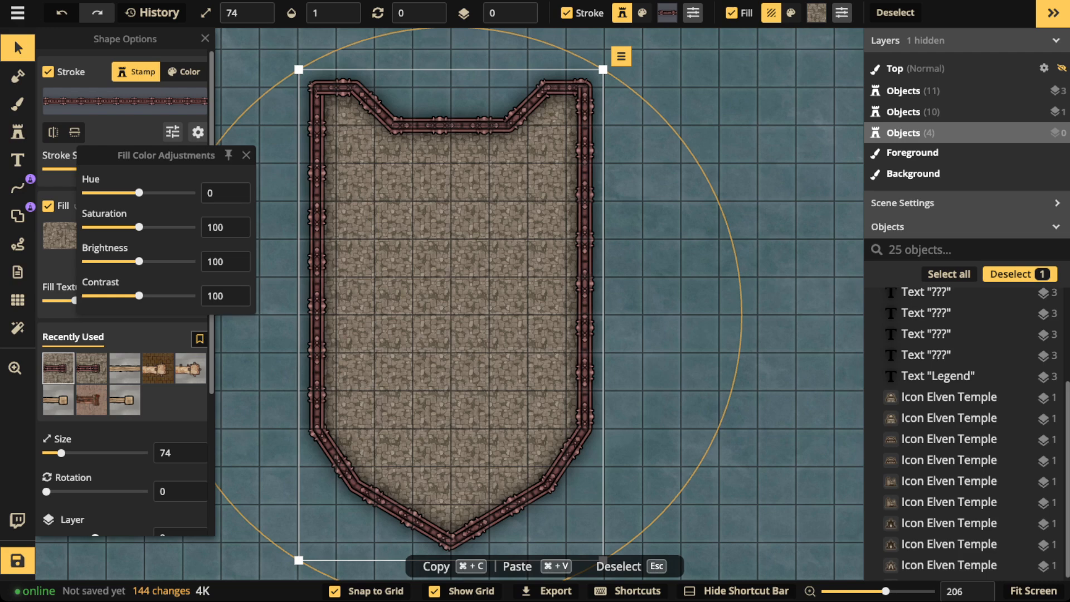
{"action": "left_click", "coordinate": [247, 155]}
{"action": "left_click", "coordinate": [198, 265]}
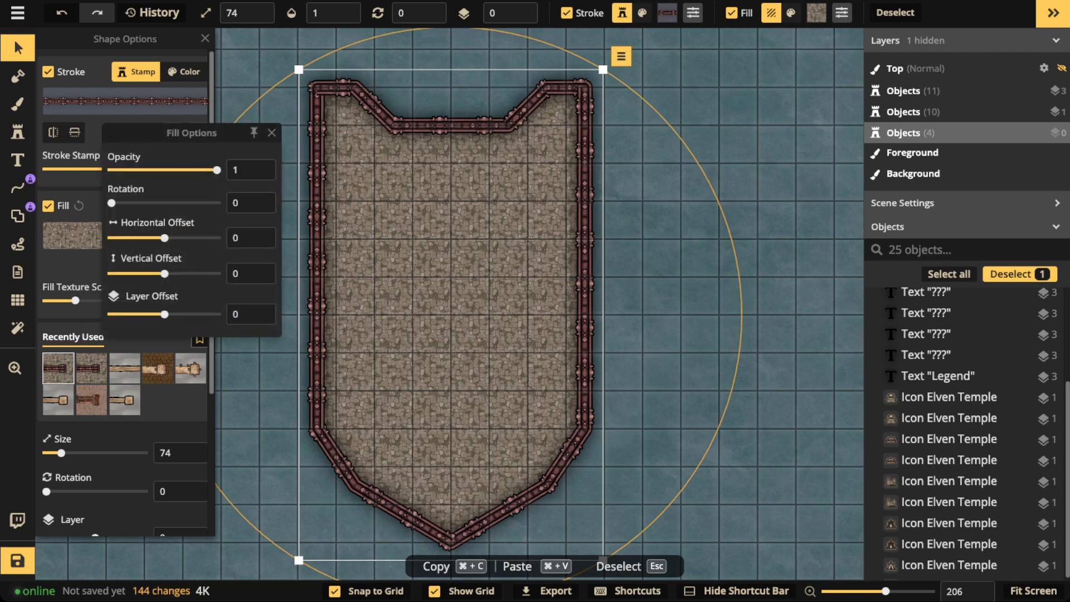
{"action": "left_click_drag", "start_coordinate": [111, 203], "coordinate": [131, 203]}
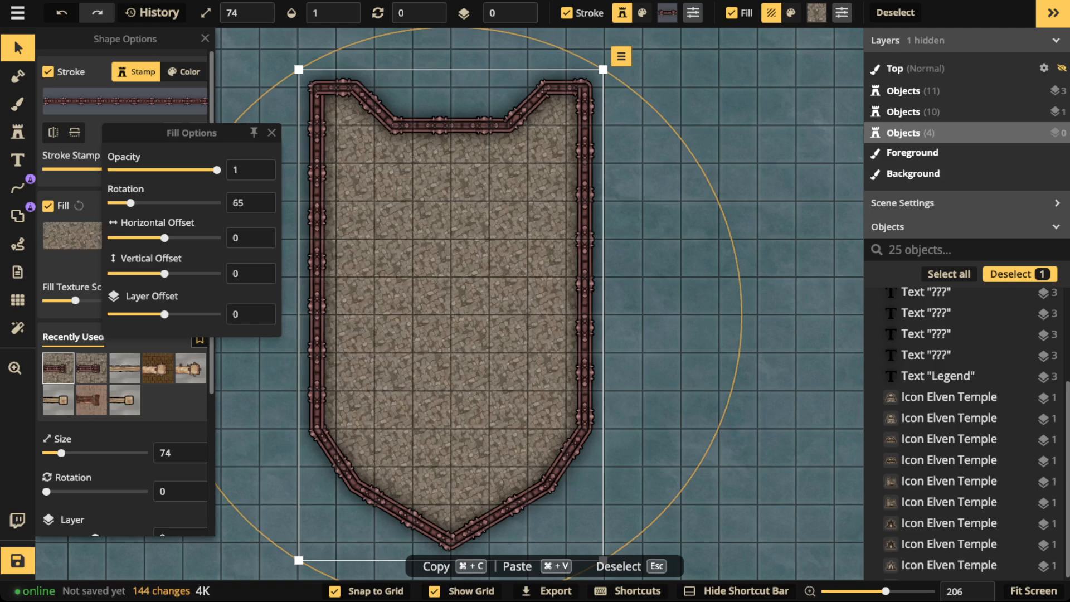
{"action": "left_click_drag", "start_coordinate": [75, 301], "coordinate": [81, 301]}
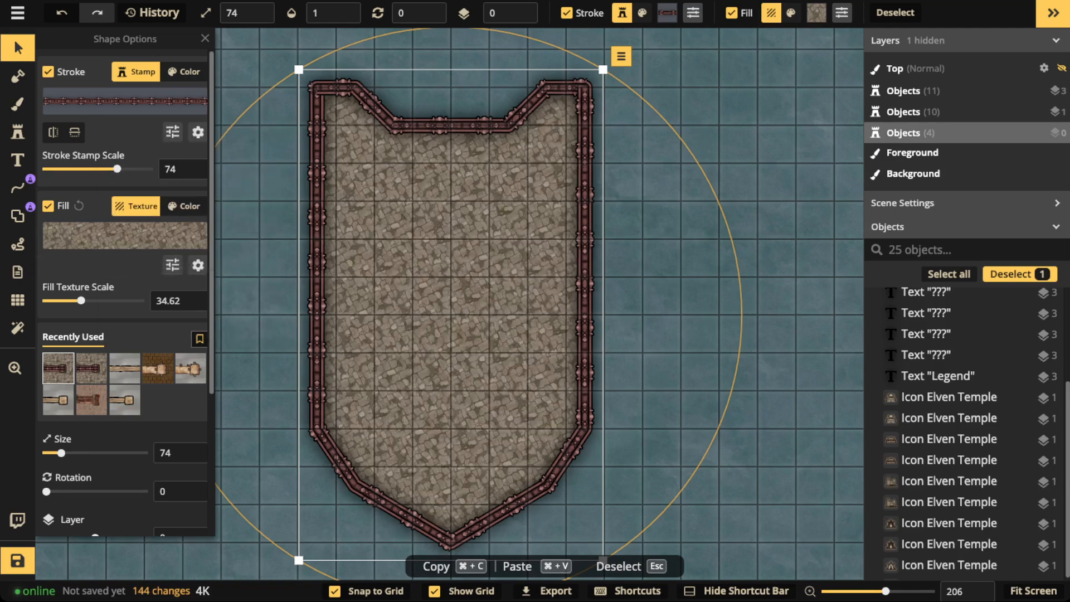
{"action": "key", "text": "Escape"}
Choose the ornate sofa stamp with three green cushions from the Watercolor Battlemaps Gothic Horror set.
{"action": "scroll", "coordinate": [496, 208], "scroll_direction": "down", "scroll_amount": 5}
{"action": "left_click_drag", "start_coordinate": [496, 208], "coordinate": [349, 221]}
{"action": "scroll", "coordinate": [390, 251], "scroll_direction": "down", "scroll_amount": 2}
{"action": "scroll", "coordinate": [374, 231], "scroll_direction": "down", "scroll_amount": 1}
{"action": "scroll", "coordinate": [368, 209], "scroll_direction": "up", "scroll_amount": 1}
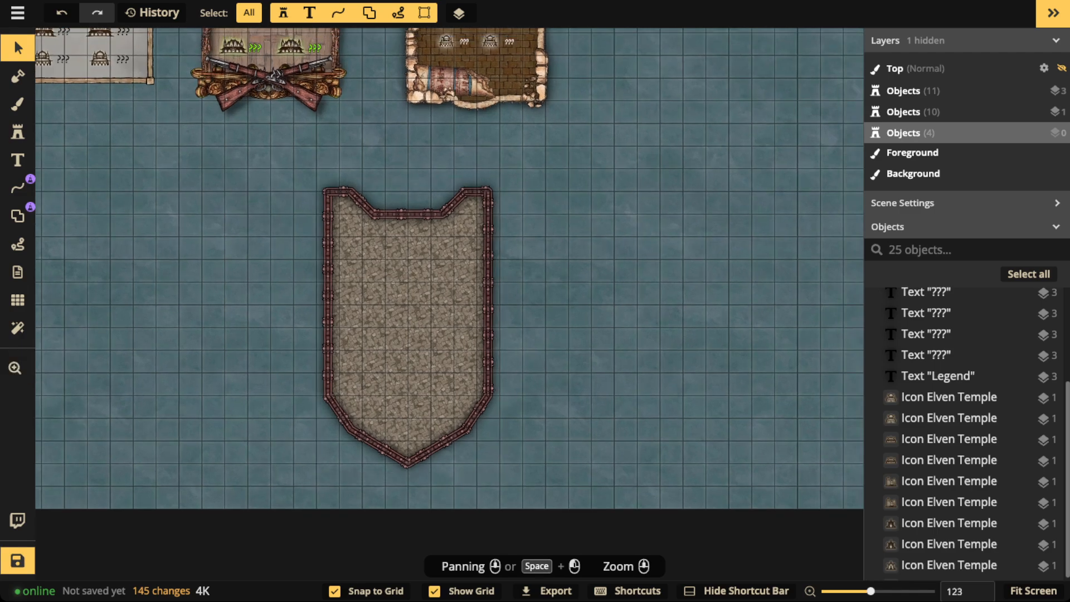
{"action": "left_click", "coordinate": [17, 132]}
{"action": "left_click", "coordinate": [92, 98]}
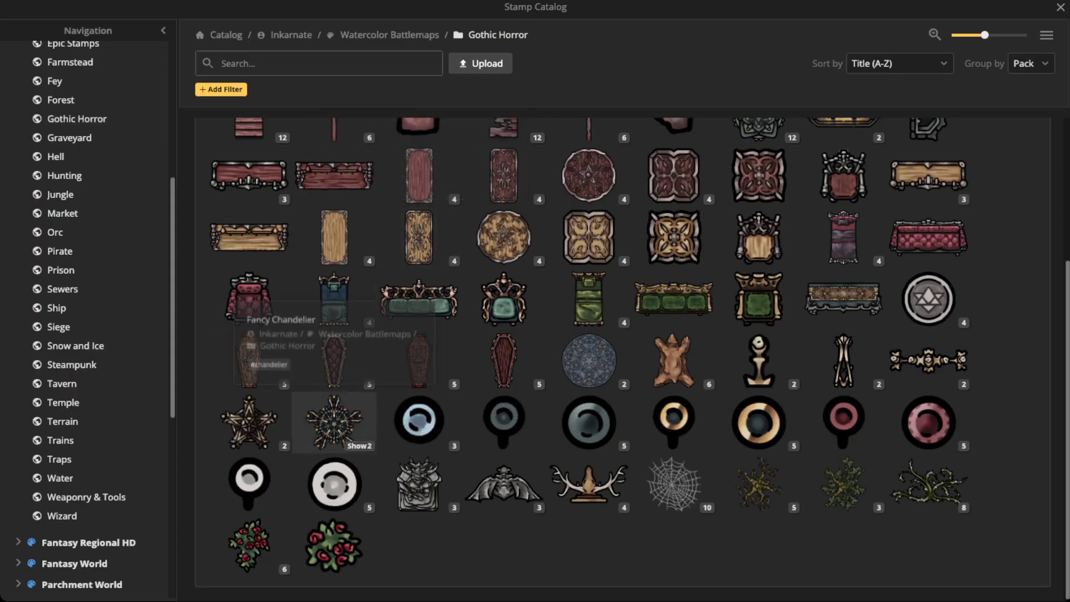
{"action": "scroll", "coordinate": [504, 296], "scroll_direction": "up", "scroll_amount": 1}
{"action": "scroll", "coordinate": [419, 290], "scroll_direction": "up", "scroll_amount": 3}
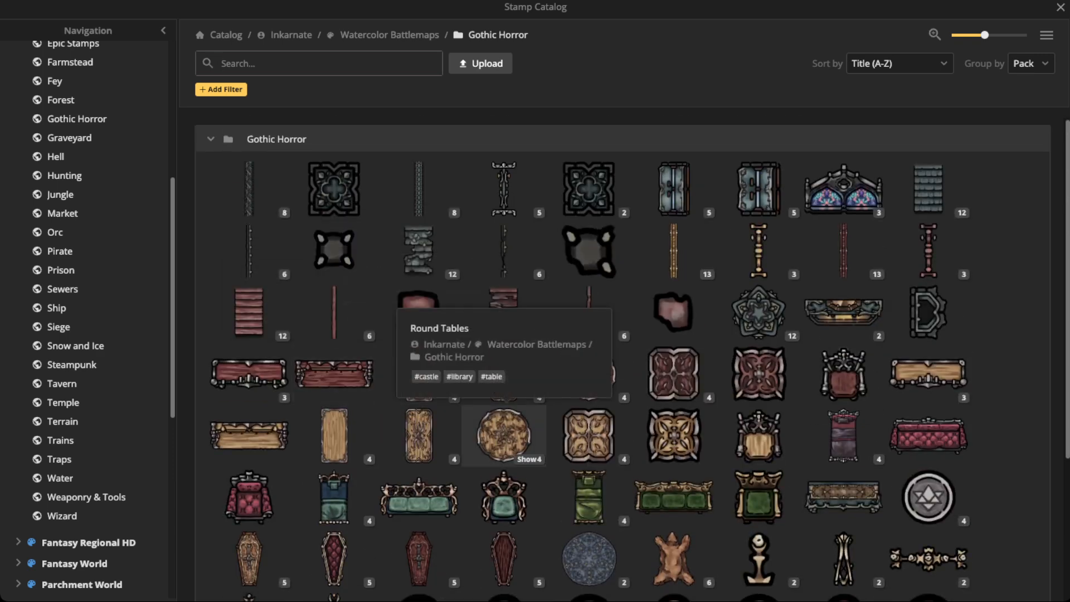
{"action": "left_click", "coordinate": [420, 498]}
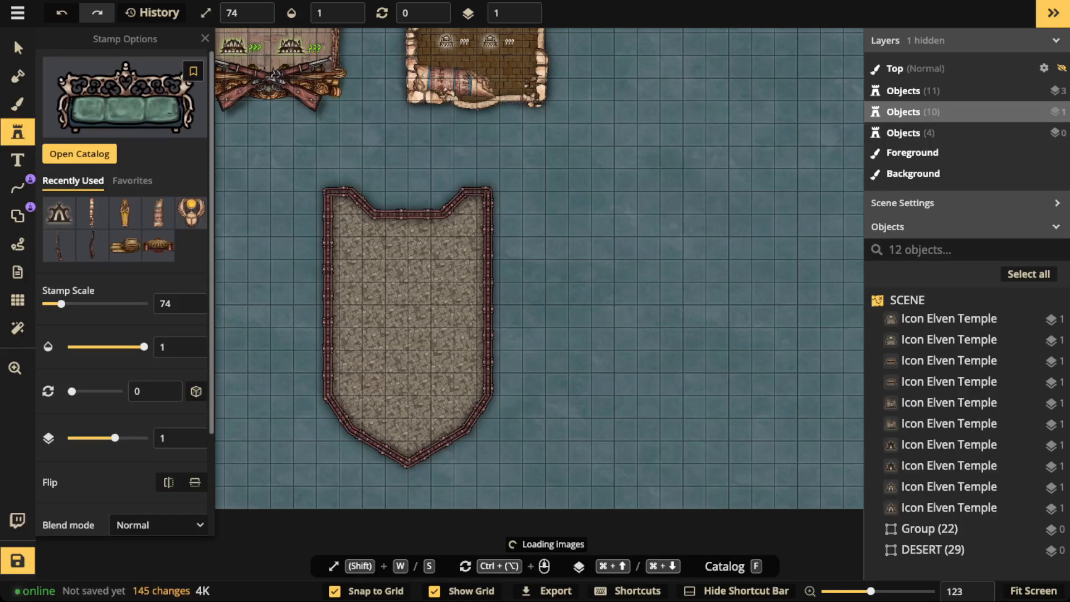
Enlarge the green sofa stamp to scale 184 and place it centred over the notch in the shield frame's upper edge.
{"action": "key", "text": "w"}
{"action": "key", "text": "w"}
{"action": "key", "text": "w"}
{"action": "key", "text": "w"}
{"action": "key", "text": "w"}
{"action": "key", "text": "w"}
{"action": "key", "text": "w"}
{"action": "key", "text": "w"}
{"action": "key", "text": "w"}
{"action": "key", "text": "w"}
{"action": "key", "text": "w"}
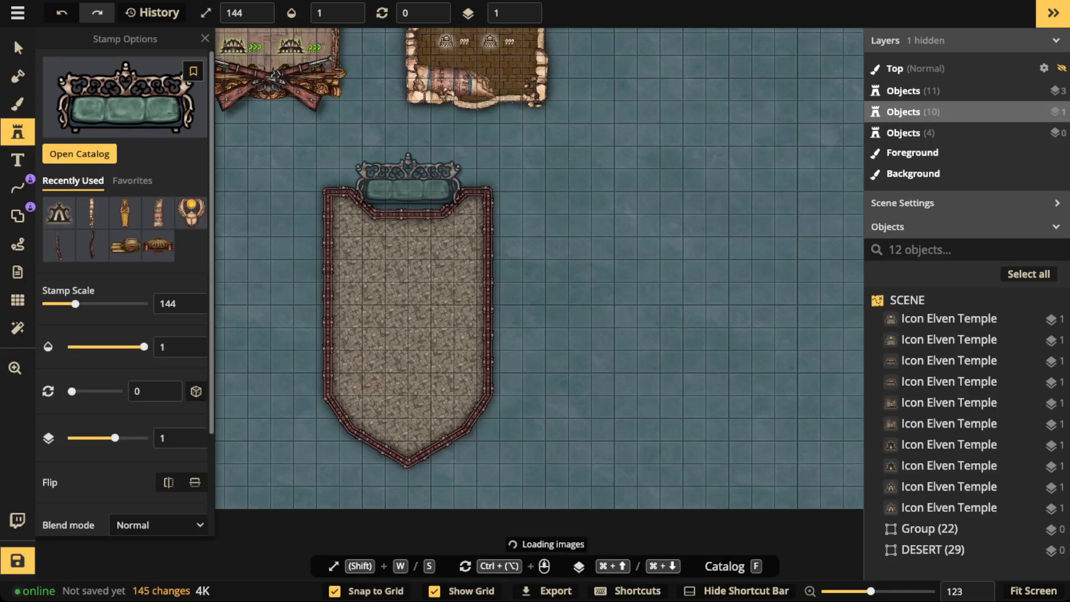
{"action": "left_click", "coordinate": [408, 191]}
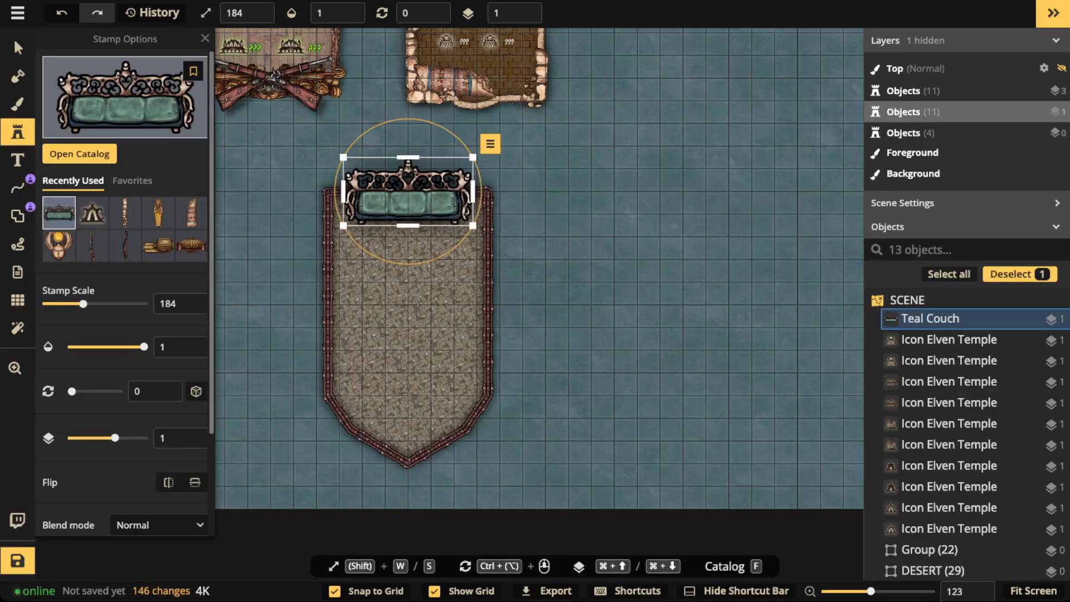
Send the sofa to layer -2 and move it down so only its ornate backrest rises behind the frame's notch.
{"action": "left_click", "coordinate": [18, 48]}
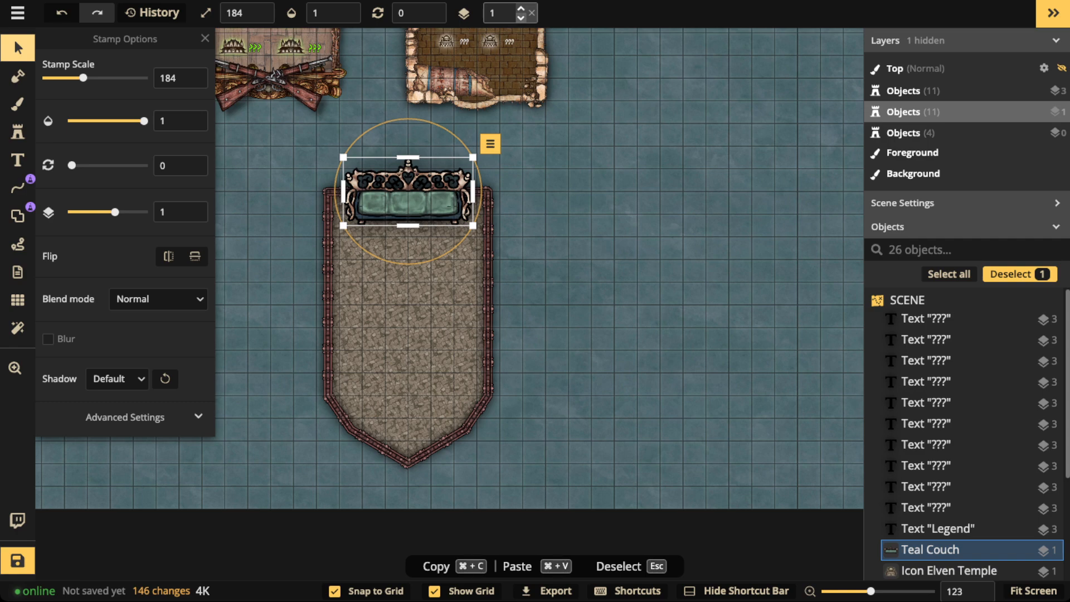
{"action": "left_click", "coordinate": [521, 18]}
{"action": "left_click", "coordinate": [521, 19]}
{"action": "left_click", "coordinate": [521, 19]}
{"action": "left_click_drag", "start_coordinate": [408, 191], "coordinate": [408, 211]}
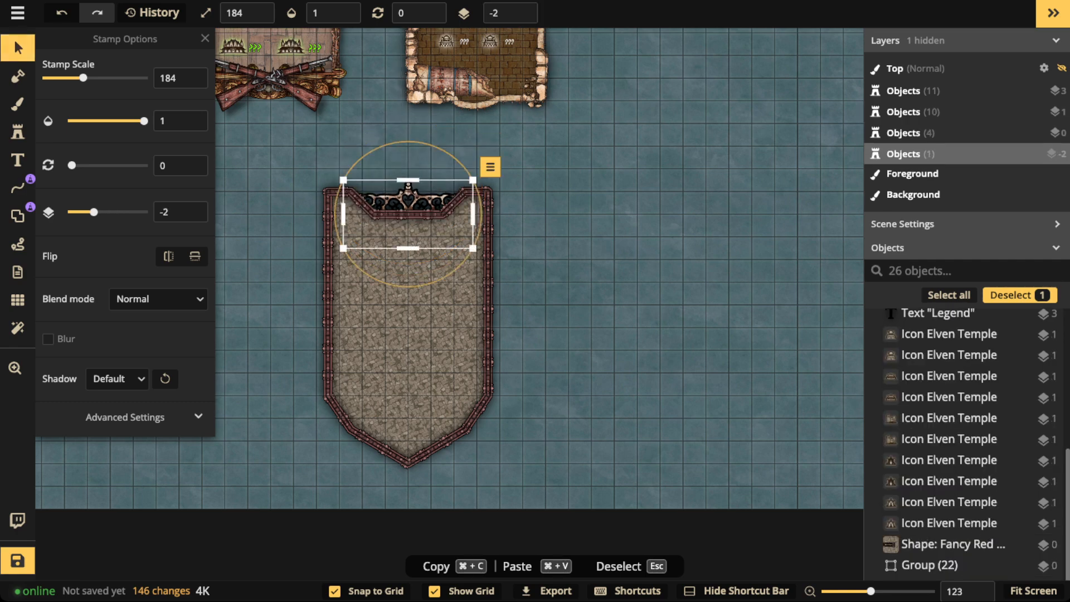
Choose the matching teal armchair stamp and place one behind each upper corner of the shield frame at scale 184, layer -2.
{"action": "scroll", "coordinate": [401, 192], "scroll_direction": "up", "scroll_amount": 5}
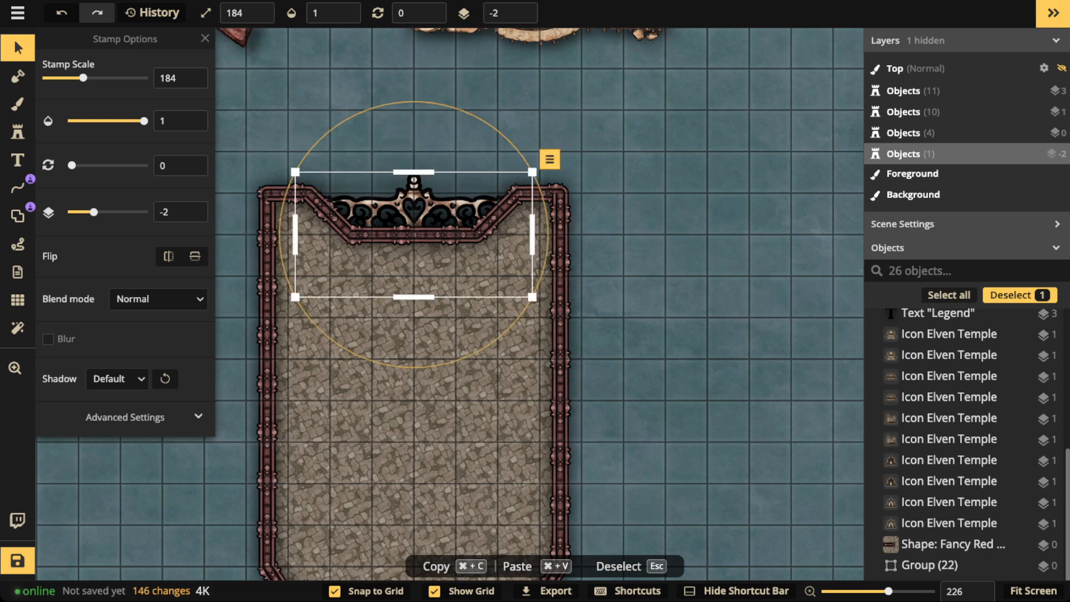
{"action": "left_click", "coordinate": [17, 132]}
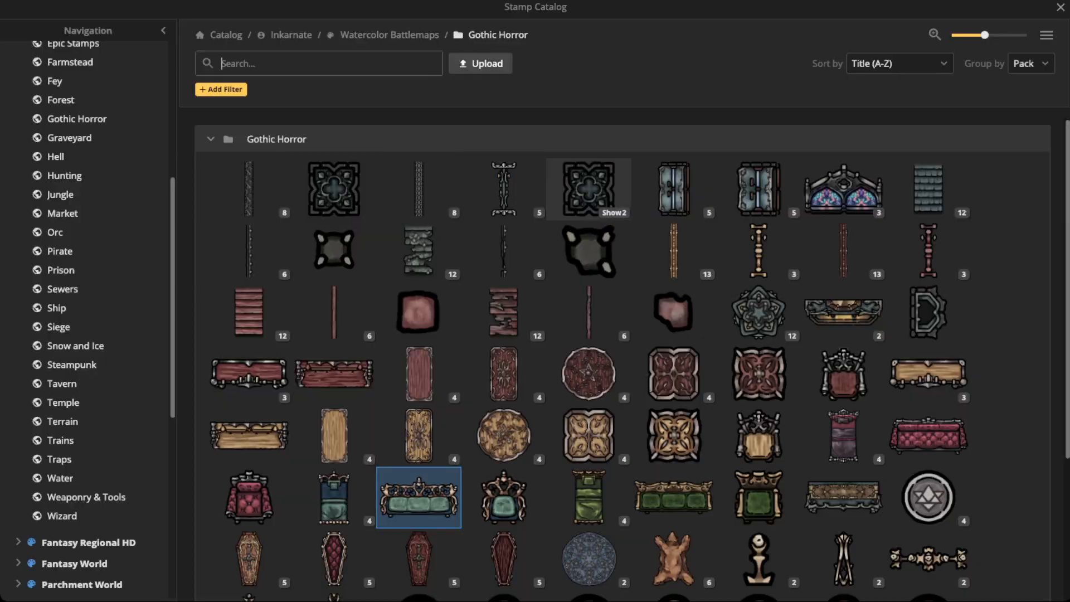
{"action": "key", "text": "f"}
{"action": "left_click", "coordinate": [504, 496]}
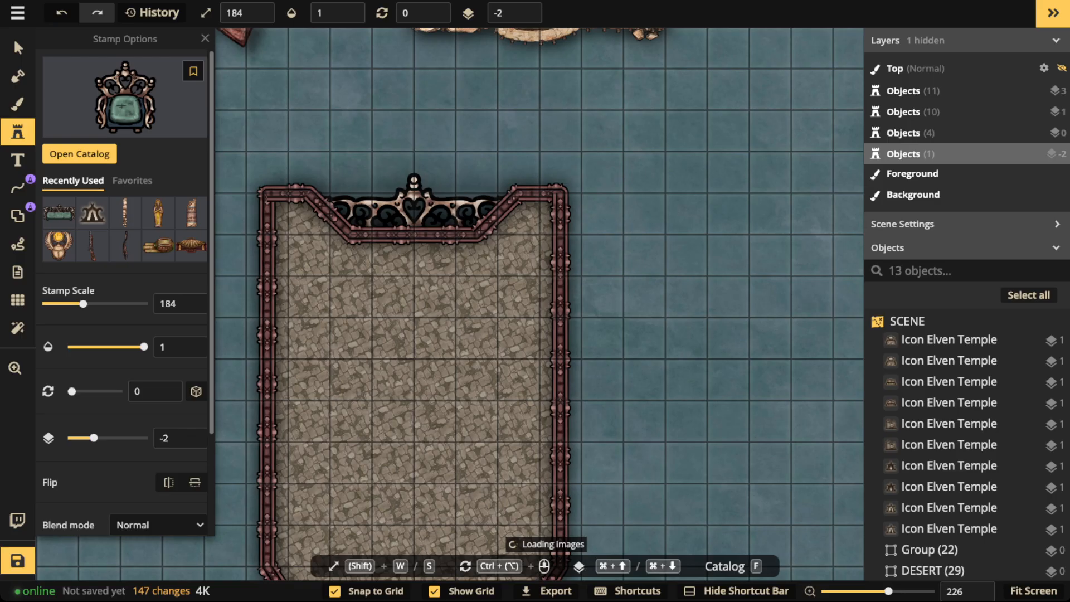
{"action": "left_click", "coordinate": [540, 193]}
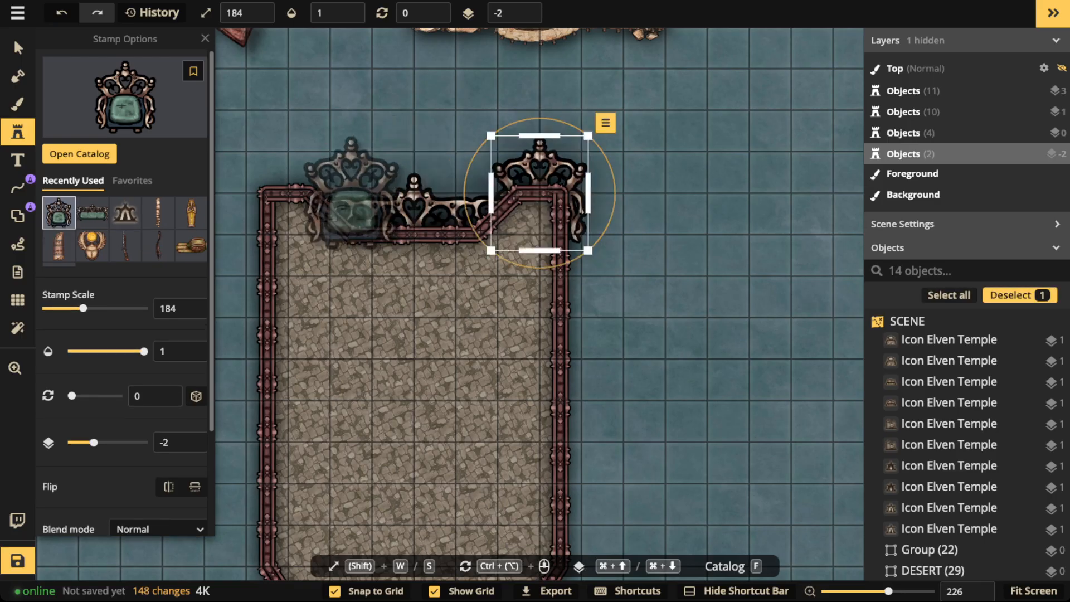
{"action": "left_click", "coordinate": [288, 193]}
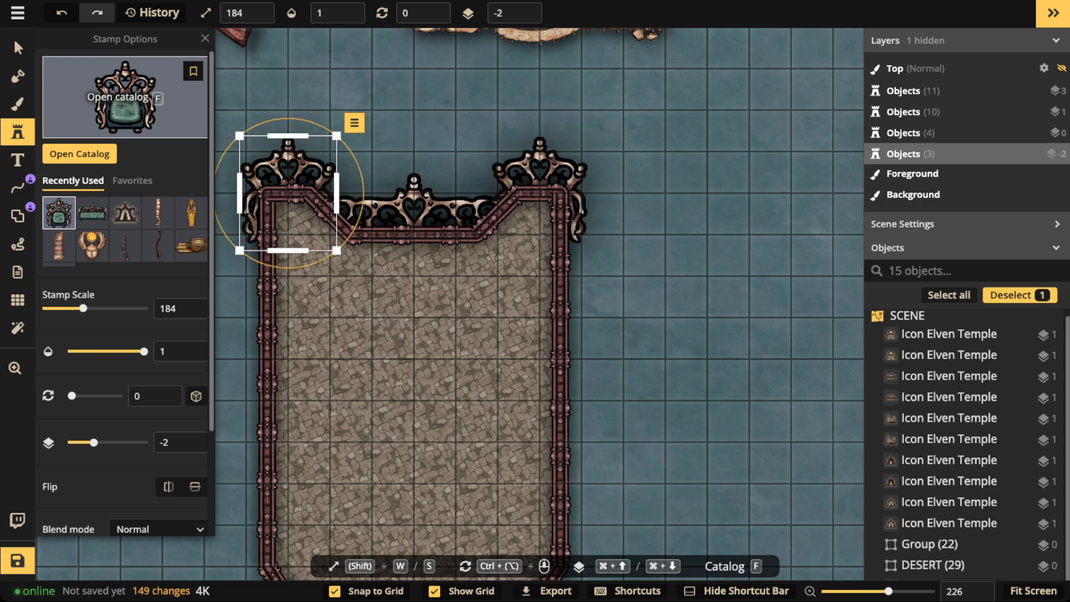
{"action": "left_click", "coordinate": [18, 48]}
{"action": "left_click", "coordinate": [270, 128]}
{"action": "scroll", "coordinate": [280, 143], "scroll_direction": "down", "scroll_amount": 3}
{"action": "left_click_drag", "start_coordinate": [280, 143], "coordinate": [296, 109]}
{"action": "left_click_drag", "start_coordinate": [162, 107], "coordinate": [650, 472]}
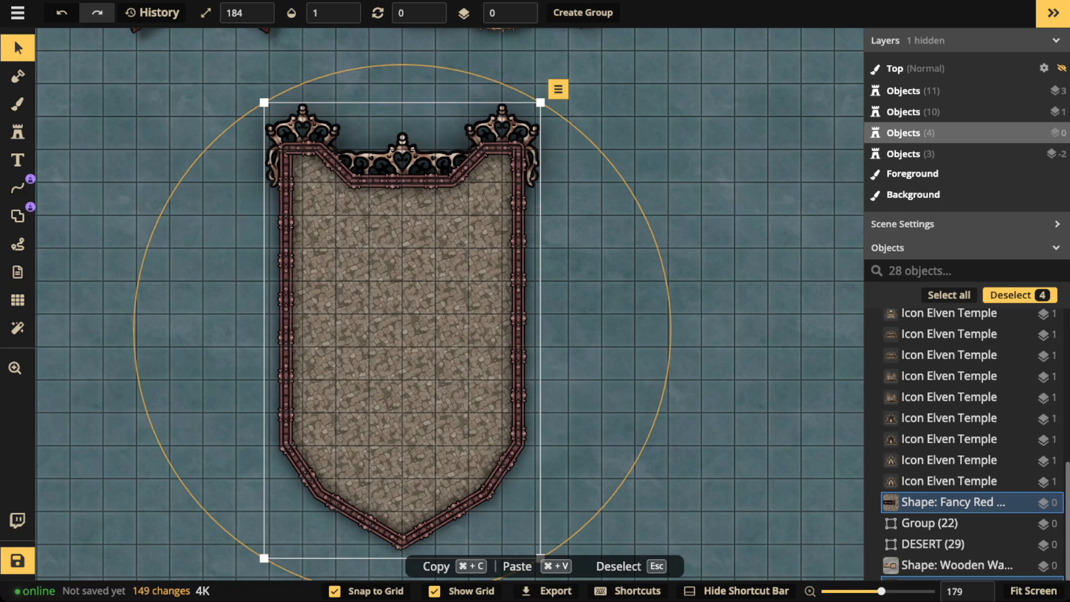
Place the antler mount stamp from the Gothic Horror set at scale 164 behind the sofa backrest, centred between the two crowns, and deselect it.
{"action": "left_click", "coordinate": [18, 132]}
{"action": "left_click", "coordinate": [718, 566]}
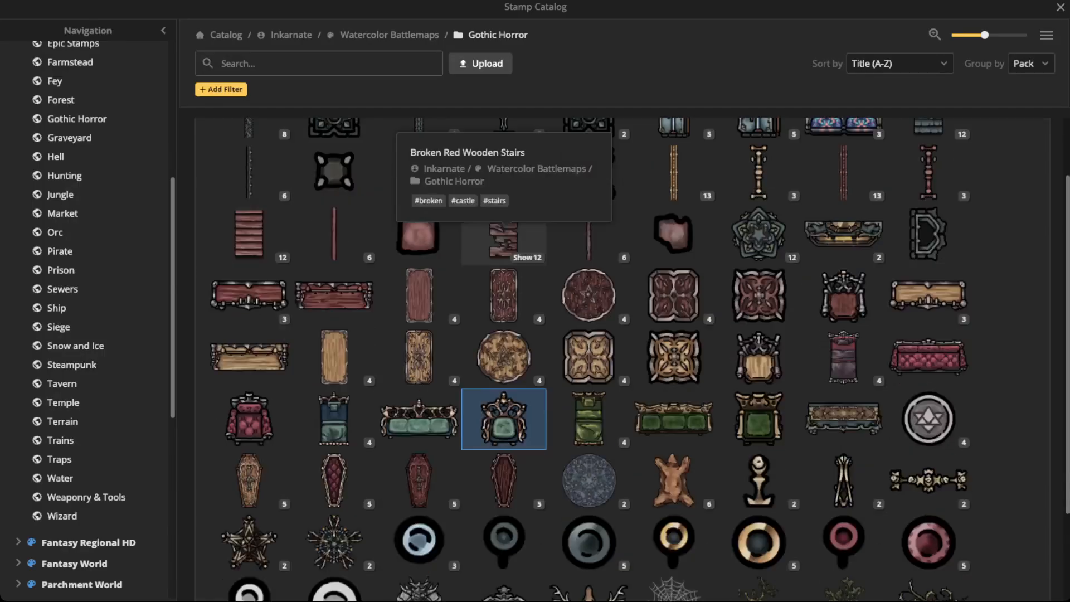
{"action": "scroll", "coordinate": [503, 240], "scroll_direction": "down", "scroll_amount": 3}
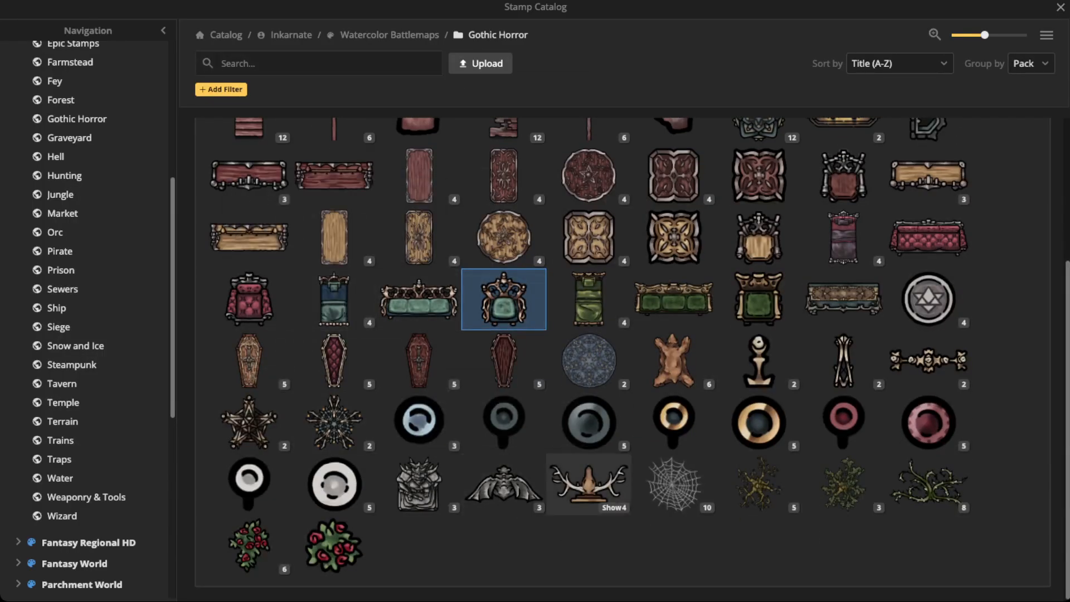
{"action": "left_click", "coordinate": [589, 483]}
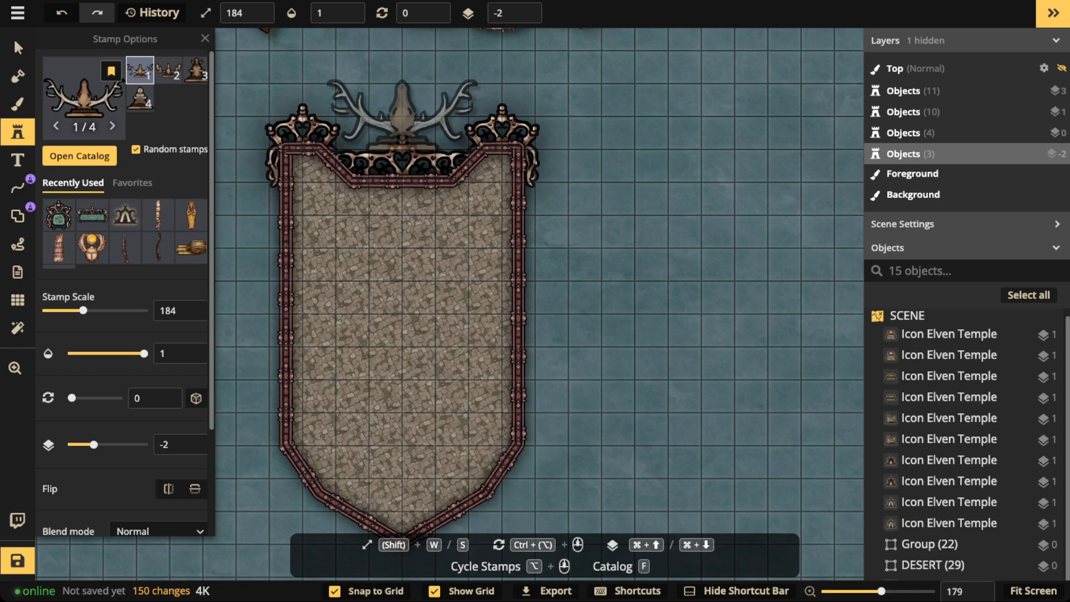
{"action": "key", "text": "s"}
{"action": "key", "text": "s"}
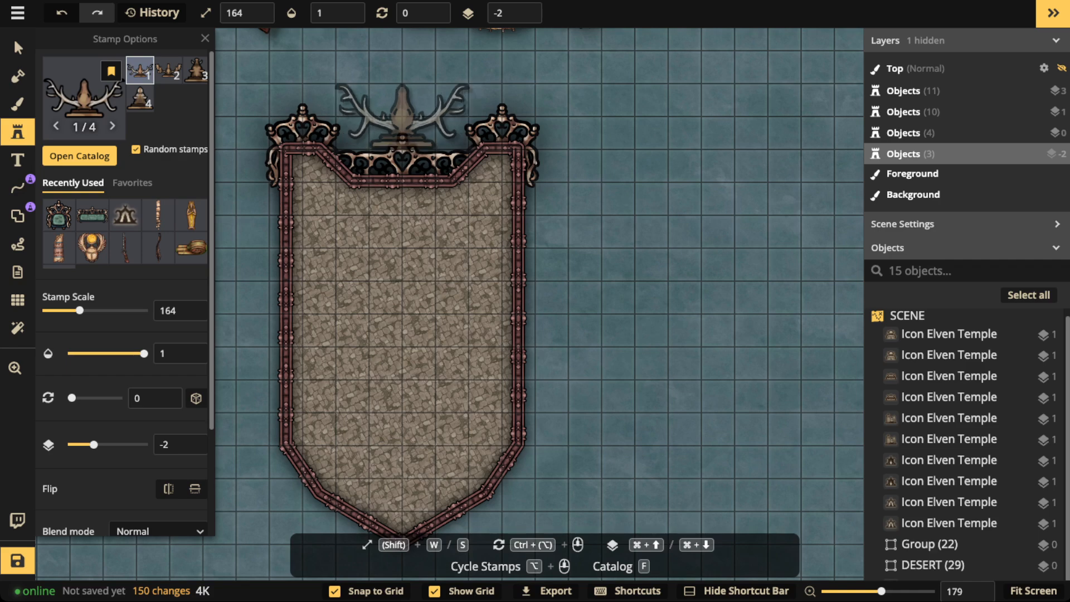
{"action": "left_click", "coordinate": [403, 117]}
{"action": "left_click_drag", "start_coordinate": [402, 117], "coordinate": [403, 133]}
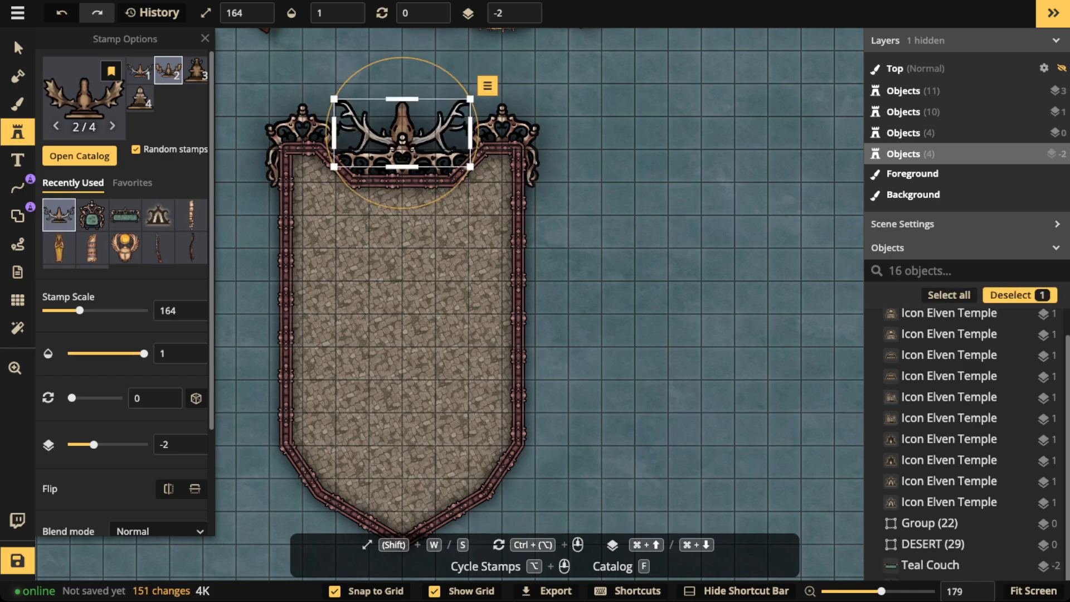
{"action": "left_click", "coordinate": [18, 48]}
{"action": "scroll", "coordinate": [365, 141], "scroll_direction": "down", "scroll_amount": 3}
{"action": "scroll", "coordinate": [374, 124], "scroll_direction": "down", "scroll_amount": 2}
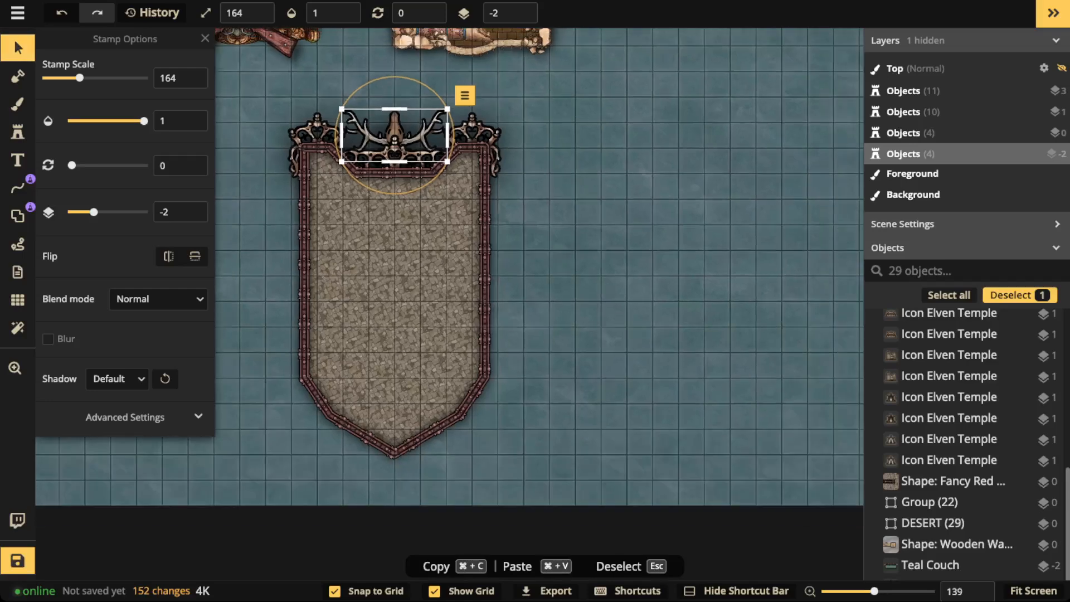
{"action": "key", "text": "Escape"}
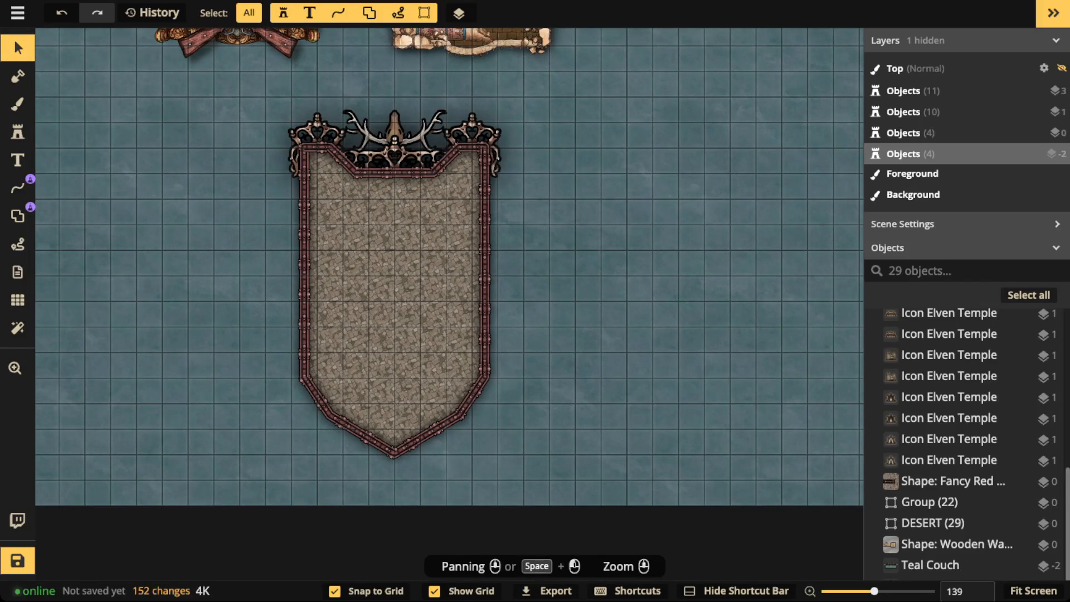
Turn off grid snapping and place the lit Wall Candle Holder variant on top of both corner crowns, using layer -1.
{"action": "left_click", "coordinate": [18, 132]}
{"action": "left_click", "coordinate": [78, 156]}
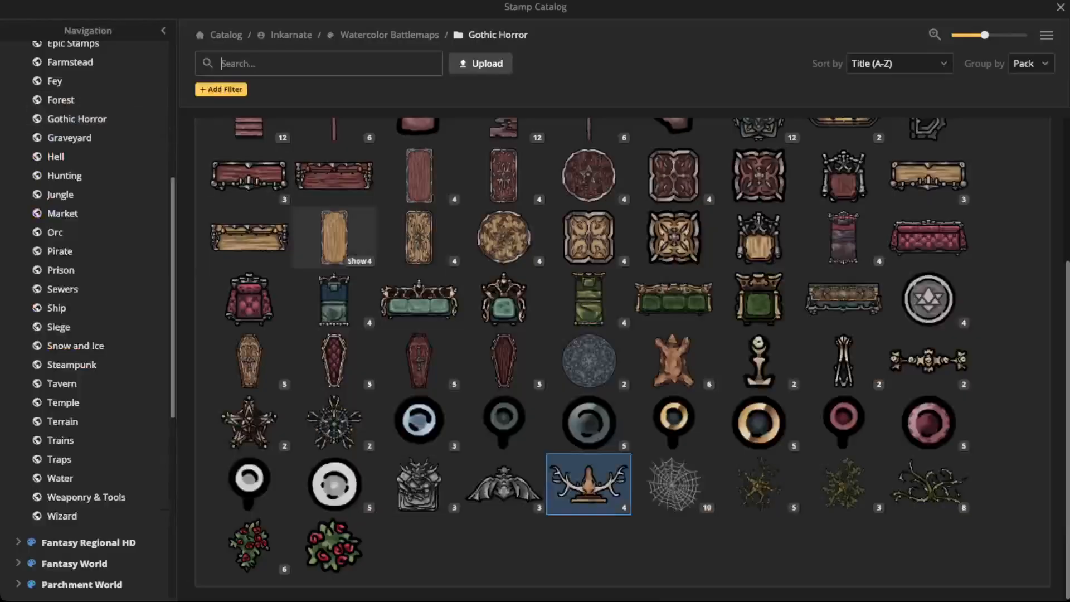
{"action": "left_click", "coordinate": [759, 361]}
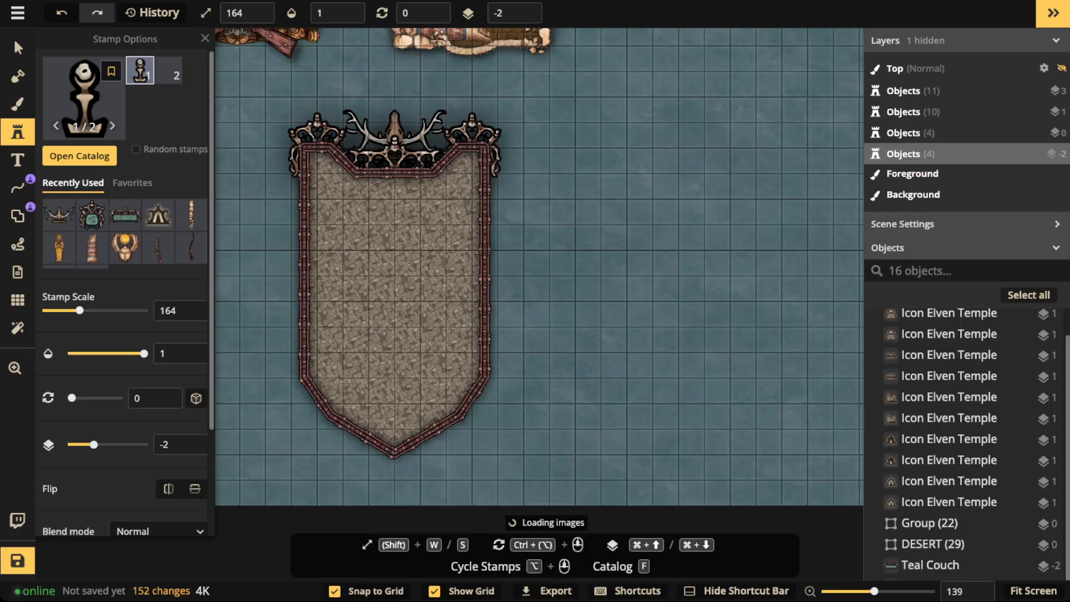
{"action": "scroll", "coordinate": [287, 84], "scroll_direction": "up", "scroll_amount": 2}
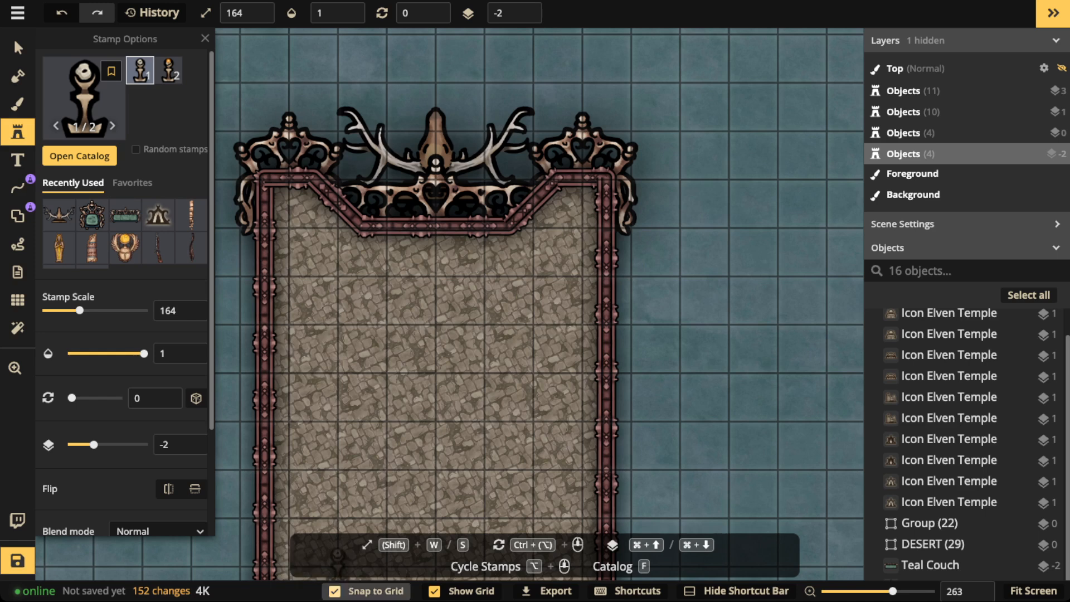
{"action": "left_click", "coordinate": [334, 591]}
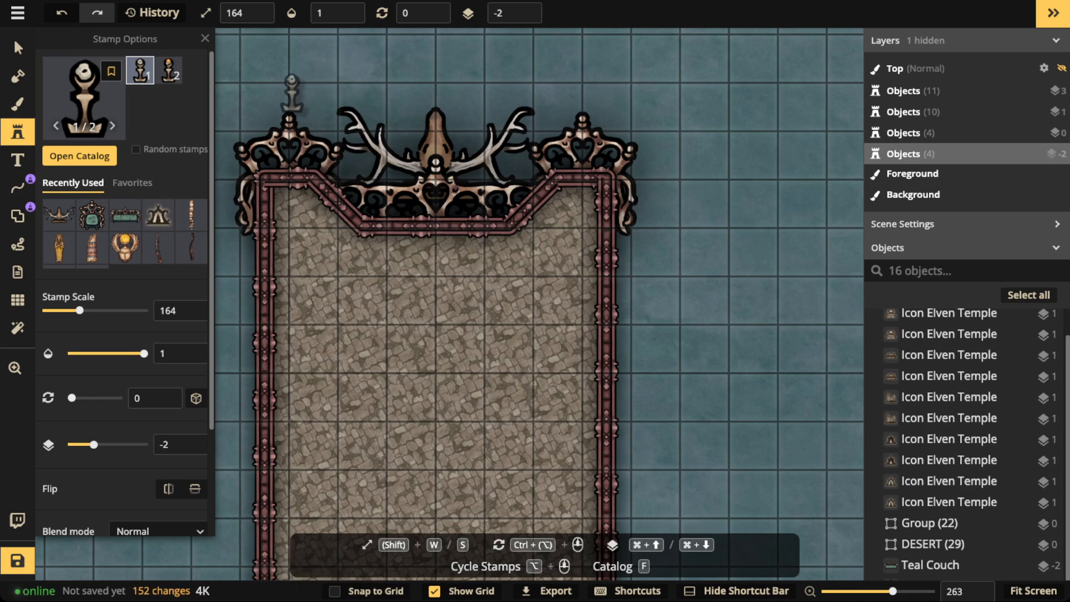
{"action": "left_click", "coordinate": [168, 69]}
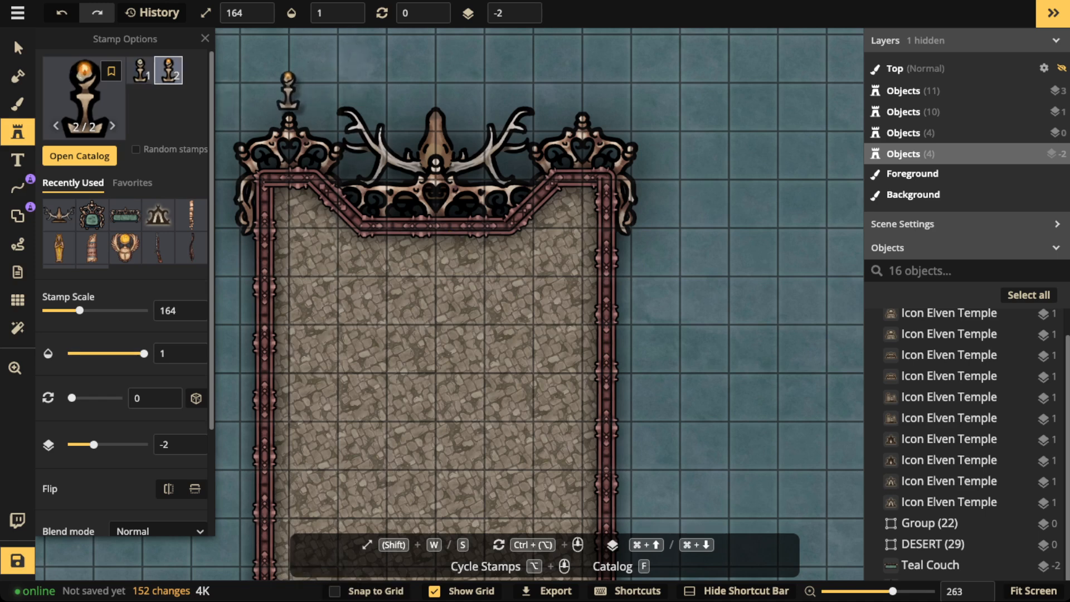
{"action": "left_click", "coordinate": [289, 96]}
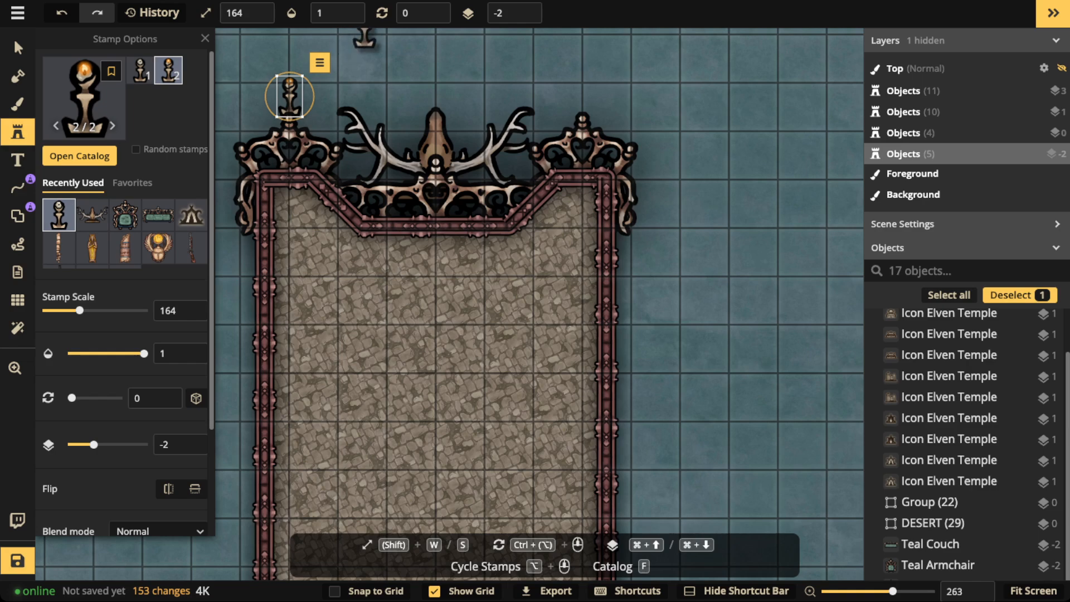
{"action": "left_click", "coordinate": [525, 8]}
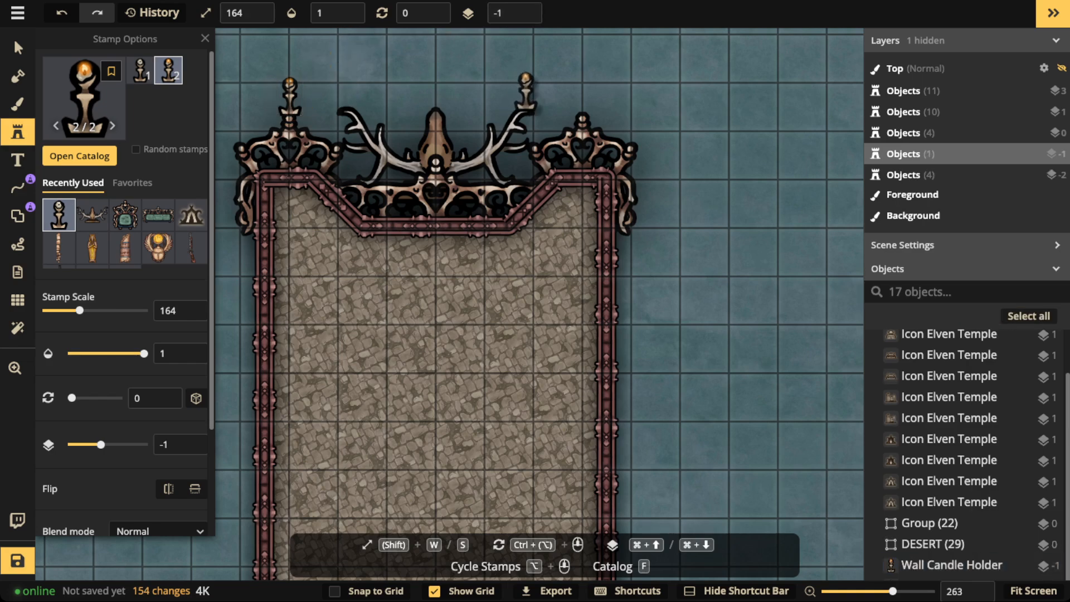
{"action": "left_click", "coordinate": [583, 95]}
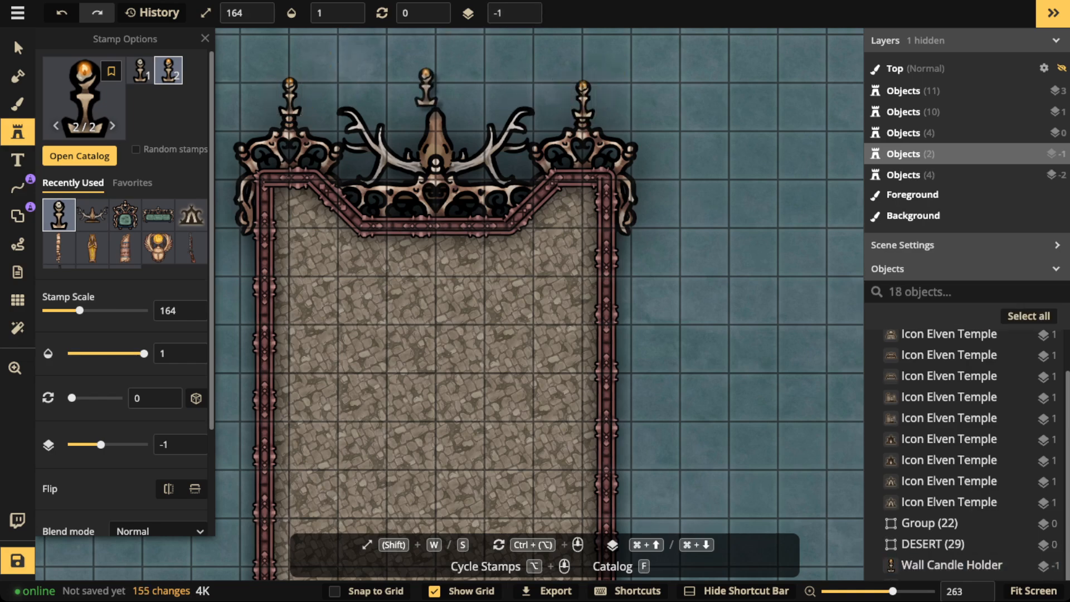
Place the Wall Lantern stamp at scale 164 on layer -1 over the centre of the antlers, and deselect it.
{"action": "scroll", "coordinate": [462, 154], "scroll_direction": "down", "scroll_amount": 4}
{"action": "key", "text": "f"}
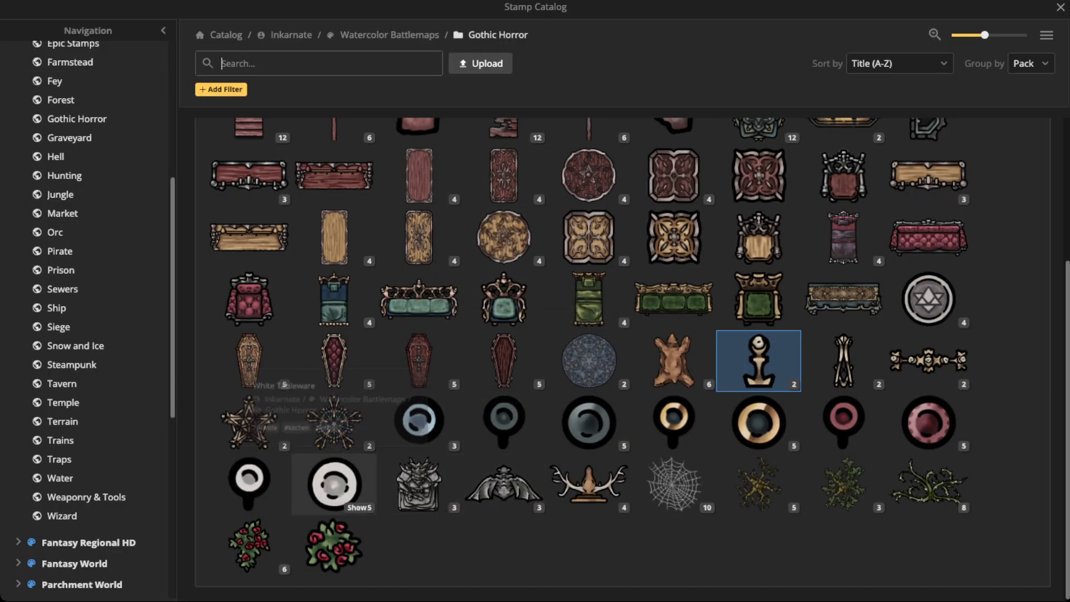
{"action": "left_click", "coordinate": [844, 361]}
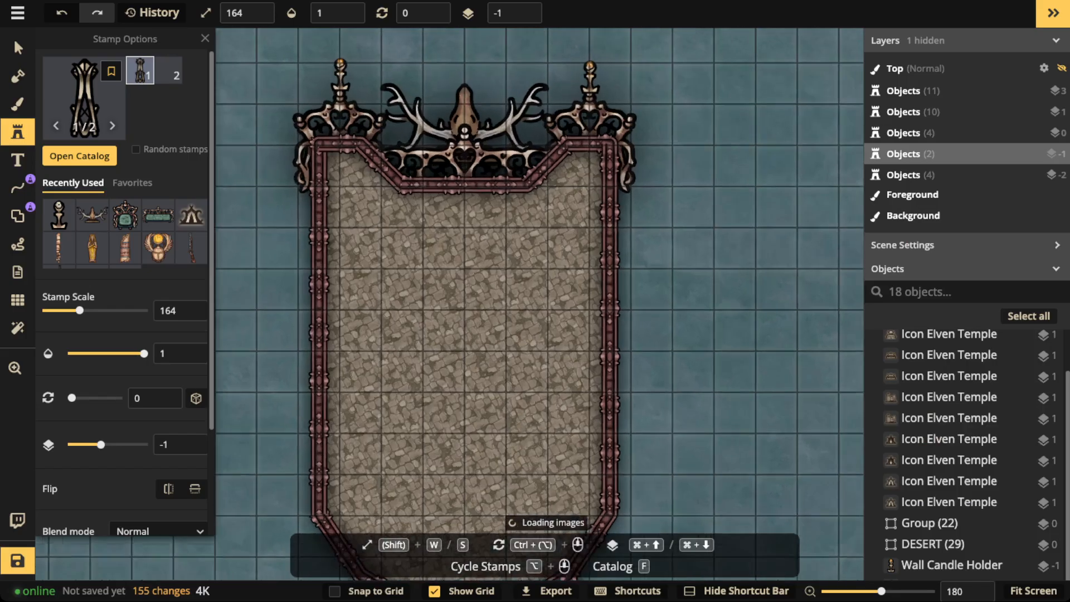
{"action": "scroll", "coordinate": [384, 257], "scroll_direction": "up", "scroll_amount": 5}
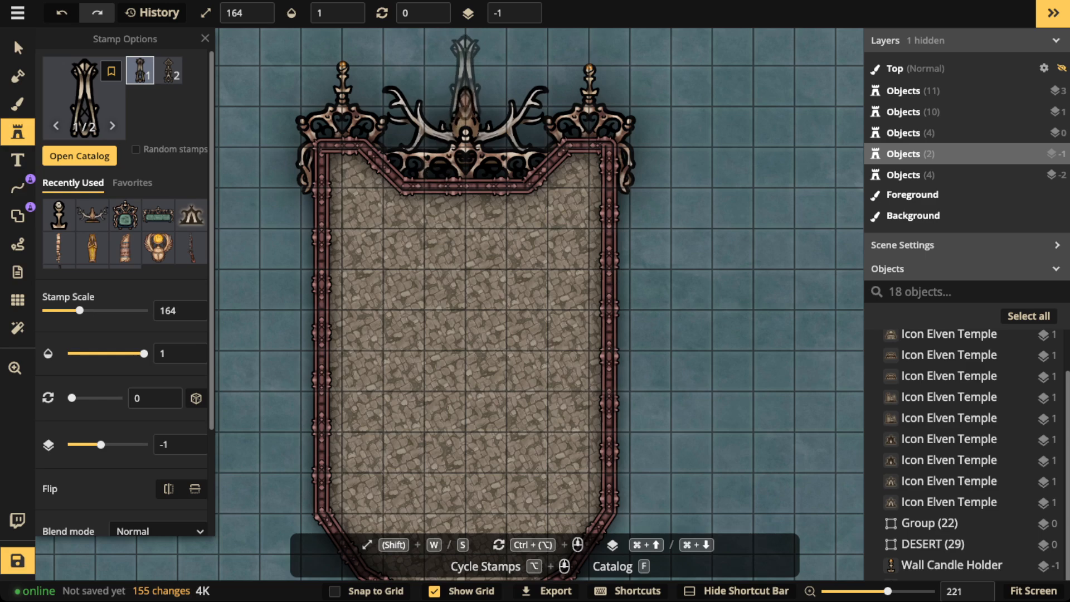
{"action": "scroll", "coordinate": [462, 78], "scroll_direction": "down", "scroll_amount": 2}
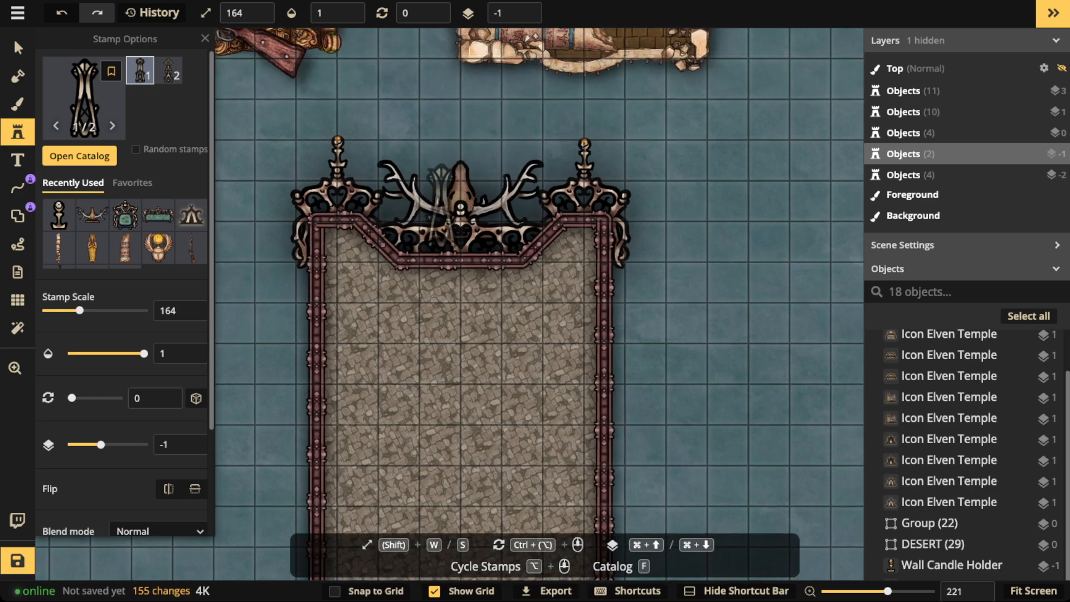
{"action": "left_click", "coordinate": [460, 171]}
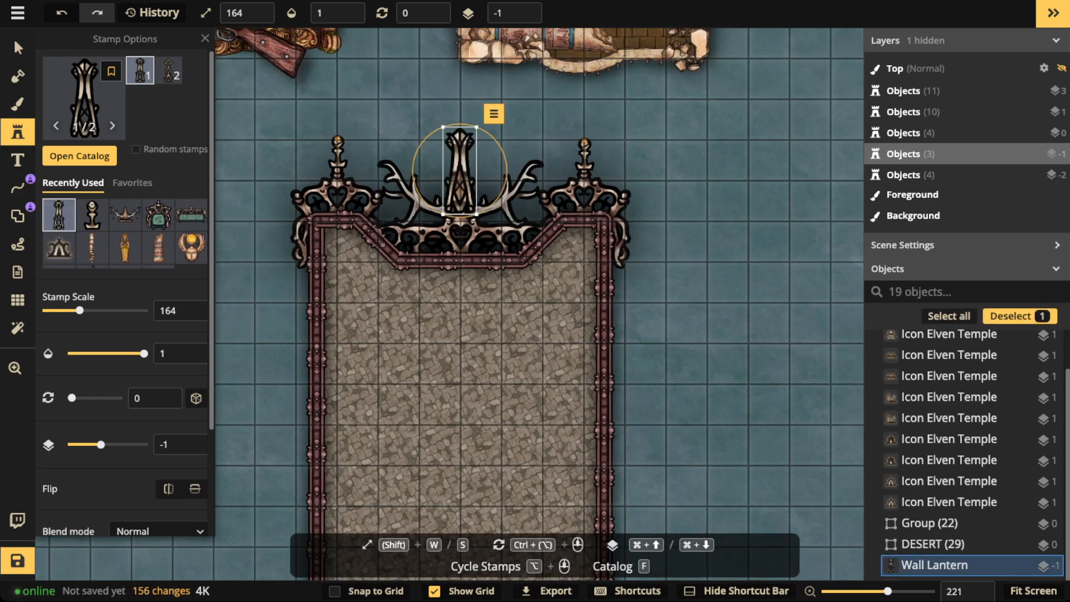
{"action": "scroll", "coordinate": [460, 171], "scroll_direction": "down", "scroll_amount": 5}
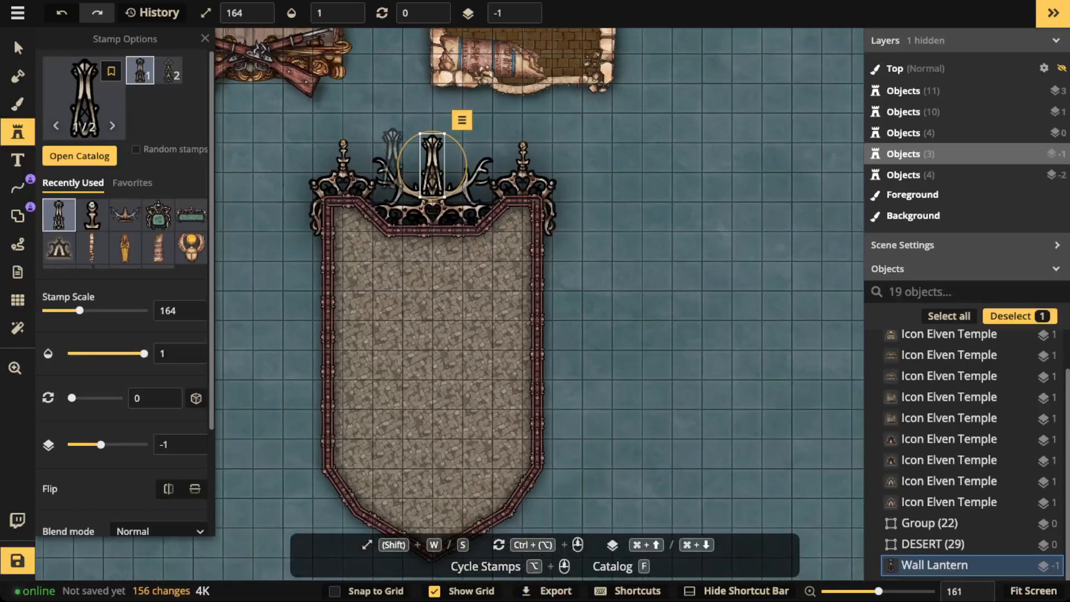
{"action": "key", "text": "Escape"}
Choose the winged Gargoyle stamp from the Gothic Horror set and place it at the shield's bottom tip at scale 164, rotated 180 degrees.
{"action": "left_click_drag", "start_coordinate": [446, 382], "coordinate": [450, 355]}
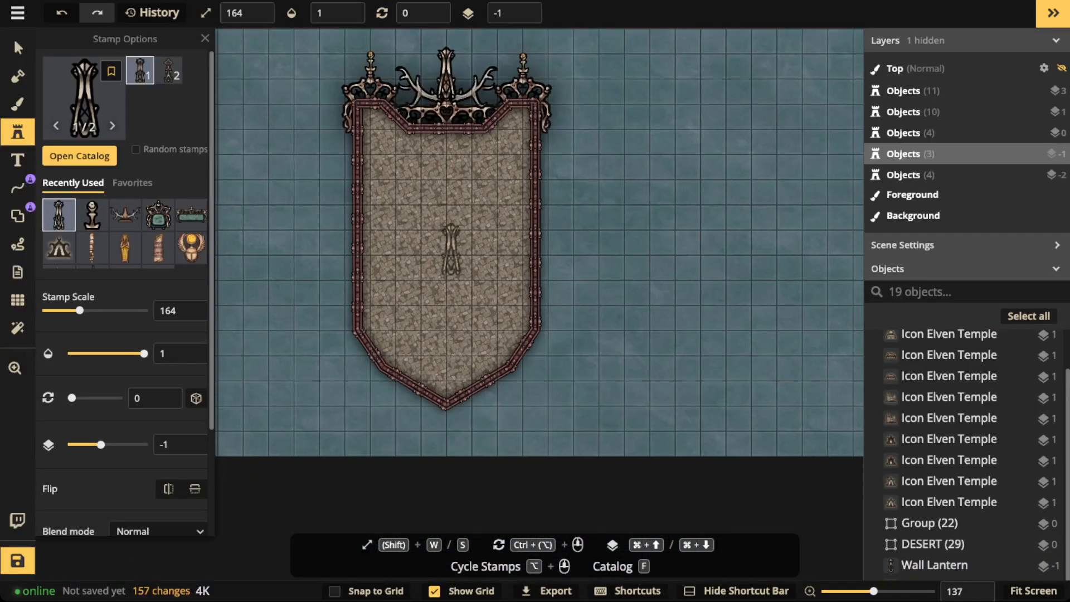
{"action": "left_click", "coordinate": [83, 99]}
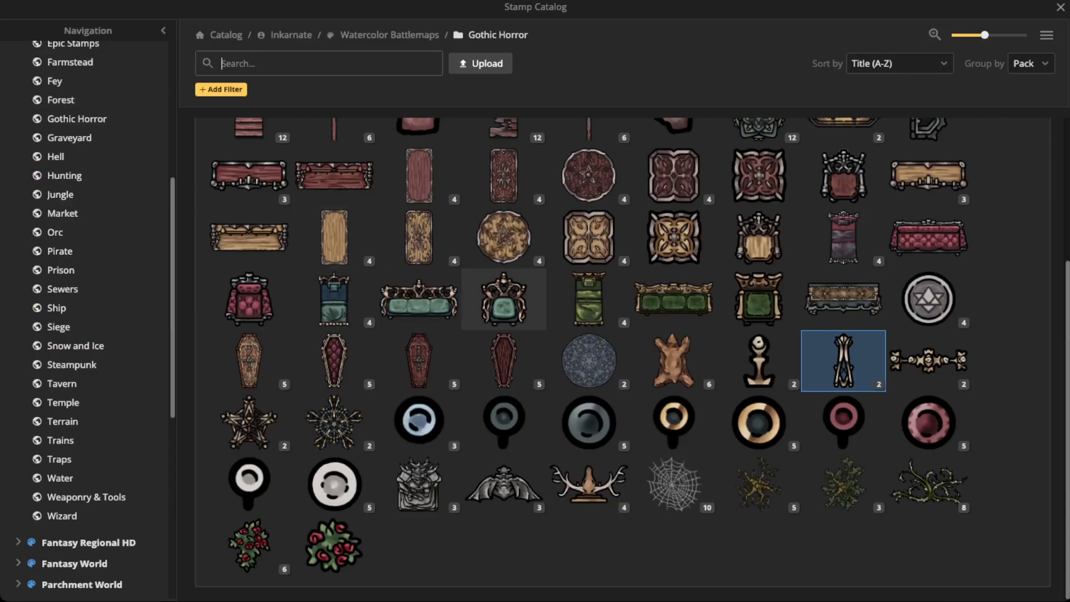
{"action": "left_click", "coordinate": [504, 481]}
{"action": "scroll", "coordinate": [477, 336], "scroll_direction": "up", "scroll_amount": 2}
{"action": "scroll", "coordinate": [471, 335], "scroll_direction": "up", "scroll_amount": 2}
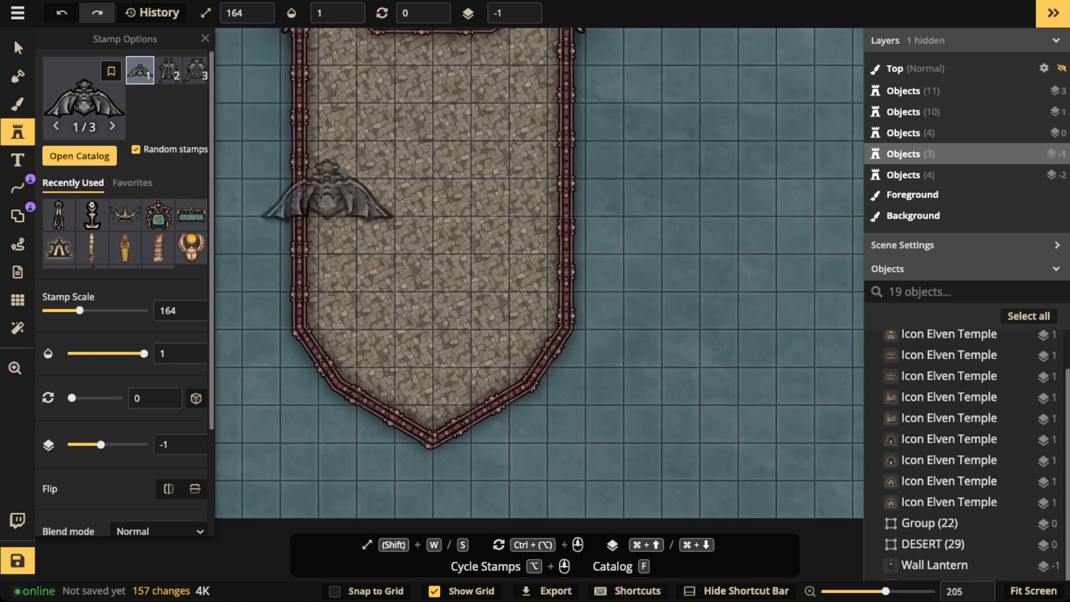
{"action": "scroll", "coordinate": [429, 429], "scroll_direction": "up", "scroll_amount": 10}
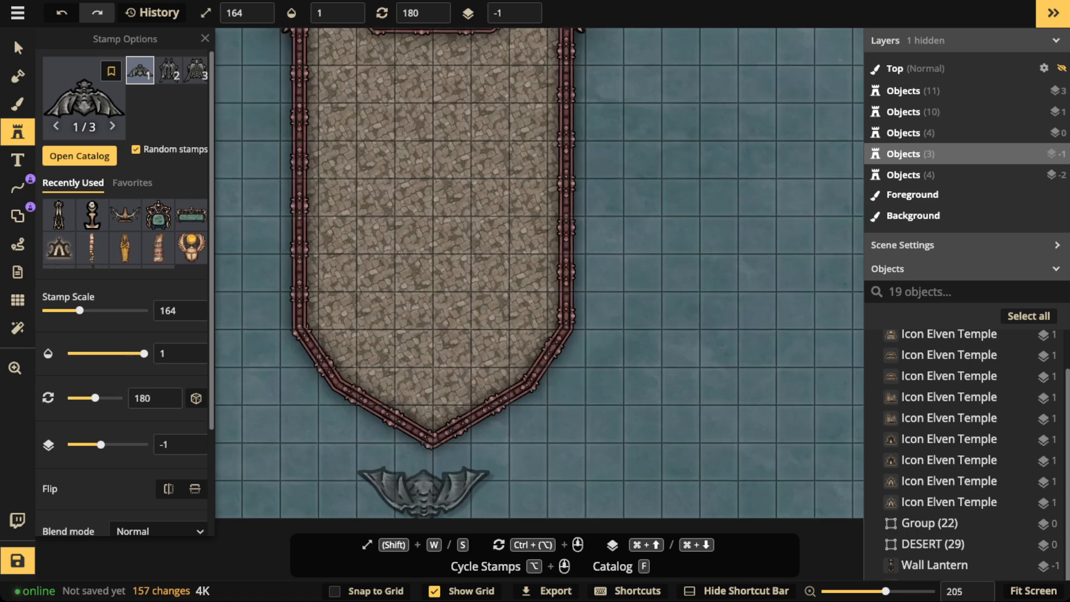
{"action": "left_click", "coordinate": [435, 431]}
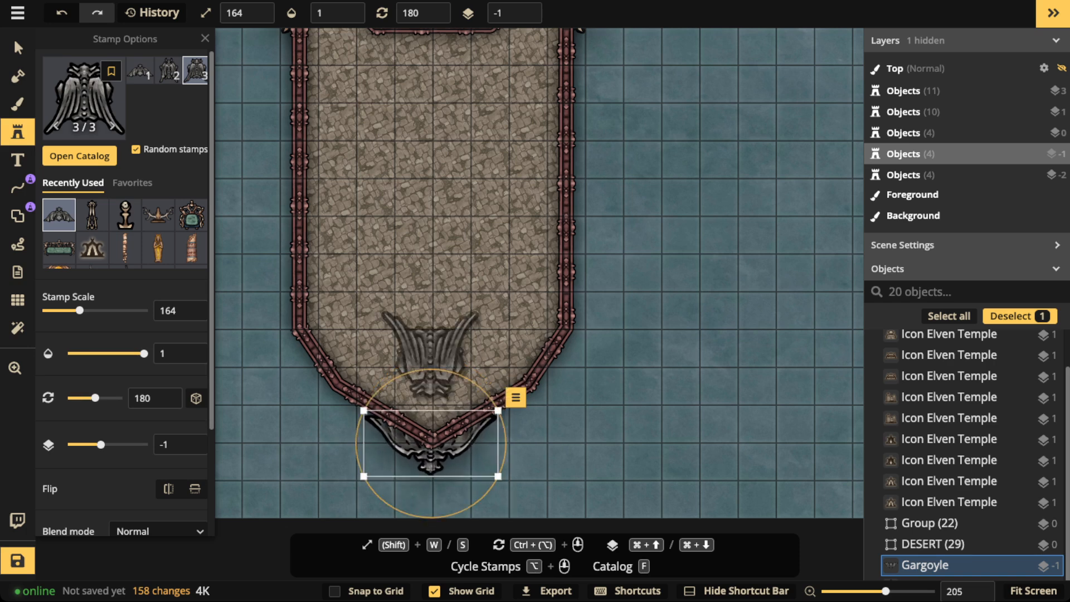
Try the gargoyle in front of the frame by raising it to layer 1.
{"action": "left_click", "coordinate": [525, 9]}
{"action": "left_click", "coordinate": [525, 8]}
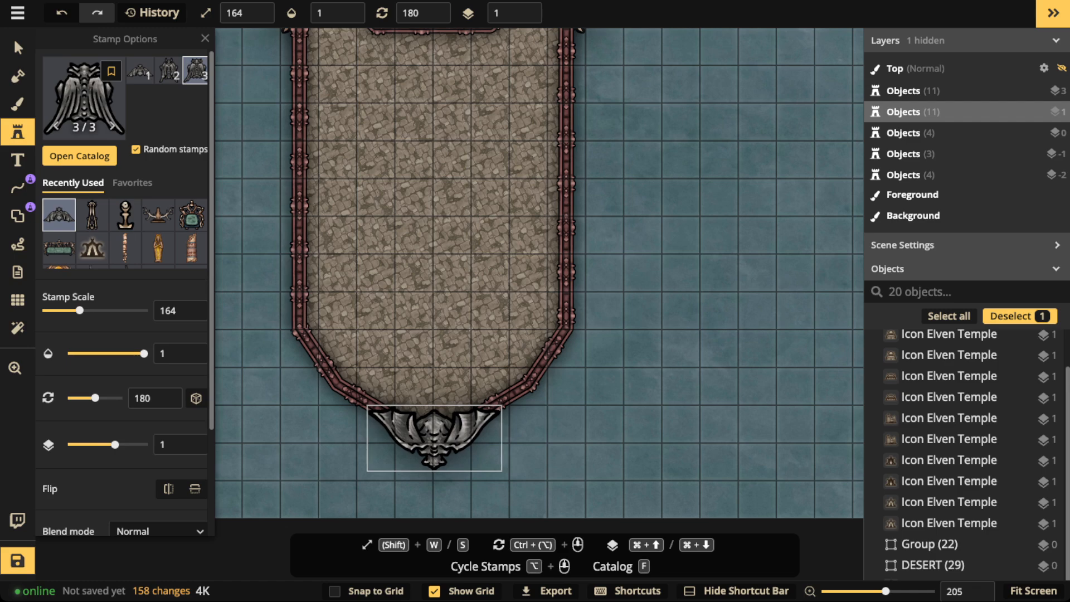
{"action": "scroll", "coordinate": [411, 340], "scroll_direction": "down", "scroll_amount": 5}
{"action": "key", "text": "space"}
{"action": "left_click_drag", "start_coordinate": [407, 261], "coordinate": [416, 286]}
Put the gargoyle on layer -1 behind the frame, nudge it up against the bottom tip, and deselect it.
{"action": "left_click", "coordinate": [18, 48]}
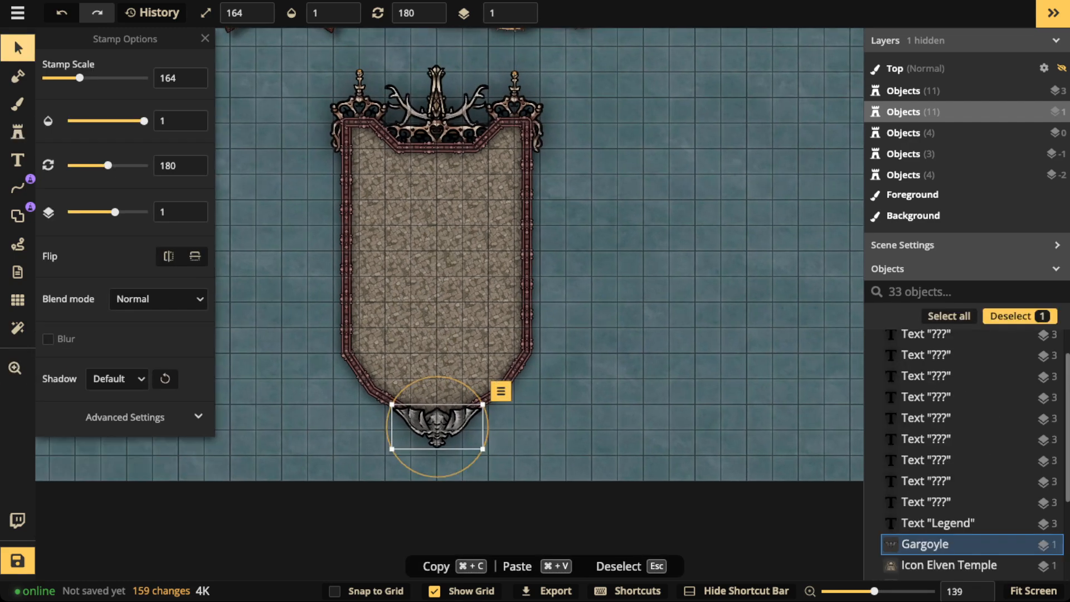
{"action": "left_click", "coordinate": [521, 18]}
{"action": "left_click", "coordinate": [521, 18]}
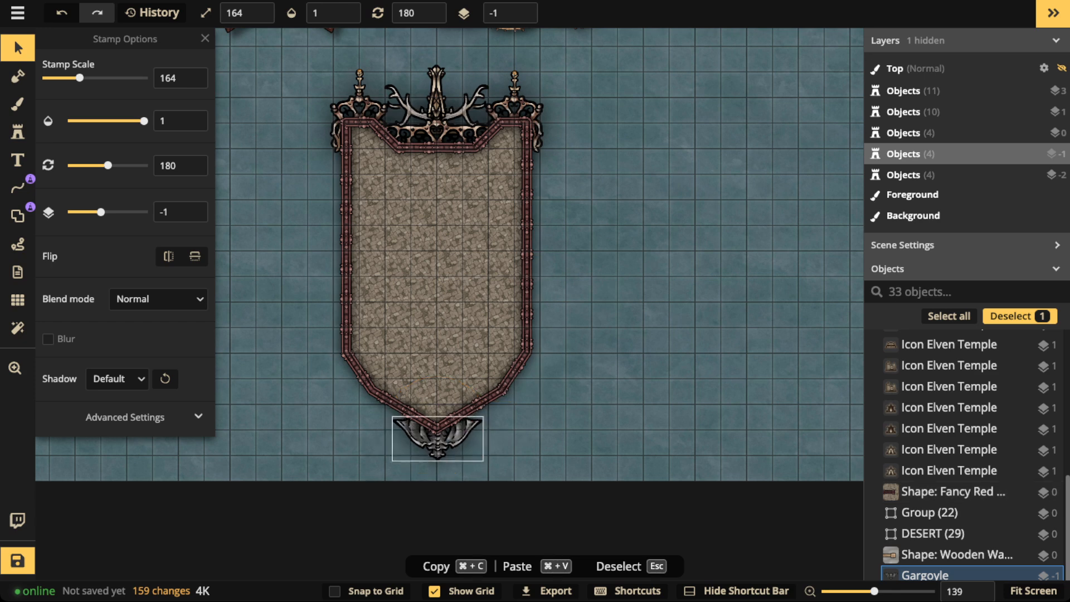
{"action": "key", "text": "Up"}
{"action": "key", "text": "Up"}
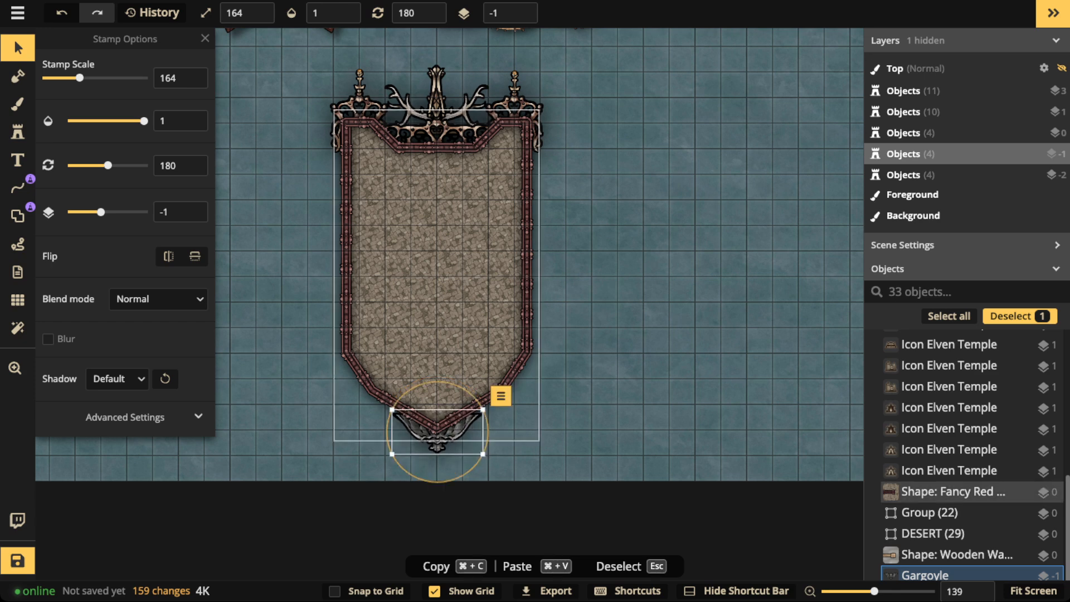
{"action": "key", "text": "Escape"}
{"action": "scroll", "coordinate": [383, 242], "scroll_direction": "down", "scroll_amount": 4}
{"action": "left_click_drag", "start_coordinate": [383, 242], "coordinate": [436, 247]}
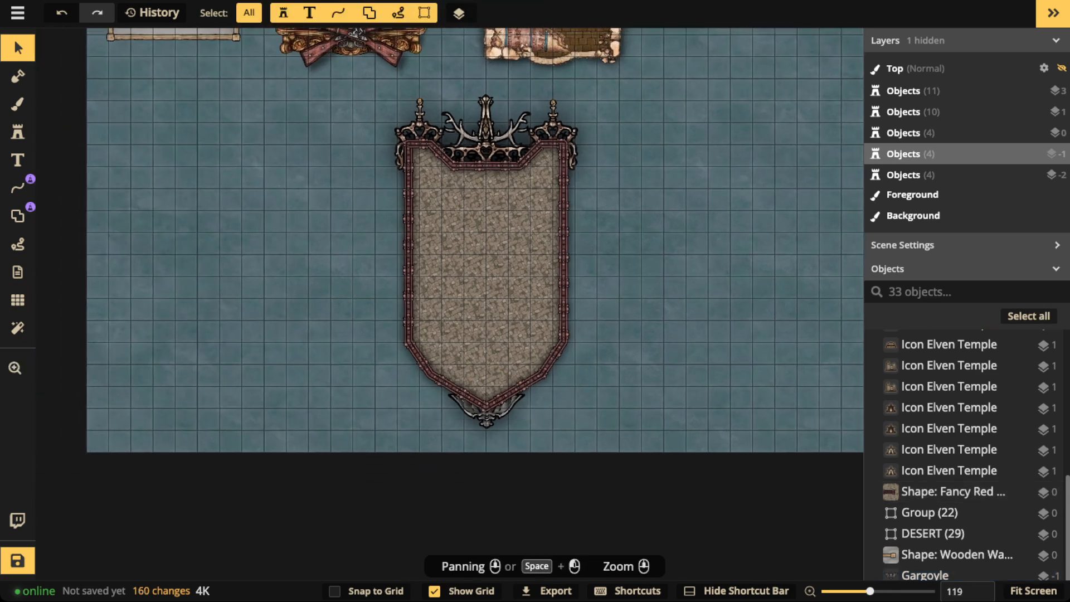
Choose the second Wall Lantern variant from the Gothic Horror set and set its rotation to 180 degrees.
{"action": "key", "text": "s"}
{"action": "key", "text": "c"}
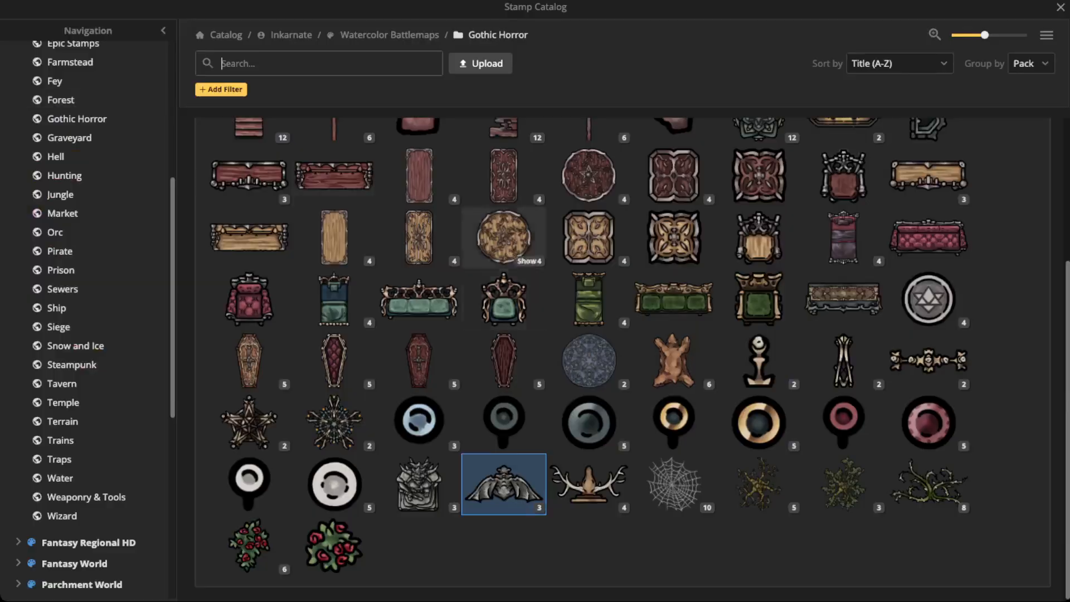
{"action": "left_click", "coordinate": [844, 360]}
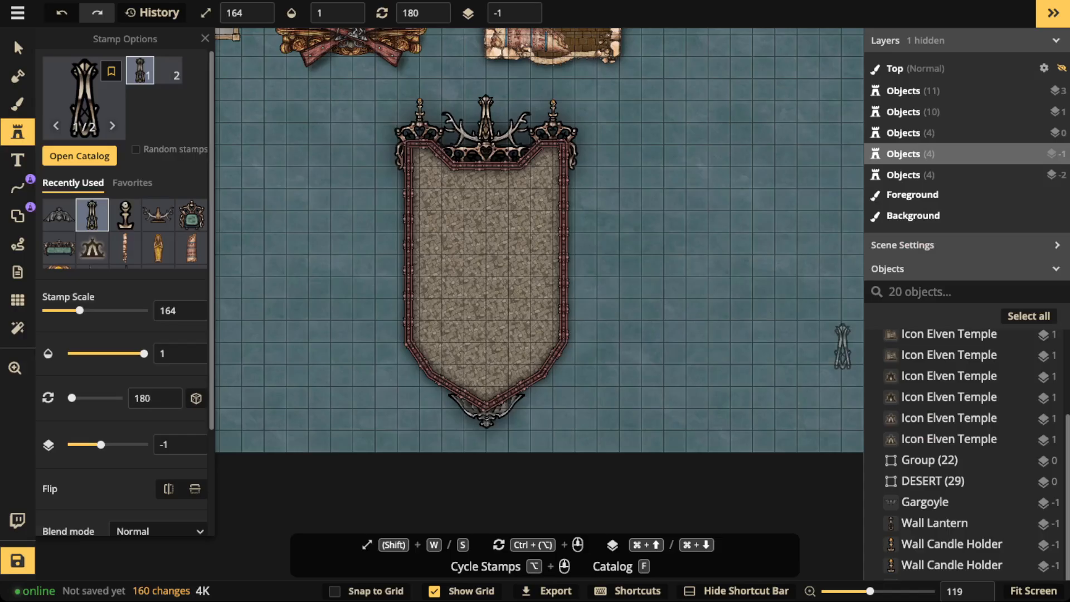
{"action": "scroll", "coordinate": [451, 248], "scroll_direction": "up", "scroll_amount": 5}
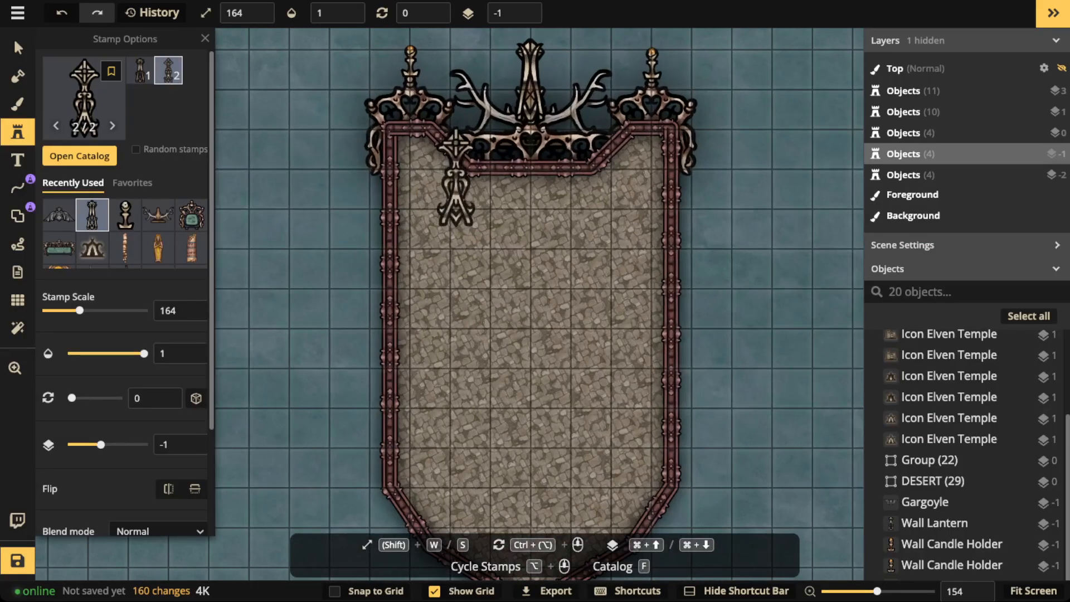
{"action": "scroll", "coordinate": [391, 290], "scroll_direction": "up", "scroll_amount": 11, "text": "ctrl+alt"}
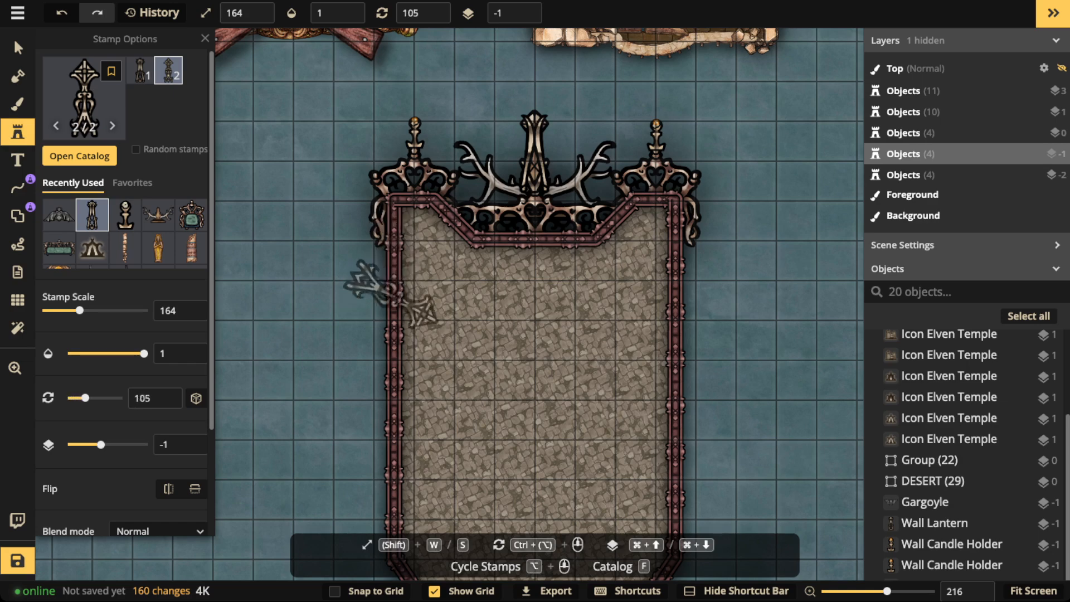
{"action": "scroll", "coordinate": [441, 272], "scroll_direction": "down", "scroll_amount": 2}
{"action": "scroll", "coordinate": [440, 273], "scroll_direction": "down", "scroll_amount": 2}
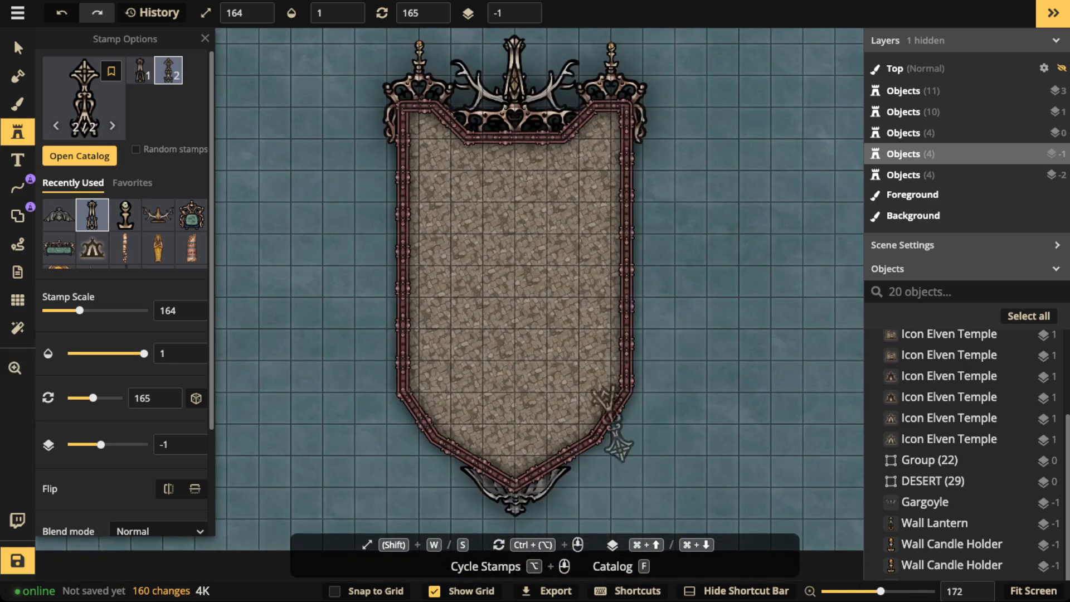
{"action": "scroll", "coordinate": [413, 228], "scroll_direction": "up", "scroll_amount": 1, "text": "ctrl+alt"}
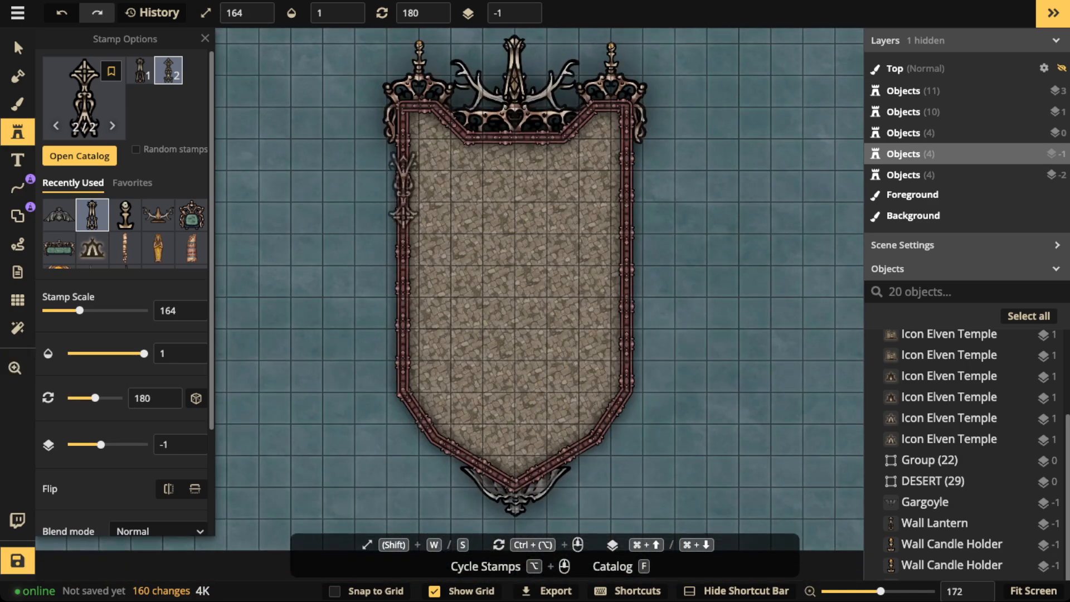
Place a Wall Lantern on the upper part of each vertical side of the frame, at scale 164 on layer 2.
{"action": "left_click", "coordinate": [404, 180]}
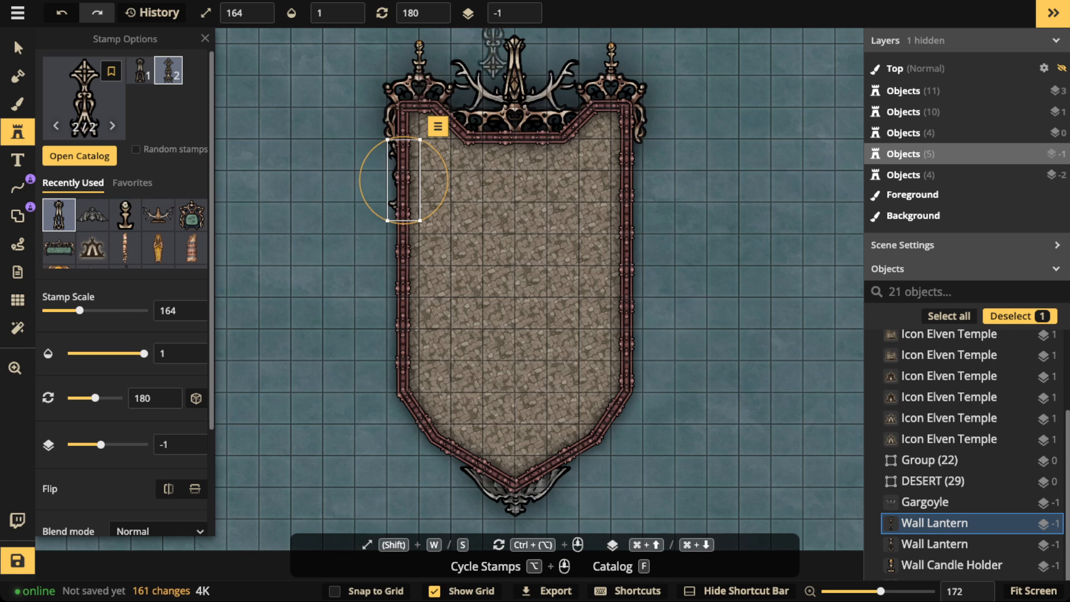
{"action": "left_click", "coordinate": [524, 8]}
{"action": "left_click", "coordinate": [525, 8]}
{"action": "left_click", "coordinate": [525, 7]}
{"action": "key", "text": "Escape"}
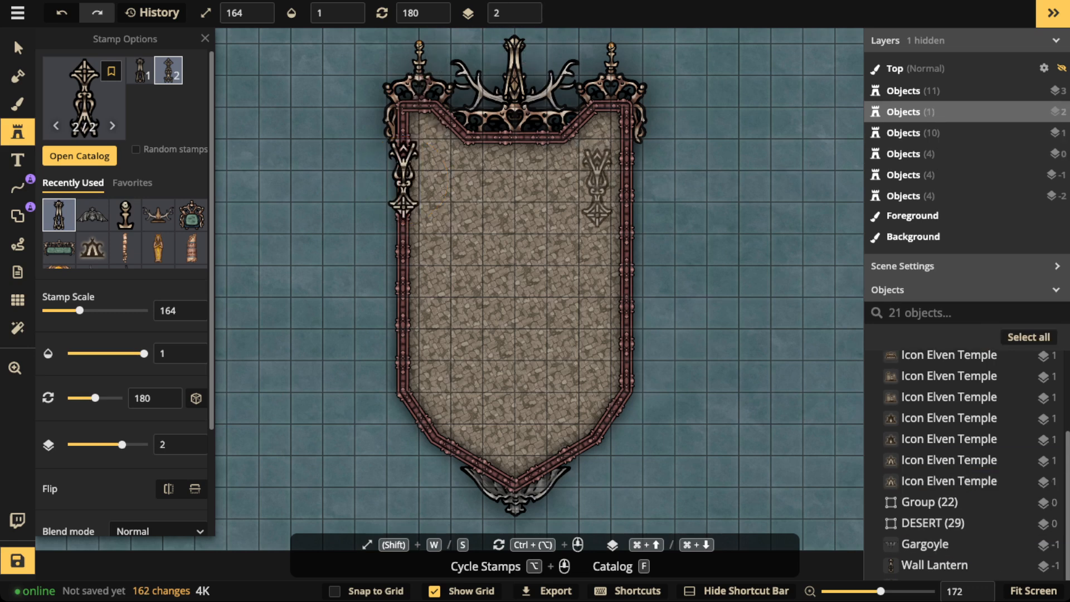
{"action": "left_click", "coordinate": [628, 179]}
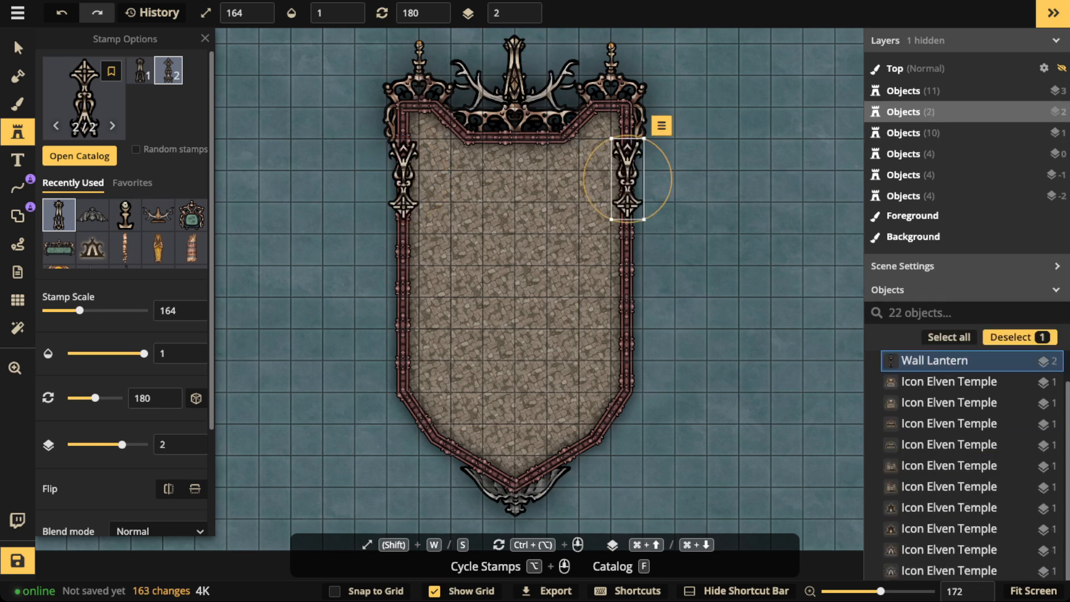
{"action": "key", "text": "Escape"}
Set the Wall Lantern's rotation to 0, place one low on each vertical side of the frame, and align the left one.
{"action": "scroll", "coordinate": [391, 351], "scroll_direction": "up", "scroll_amount": 5}
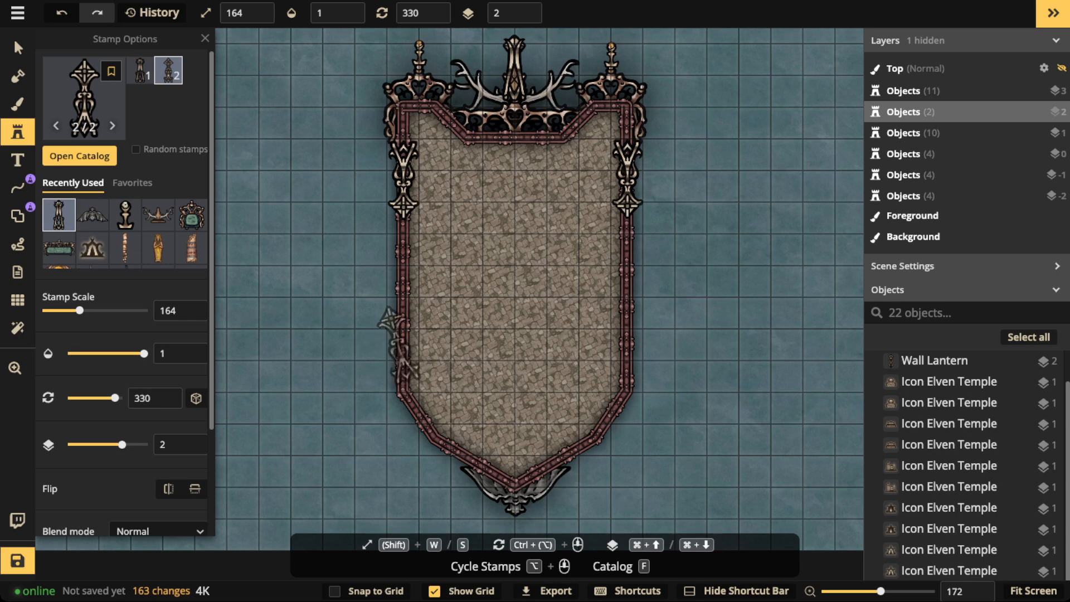
{"action": "scroll", "coordinate": [400, 341], "scroll_direction": "up", "scroll_amount": 1}
{"action": "left_click", "coordinate": [402, 341]}
{"action": "key", "text": "Escape"}
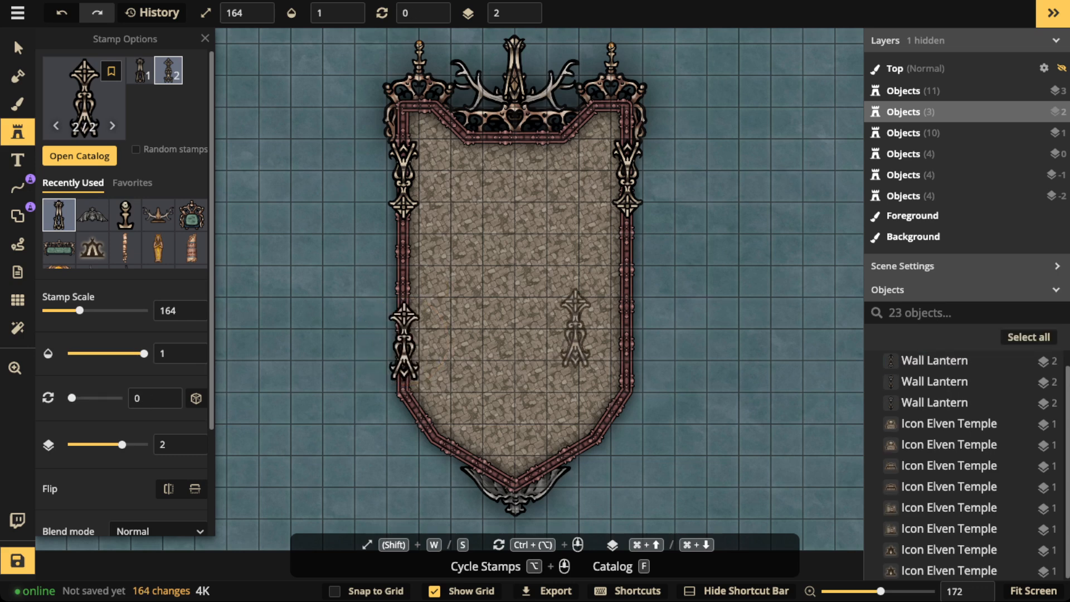
{"action": "left_click", "coordinate": [629, 338]}
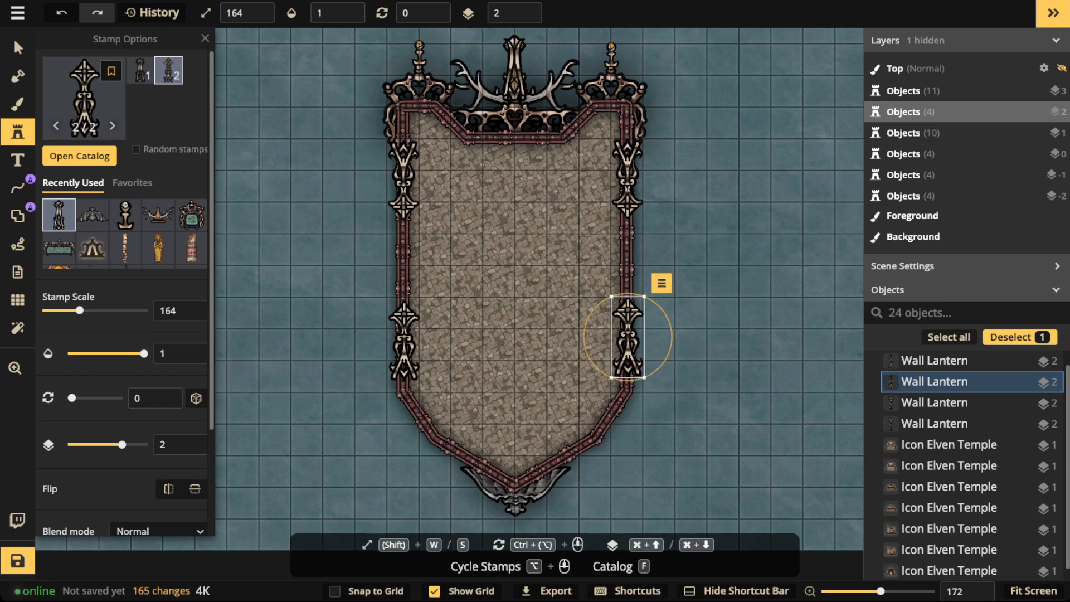
{"action": "left_click", "coordinate": [18, 48]}
{"action": "left_click_drag", "start_coordinate": [404, 341], "coordinate": [404, 336]}
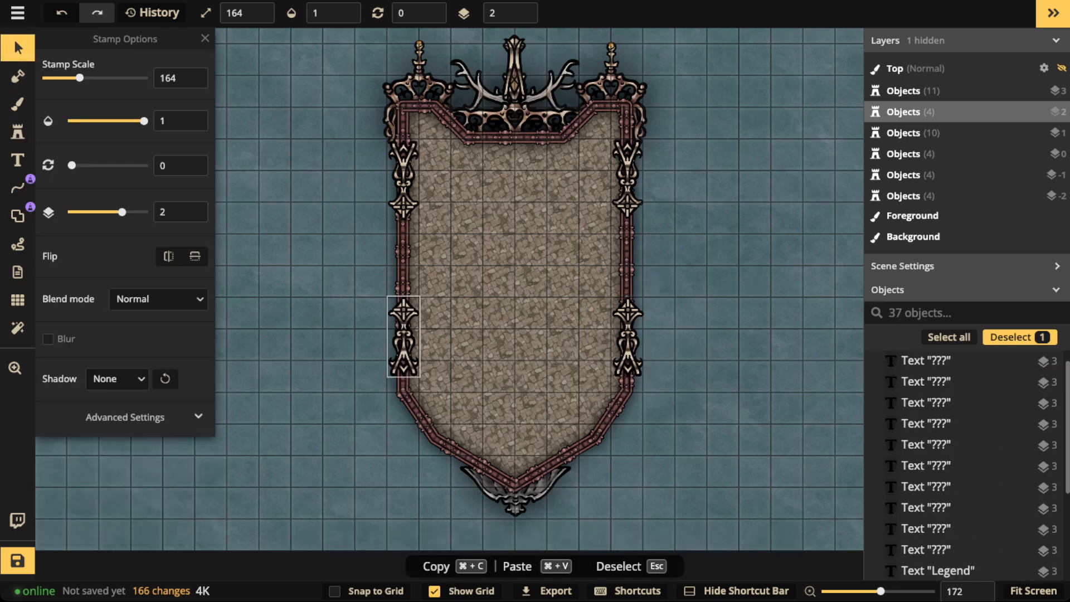
{"action": "key", "text": "Escape"}
Select the horizontal ornamental wall stamp beside the Wall Lantern in the Gothic Horror set and set the stamp scale to 204.
{"action": "left_click", "coordinate": [17, 132]}
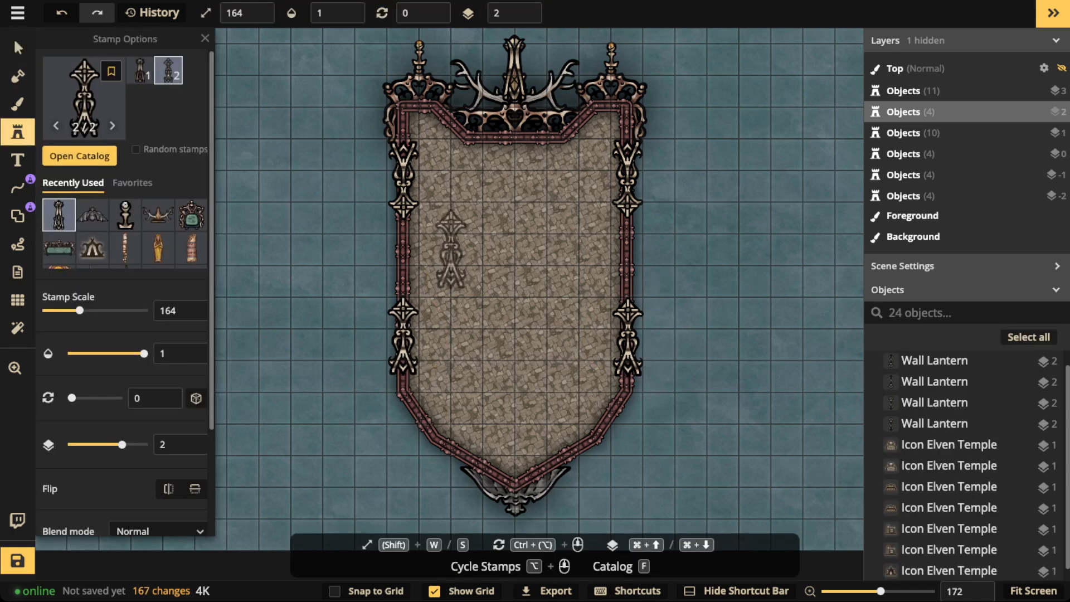
{"action": "left_click", "coordinate": [84, 100]}
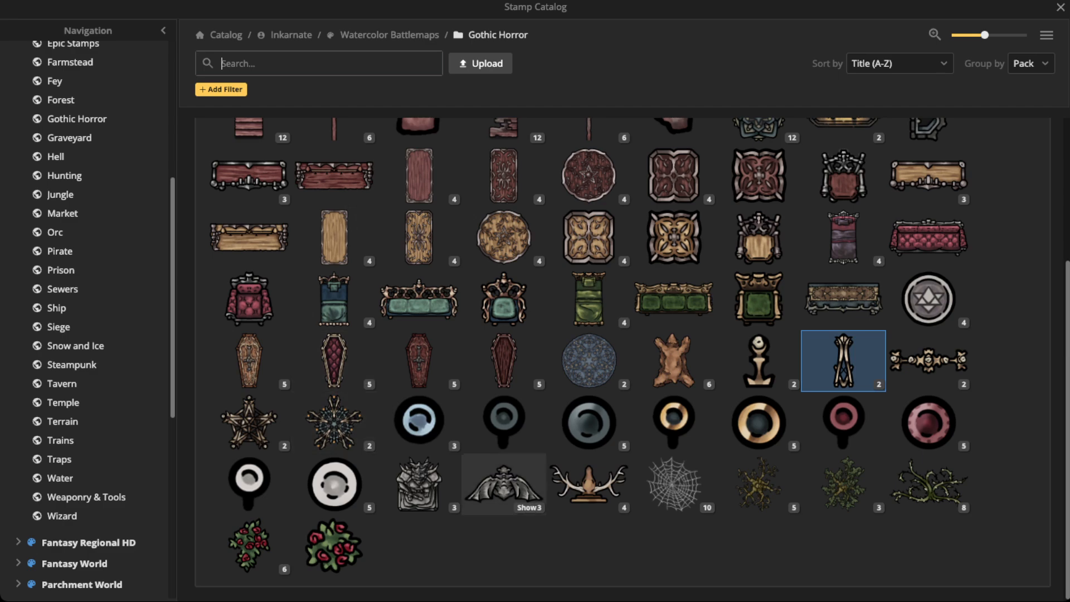
{"action": "left_click", "coordinate": [928, 360]}
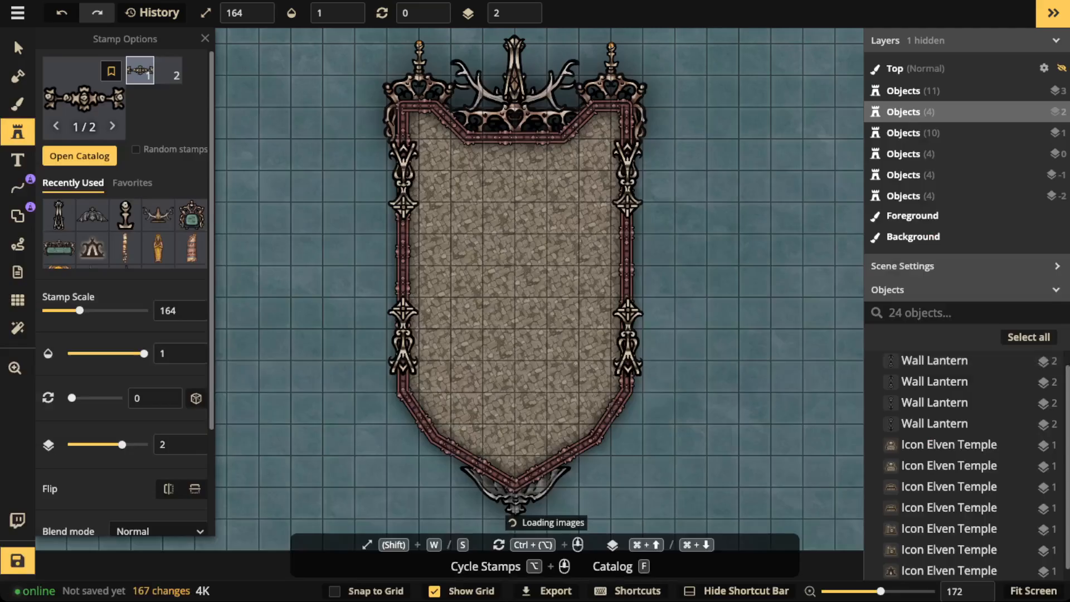
{"action": "scroll", "coordinate": [513, 134], "scroll_direction": "up", "scroll_amount": 4}
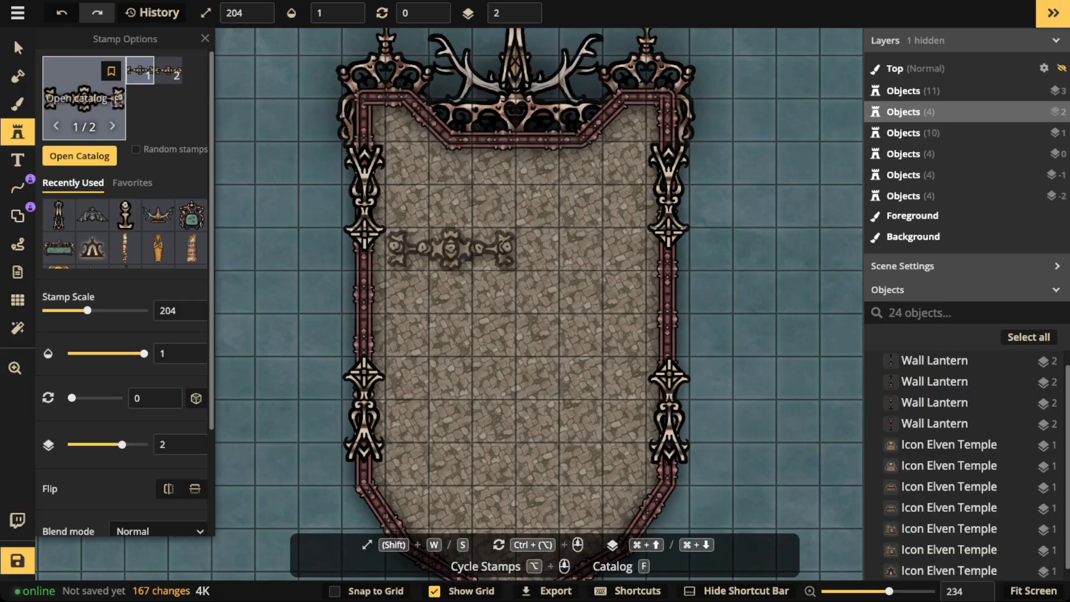
Choose the grey Sacrifice Bowl stamp and place it on the centre of the frame's top edge at scale 204, layer 2, then deselect it.
{"action": "key", "text": "f"}
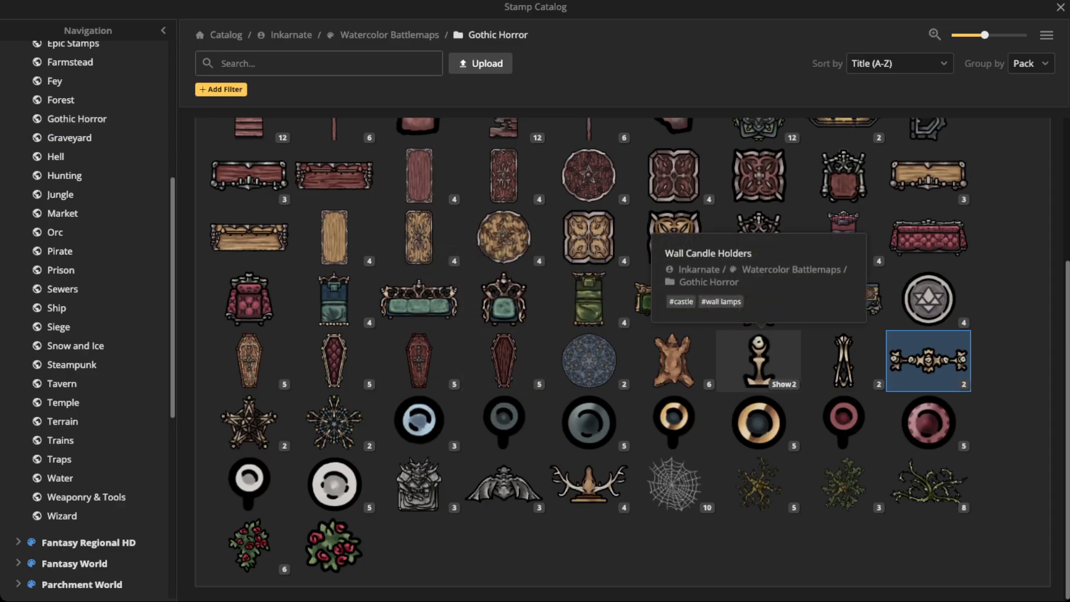
{"action": "scroll", "coordinate": [249, 363], "scroll_direction": "up", "scroll_amount": 1}
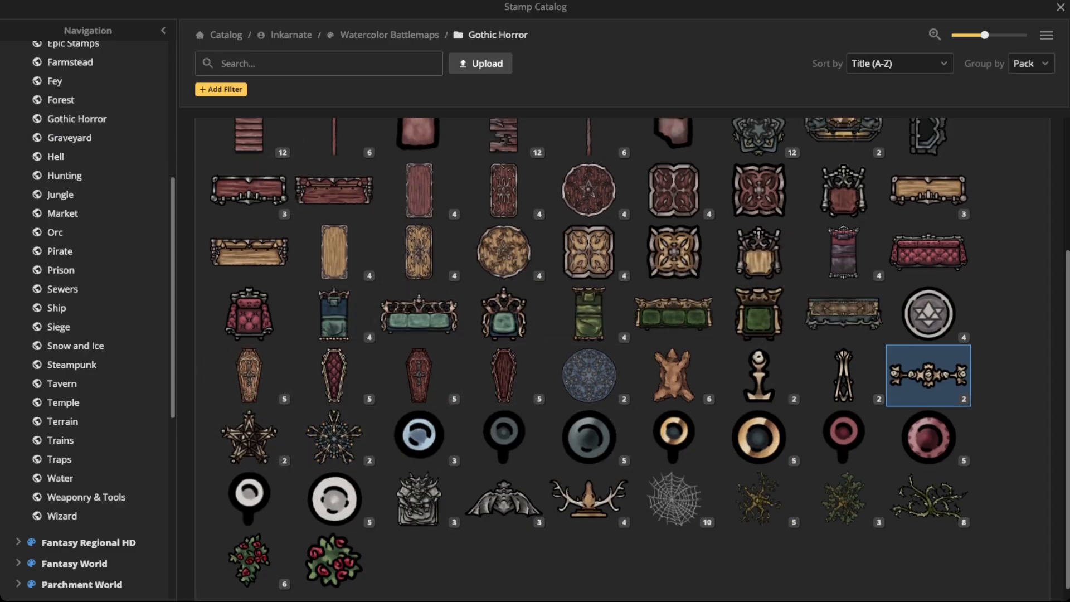
{"action": "scroll", "coordinate": [589, 435], "scroll_direction": "up", "scroll_amount": 3}
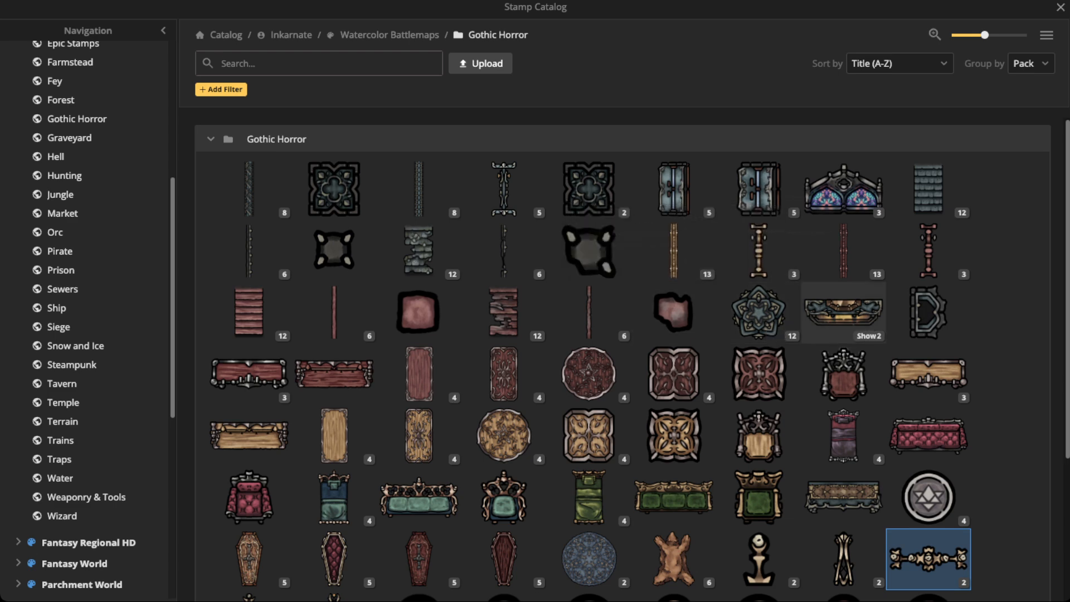
{"action": "scroll", "coordinate": [843, 435], "scroll_direction": "down", "scroll_amount": 2}
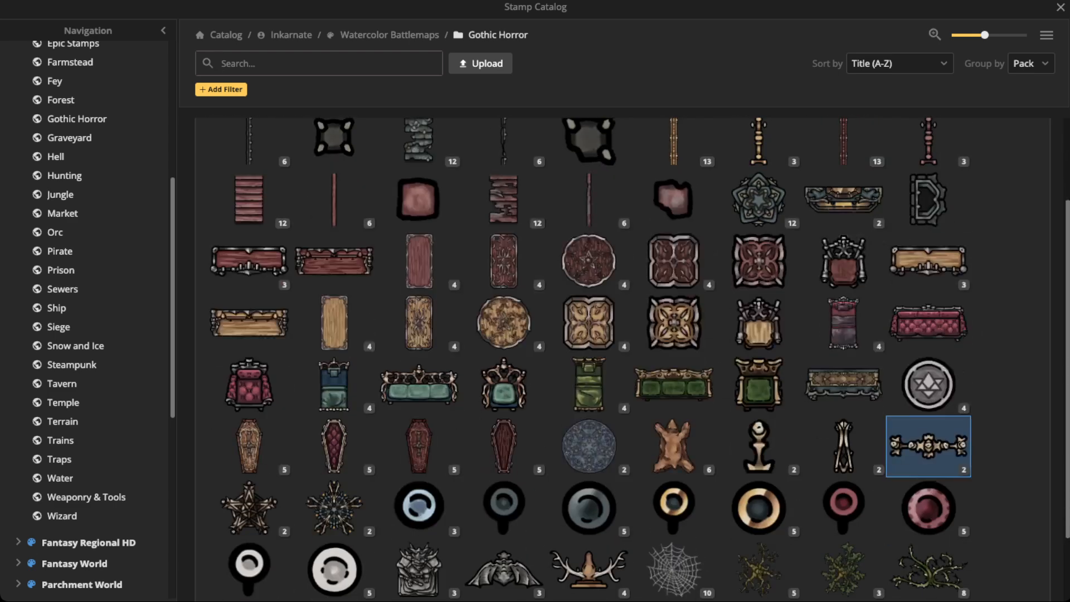
{"action": "left_click", "coordinate": [928, 376]}
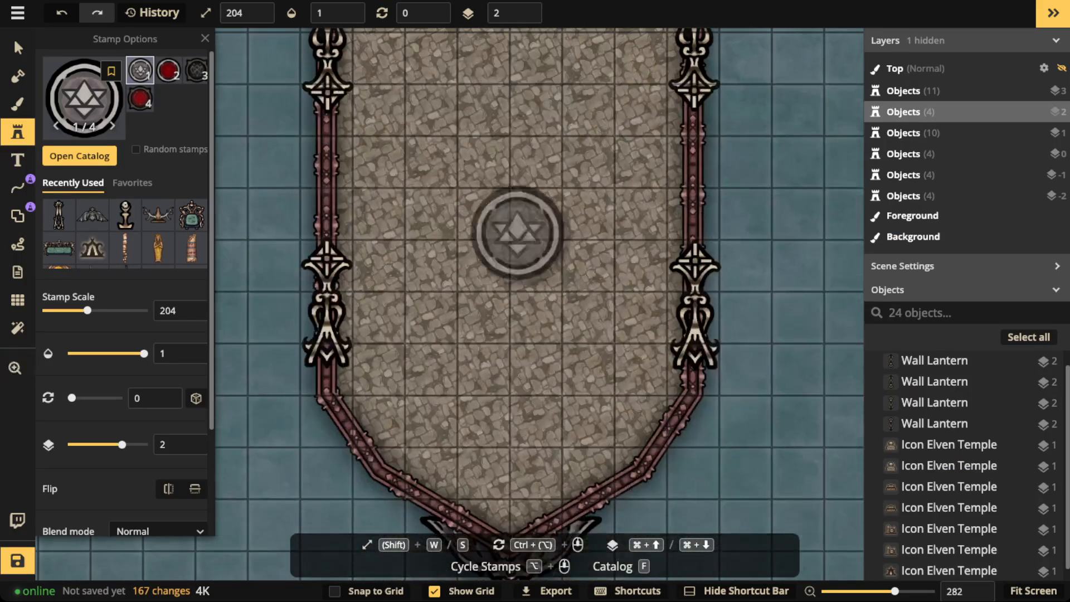
{"action": "scroll", "coordinate": [517, 233], "scroll_direction": "down", "scroll_amount": 4}
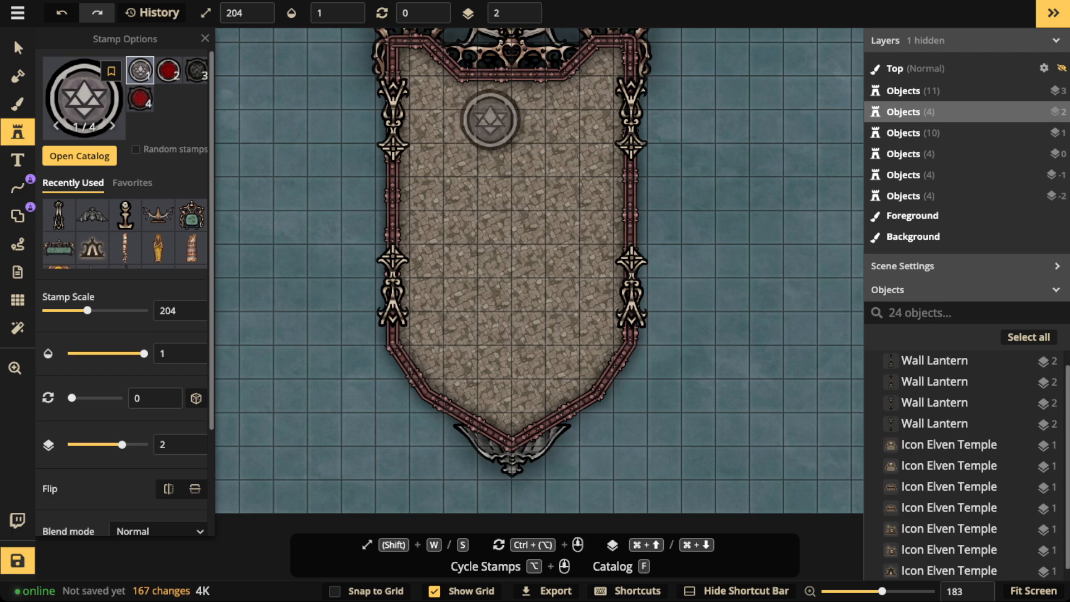
{"action": "left_click_drag", "start_coordinate": [513, 107], "coordinate": [510, 255]}
{"action": "left_click", "coordinate": [508, 206]}
{"action": "left_click_drag", "start_coordinate": [508, 207], "coordinate": [509, 205]}
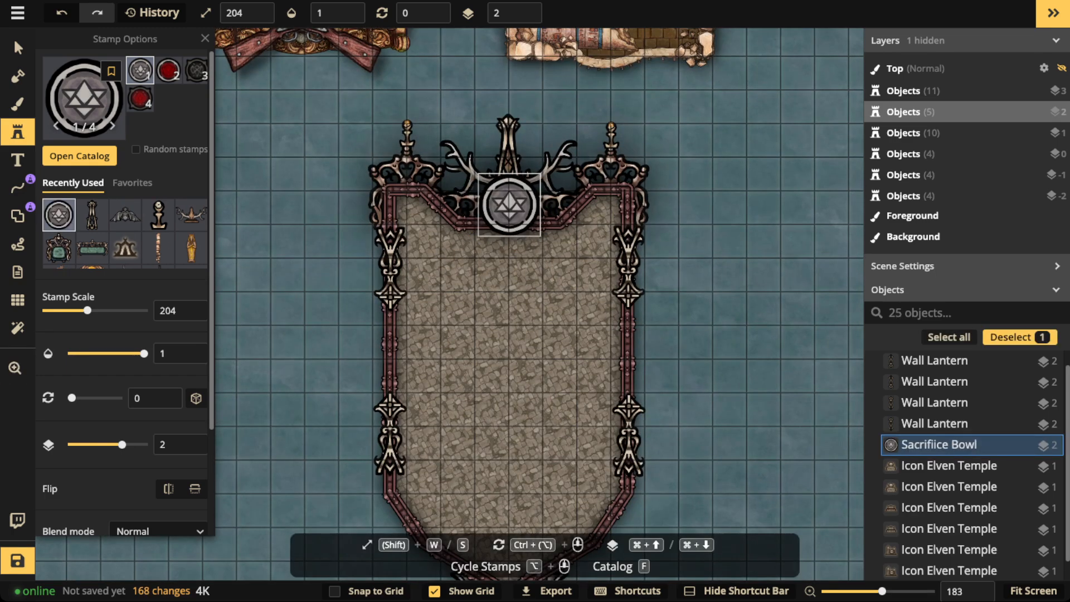
{"action": "key", "text": "Escape"}
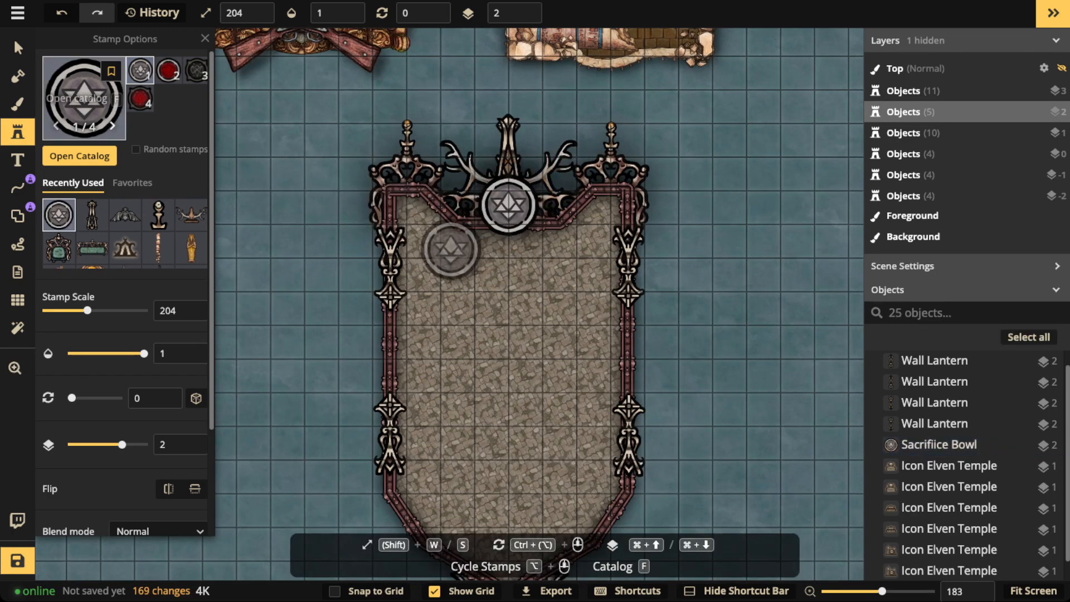
Switch the Sacrifice Bowl stamp to its red variant and place it just below the grey emblem at scale 204, layer 2.
{"action": "left_click", "coordinate": [87, 106]}
{"action": "key", "text": "Escape"}
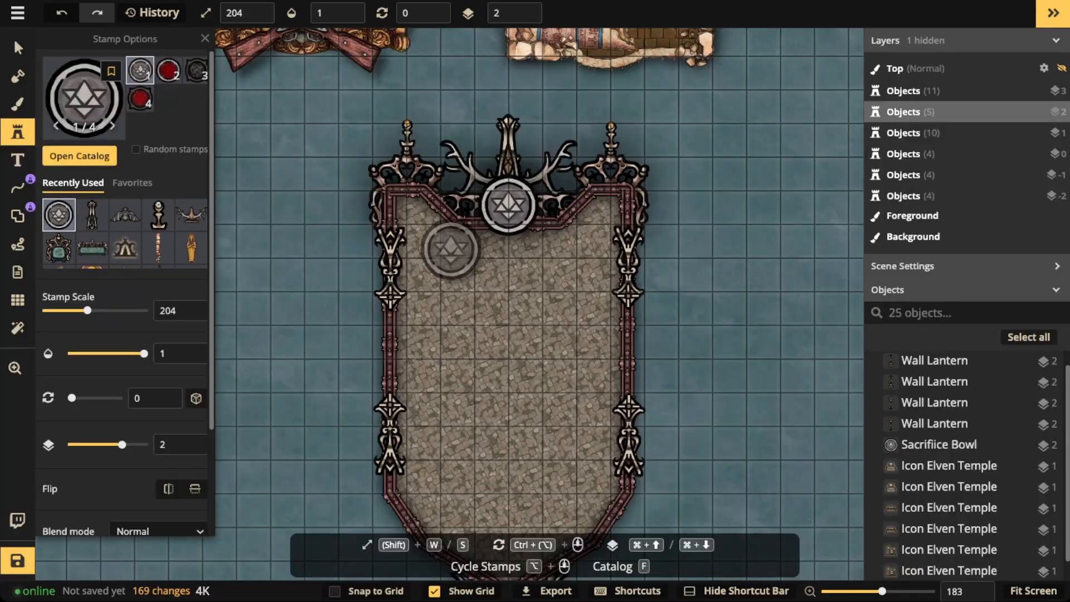
{"action": "scroll", "coordinate": [451, 250], "scroll_direction": "down", "scroll_amount": 1}
{"action": "left_click", "coordinate": [518, 258]}
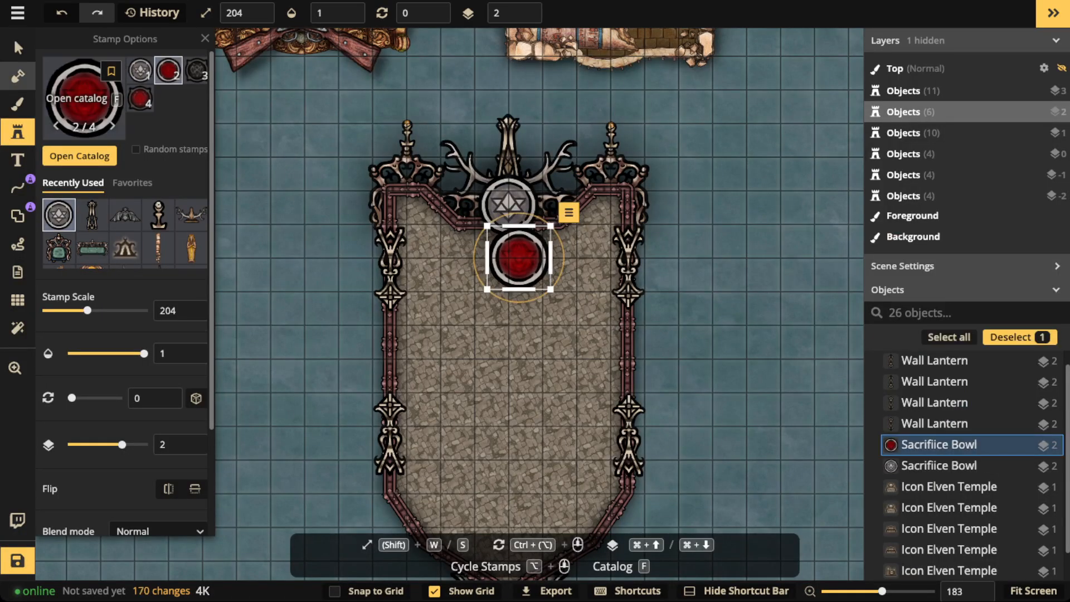
Delete the grey Sacrifice Bowl and move the red one into its place on the centre of the frame's top edge.
{"action": "left_click", "coordinate": [17, 48]}
{"action": "left_click", "coordinate": [508, 204]}
{"action": "key", "text": "Delete"}
{"action": "left_click", "coordinate": [511, 218]}
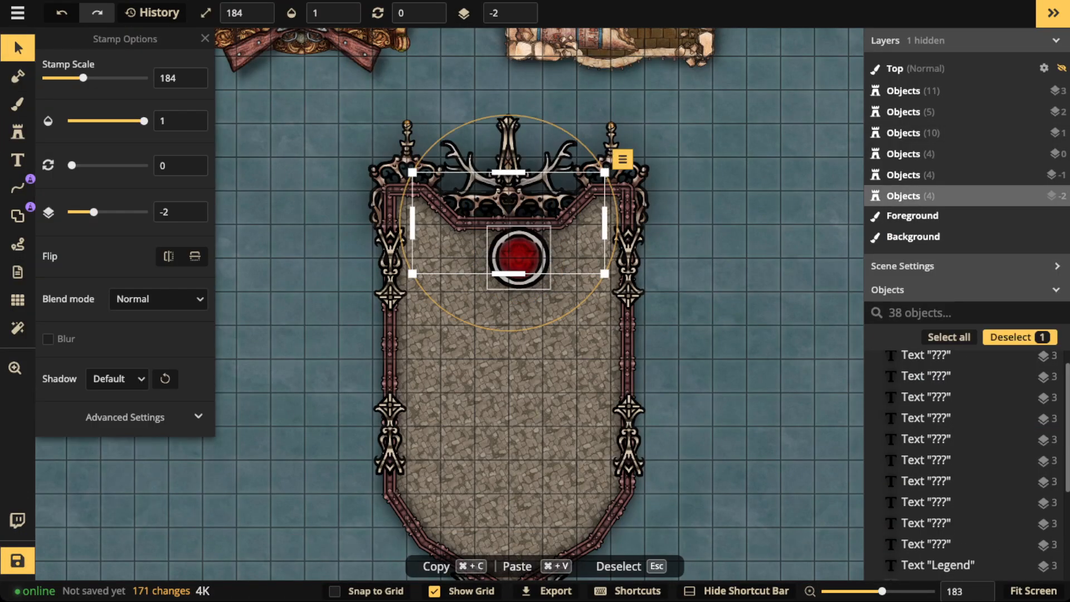
{"action": "left_click_drag", "start_coordinate": [519, 257], "coordinate": [515, 246]}
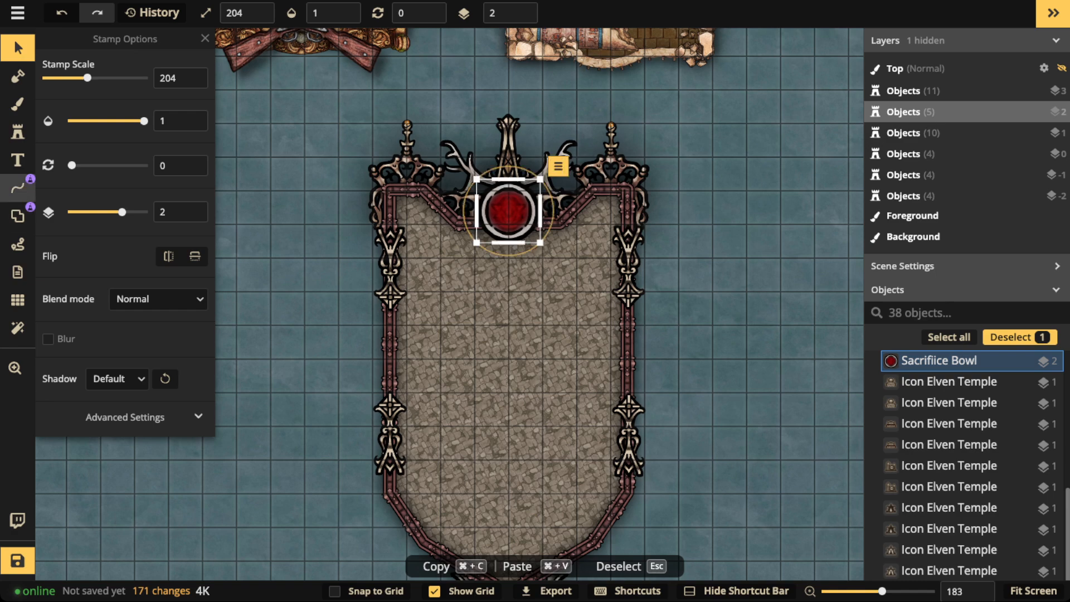
Choose the Red Wood Coffin stamp from the Gothic Horror set and place it centrally inside the frame at scale 194, layer 2.
{"action": "left_click", "coordinate": [18, 133]}
{"action": "left_click", "coordinate": [85, 101]}
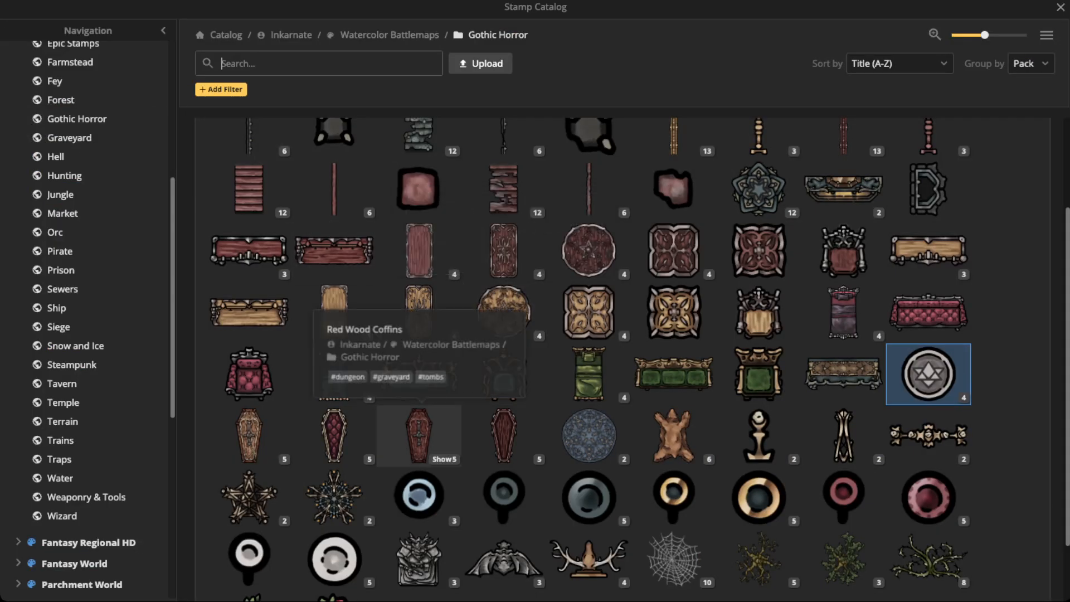
{"action": "left_click", "coordinate": [419, 435]}
{"action": "scroll", "coordinate": [507, 267], "scroll_direction": "down", "scroll_amount": 2}
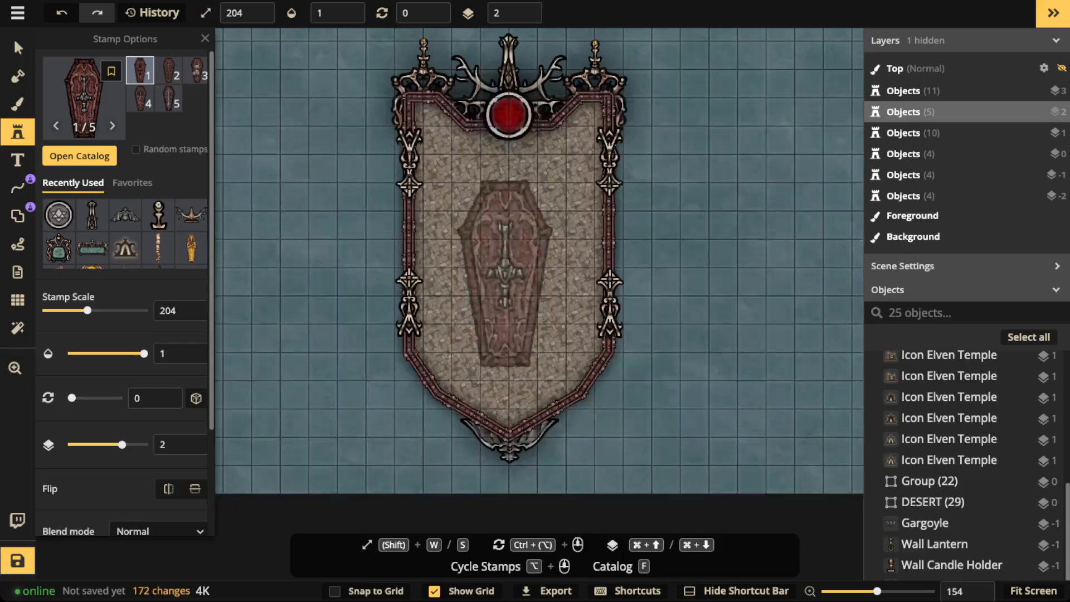
{"action": "key", "text": "s"}
{"action": "key", "text": "s"}
{"action": "key", "text": "s"}
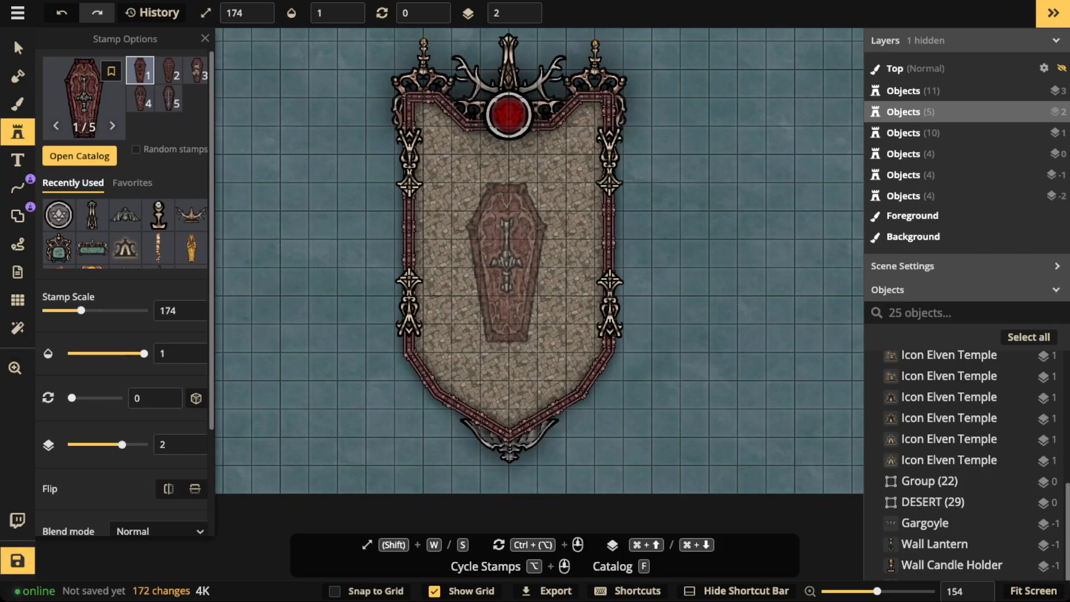
{"action": "key", "text": "w"}
{"action": "key", "text": "w"}
{"action": "left_click", "coordinate": [509, 253]}
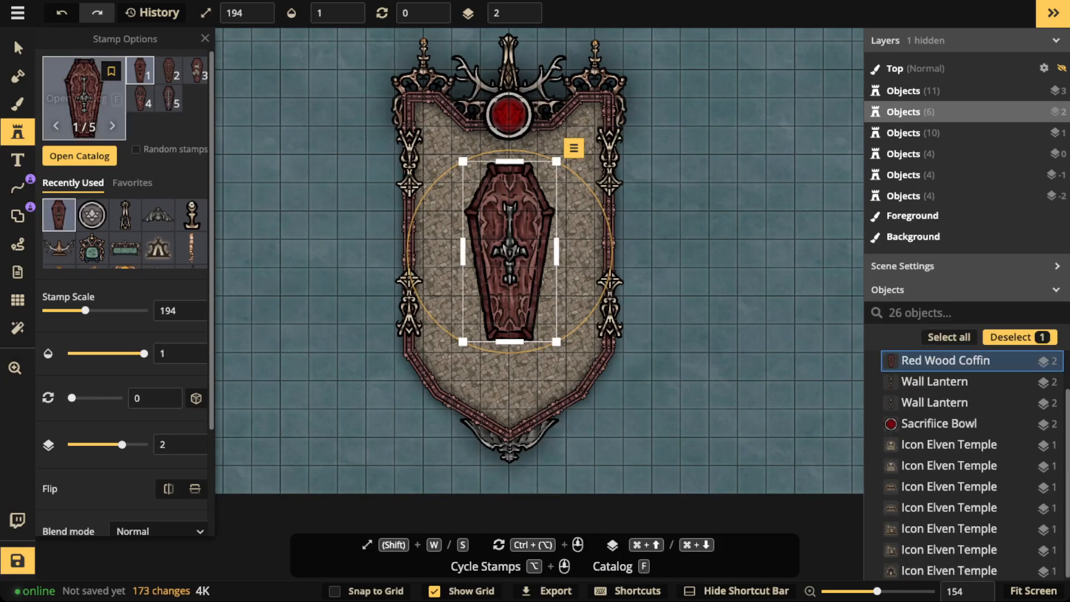
Enlarge the placed coffin to scale 214 and set its blend mode to Luminosity.
{"action": "left_click", "coordinate": [18, 48]}
{"action": "key", "text": "w"}
{"action": "key", "text": "w"}
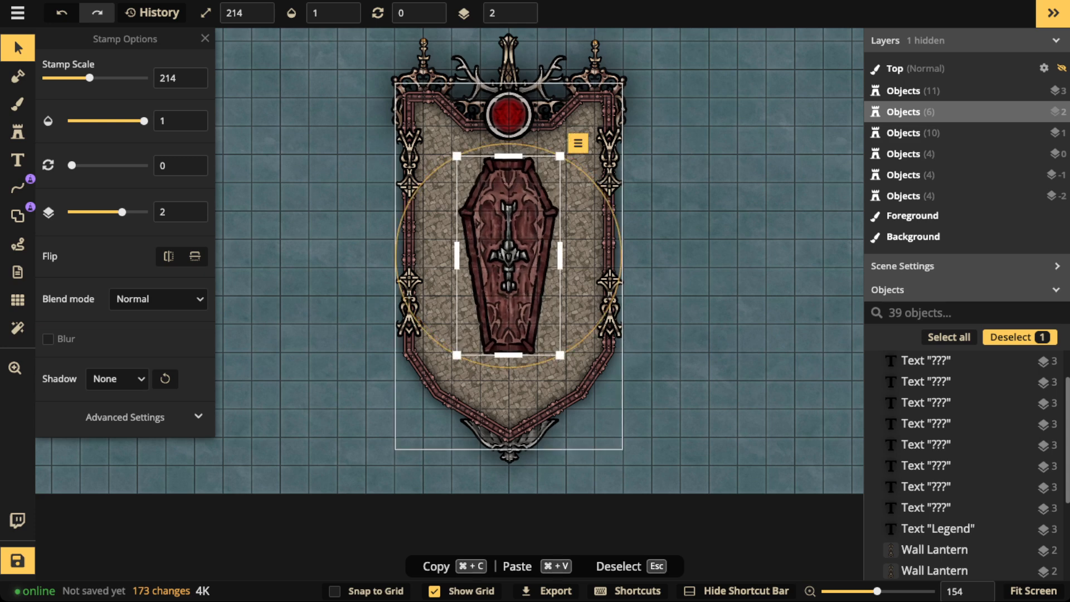
{"action": "left_click", "coordinate": [160, 300]}
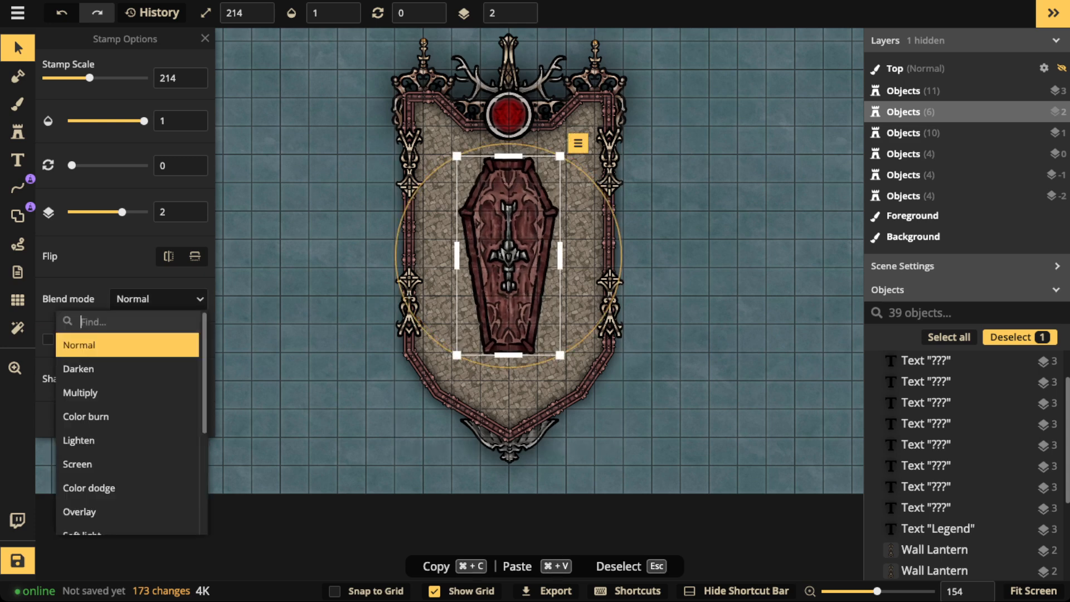
{"action": "left_click", "coordinate": [160, 299]}
{"action": "left_click", "coordinate": [159, 299]}
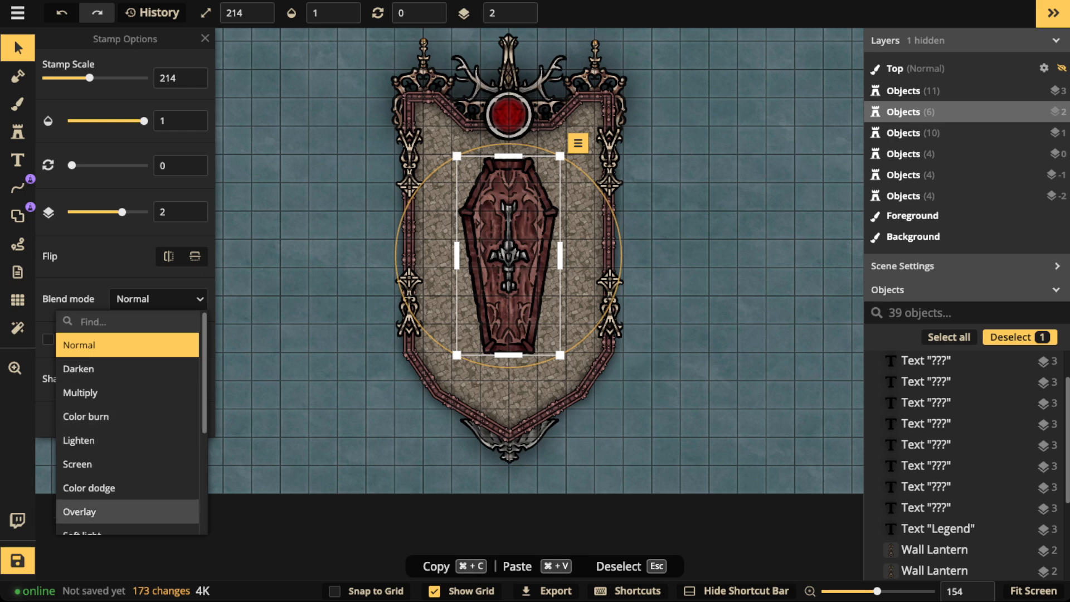
{"action": "scroll", "coordinate": [128, 509], "scroll_direction": "down", "scroll_amount": 3}
{"action": "left_click", "coordinate": [128, 523]}
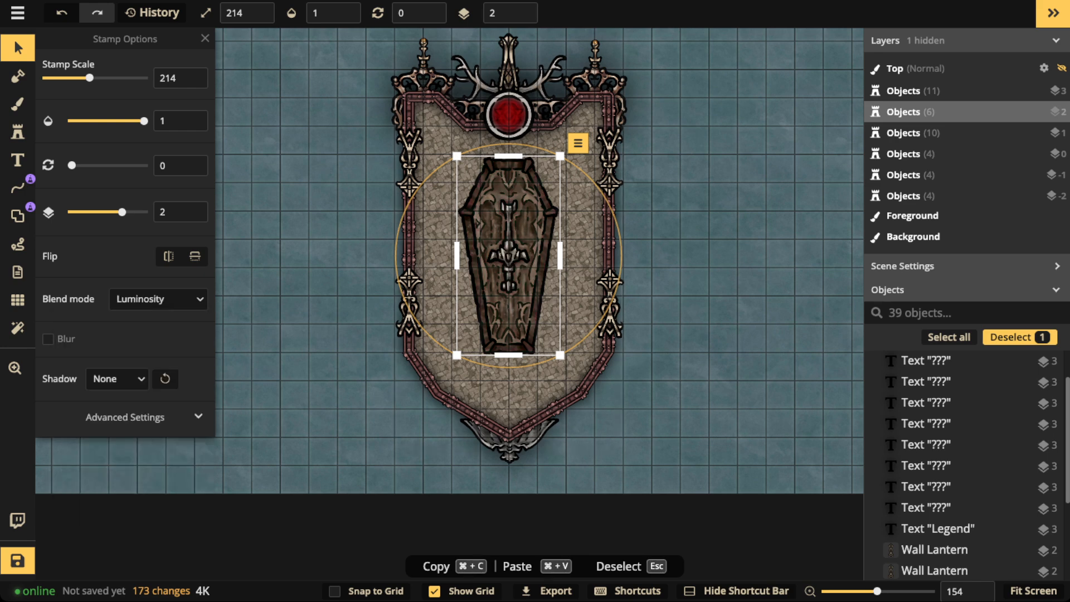
Set the coffin's brightness to 125 and its contrast to 37 so that it blends into the stone background.
{"action": "left_click", "coordinate": [126, 417]}
{"action": "scroll", "coordinate": [119, 380], "scroll_direction": "down", "scroll_amount": 2}
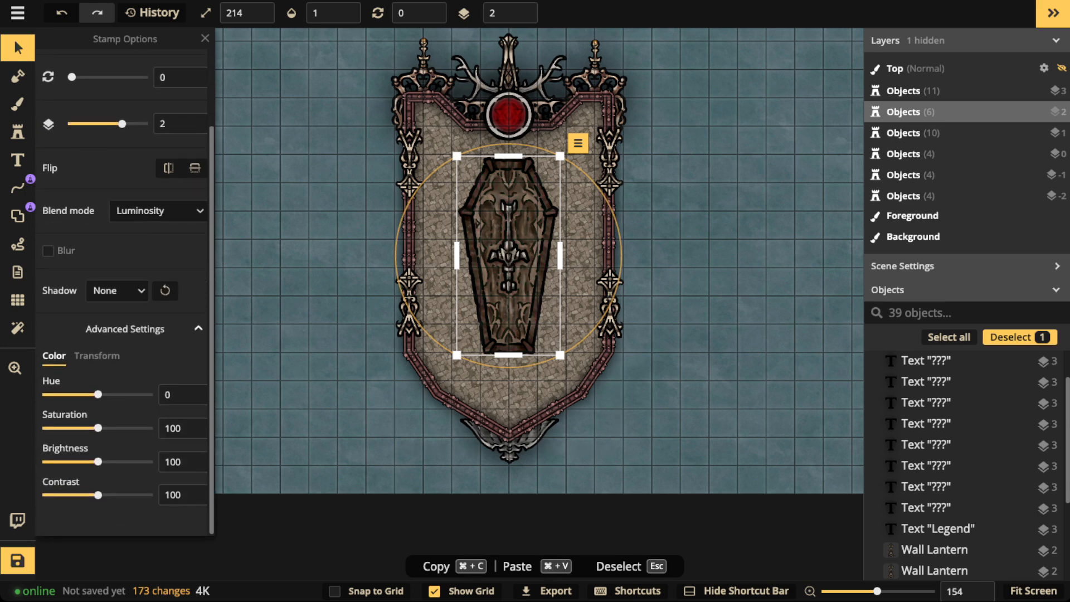
{"action": "left_click_drag", "start_coordinate": [103, 461], "coordinate": [63, 495]}
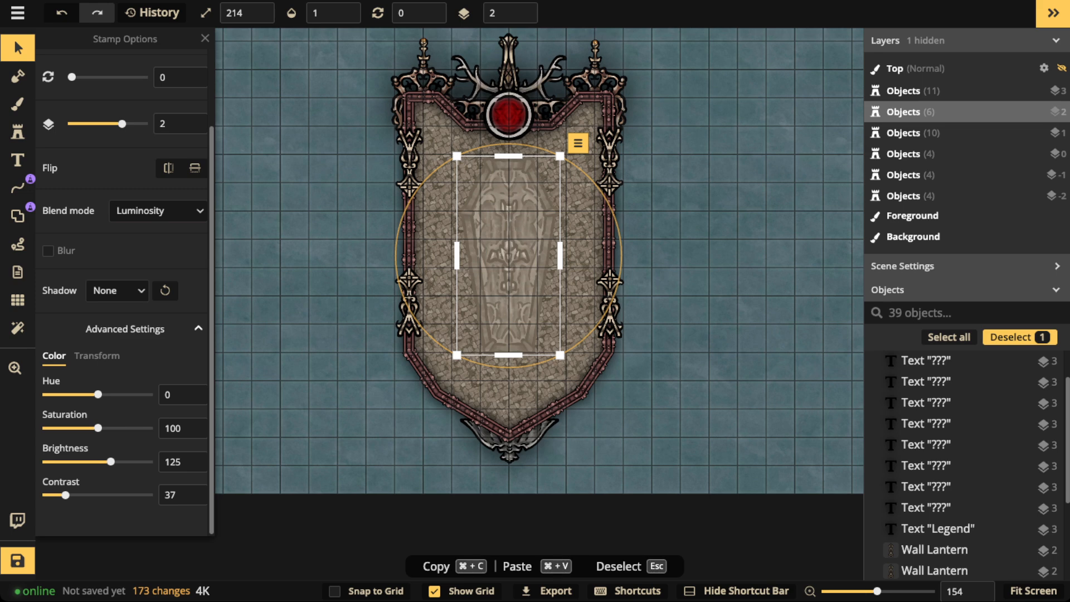
Enlarge the coffin to scale 254, recentre it inside the frame and deselect it.
{"action": "left_click_drag", "start_coordinate": [508, 255], "coordinate": [507, 274]}
{"action": "left_click_drag", "start_coordinate": [560, 373], "coordinate": [568, 392]}
{"action": "left_click_drag", "start_coordinate": [508, 274], "coordinate": [508, 266]}
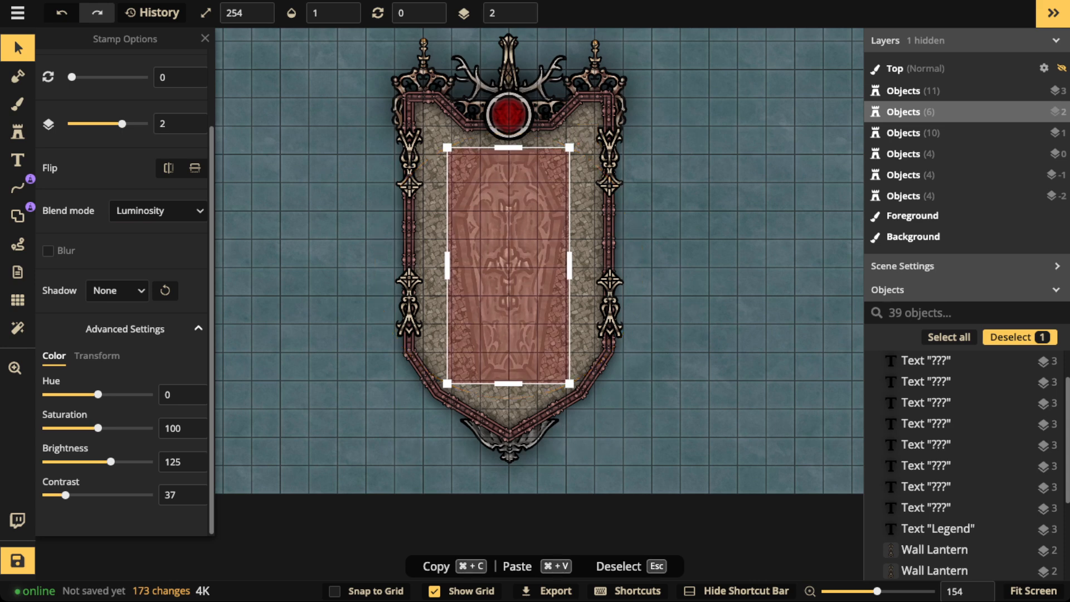
{"action": "mouse_move", "coordinate": [72, 77]}
{"action": "left_mouse_down"}
{"action": "mouse_move", "coordinate": [107, 77]}
{"action": "mouse_move", "coordinate": [71, 77]}
{"action": "left_mouse_up"}
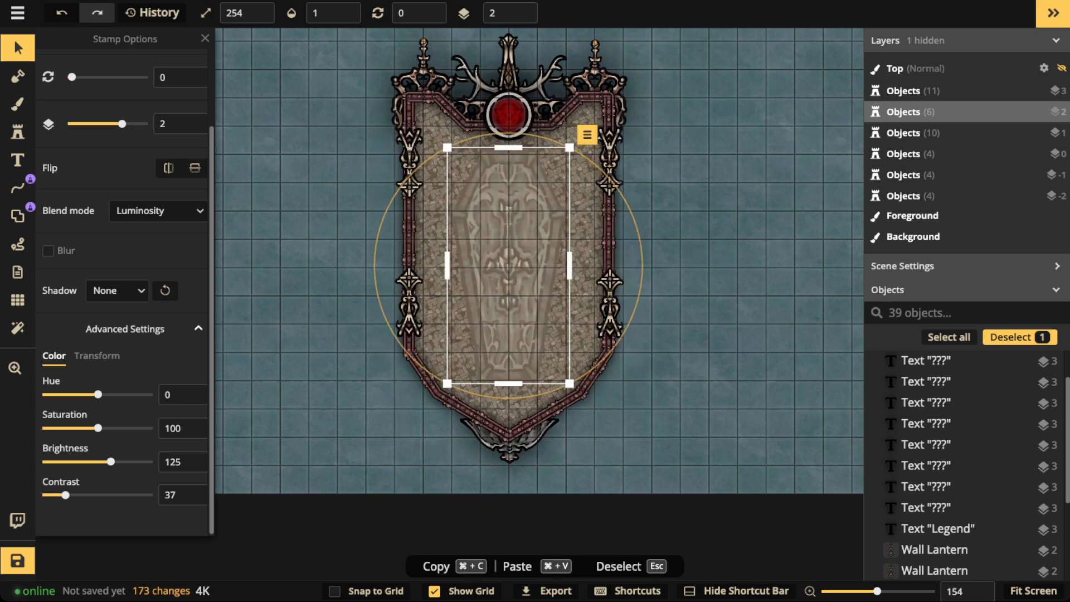
{"action": "scroll", "coordinate": [492, 229], "scroll_direction": "down", "scroll_amount": 3}
{"action": "key", "text": "Escape"}
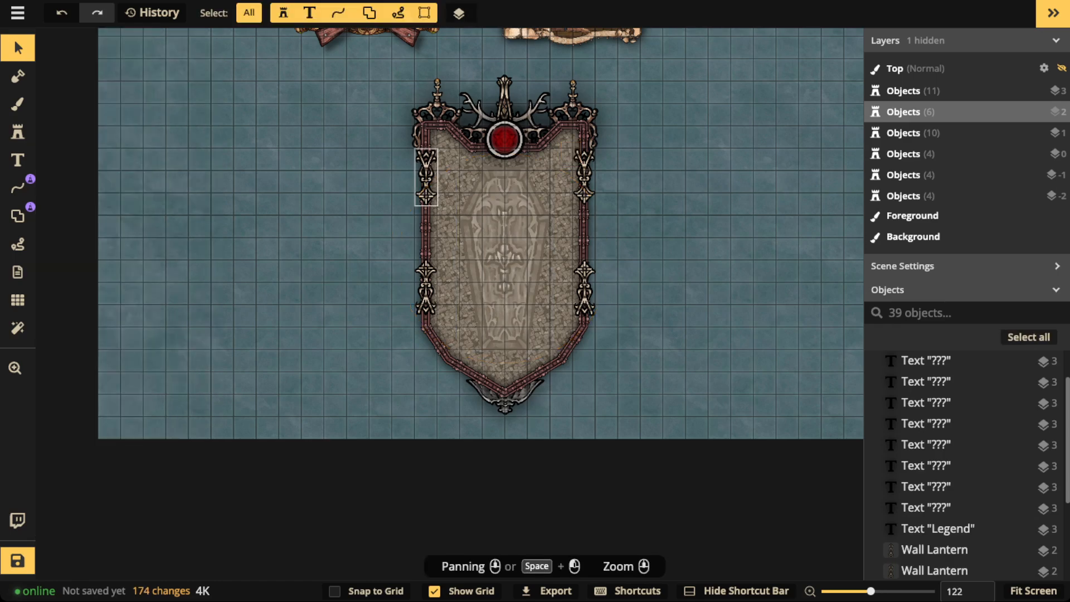
{"action": "scroll", "coordinate": [421, 161], "scroll_direction": "down", "scroll_amount": 2}
{"action": "left_click_drag", "start_coordinate": [397, 102], "coordinate": [564, 288]}
{"action": "scroll", "coordinate": [491, 234], "scroll_direction": "up", "scroll_amount": 2}
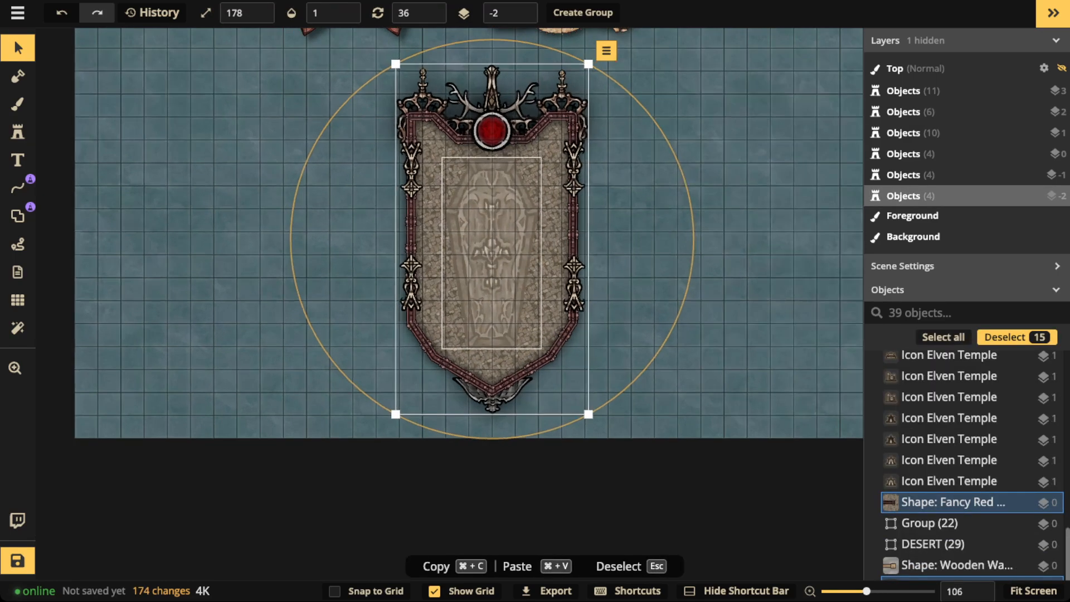
{"action": "left_click", "coordinate": [491, 134]}
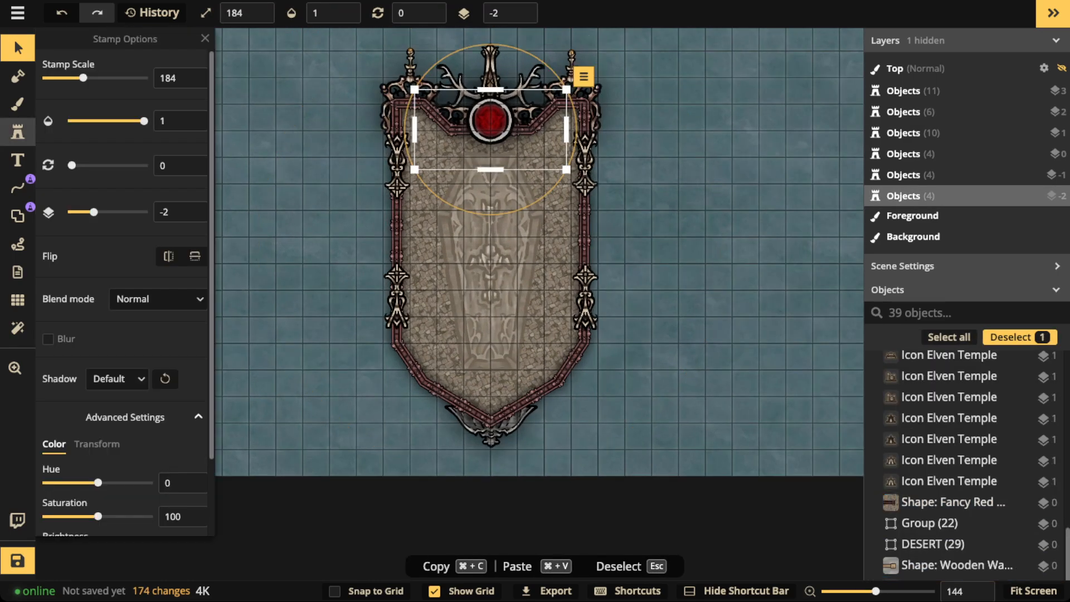
Look through the Gothic Horror stamps and choose the Rose Bush with red flowers.
{"action": "left_click", "coordinate": [18, 133]}
{"action": "left_click", "coordinate": [106, 103]}
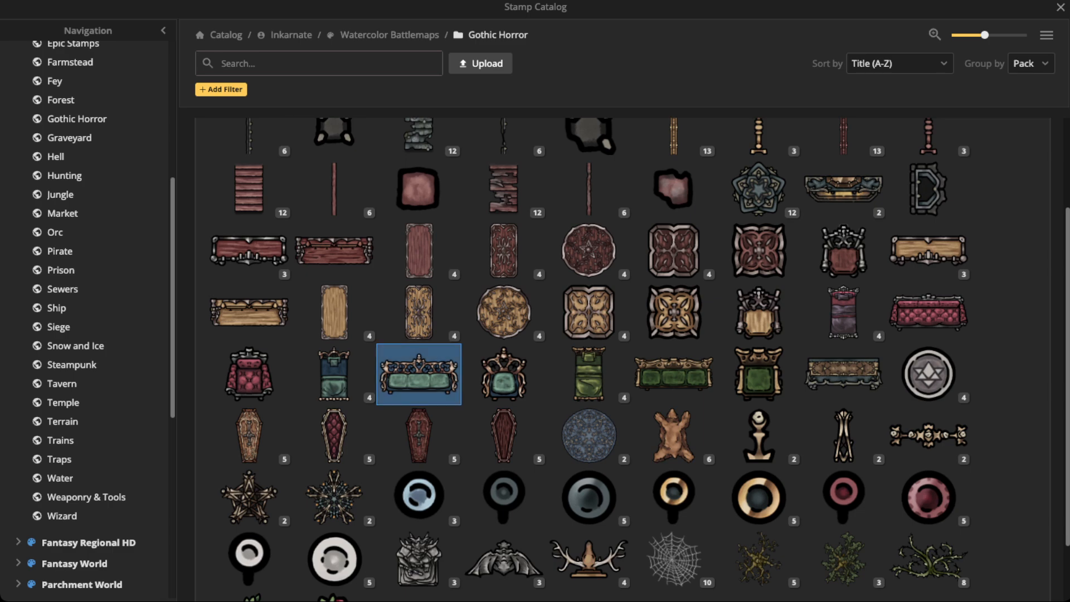
{"action": "scroll", "coordinate": [419, 362], "scroll_direction": "down", "scroll_amount": 2}
{"action": "scroll", "coordinate": [419, 363], "scroll_direction": "up", "scroll_amount": 4}
{"action": "scroll", "coordinate": [415, 426], "scroll_direction": "down", "scroll_amount": 4}
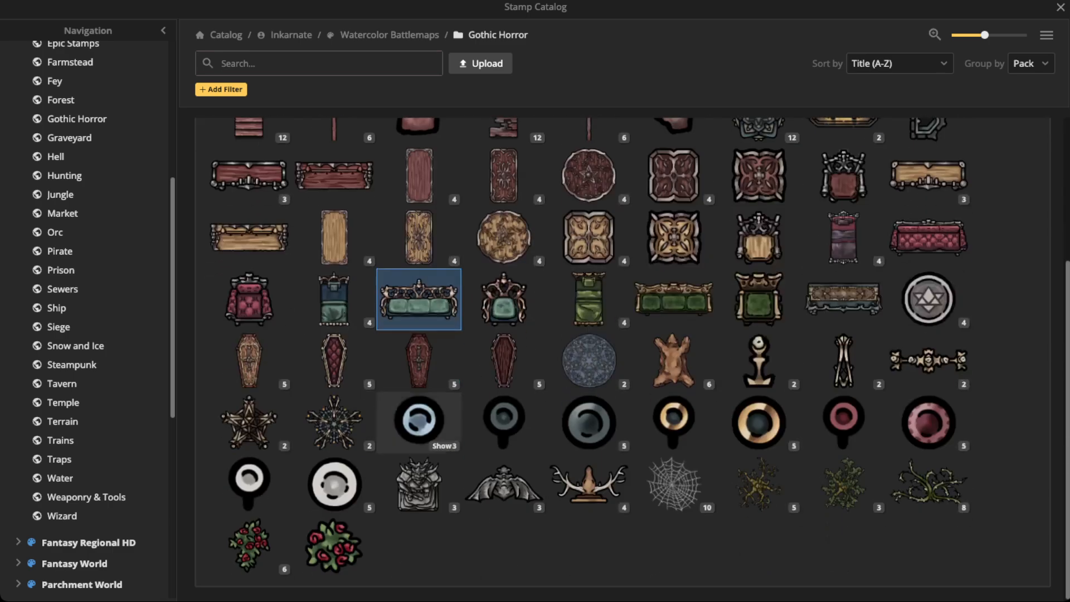
{"action": "left_click", "coordinate": [249, 543]}
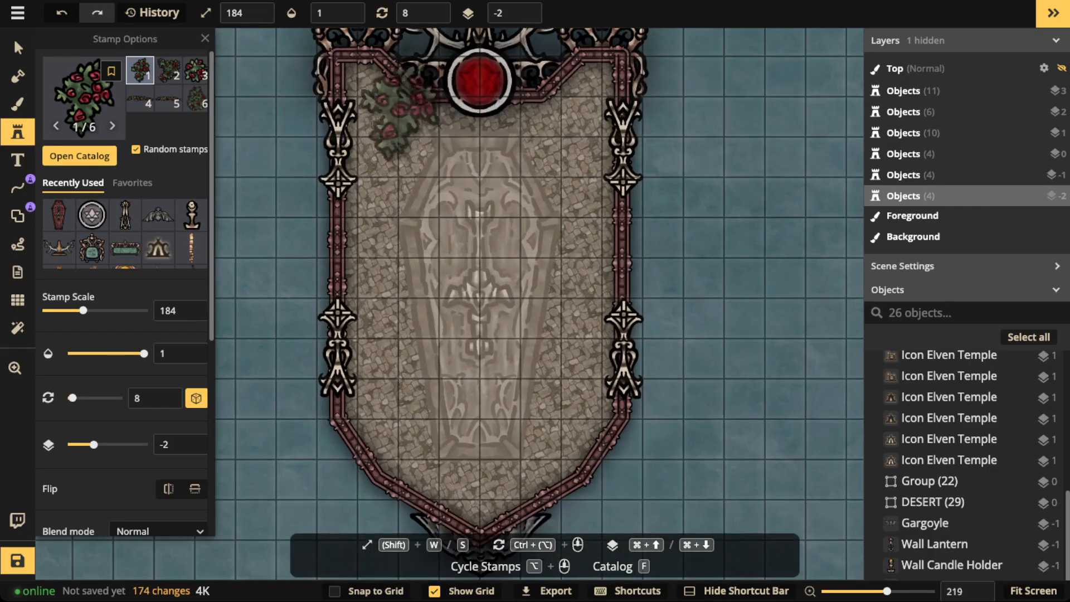
Place a Rose Bush on each side of the red emblem along the frame's top edge, at scale 174 on layer 1.
{"action": "left_click_drag", "start_coordinate": [399, 114], "coordinate": [488, 215]}
{"action": "scroll", "coordinate": [489, 174], "scroll_direction": "down", "scroll_amount": 4}
{"action": "key", "text": "s"}
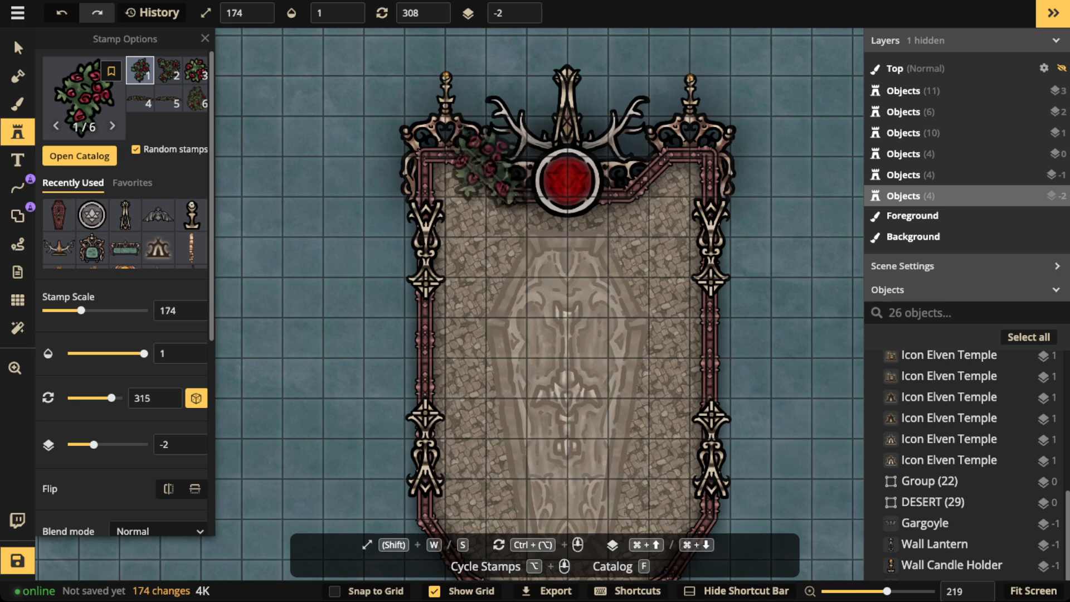
{"action": "left_click", "coordinate": [490, 170]}
{"action": "double_click", "coordinate": [526, 8]}
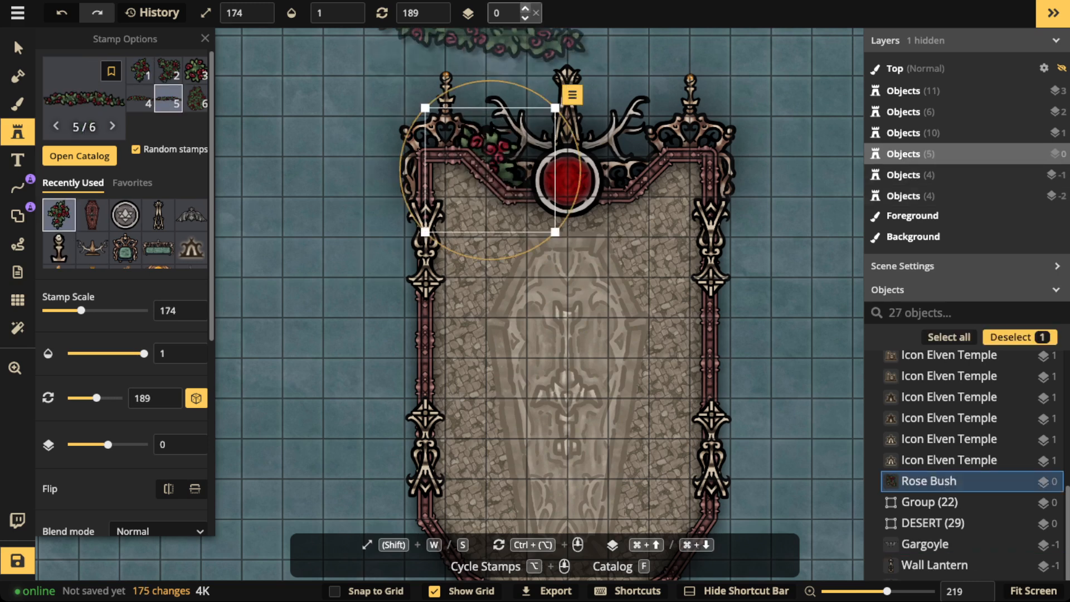
{"action": "left_click", "coordinate": [525, 8]}
{"action": "left_click", "coordinate": [594, 134]}
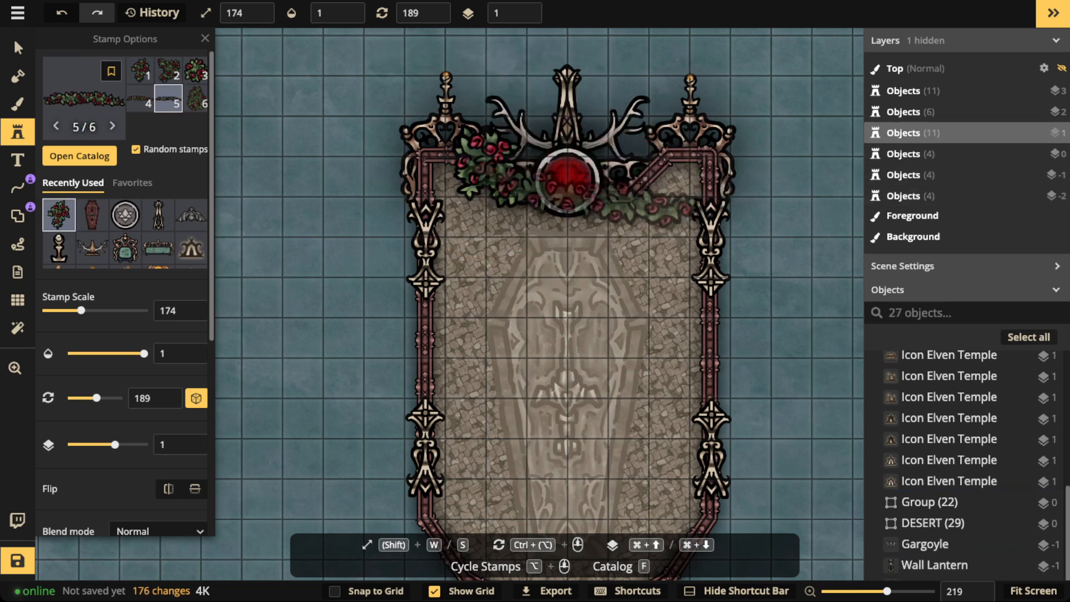
{"action": "scroll", "coordinate": [583, 192], "scroll_direction": "up", "scroll_amount": 2}
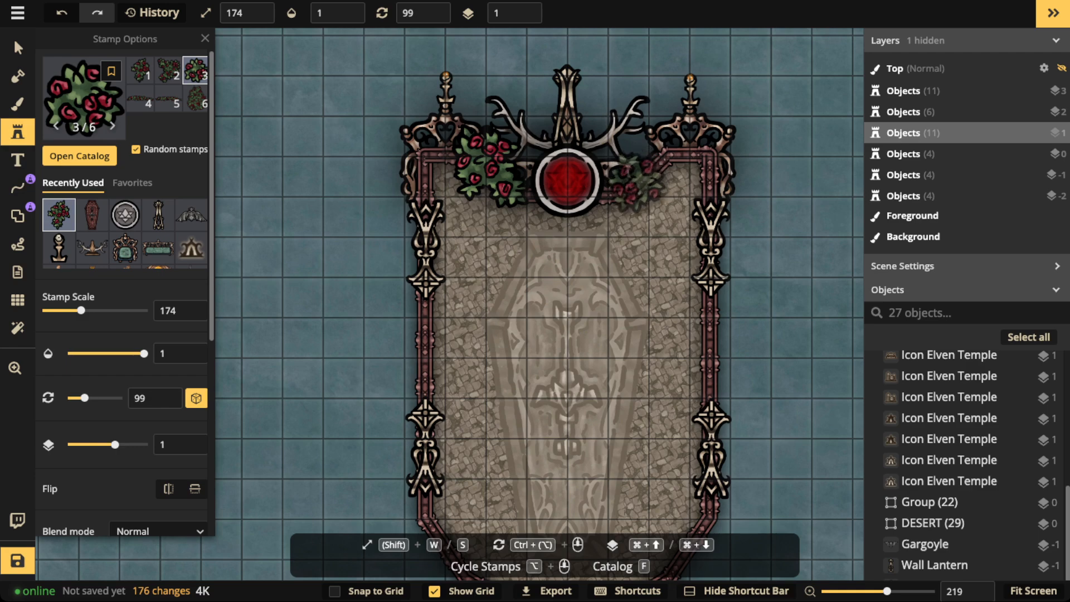
{"action": "left_click", "coordinate": [636, 182]}
Place a compact Rose Bush over the pointed bottom tip of the frame at scale 174, layer 1.
{"action": "left_click_drag", "start_coordinate": [621, 249], "coordinate": [624, 21]}
{"action": "scroll", "coordinate": [516, 271], "scroll_direction": "down", "scroll_amount": 3}
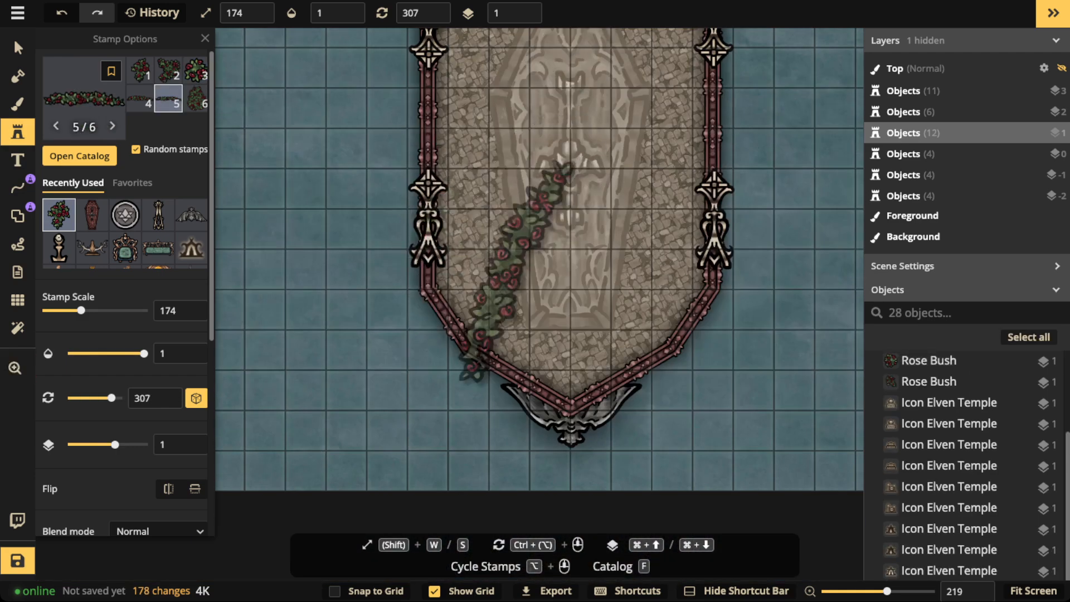
{"action": "scroll", "coordinate": [517, 271], "scroll_direction": "down", "scroll_amount": 6}
{"action": "scroll", "coordinate": [508, 335], "scroll_direction": "up", "scroll_amount": 2}
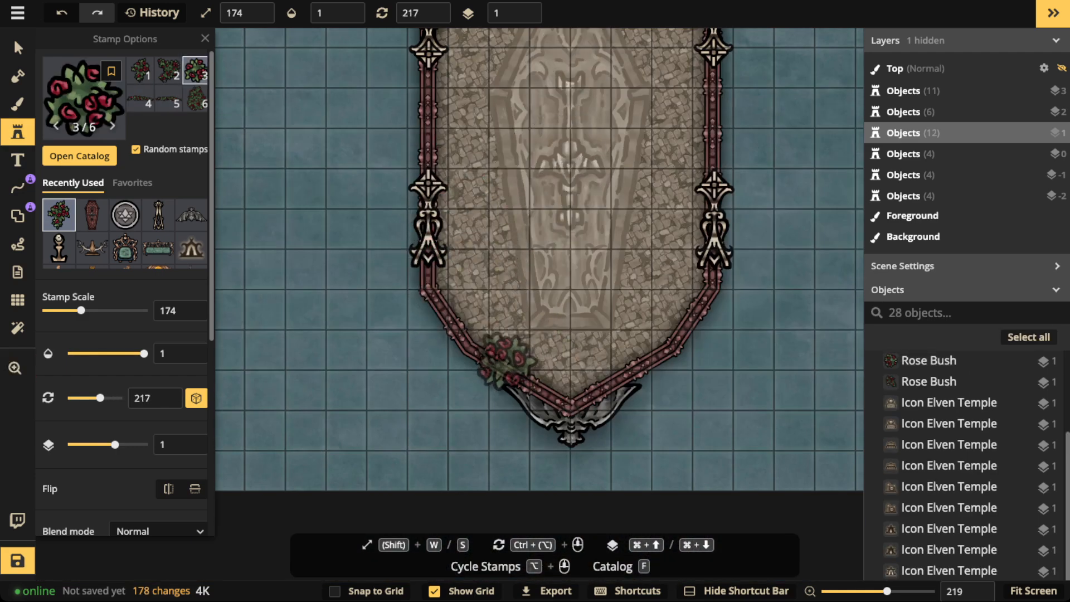
{"action": "scroll", "coordinate": [535, 374], "scroll_direction": "down", "scroll_amount": 5}
{"action": "left_click", "coordinate": [572, 399]}
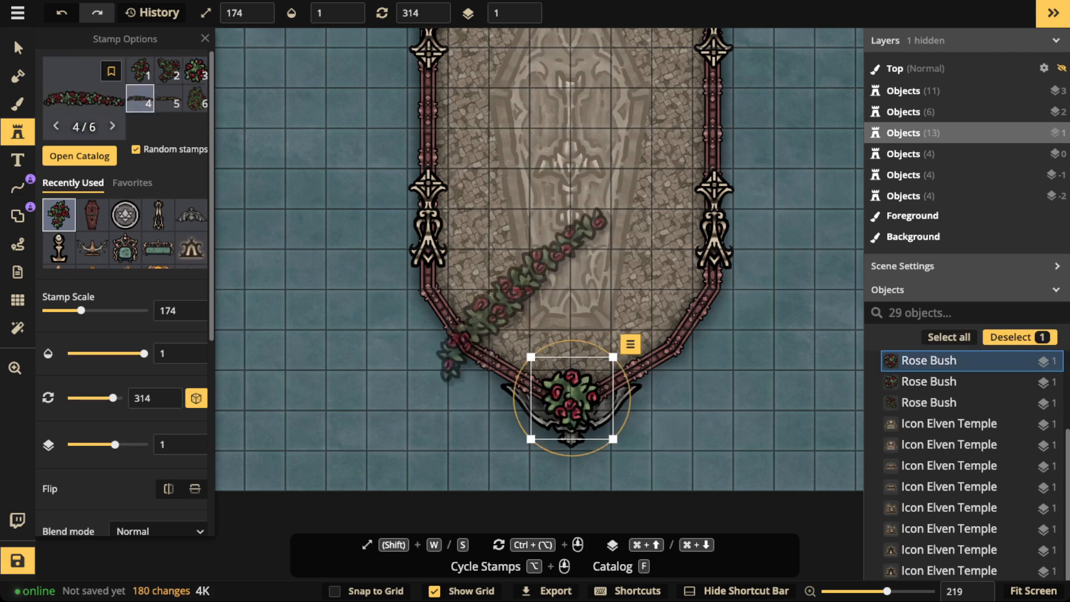
Rotate the long Rose Bush vine upright, place it along the frame's right side and nudge it closer to the border.
{"action": "scroll", "coordinate": [520, 286], "scroll_direction": "down", "scroll_amount": 3}
{"action": "left_click_drag", "start_coordinate": [527, 249], "coordinate": [460, 441]}
{"action": "left_click_drag", "start_coordinate": [359, 351], "coordinate": [427, 273]}
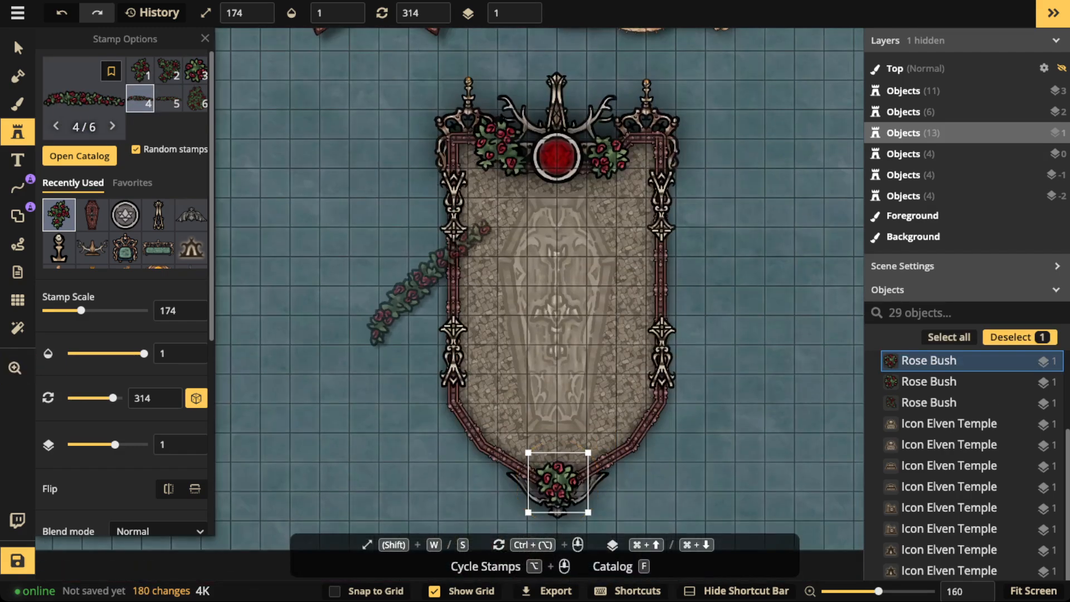
{"action": "scroll", "coordinate": [420, 263], "scroll_direction": "down", "scroll_amount": 4}
{"action": "scroll", "coordinate": [675, 265], "scroll_direction": "down", "scroll_amount": 11}
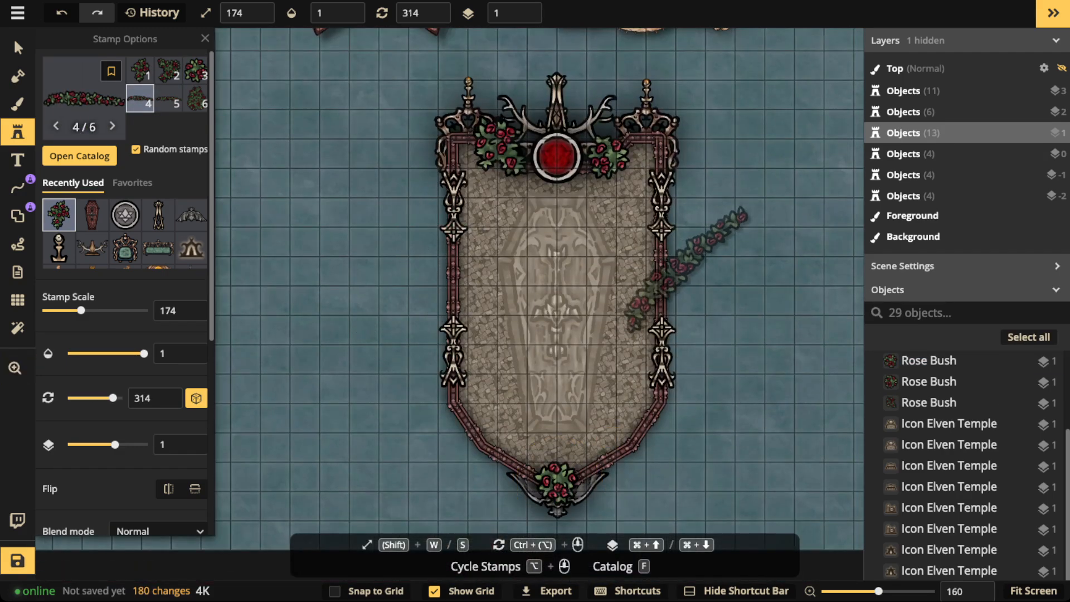
{"action": "left_click", "coordinate": [675, 264]}
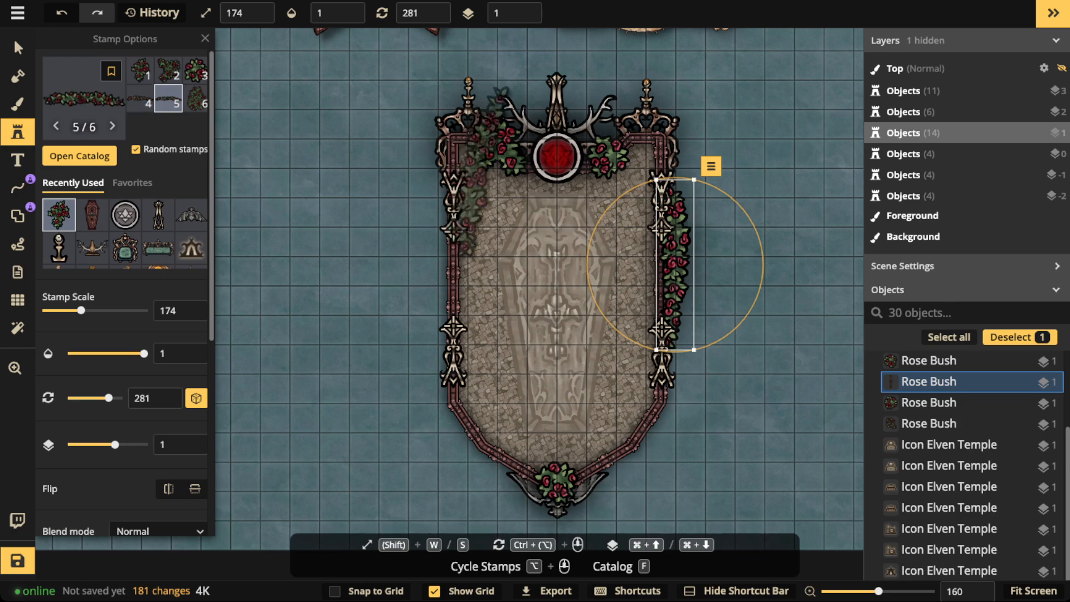
{"action": "left_click_drag", "start_coordinate": [676, 264], "coordinate": [673, 264]}
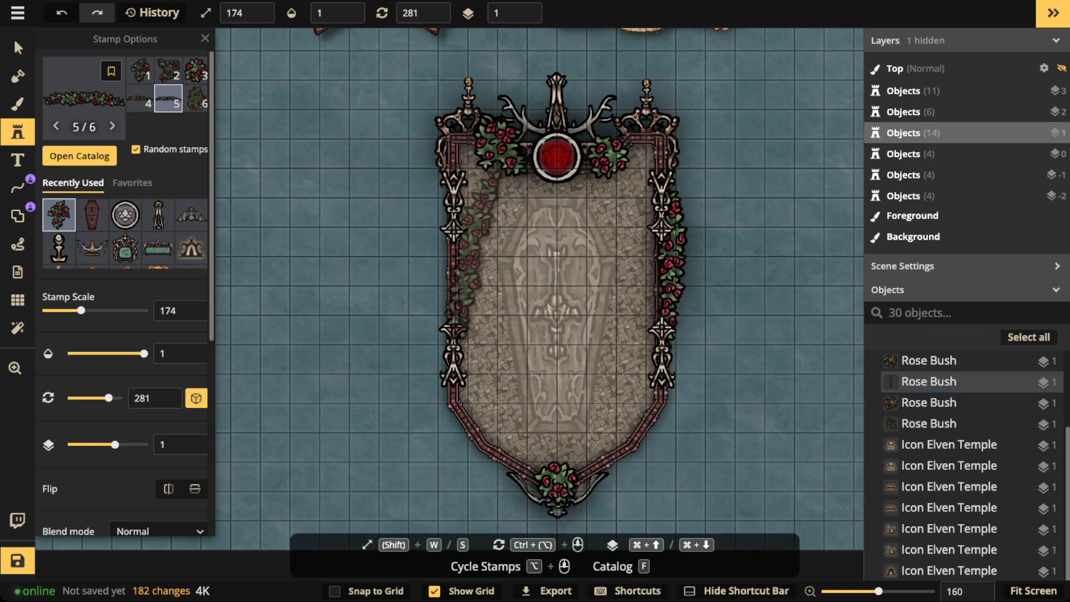
Place another long, upright Rose Bush vine along the frame's left side between the lanterns, at scale 174 on layer 1.
{"action": "scroll", "coordinate": [453, 274], "scroll_direction": "down", "scroll_amount": 1}
{"action": "left_click", "coordinate": [452, 273]}
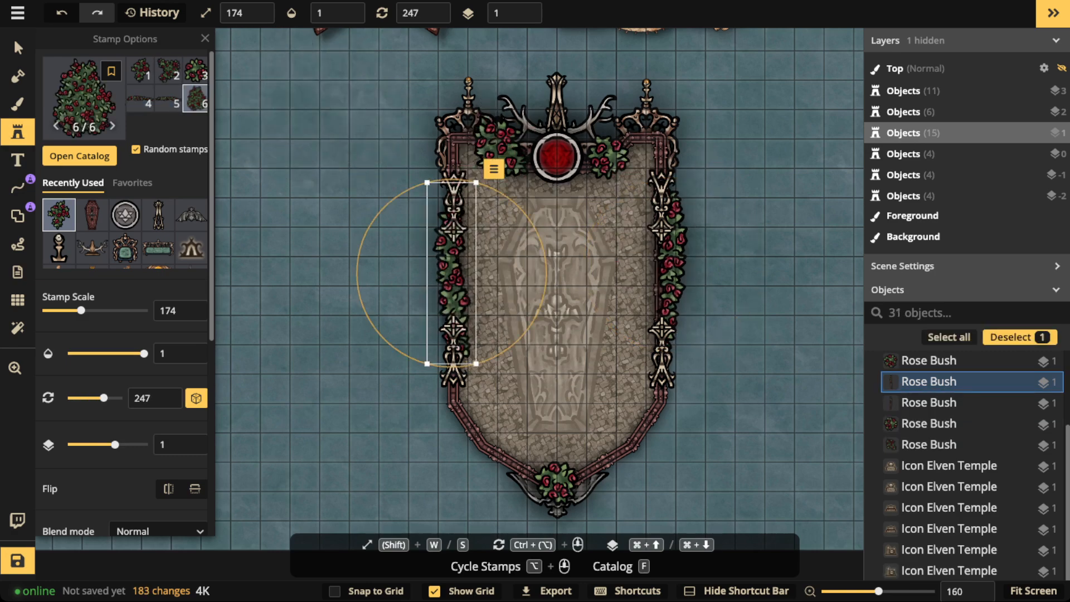
{"action": "key", "text": "Escape"}
{"action": "scroll", "coordinate": [512, 346], "scroll_direction": "up", "scroll_amount": 2}
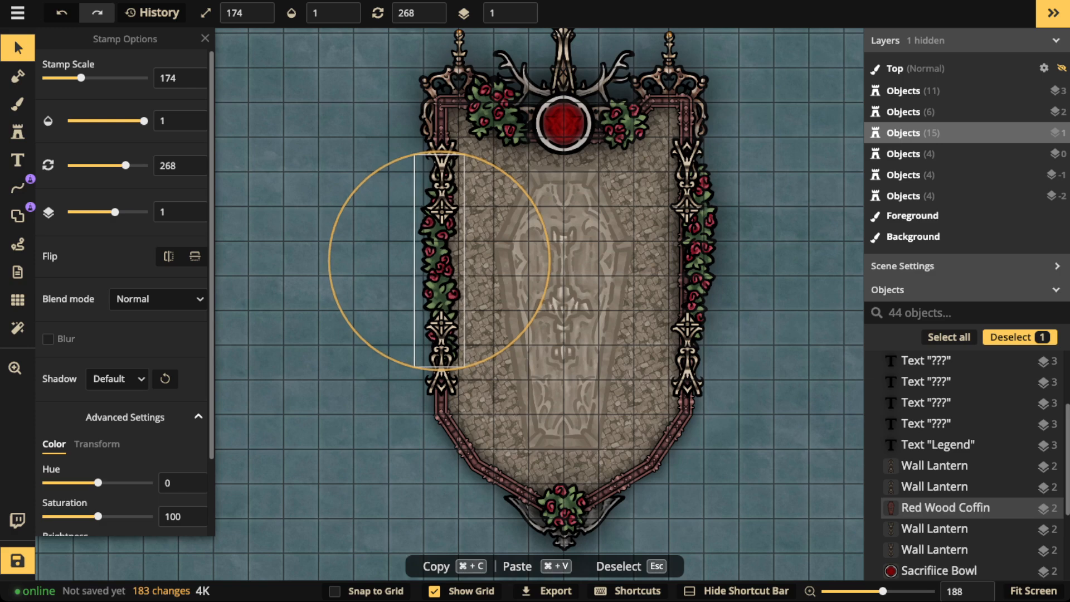
Nudge the long rose vine on the frame's left side slightly outward.
{"action": "key", "text": "Escape"}
{"action": "scroll", "coordinate": [429, 256], "scroll_direction": "down", "scroll_amount": 1}
{"action": "left_click", "coordinate": [444, 256]}
{"action": "left_click_drag", "start_coordinate": [444, 256], "coordinate": [442, 255]}
{"action": "key", "text": "Escape"}
Select all parts of the gothic frame, shift them slightly down and left, and hide the map grid.
{"action": "scroll", "coordinate": [438, 170], "scroll_direction": "down", "scroll_amount": 2}
{"action": "scroll", "coordinate": [438, 171], "scroll_direction": "down", "scroll_amount": 3}
{"action": "left_click_drag", "start_coordinate": [365, 136], "coordinate": [622, 436]}
{"action": "left_click_drag", "start_coordinate": [522, 323], "coordinate": [500, 333]}
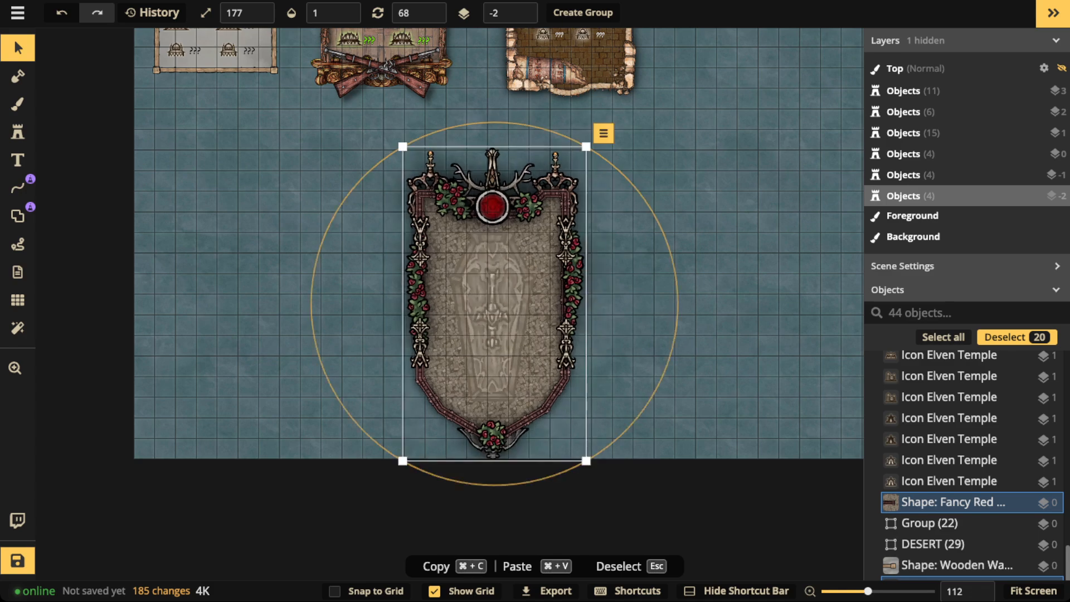
{"action": "left_click", "coordinate": [17, 300]}
{"action": "key", "text": "g"}
{"action": "scroll", "coordinate": [460, 239], "scroll_direction": "down", "scroll_amount": 2}
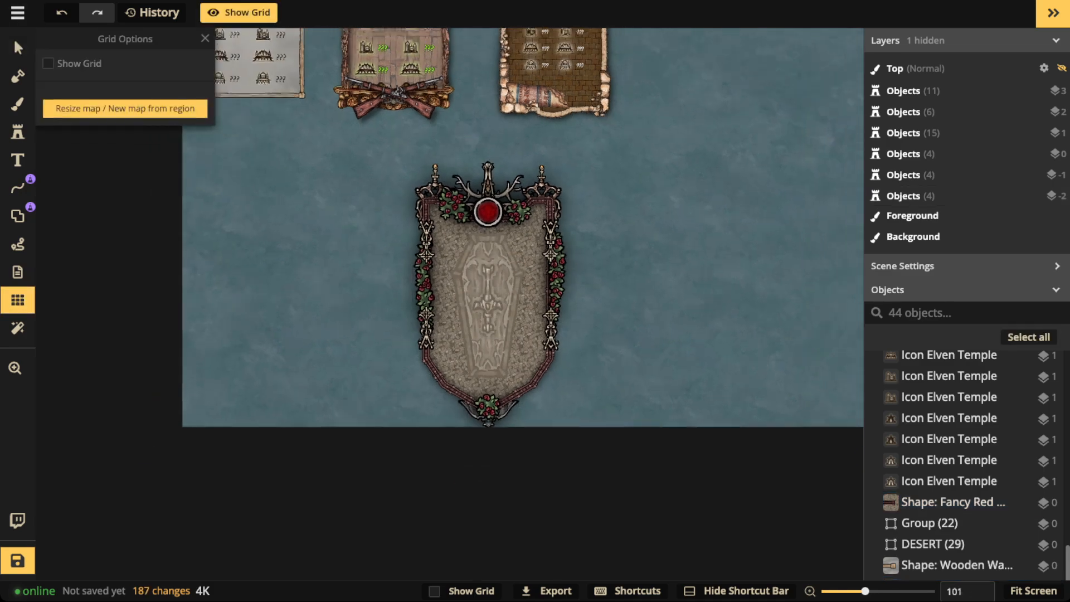
{"action": "left_click", "coordinate": [18, 48]}
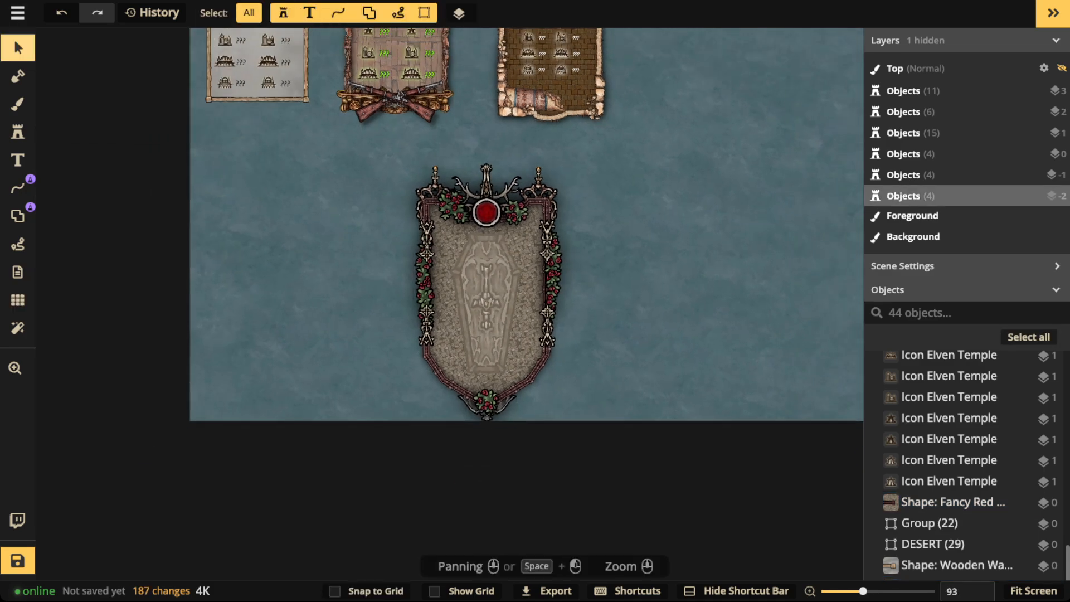
Group all 20 objects of the gothic frame under the name GOTHIC and position the group below the third legend.
{"action": "left_click_drag", "start_coordinate": [382, 173], "coordinate": [617, 424]}
{"action": "left_click_drag", "start_coordinate": [497, 312], "coordinate": [671, 289]}
{"action": "left_click", "coordinate": [583, 13]}
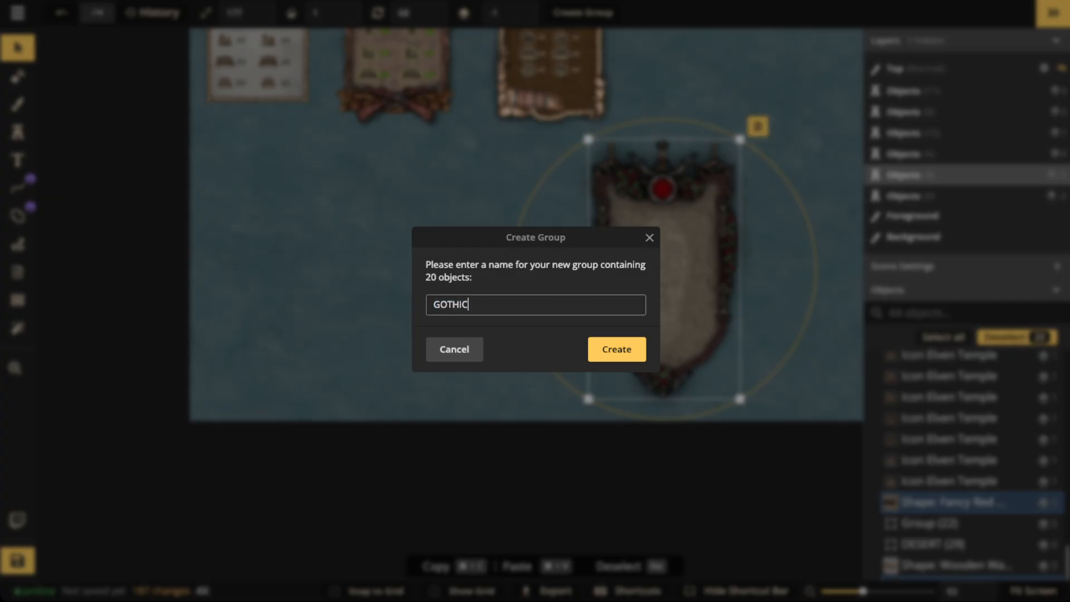
{"action": "key", "text": "Return"}
{"action": "left_click_drag", "start_coordinate": [663, 280], "coordinate": [571, 302]}
Inside the GOTHIC group, place a Blood stamp from Watercolor Battlemaps over the upper part of the coffin at scale 174.
{"action": "double_click", "coordinate": [571, 301]}
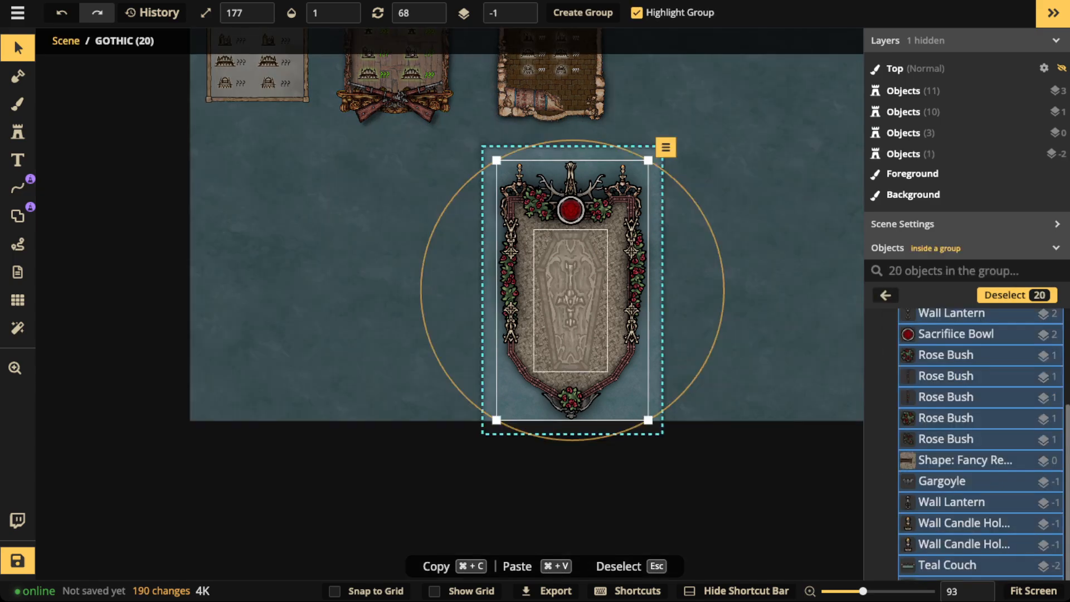
{"action": "left_click", "coordinate": [18, 133]}
{"action": "left_click", "coordinate": [84, 98]}
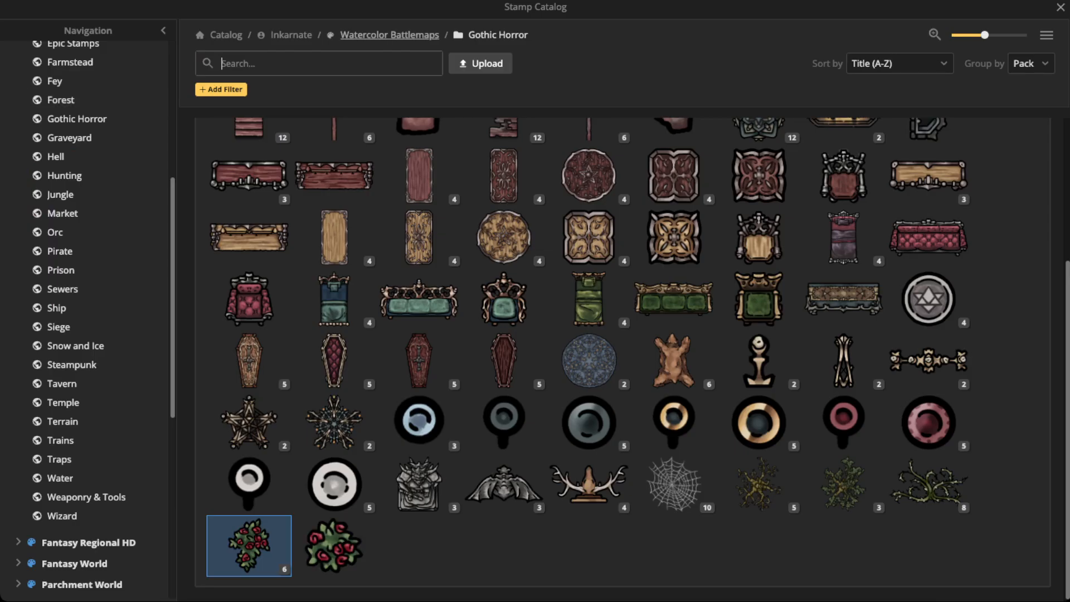
{"action": "left_click", "coordinate": [390, 36]}
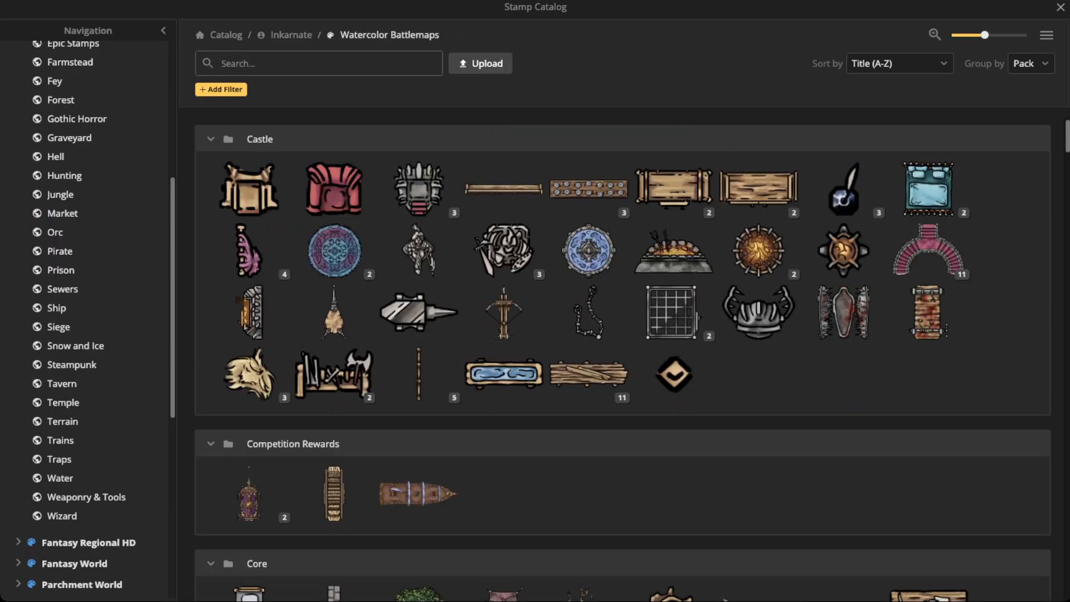
{"action": "type", "text": "BLOOD"}
{"action": "left_click", "coordinate": [249, 189]}
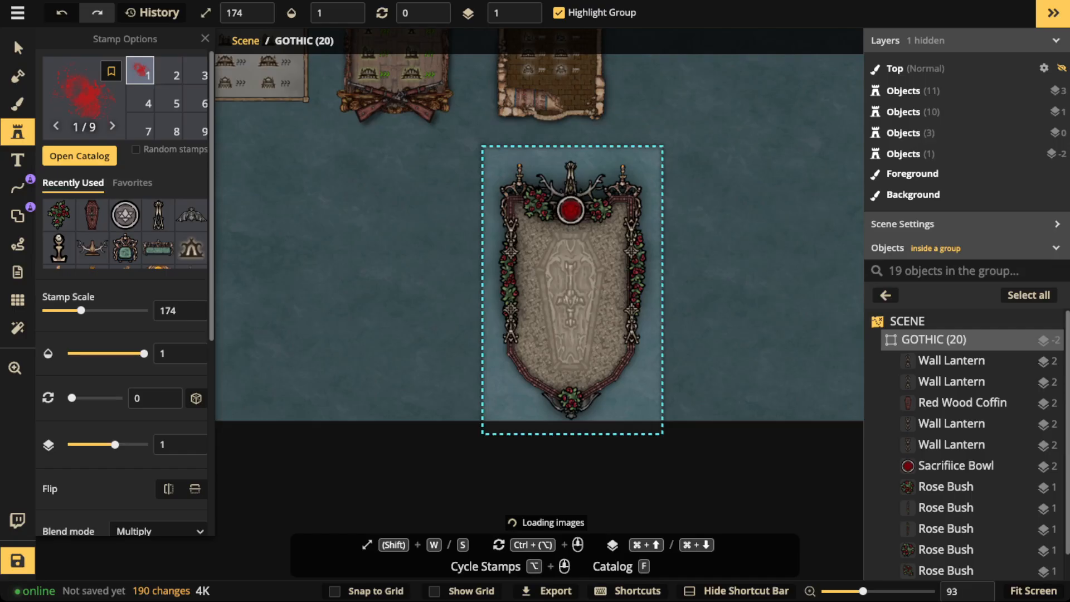
{"action": "scroll", "coordinate": [555, 265], "scroll_direction": "up", "scroll_amount": 3}
{"action": "left_click", "coordinate": [558, 262]}
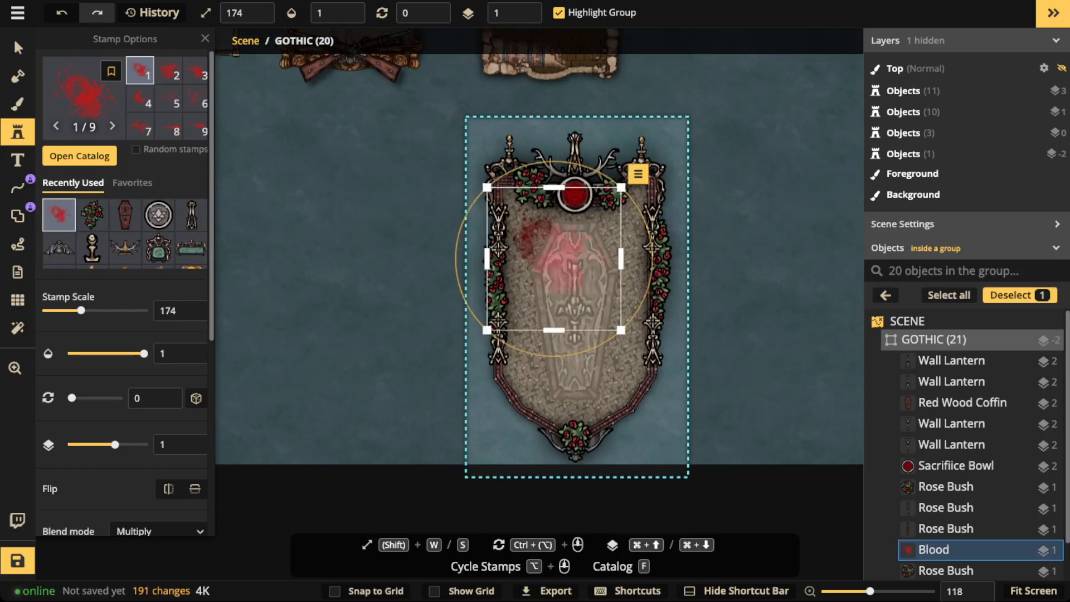
Raise the Blood stamp to layer 3 and reduce its opacity to 0.52.
{"action": "left_click", "coordinate": [18, 48]}
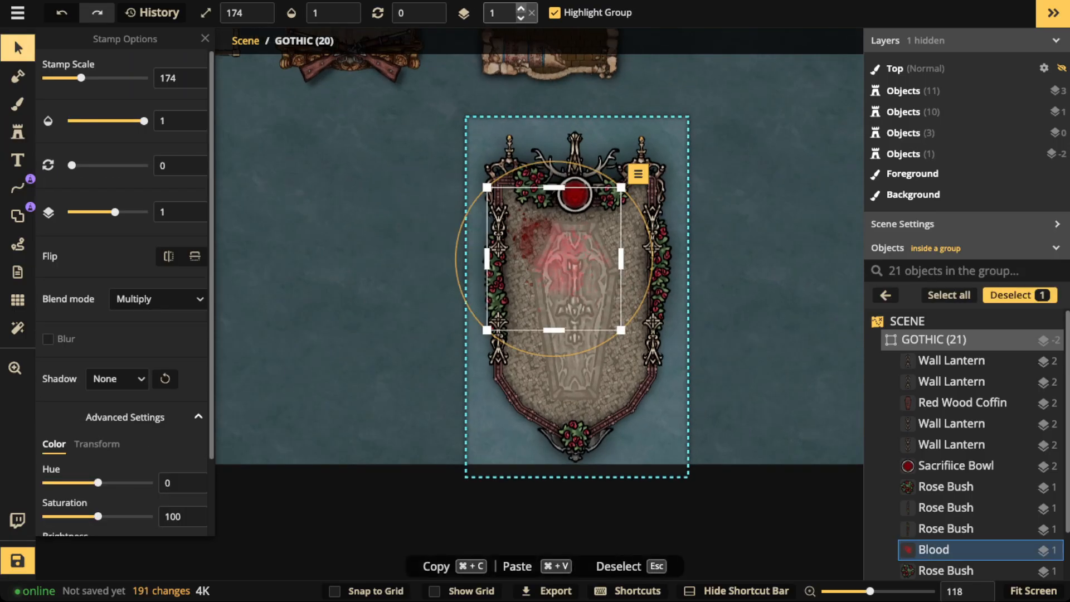
{"action": "left_click", "coordinate": [521, 9]}
{"action": "left_click", "coordinate": [521, 8]}
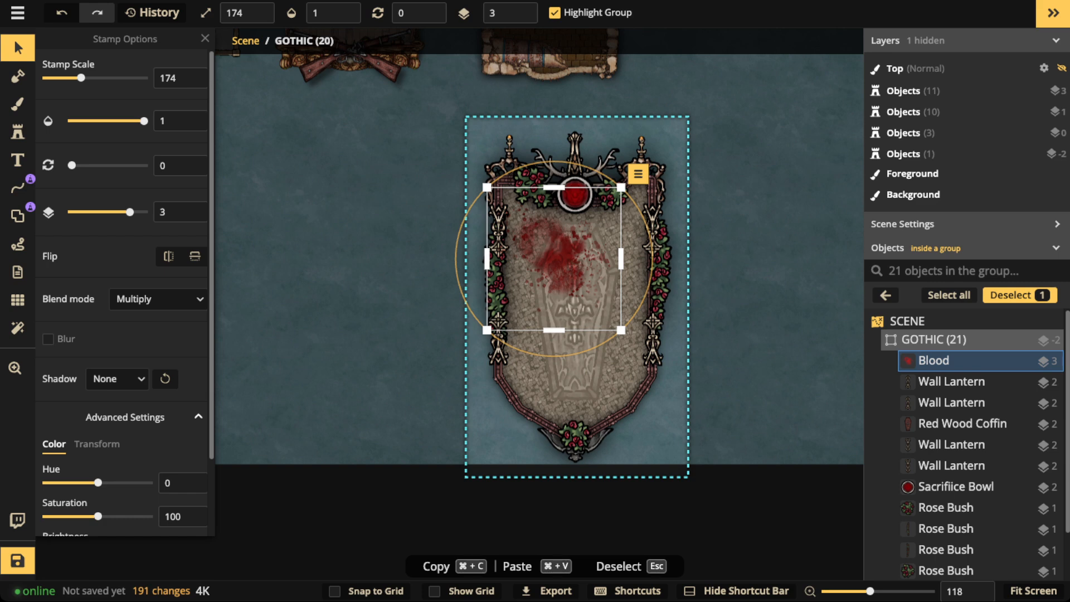
{"action": "left_click_drag", "start_coordinate": [144, 121], "coordinate": [116, 121]}
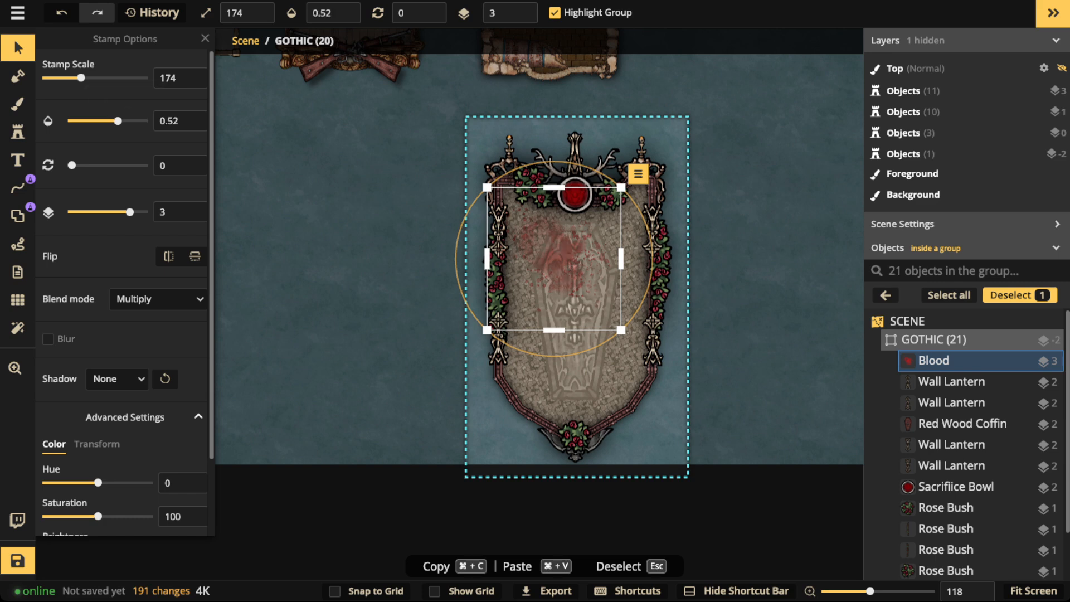
Add a second Blood splatter near the frame's inner left edge, rotated to 255 at opacity 0.52 on layer 3.
{"action": "left_click", "coordinate": [18, 132]}
{"action": "scroll", "coordinate": [525, 373], "scroll_direction": "up", "scroll_amount": 1}
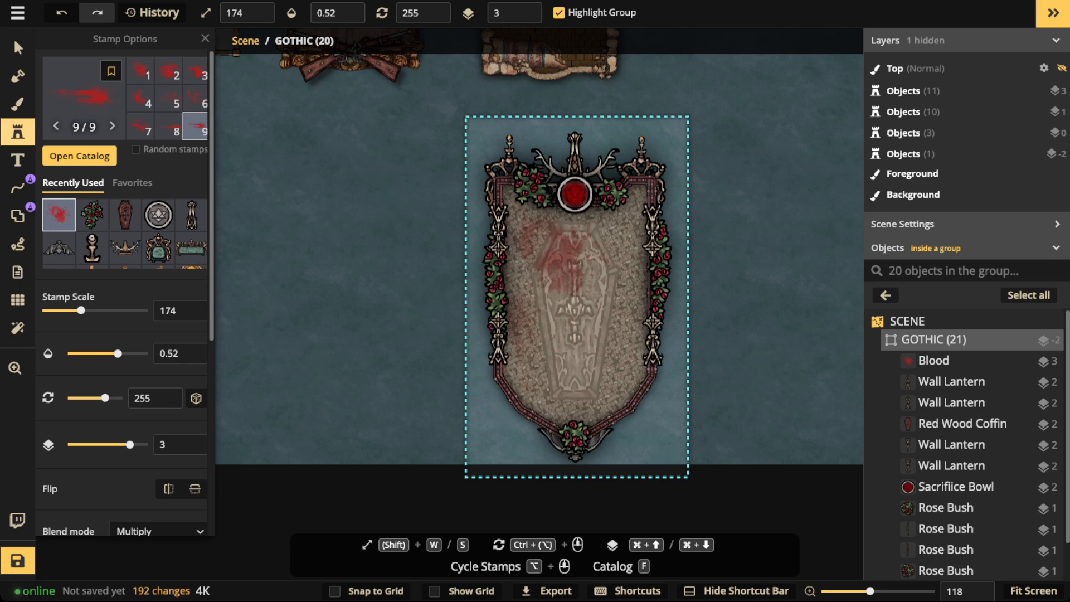
{"action": "left_click", "coordinate": [527, 320]}
{"action": "scroll", "coordinate": [569, 273], "scroll_direction": "up", "scroll_amount": 2}
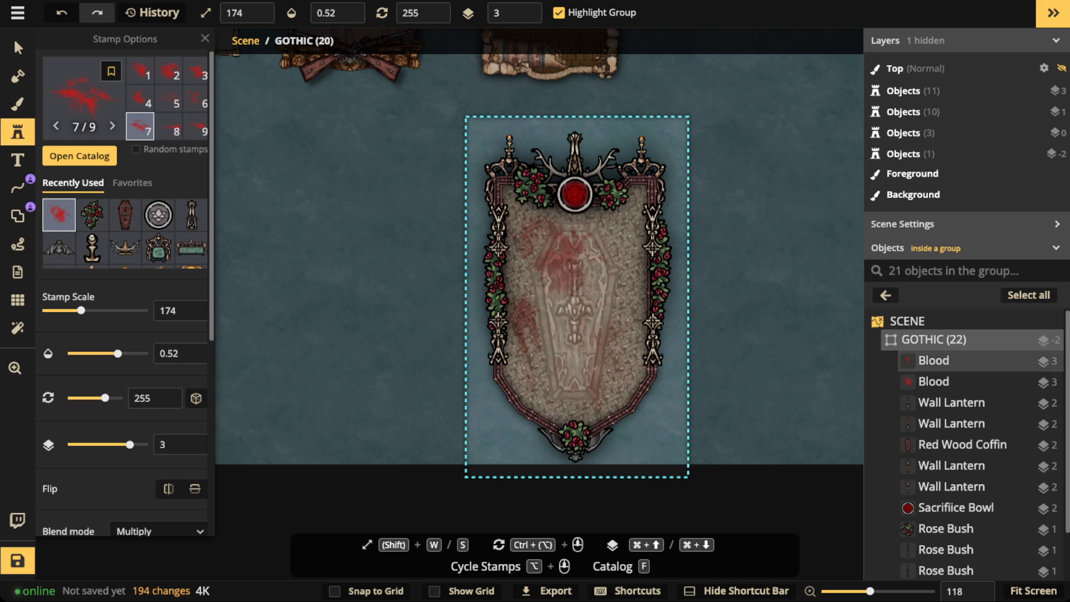
Place Blood variant 7 over the coffin's lower right area, rotate it to 90, and leave the group.
{"action": "left_click", "coordinate": [653, 384]}
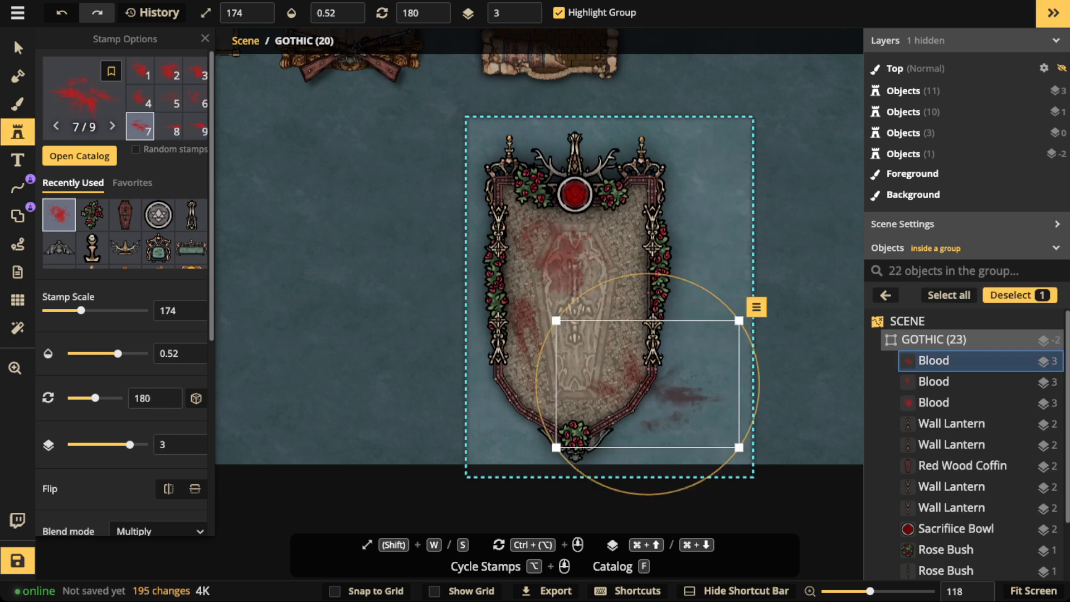
{"action": "mouse_move", "coordinate": [606, 349]}
{"action": "left_mouse_down"}
{"action": "mouse_move", "coordinate": [700, 384]}
{"action": "mouse_move", "coordinate": [596, 335]}
{"action": "mouse_move", "coordinate": [593, 350]}
{"action": "left_mouse_up"}
{"action": "scroll", "coordinate": [596, 336], "scroll_direction": "down", "scroll_amount": 5}
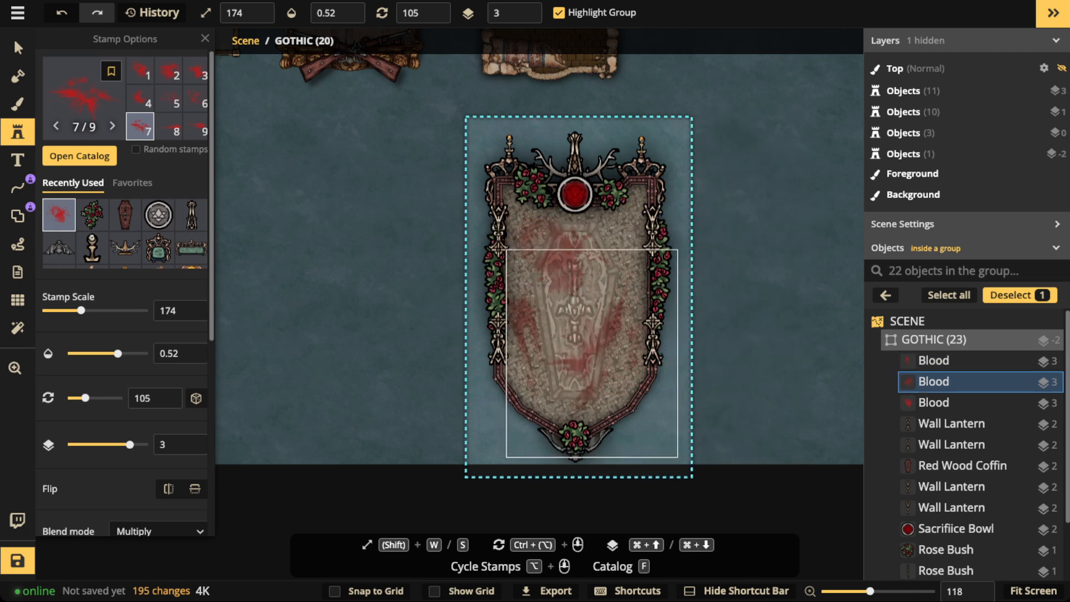
{"action": "scroll", "coordinate": [596, 351], "scroll_direction": "down", "scroll_amount": 1}
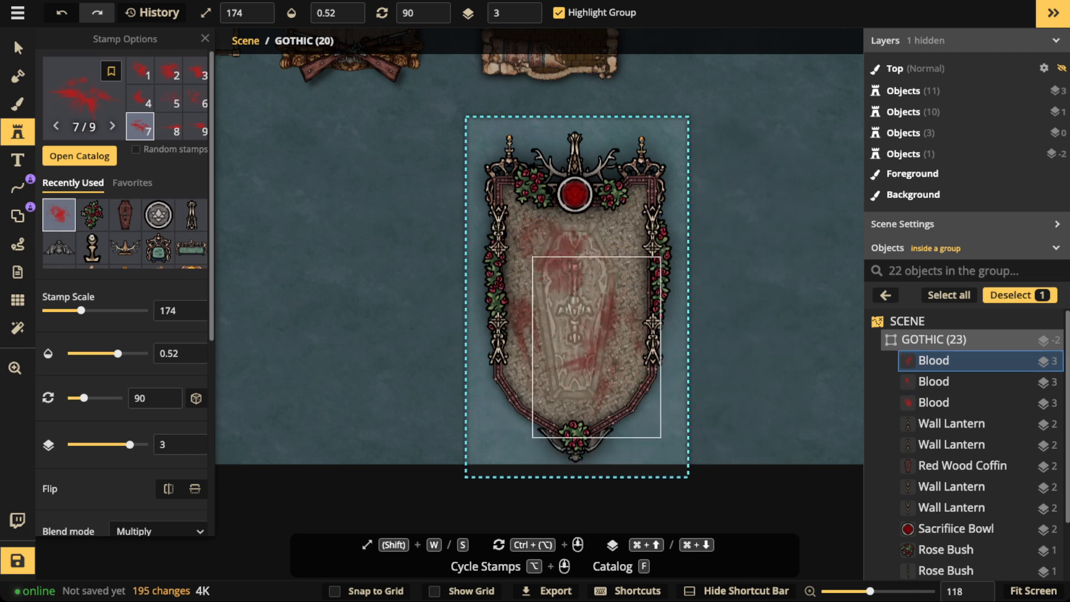
{"action": "key", "text": "Escape"}
{"action": "key", "text": "Escape"}
{"action": "key", "text": "Escape"}
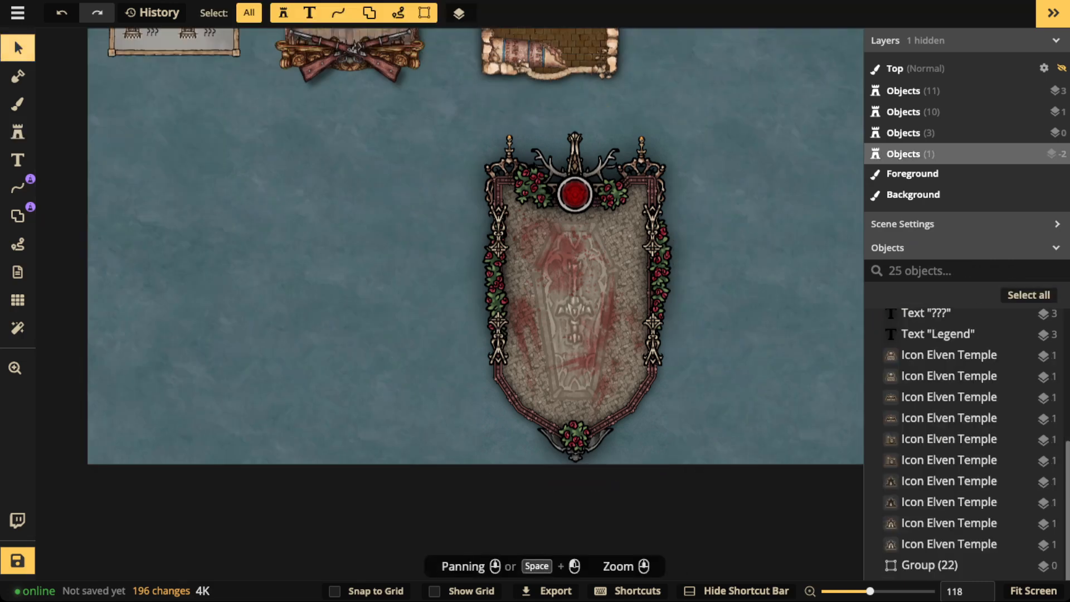
Copy the first legend's title, icons and ??? labels and paste them onto the gothic frame.
{"action": "left_click_drag", "start_coordinate": [279, 100], "coordinate": [423, 325]}
{"action": "left_click_drag", "start_coordinate": [274, 129], "coordinate": [398, 266]}
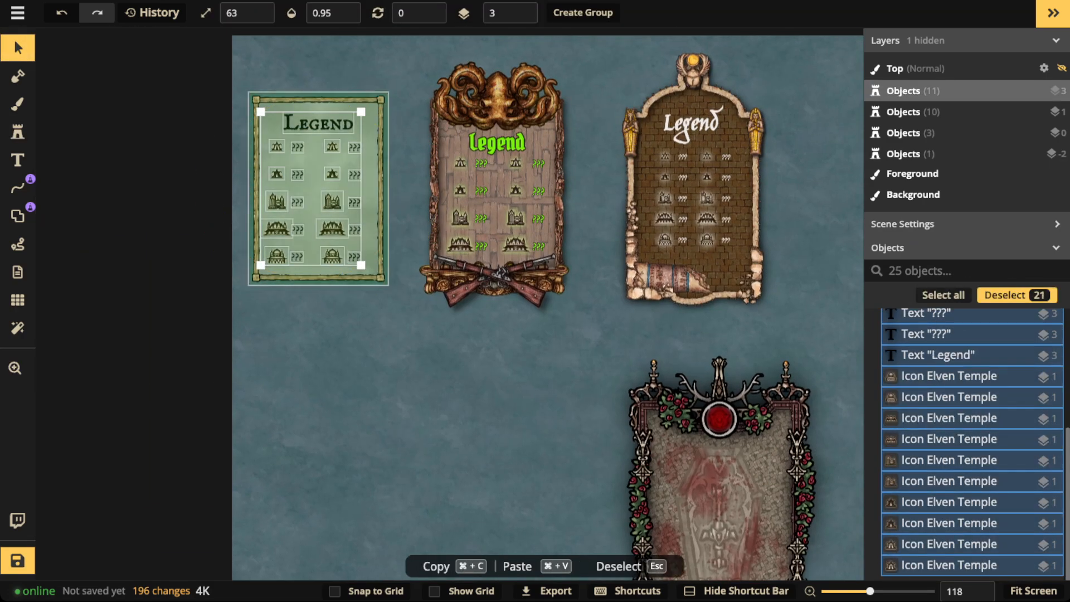
{"action": "left_click_drag", "start_coordinate": [564, 517], "coordinate": [425, 241]}
{"action": "key", "text": "super+v"}
{"action": "scroll", "coordinate": [410, 238], "scroll_direction": "up", "scroll_amount": 1}
{"action": "scroll", "coordinate": [427, 246], "scroll_direction": "up", "scroll_amount": 5}
Limit selection to text objects and select the Legend title and all ten ??? labels on the gothic frame.
{"action": "left_click", "coordinate": [449, 189]}
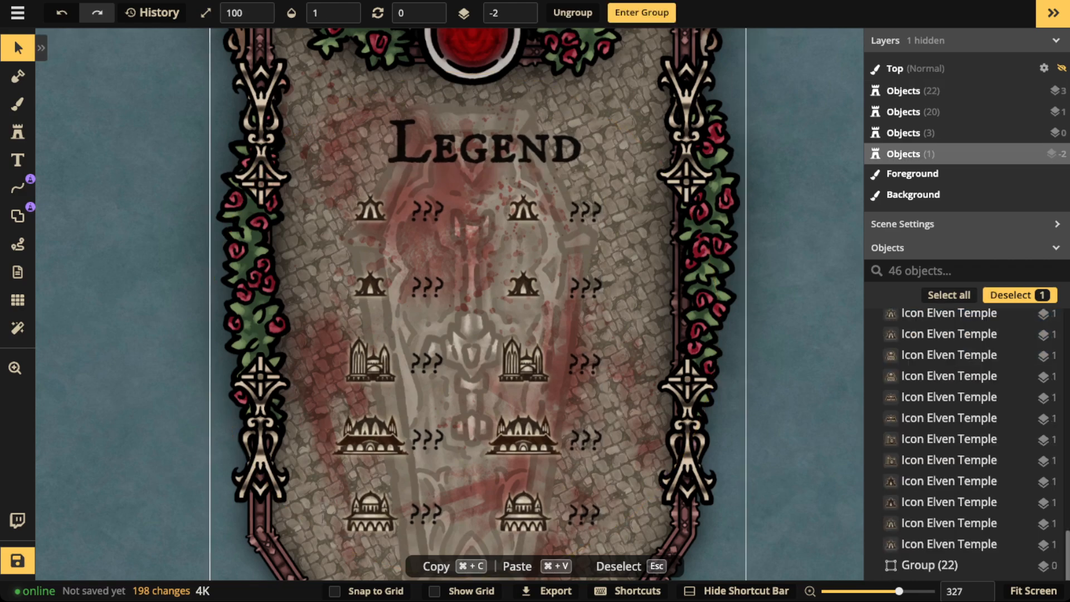
{"action": "left_click", "coordinate": [470, 149]}
{"action": "key", "text": "Escape"}
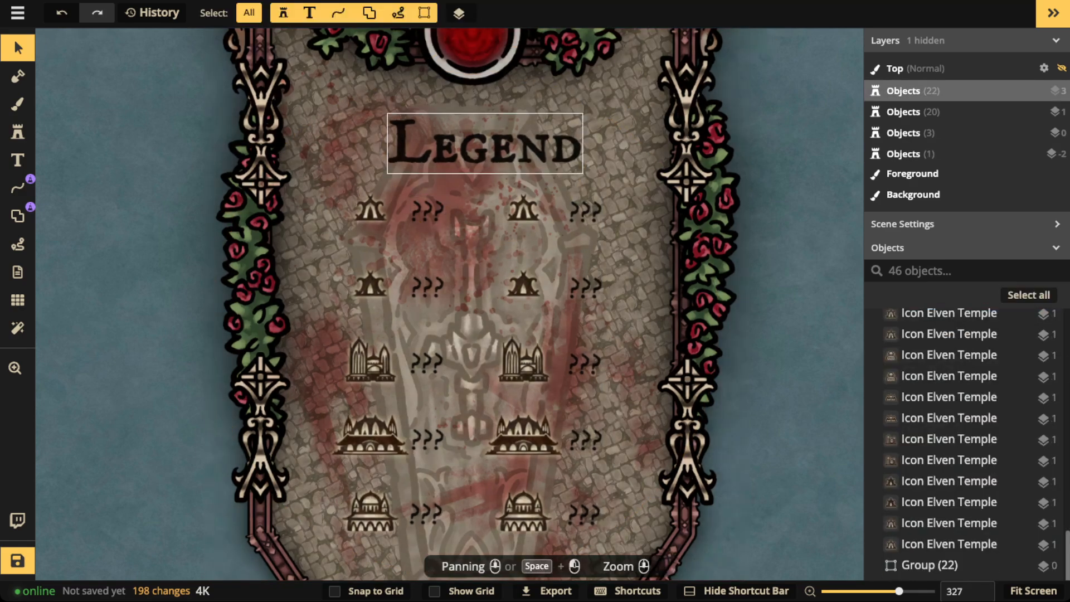
{"action": "left_click", "coordinate": [470, 148]}
{"action": "left_click", "coordinate": [18, 48]}
{"action": "left_click", "coordinate": [249, 13]}
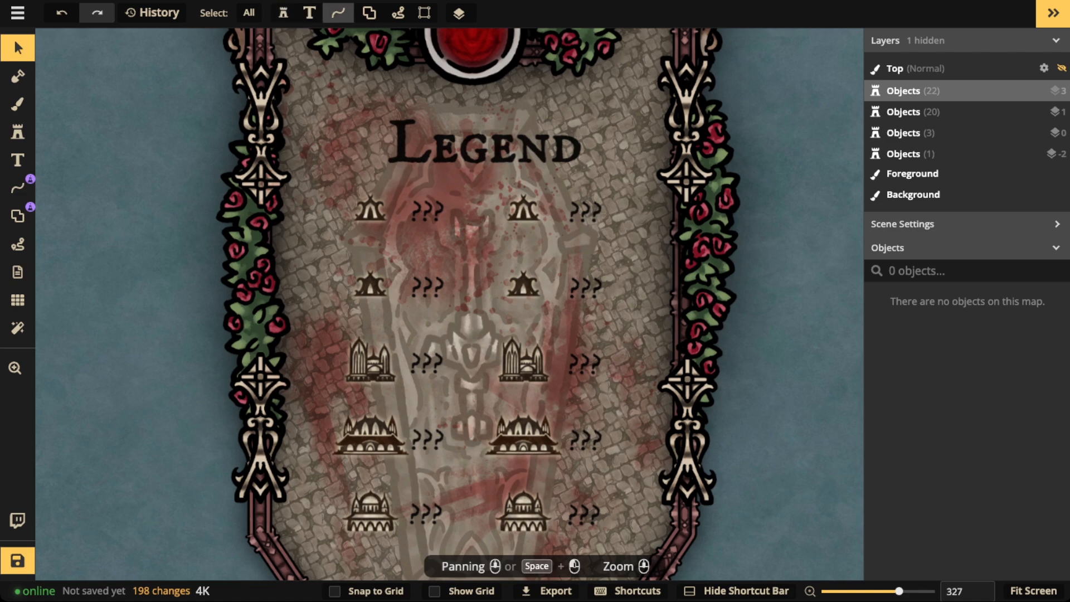
{"action": "left_click_drag", "start_coordinate": [320, 114], "coordinate": [624, 538]}
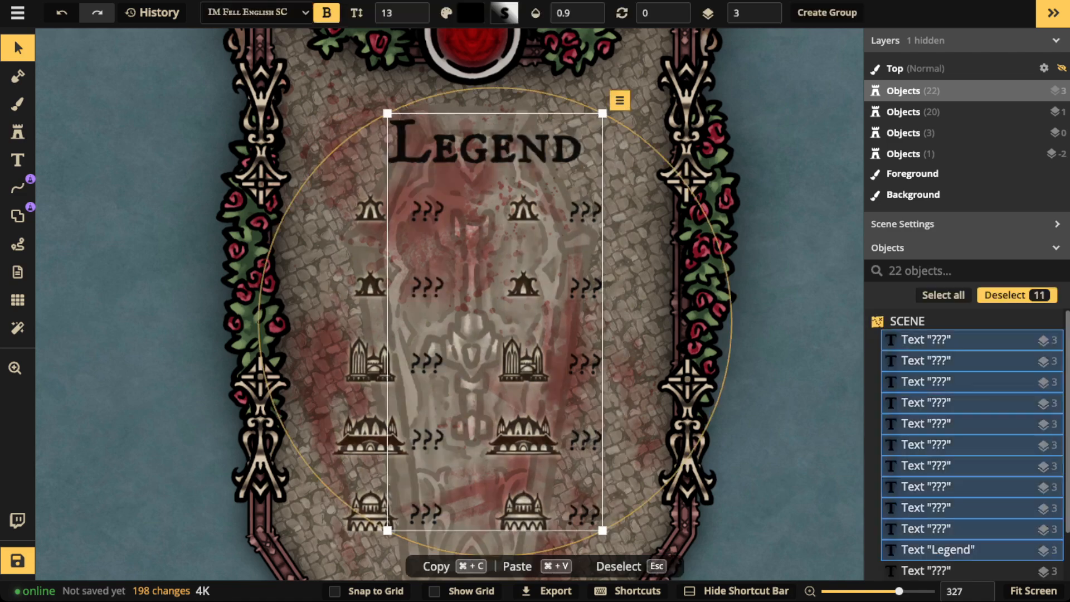
Give the selected gothic legend text a bright red fill, fc0000, and turn on its outline.
{"action": "left_click", "coordinate": [40, 48]}
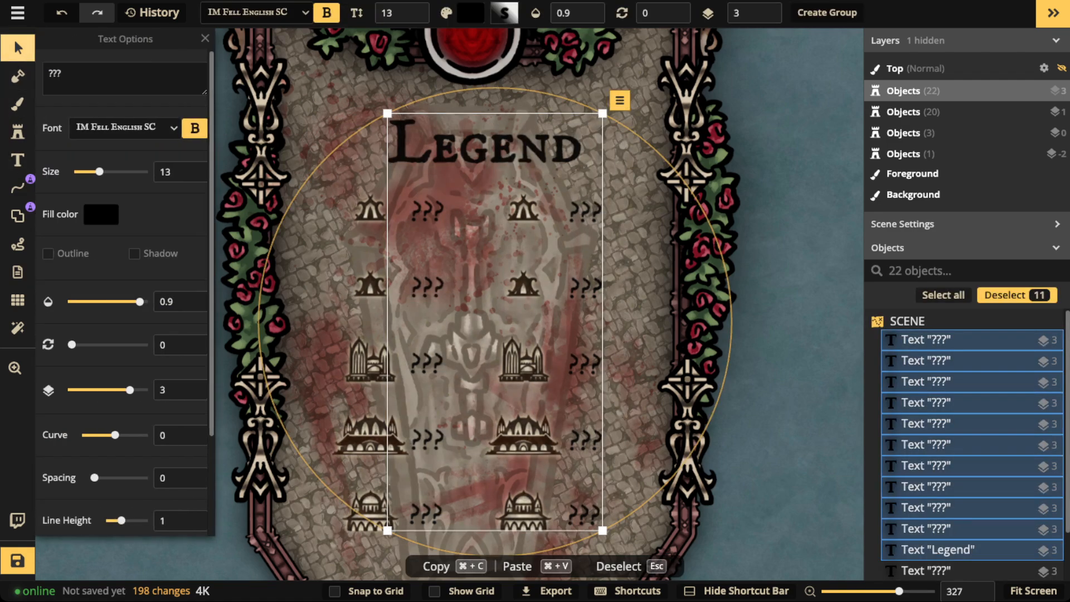
{"action": "left_click", "coordinate": [101, 214]}
{"action": "left_click", "coordinate": [386, 107]}
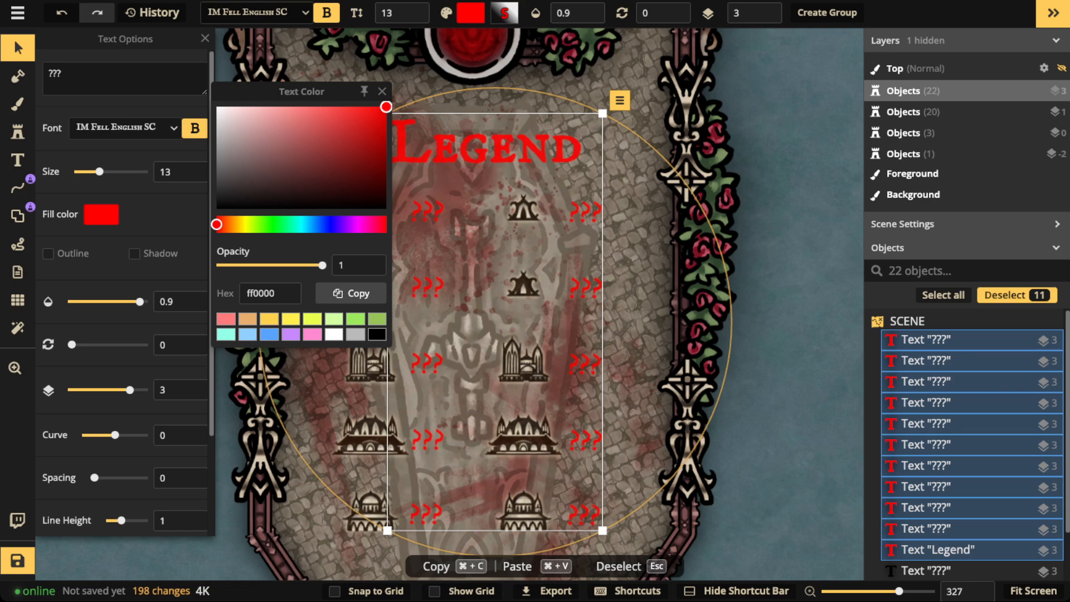
{"action": "left_click_drag", "start_coordinate": [385, 107], "coordinate": [381, 132]}
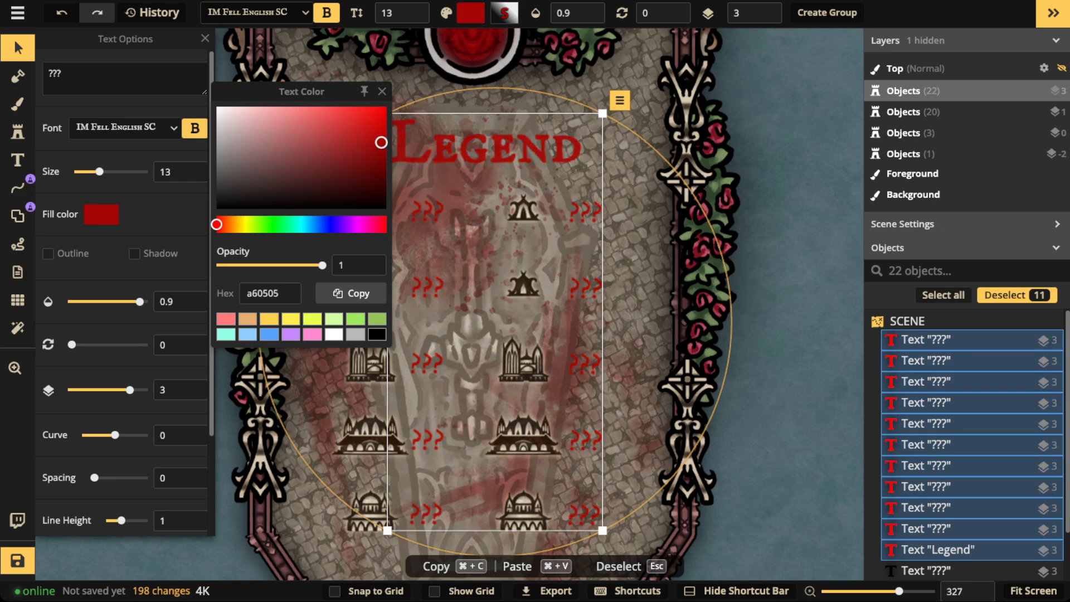
{"action": "left_click", "coordinate": [48, 253]}
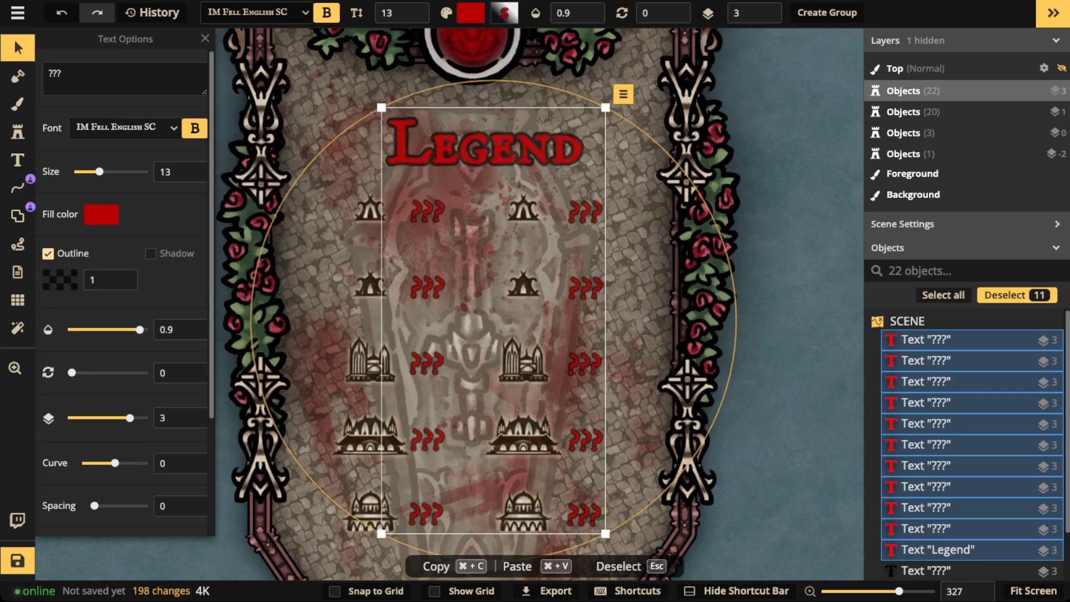
{"action": "left_click", "coordinate": [100, 214]}
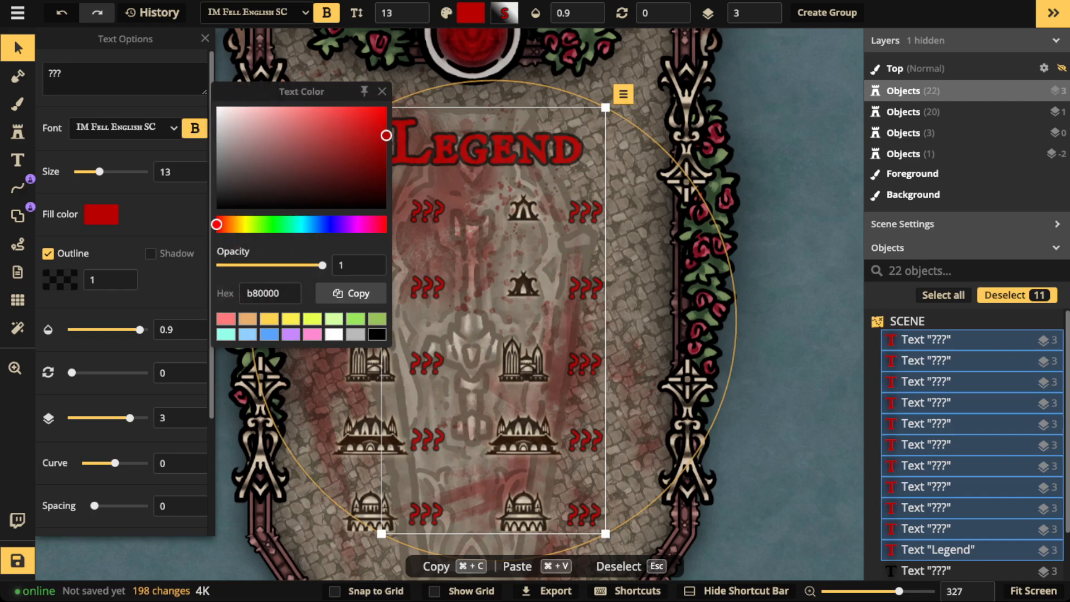
{"action": "left_click_drag", "start_coordinate": [386, 136], "coordinate": [386, 108]}
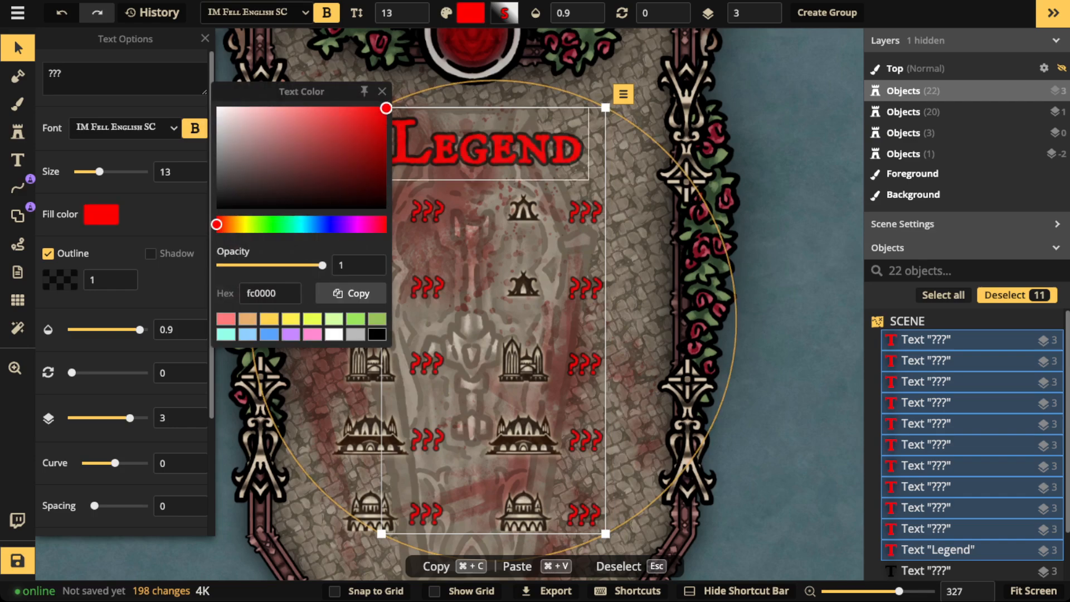
Make the text outline fully opaque black with a width of 0.9 and deselect the text.
{"action": "left_click", "coordinate": [59, 279]}
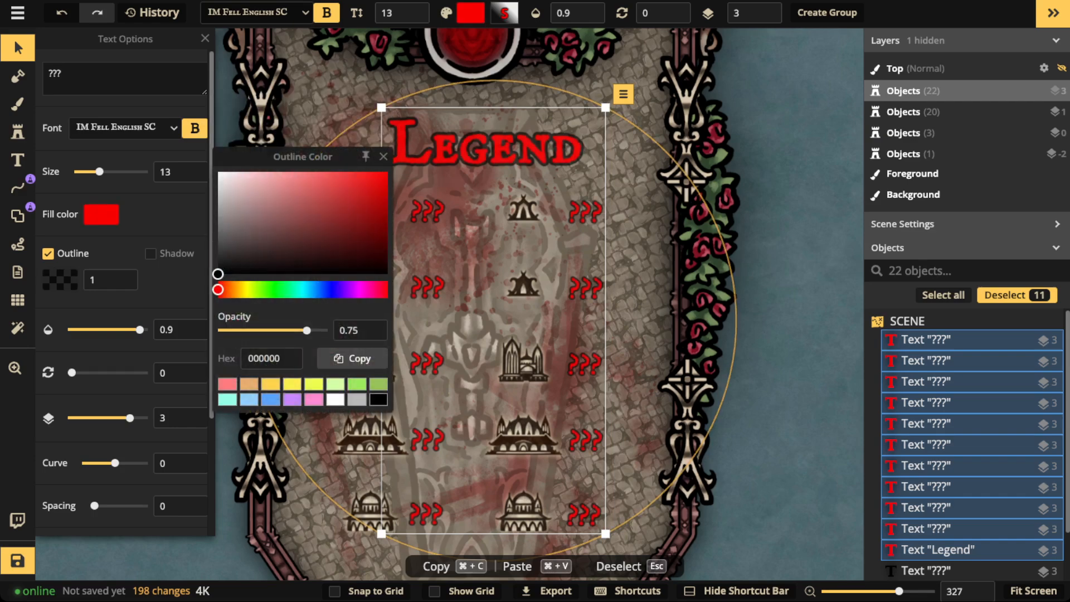
{"action": "left_click_drag", "start_coordinate": [307, 331], "coordinate": [328, 330]}
{"action": "left_click", "coordinate": [106, 280]}
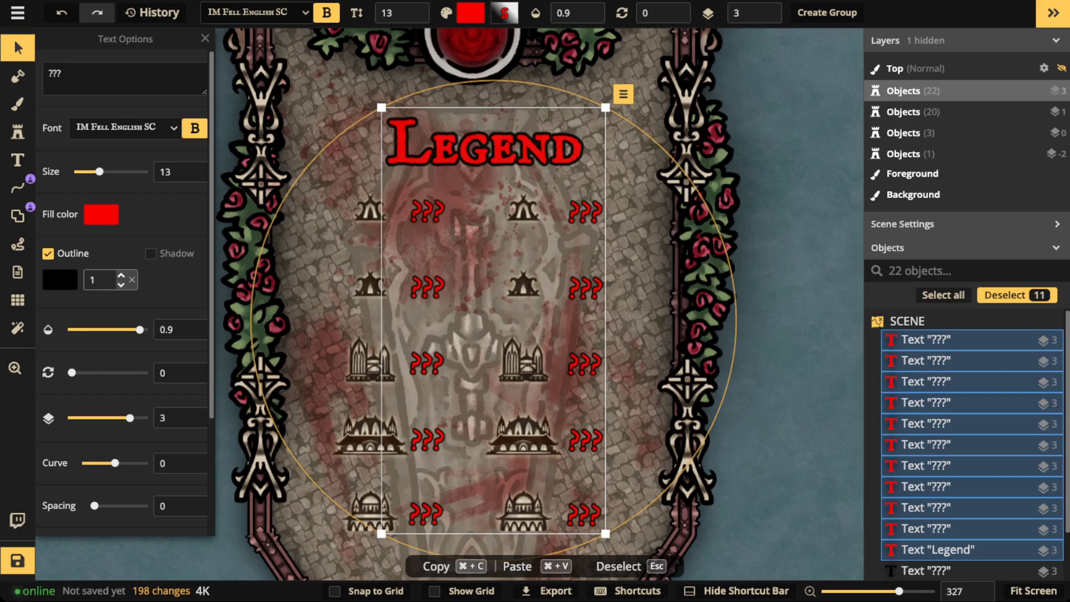
{"action": "key", "text": "BackSpace"}
{"action": "type", "text": "0.9"}
{"action": "scroll", "coordinate": [539, 273], "scroll_direction": "down", "scroll_amount": 5}
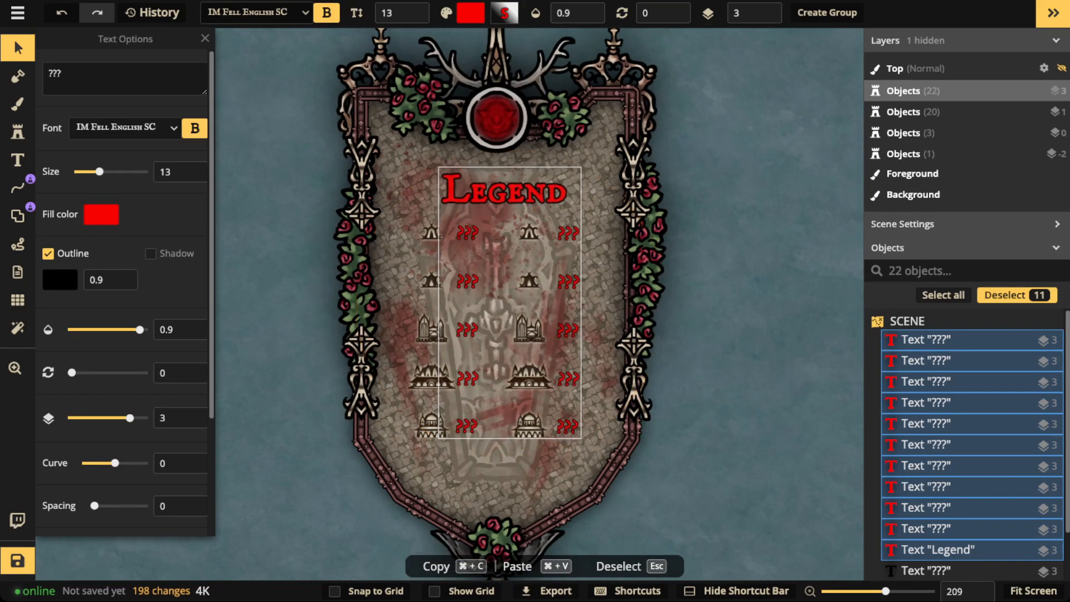
{"action": "key", "text": "Escape"}
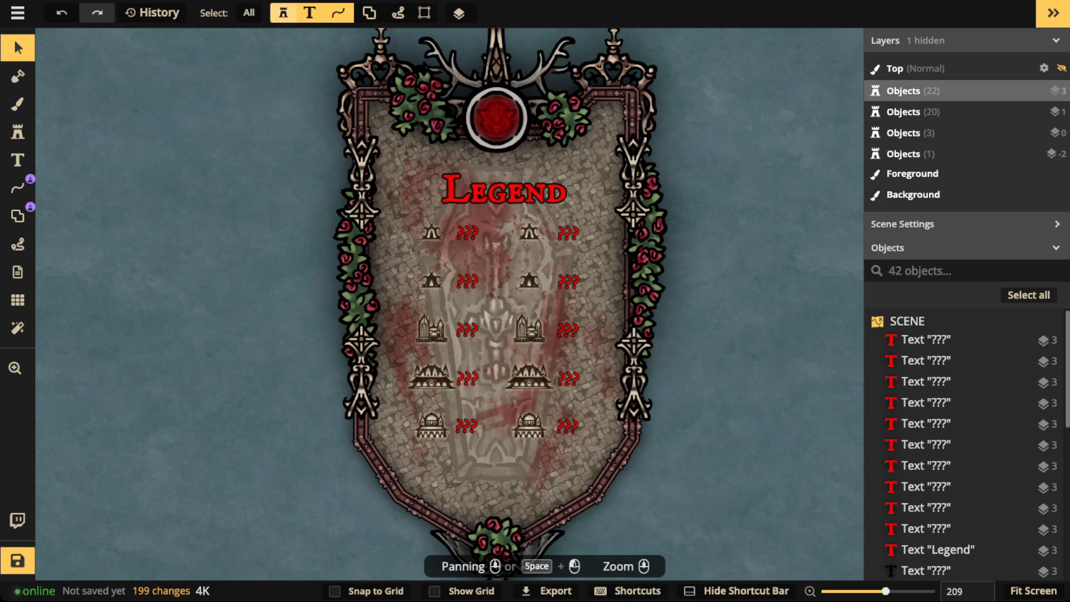
Limit selection to stamp objects and select the ten temple icons on the gothic frame.
{"action": "left_click", "coordinate": [248, 13]}
{"action": "left_click", "coordinate": [283, 12]}
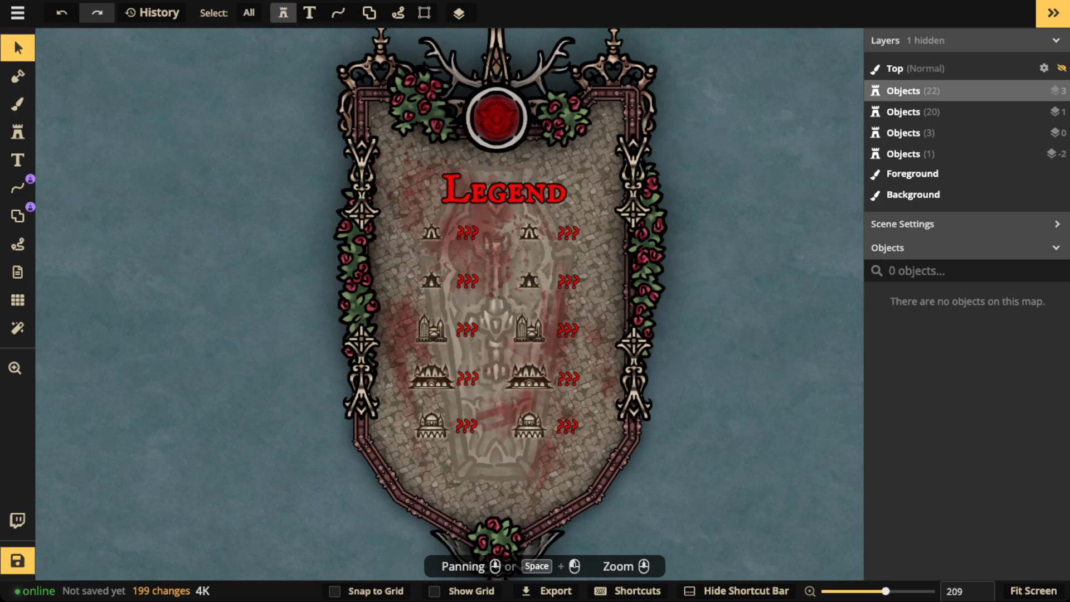
{"action": "left_click", "coordinate": [906, 111]}
{"action": "left_click_drag", "start_coordinate": [340, 182], "coordinate": [643, 478]}
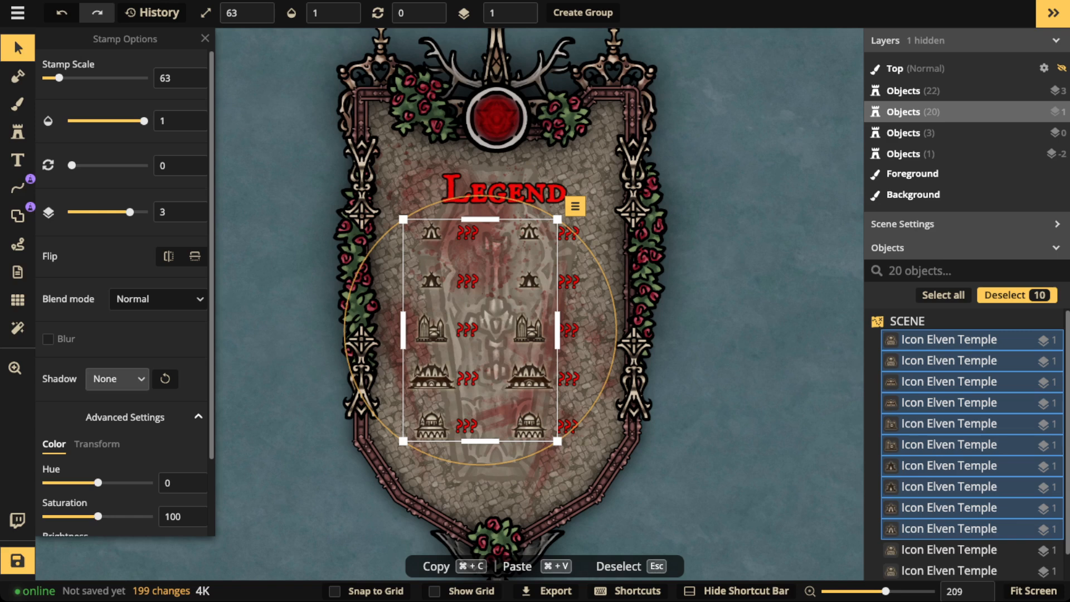
Give the selected gothic legend icons a custom shadow in pure red, ff0000.
{"action": "left_click", "coordinate": [117, 378]}
{"action": "left_click", "coordinate": [162, 486]}
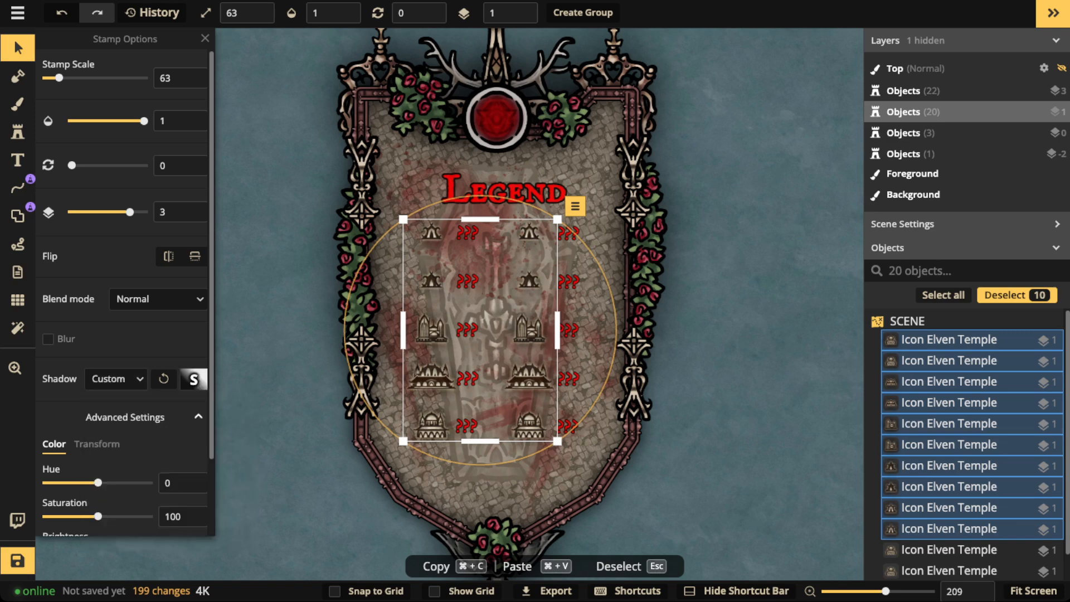
{"action": "left_click", "coordinate": [193, 380]}
{"action": "left_click_drag", "start_coordinate": [365, 388], "coordinate": [431, 328]}
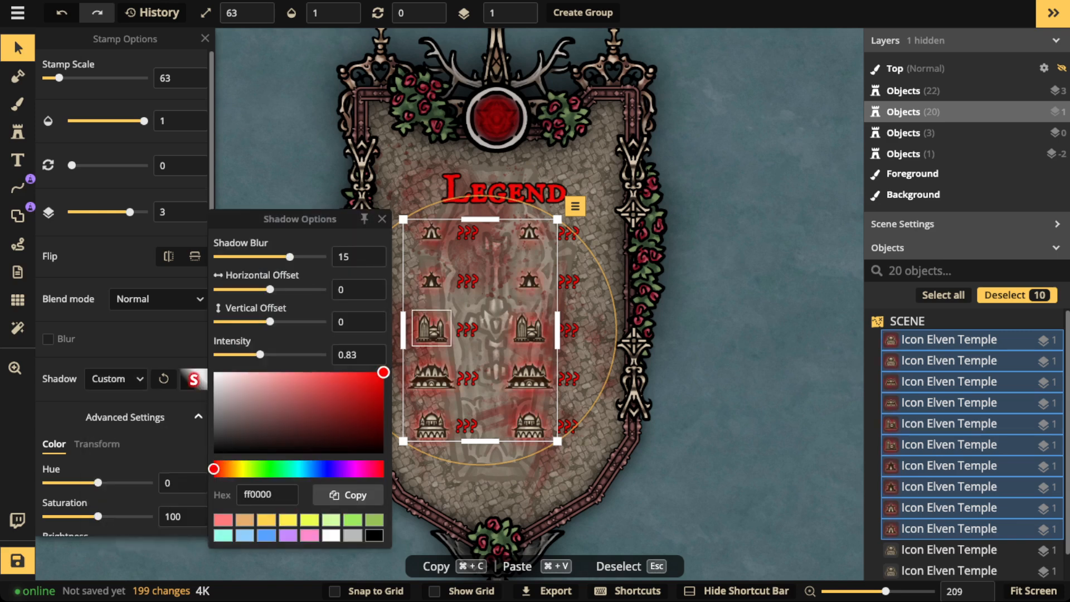
Reduce the blur and raise the intensity of the icons' red shadow, and deselect the icons.
{"action": "left_click_drag", "start_coordinate": [290, 257], "coordinate": [277, 257]}
{"action": "left_click_drag", "start_coordinate": [260, 355], "coordinate": [280, 355]}
{"action": "left_click_drag", "start_coordinate": [277, 257], "coordinate": [253, 257]}
{"action": "left_click", "coordinate": [382, 220]}
{"action": "scroll", "coordinate": [591, 209], "scroll_direction": "down", "scroll_amount": 1}
{"action": "key", "text": "Escape"}
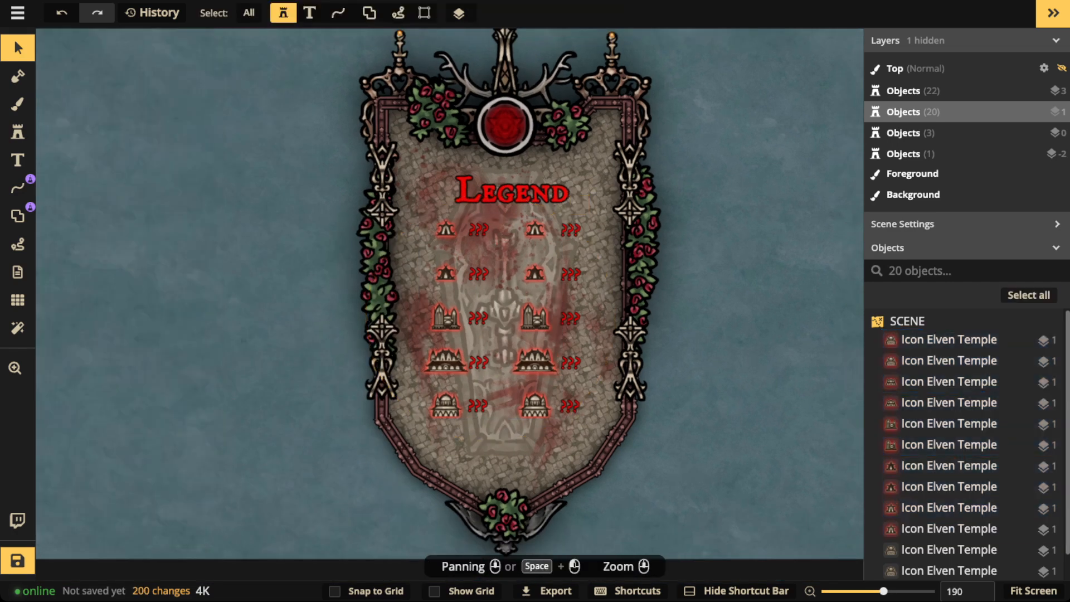
Allow selection of all object types, select the entire gothic legend with its frame, text and icons, and group it.
{"action": "scroll", "coordinate": [311, 78], "scroll_direction": "down", "scroll_amount": 5}
{"action": "left_click_drag", "start_coordinate": [311, 78], "coordinate": [320, 162]}
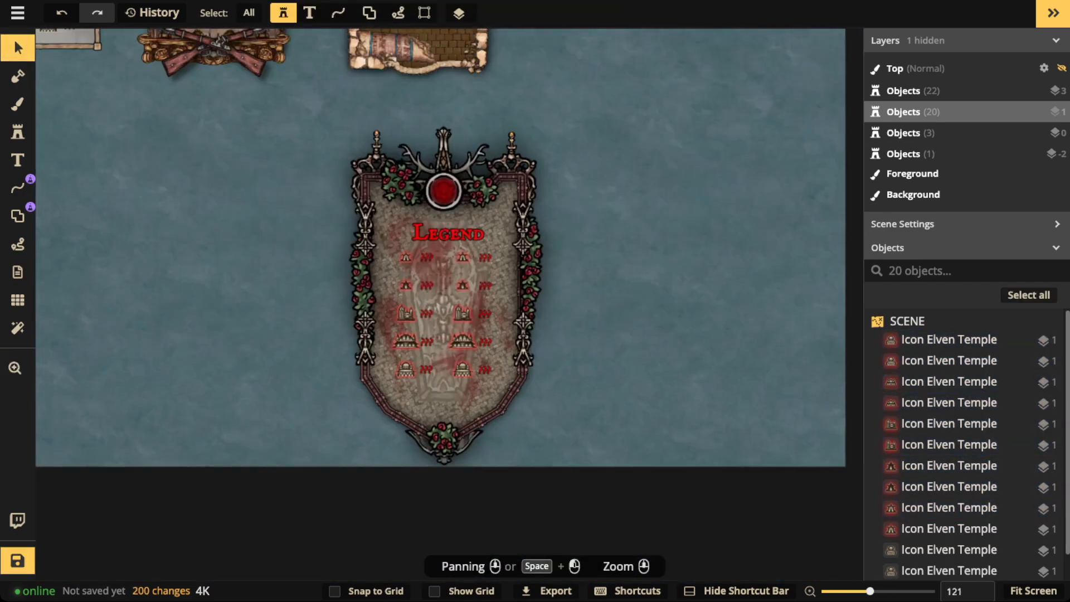
{"action": "left_click", "coordinate": [250, 13]}
{"action": "left_click_drag", "start_coordinate": [275, 108], "coordinate": [685, 469]}
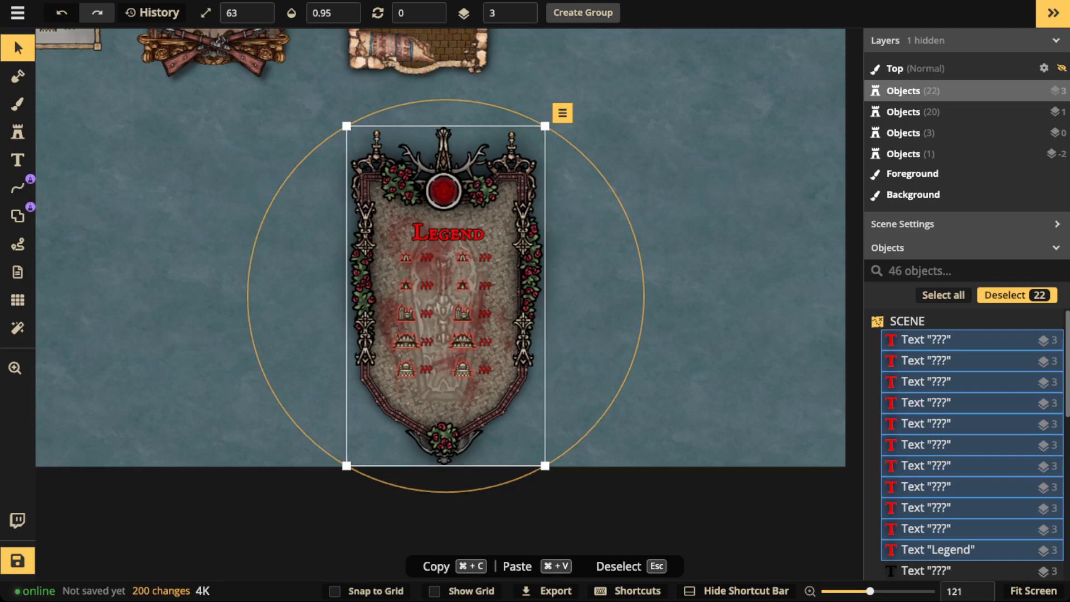
{"action": "left_click", "coordinate": [583, 12]}
{"action": "left_click", "coordinate": [617, 350]}
Scale the gothic legend group down to 70, place it in the row beside the brick Egyptian-style legend, and deselect it.
{"action": "left_click_drag", "start_coordinate": [545, 465], "coordinate": [515, 415]}
{"action": "key", "text": "space"}
{"action": "left_click_drag", "start_coordinate": [444, 279], "coordinate": [442, 439]}
{"action": "left_click_drag", "start_coordinate": [442, 439], "coordinate": [609, 324]}
{"action": "key", "text": "space"}
{"action": "left_click_drag", "start_coordinate": [609, 324], "coordinate": [591, 265]}
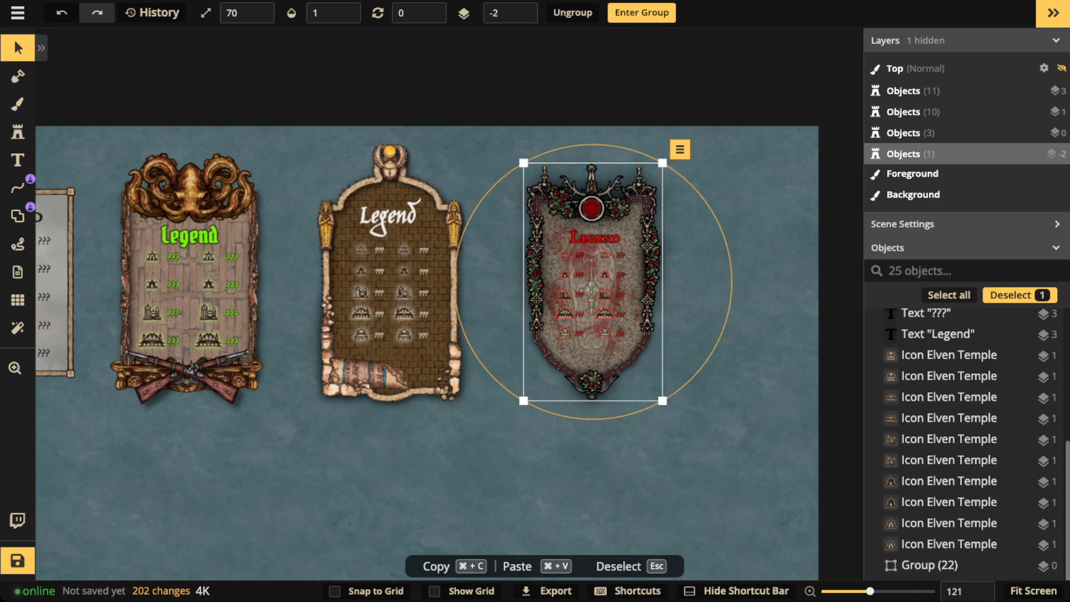
{"action": "key", "text": "Escape"}
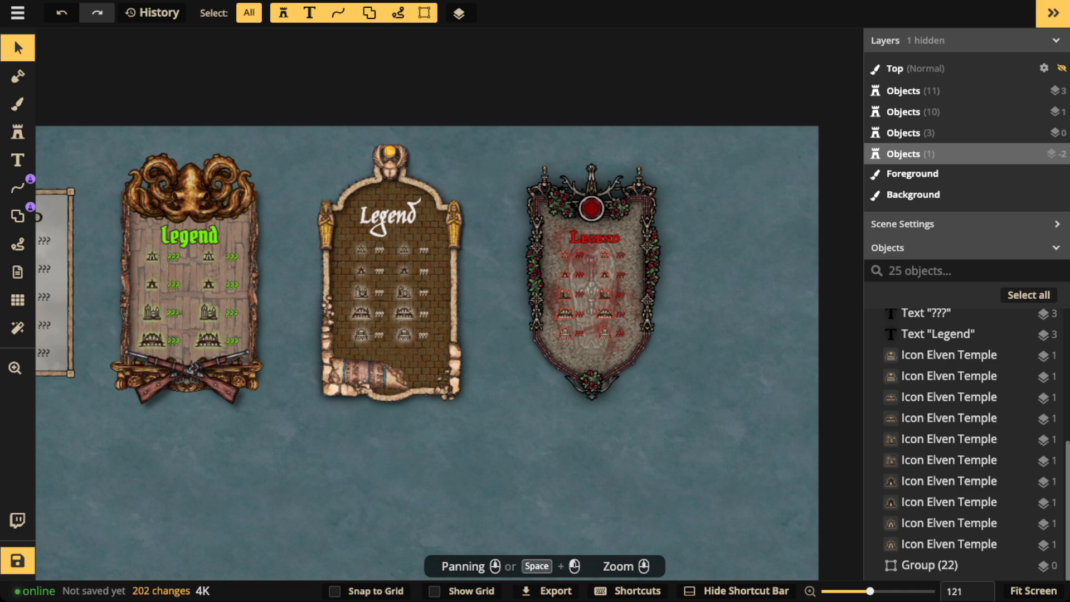
Examine the plain, octopus, Egyptian and gothic legends up close and side by side to compare their styling.
{"action": "left_click_drag", "start_coordinate": [357, 293], "coordinate": [725, 316]}
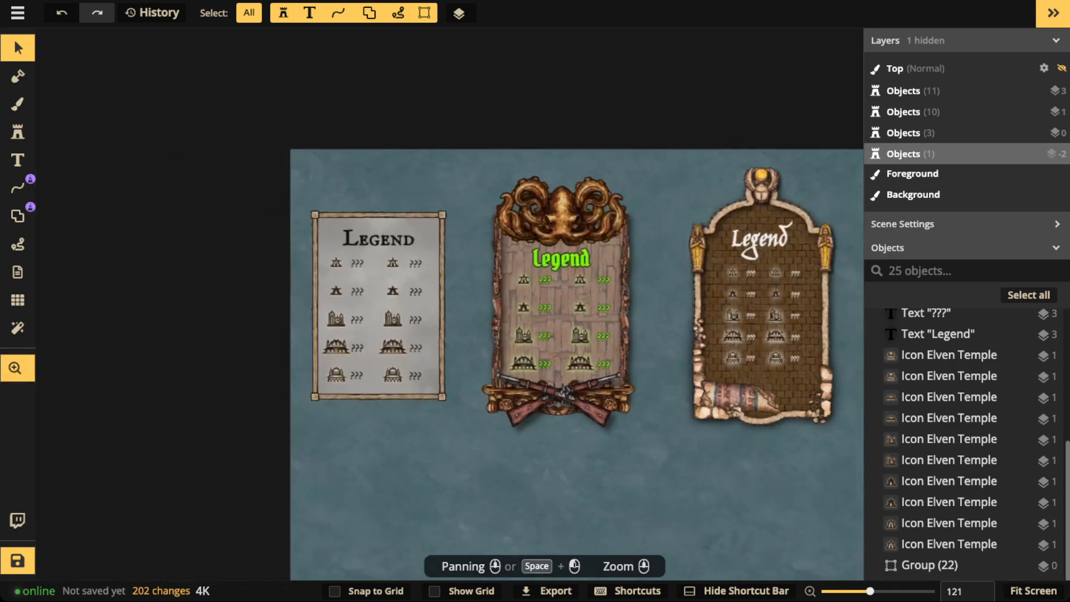
{"action": "scroll", "coordinate": [321, 317], "scroll_direction": "up", "scroll_amount": 5}
{"action": "left_click_drag", "start_coordinate": [432, 307], "coordinate": [326, 307]}
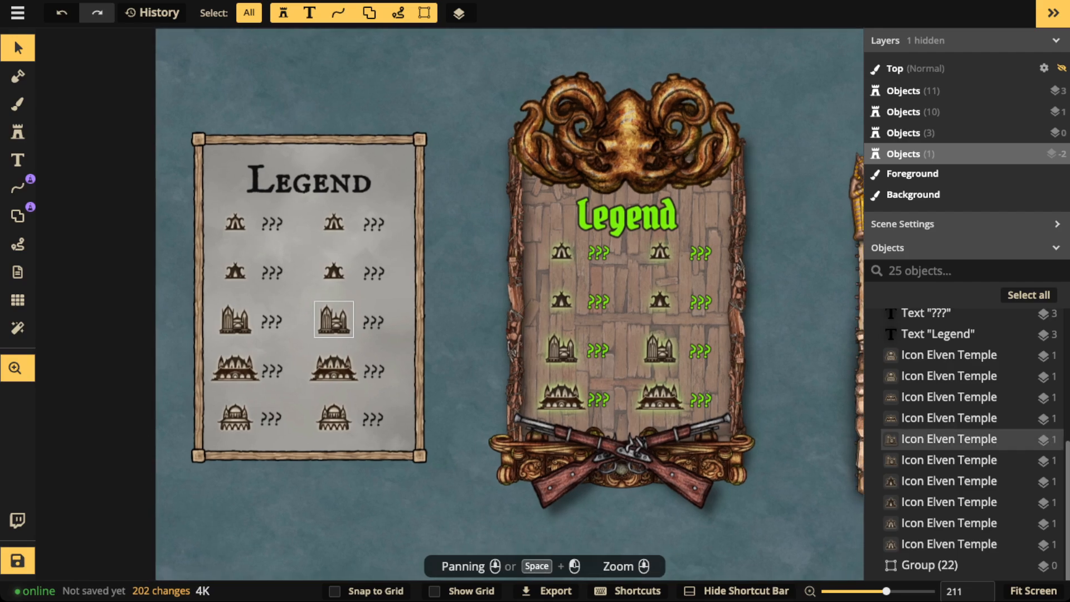
{"action": "scroll", "coordinate": [321, 300], "scroll_direction": "down", "scroll_amount": 3}
{"action": "left_click_drag", "start_coordinate": [491, 307], "coordinate": [337, 298]}
{"action": "scroll", "coordinate": [285, 300], "scroll_direction": "down", "scroll_amount": 2}
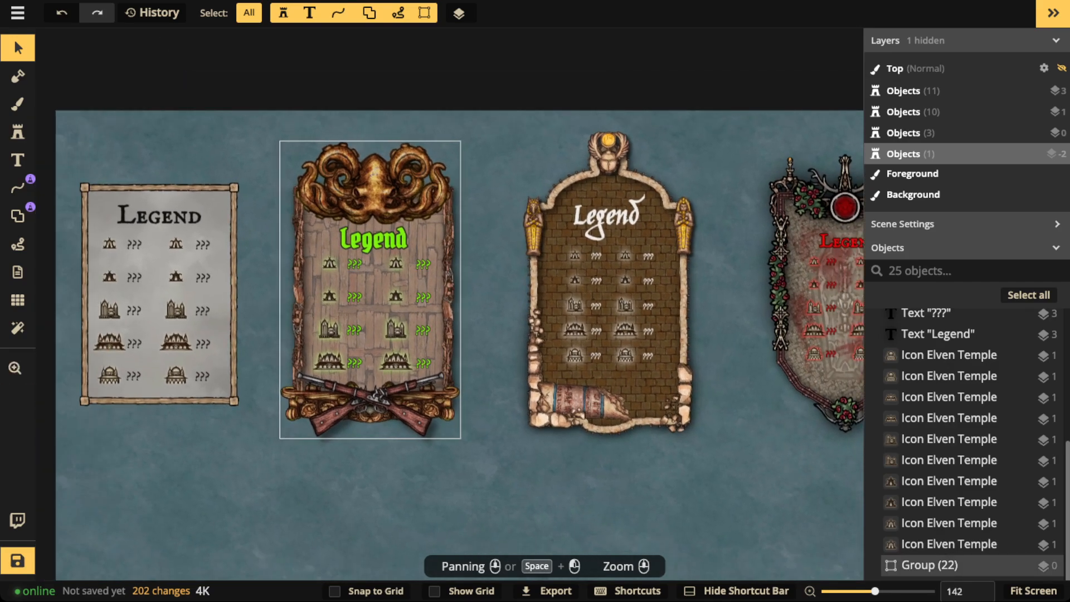
{"action": "left_click_drag", "start_coordinate": [557, 300], "coordinate": [503, 312]}
{"action": "left_click_drag", "start_coordinate": [357, 279], "coordinate": [427, 279]}
{"action": "scroll", "coordinate": [427, 273], "scroll_direction": "down", "scroll_amount": 3}
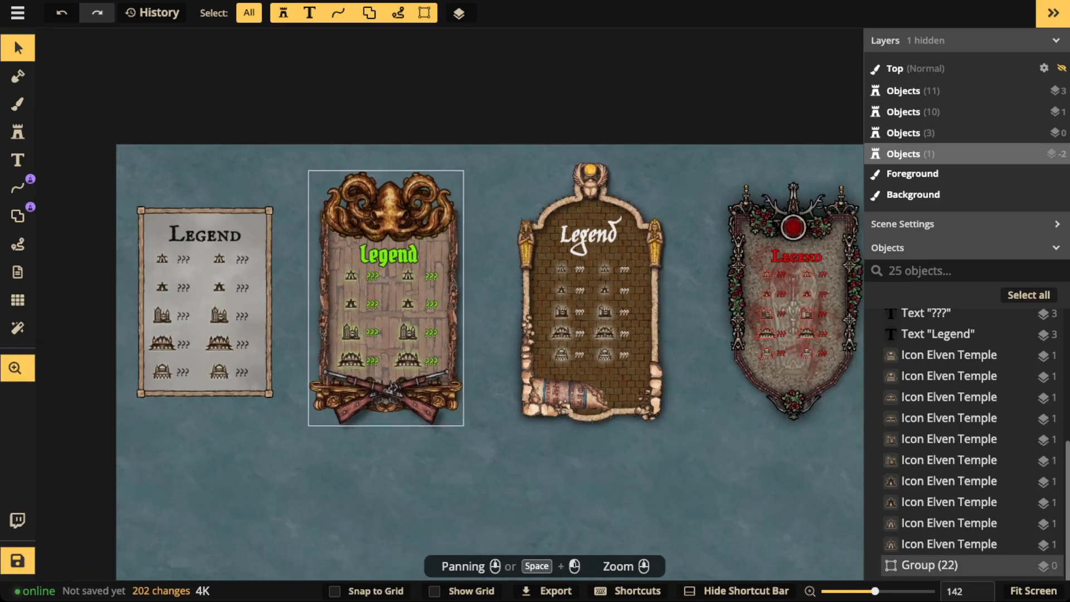
{"action": "left_click_drag", "start_coordinate": [551, 279], "coordinate": [492, 282]}
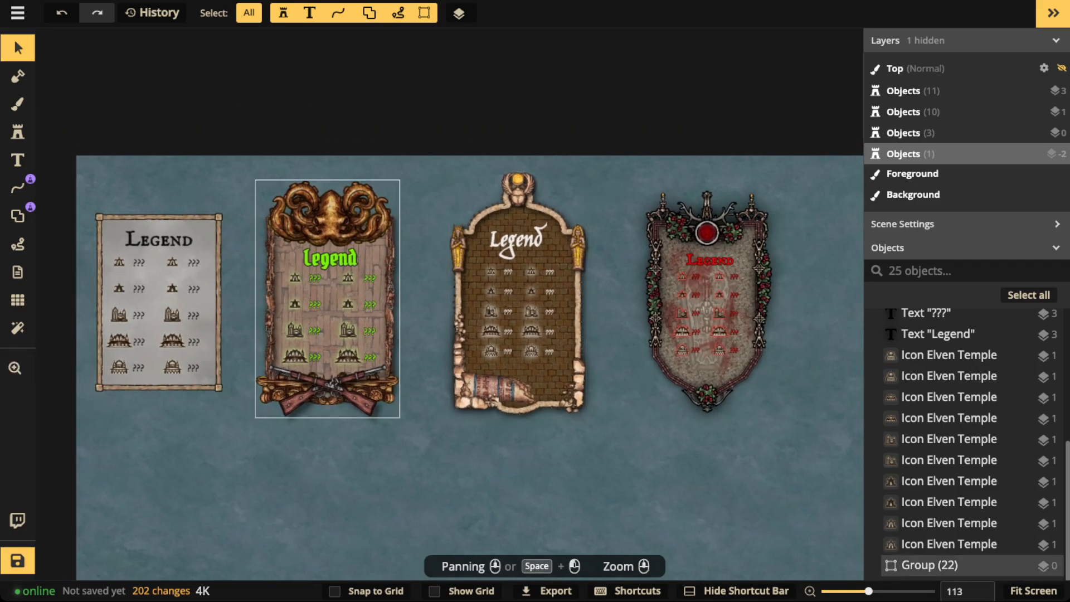